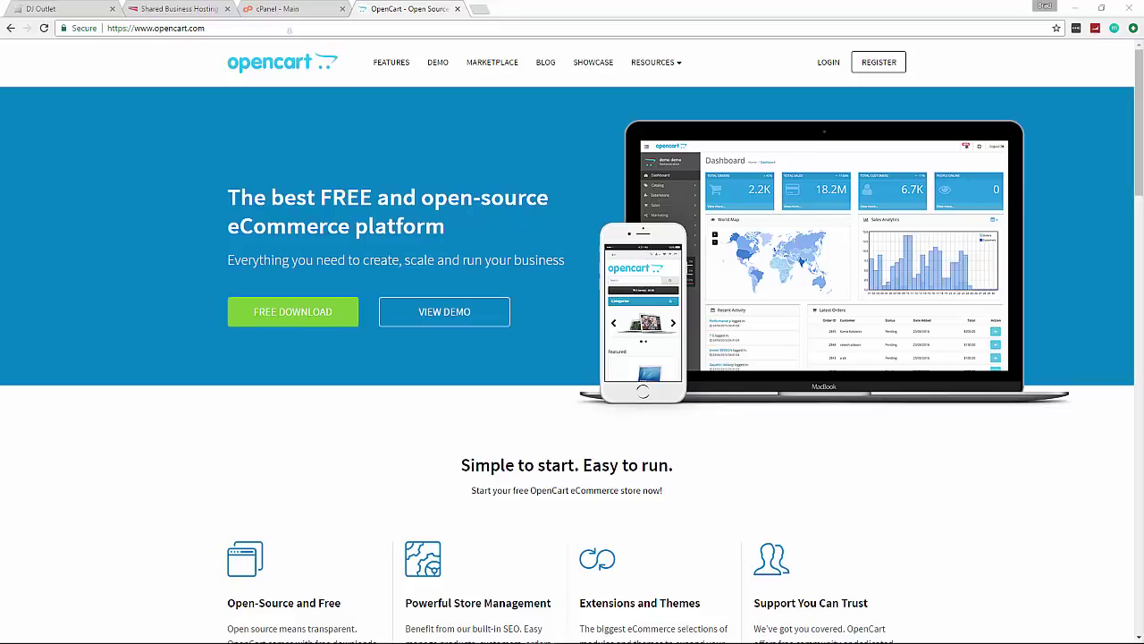
Step: Switch to the InMotion Shared Business Hosting plans tab
{"action": "left_click", "coordinate": [164, 13]}
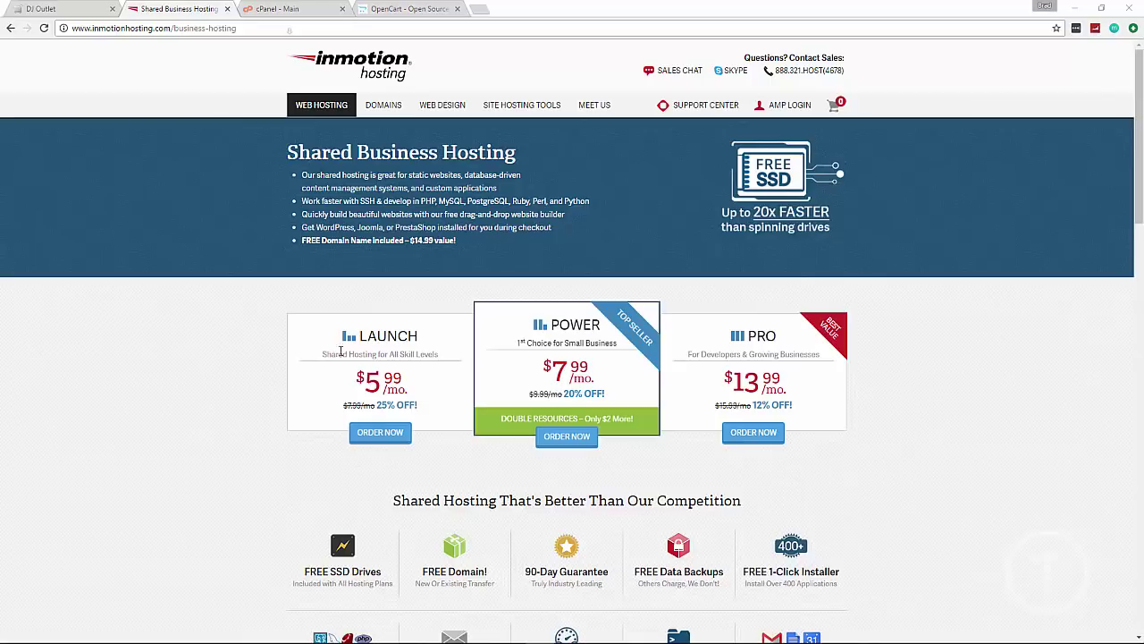
Step: Switch to the local DJ Outlet demo store tab
{"action": "left_click", "coordinate": [62, 9]}
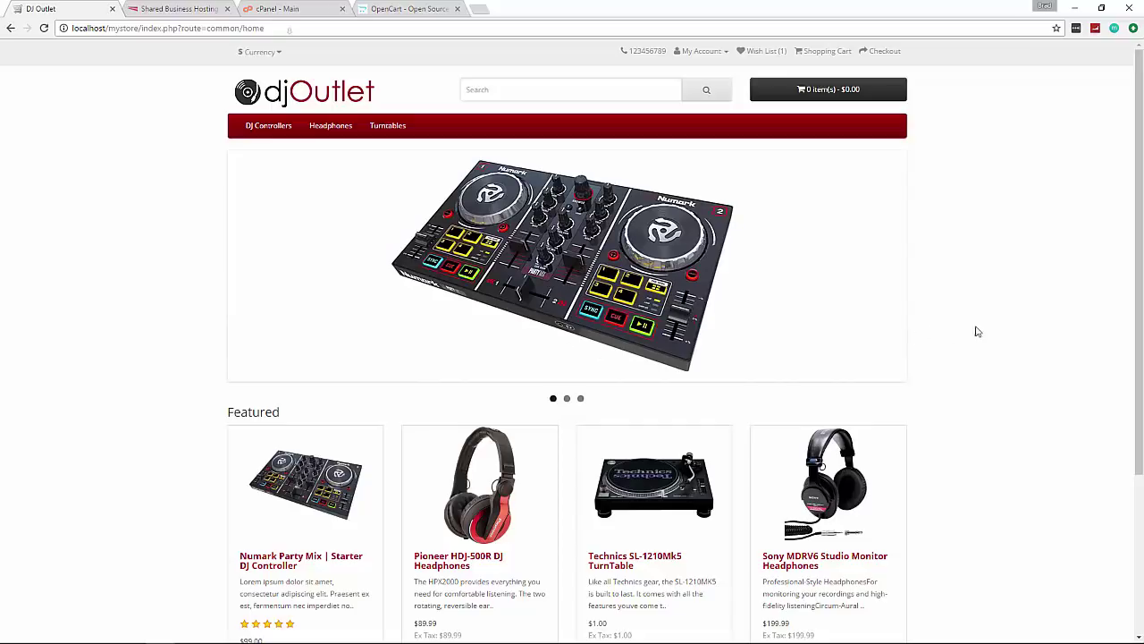
Step: Scroll down the DJ Outlet home page to the priced Featured products
{"action": "scroll", "coordinate": [997, 331], "scroll_direction": "down", "scroll_amount": 2}
Step: Try adding the Numark Party Mix to the wish list, then open its product page
{"action": "scroll", "coordinate": [997, 329], "scroll_direction": "down", "scroll_amount": 2}
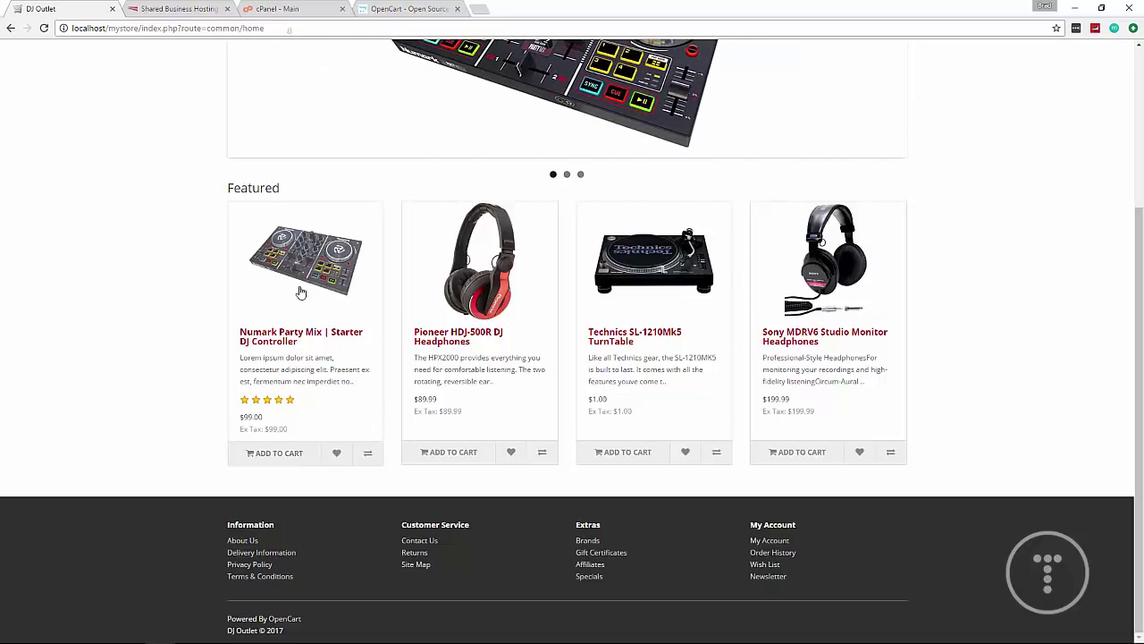
{"action": "left_click", "coordinate": [337, 454]}
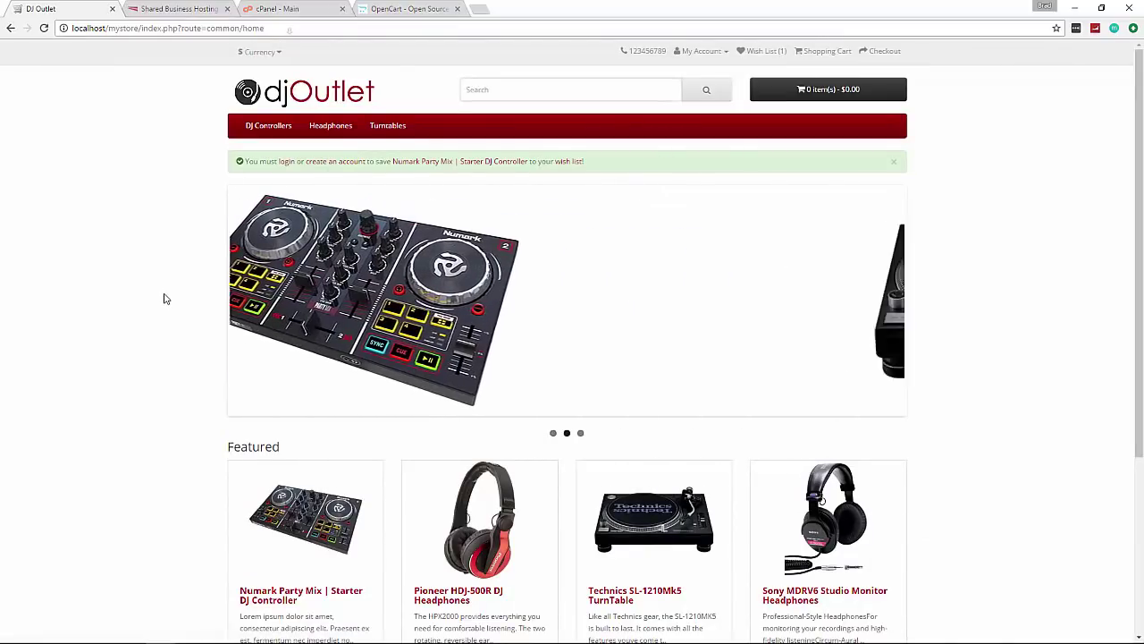
{"action": "scroll", "coordinate": [165, 303], "scroll_direction": "down", "scroll_amount": 3}
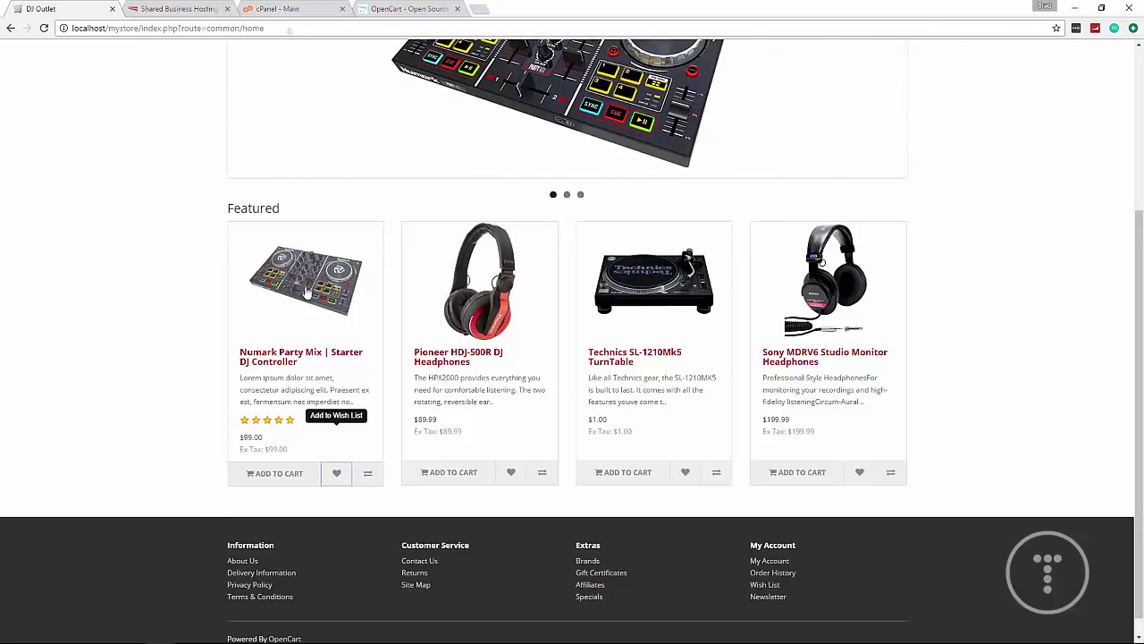
{"action": "left_click", "coordinate": [277, 356]}
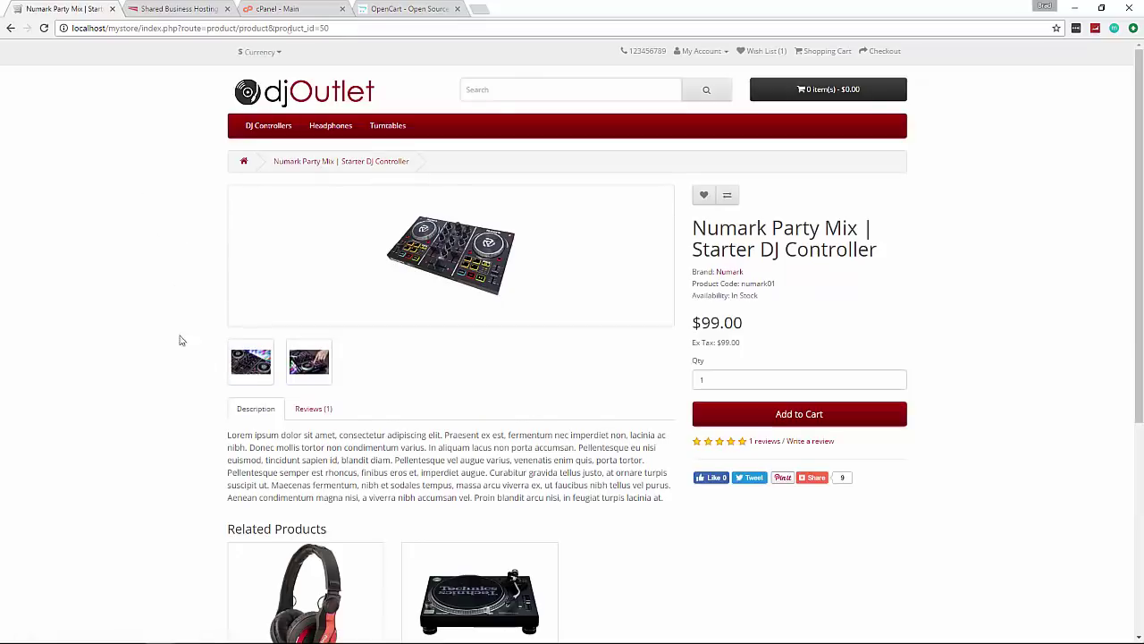
Step: Browse the Numark Party Mix product images in the enlarged viewer
{"action": "left_click", "coordinate": [301, 363]}
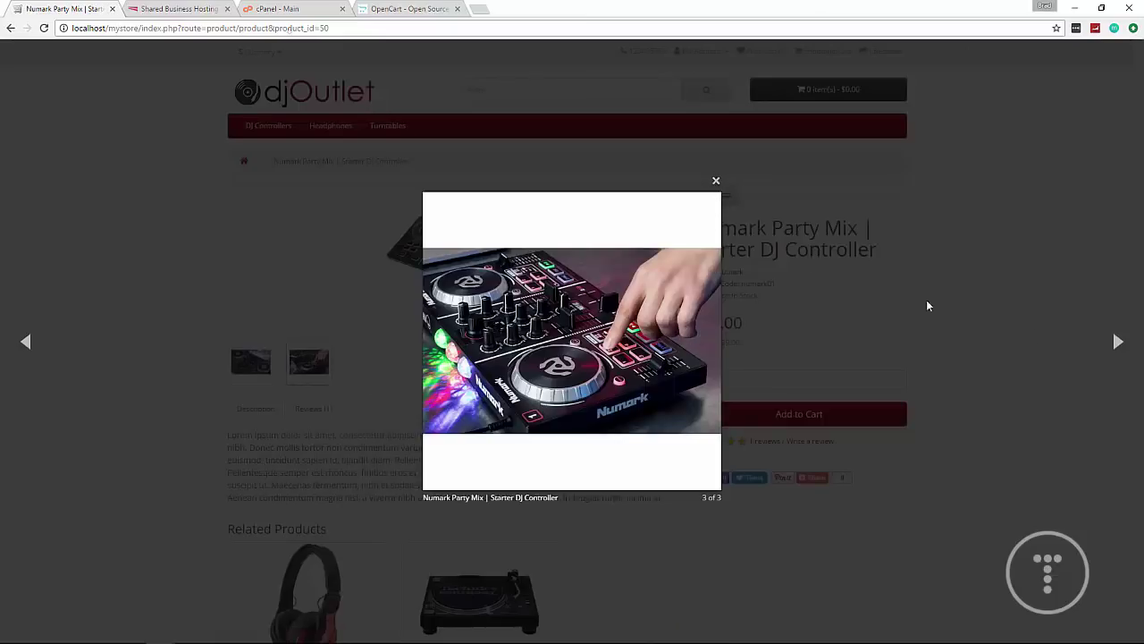
{"action": "left_click", "coordinate": [1117, 343]}
{"action": "left_click", "coordinate": [1118, 343]}
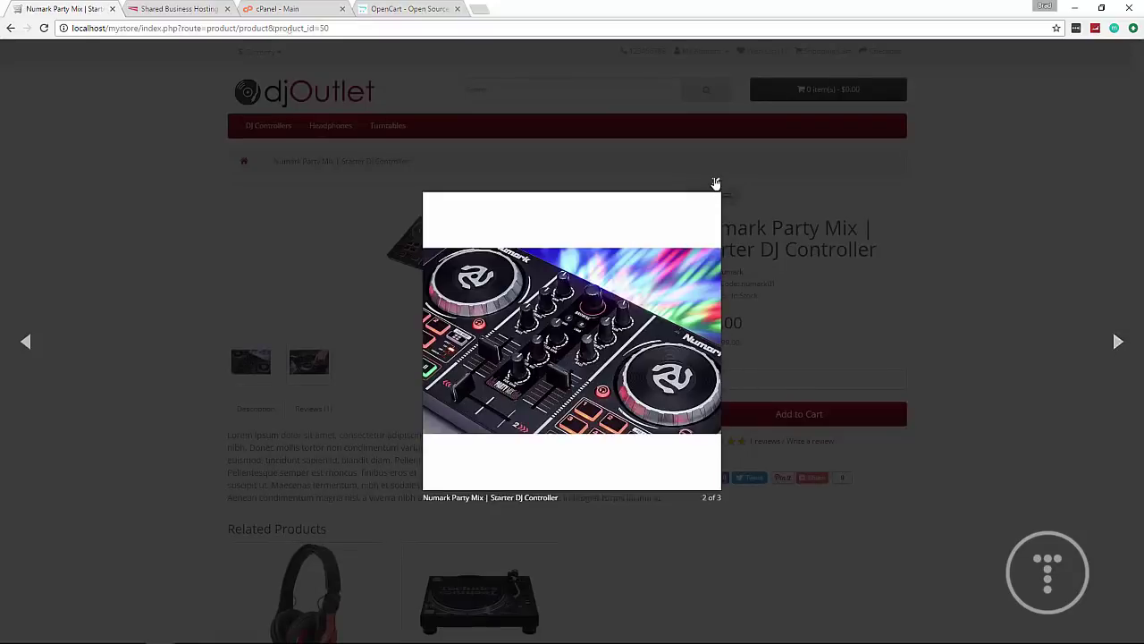
{"action": "left_click", "coordinate": [716, 181]}
Step: Look over the product's Reviews tab and review form
{"action": "scroll", "coordinate": [339, 394], "scroll_direction": "down", "scroll_amount": 2}
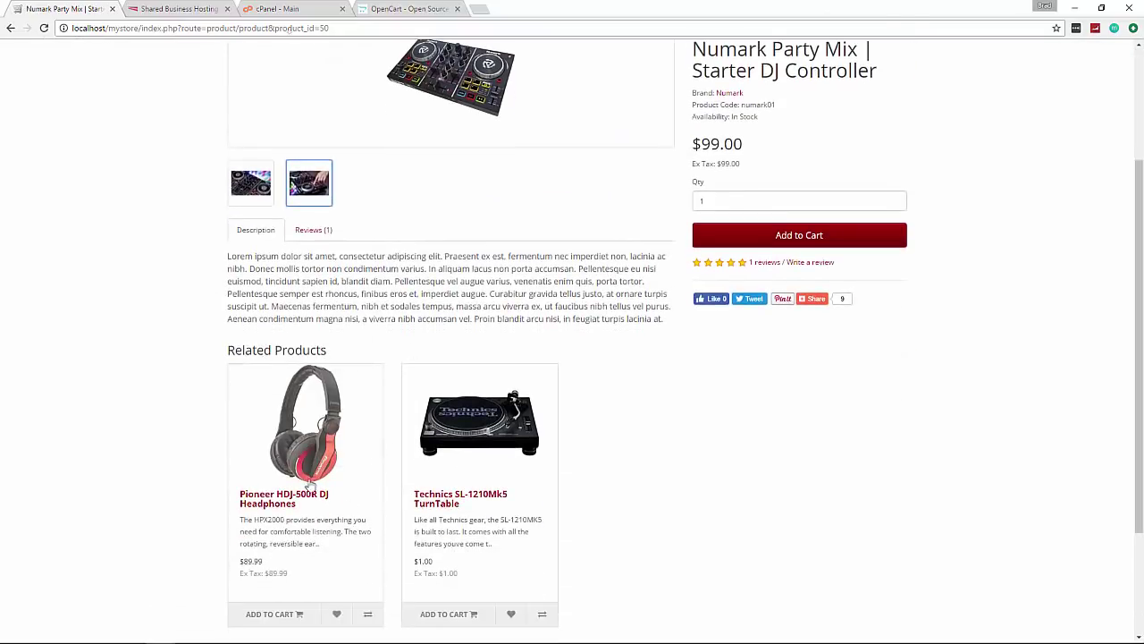
{"action": "left_click", "coordinate": [319, 231]}
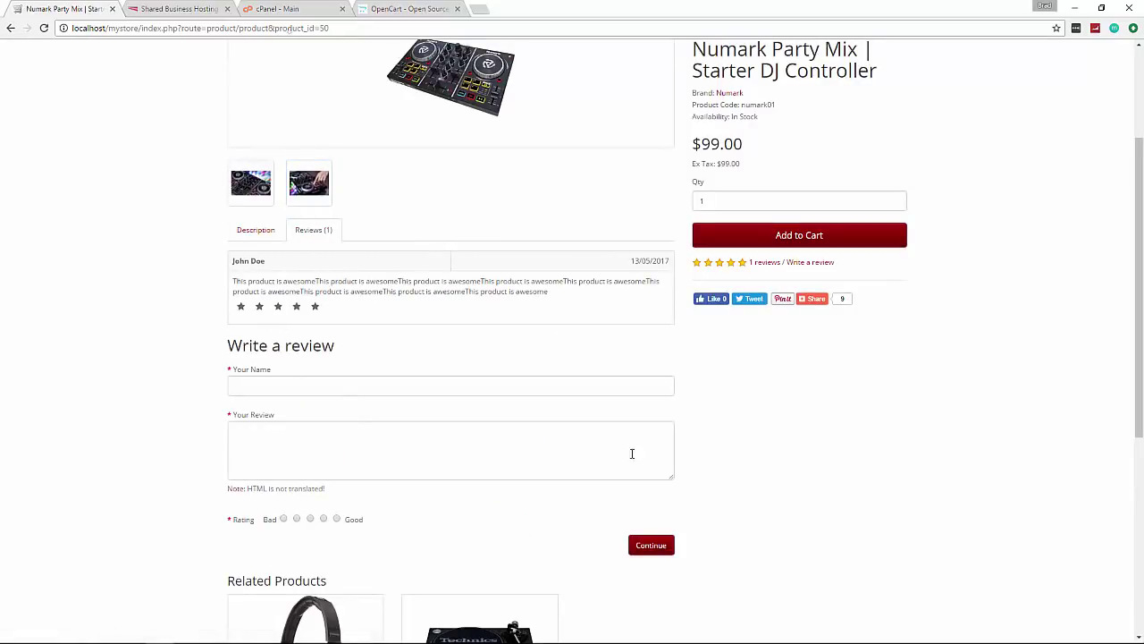
{"action": "scroll", "coordinate": [626, 451], "scroll_direction": "up", "scroll_amount": 2}
{"action": "scroll", "coordinate": [629, 451], "scroll_direction": "down", "scroll_amount": 2}
{"action": "scroll", "coordinate": [706, 421], "scroll_direction": "down", "scroll_amount": 3}
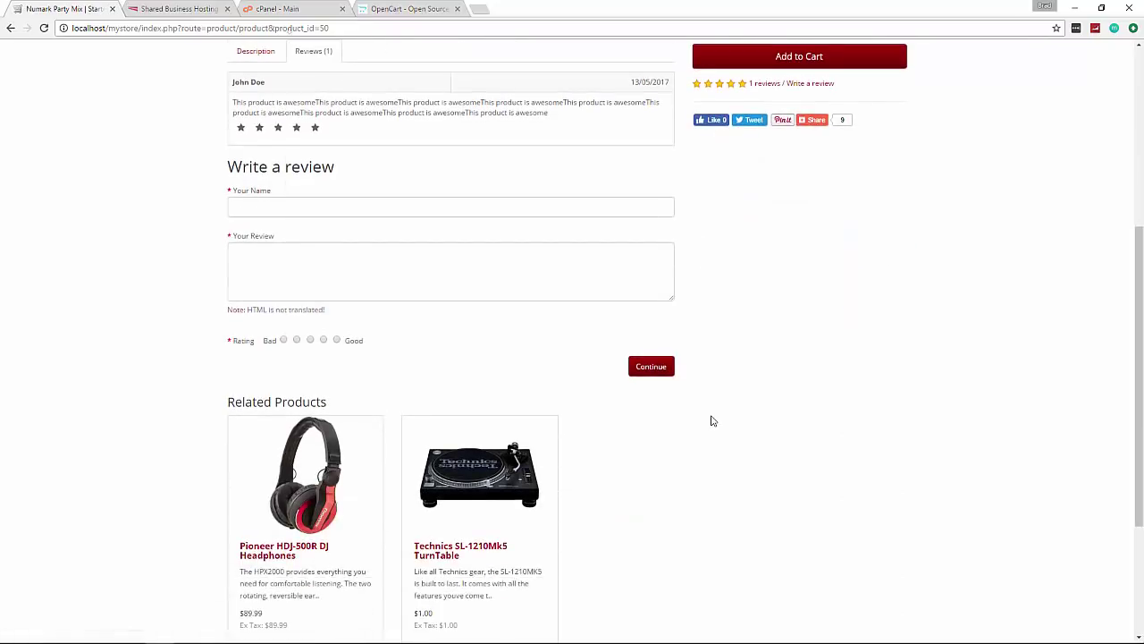
{"action": "scroll", "coordinate": [578, 452], "scroll_direction": "up", "scroll_amount": 5}
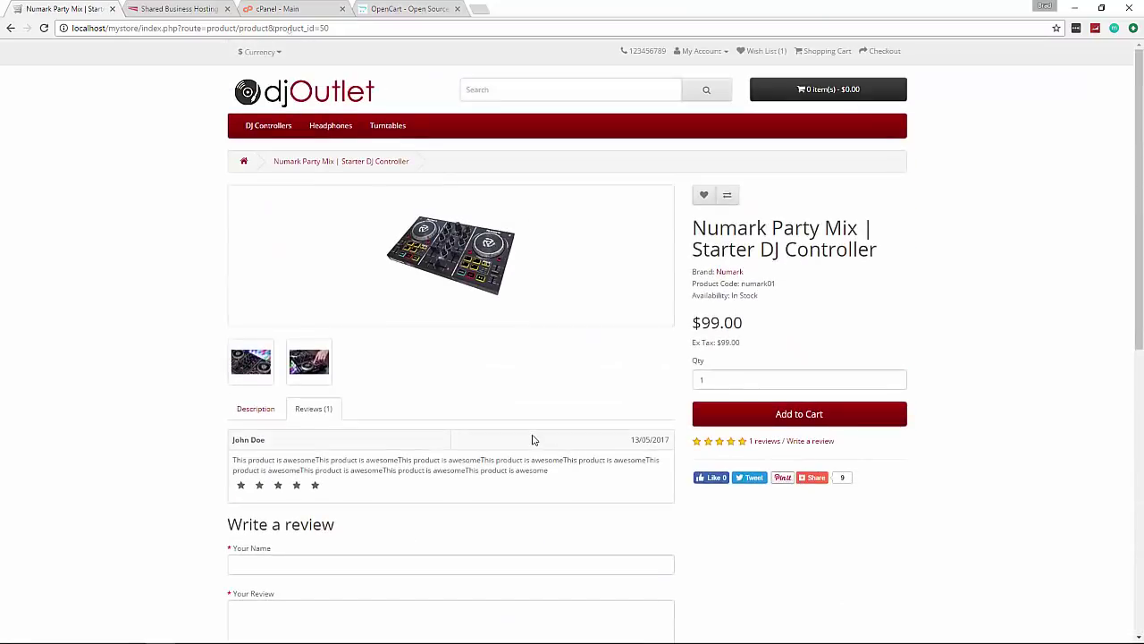
Step: Add the Numark controller to the cart and view the $99.00 Shopping Cart page
{"action": "left_click", "coordinate": [783, 413]}
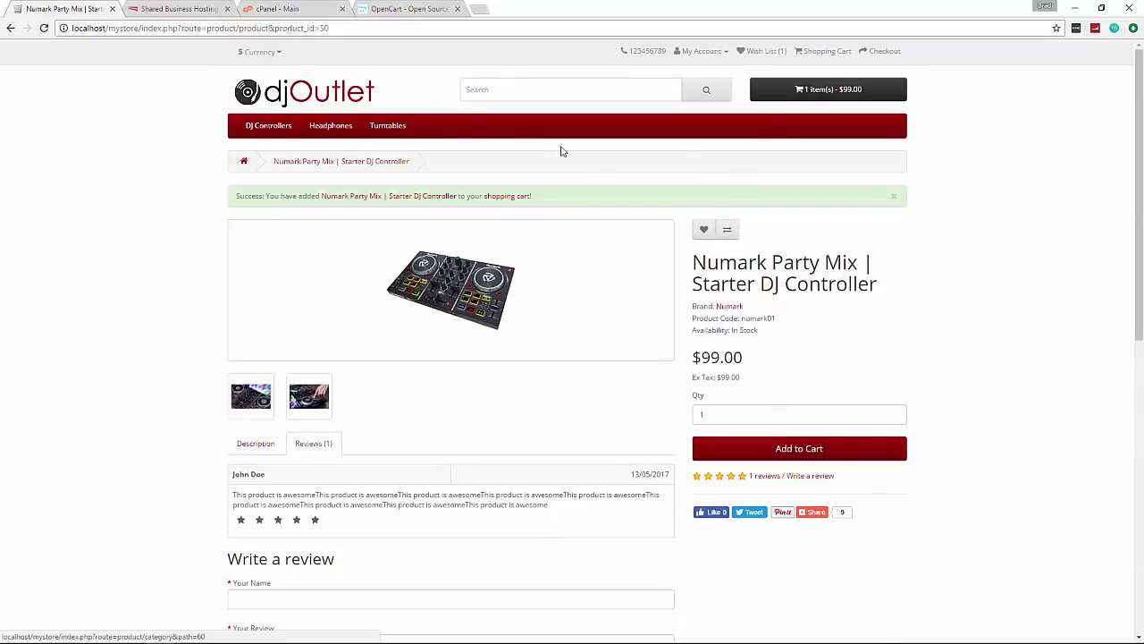
{"action": "left_click", "coordinate": [827, 93]}
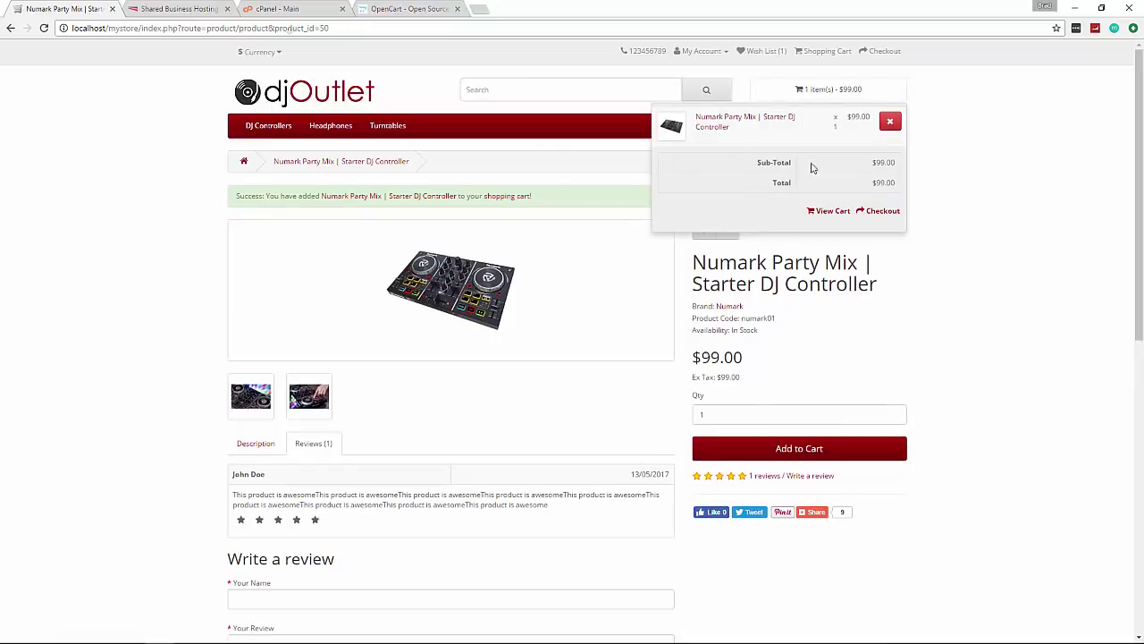
{"action": "left_click", "coordinate": [832, 210]}
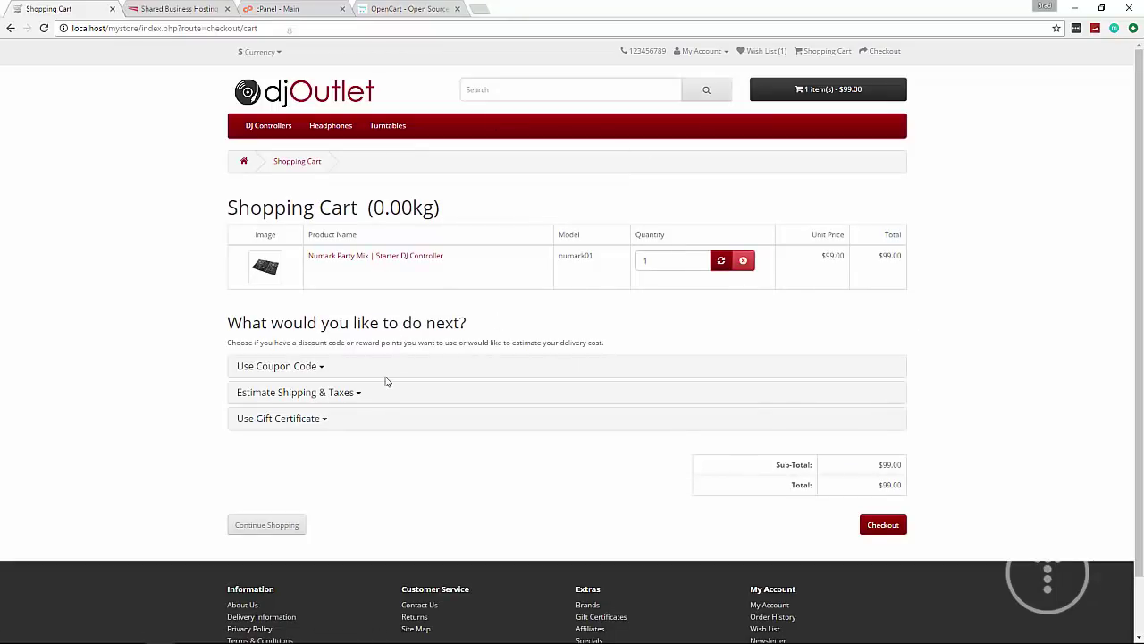
Step: Apply coupon code '2' to the cart, taking $9.90 off
{"action": "left_click_drag", "start_coordinate": [653, 260], "coordinate": [627, 255]}
{"action": "left_click", "coordinate": [304, 366]}
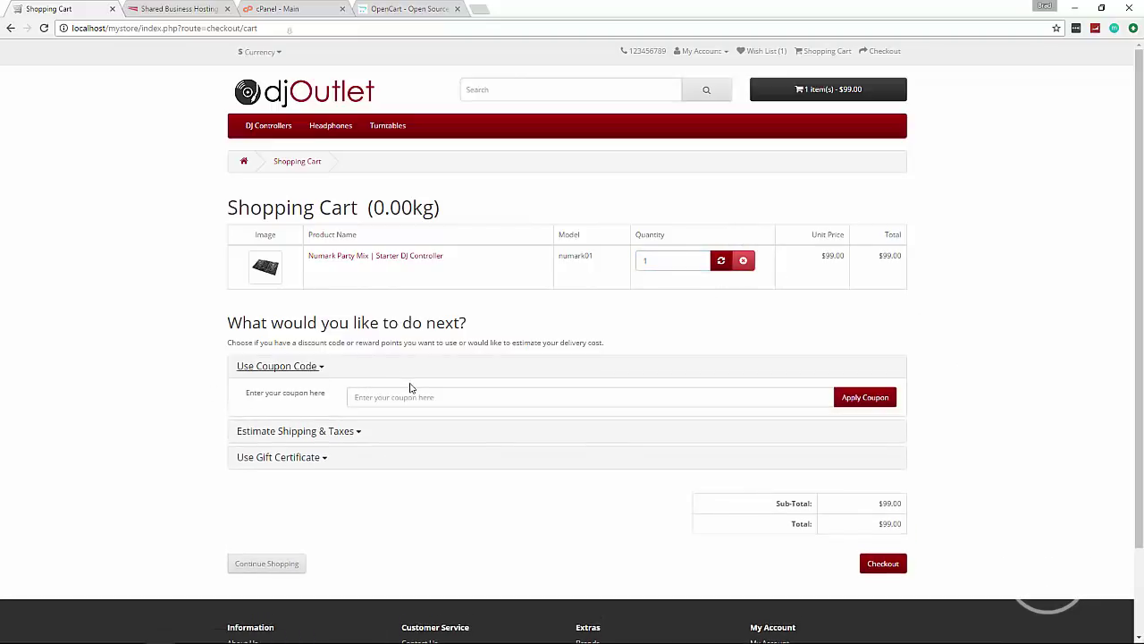
{"action": "left_click", "coordinate": [456, 401]}
{"action": "type", "text": "2"}
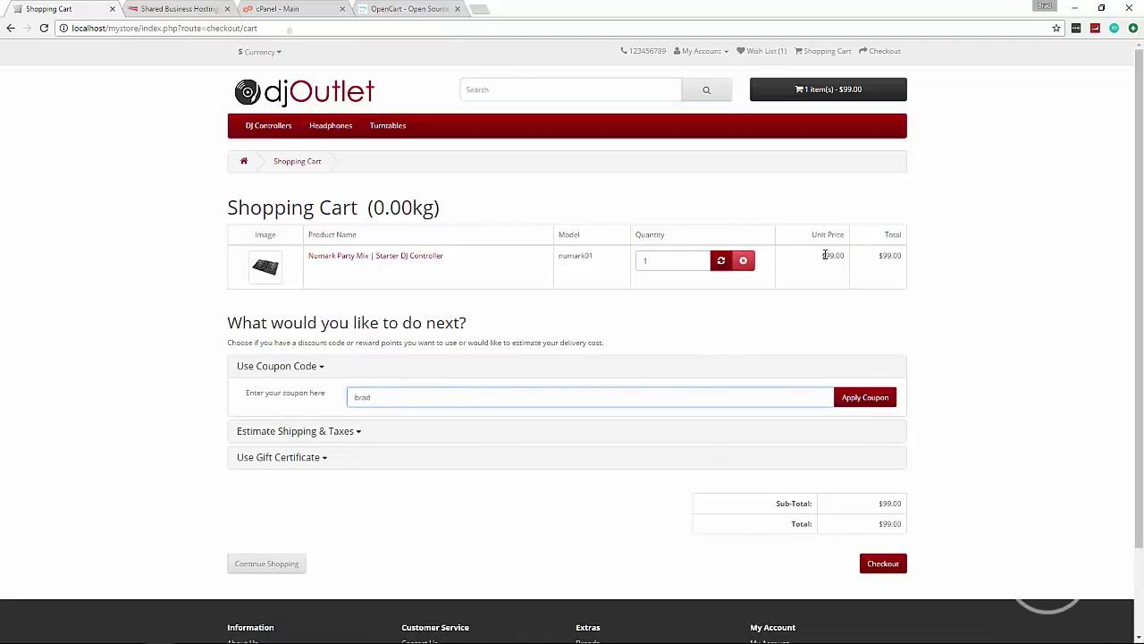
{"action": "left_click", "coordinate": [867, 403]}
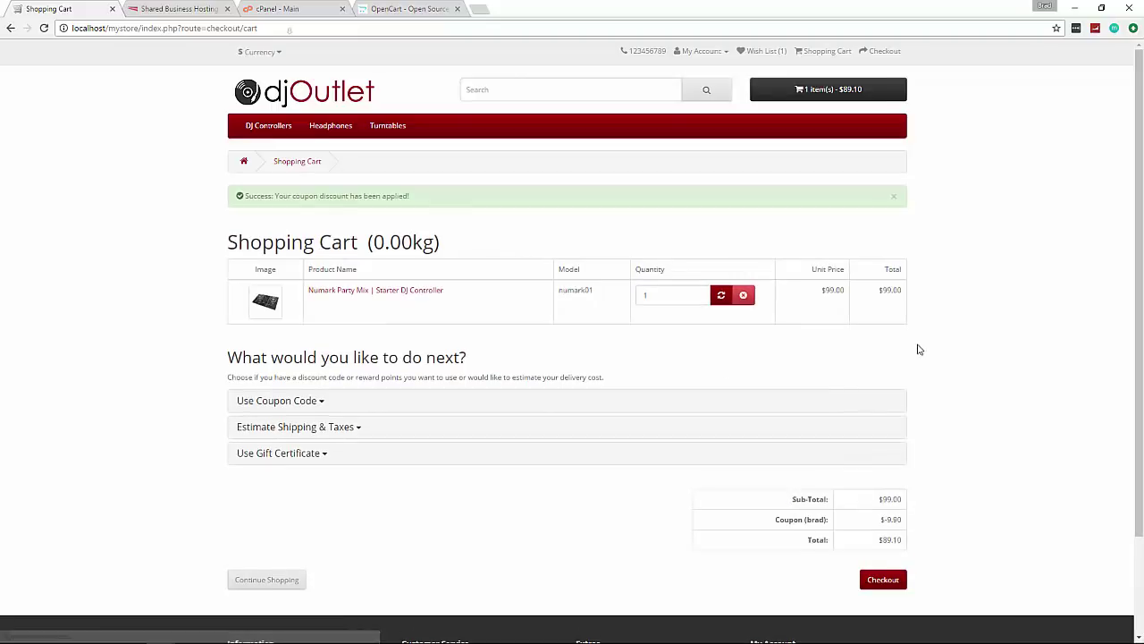
Step: Expand the shipping estimate and gift certificate sections, then proceed to Checkout at $89.10
{"action": "scroll", "coordinate": [953, 426], "scroll_direction": "down", "scroll_amount": 2}
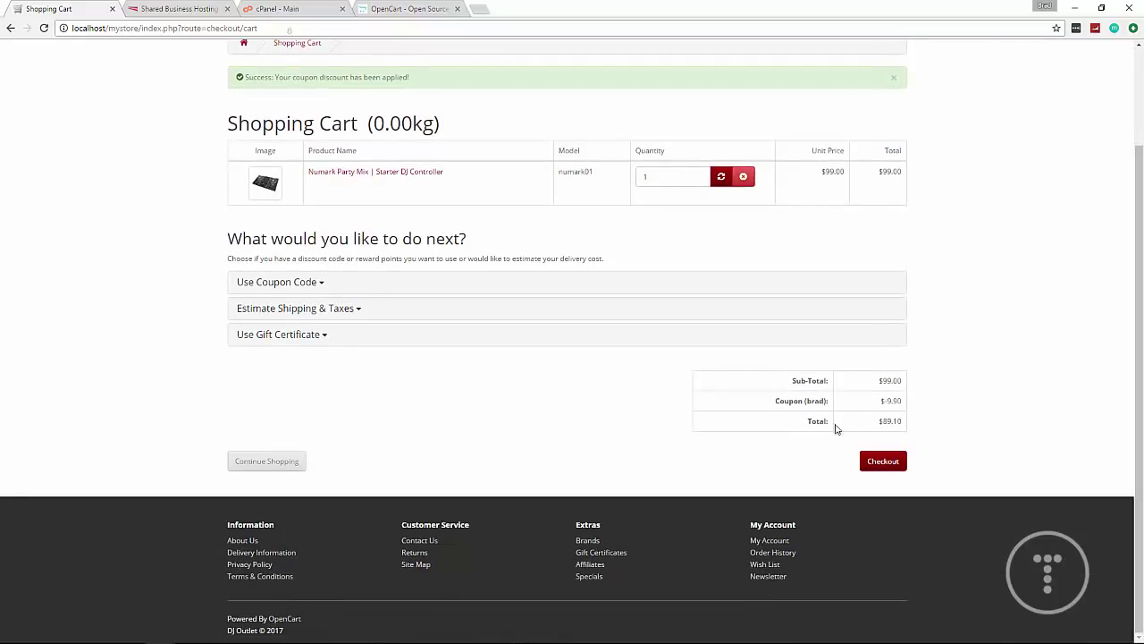
{"action": "left_click", "coordinate": [313, 307]}
{"action": "left_click", "coordinate": [297, 477]}
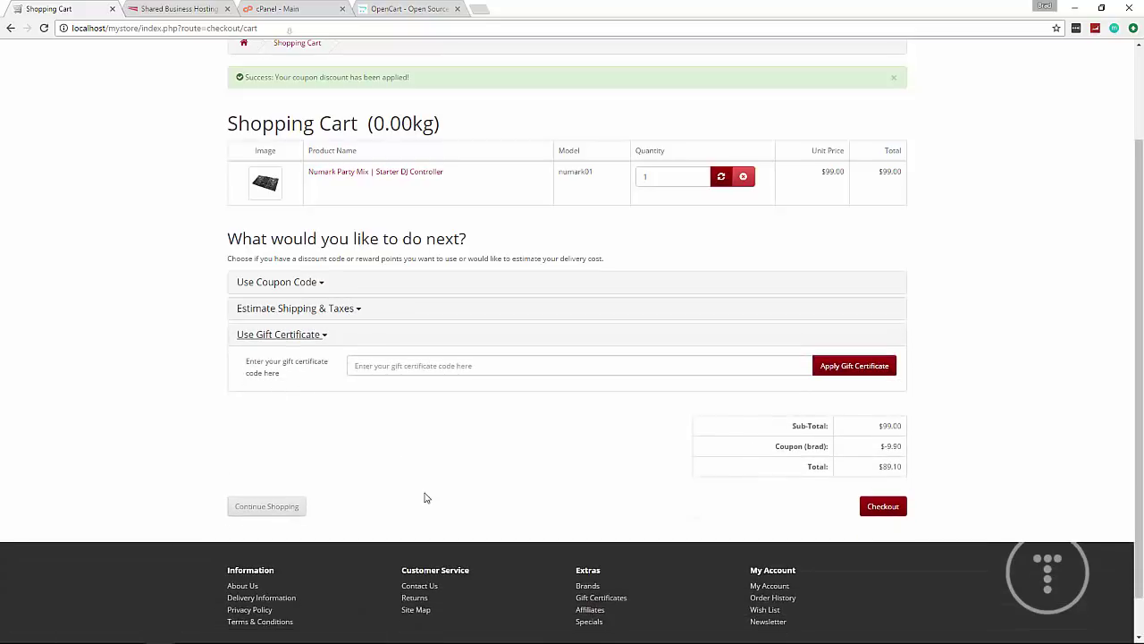
{"action": "scroll", "coordinate": [425, 497], "scroll_direction": "up", "scroll_amount": 2}
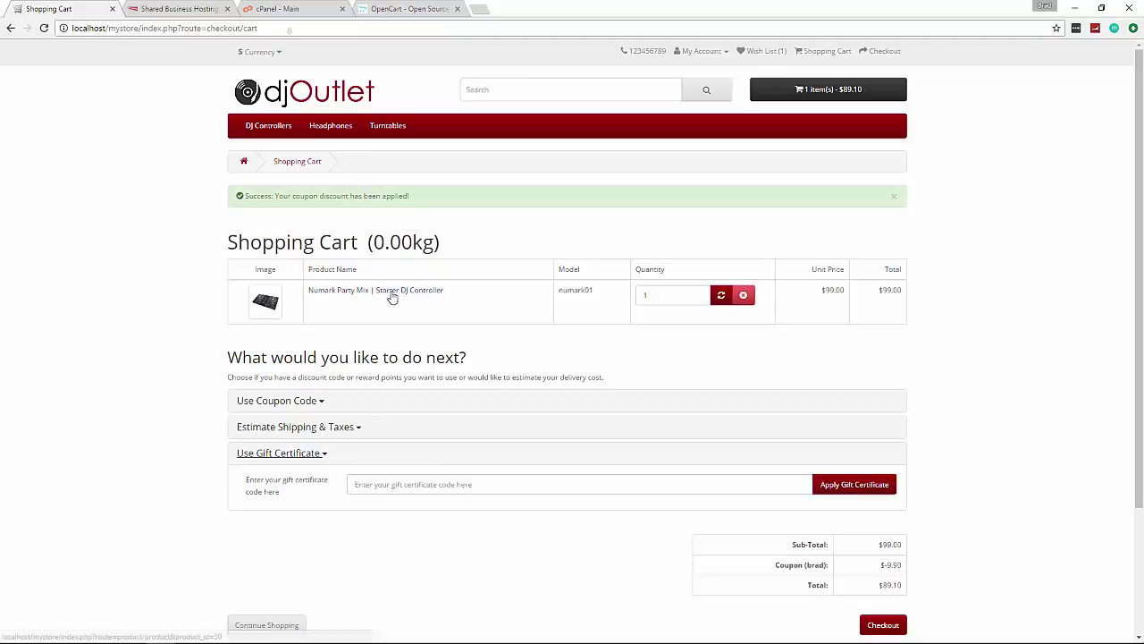
{"action": "scroll", "coordinate": [903, 583], "scroll_direction": "down", "scroll_amount": 2}
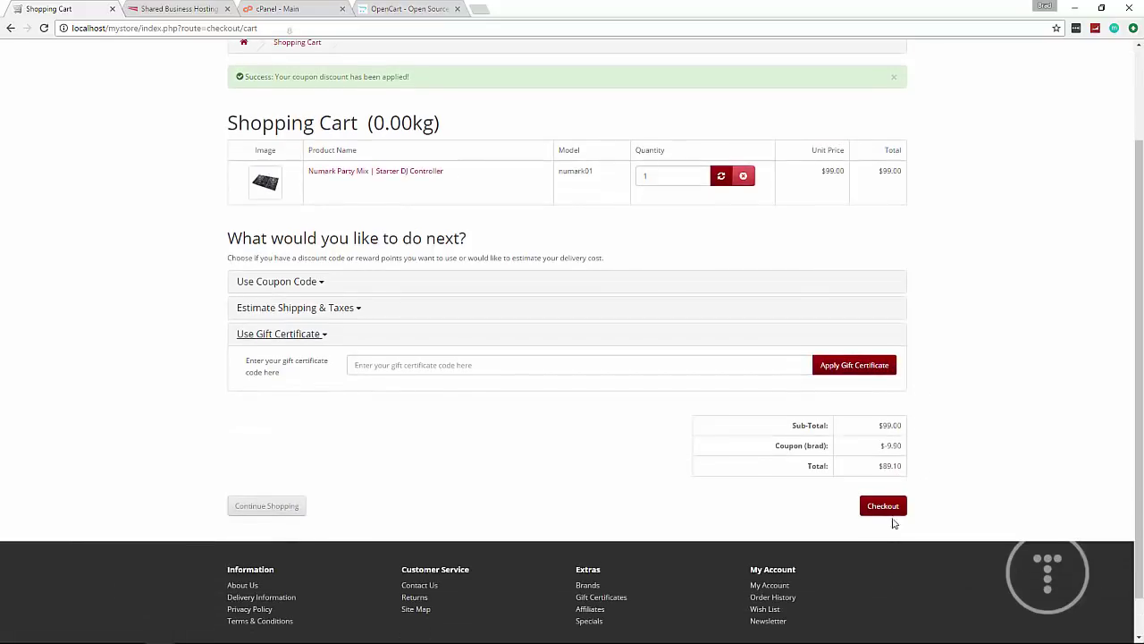
{"action": "left_click", "coordinate": [881, 510]}
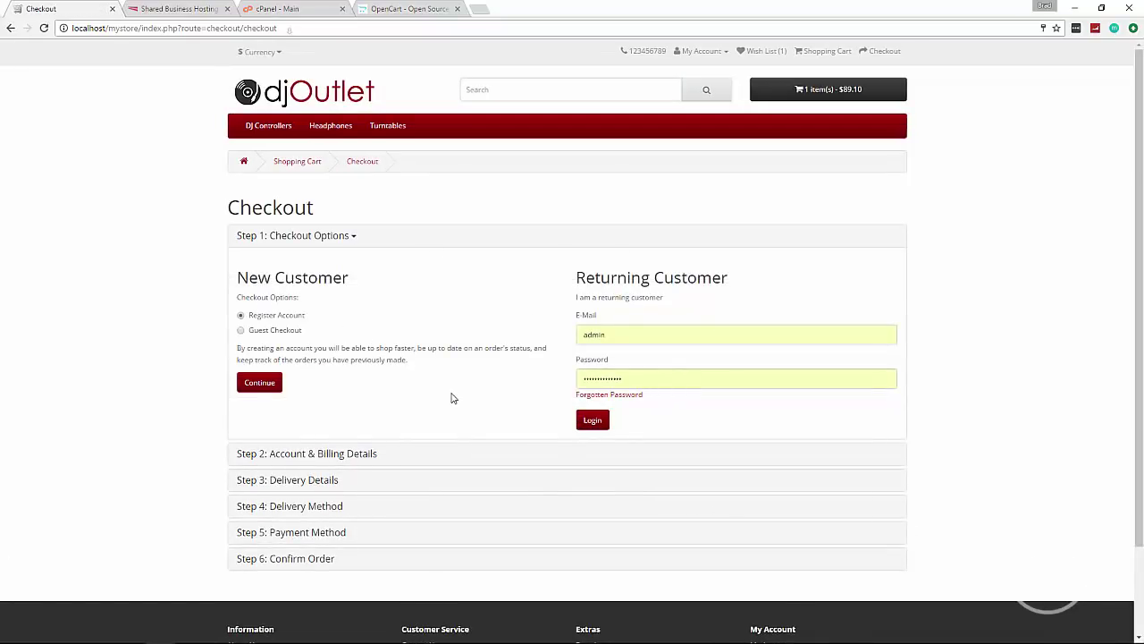
Step: Choose guest checkout and continue to the billing details form
{"action": "left_click", "coordinate": [241, 330]}
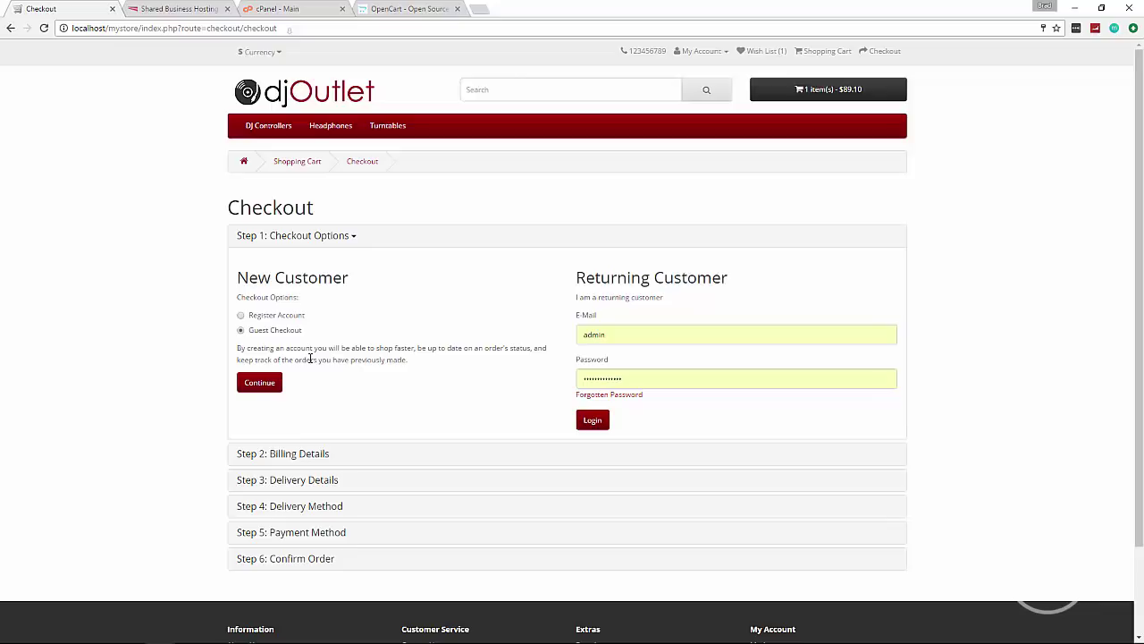
{"action": "left_click", "coordinate": [261, 384]}
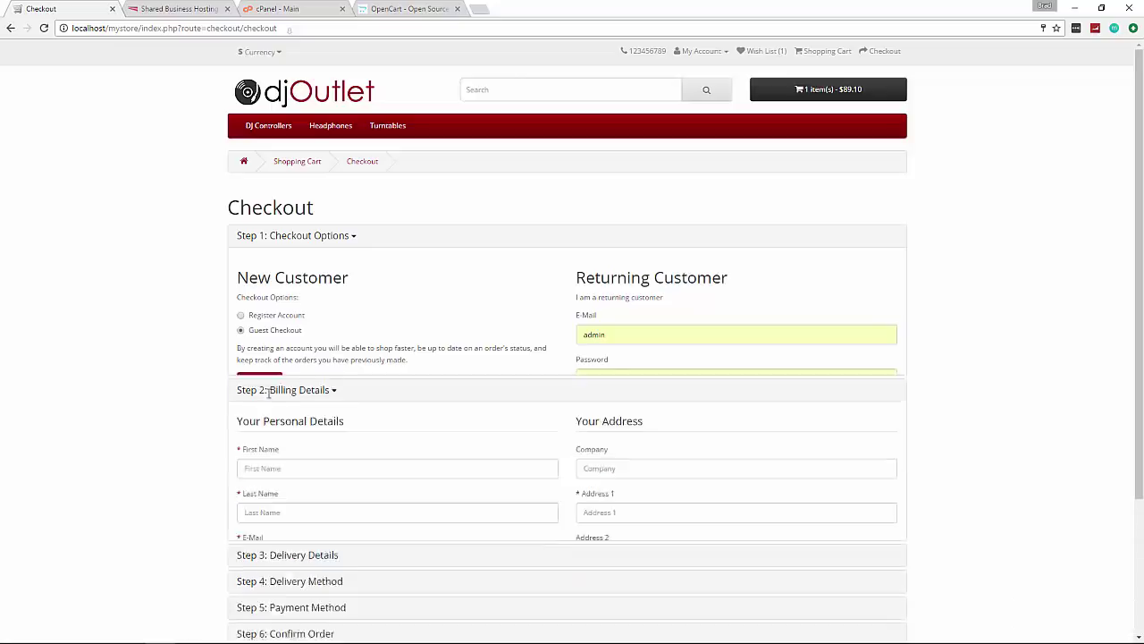
{"action": "scroll", "coordinate": [456, 465], "scroll_direction": "down", "scroll_amount": 3}
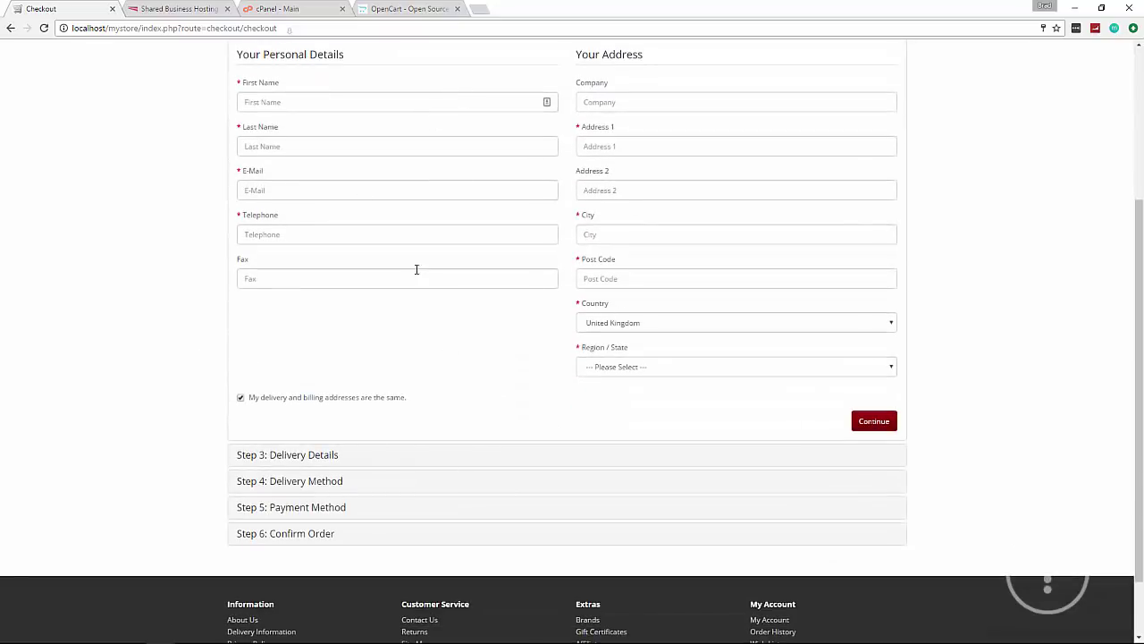
{"action": "scroll", "coordinate": [497, 286], "scroll_direction": "down", "scroll_amount": 1}
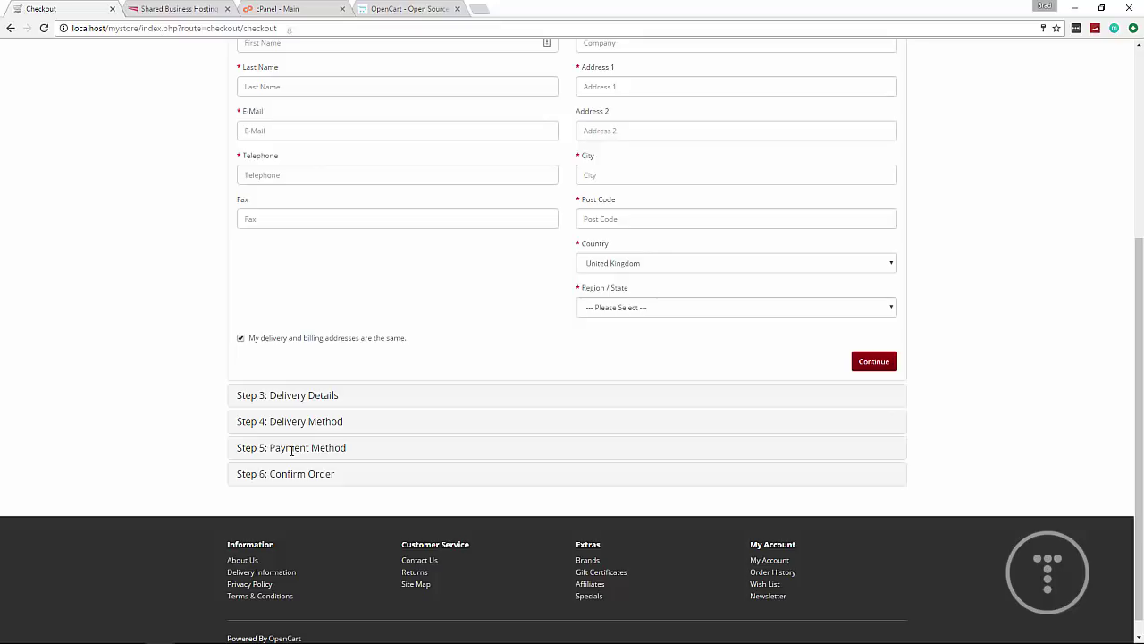
{"action": "scroll", "coordinate": [660, 476], "scroll_direction": "up", "scroll_amount": 3}
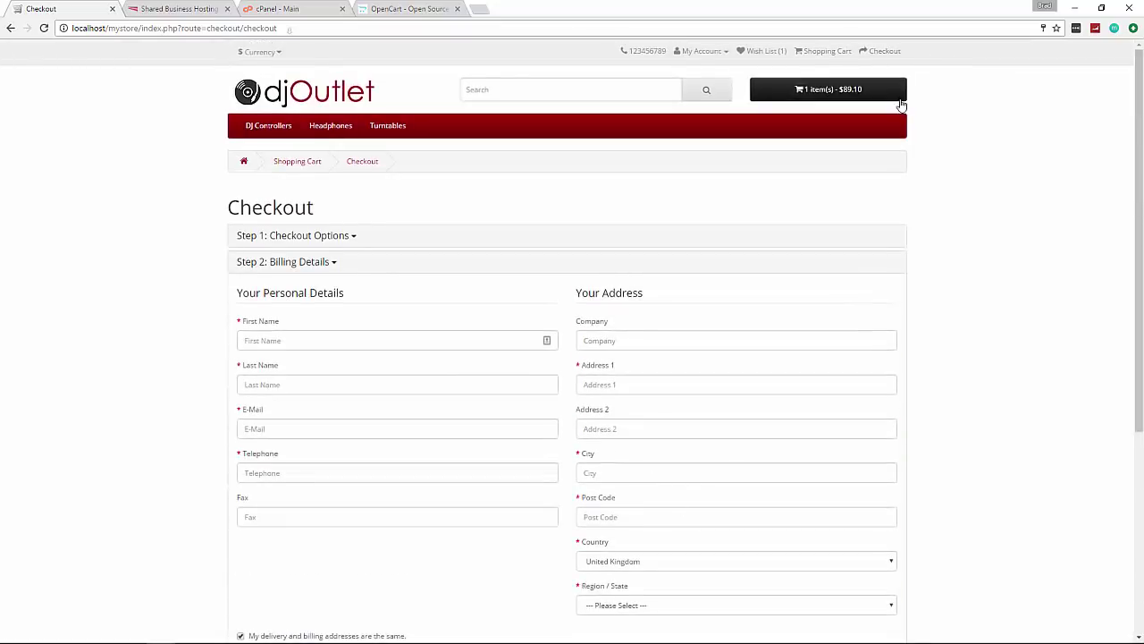
Step: Glance at the My Account menu, then open the DJ Controllers category
{"action": "left_click", "coordinate": [679, 54]}
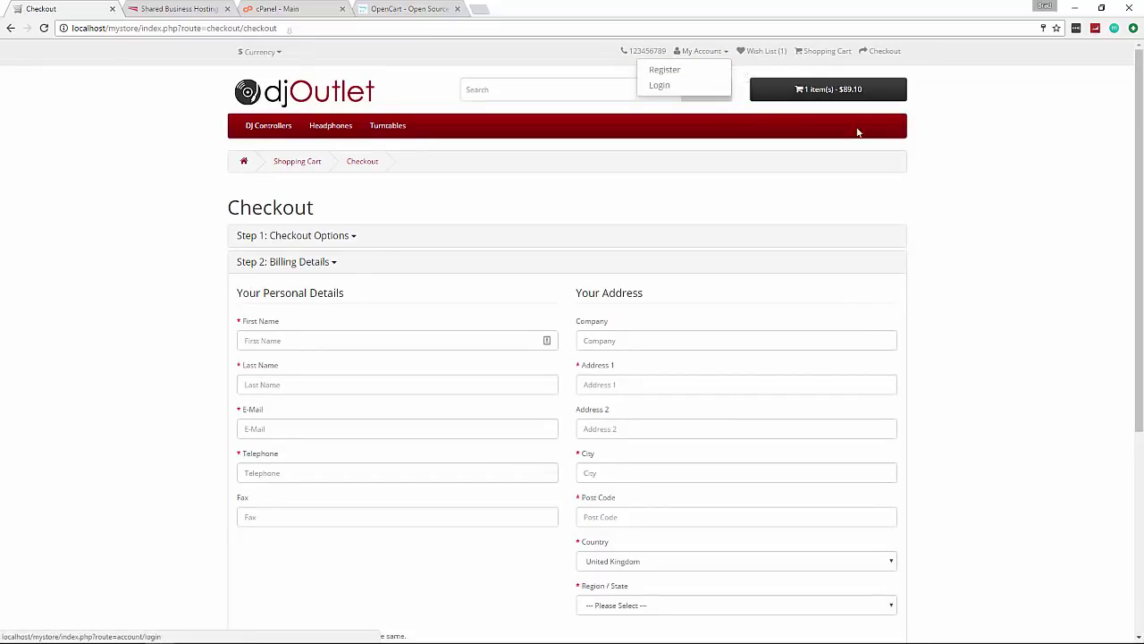
{"action": "left_click", "coordinate": [377, 108]}
{"action": "left_click", "coordinate": [268, 125]}
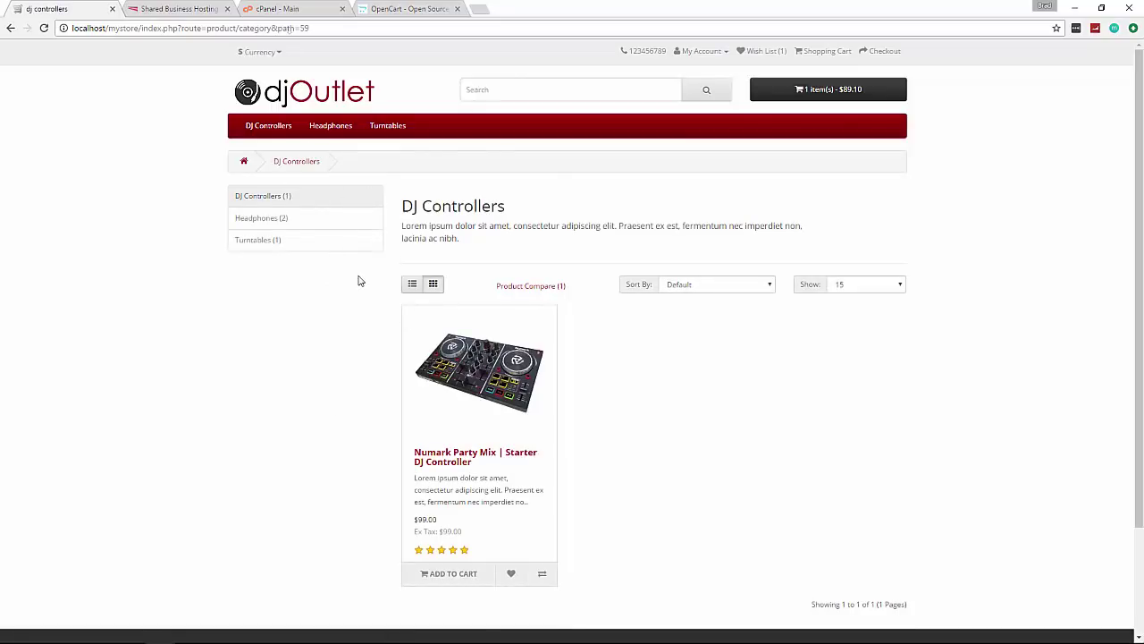
Step: Browse the Headphones, Turntables and DJ Controllers categories, then switch to the cPanel dashboard
{"action": "left_click", "coordinate": [331, 125]}
{"action": "left_click", "coordinate": [402, 131]}
{"action": "left_click", "coordinate": [324, 130]}
{"action": "left_click", "coordinate": [264, 132]}
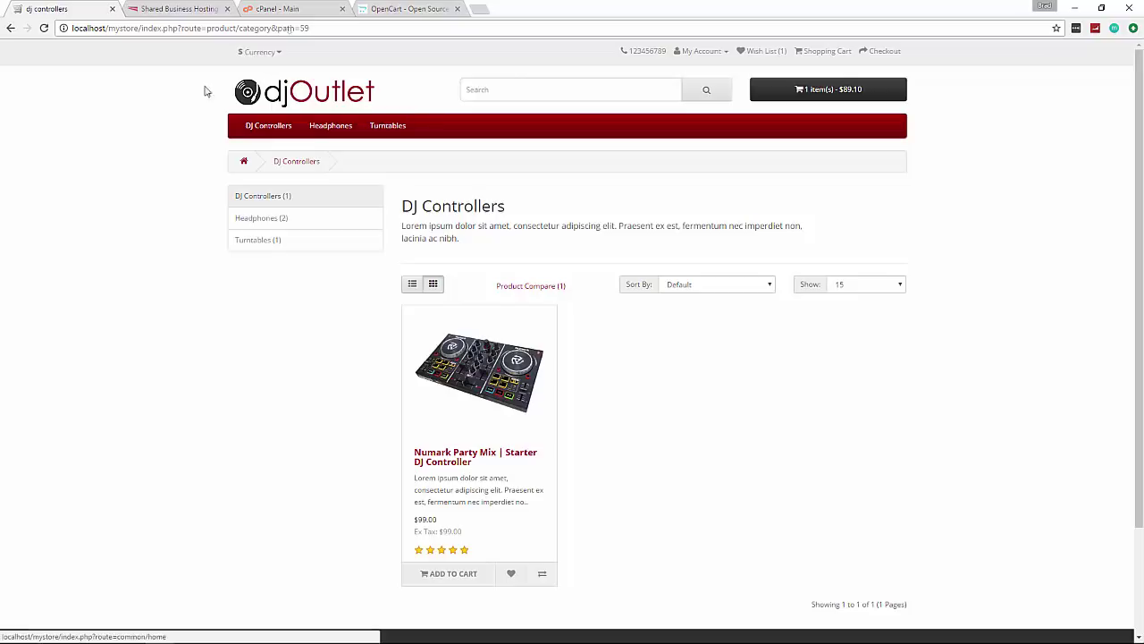
{"action": "left_click", "coordinate": [269, 8]}
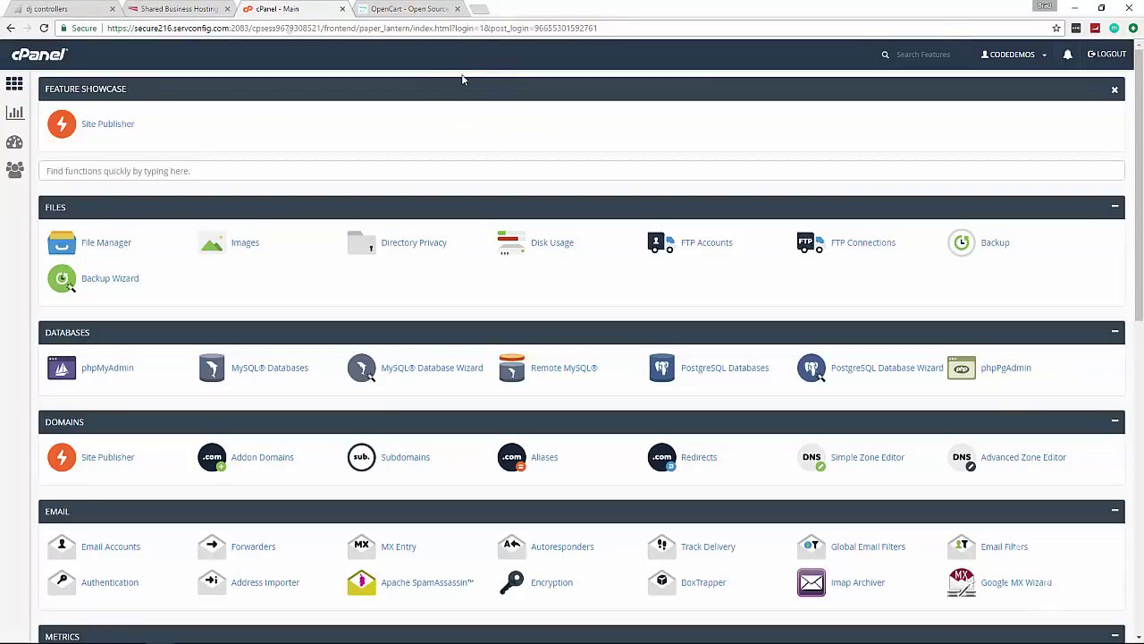
Step: Search 'xampp' in a new tab, visit the Apache Friends site, then close it
{"action": "left_click", "coordinate": [479, 9]}
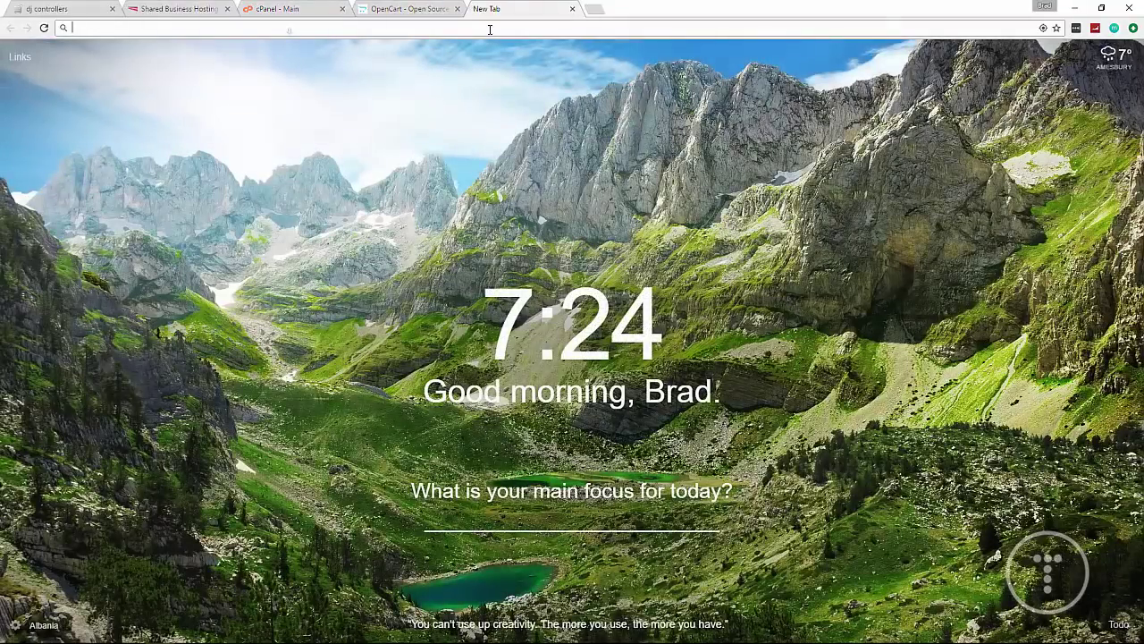
{"action": "type", "text": "xampp"}
{"action": "key", "text": "Return"}
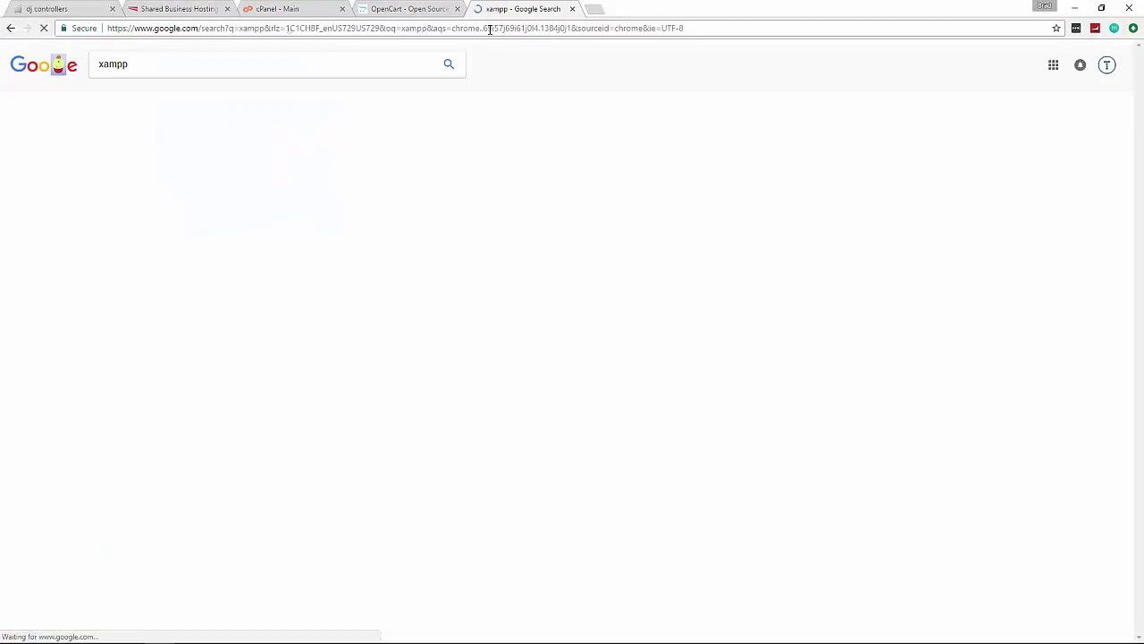
{"action": "left_click", "coordinate": [211, 149]}
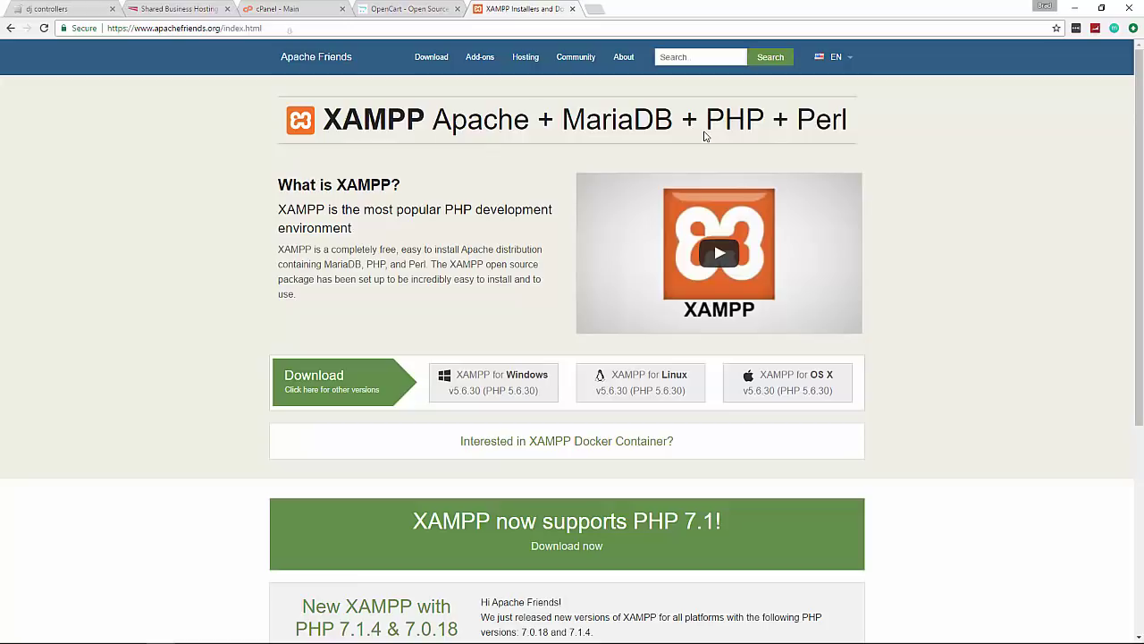
{"action": "left_click", "coordinate": [572, 8]}
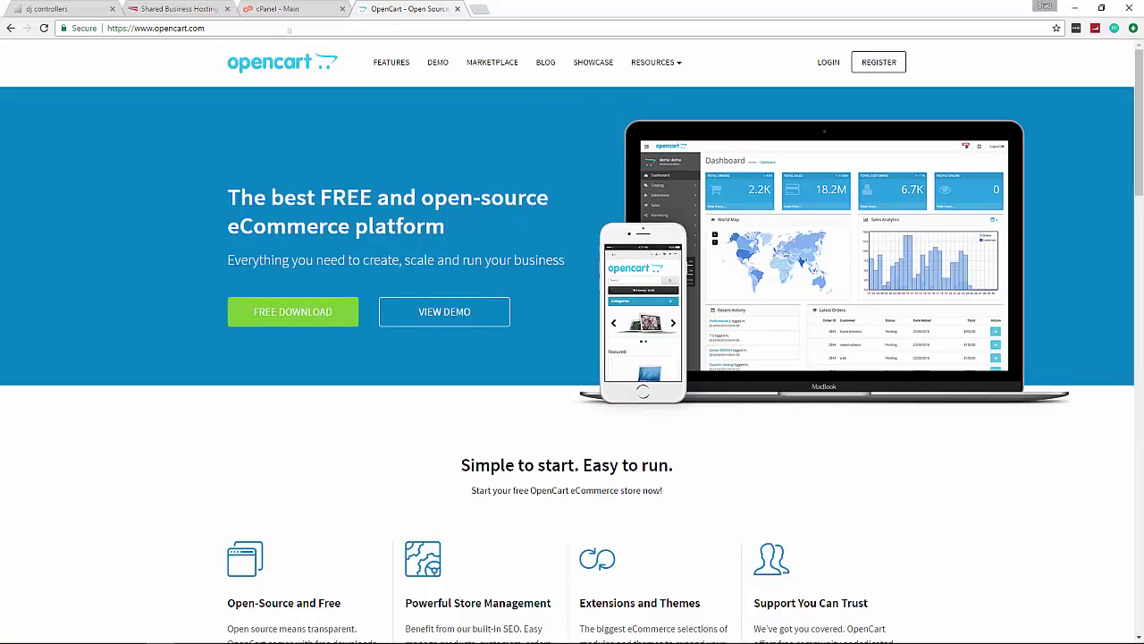
Step: Return to cPanel and launch the MySQL Database Wizard from the Databases section
{"action": "left_click", "coordinate": [270, 9]}
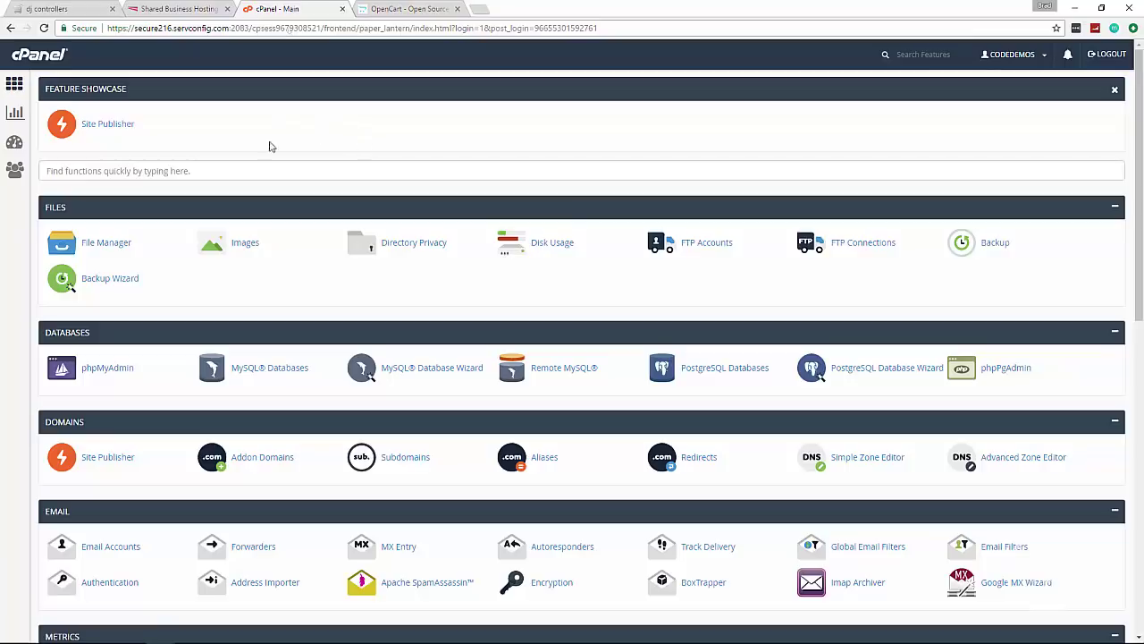
{"action": "scroll", "coordinate": [273, 259], "scroll_direction": "down", "scroll_amount": 3}
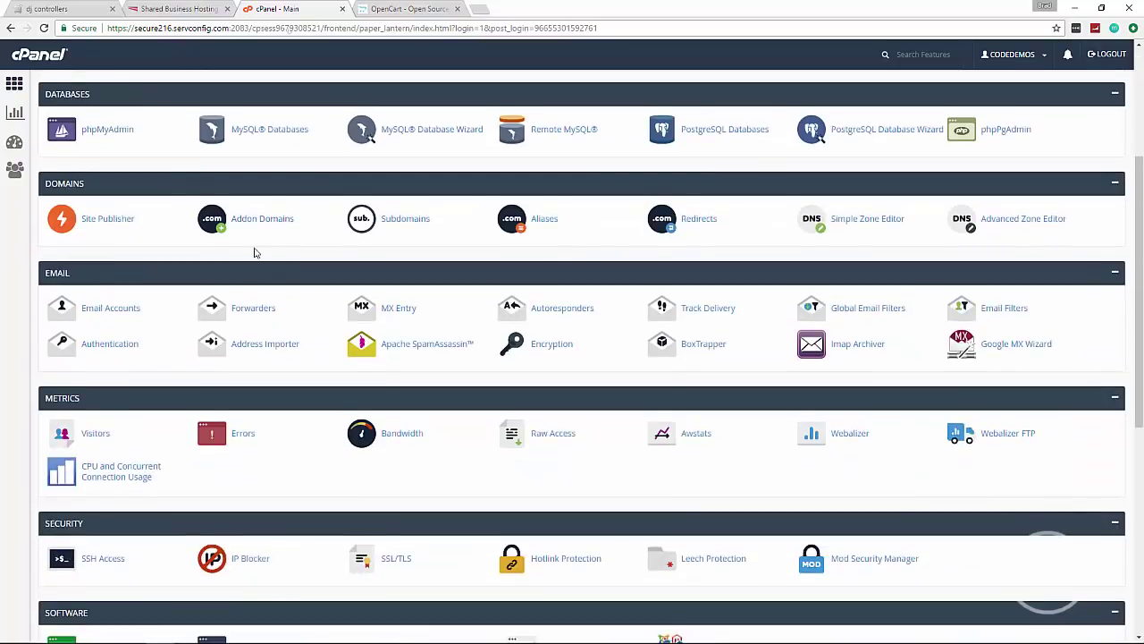
{"action": "scroll", "coordinate": [255, 253], "scroll_direction": "down", "scroll_amount": 3}
{"action": "scroll", "coordinate": [268, 261], "scroll_direction": "up", "scroll_amount": 3}
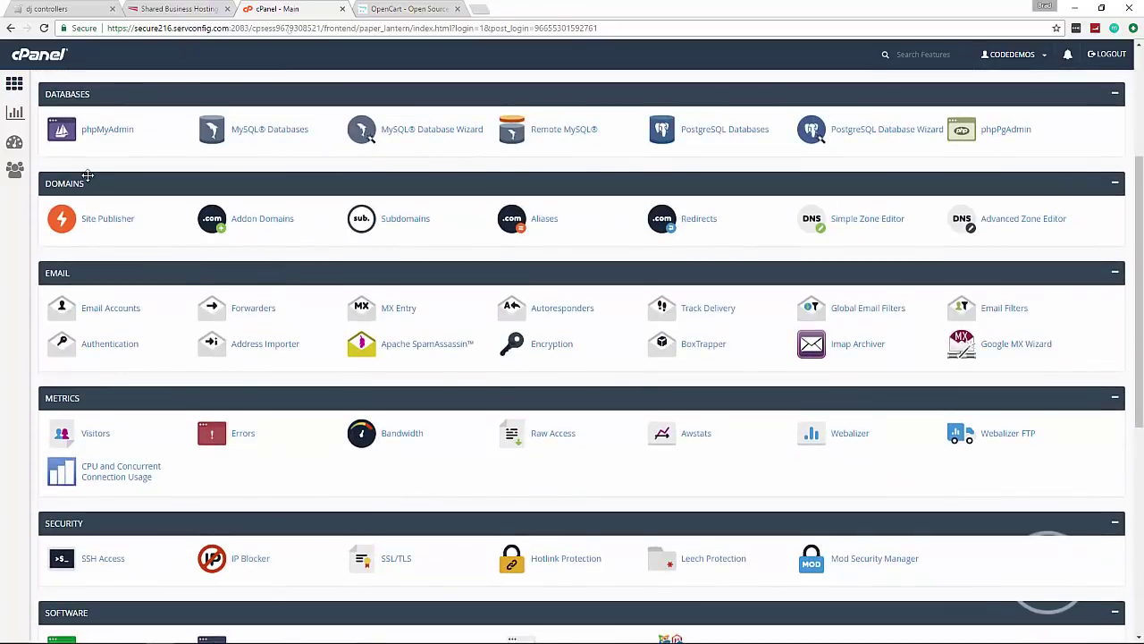
{"action": "scroll", "coordinate": [150, 230], "scroll_direction": "up", "scroll_amount": 1}
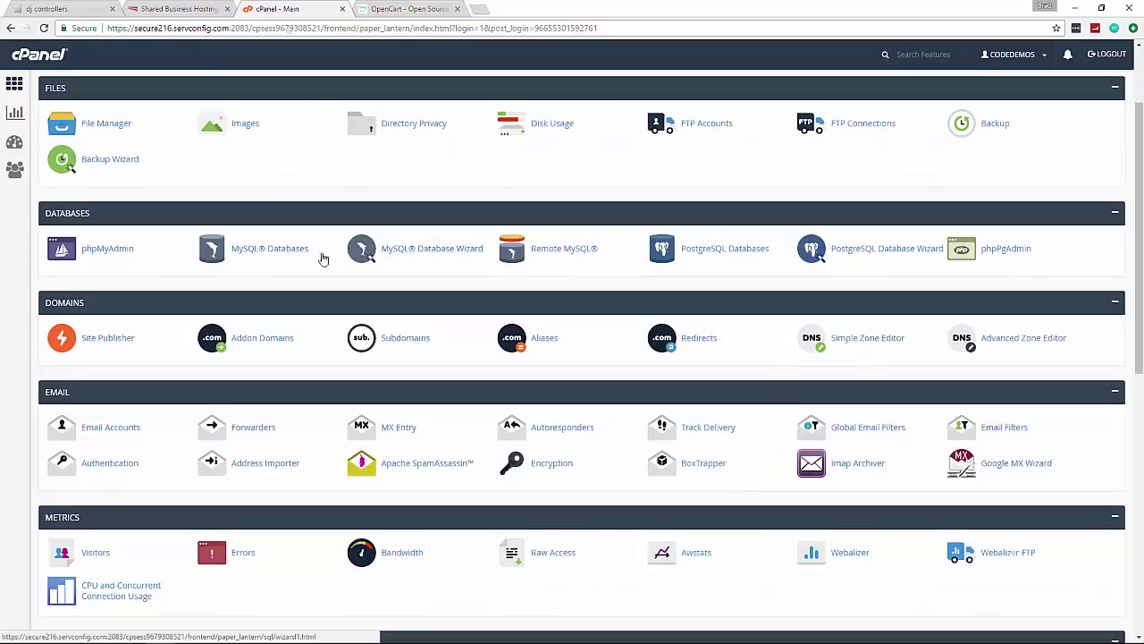
{"action": "left_click", "coordinate": [420, 254]}
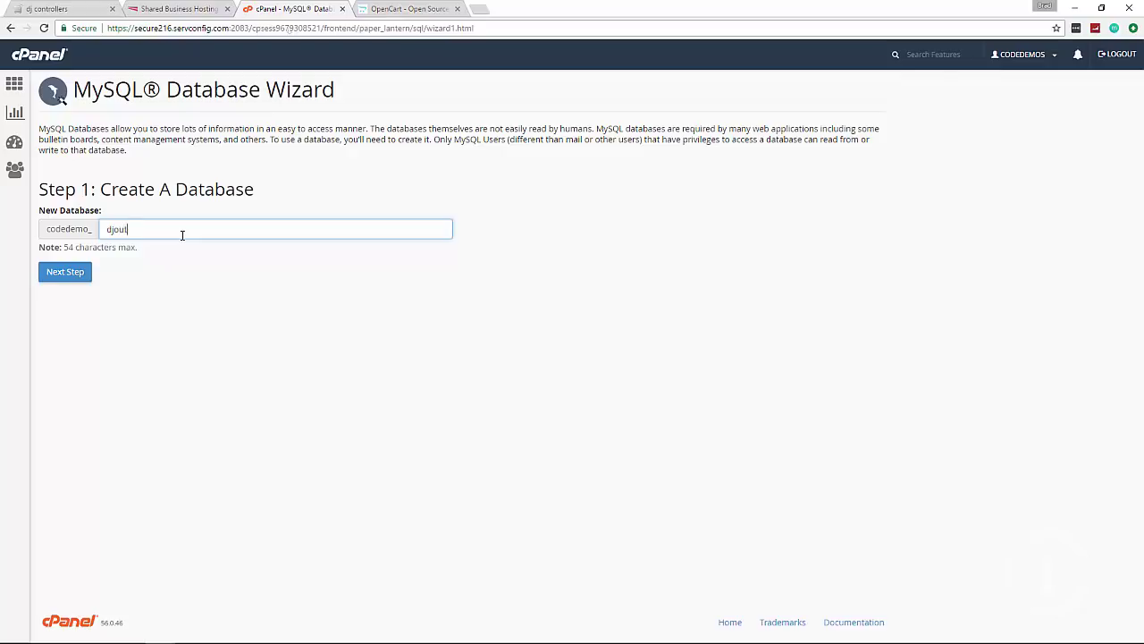
Step: Create the codedemo_djoutlet database and enter the new username 'brad' after the codedemo_ prefix
{"action": "left_click", "coordinate": [54, 274]}
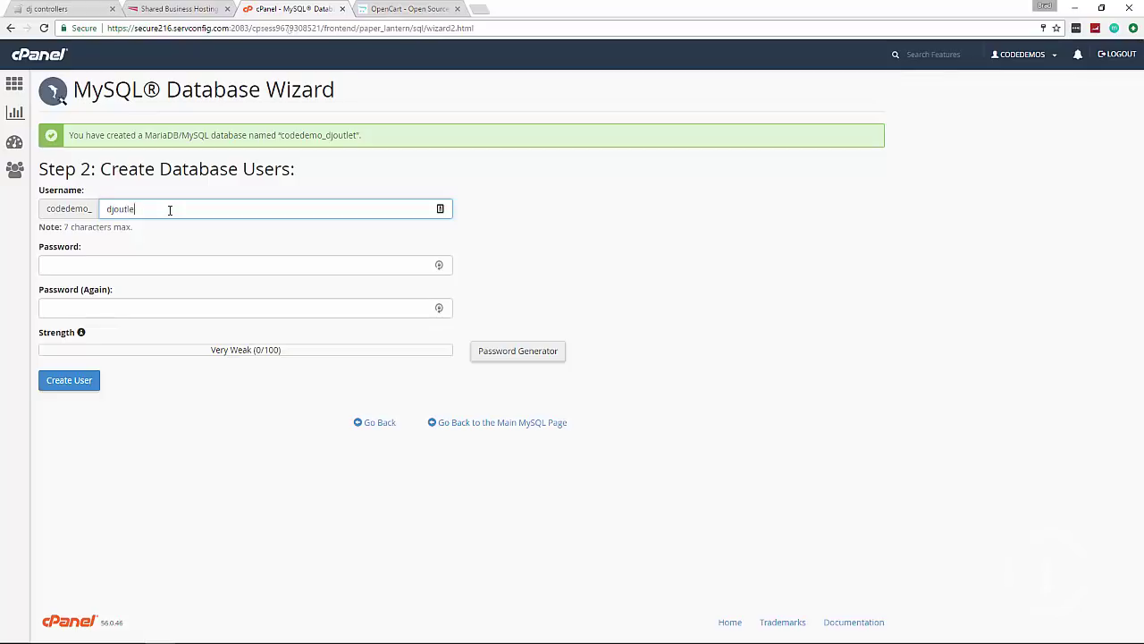
{"action": "key", "text": "BackSpace"}
{"action": "key", "text": "BackSpace"}
{"action": "type", "text": "b"}
{"action": "left_click", "coordinate": [140, 245]}
{"action": "double_click", "coordinate": [47, 208]}
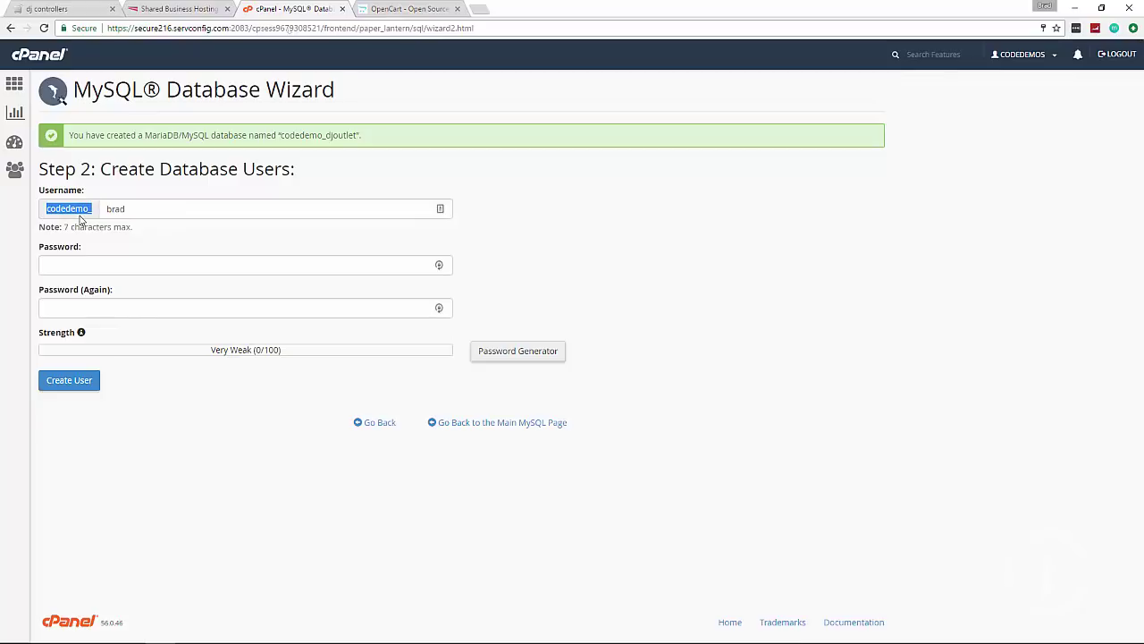
Step: Enter the user's password and its confirmation, then create user codedemo_brad
{"action": "left_click", "coordinate": [87, 260]}
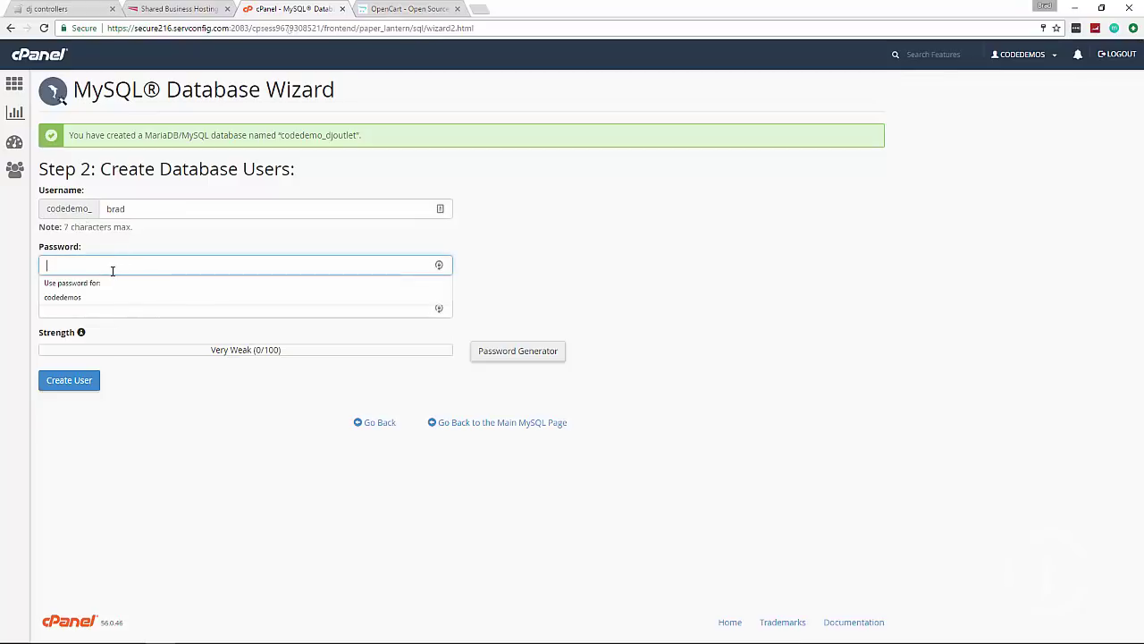
{"action": "type", "text": "passw"}
{"action": "left_click", "coordinate": [133, 302]}
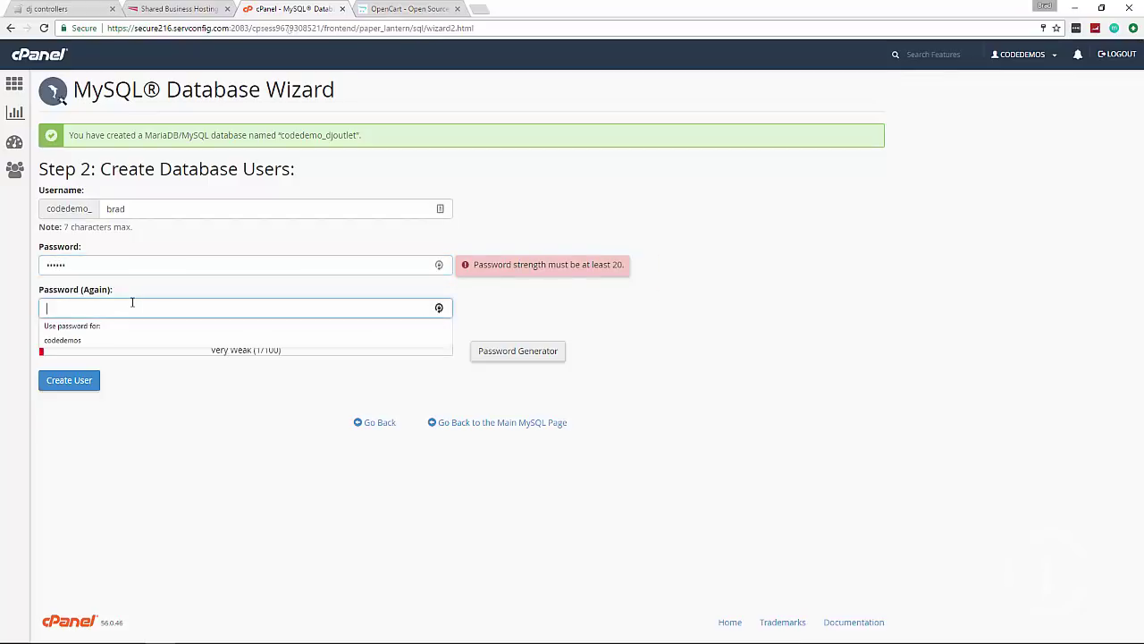
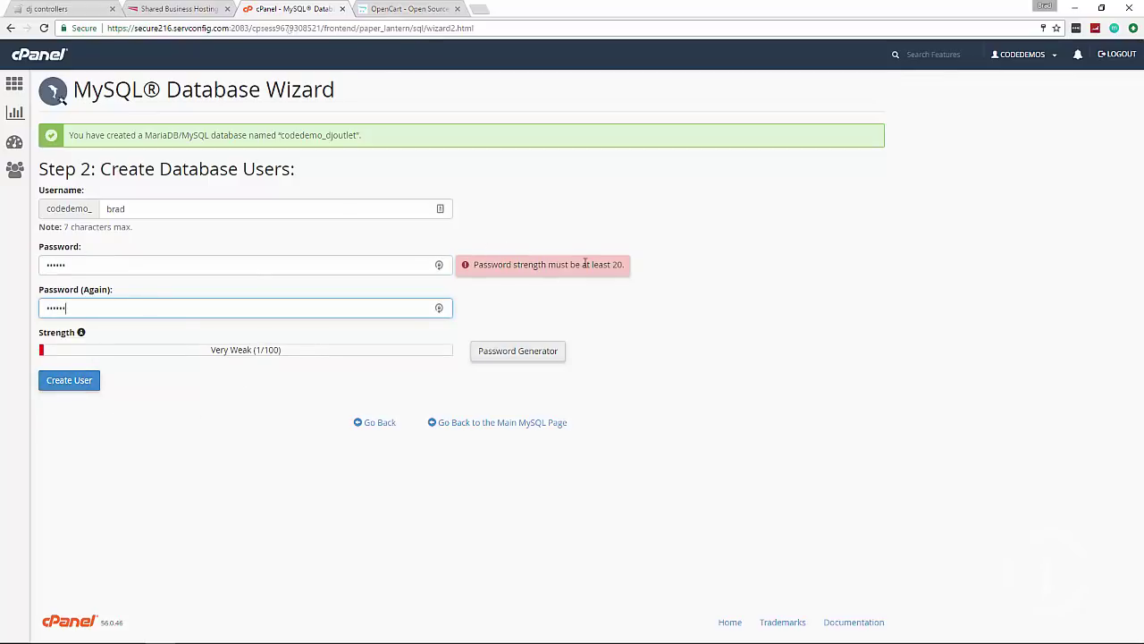
{"action": "double_click", "coordinate": [125, 265]}
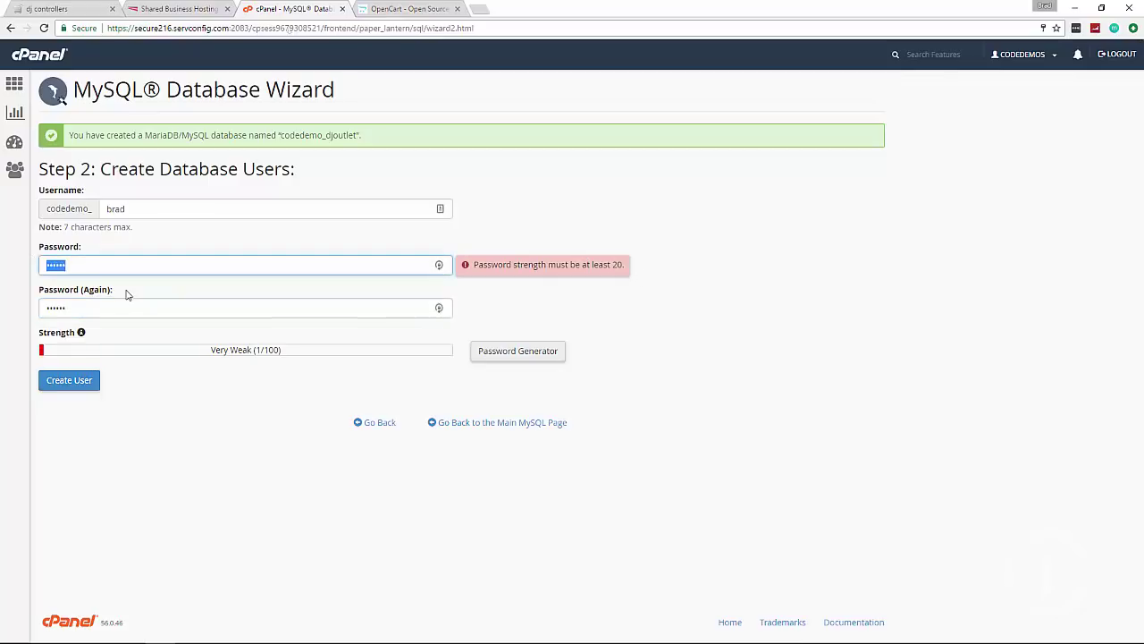
{"action": "key", "text": "BackSpace"}
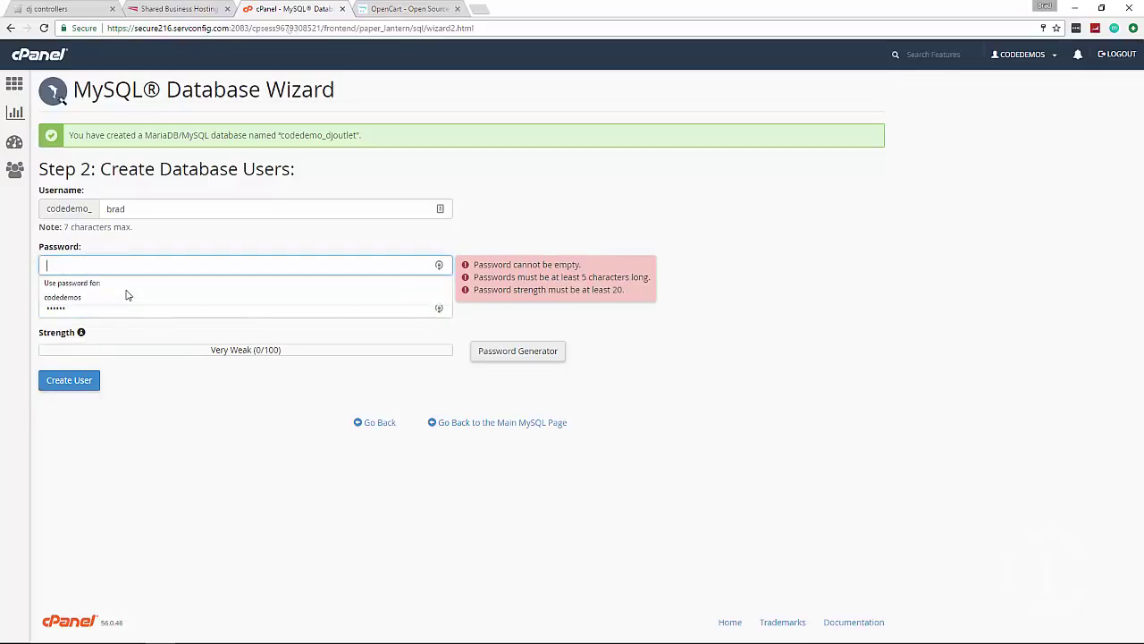
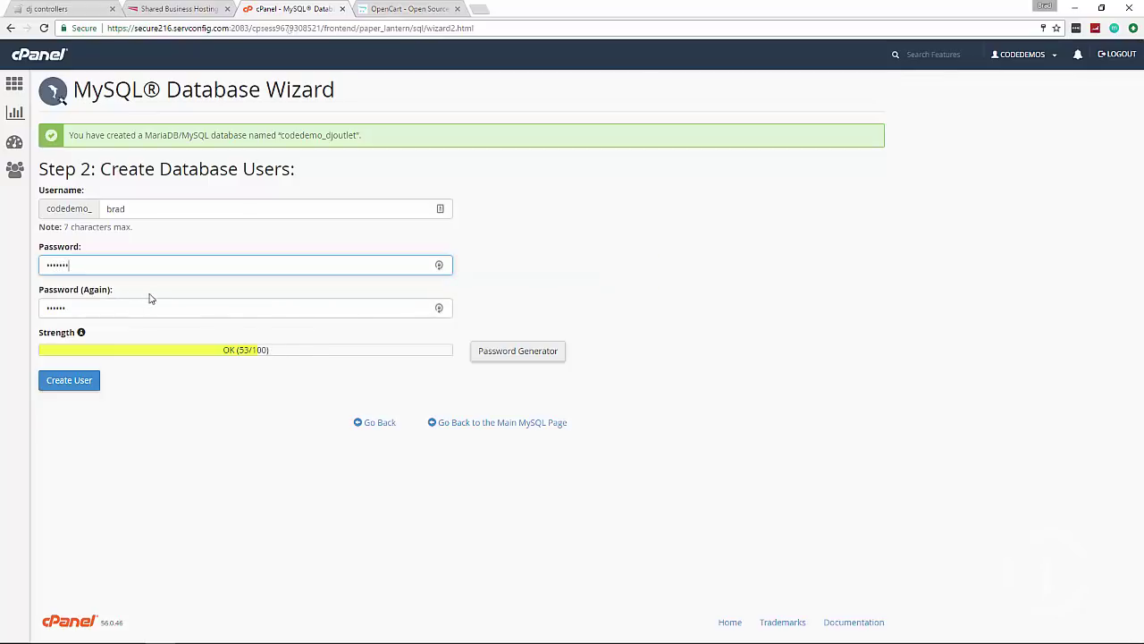
{"action": "key", "text": "Tab"}
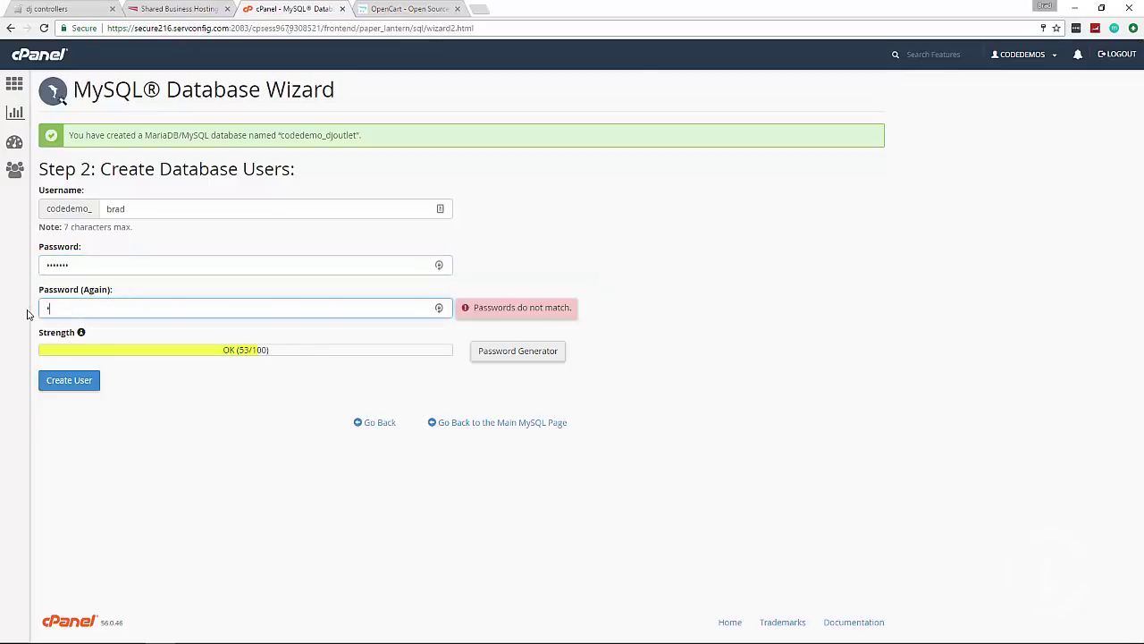
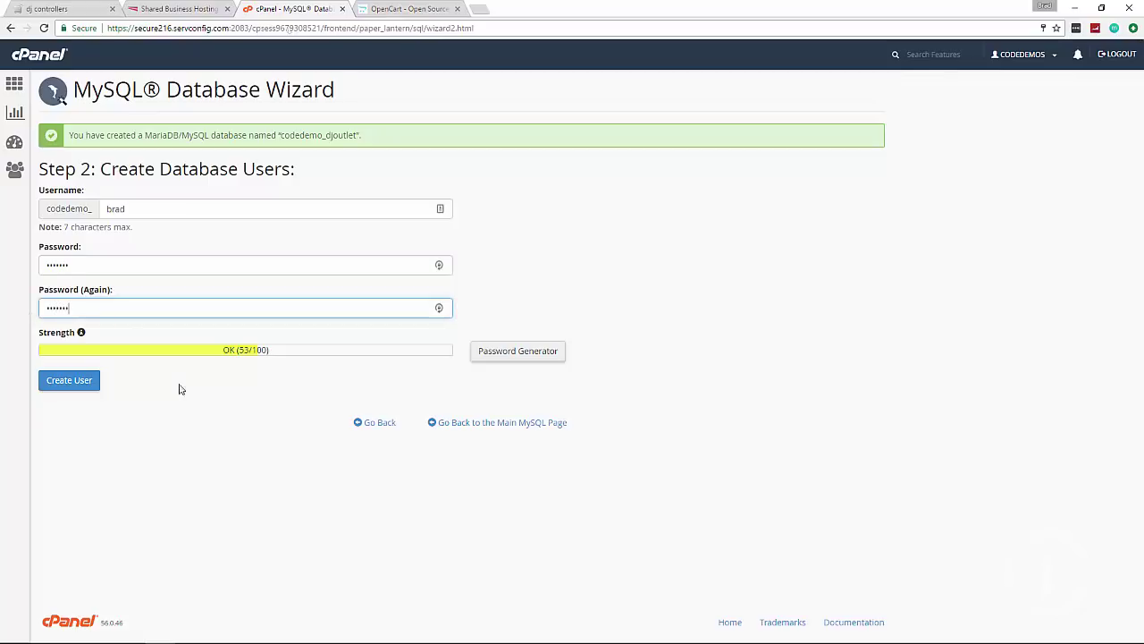
{"action": "left_click", "coordinate": [88, 386]}
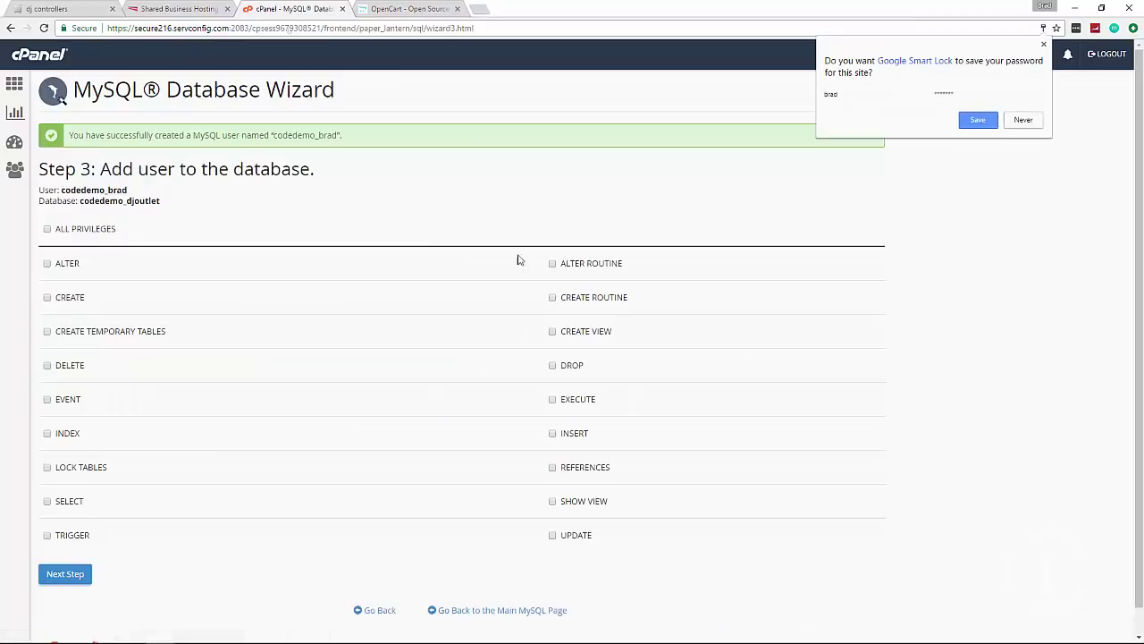
Step: Dismiss the password-save prompt and grant codedemo_brad ALL PRIVILEGES on codedemo_djoutlet
{"action": "left_click", "coordinate": [1044, 45]}
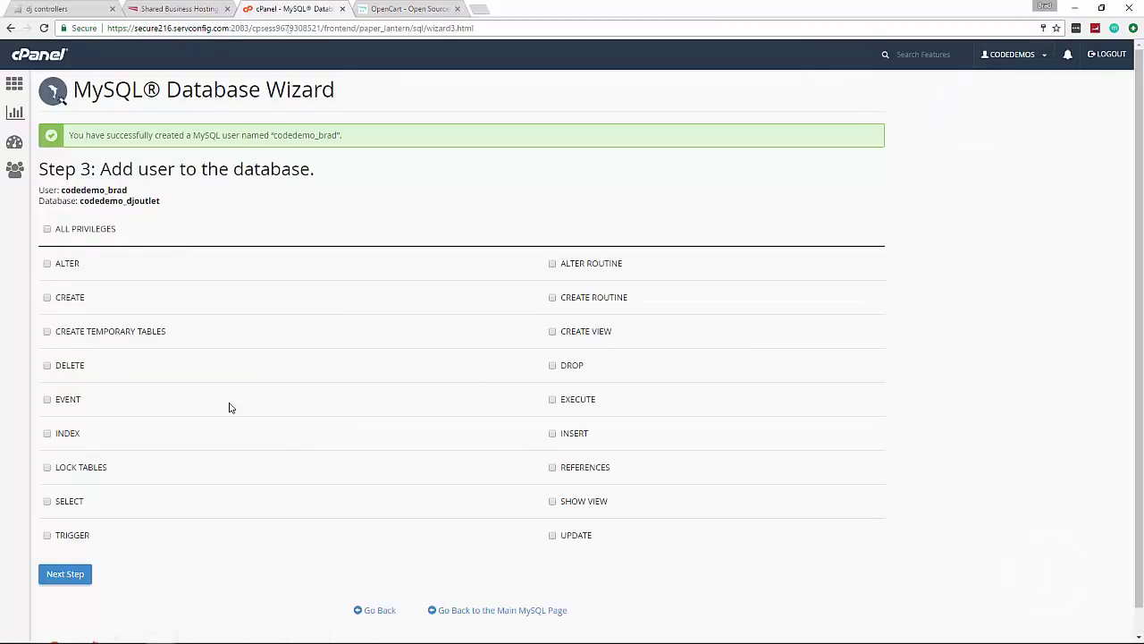
{"action": "left_click", "coordinate": [47, 229]}
{"action": "left_click", "coordinate": [71, 575]}
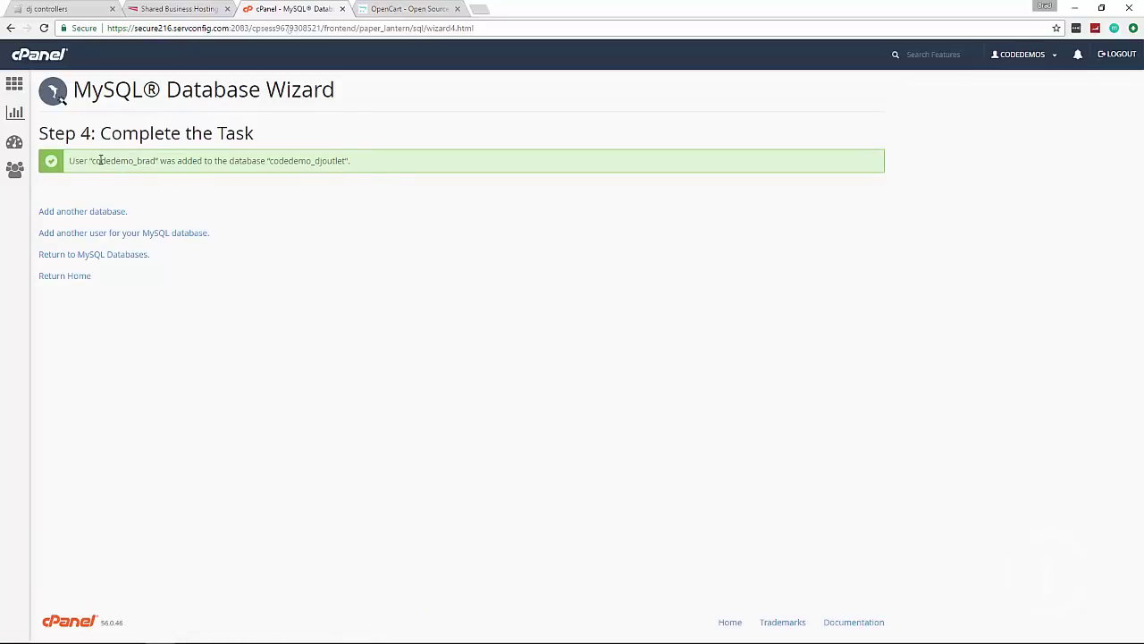
Step: Review the Step 4 confirmation showing codedemo_brad added to codedemo_djoutlet
{"action": "left_click_drag", "start_coordinate": [90, 160], "coordinate": [154, 161]}
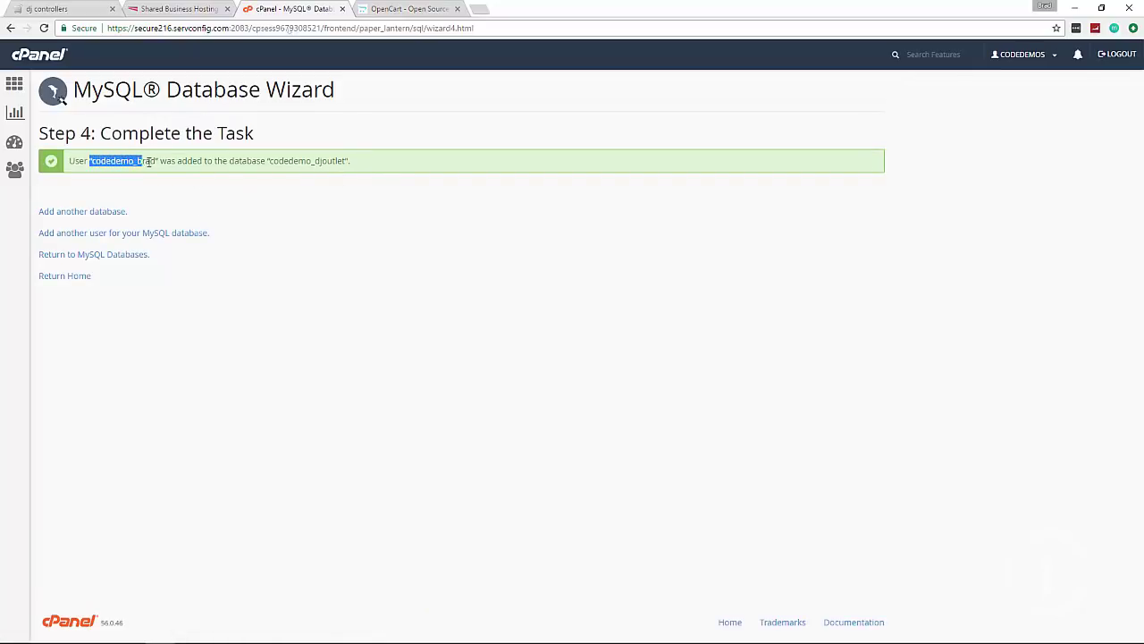
{"action": "left_click", "coordinate": [277, 160]}
{"action": "left_click_drag", "start_coordinate": [277, 160], "coordinate": [339, 164]}
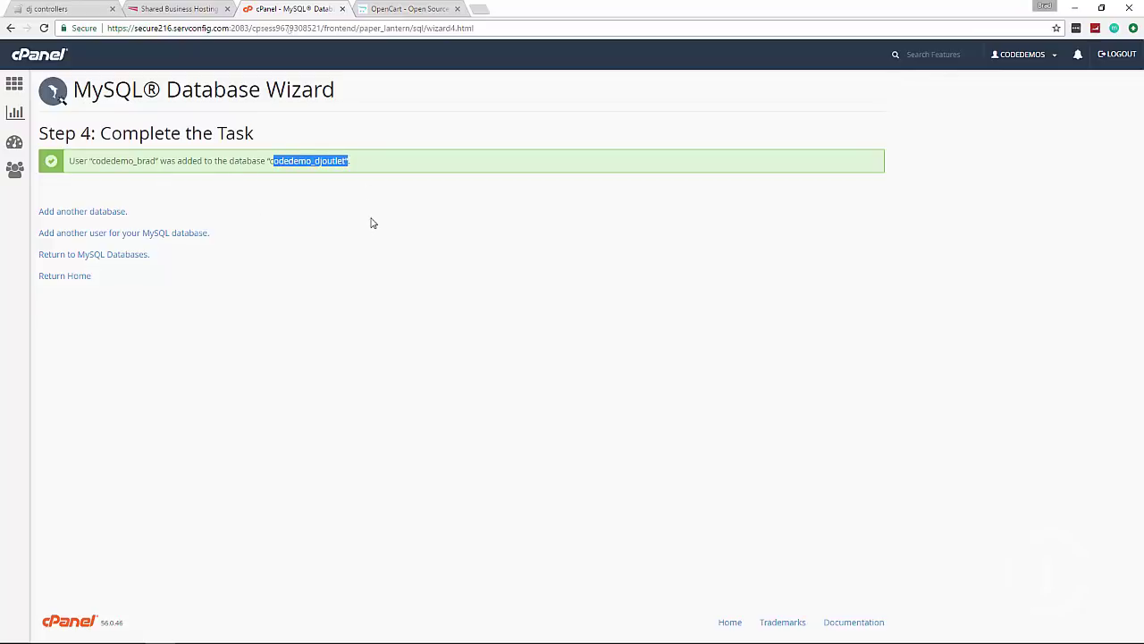
{"action": "left_click", "coordinate": [430, 198]}
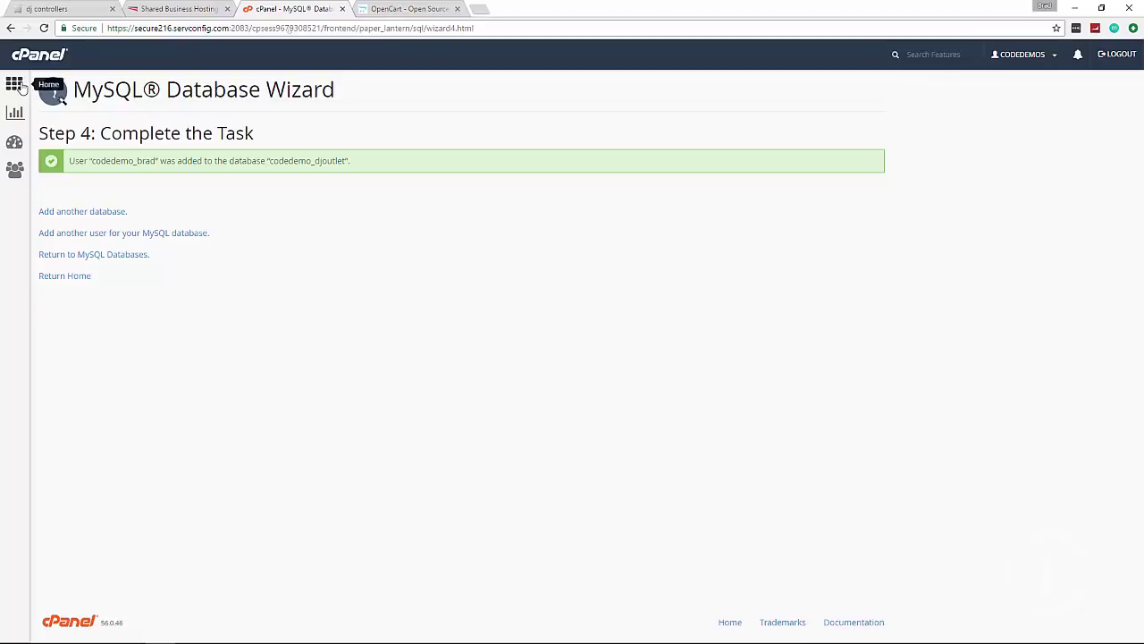
{"action": "right_click", "coordinate": [50, 59]}
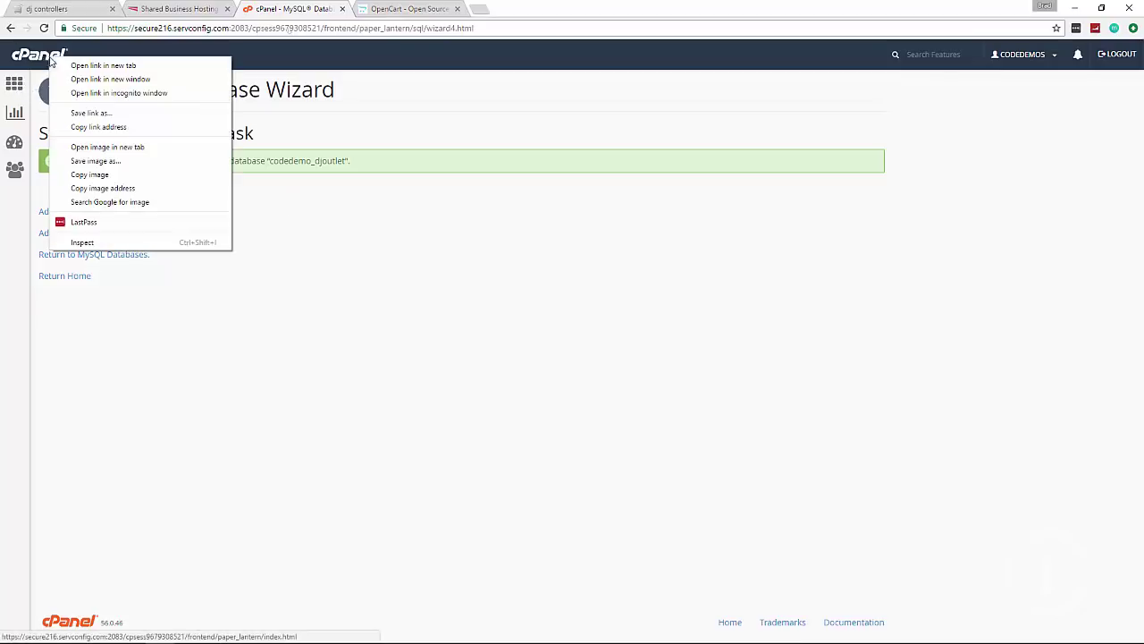
Step: Open cPanel home in a new tab, confirm in phpMyAdmin that codedemo_djoutlet has no tables, and return to the OpenCart site
{"action": "left_click", "coordinate": [99, 65]}
{"action": "left_click", "coordinate": [388, 9]}
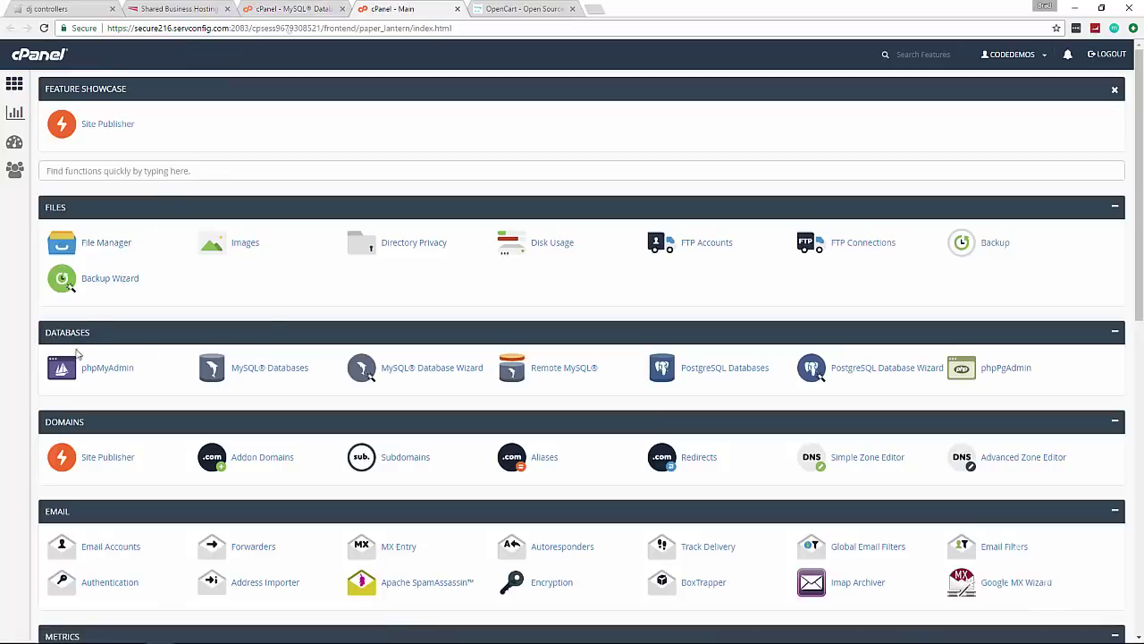
{"action": "left_click", "coordinate": [103, 369]}
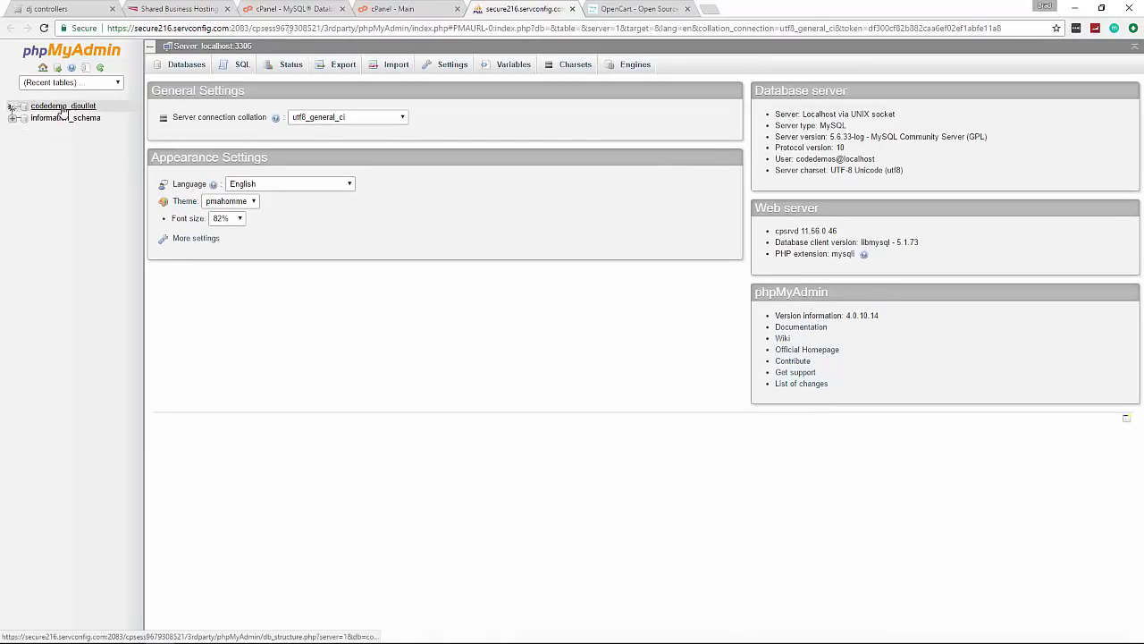
{"action": "left_click", "coordinate": [97, 108]}
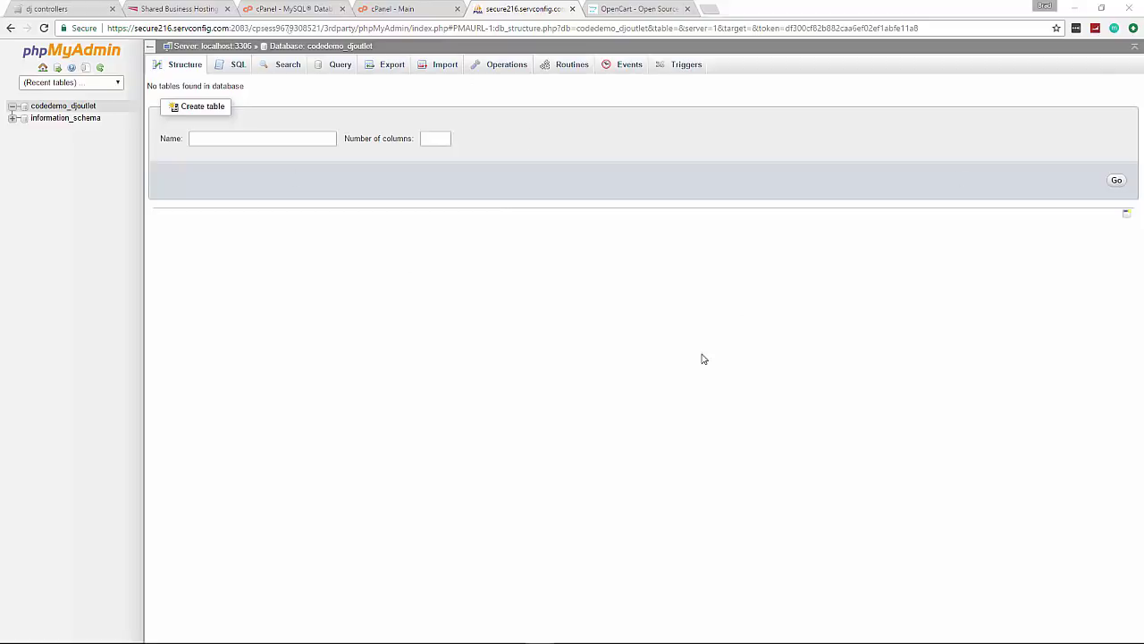
{"action": "left_click", "coordinate": [616, 11]}
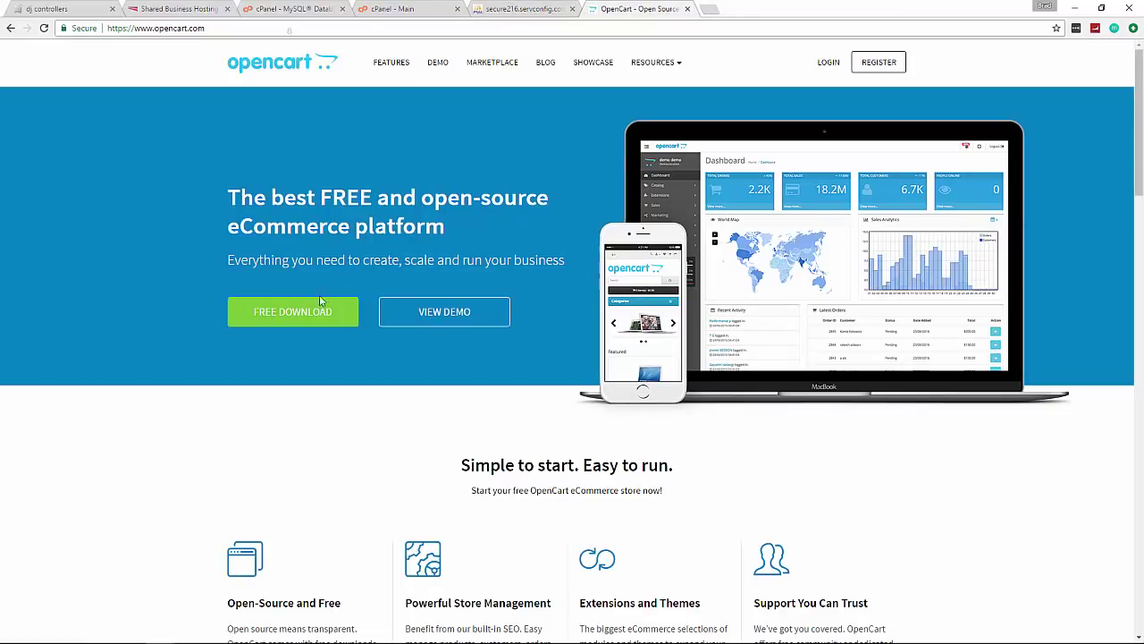
Step: Save the OpenCart 2.3.0.2 zip from opencart.com into the Downloads folder
{"action": "left_click", "coordinate": [314, 318]}
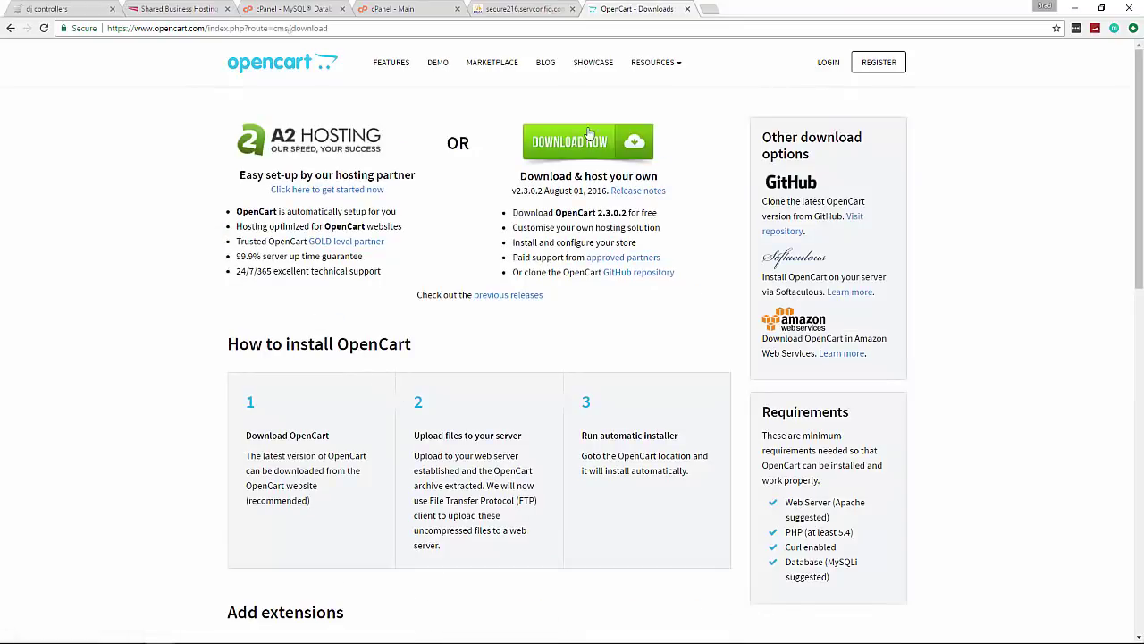
{"action": "left_click", "coordinate": [592, 136]}
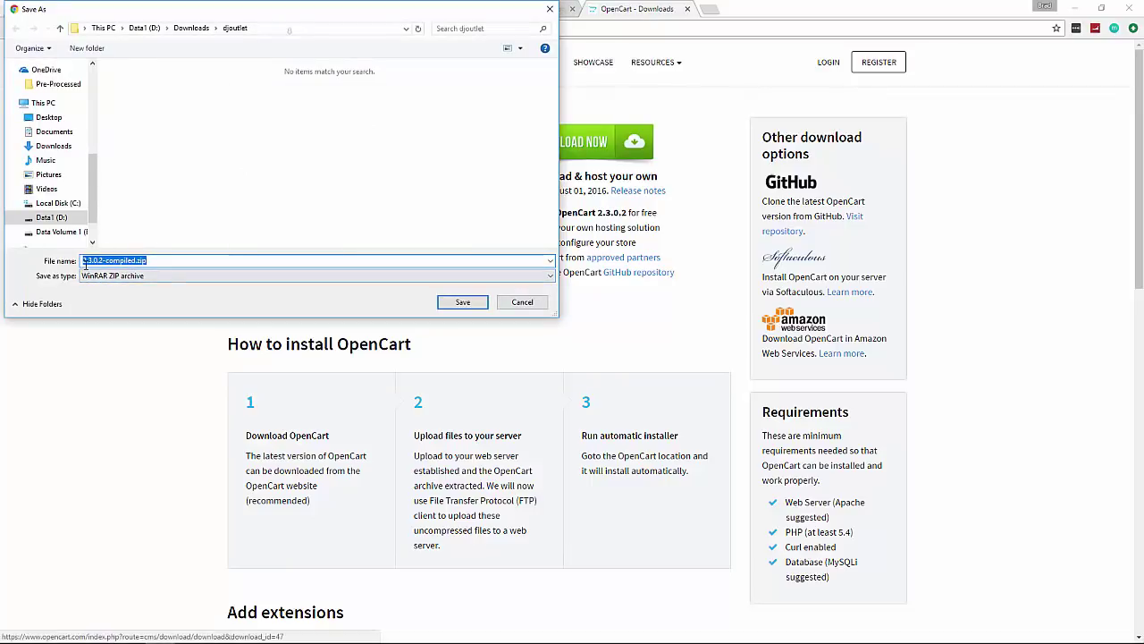
{"action": "left_click", "coordinate": [174, 260]}
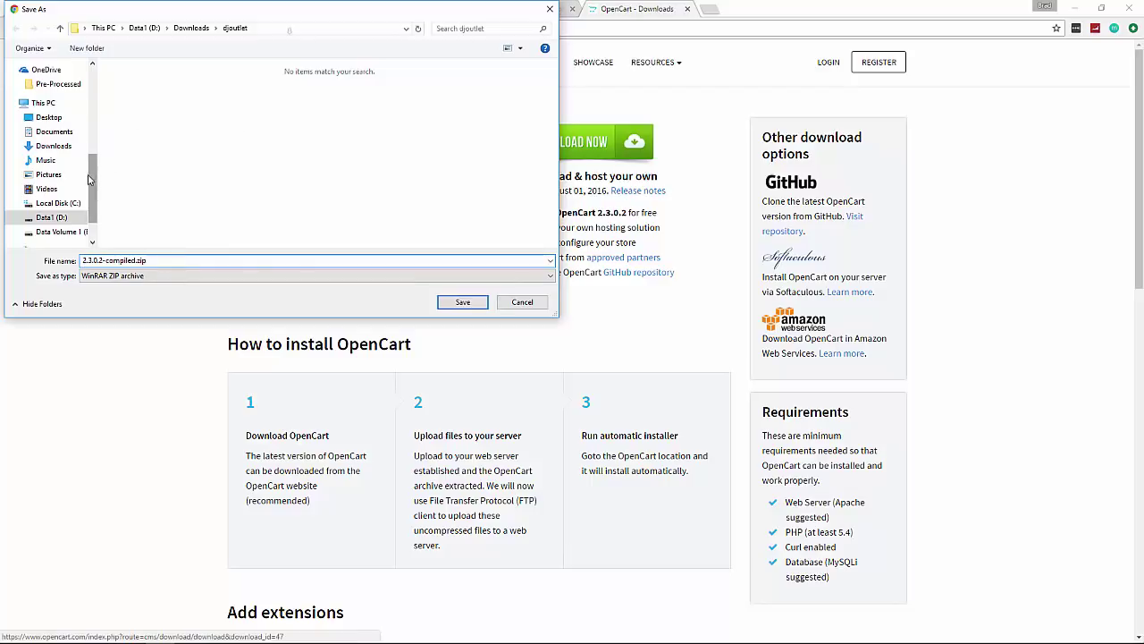
{"action": "left_click_drag", "start_coordinate": [93, 163], "coordinate": [94, 79]}
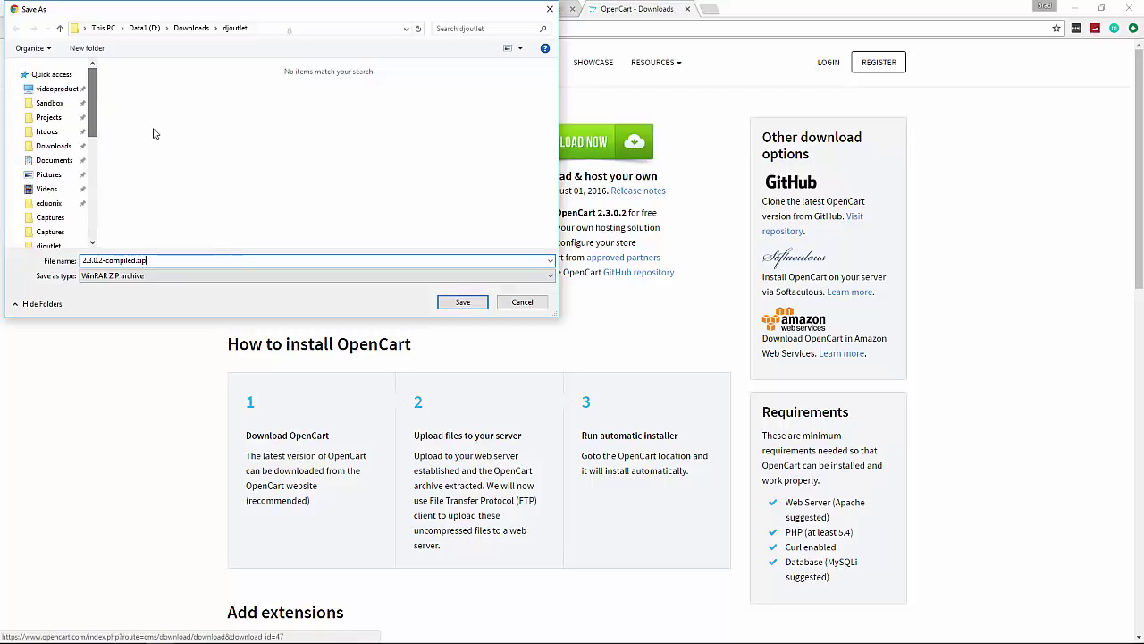
{"action": "left_click", "coordinate": [60, 149]}
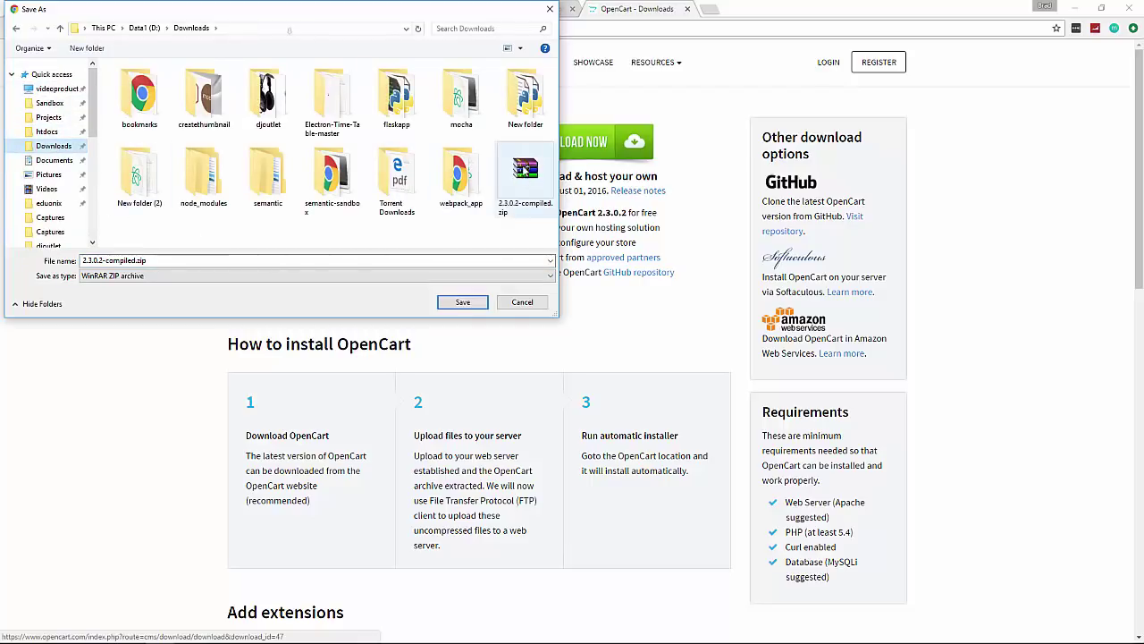
{"action": "left_click", "coordinate": [549, 9]}
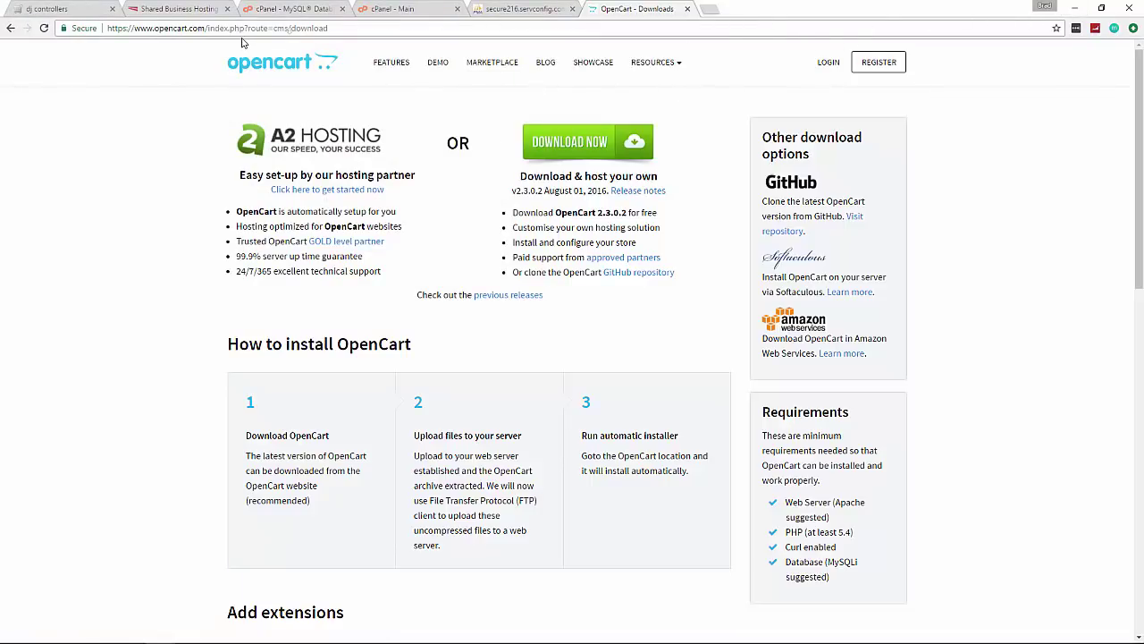
Step: Return to the cPanel home page and open FTP Accounts from the Files section
{"action": "left_click", "coordinate": [313, 13]}
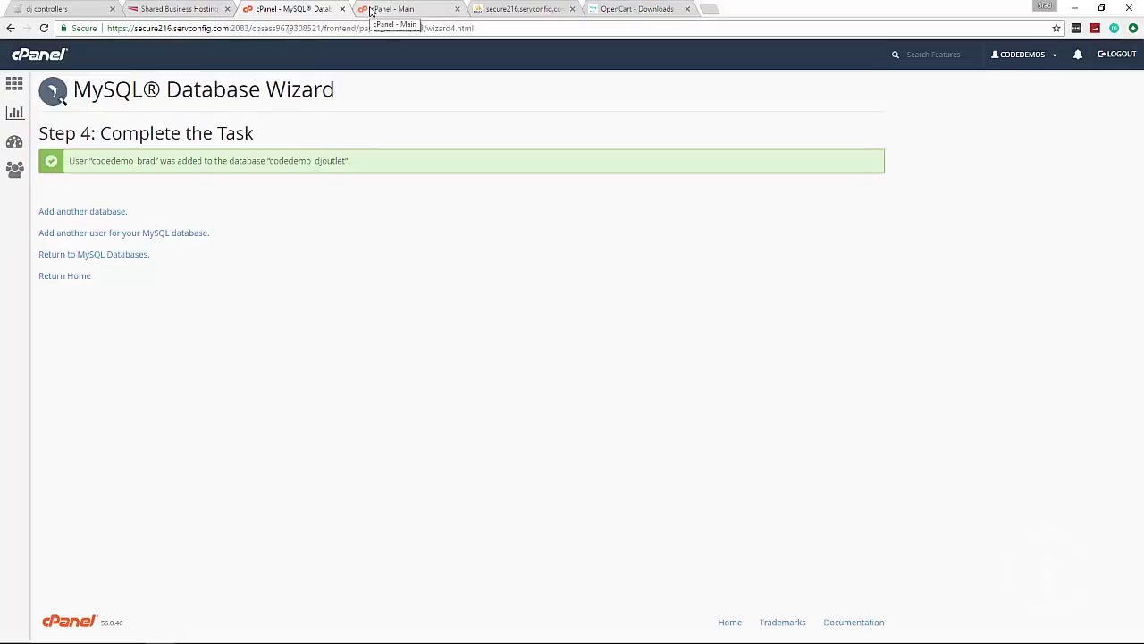
{"action": "left_click", "coordinate": [371, 11]}
{"action": "scroll", "coordinate": [214, 313], "scroll_direction": "down", "scroll_amount": 2}
{"action": "scroll", "coordinate": [215, 320], "scroll_direction": "down", "scroll_amount": 1}
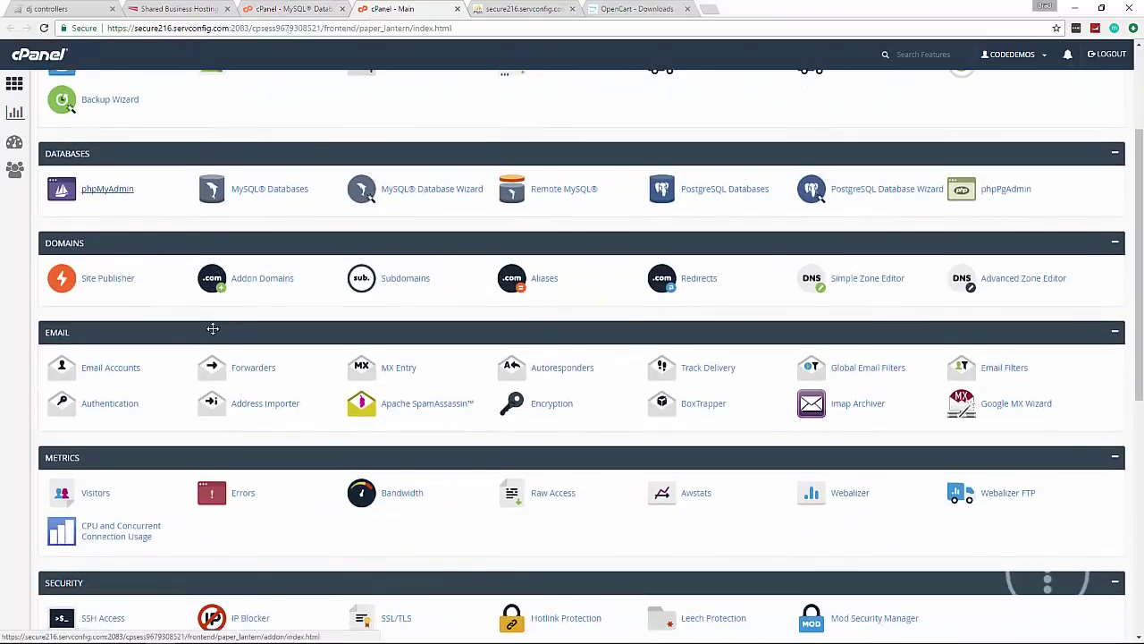
{"action": "scroll", "coordinate": [209, 324], "scroll_direction": "down", "scroll_amount": 1}
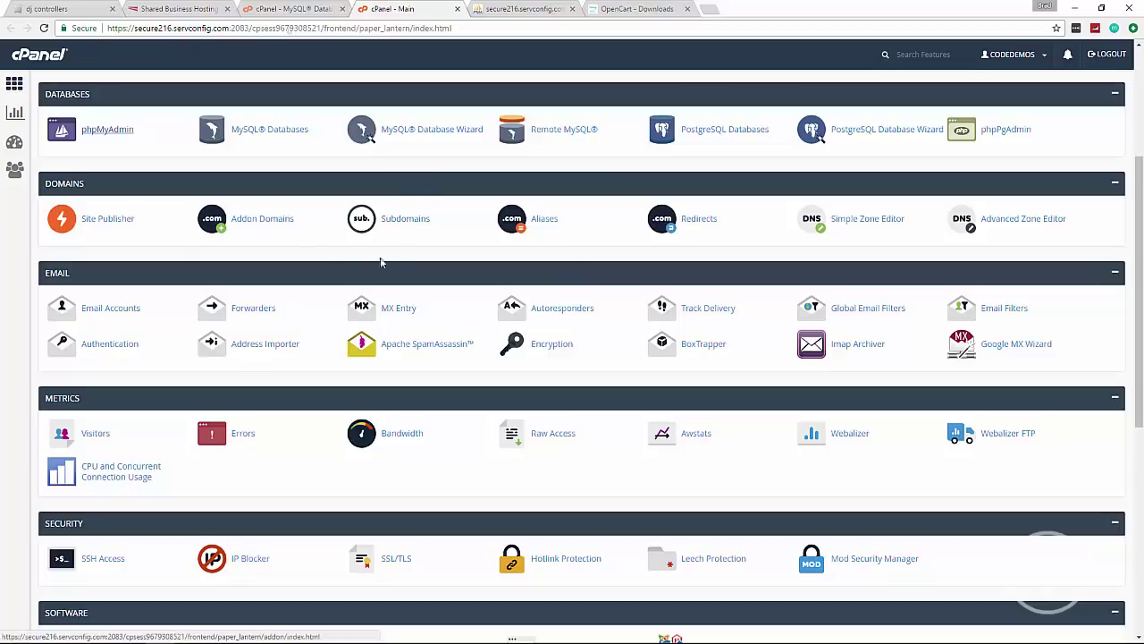
{"action": "scroll", "coordinate": [378, 260], "scroll_direction": "up", "scroll_amount": 4}
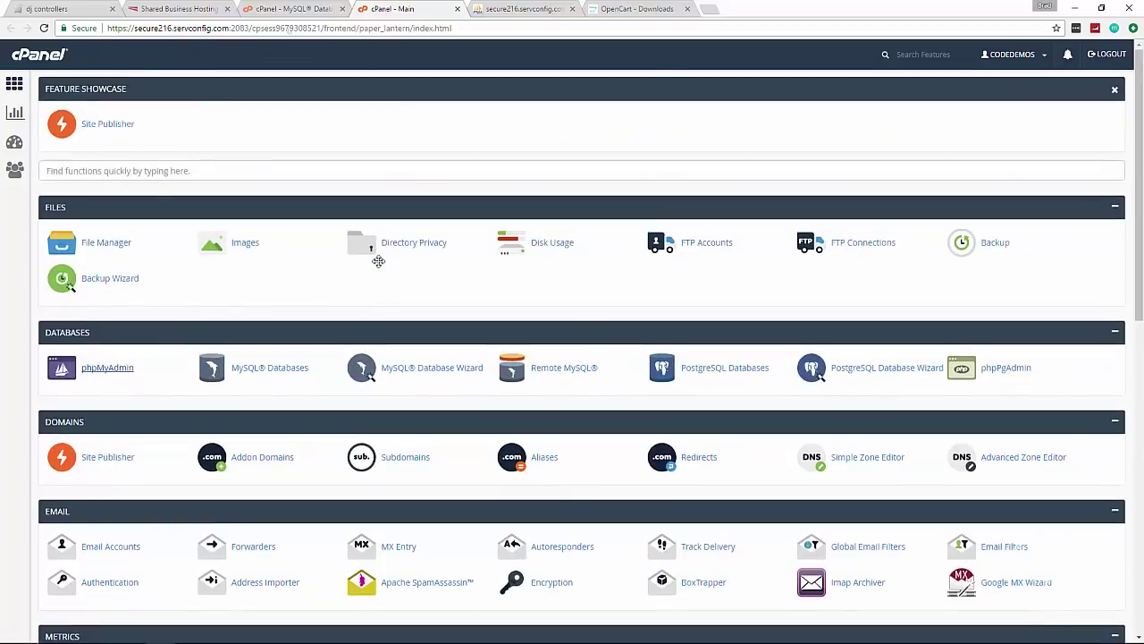
{"action": "left_click", "coordinate": [696, 245]}
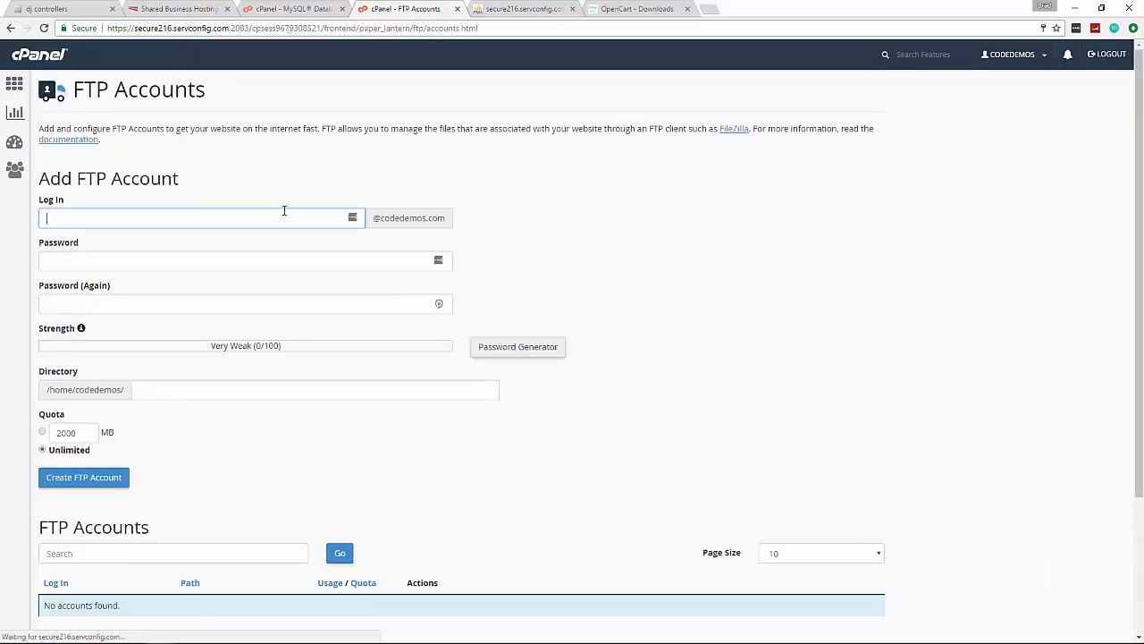
Step: Scroll the FTP Accounts page and highlight the main FTP account's login name
{"action": "scroll", "coordinate": [205, 304], "scroll_direction": "down", "scroll_amount": 2}
{"action": "scroll", "coordinate": [203, 295], "scroll_direction": "down", "scroll_amount": 1}
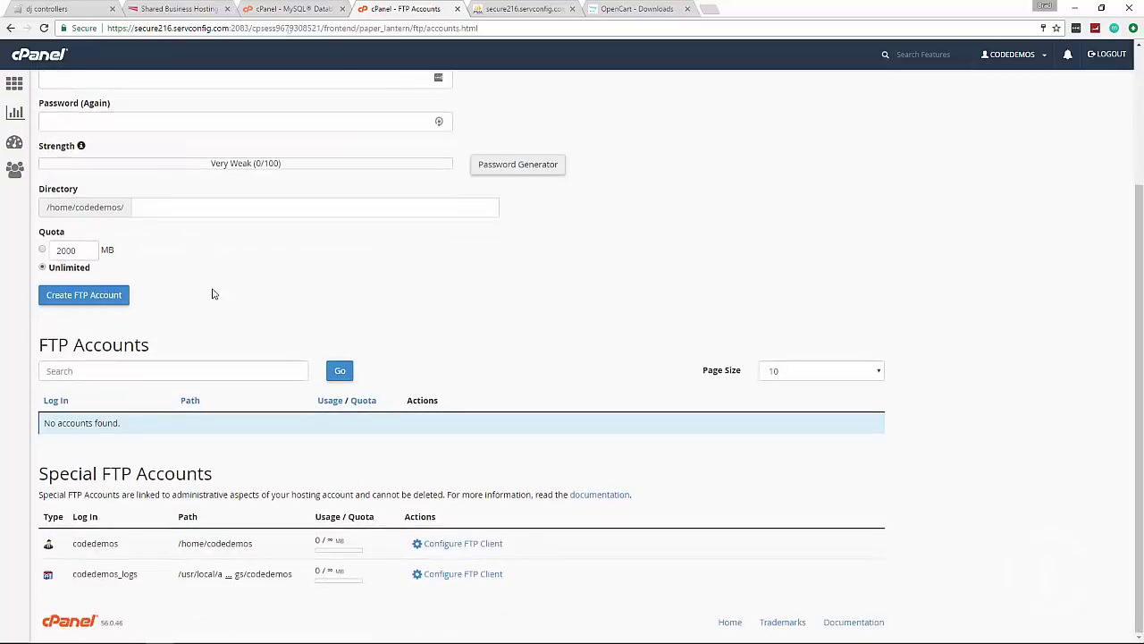
{"action": "left_click_drag", "start_coordinate": [73, 543], "coordinate": [118, 543]}
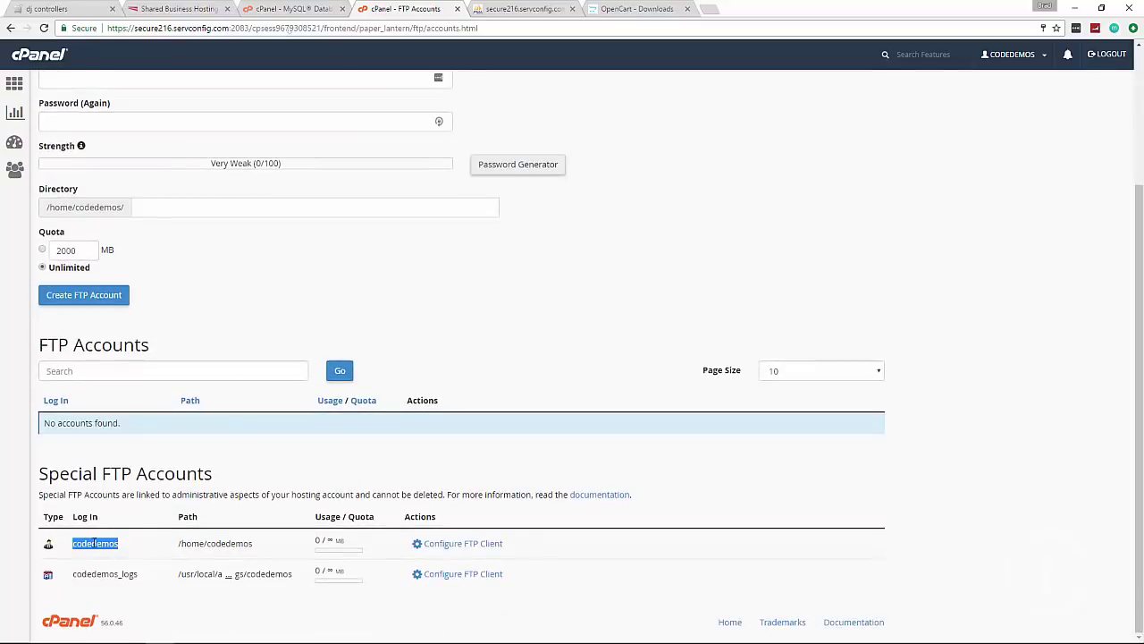
{"action": "scroll", "coordinate": [396, 577], "scroll_direction": "up", "scroll_amount": 2}
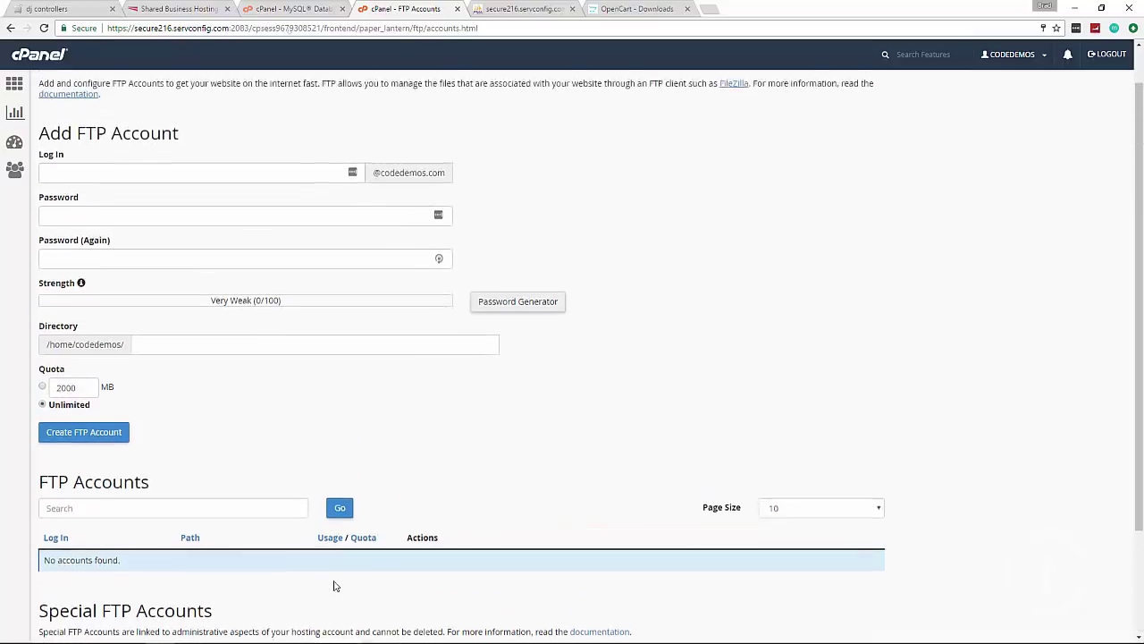
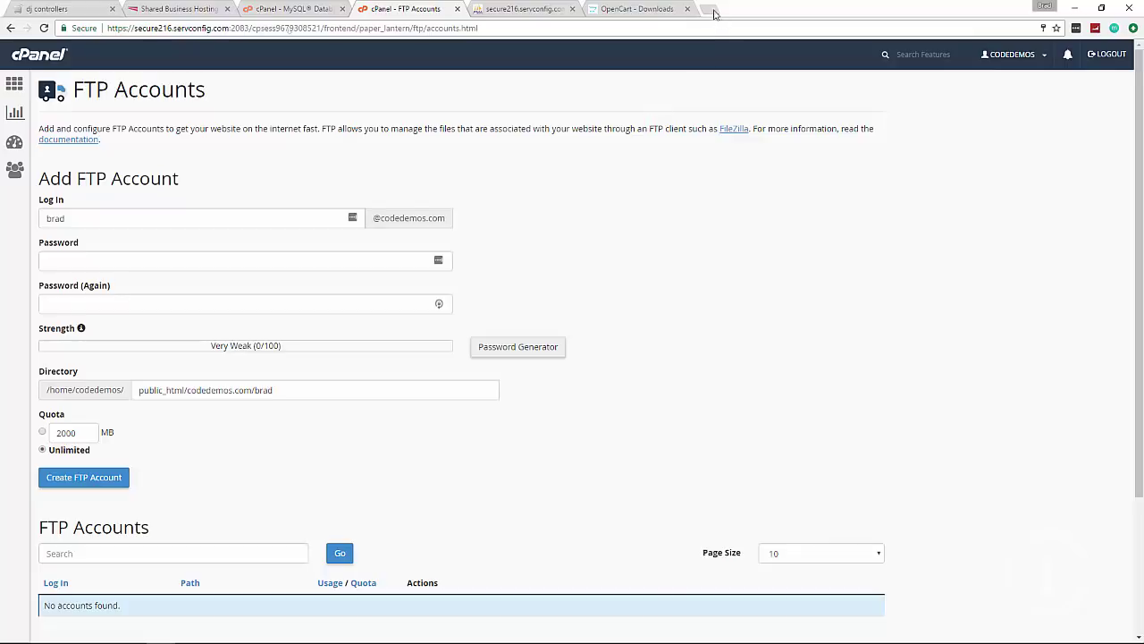
Step: Search for filezilla in a new tab and open the FileZilla project homepage
{"action": "left_click", "coordinate": [708, 10]}
{"action": "type", "text": "file"}
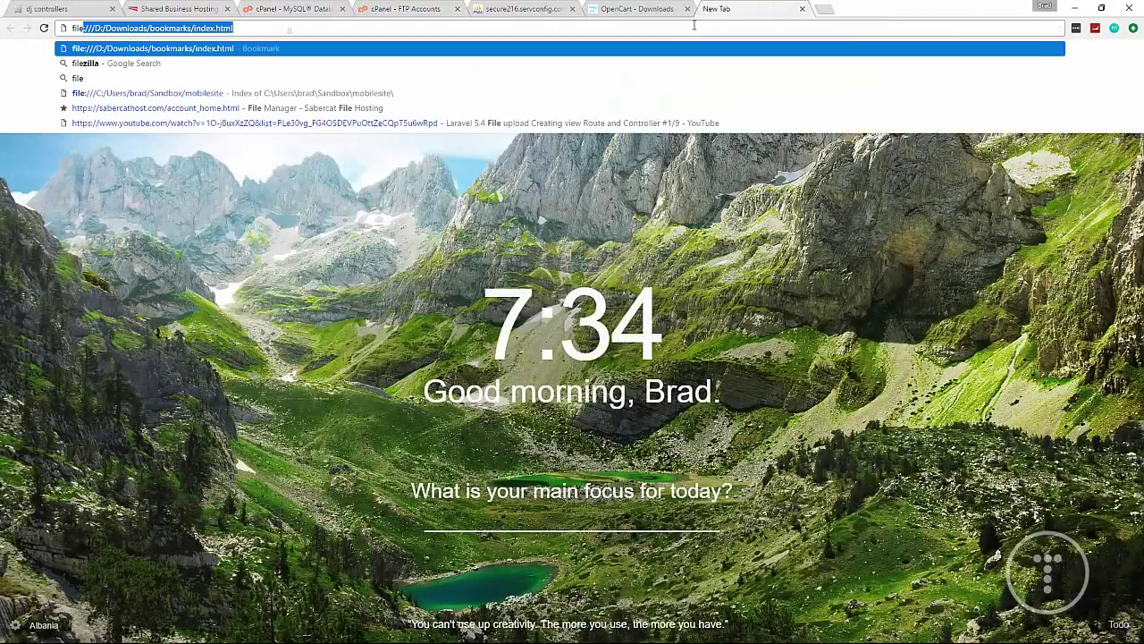
{"action": "type", "text": "zilla"}
{"action": "key", "text": "Return"}
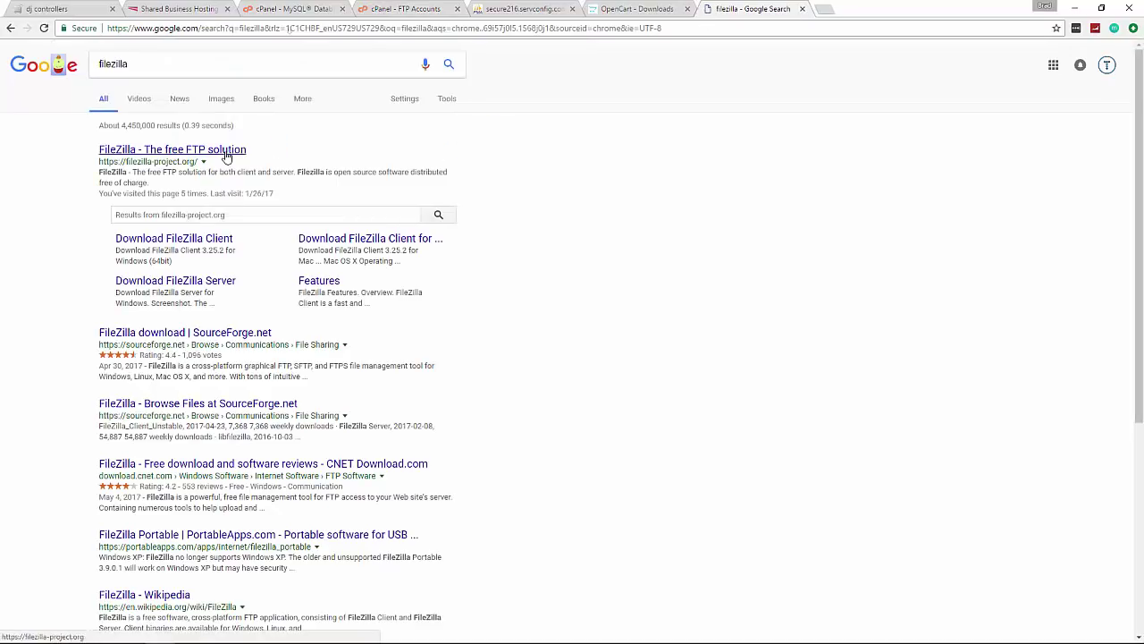
{"action": "left_click", "coordinate": [226, 152]}
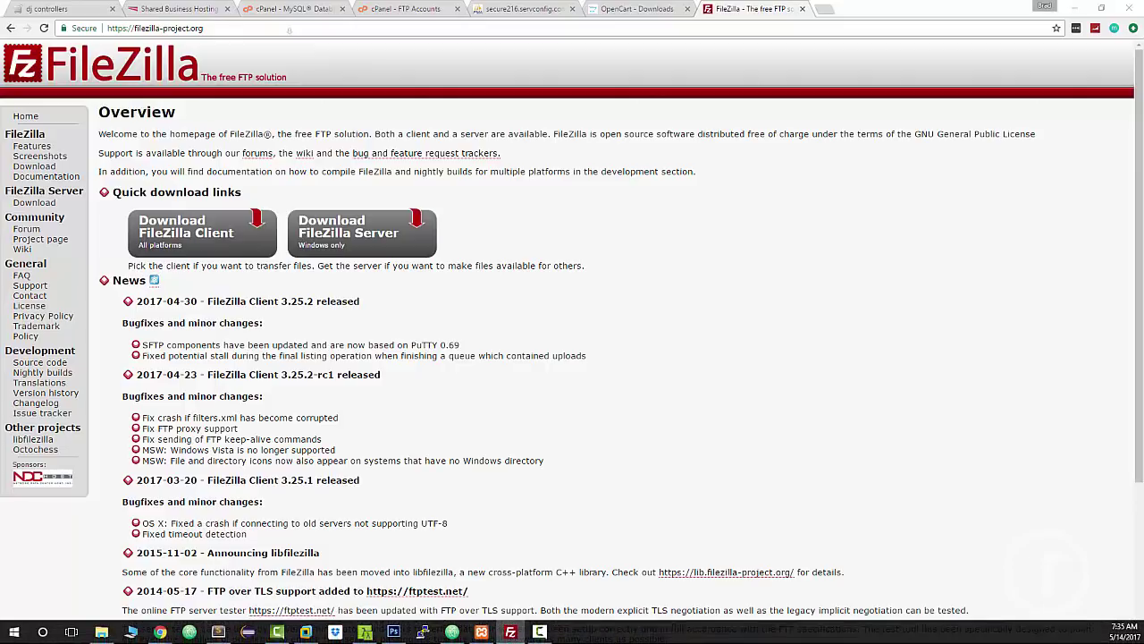
Step: Move the FileZilla client window to the left, then return to Chrome
{"action": "key", "text": "alt+Tab"}
{"action": "left_click_drag", "start_coordinate": [814, 10], "coordinate": [549, 68]}
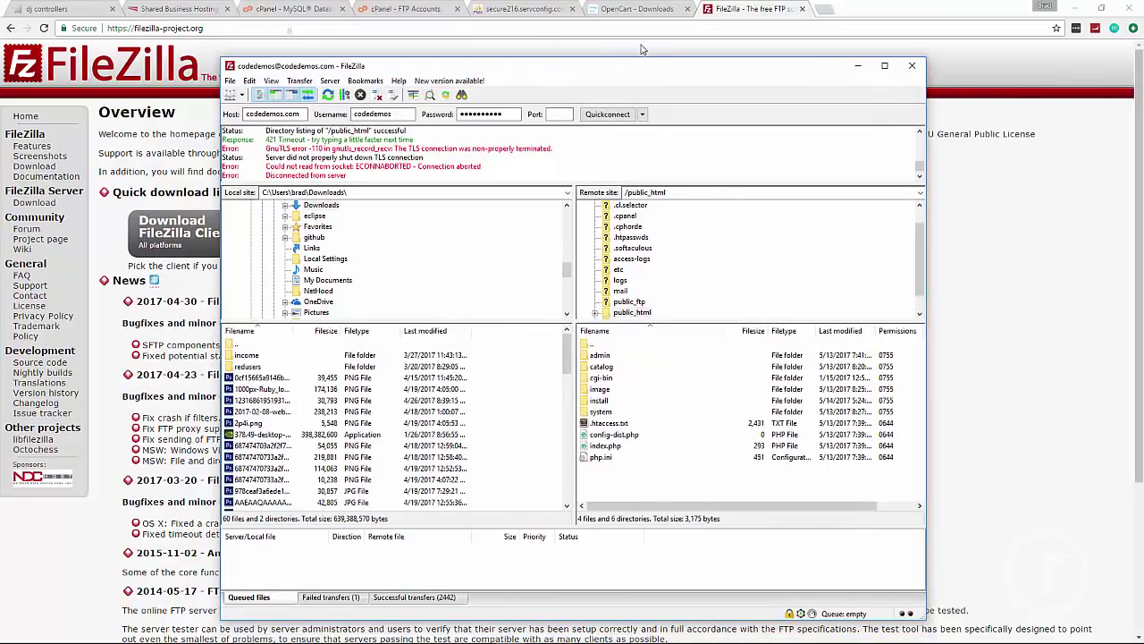
{"action": "key", "text": "alt+Tab"}
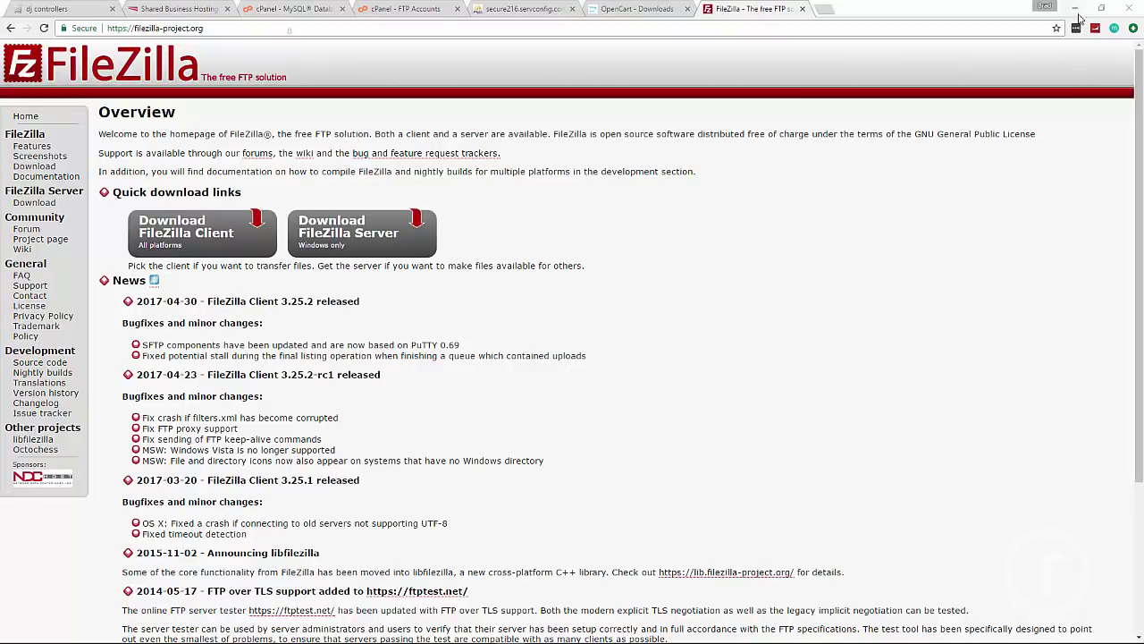
Step: Open 2.3.0.2-compiled.zip in WinRAR from the Downloads folder
{"action": "left_click", "coordinate": [1076, 9]}
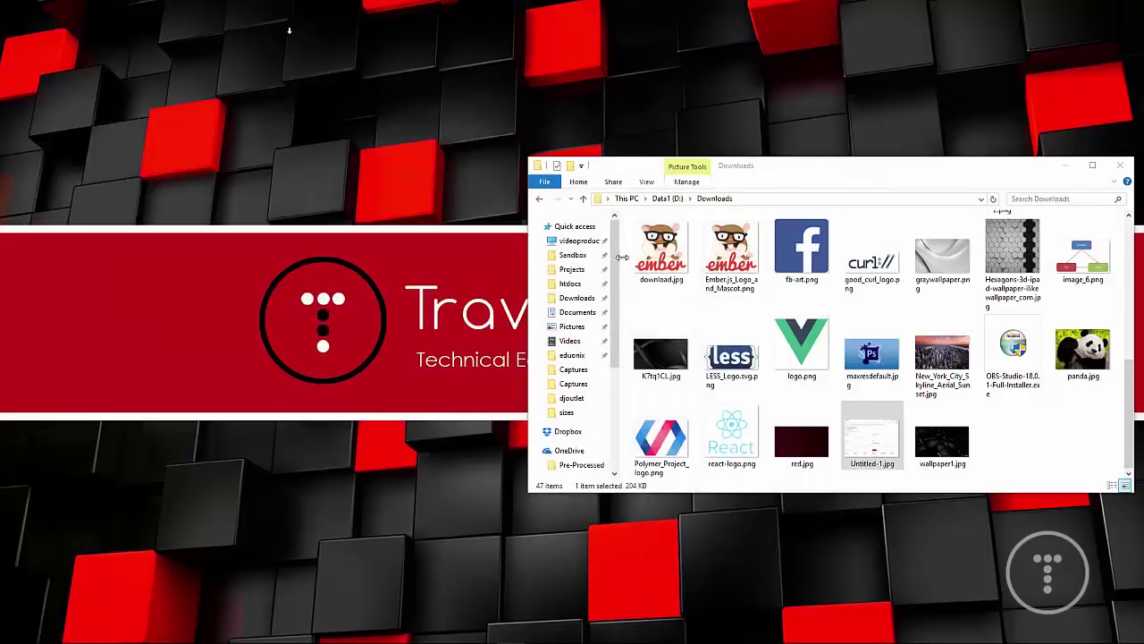
{"action": "scroll", "coordinate": [622, 258], "scroll_direction": "down", "scroll_amount": 3}
{"action": "scroll", "coordinate": [892, 400], "scroll_direction": "up", "scroll_amount": 5}
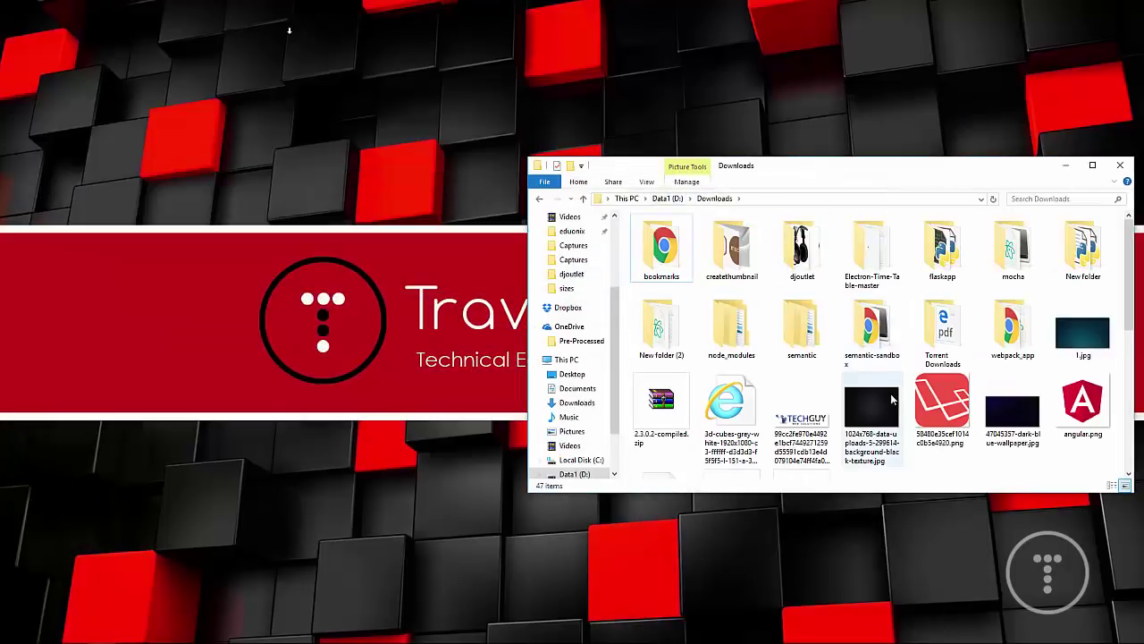
{"action": "double_click", "coordinate": [662, 407]}
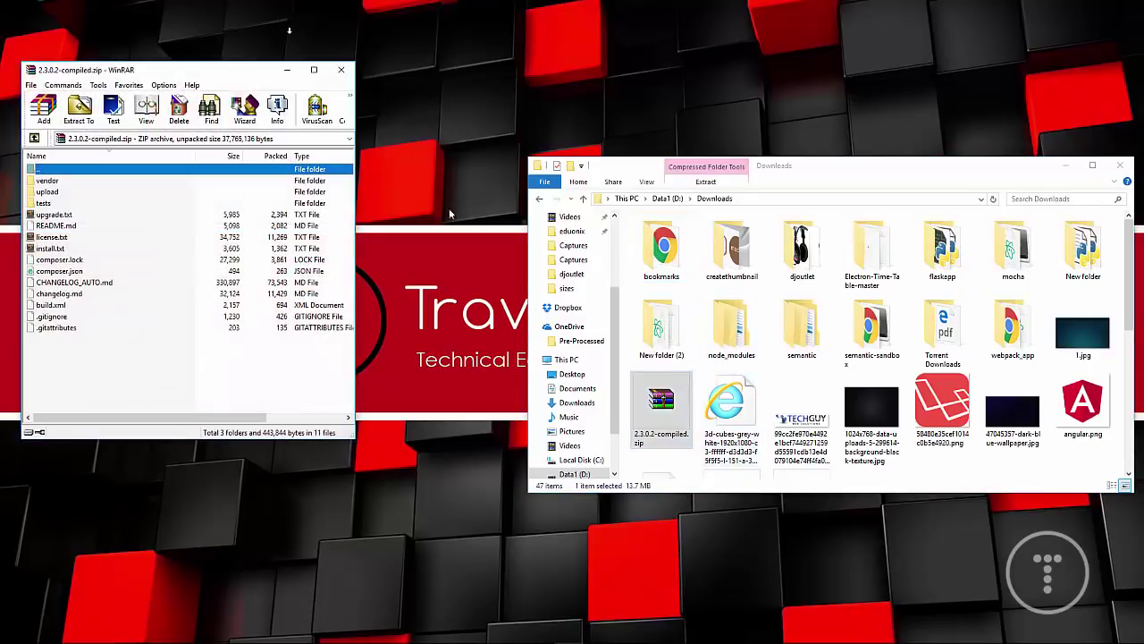
{"action": "left_click_drag", "start_coordinate": [669, 158], "coordinate": [555, 134]}
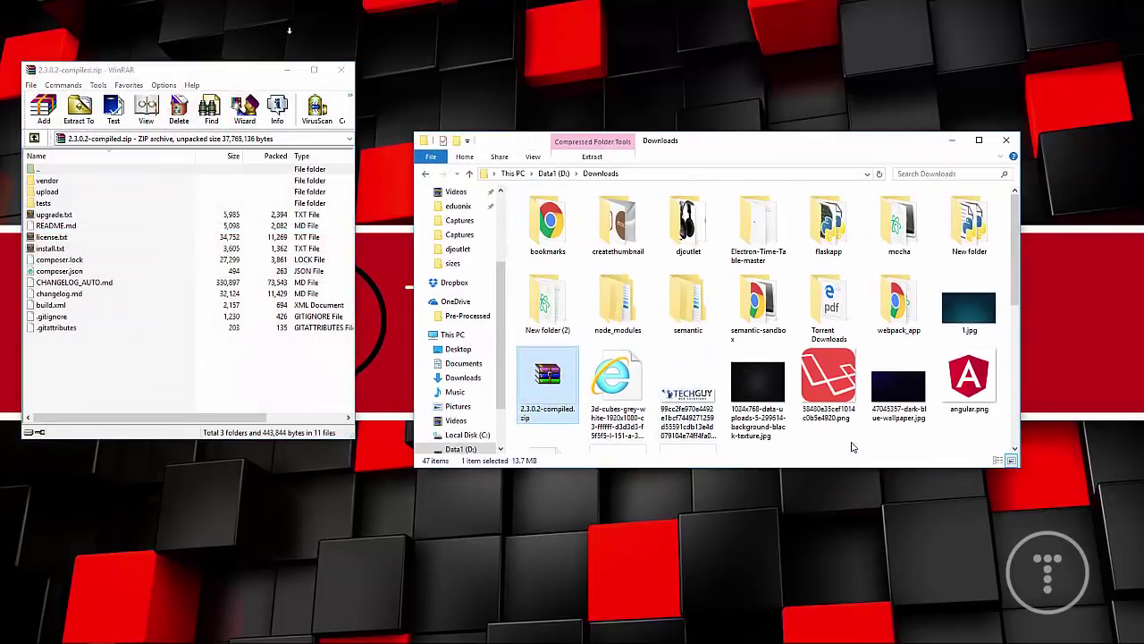
Step: Create New folder (3) in Downloads and open it
{"action": "right_click", "coordinate": [853, 447]}
{"action": "mouse_move", "coordinate": [885, 611]}
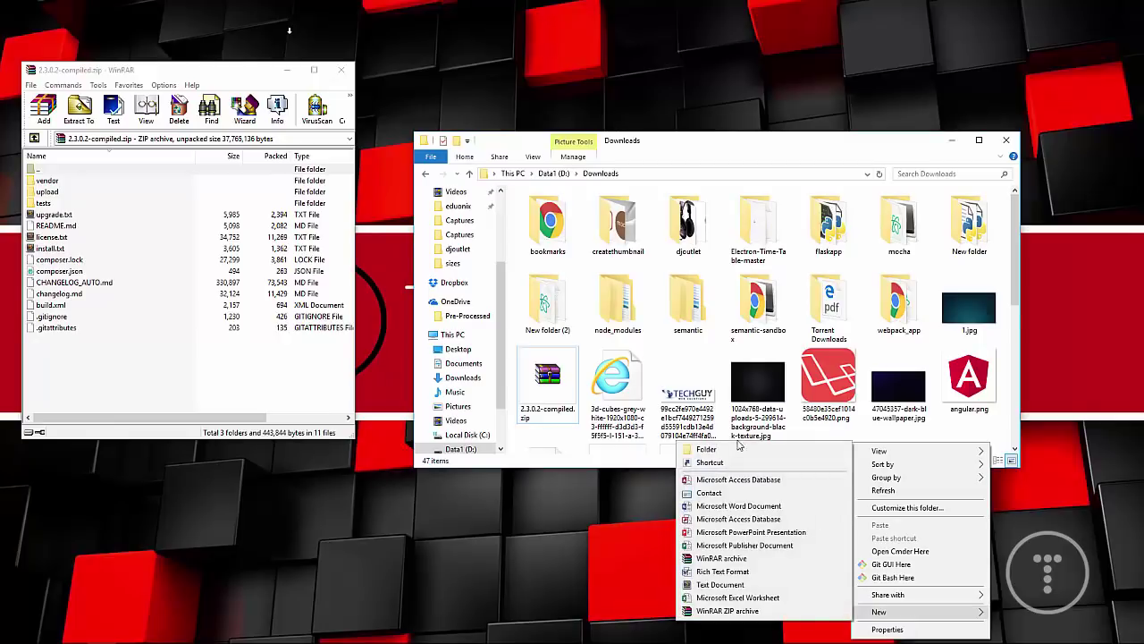
{"action": "left_click", "coordinate": [724, 449]}
{"action": "double_click", "coordinate": [625, 224]}
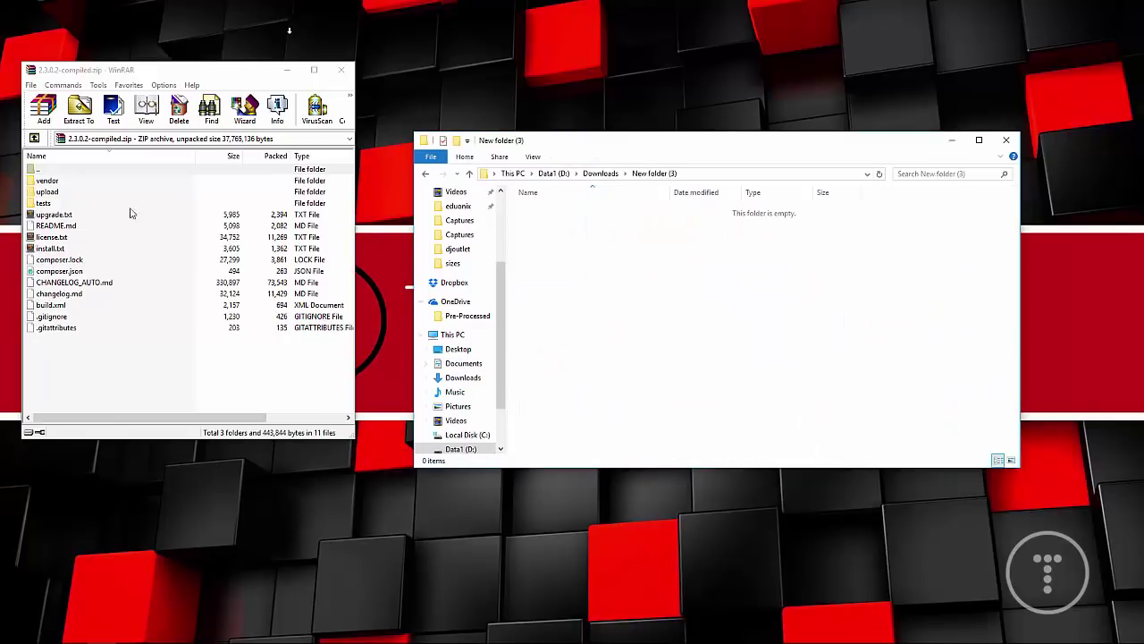
Step: Extract all the archive's entries into New folder (3)
{"action": "left_click", "coordinate": [51, 182]}
{"action": "left_click", "coordinate": [59, 329], "text": "shift"}
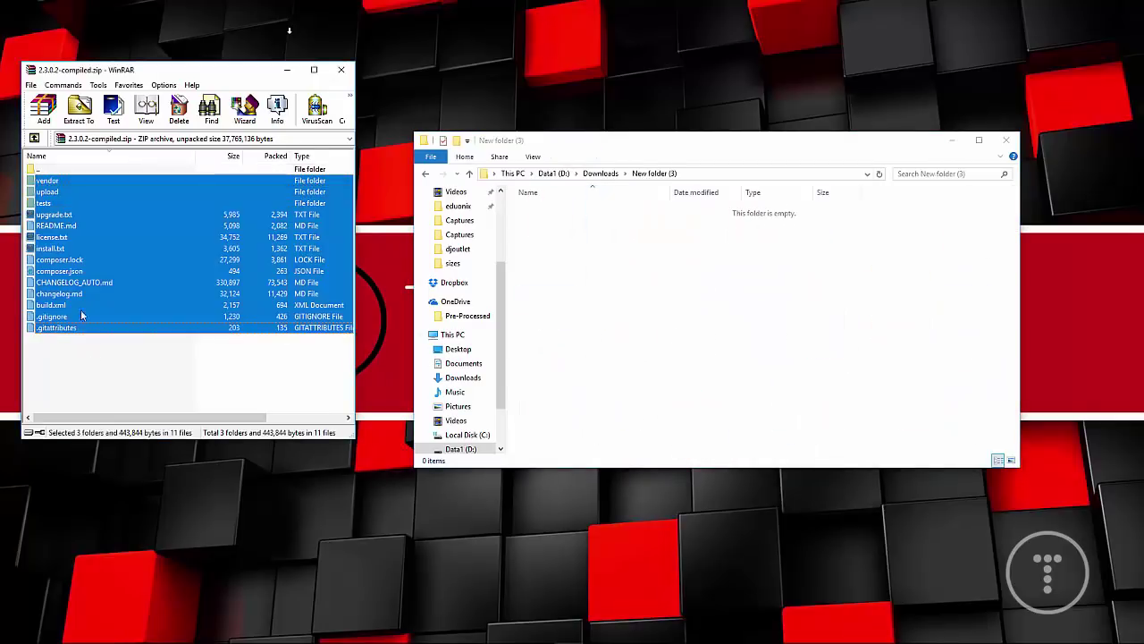
{"action": "left_click_drag", "start_coordinate": [58, 329], "coordinate": [569, 308]}
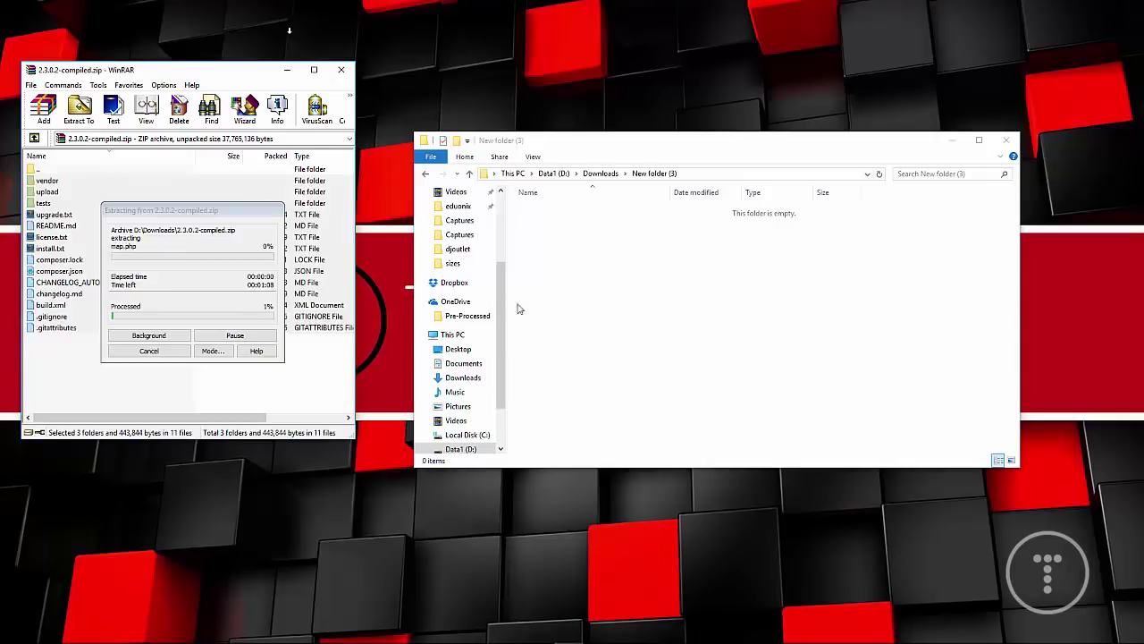
{"action": "left_click", "coordinate": [645, 429]}
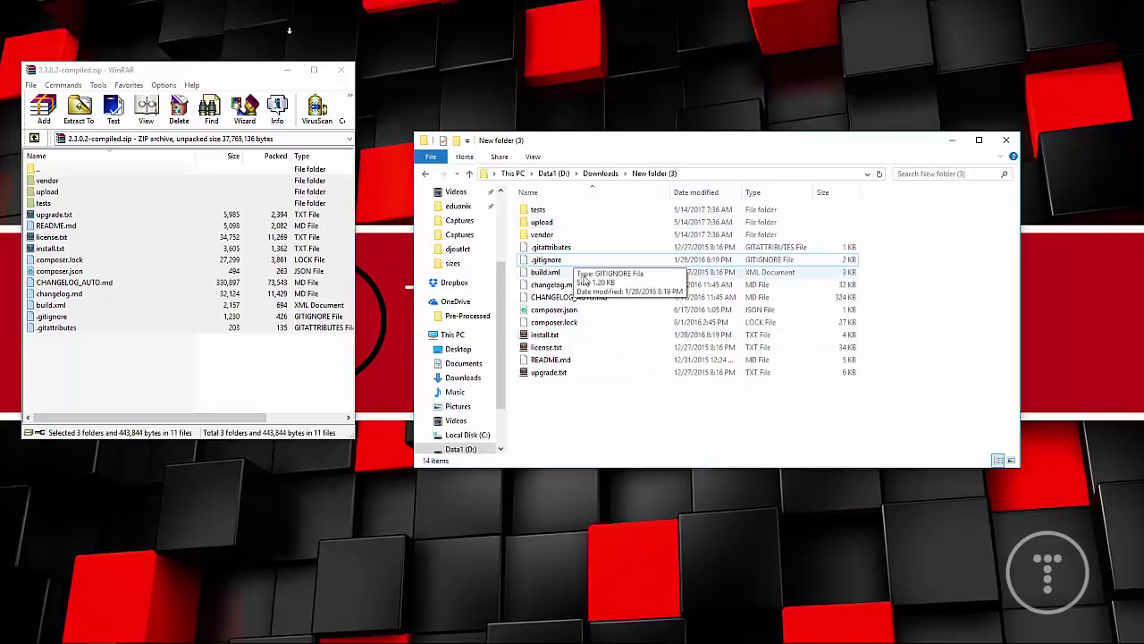
Step: Rename config-dist.php to config.php in the upload folder
{"action": "left_click", "coordinate": [540, 223]}
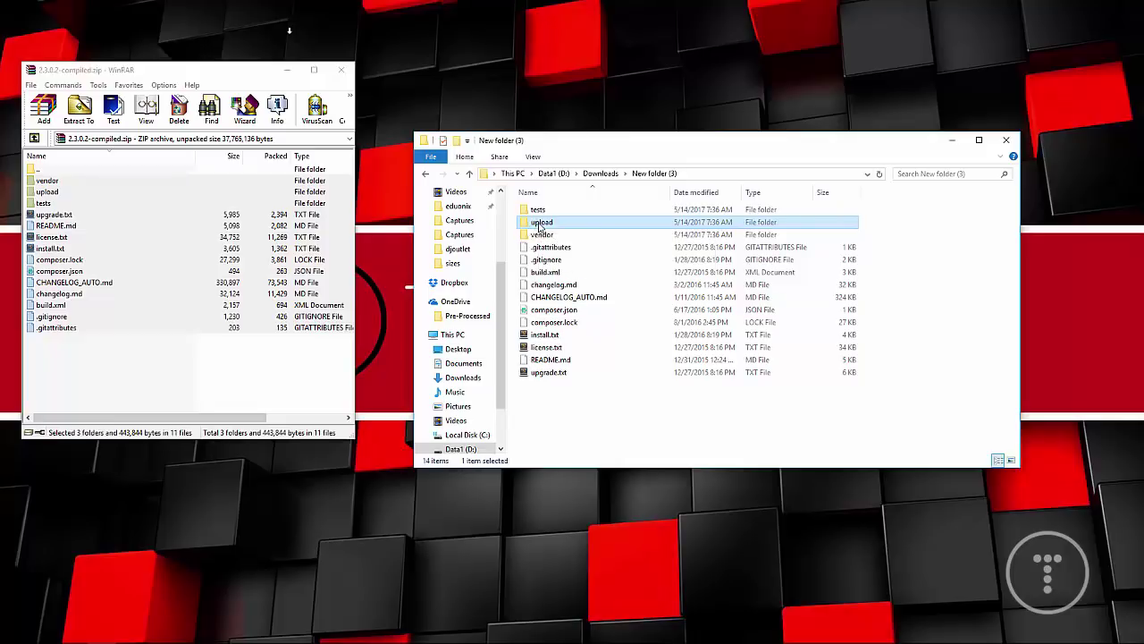
{"action": "double_click", "coordinate": [541, 223]}
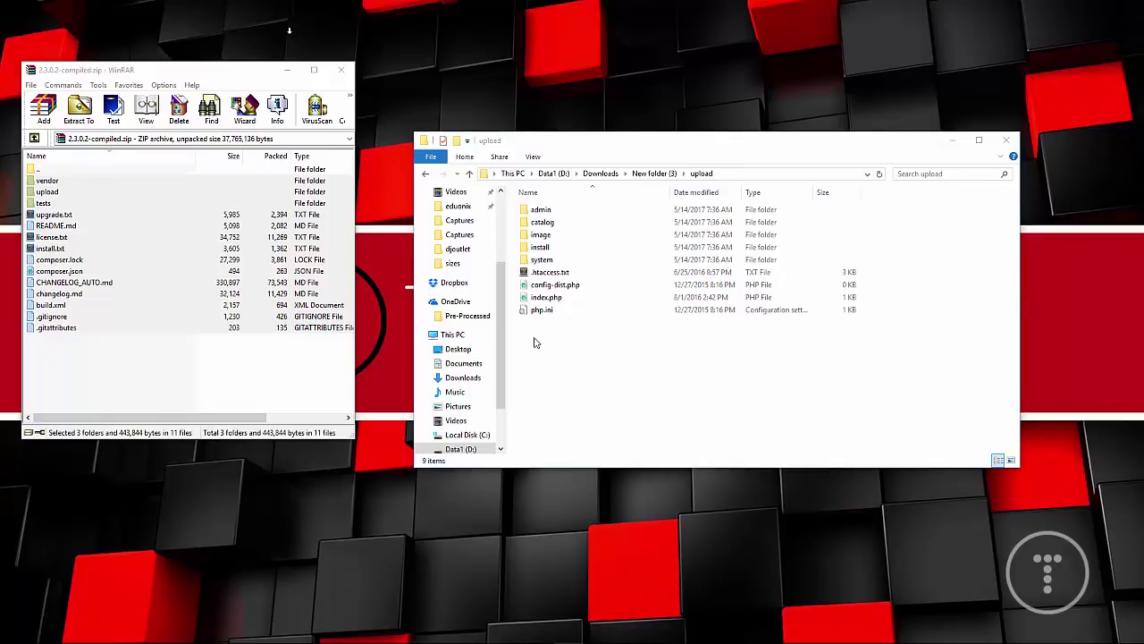
{"action": "left_click", "coordinate": [547, 288]}
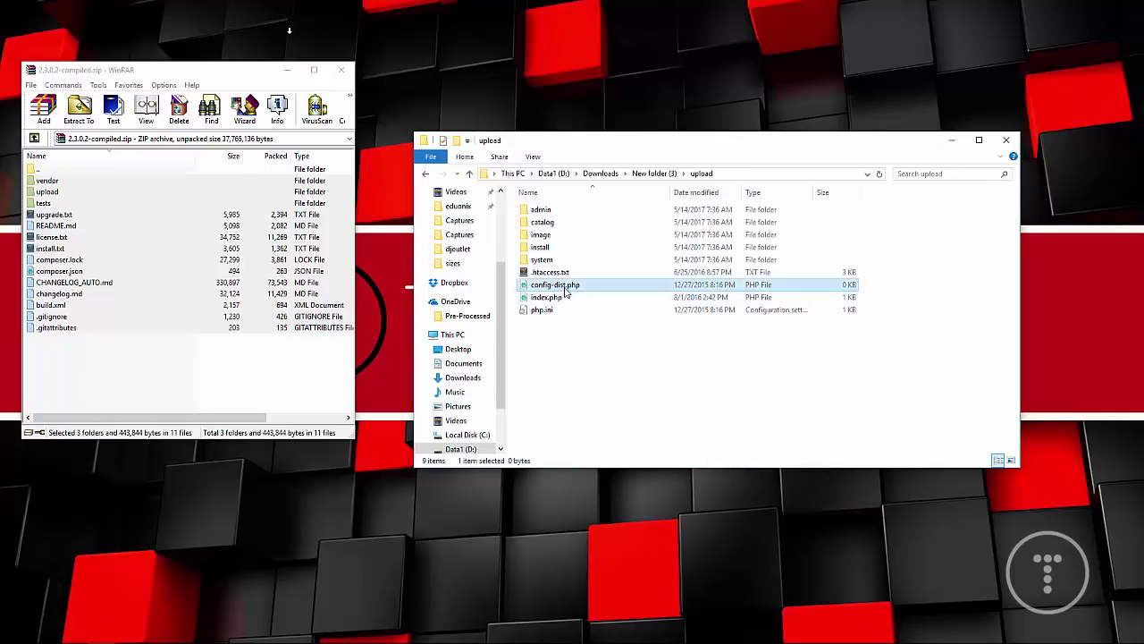
{"action": "double_click", "coordinate": [541, 209]}
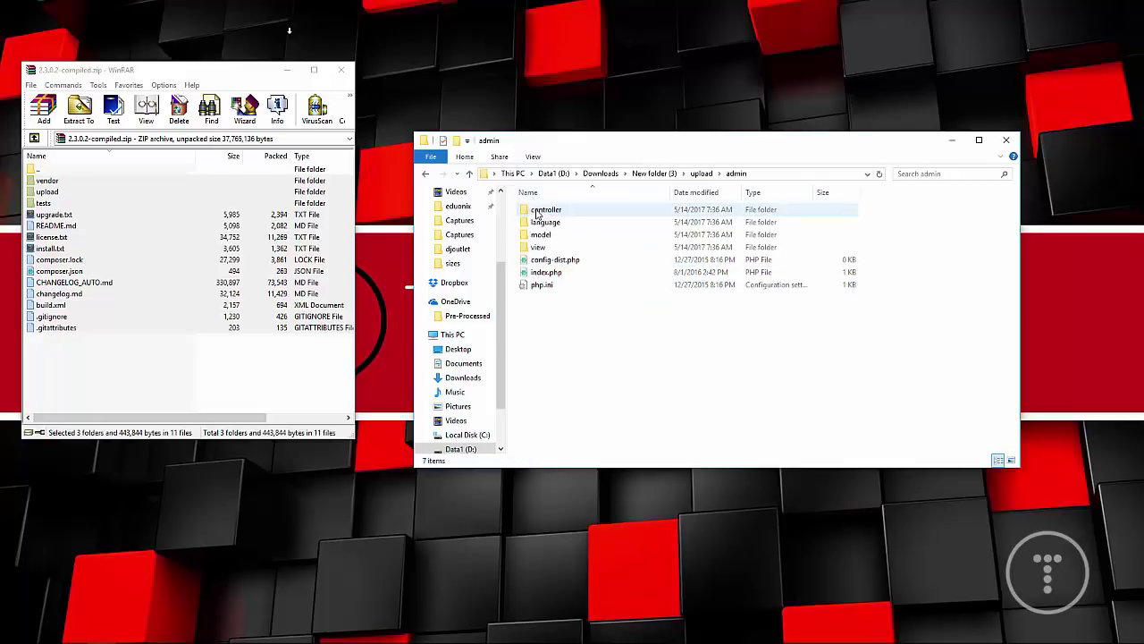
{"action": "left_click", "coordinate": [426, 174]}
{"action": "left_click", "coordinate": [547, 286]}
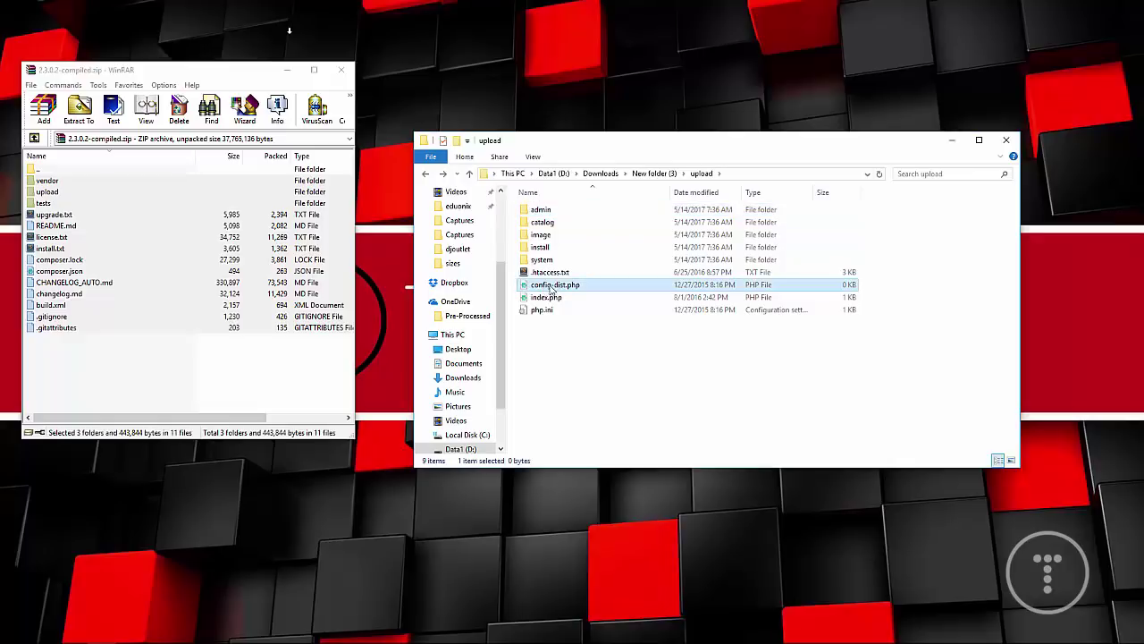
{"action": "left_click", "coordinate": [560, 289]}
{"action": "left_click", "coordinate": [555, 285]}
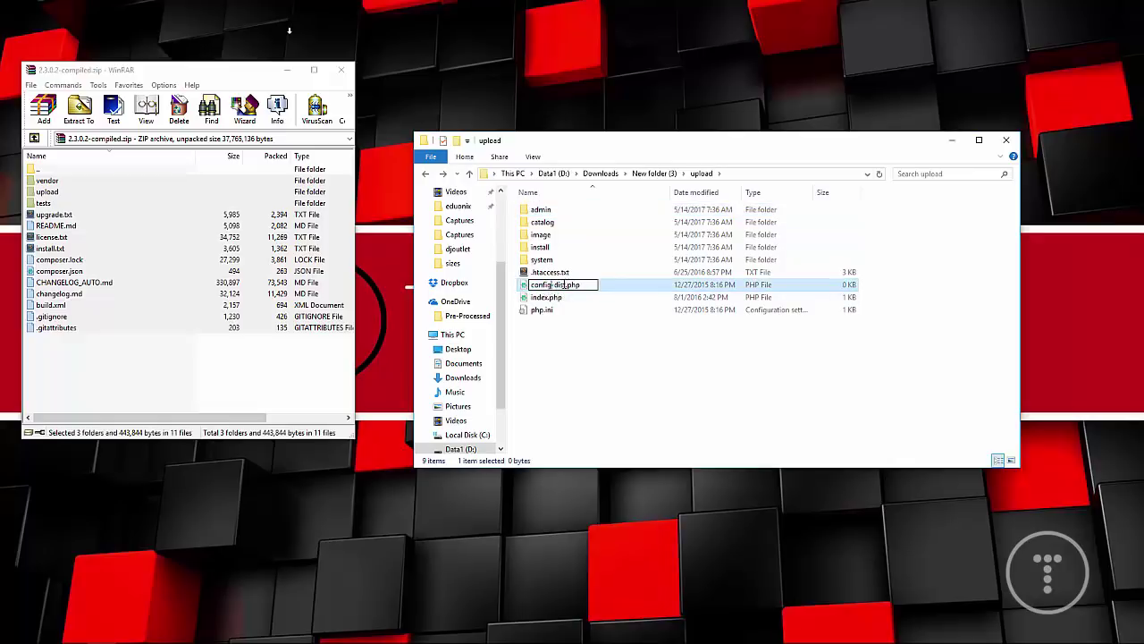
{"action": "key", "text": "BackSpace"}
{"action": "key", "text": "BackSpace"}
{"action": "key", "text": "BackSpace"}
{"action": "key", "text": "BackSpace"}
{"action": "key", "text": "BackSpace"}
{"action": "key", "text": "Return"}
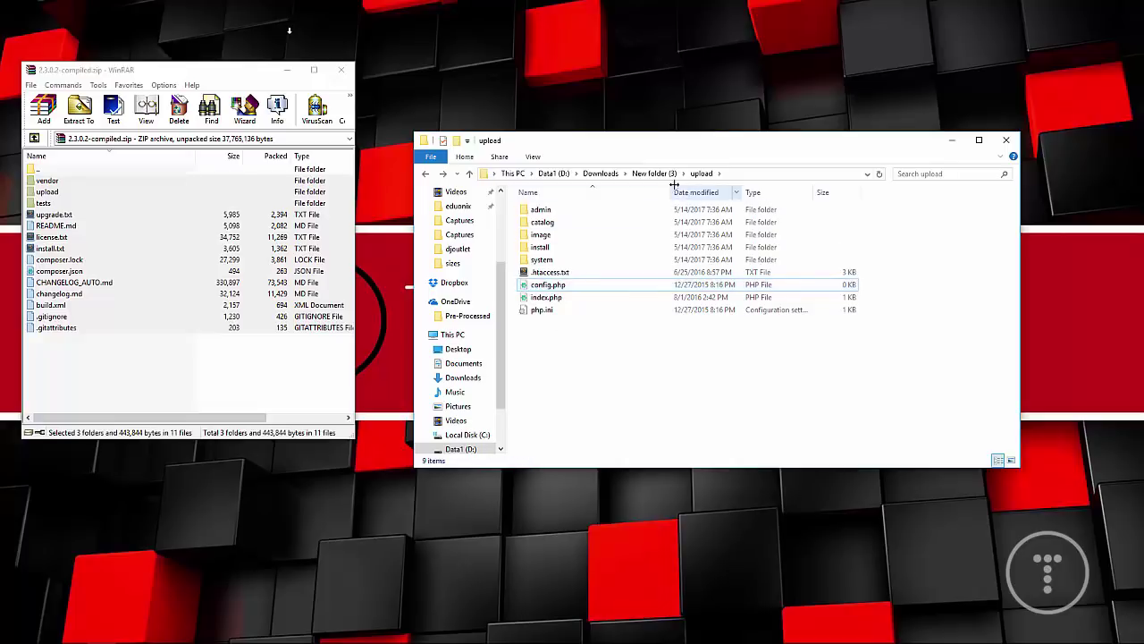
Step: Rename config-dist.php to config.php in the admin subfolder, then return to upload
{"action": "double_click", "coordinate": [540, 209]}
{"action": "left_click", "coordinate": [565, 261]}
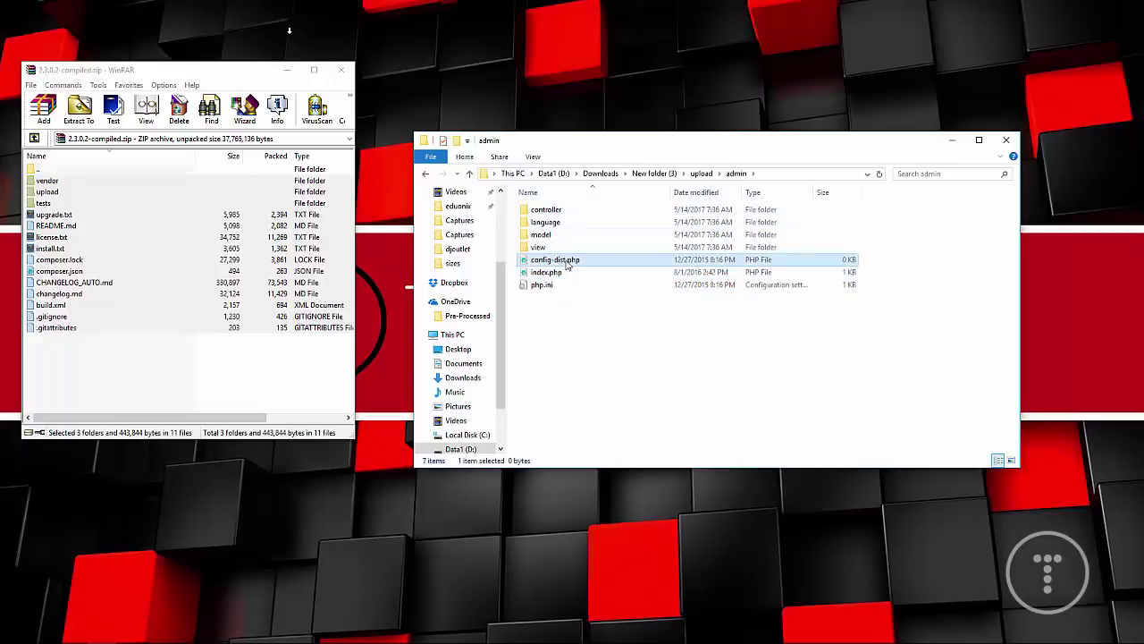
{"action": "left_click", "coordinate": [574, 262]}
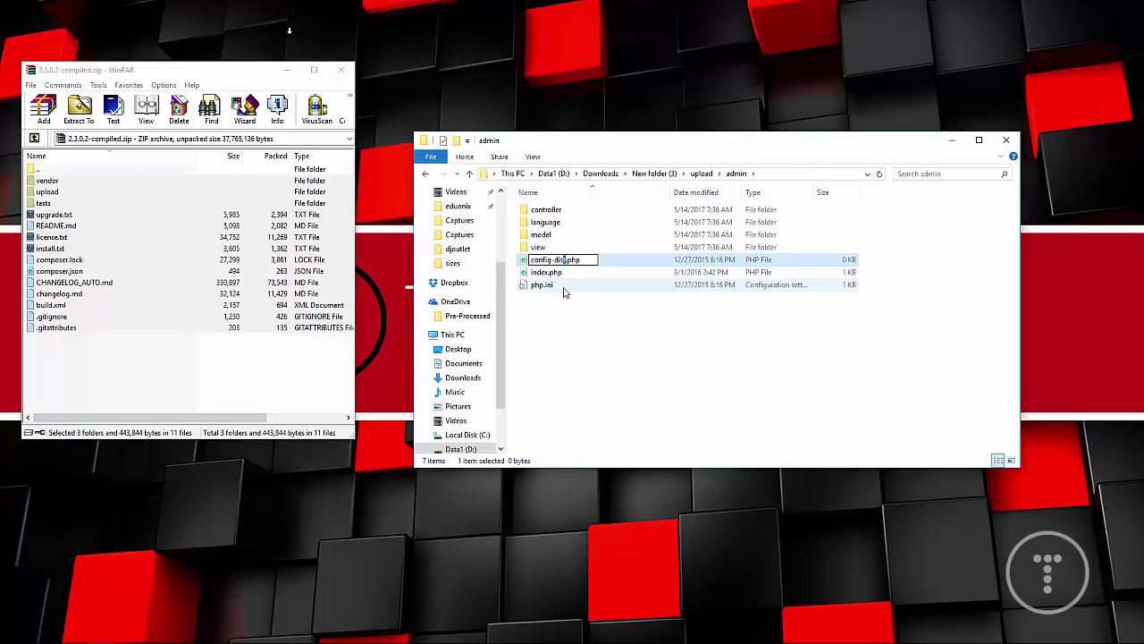
{"action": "key", "text": "BackSpace"}
{"action": "key", "text": "BackSpace"}
{"action": "key", "text": "BackSpace"}
{"action": "key", "text": "BackSpace"}
{"action": "key", "text": "BackSpace"}
{"action": "key", "text": "Return"}
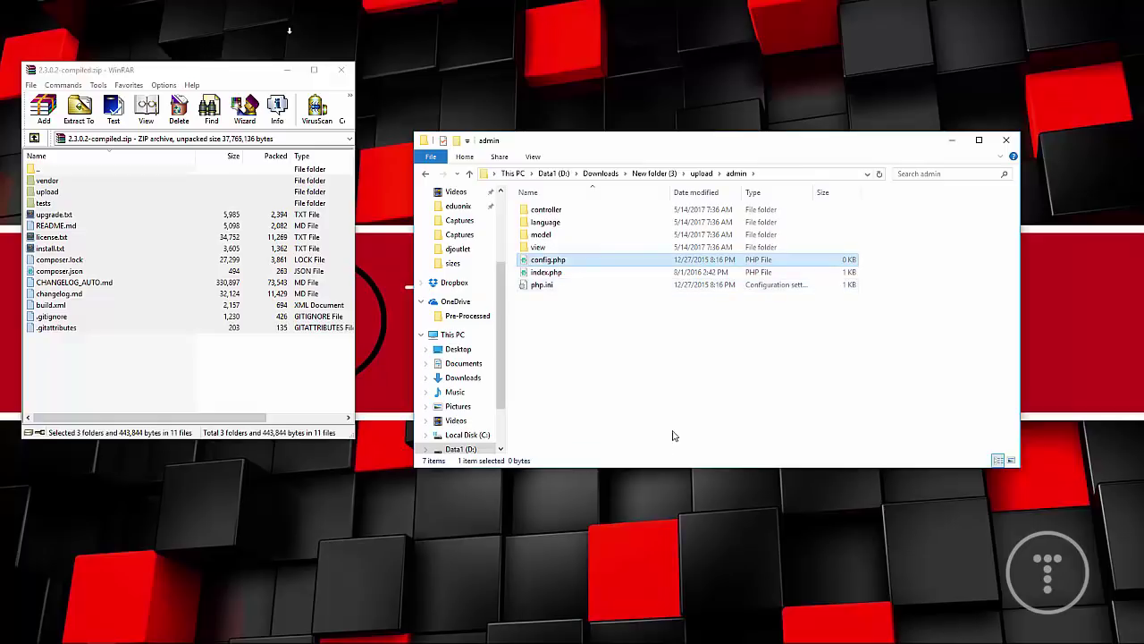
{"action": "left_click", "coordinate": [427, 175]}
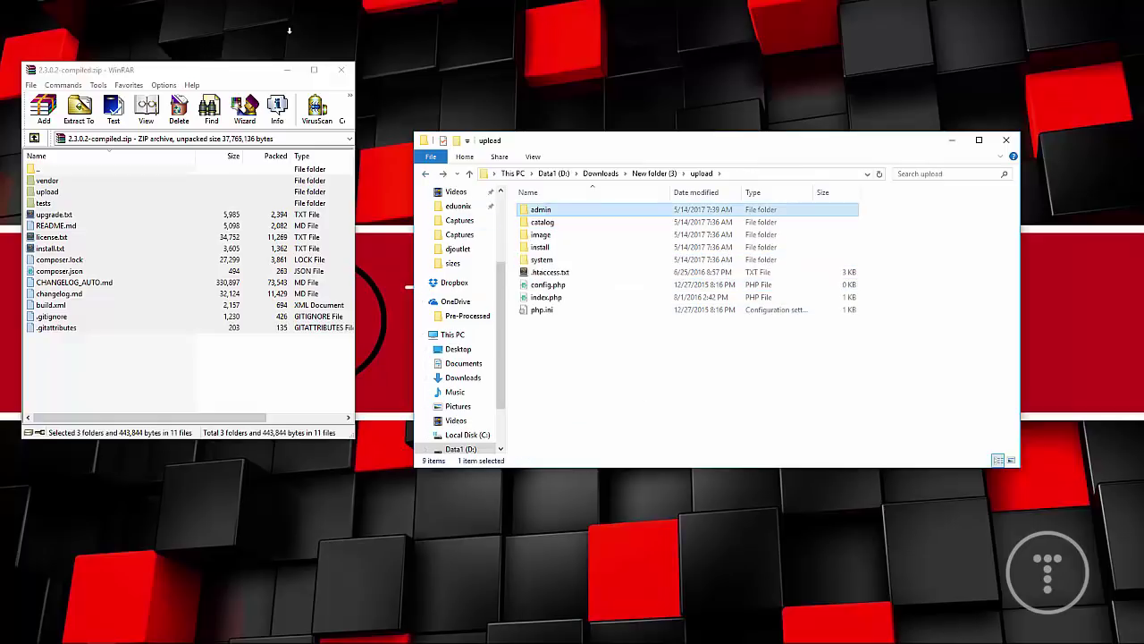
Step: Arrange the FileZilla and upload folder windows side by side
{"action": "left_click", "coordinate": [511, 633]}
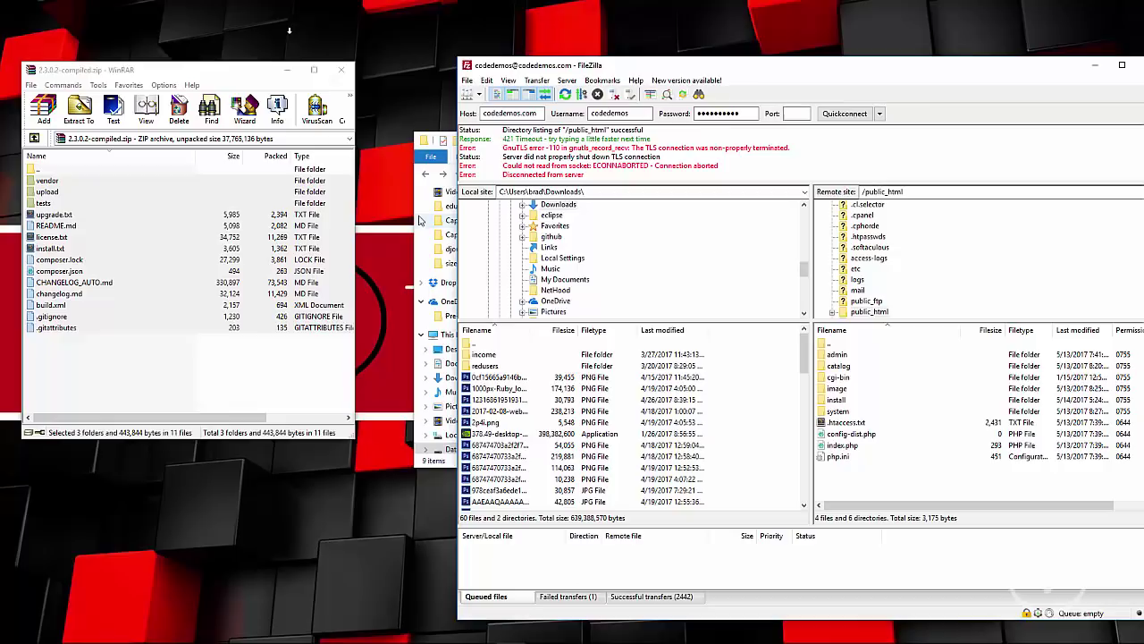
{"action": "left_click", "coordinate": [420, 220]}
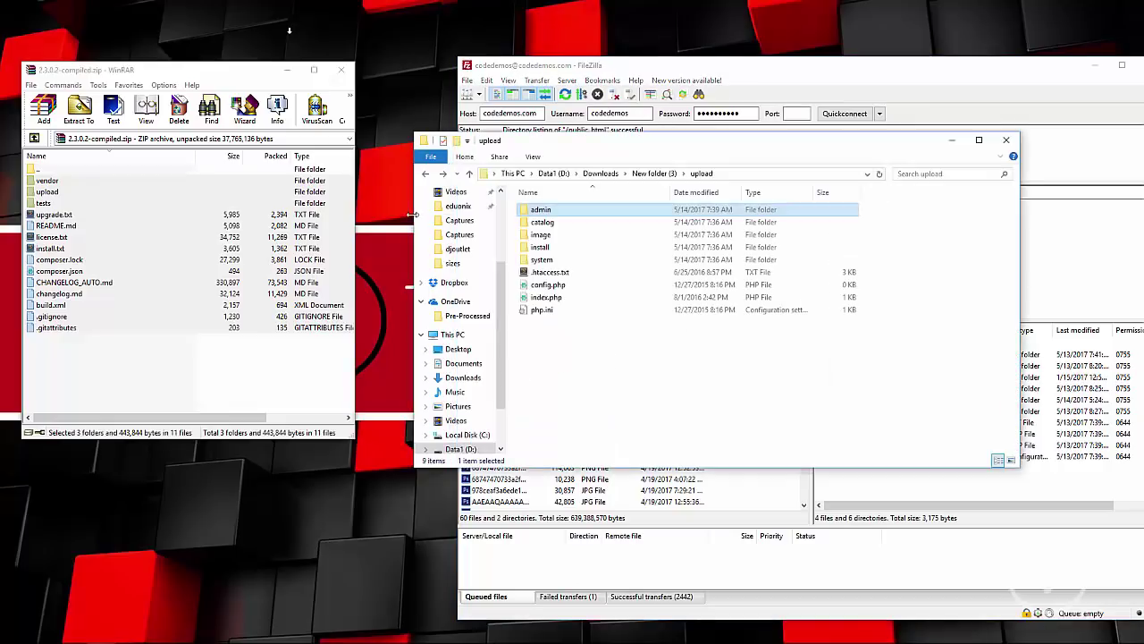
{"action": "left_click_drag", "start_coordinate": [626, 121], "coordinate": [196, 123]}
{"action": "left_click_drag", "start_coordinate": [657, 60], "coordinate": [603, 28]}
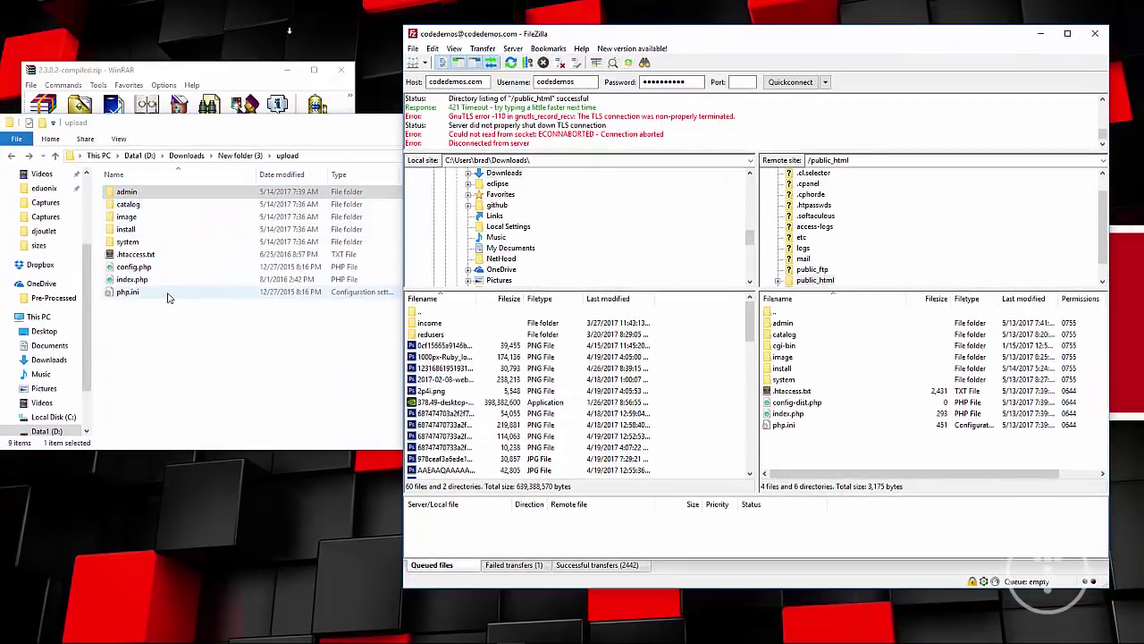
{"action": "left_click", "coordinate": [237, 295]}
{"action": "key", "text": "ctrl+a"}
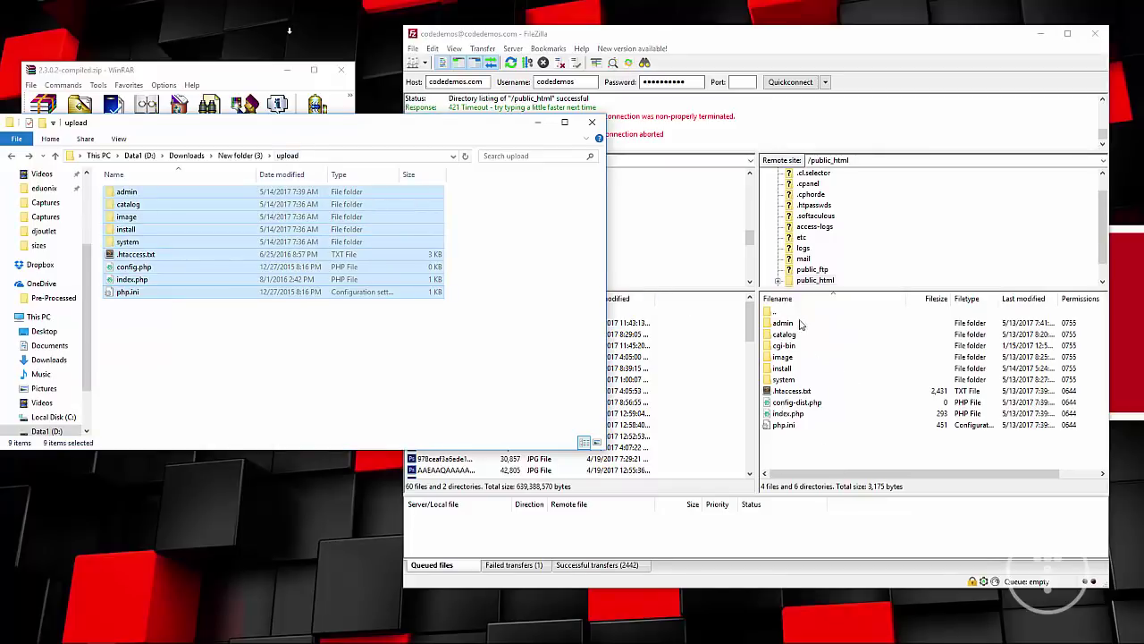
{"action": "left_click", "coordinate": [460, 355]}
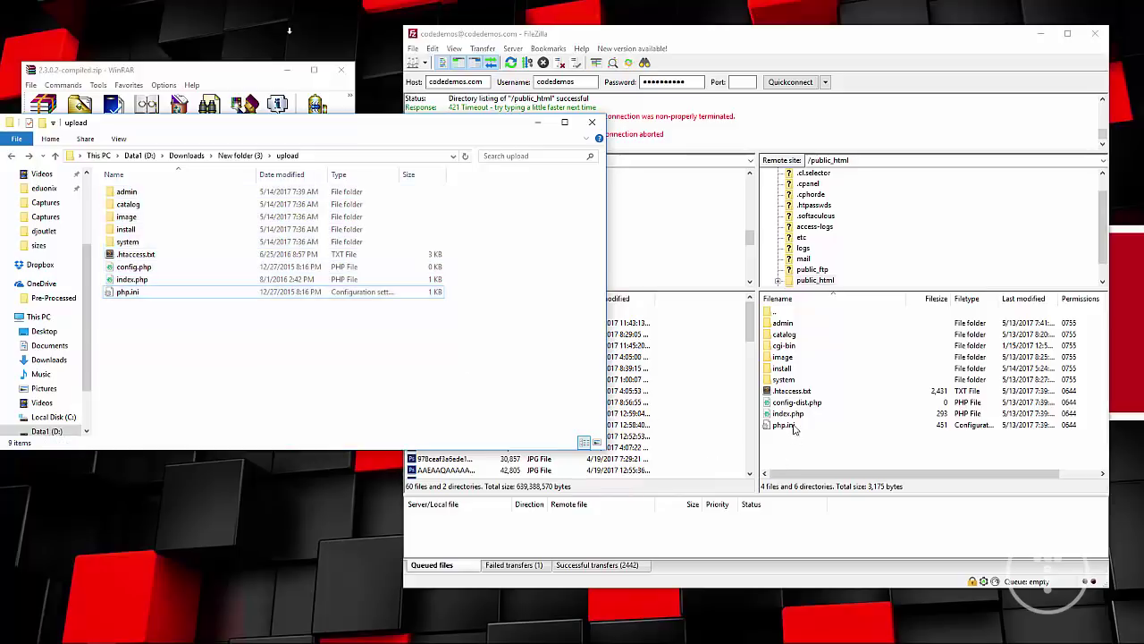
{"action": "left_click", "coordinate": [795, 404]}
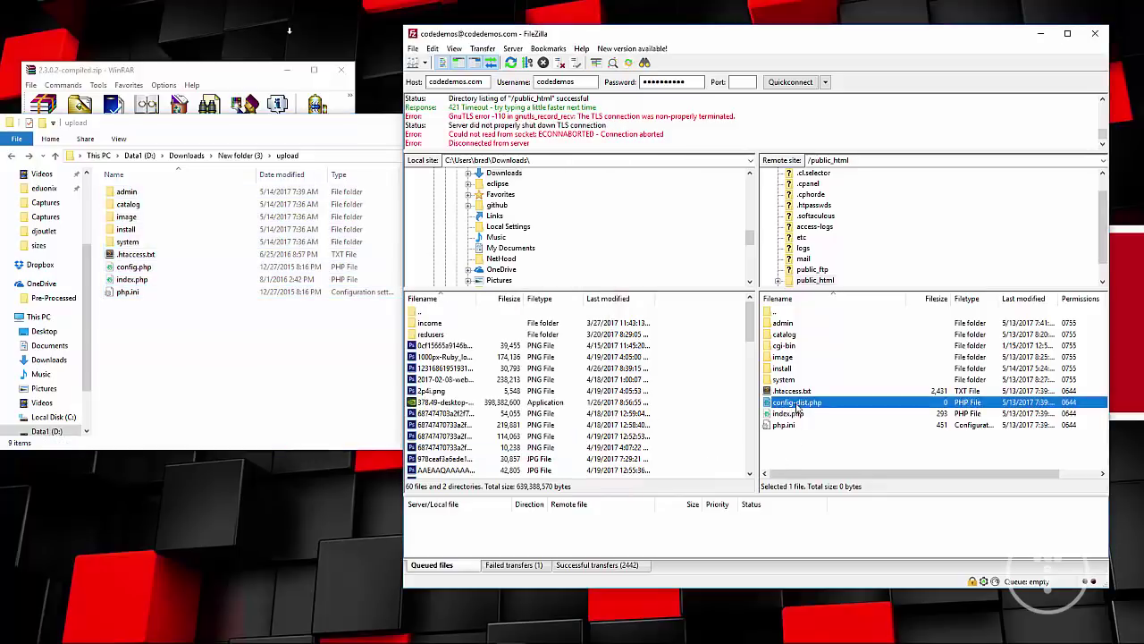
Step: Upload config.php to the server's public_html and delete its config-dist.php
{"action": "left_click", "coordinate": [133, 268]}
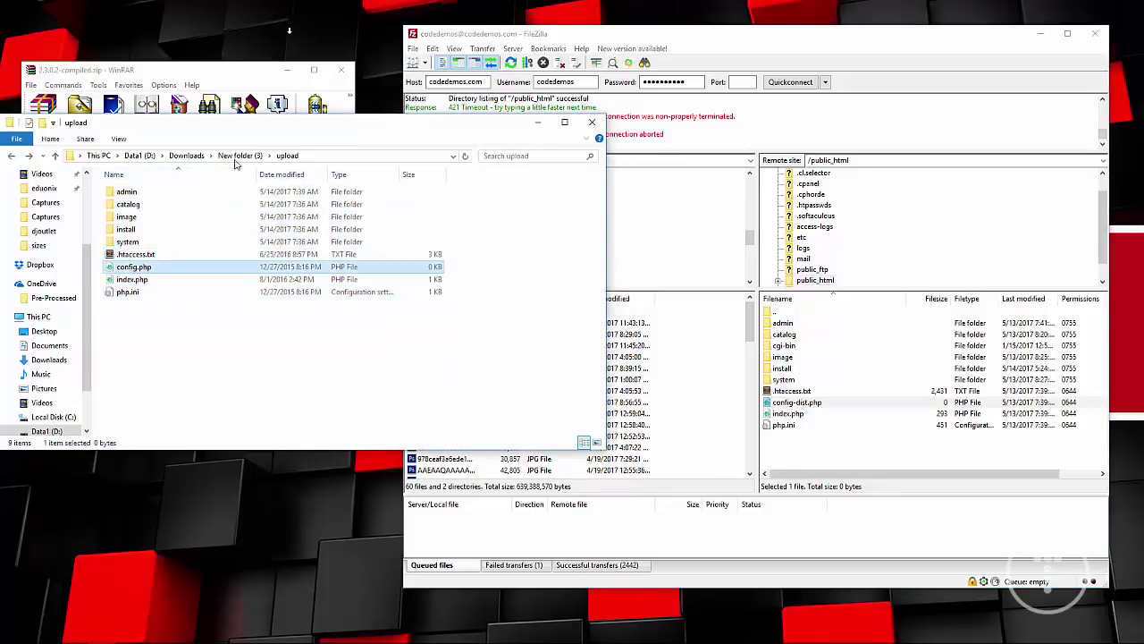
{"action": "left_click_drag", "start_coordinate": [134, 268], "coordinate": [830, 451]}
{"action": "left_click", "coordinate": [808, 428]}
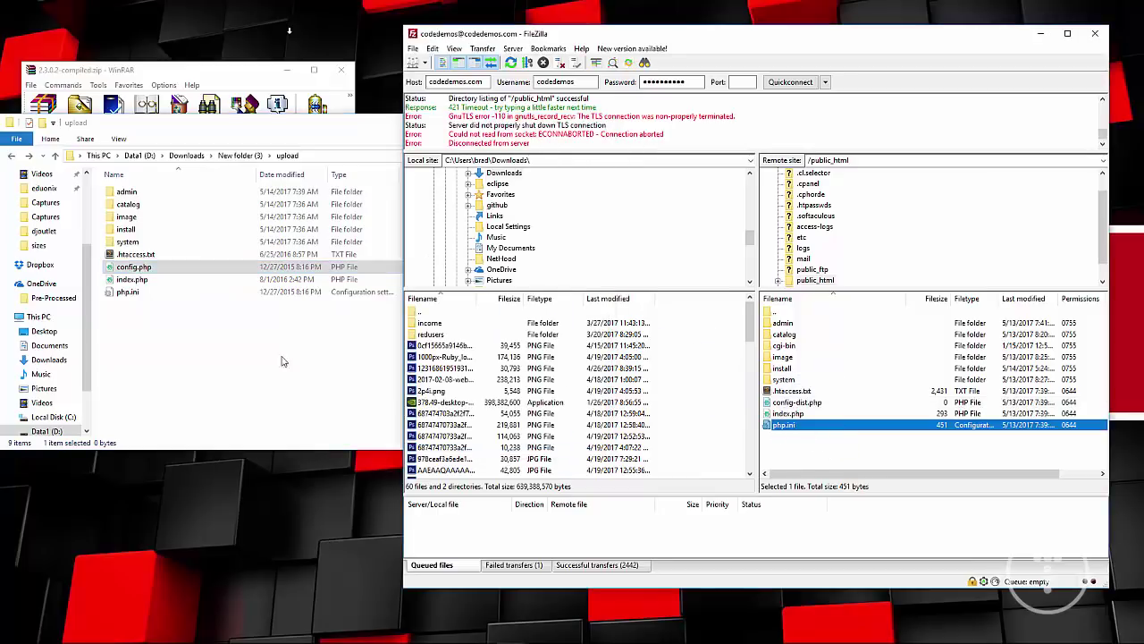
{"action": "left_click_drag", "start_coordinate": [139, 268], "coordinate": [826, 453]}
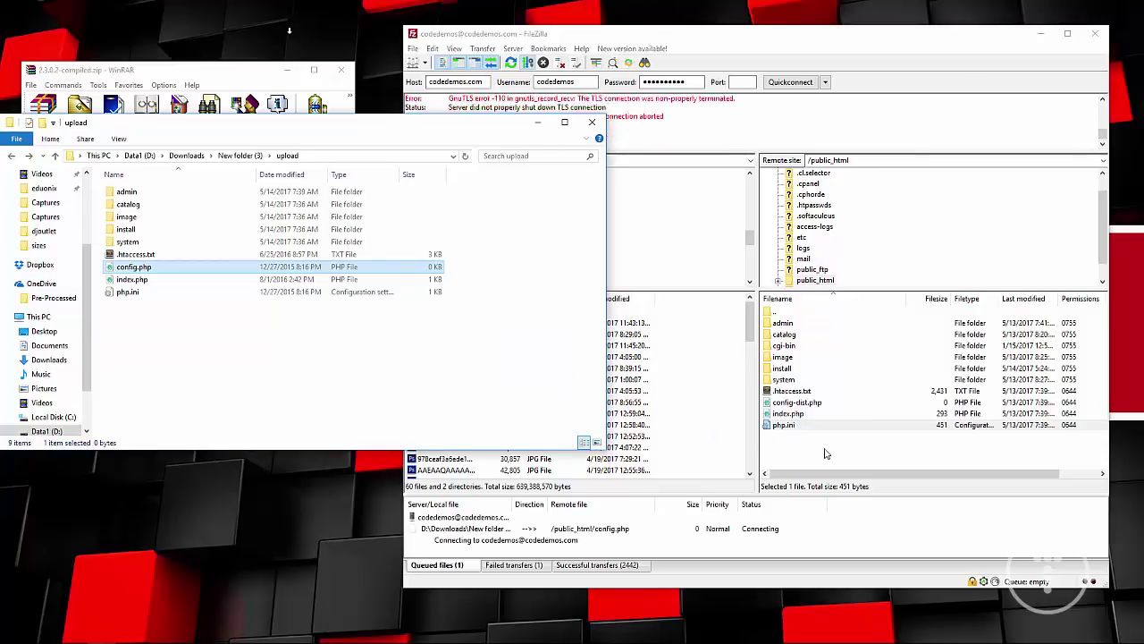
{"action": "left_click", "coordinate": [831, 458]}
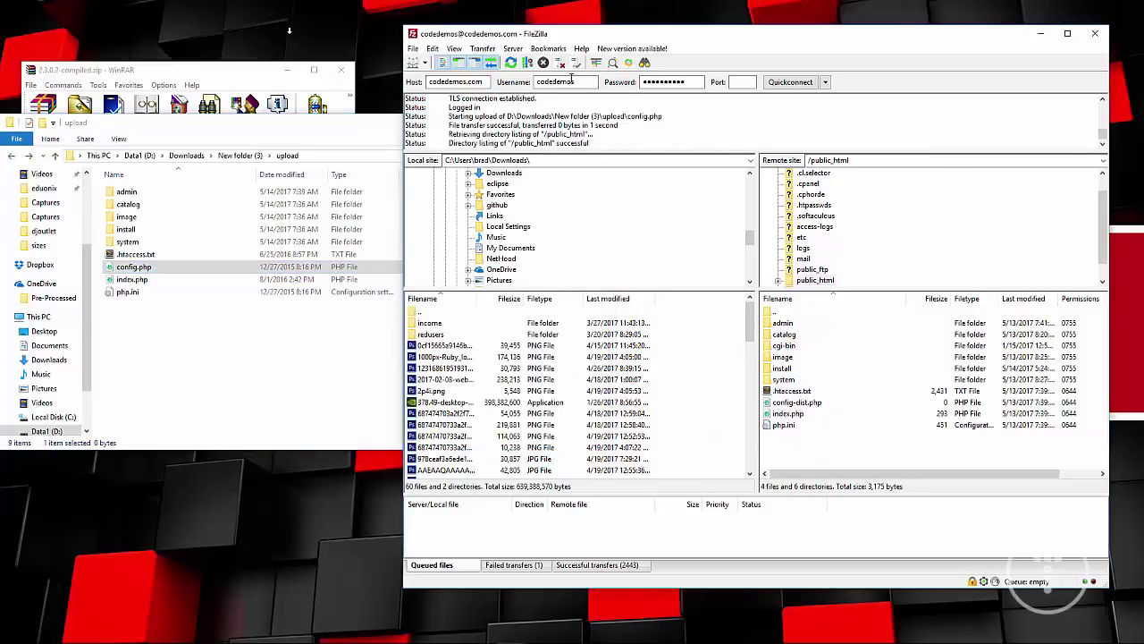
{"action": "left_click", "coordinate": [511, 62]}
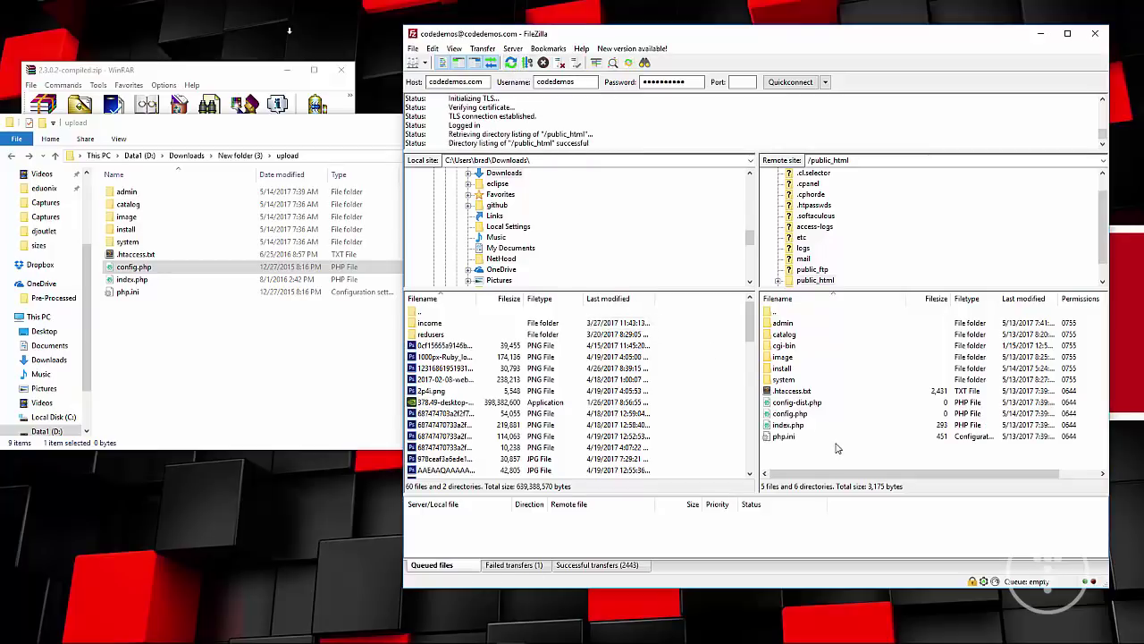
{"action": "left_click", "coordinate": [794, 404]}
{"action": "right_click", "coordinate": [793, 403]}
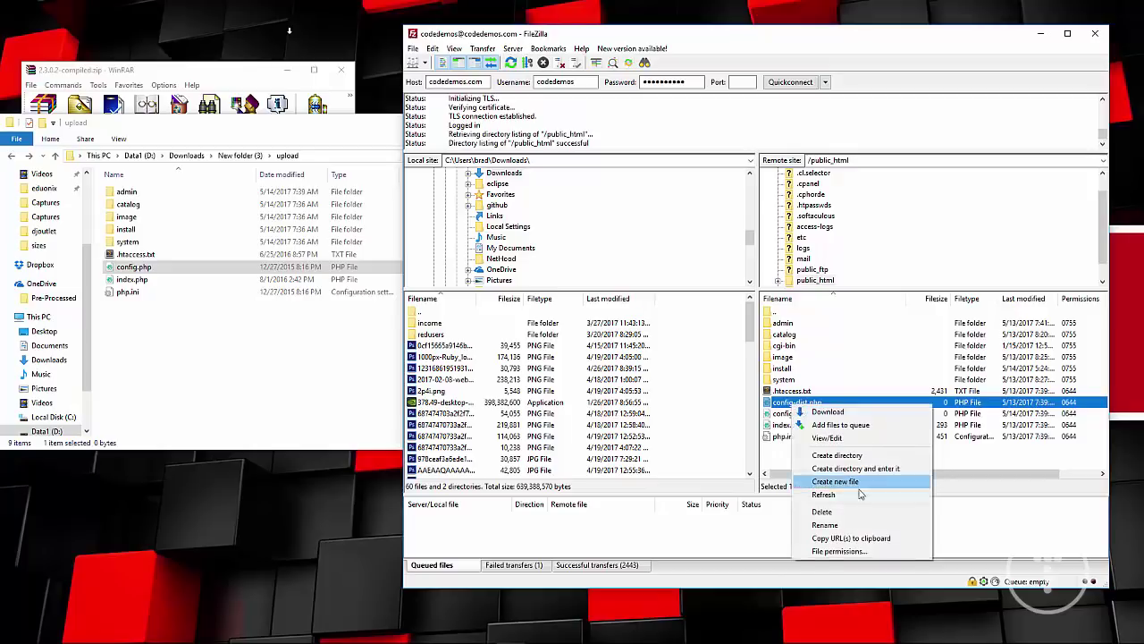
{"action": "left_click", "coordinate": [822, 512]}
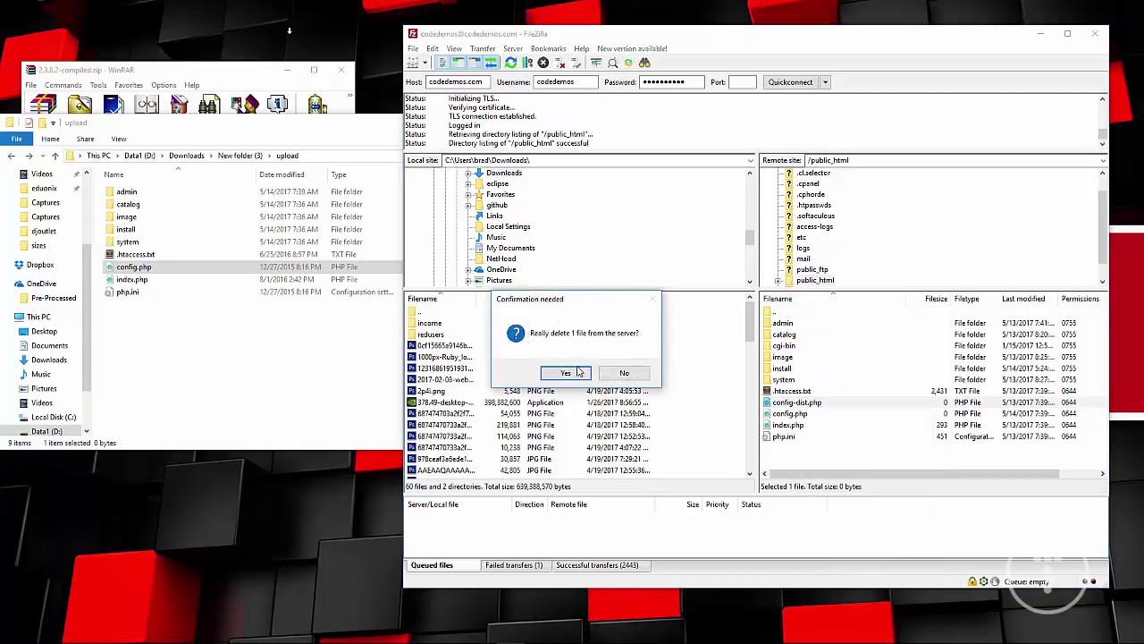
{"action": "key", "text": "Return"}
Step: Upload config.php to public_html/admin and delete the admin config-dist.php
{"action": "double_click", "coordinate": [784, 325]}
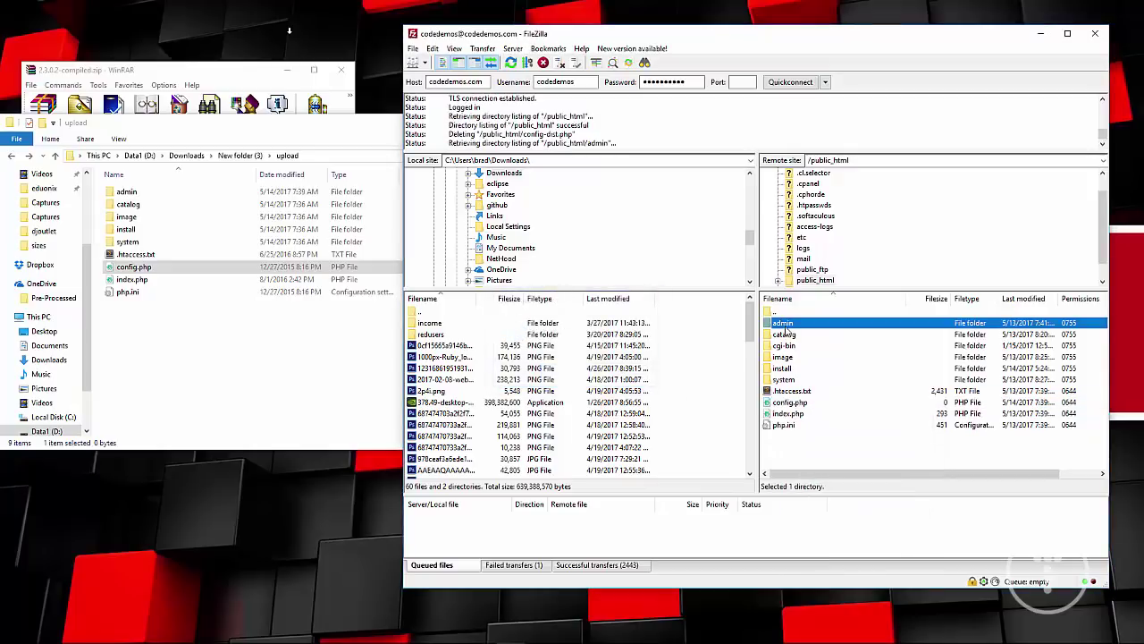
{"action": "double_click", "coordinate": [136, 193]}
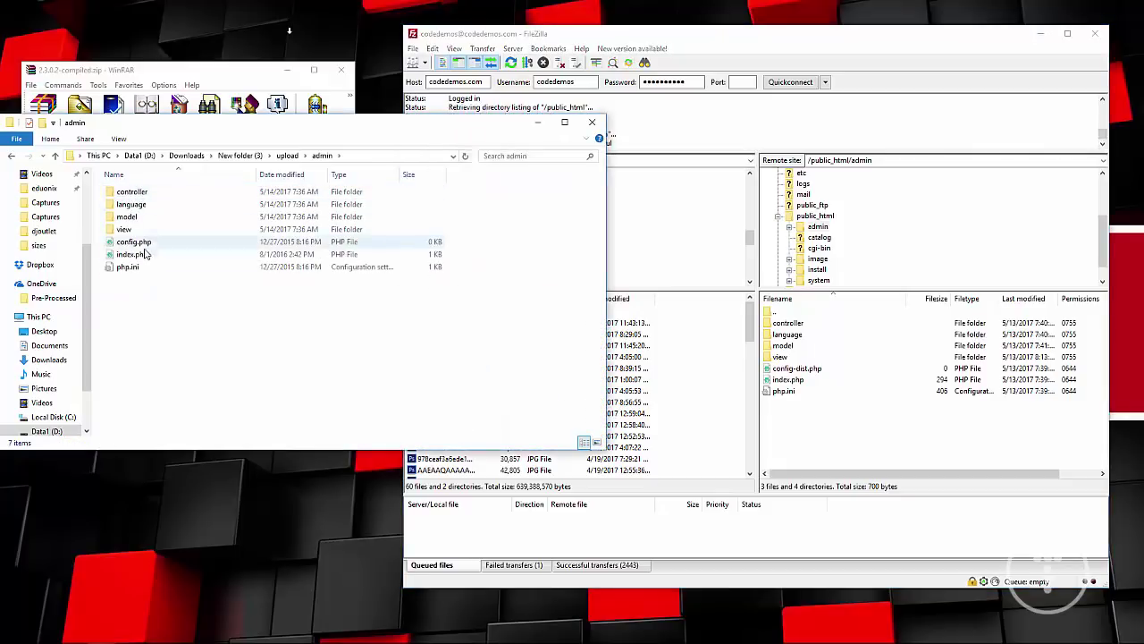
{"action": "left_click", "coordinate": [140, 244]}
{"action": "left_click_drag", "start_coordinate": [152, 246], "coordinate": [813, 439]}
{"action": "left_click", "coordinate": [809, 368]}
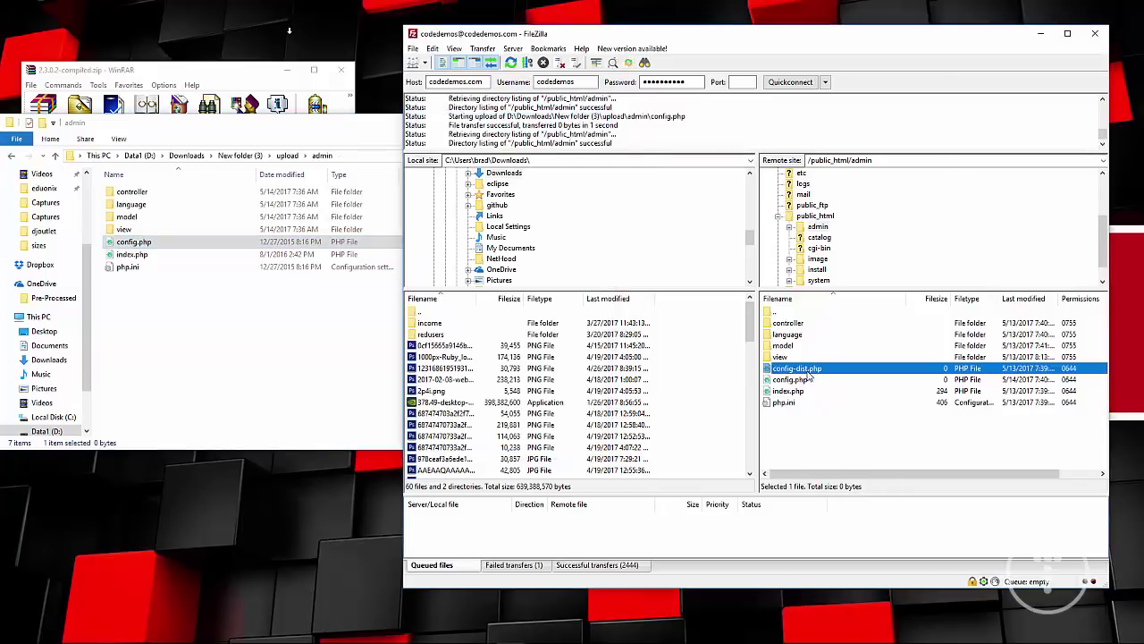
{"action": "right_click", "coordinate": [810, 370]}
{"action": "left_click", "coordinate": [860, 480]}
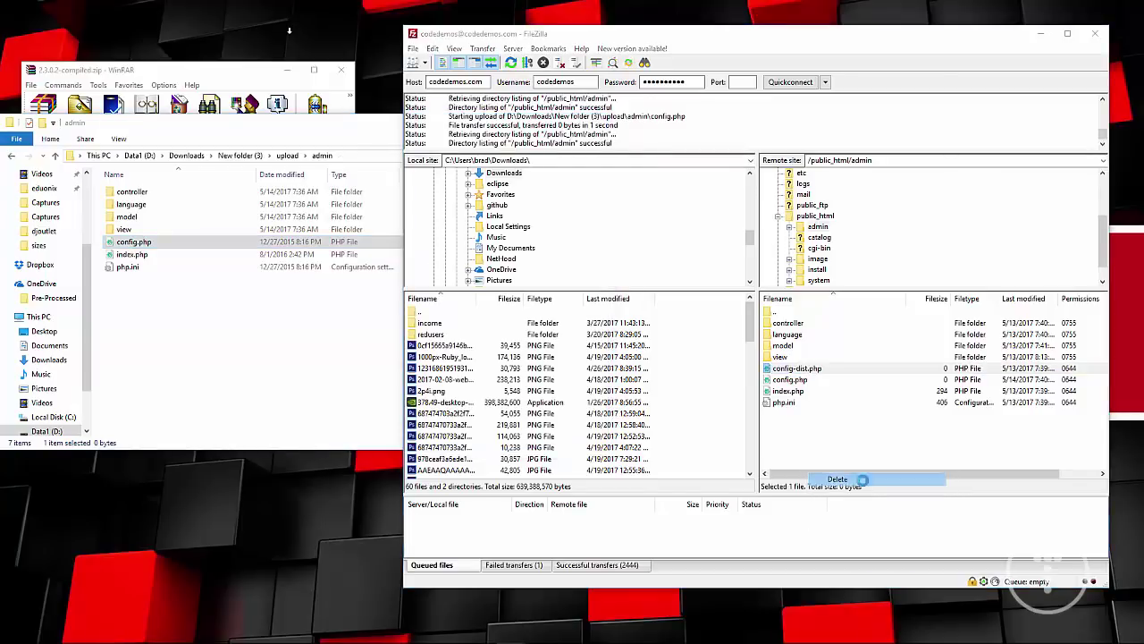
{"action": "key", "text": "Return"}
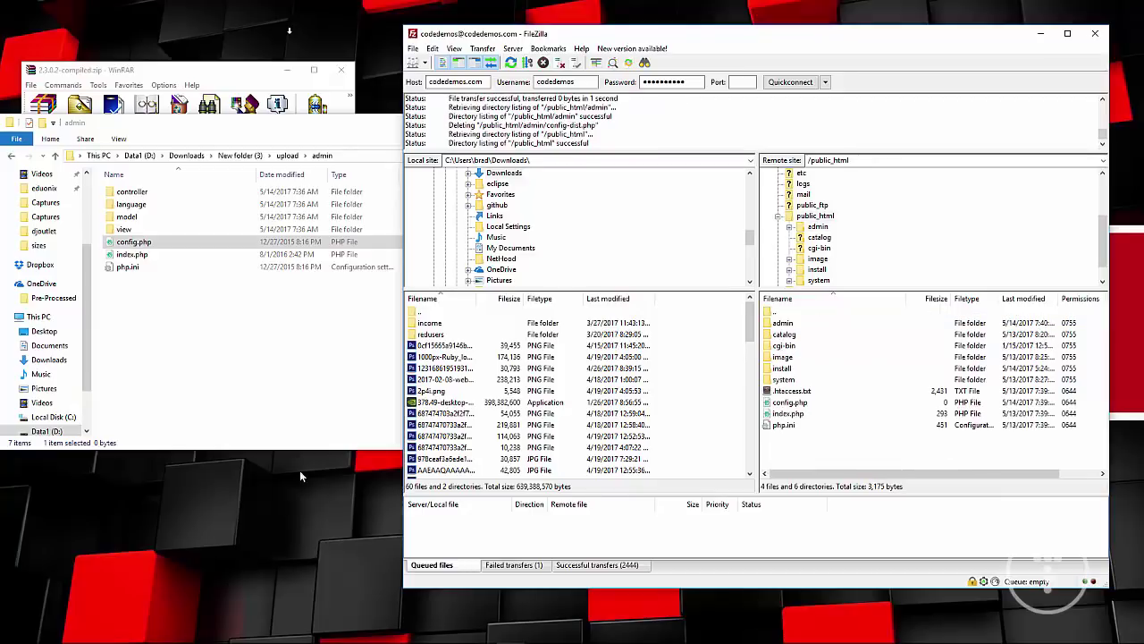
Step: Close the Explorer and WinRAR windows and switch back to Chrome
{"action": "left_click", "coordinate": [301, 389]}
{"action": "left_click", "coordinate": [595, 122]}
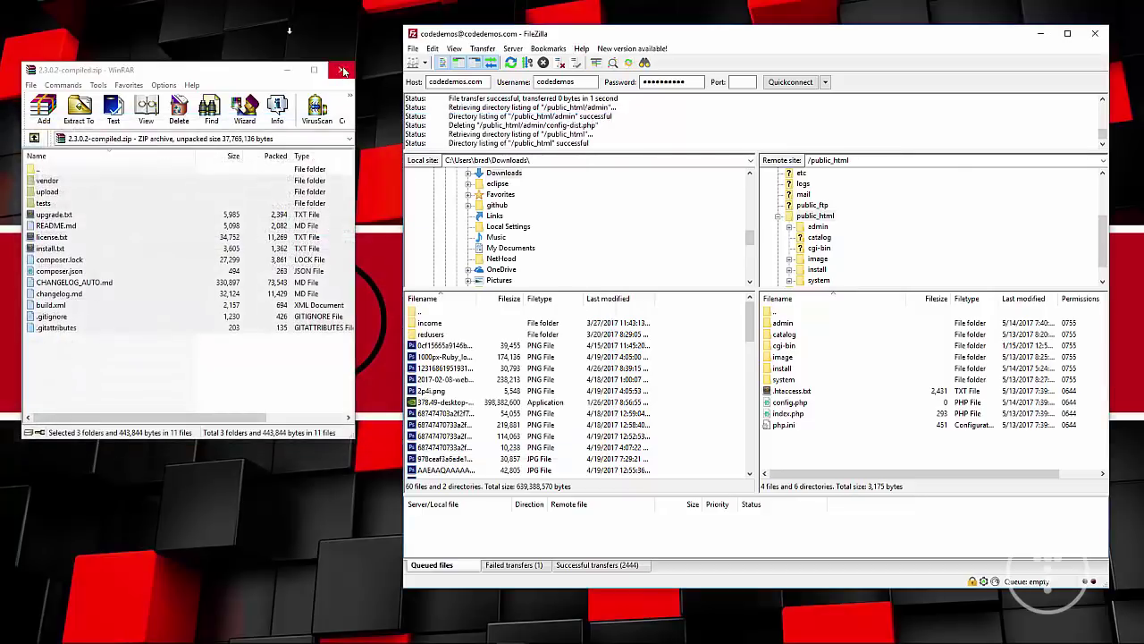
{"action": "left_click", "coordinate": [340, 70]}
{"action": "mouse_move", "coordinate": [160, 633]}
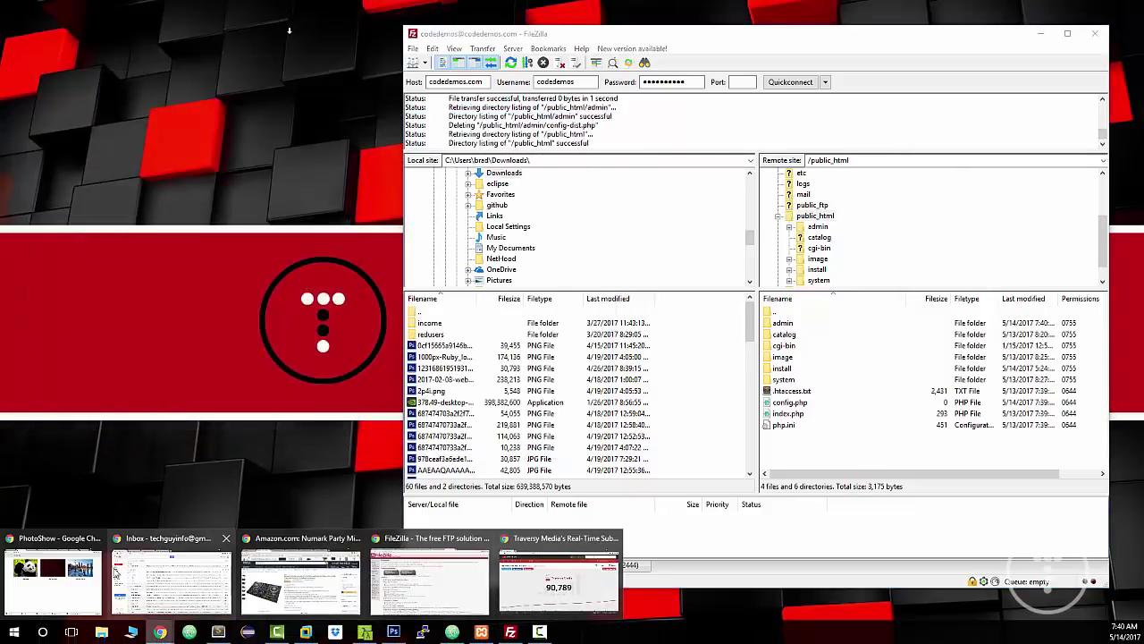
{"action": "left_click", "coordinate": [407, 571]}
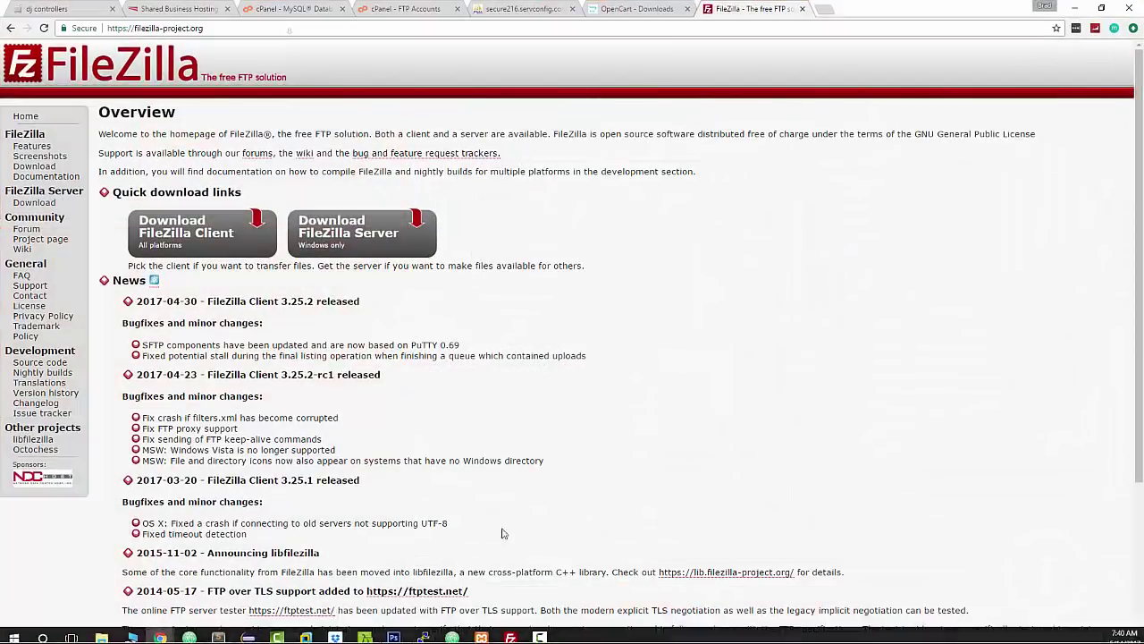
Step: Load codedemos.com in place of the FileZilla tab and accept the OpenCart licence
{"action": "left_click", "coordinate": [802, 10]}
{"action": "left_click", "coordinate": [665, 27]}
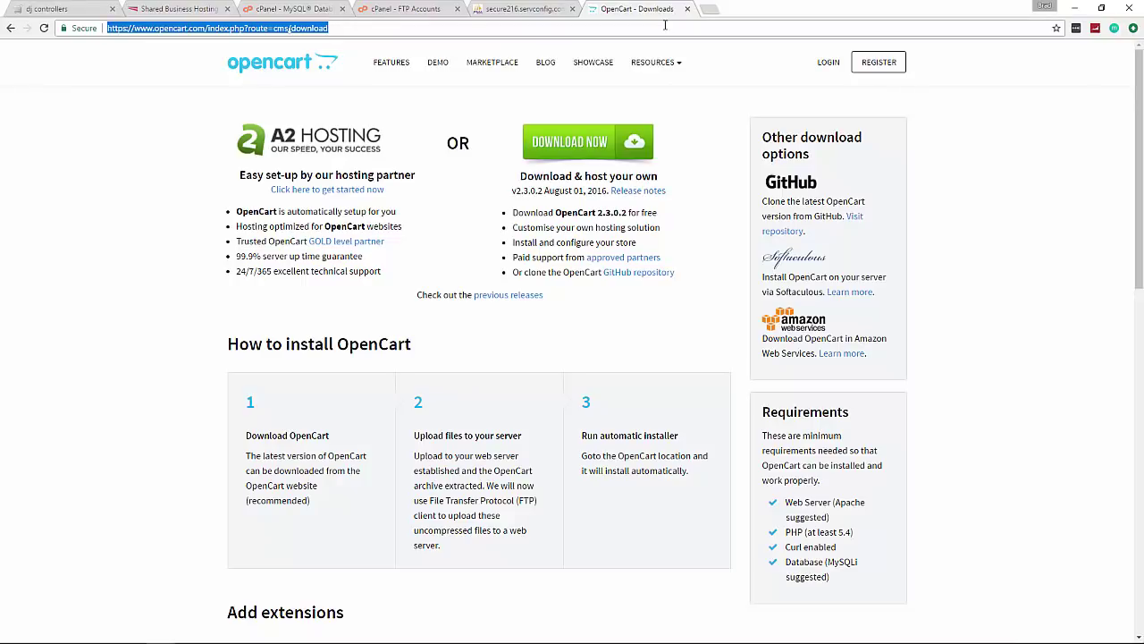
{"action": "type", "text": "codedemos.com"}
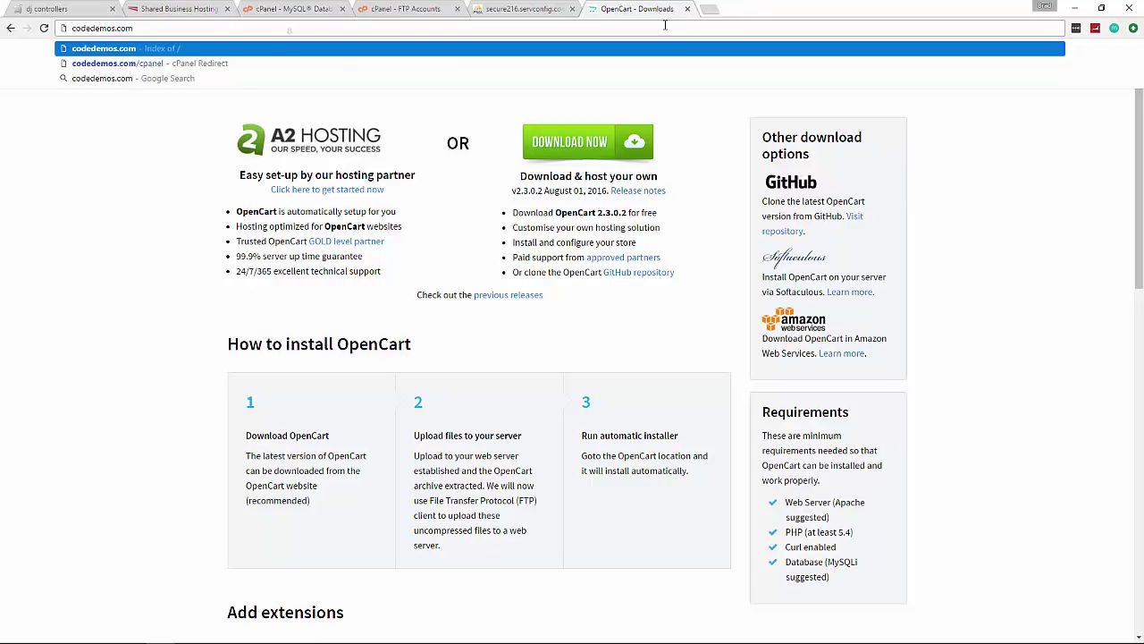
{"action": "key", "text": "Return"}
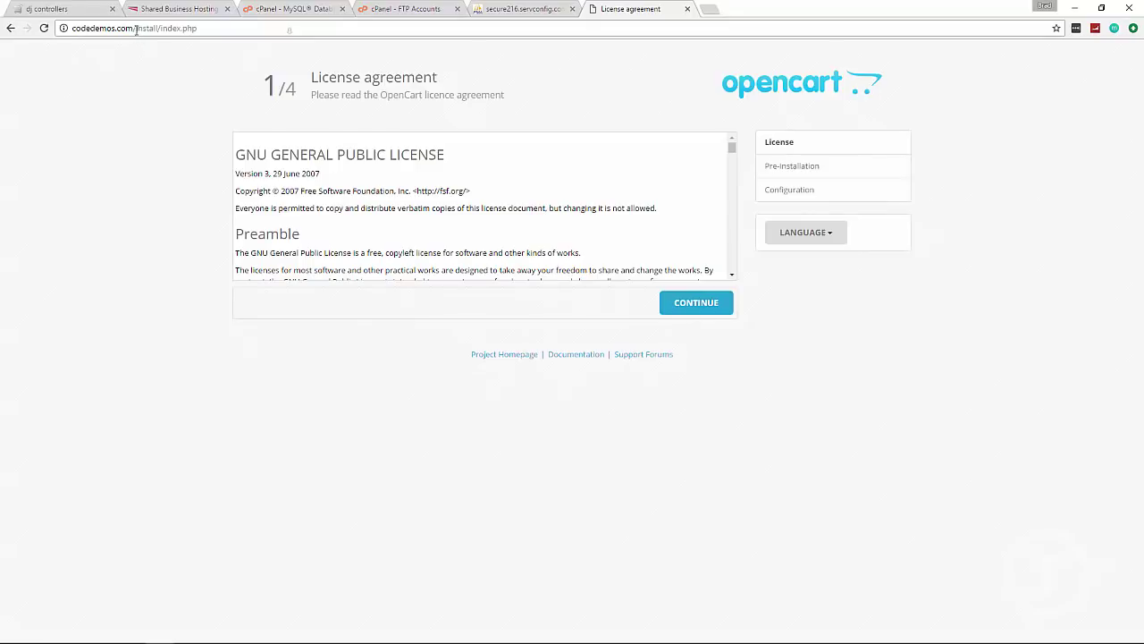
{"action": "left_click_drag", "start_coordinate": [135, 28], "coordinate": [201, 29]}
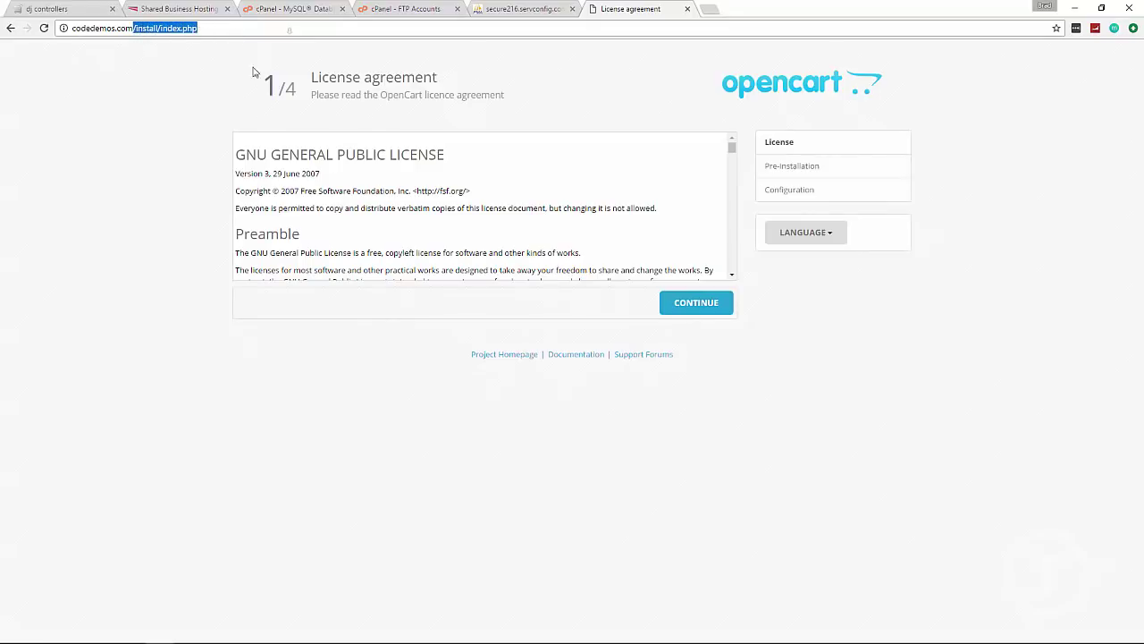
{"action": "left_click", "coordinate": [940, 322]}
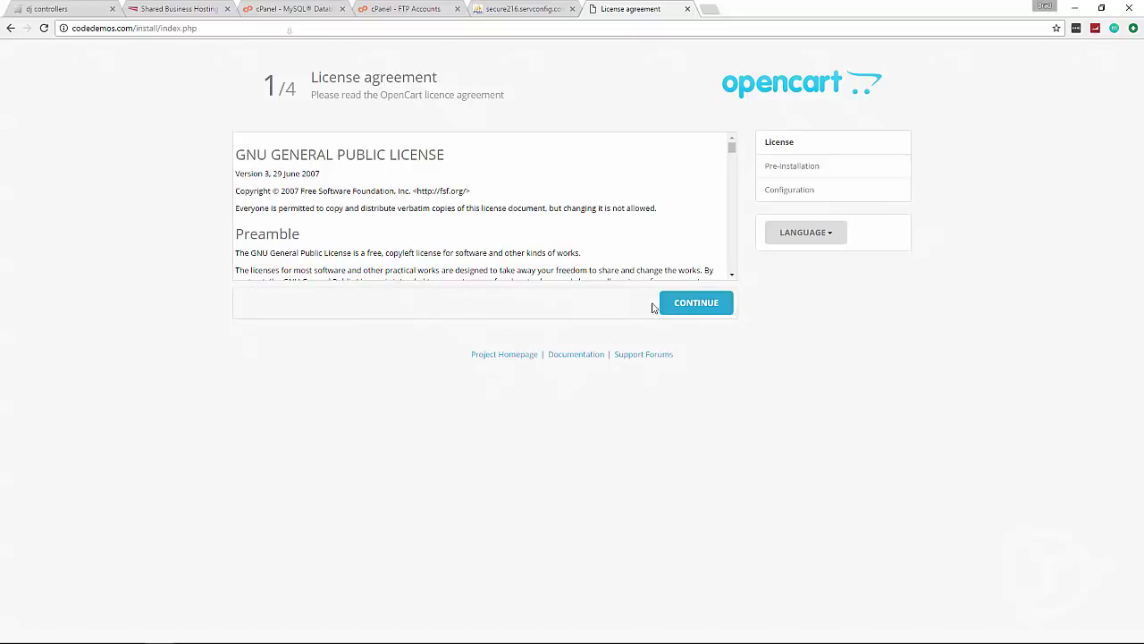
{"action": "left_click", "coordinate": [700, 308]}
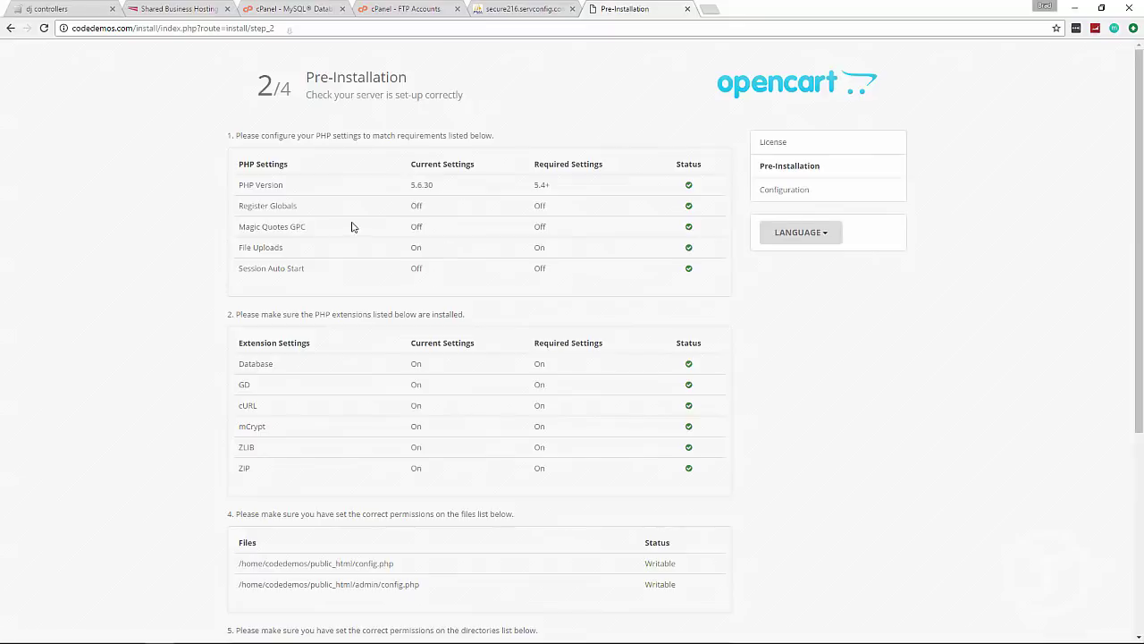
Step: Review the Pre-Installation checks, confirming both config.php files are Writable, and continue
{"action": "scroll", "coordinate": [358, 235], "scroll_direction": "down", "scroll_amount": 2}
{"action": "scroll", "coordinate": [687, 206], "scroll_direction": "up", "scroll_amount": 1}
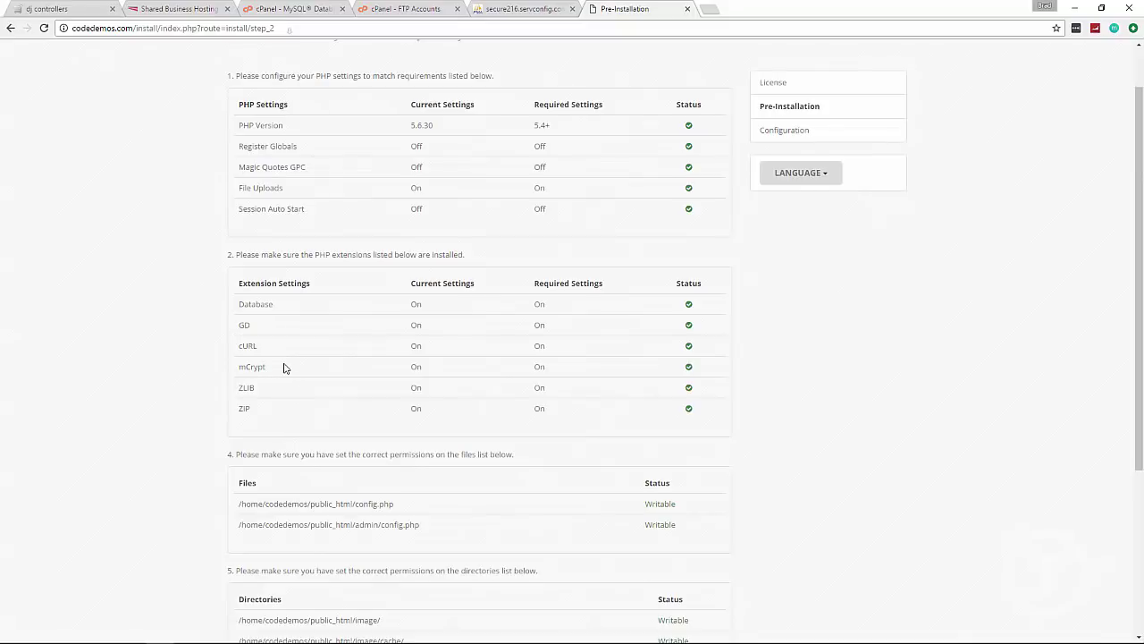
{"action": "scroll", "coordinate": [285, 367], "scroll_direction": "down", "scroll_amount": 2}
{"action": "scroll", "coordinate": [212, 388], "scroll_direction": "down", "scroll_amount": 1}
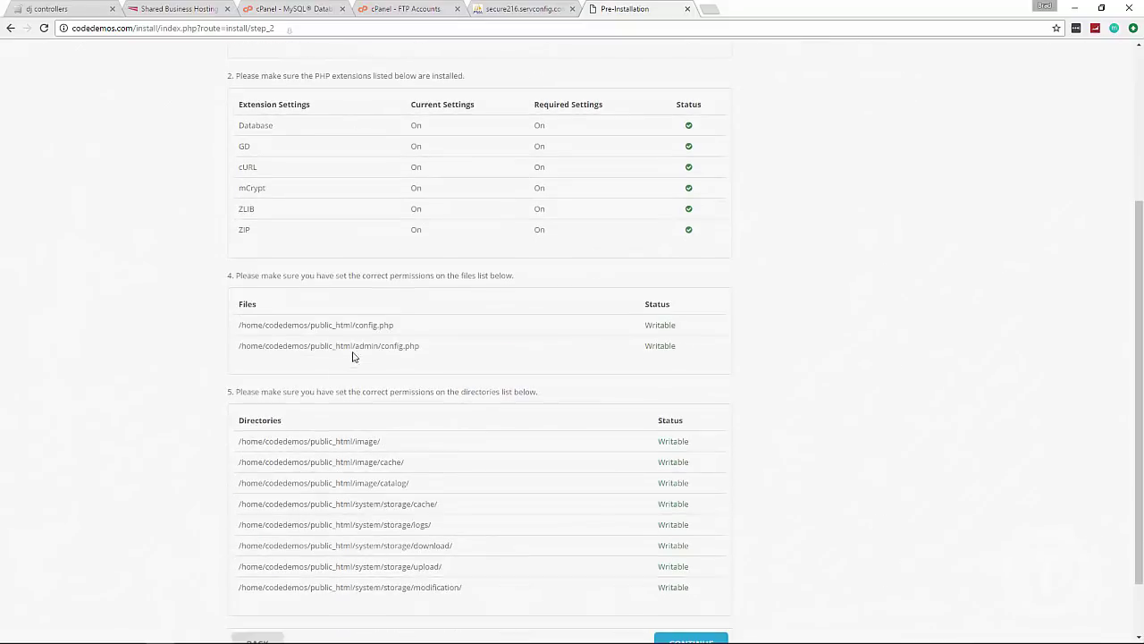
{"action": "left_click_drag", "start_coordinate": [396, 325], "coordinate": [281, 325]}
{"action": "left_click_drag", "start_coordinate": [682, 325], "coordinate": [644, 325]}
{"action": "scroll", "coordinate": [370, 322], "scroll_direction": "down", "scroll_amount": 1}
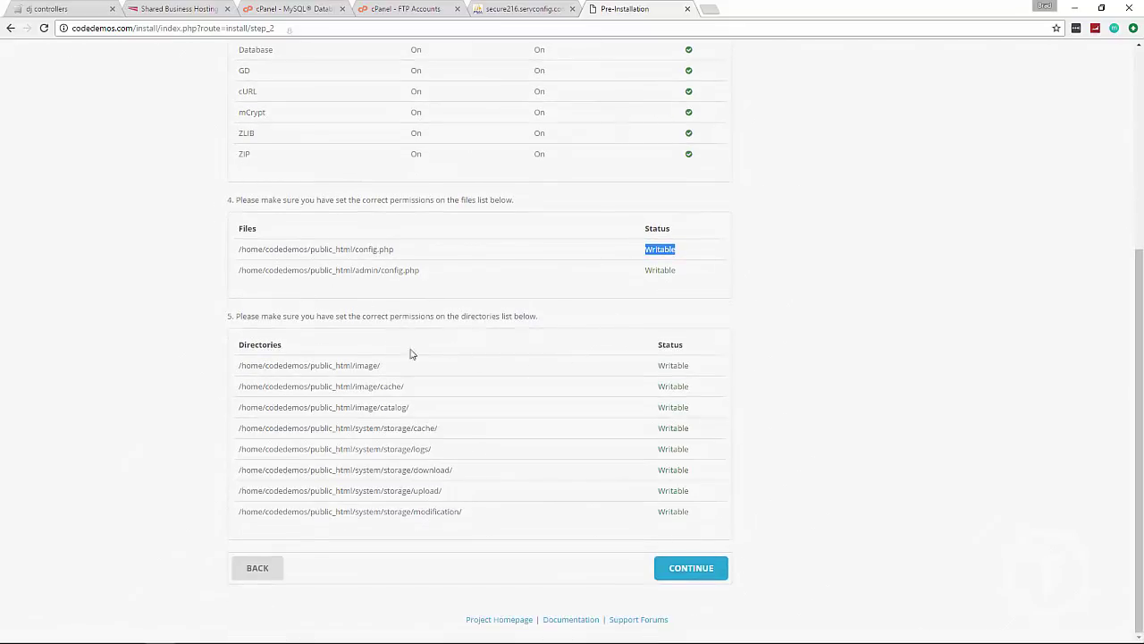
{"action": "left_click", "coordinate": [857, 340]}
{"action": "scroll", "coordinate": [849, 385], "scroll_direction": "up", "scroll_amount": 4}
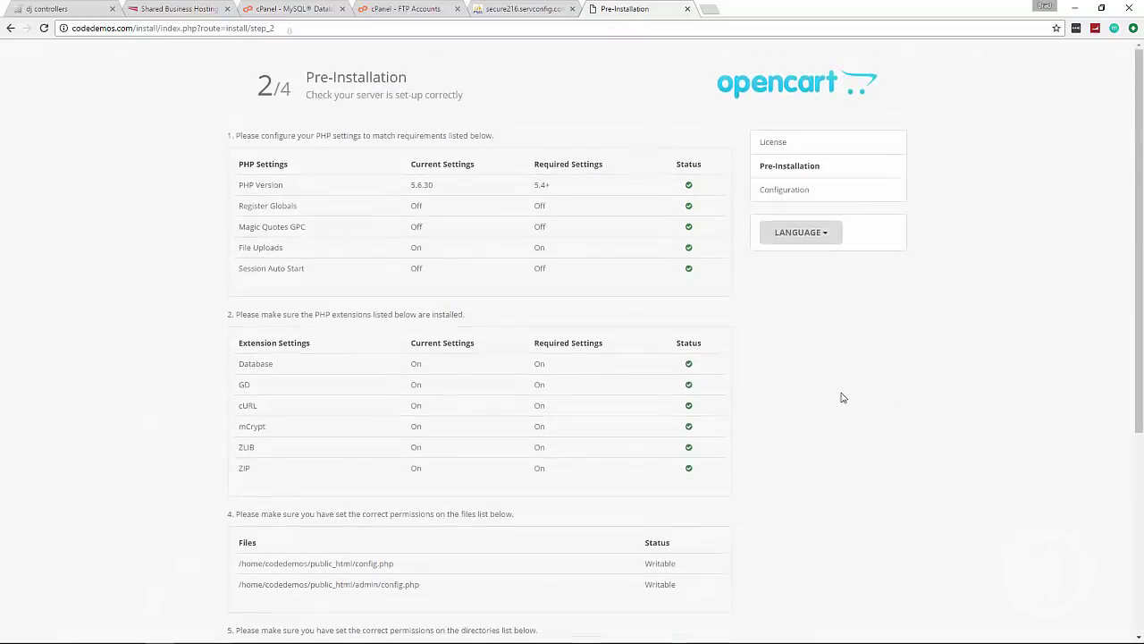
{"action": "scroll", "coordinate": [823, 447], "scroll_direction": "down", "scroll_amount": 4}
{"action": "left_click", "coordinate": [694, 569]}
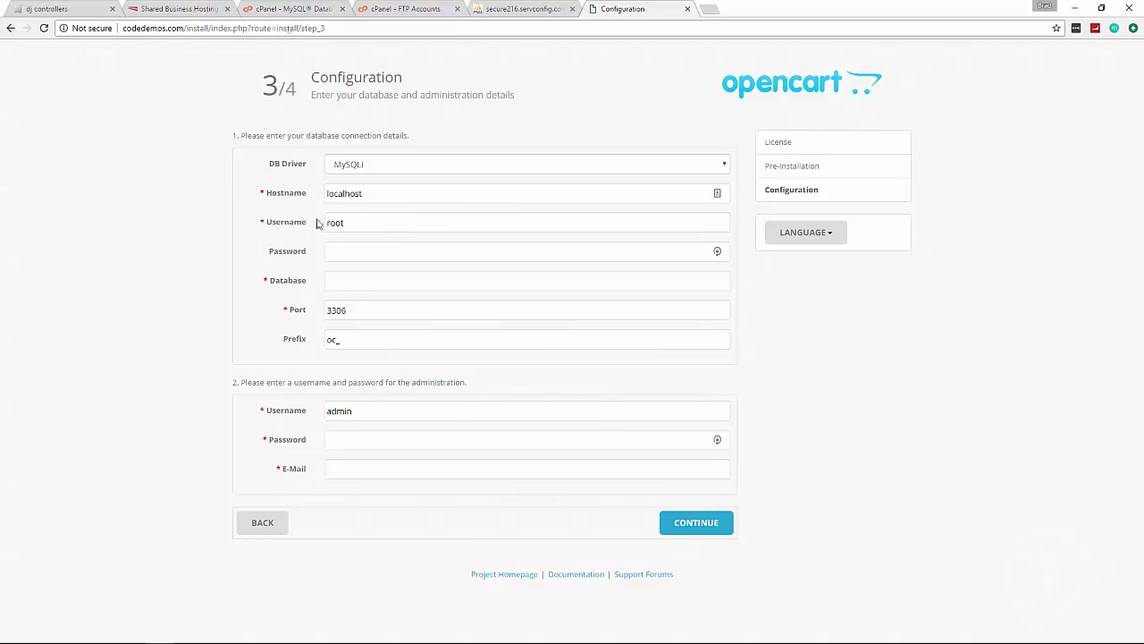
Step: Copy the new database user from cPanel into the installer's Username field
{"action": "left_click_drag", "start_coordinate": [344, 223], "coordinate": [316, 221]}
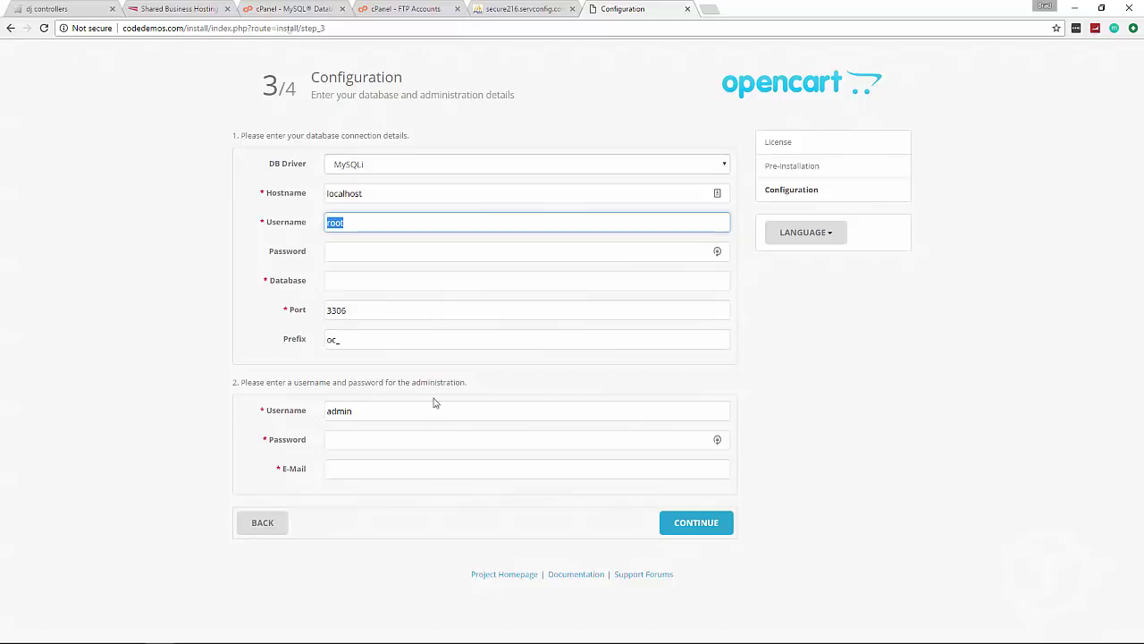
{"action": "left_click", "coordinate": [275, 10]}
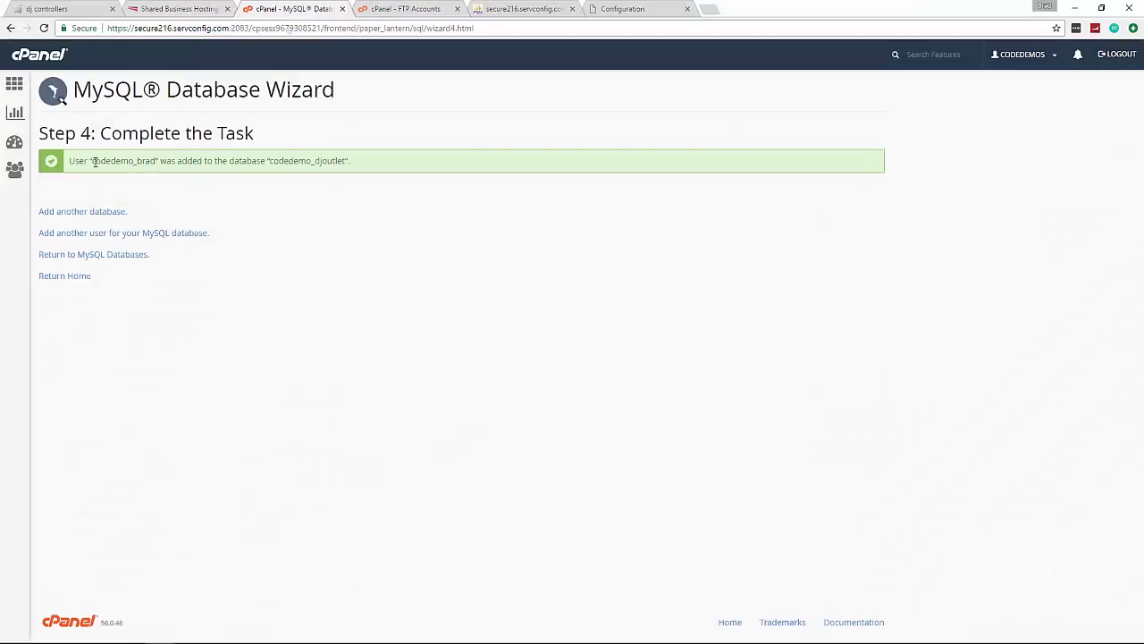
{"action": "left_click_drag", "start_coordinate": [95, 161], "coordinate": [148, 157]}
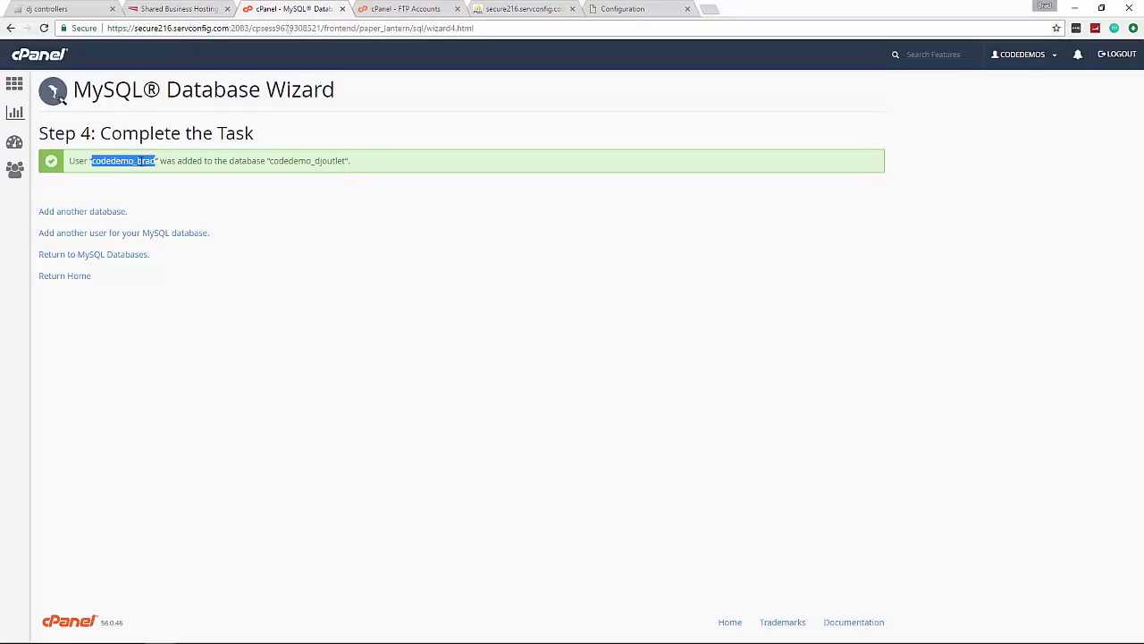
{"action": "right_click", "coordinate": [157, 161]}
{"action": "left_click", "coordinate": [174, 169]}
{"action": "left_click", "coordinate": [624, 11]}
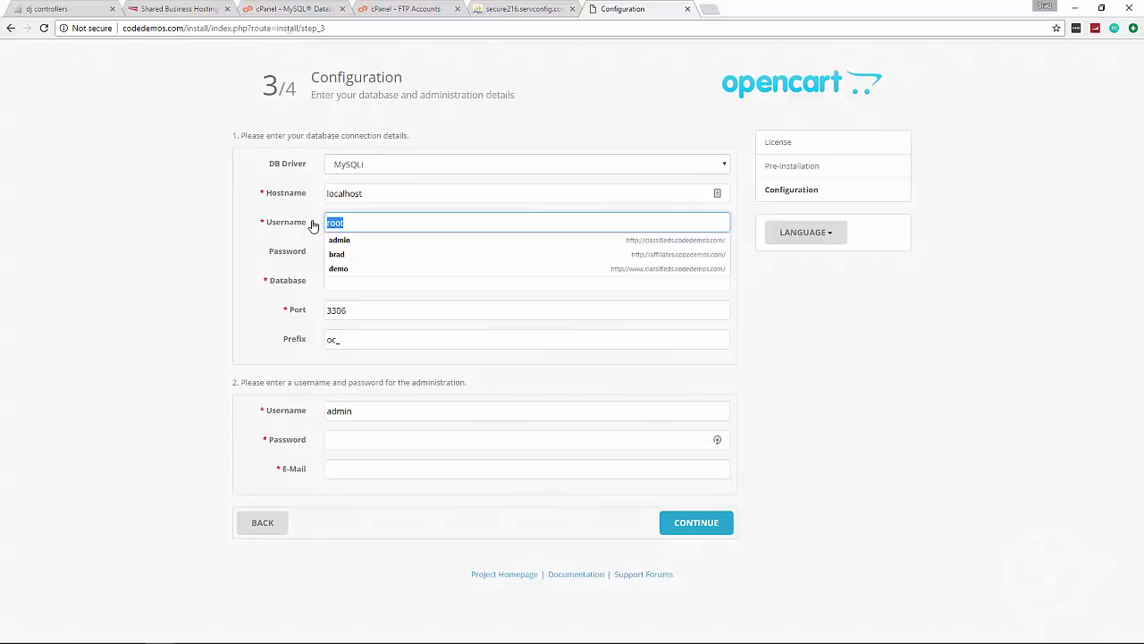
{"action": "key", "text": "ctrl+v"}
{"action": "left_click", "coordinate": [457, 242]}
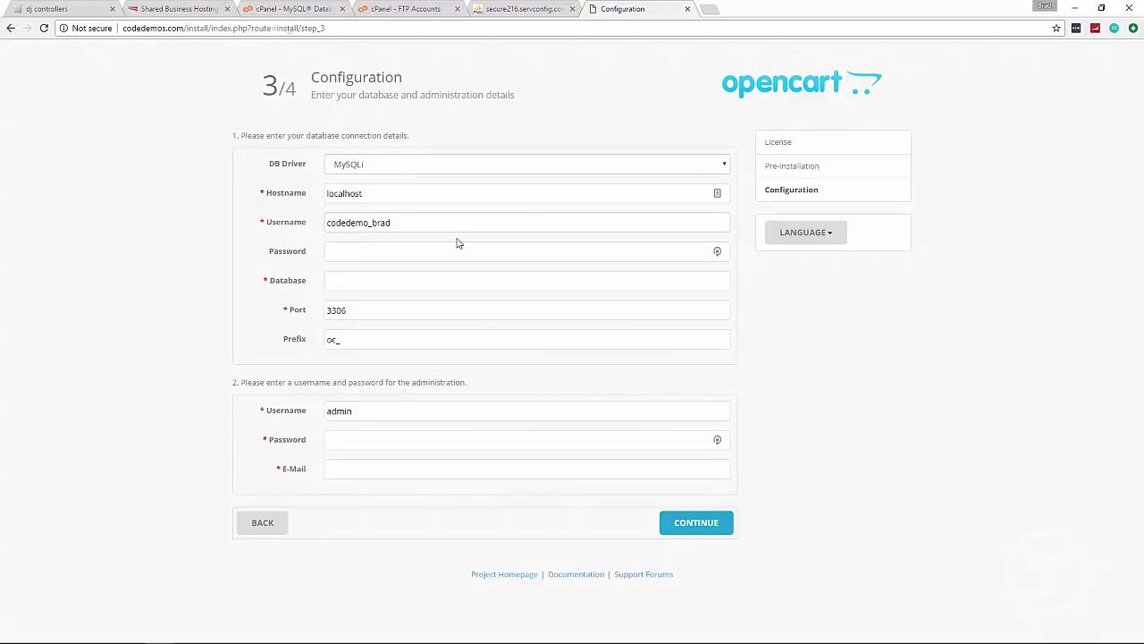
Step: Copy the database name codedemo_djoutlet from cPanel into the Database field
{"action": "double_click", "coordinate": [372, 194]}
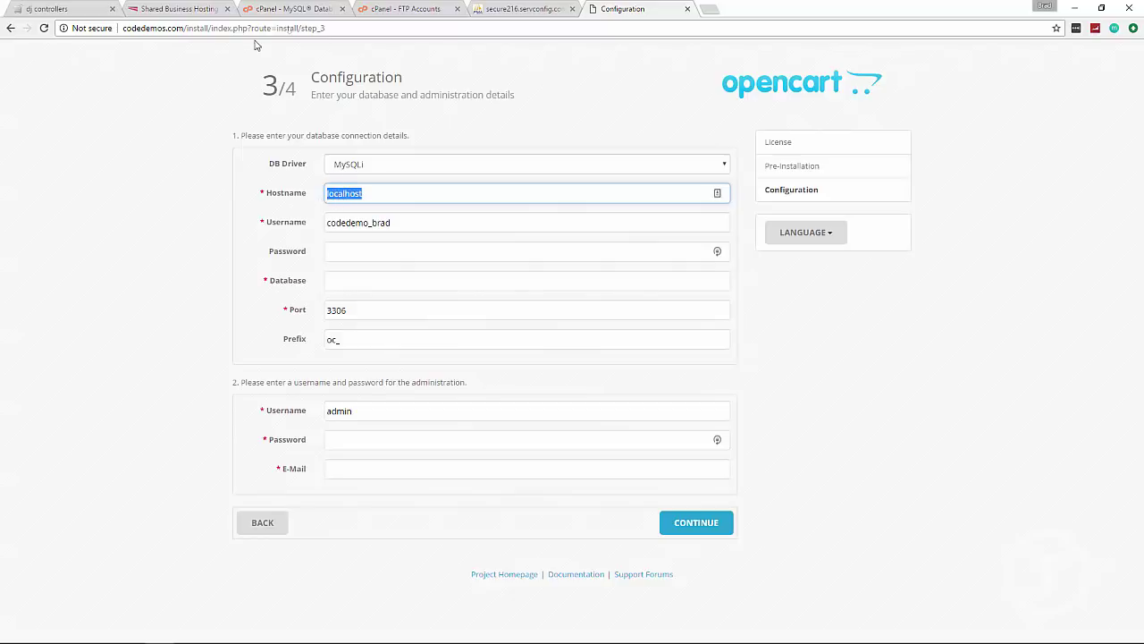
{"action": "left_click", "coordinate": [272, 11]}
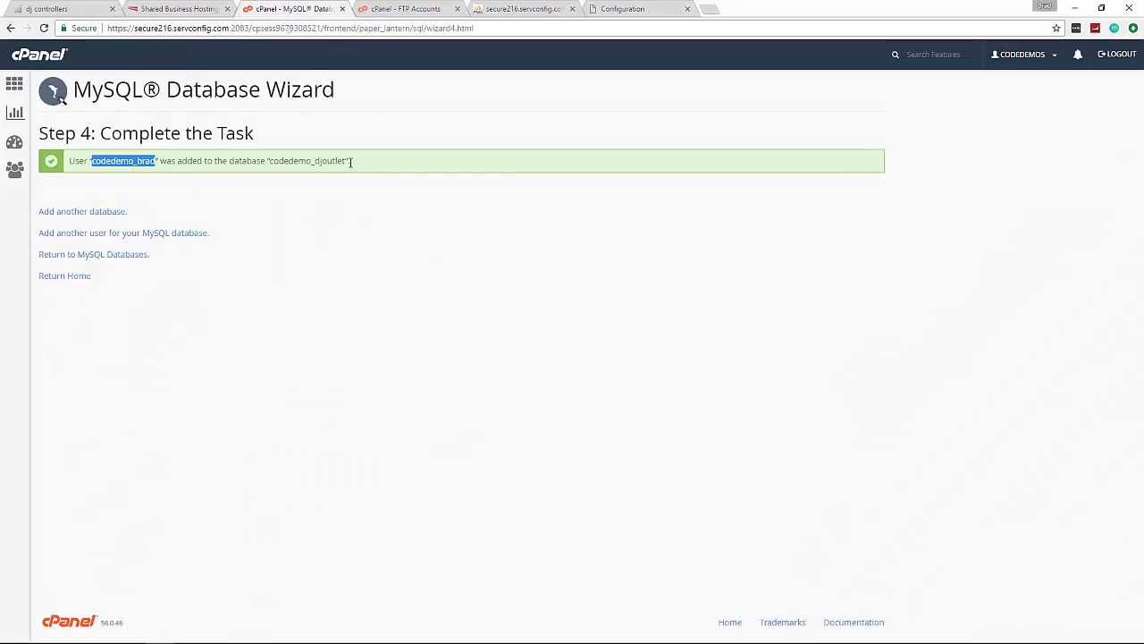
{"action": "left_click_drag", "start_coordinate": [346, 160], "coordinate": [269, 162]}
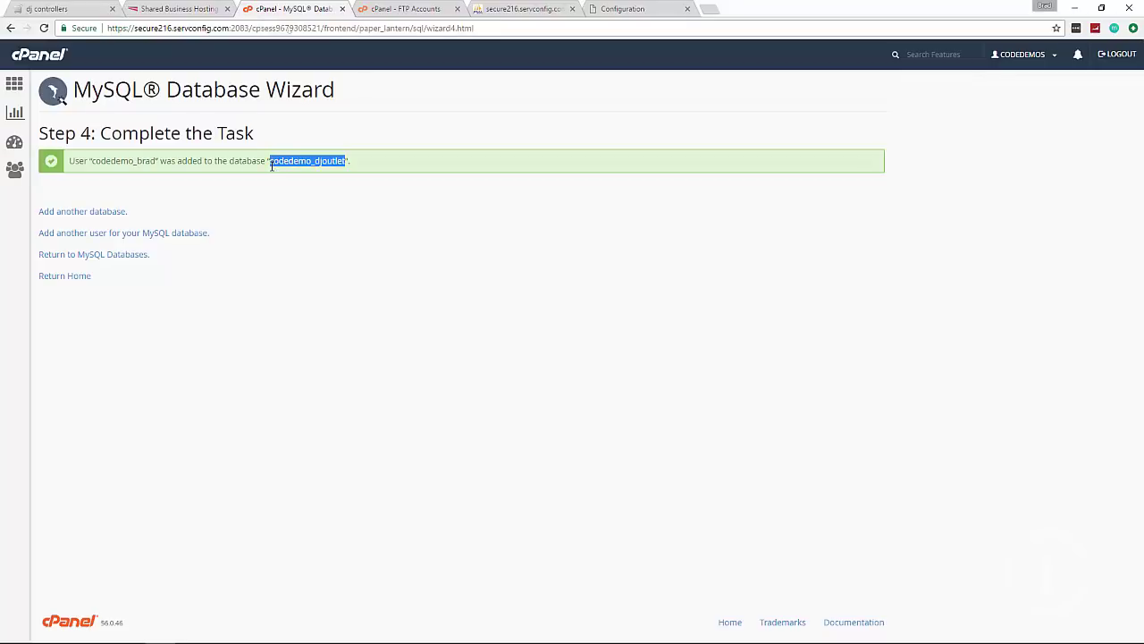
{"action": "right_click", "coordinate": [280, 169]}
{"action": "left_click", "coordinate": [302, 175]}
{"action": "left_click", "coordinate": [603, 11]}
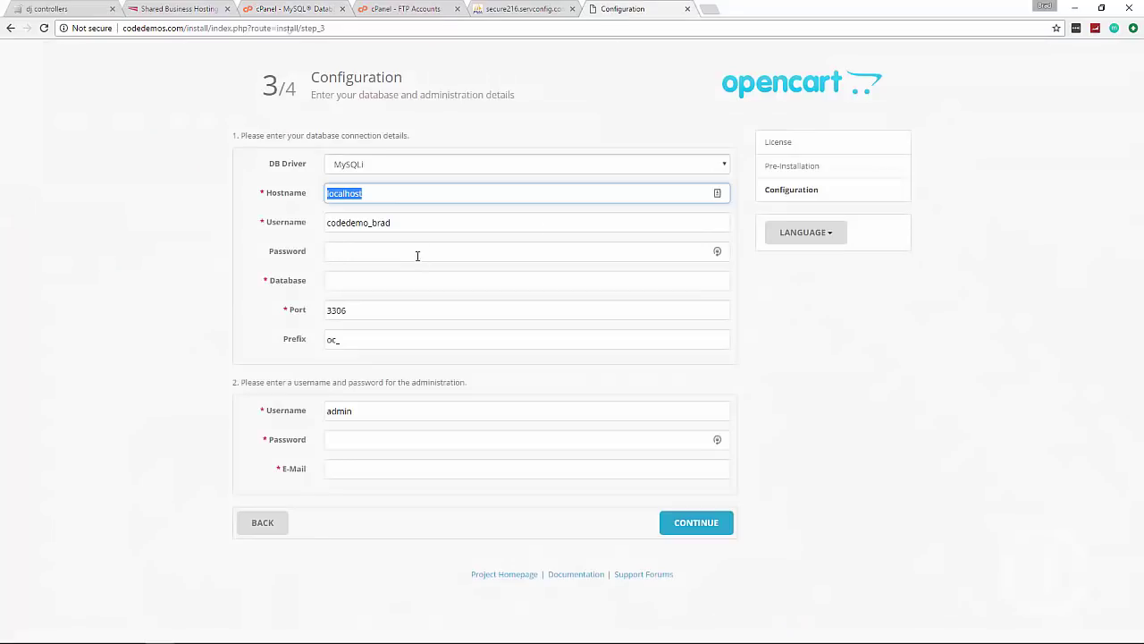
{"action": "left_click", "coordinate": [416, 253]}
{"action": "right_click", "coordinate": [418, 253]}
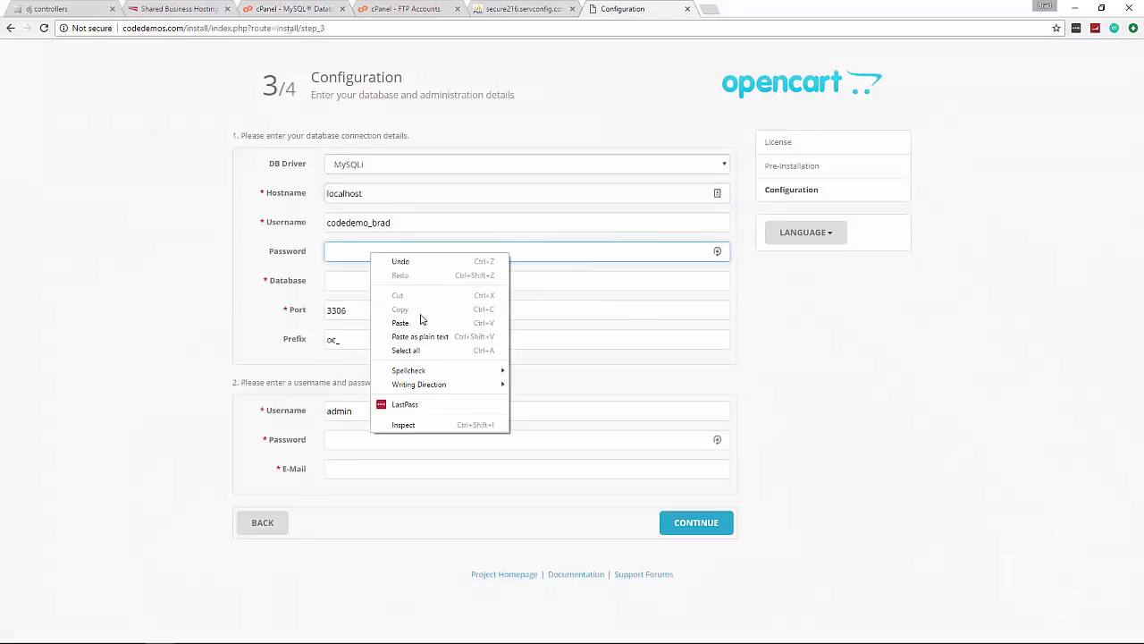
{"action": "left_click", "coordinate": [353, 283]}
{"action": "right_click", "coordinate": [356, 284]}
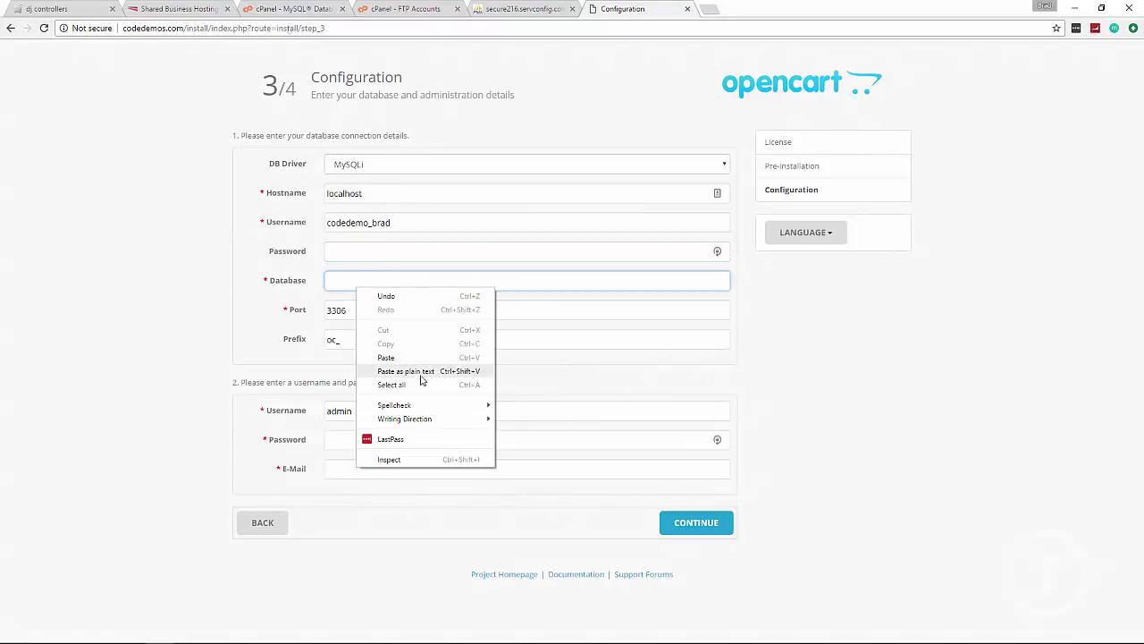
{"action": "left_click", "coordinate": [416, 358]}
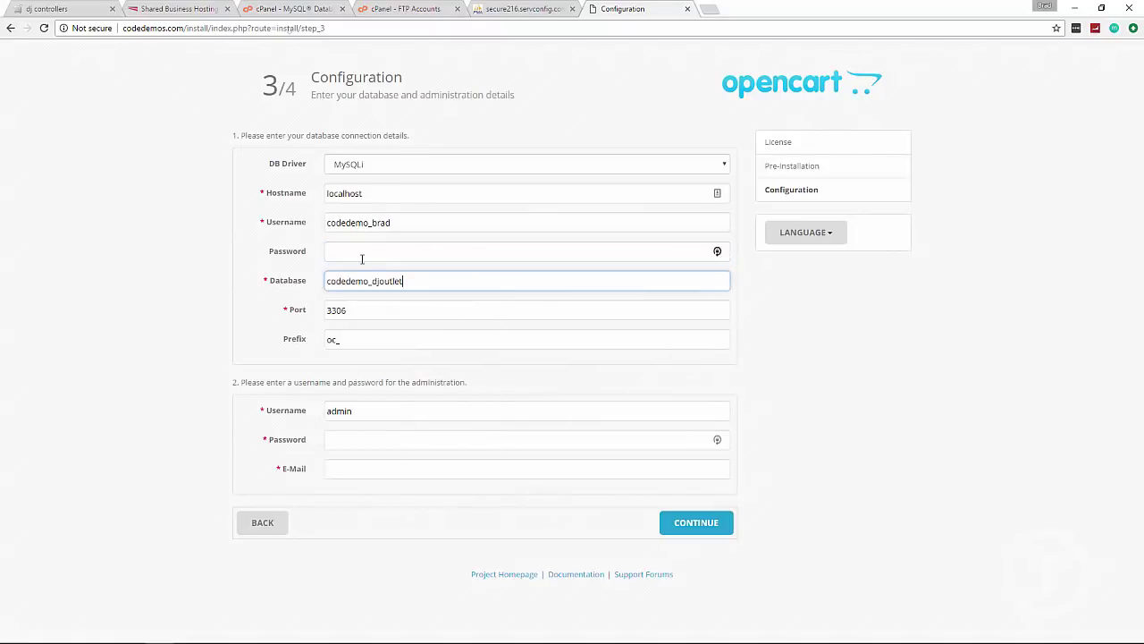
Step: Enter the database password
{"action": "left_click", "coordinate": [394, 256]}
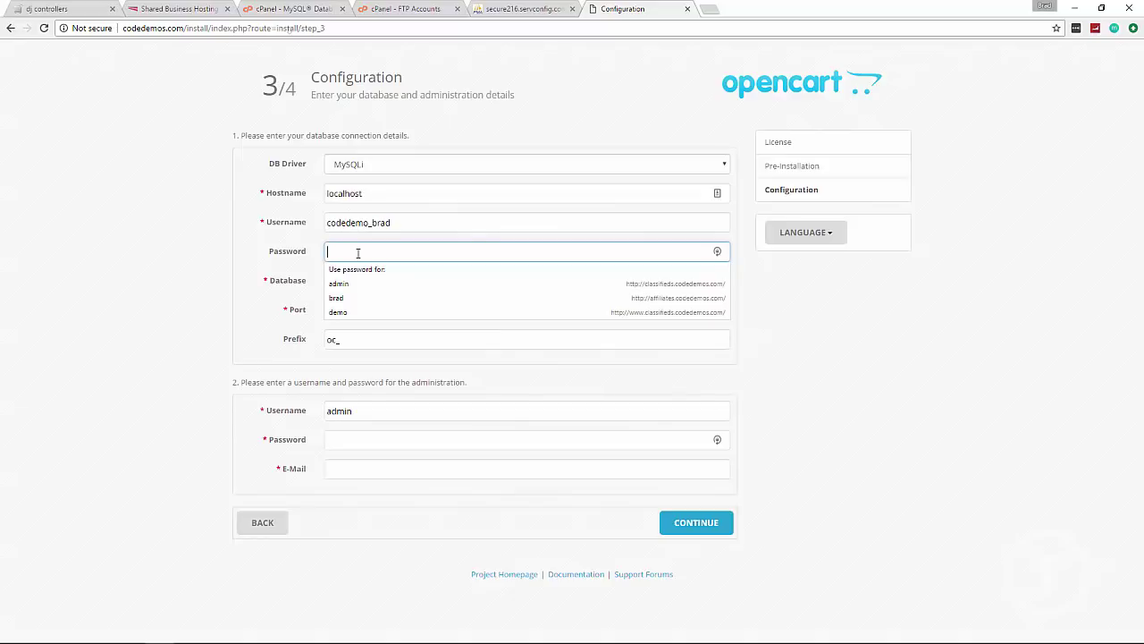
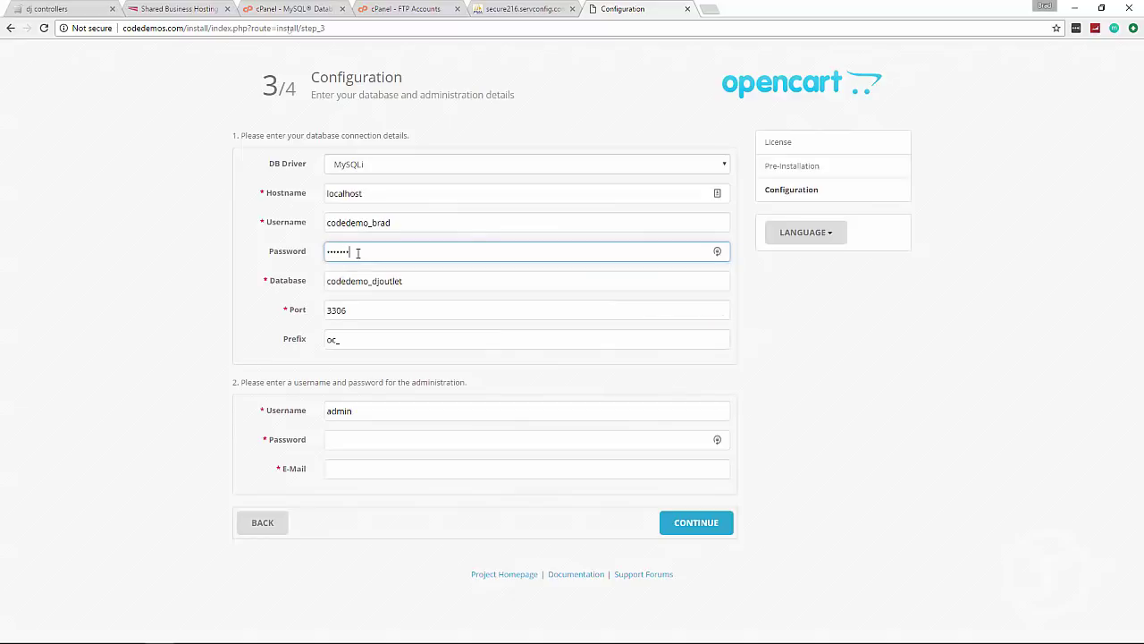
{"action": "left_click", "coordinate": [121, 317]}
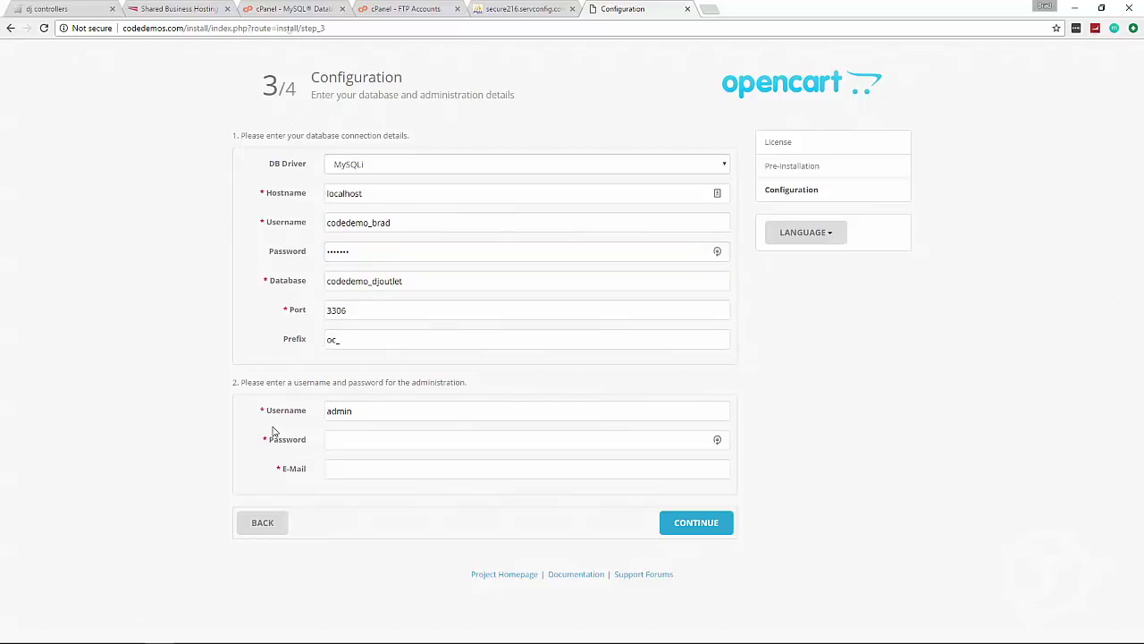
{"action": "left_click_drag", "start_coordinate": [330, 411], "coordinate": [353, 412]}
Step: Set the admin password and e-mail address, then run the installation
{"action": "left_click", "coordinate": [362, 438]}
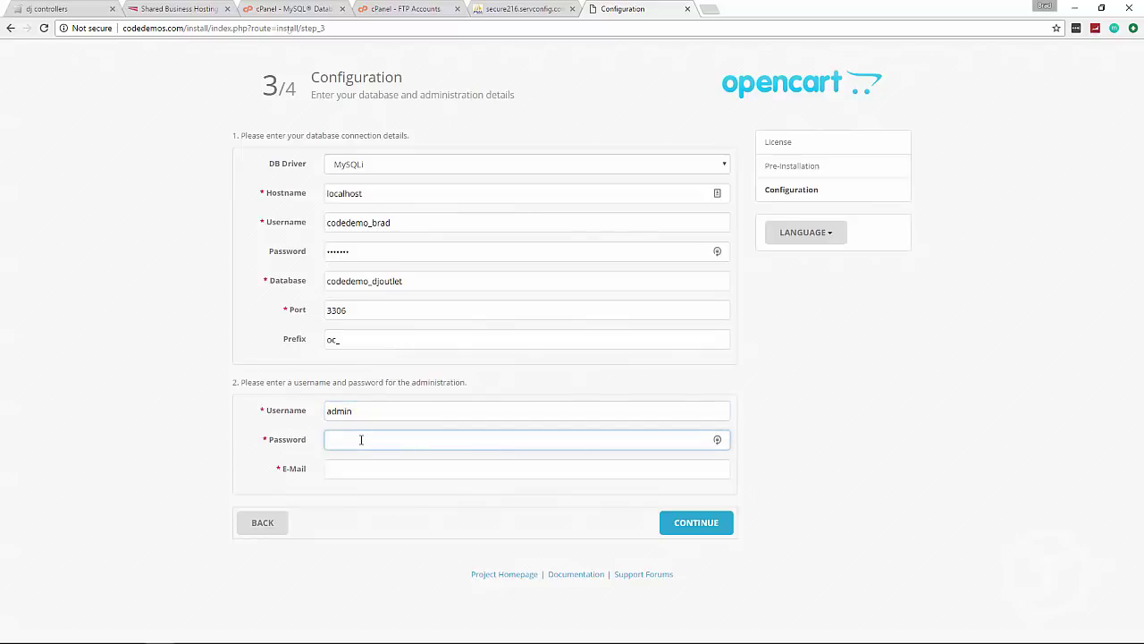
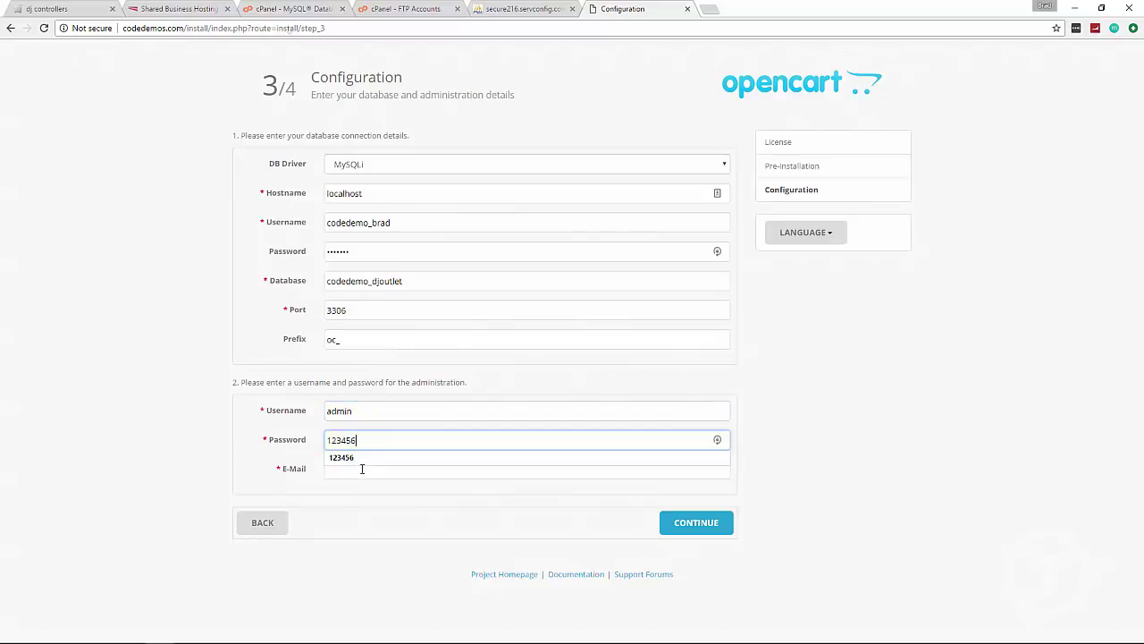
{"action": "left_click", "coordinate": [368, 474]}
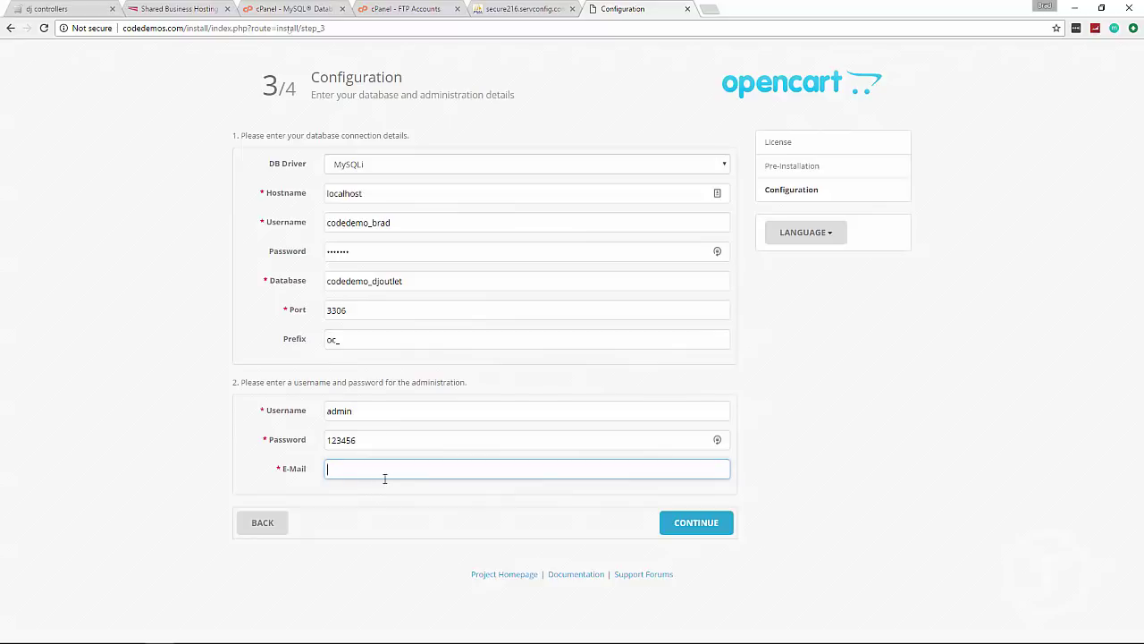
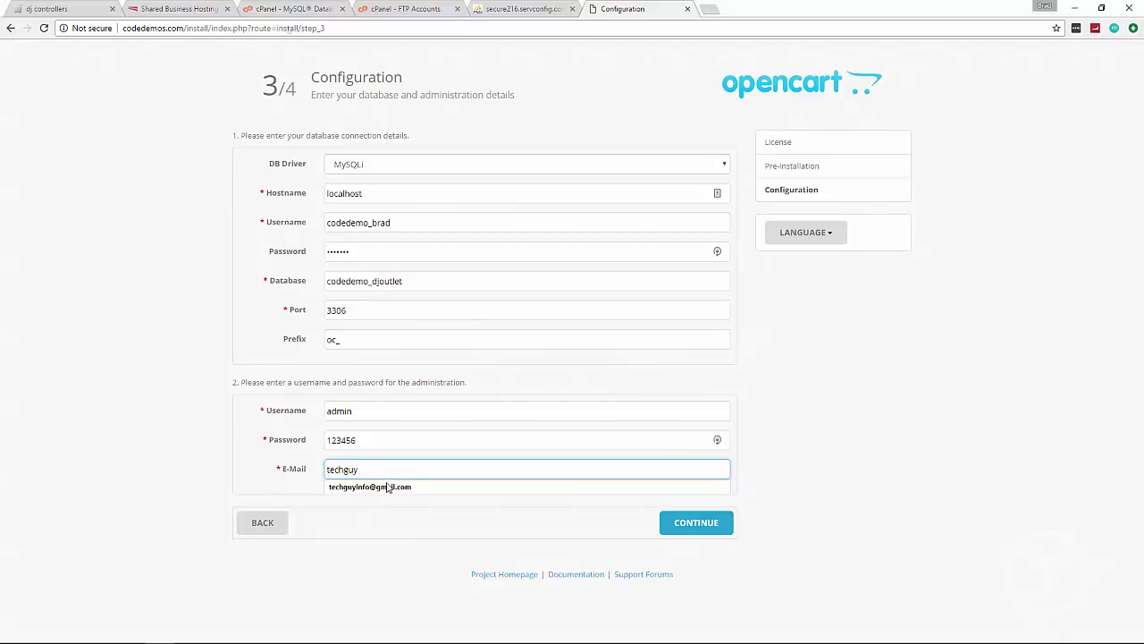
{"action": "left_click", "coordinate": [385, 486]}
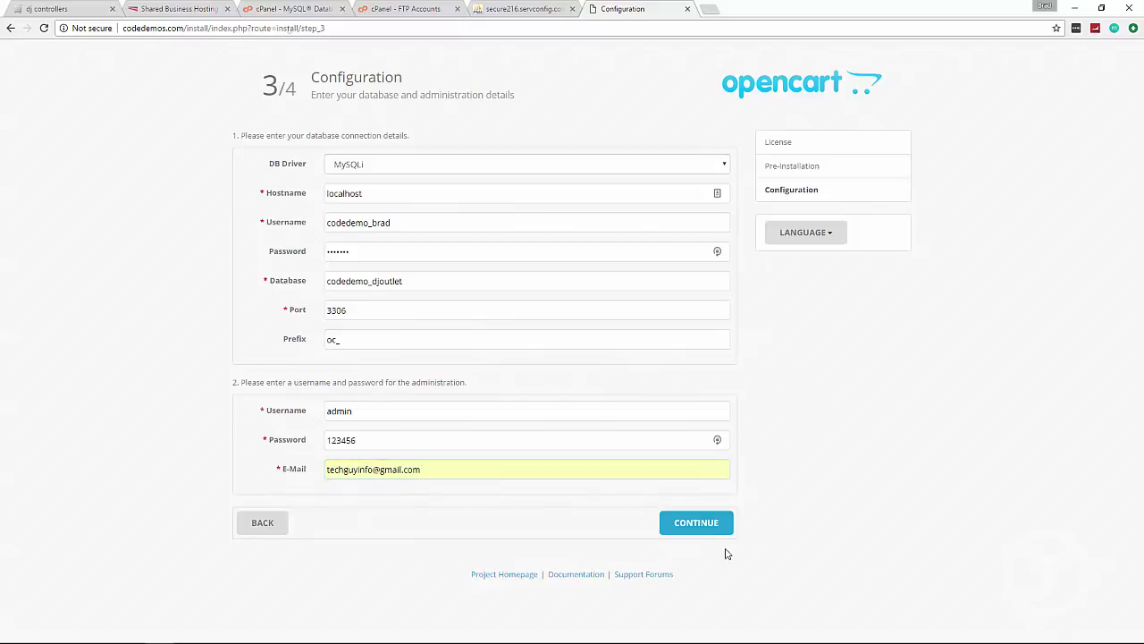
{"action": "left_click", "coordinate": [696, 526]}
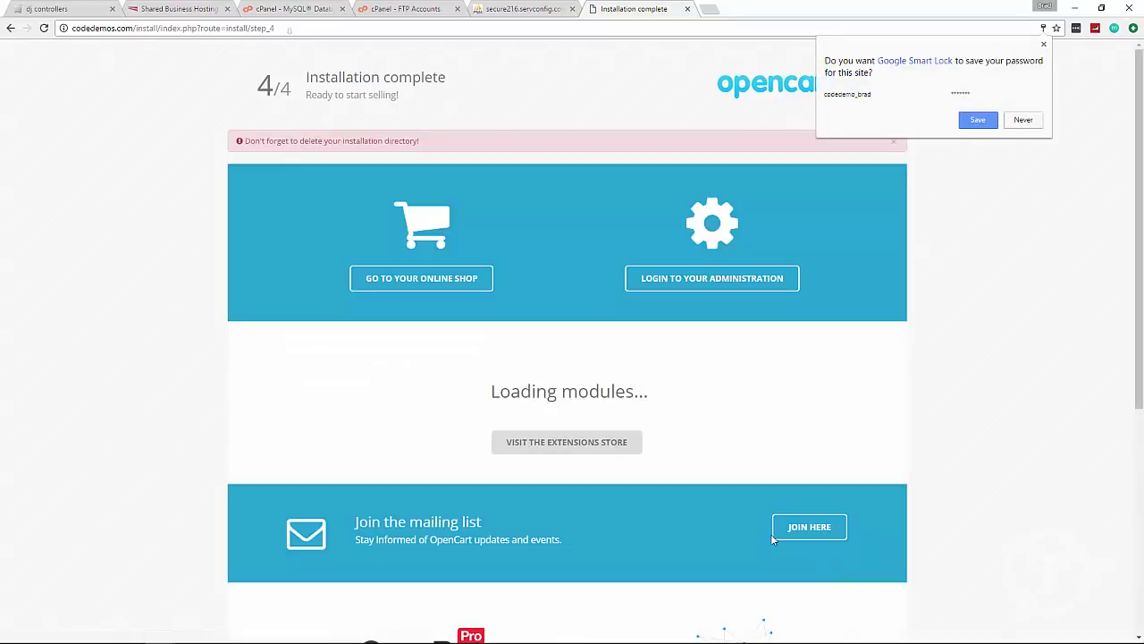
{"action": "left_click", "coordinate": [1043, 45]}
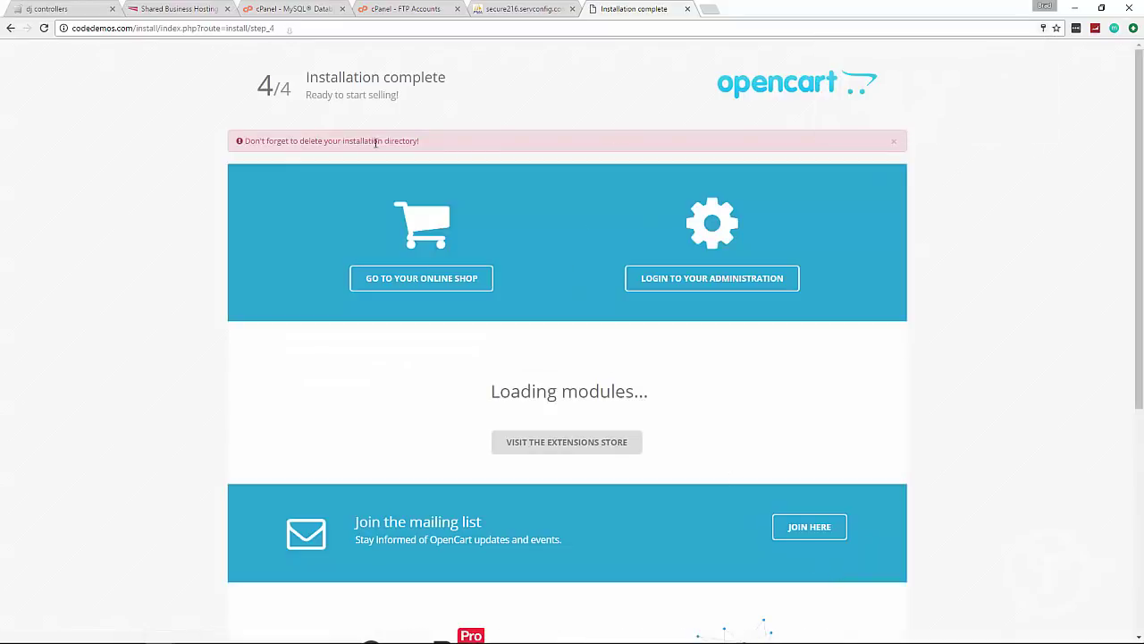
{"action": "left_click_drag", "start_coordinate": [263, 141], "coordinate": [463, 220]}
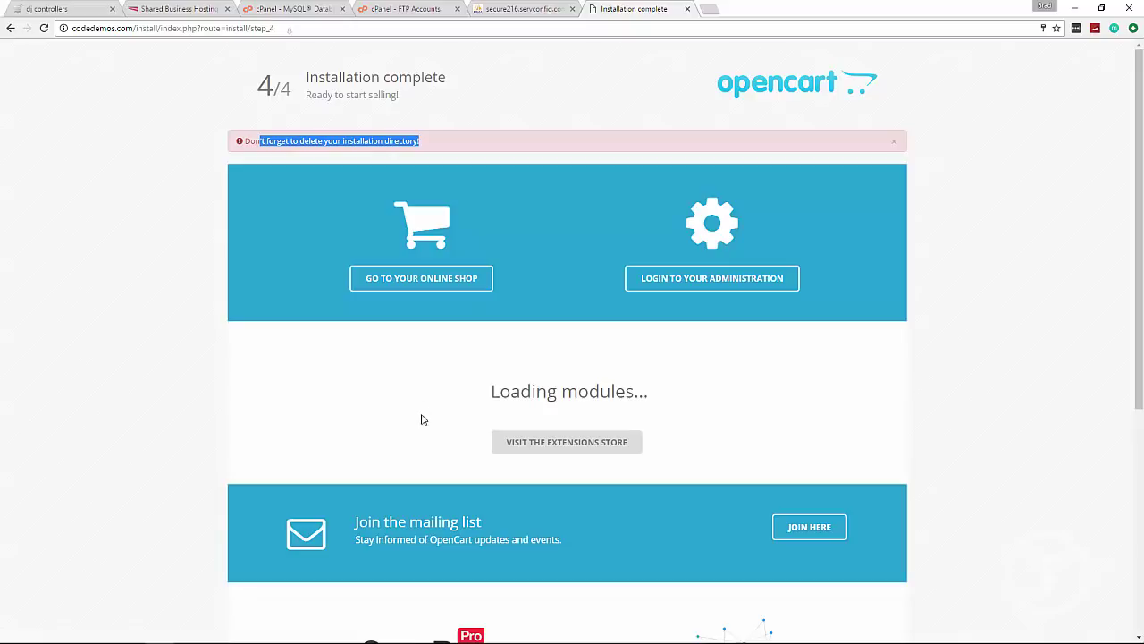
Step: Delete the install folder from public_html in FileZilla, then minimize FileZilla
{"action": "mouse_move", "coordinate": [395, 637]}
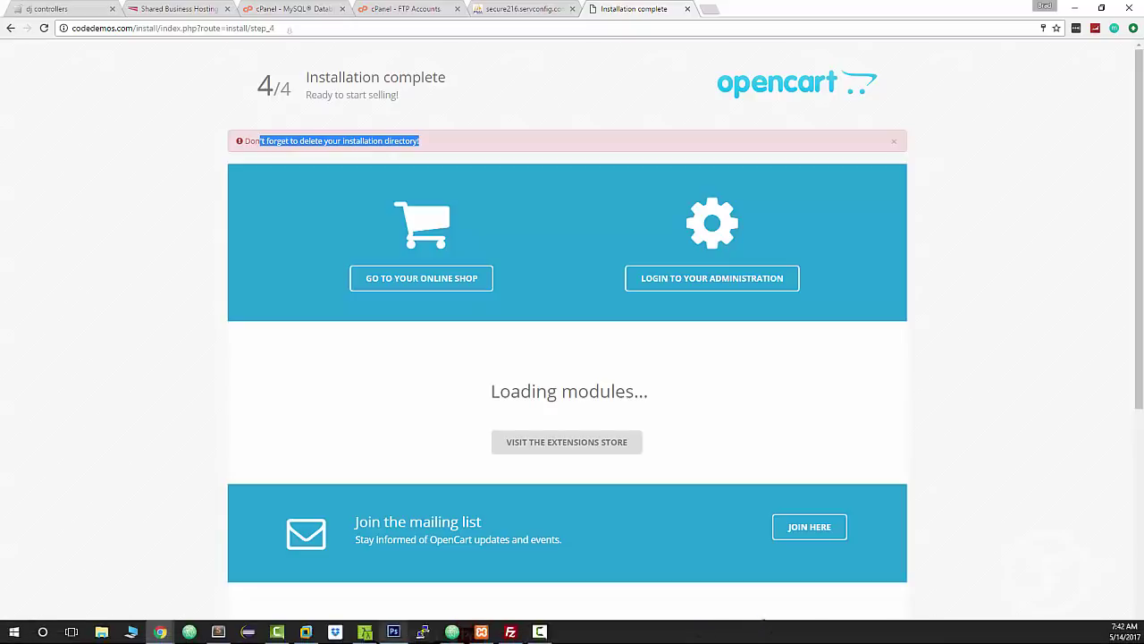
{"action": "left_click", "coordinate": [511, 633]}
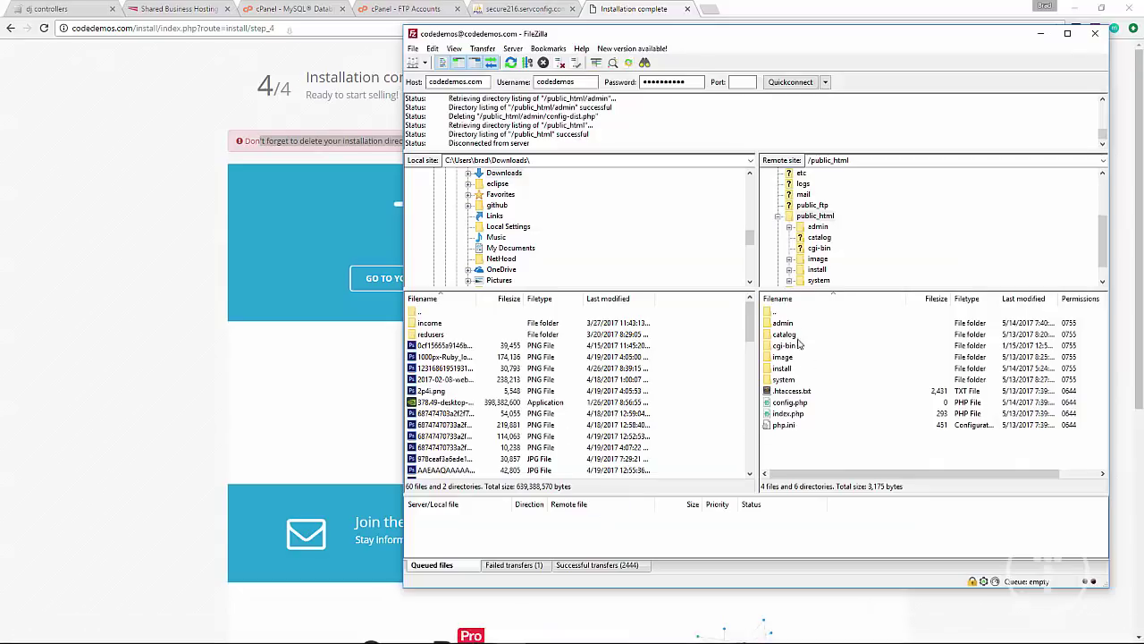
{"action": "left_click", "coordinate": [786, 369]}
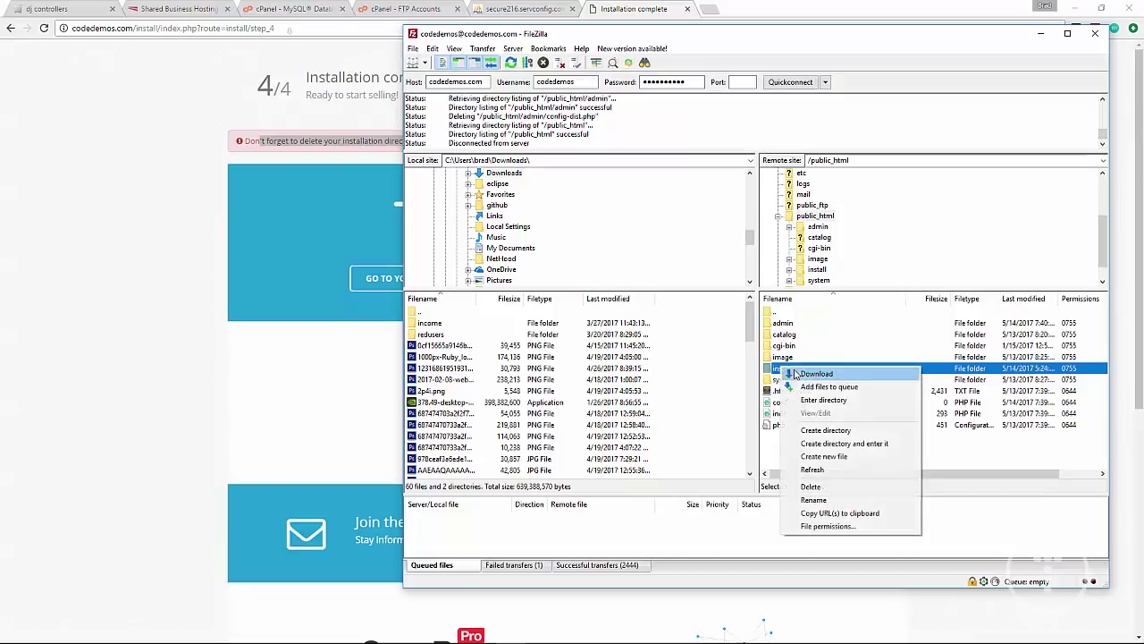
{"action": "right_click", "coordinate": [783, 368]}
{"action": "left_click", "coordinate": [830, 487]}
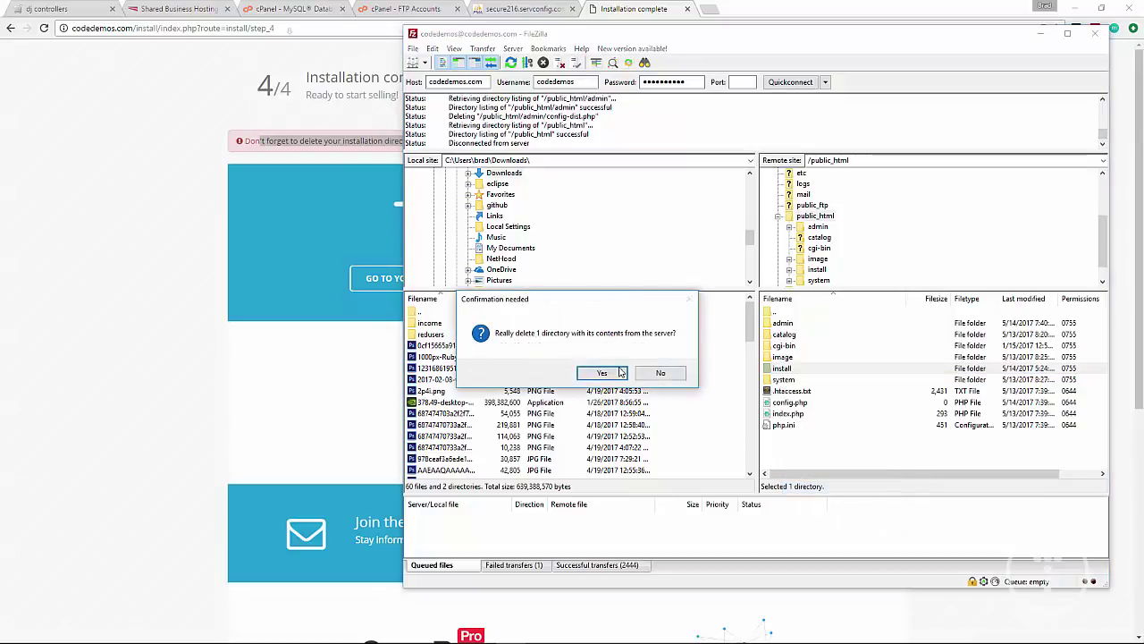
{"action": "left_click", "coordinate": [619, 372]}
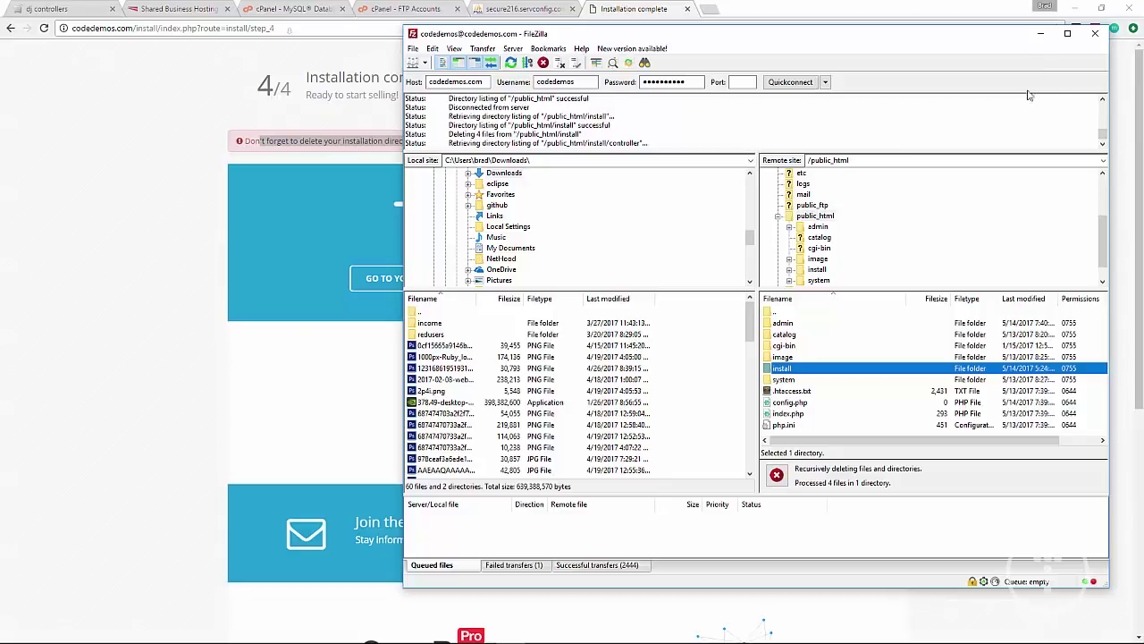
{"action": "left_click", "coordinate": [1041, 36]}
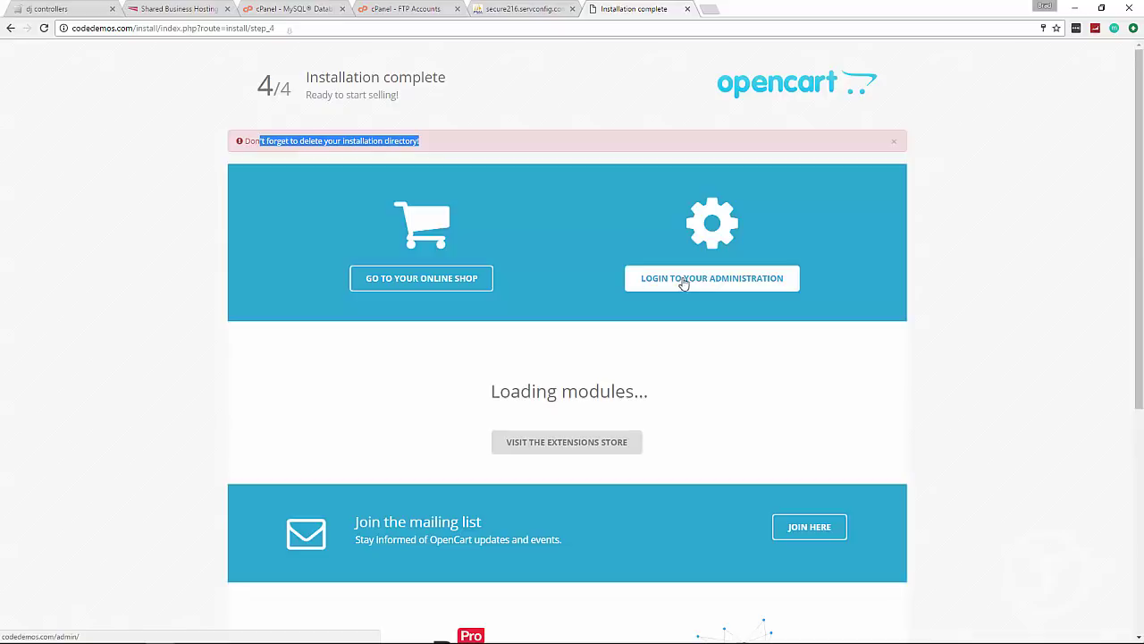
Step: Open the 'Your Store' storefront in a new tab, then the admin login link's menu
{"action": "right_click", "coordinate": [385, 279]}
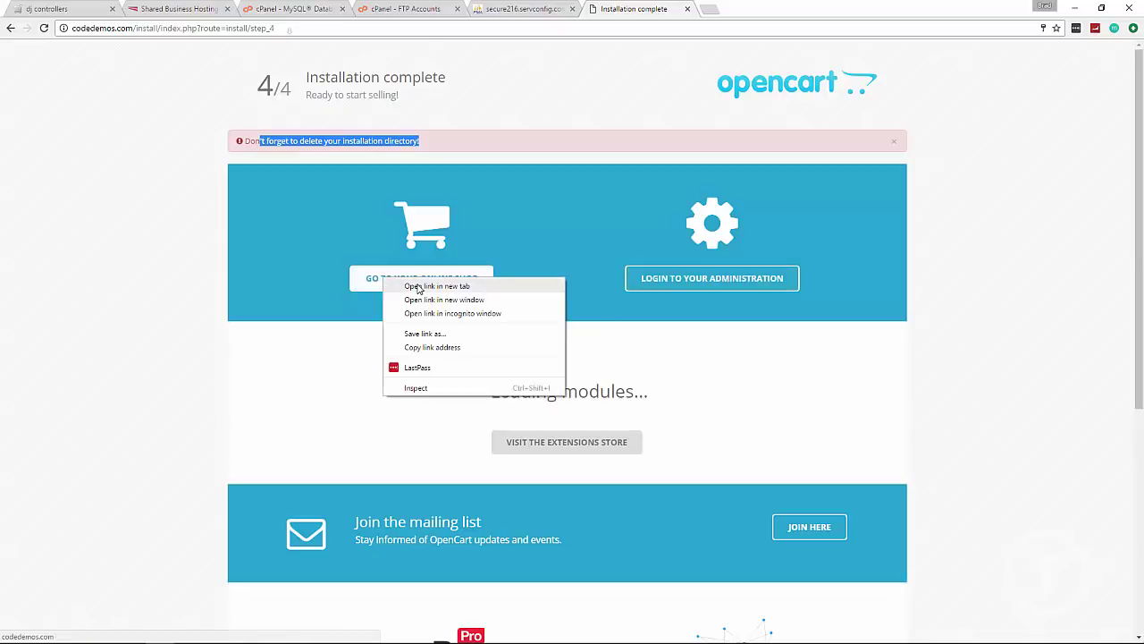
{"action": "left_click", "coordinate": [417, 286]}
{"action": "left_click", "coordinate": [726, 10]}
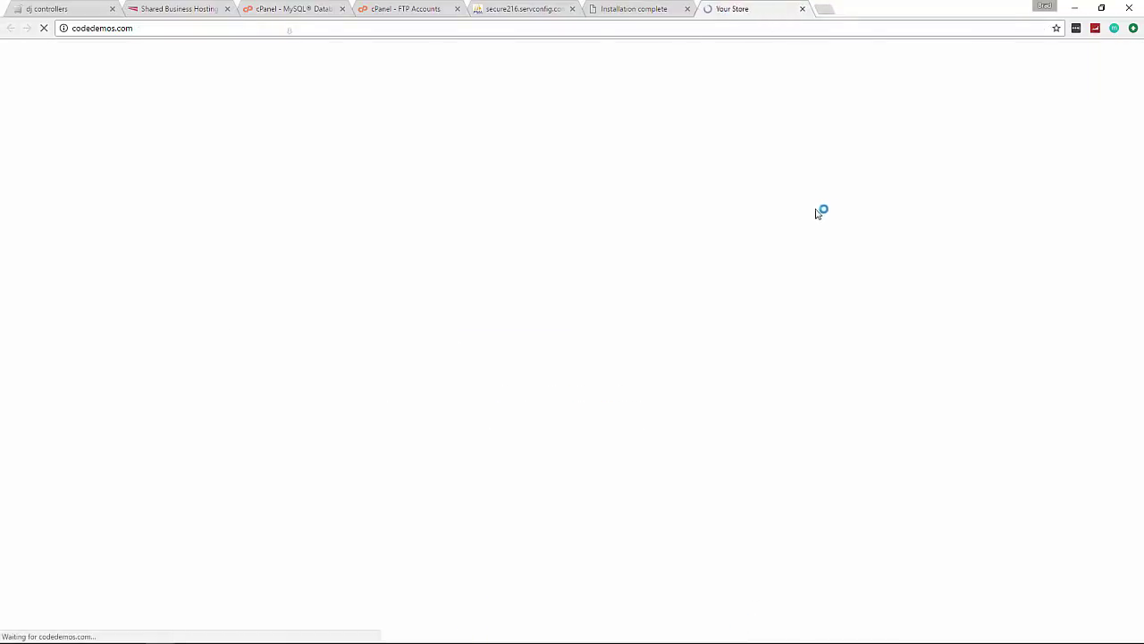
{"action": "scroll", "coordinate": [799, 360], "scroll_direction": "down", "scroll_amount": 3}
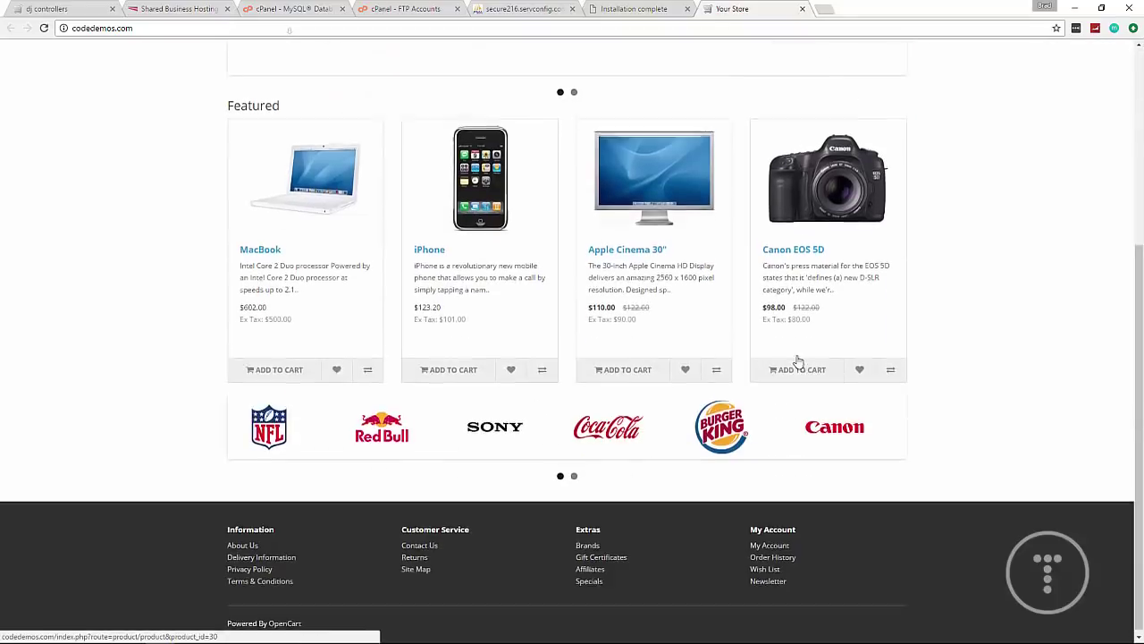
{"action": "scroll", "coordinate": [798, 360], "scroll_direction": "up", "scroll_amount": 3}
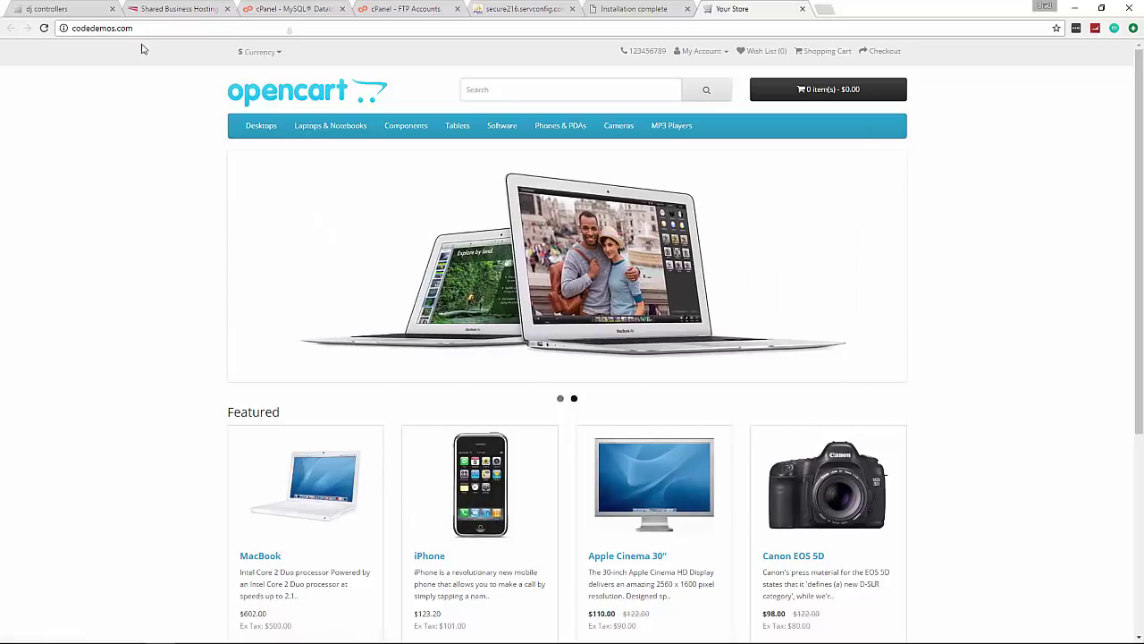
{"action": "left_click", "coordinate": [93, 26]}
{"action": "left_click", "coordinate": [651, 10]}
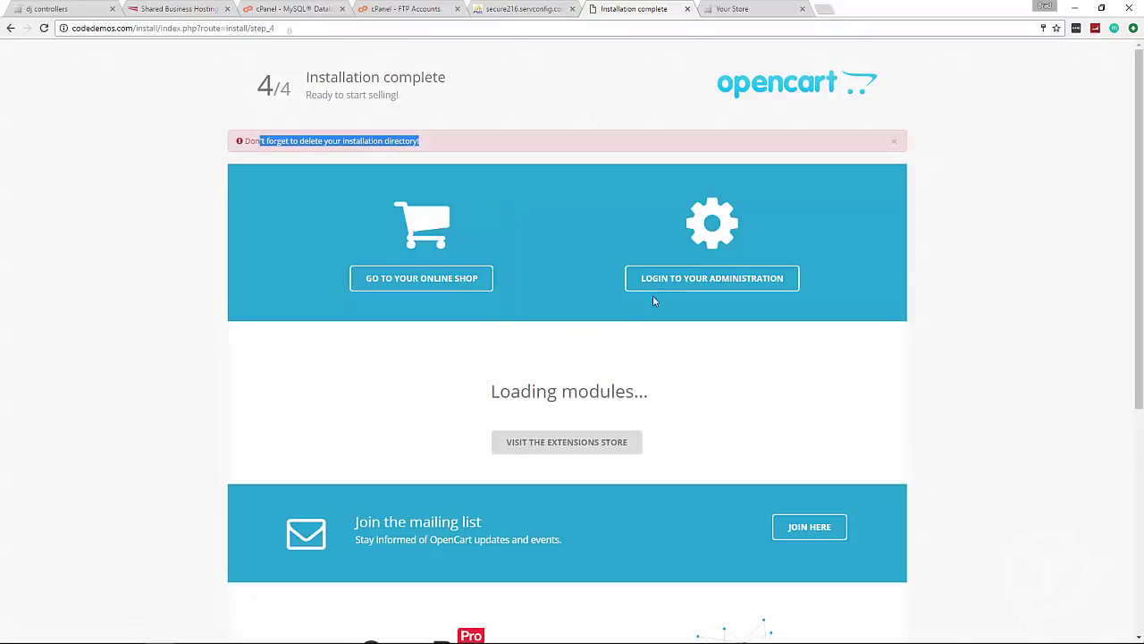
{"action": "right_click", "coordinate": [677, 277]}
Step: Sign into the OpenCart admin with the administrator credentials and note the install-folder warning
{"action": "left_click", "coordinate": [697, 283]}
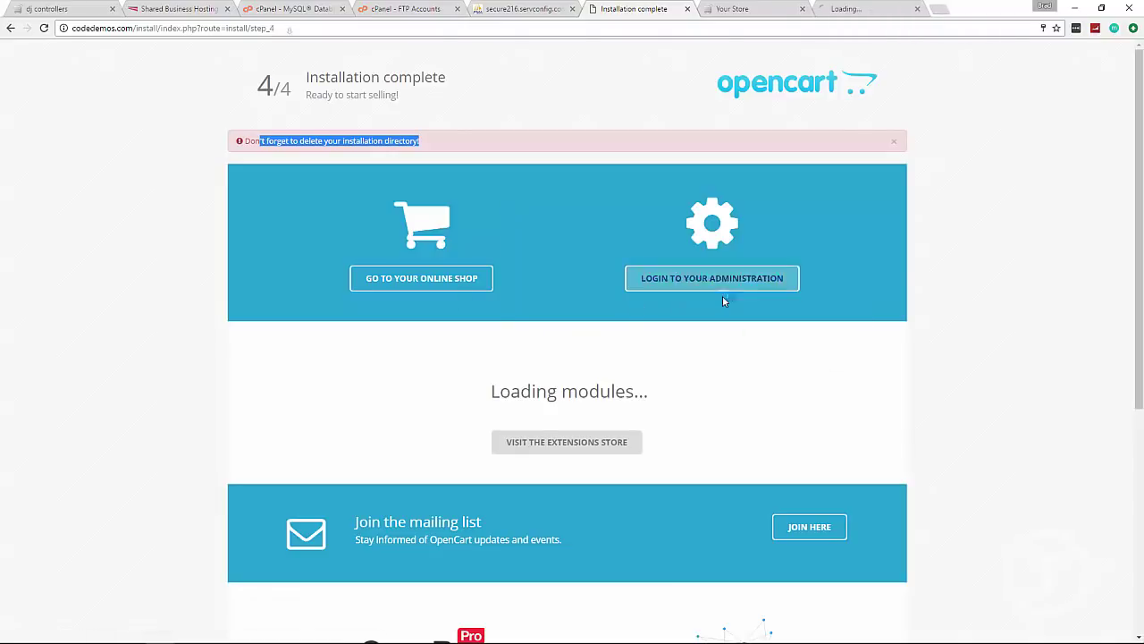
{"action": "left_click", "coordinate": [854, 9]}
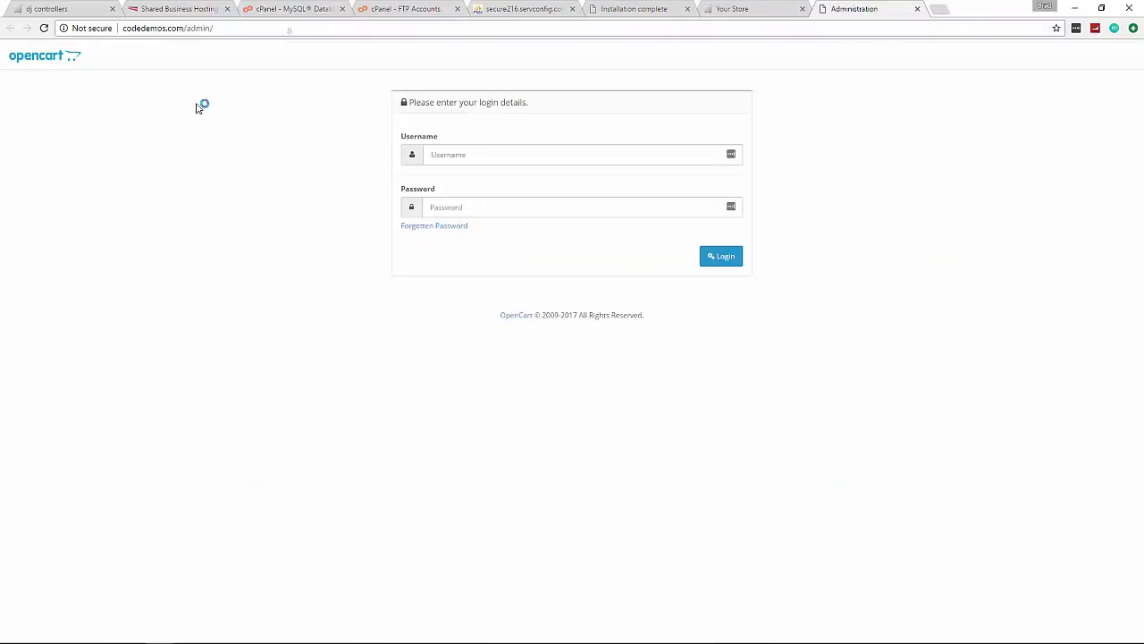
{"action": "left_click_drag", "start_coordinate": [123, 28], "coordinate": [227, 28]}
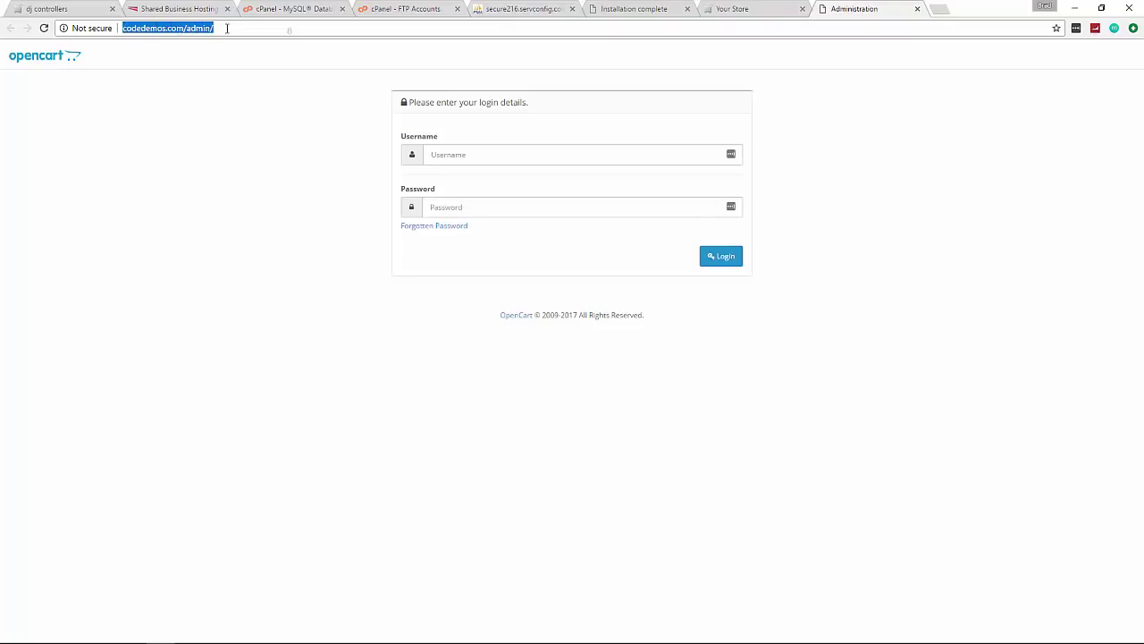
{"action": "left_click", "coordinate": [480, 157]}
{"action": "type", "text": "admin"}
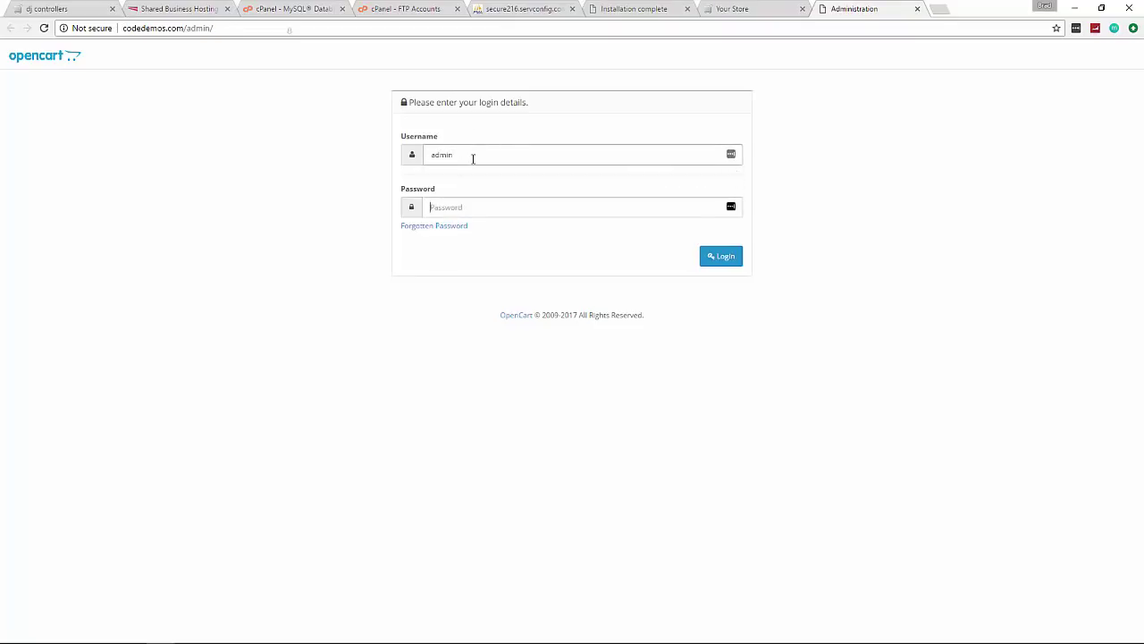
{"action": "key", "text": "Tab"}
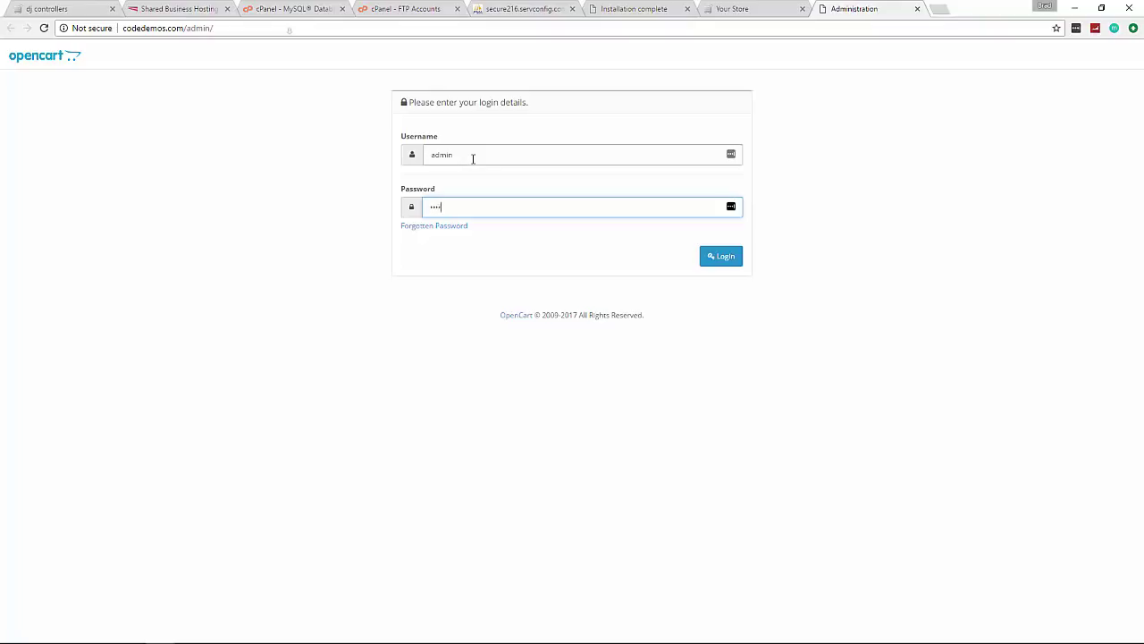
{"action": "key", "text": "Return"}
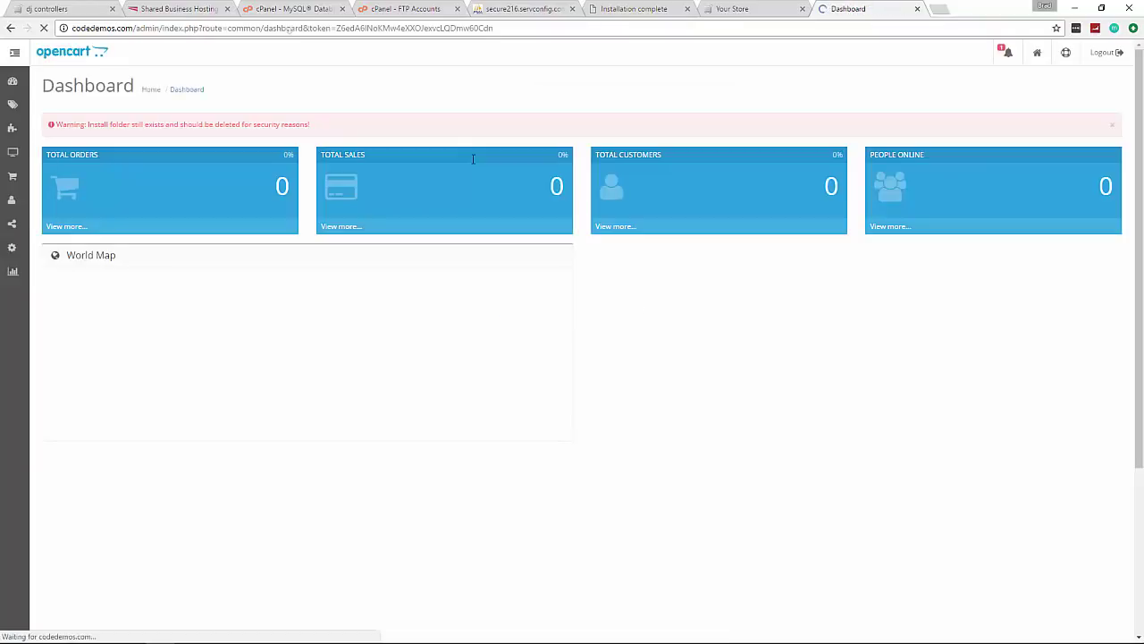
{"action": "left_click_drag", "start_coordinate": [86, 124], "coordinate": [297, 124]}
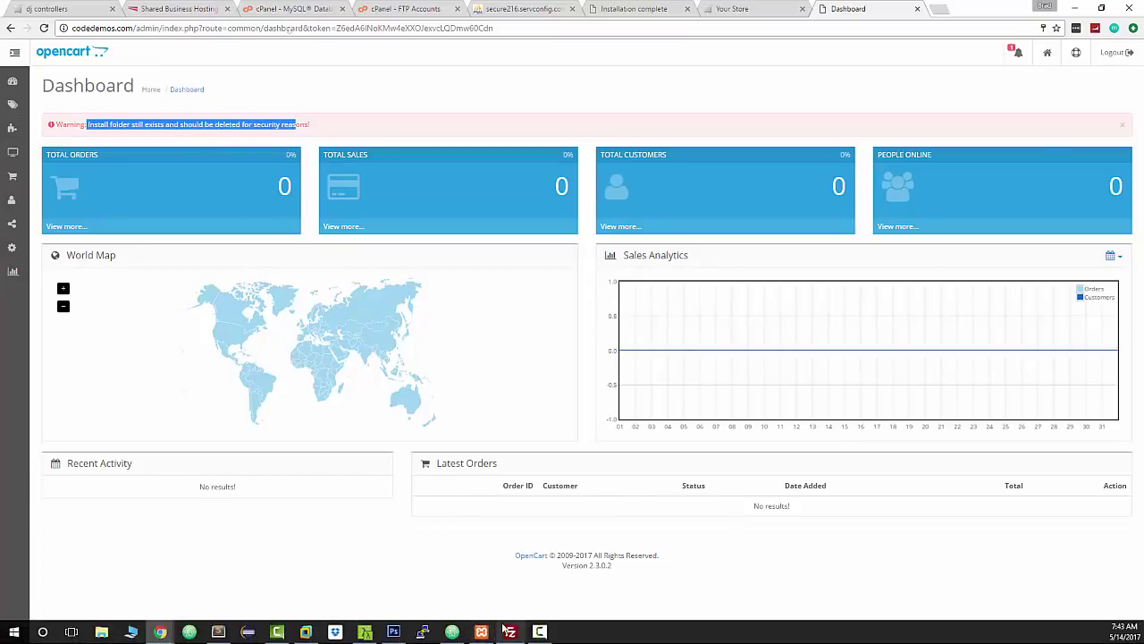
Step: Delete public_html/install in FileZilla, then reload the dashboard to clear the warning
{"action": "left_click", "coordinate": [511, 633]}
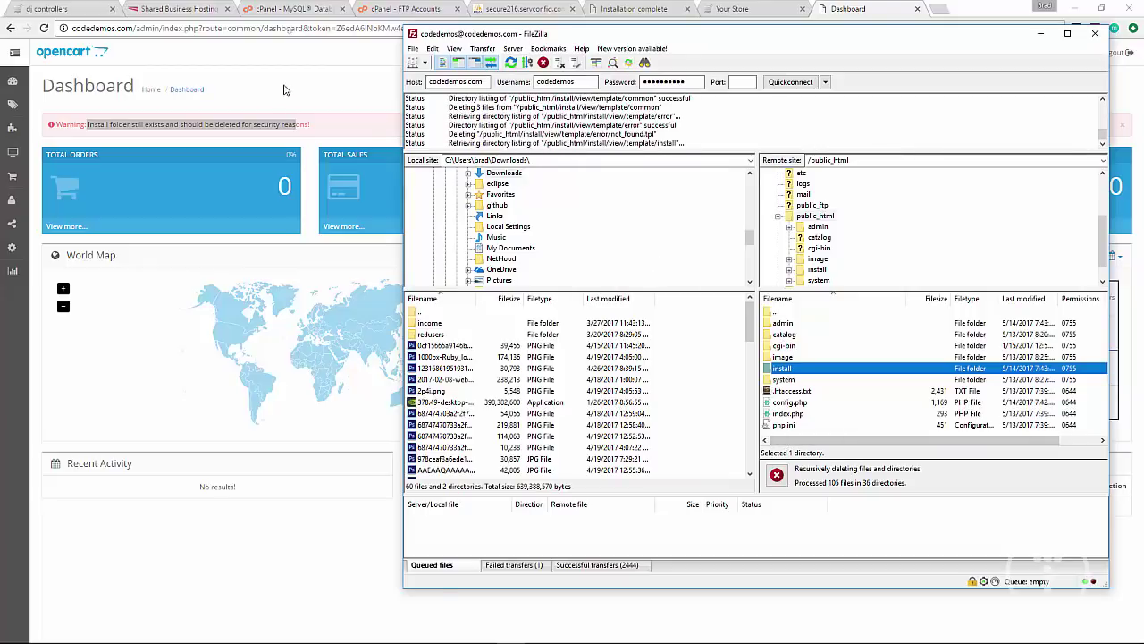
{"action": "left_click", "coordinate": [1043, 35]}
{"action": "left_click", "coordinate": [43, 27]}
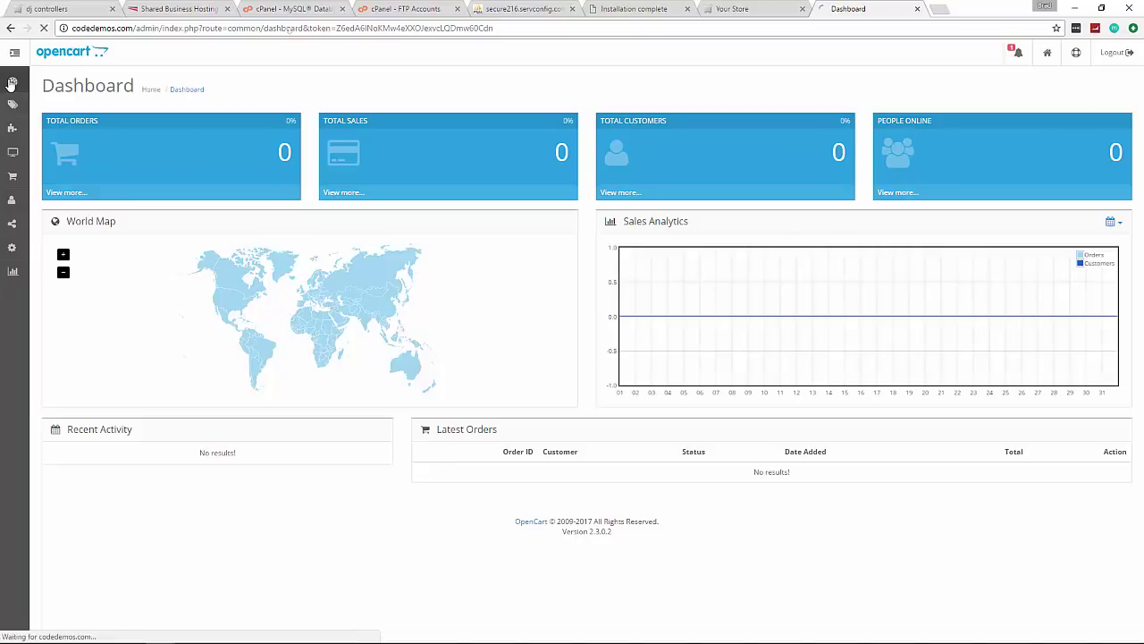
Step: Browse the demo product categories in Catalog > Categories
{"action": "mouse_move", "coordinate": [14, 186]}
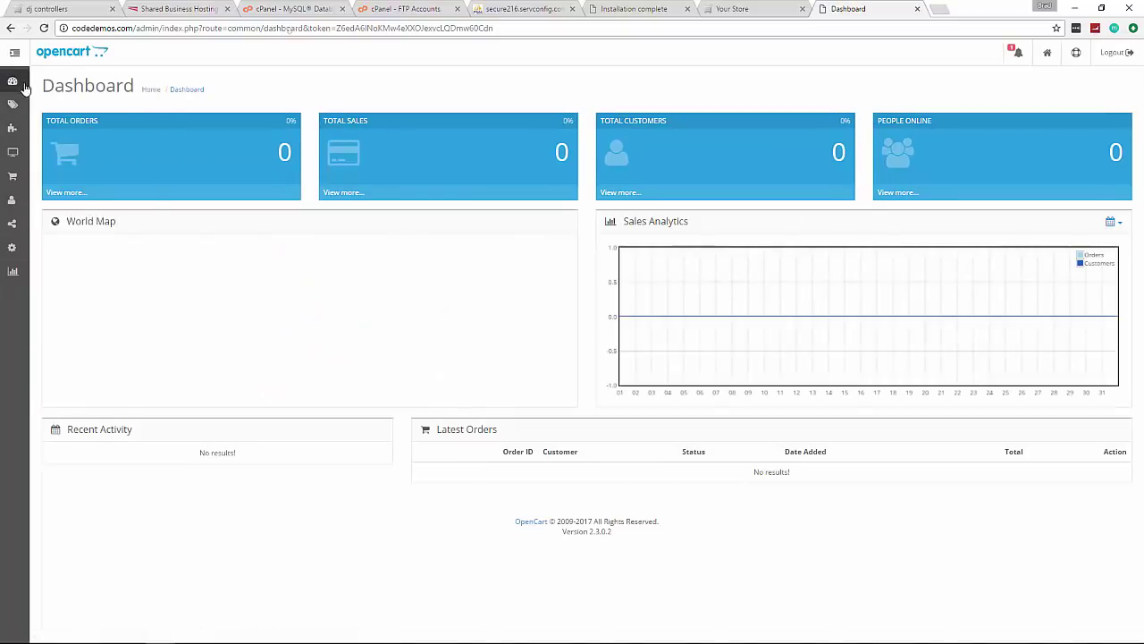
{"action": "mouse_move", "coordinate": [11, 105]}
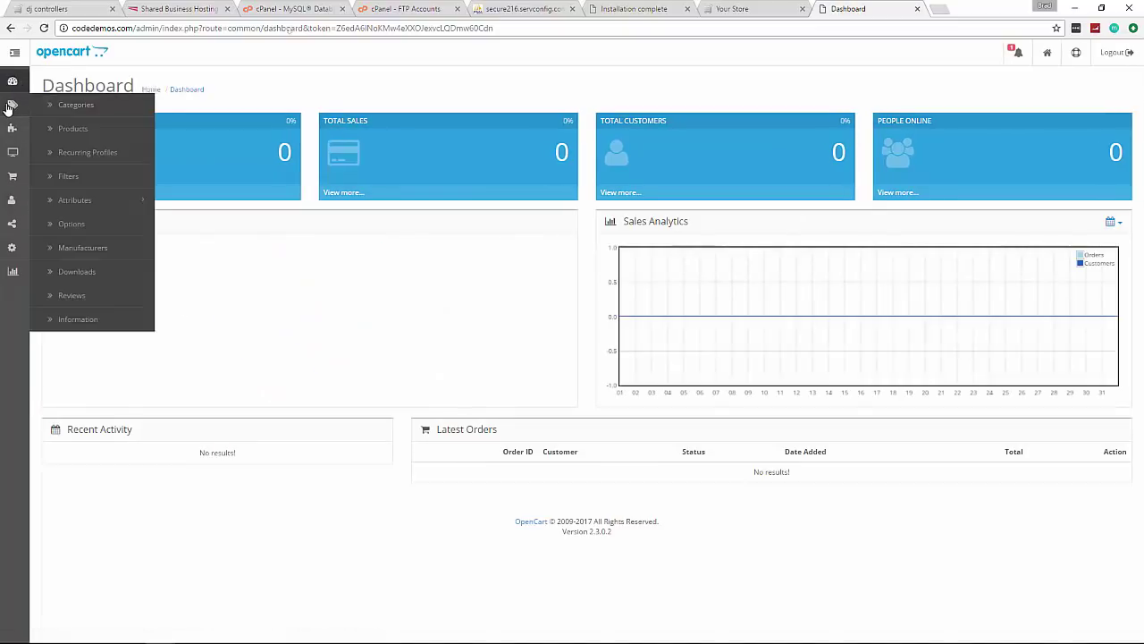
{"action": "left_click", "coordinate": [77, 106]}
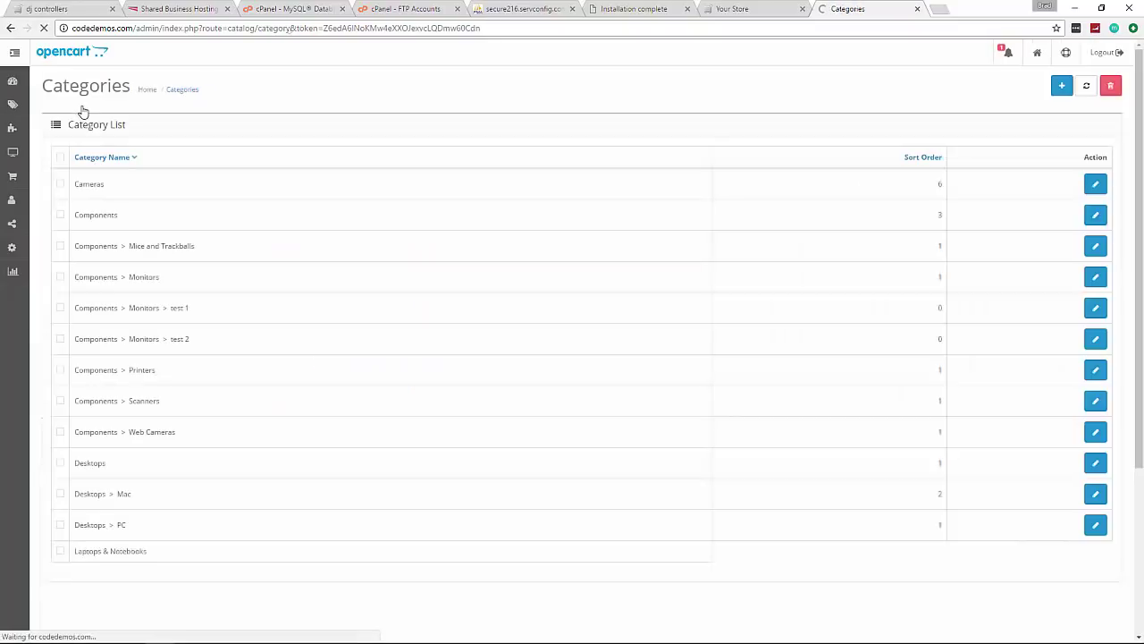
{"action": "scroll", "coordinate": [400, 600], "scroll_direction": "down", "scroll_amount": 1}
{"action": "scroll", "coordinate": [400, 600], "scroll_direction": "down", "scroll_amount": 5}
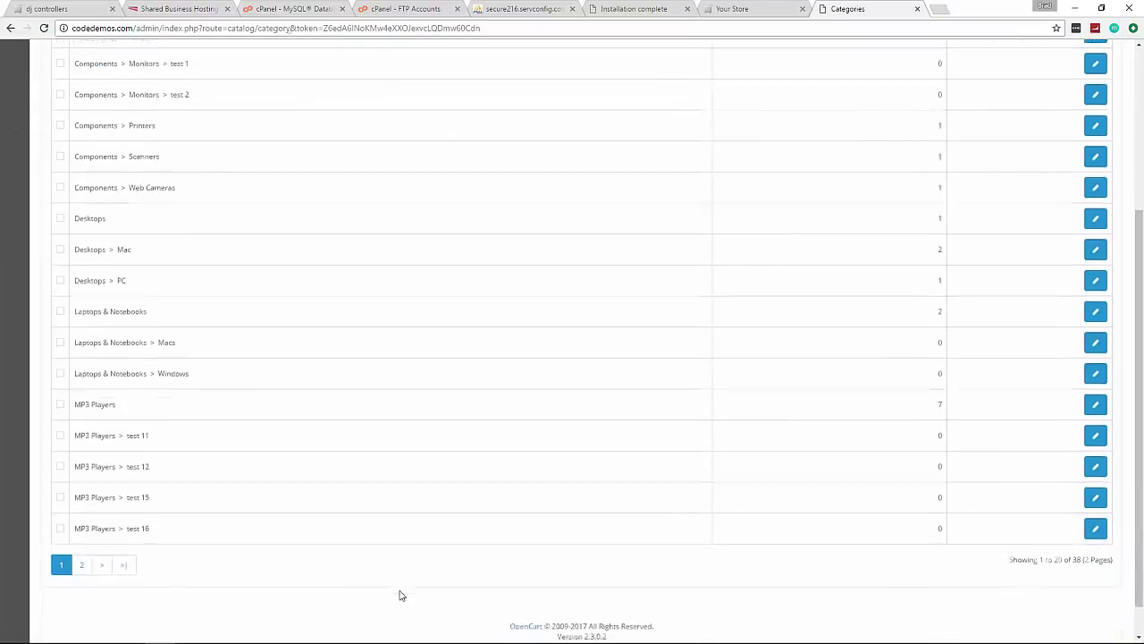
{"action": "scroll", "coordinate": [400, 597], "scroll_direction": "up", "scroll_amount": 6}
Step: Look through the demo products in Catalog > Products
{"action": "mouse_move", "coordinate": [14, 109]}
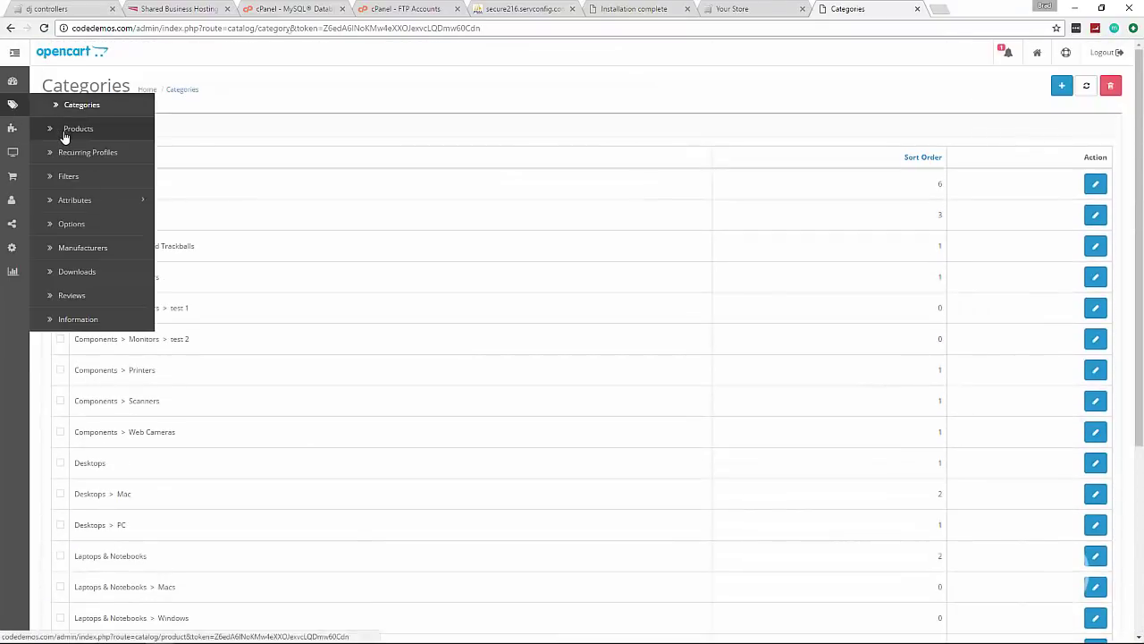
{"action": "left_click", "coordinate": [66, 132]}
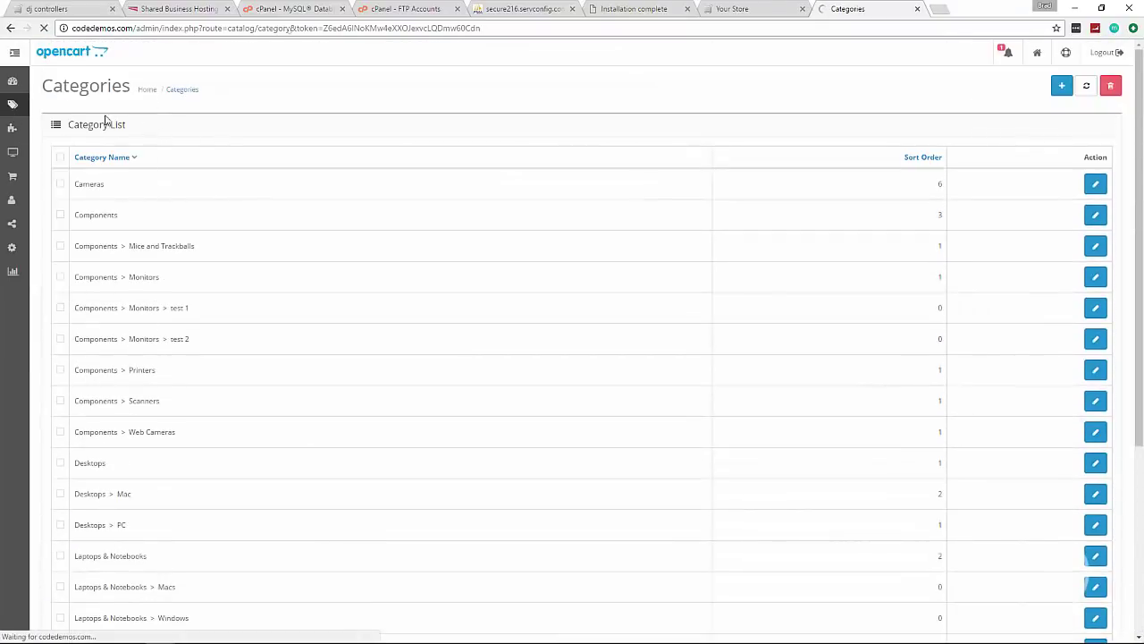
{"action": "mouse_move", "coordinate": [12, 128]}
{"action": "mouse_move", "coordinate": [13, 104]}
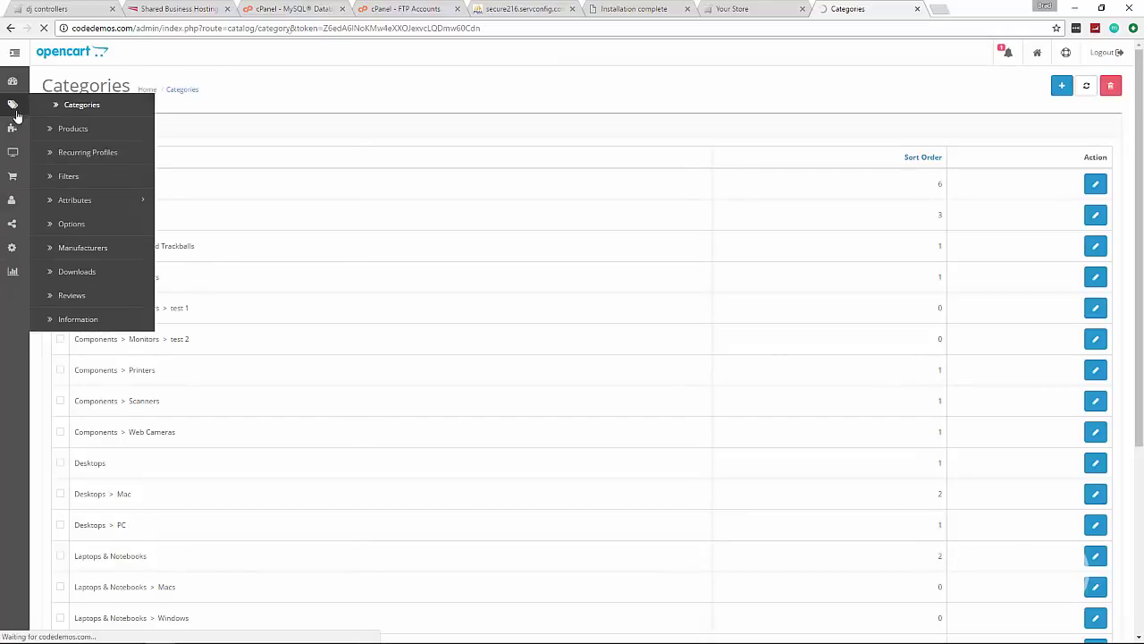
{"action": "left_click", "coordinate": [75, 134]}
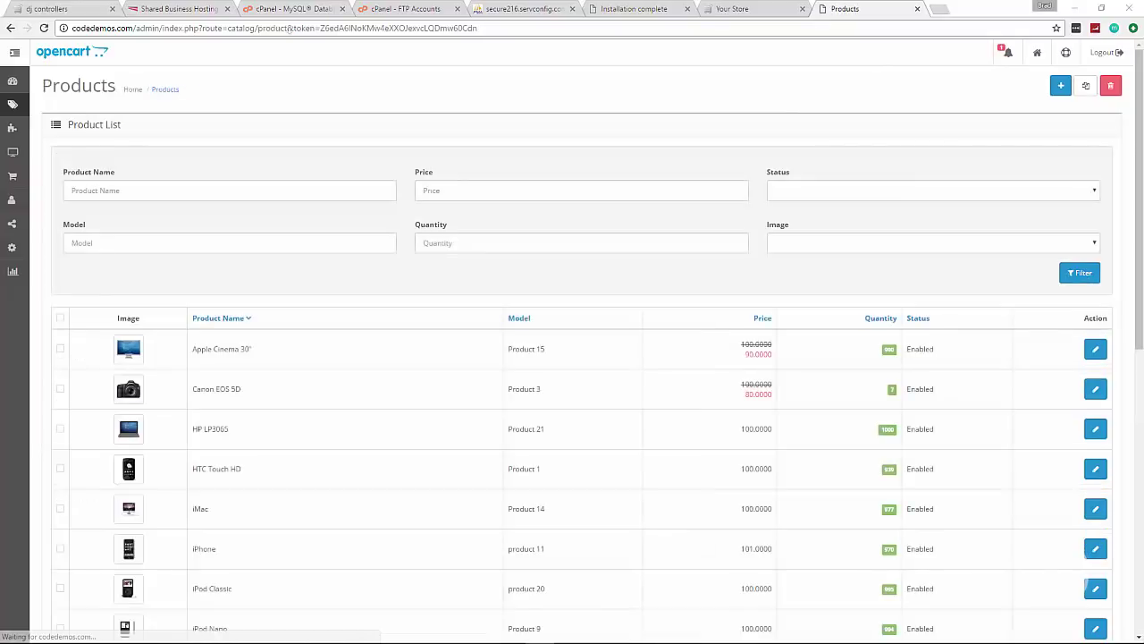
{"action": "scroll", "coordinate": [417, 403], "scroll_direction": "down", "scroll_amount": 5}
{"action": "scroll", "coordinate": [217, 434], "scroll_direction": "up", "scroll_amount": 2}
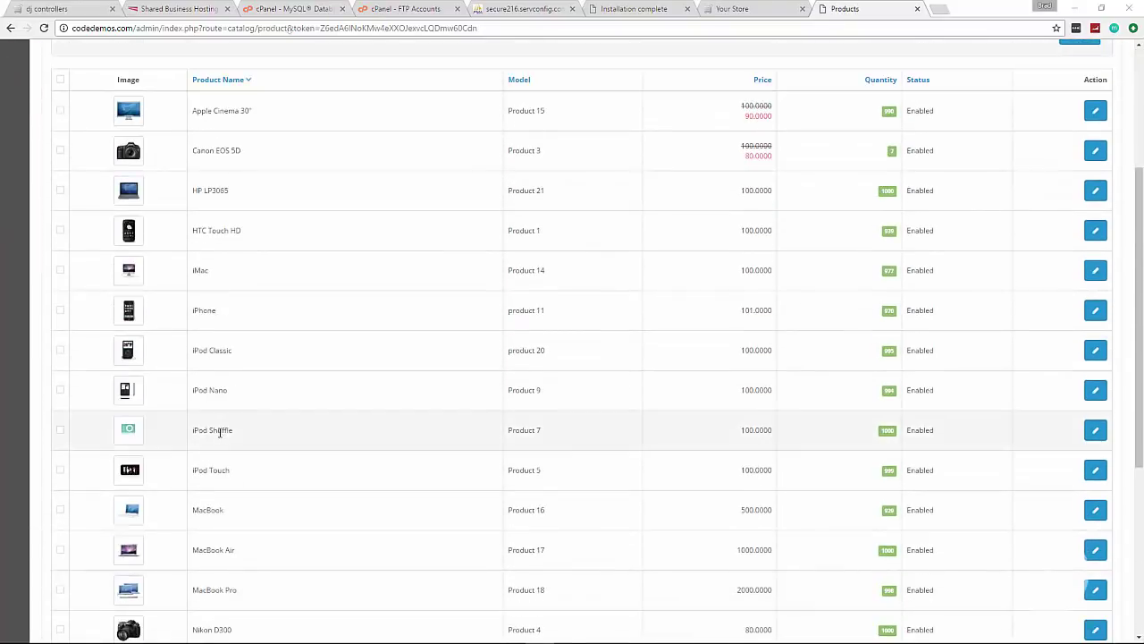
{"action": "scroll", "coordinate": [227, 437], "scroll_direction": "down", "scroll_amount": 4}
{"action": "scroll", "coordinate": [235, 442], "scroll_direction": "up", "scroll_amount": 6}
{"action": "scroll", "coordinate": [239, 444], "scroll_direction": "up", "scroll_amount": 1}
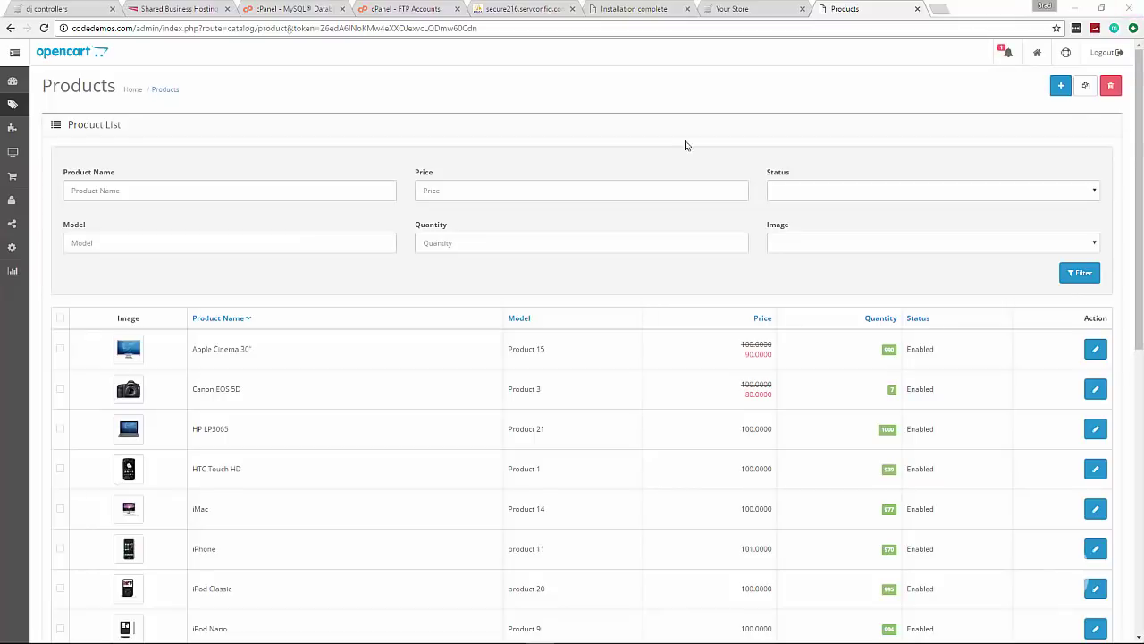
Step: Bring up the Catalog Attributes list with its 11 sample attributes
{"action": "mouse_move", "coordinate": [12, 105]}
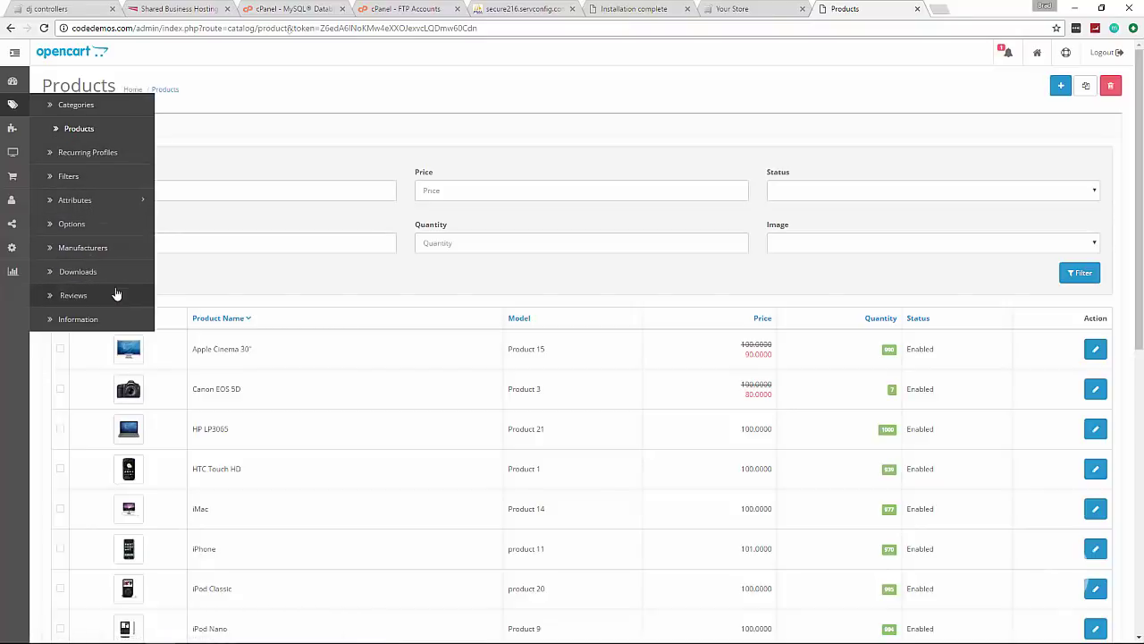
{"action": "left_click", "coordinate": [83, 205]}
{"action": "left_click", "coordinate": [87, 224]}
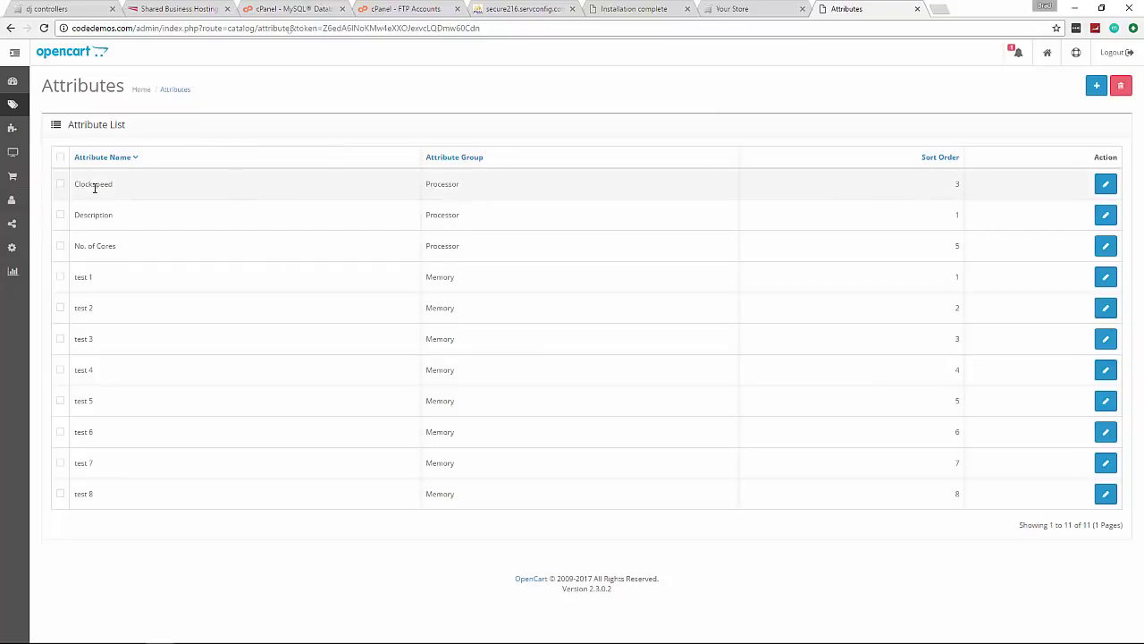
Step: Review the Clockspeed and No. of Cores attributes and attribute groups, then show Catalog Options
{"action": "left_click_drag", "start_coordinate": [75, 183], "coordinate": [120, 184]}
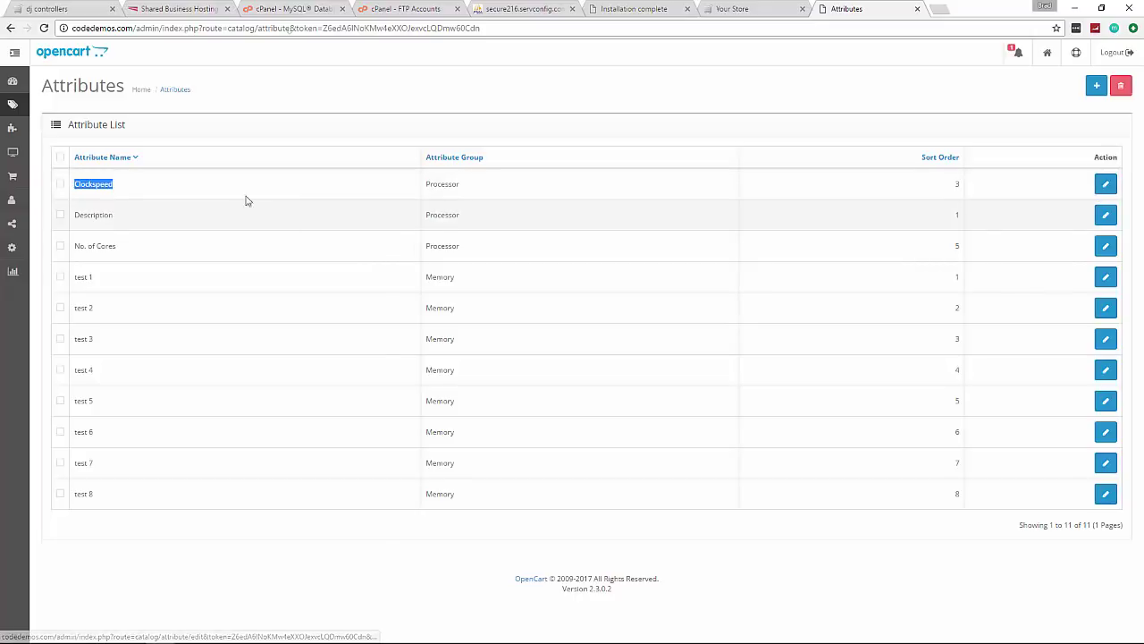
{"action": "left_click_drag", "start_coordinate": [79, 245], "coordinate": [425, 246]}
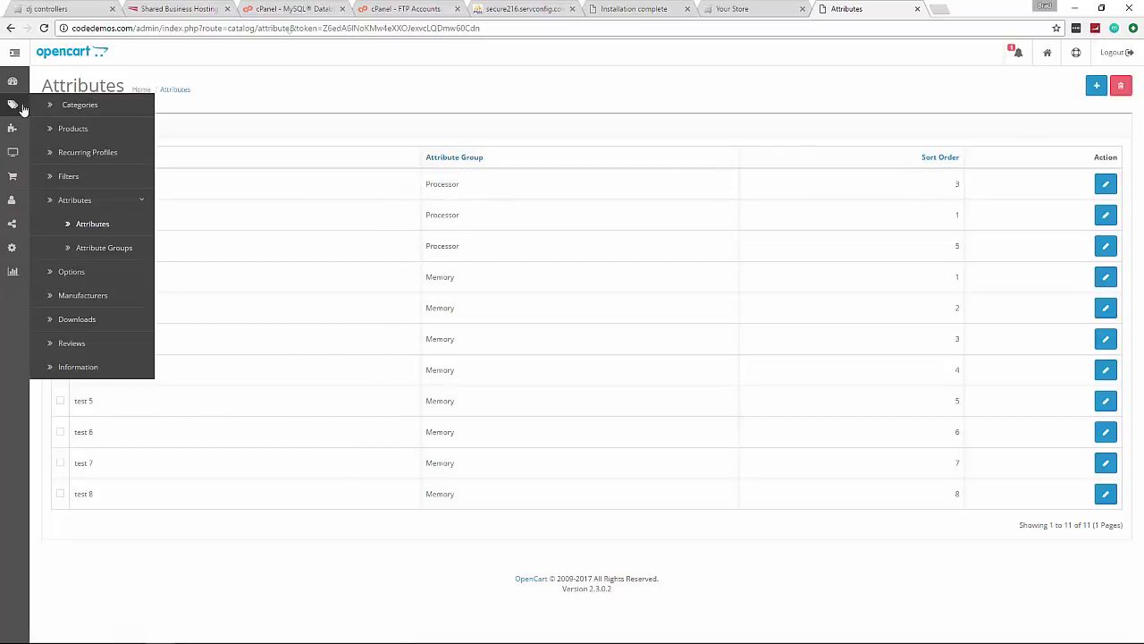
{"action": "left_click", "coordinate": [93, 249]}
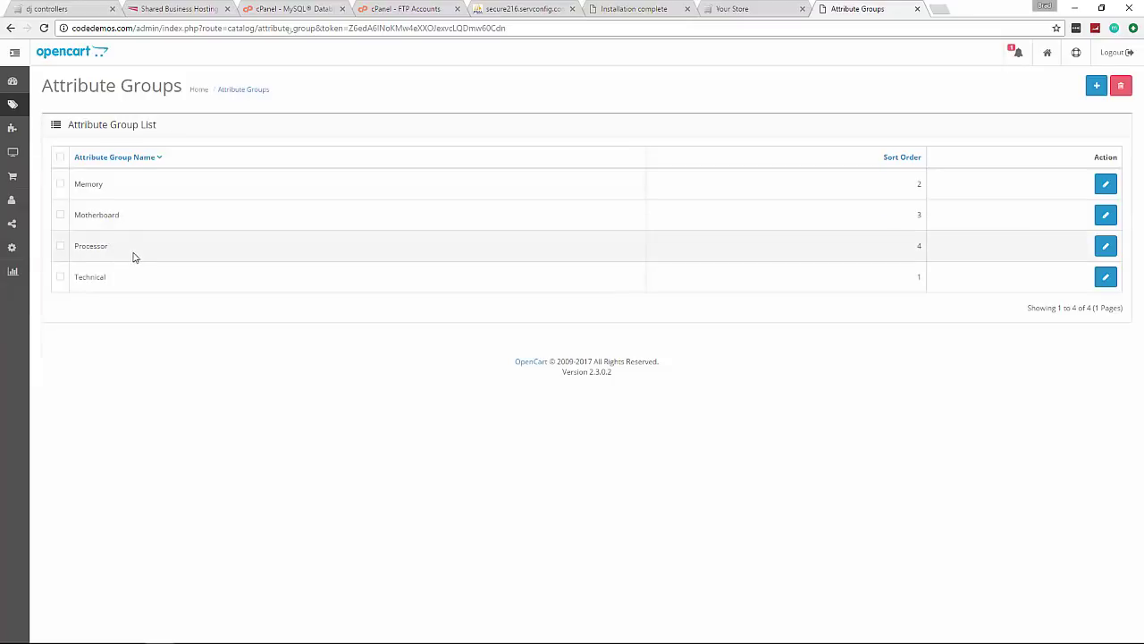
{"action": "mouse_move", "coordinate": [12, 105]}
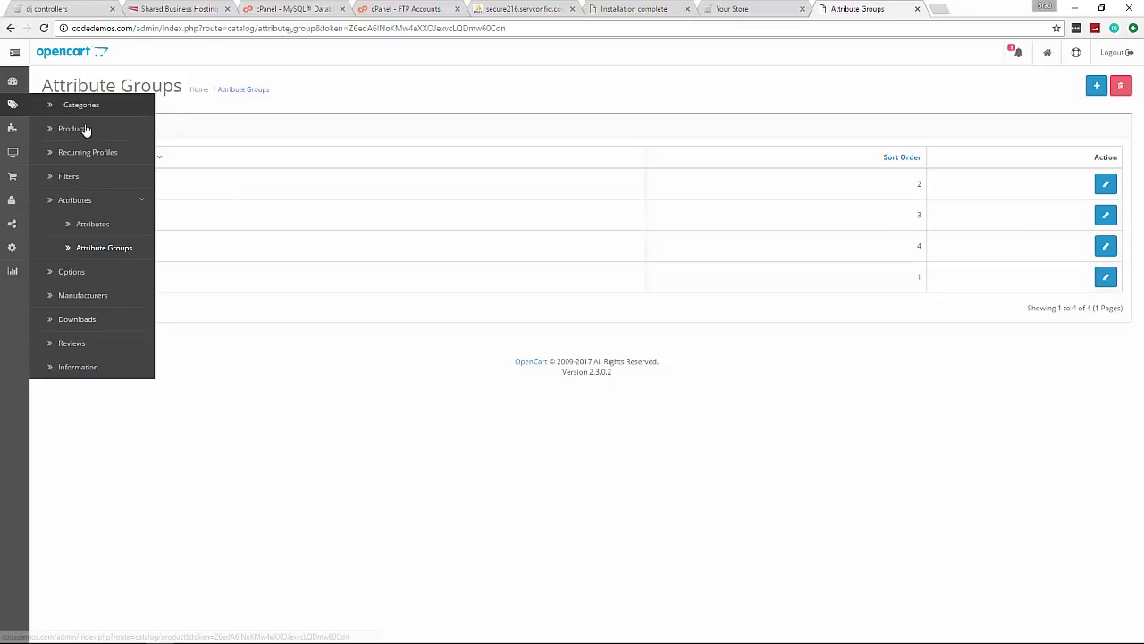
{"action": "left_click", "coordinate": [77, 272]}
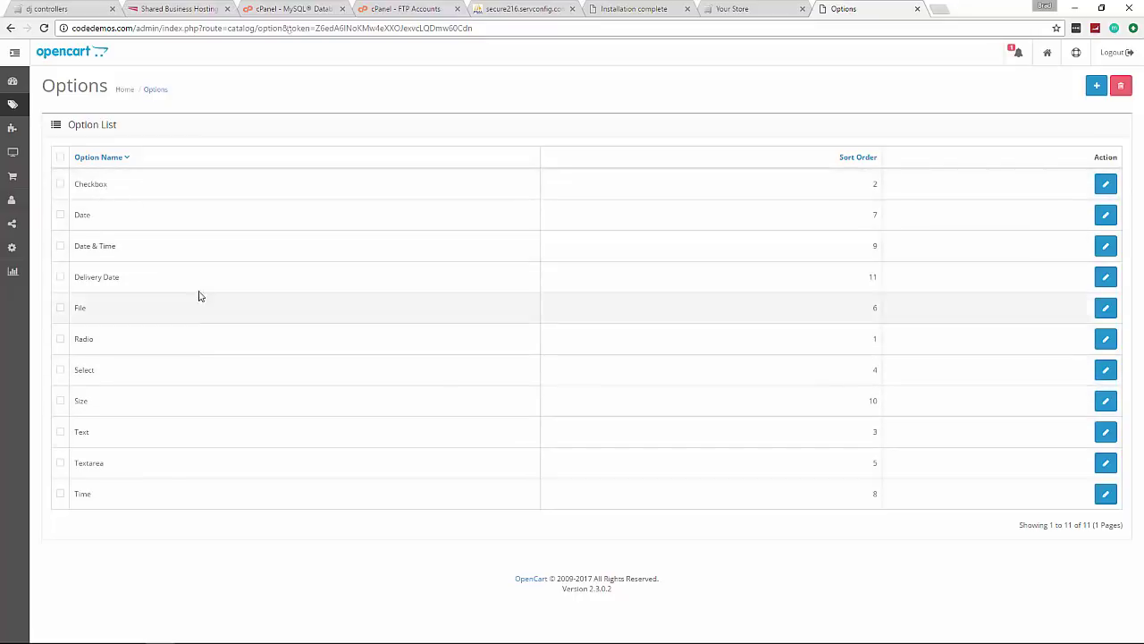
{"action": "left_click", "coordinate": [774, 14]}
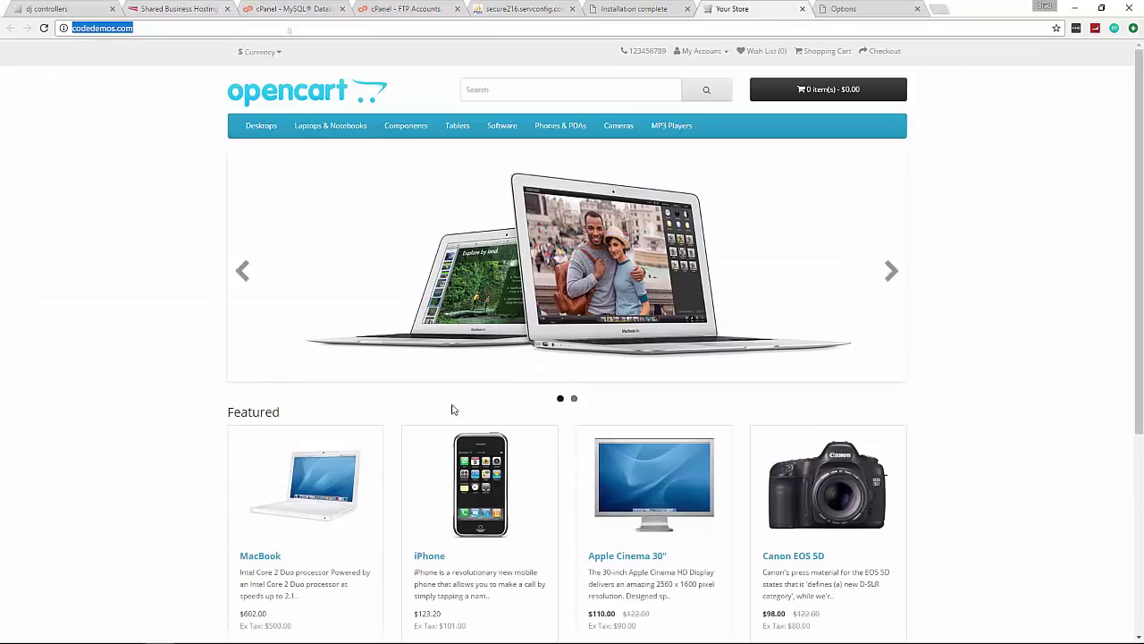
{"action": "scroll", "coordinate": [453, 406], "scroll_direction": "down", "scroll_amount": 4}
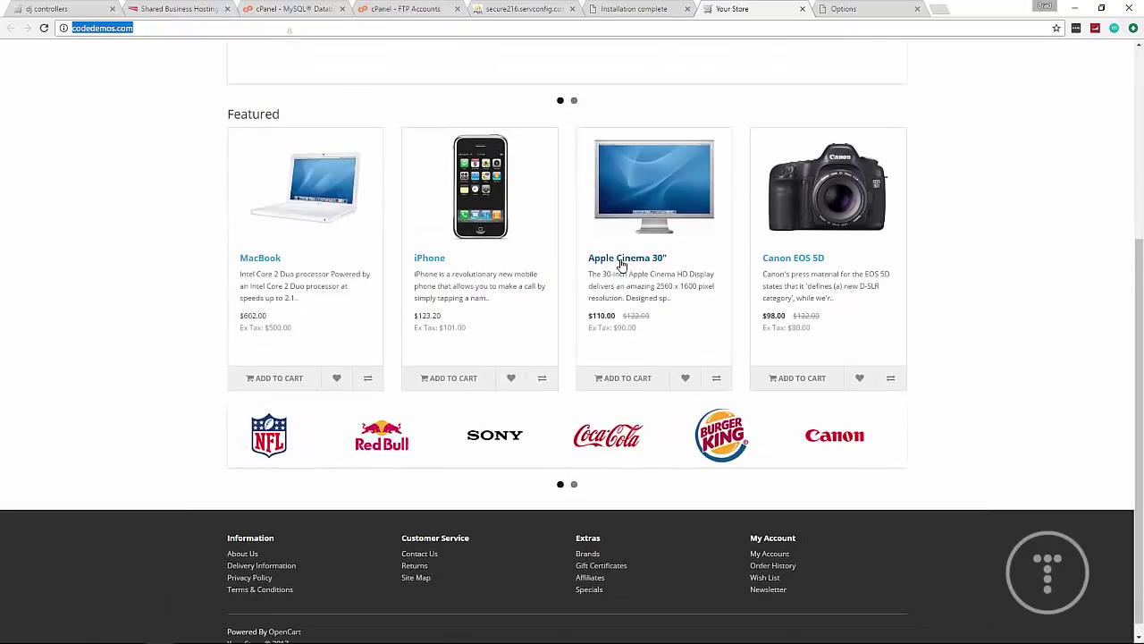
{"action": "left_click", "coordinate": [621, 259]}
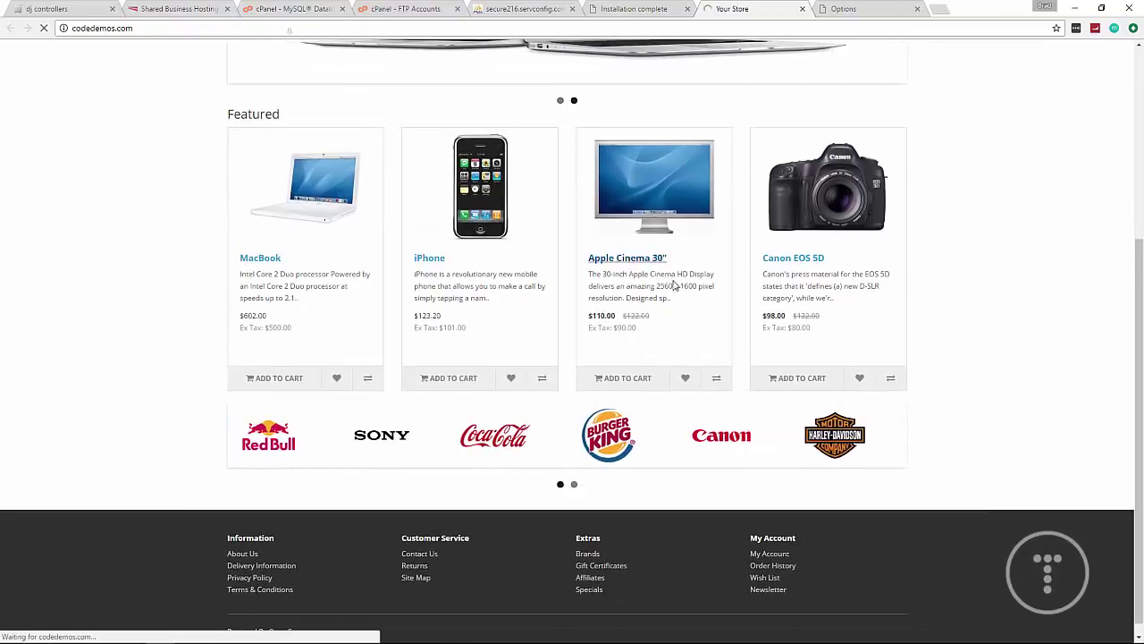
{"action": "scroll", "coordinate": [650, 264], "scroll_direction": "down", "scroll_amount": 3}
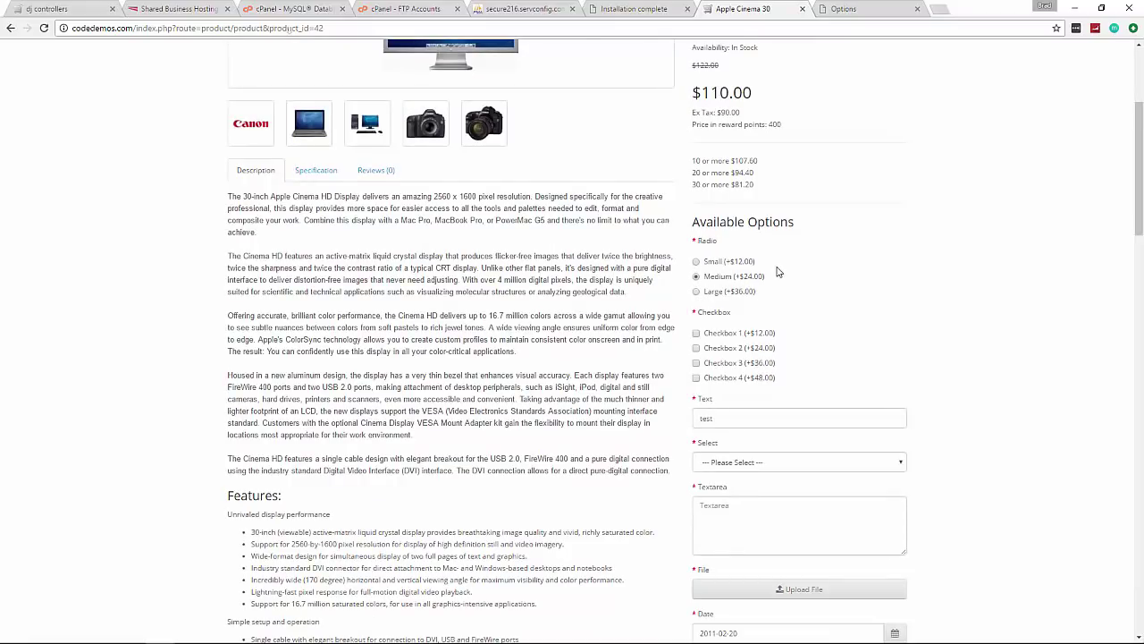
{"action": "scroll", "coordinate": [775, 279], "scroll_direction": "up", "scroll_amount": 2}
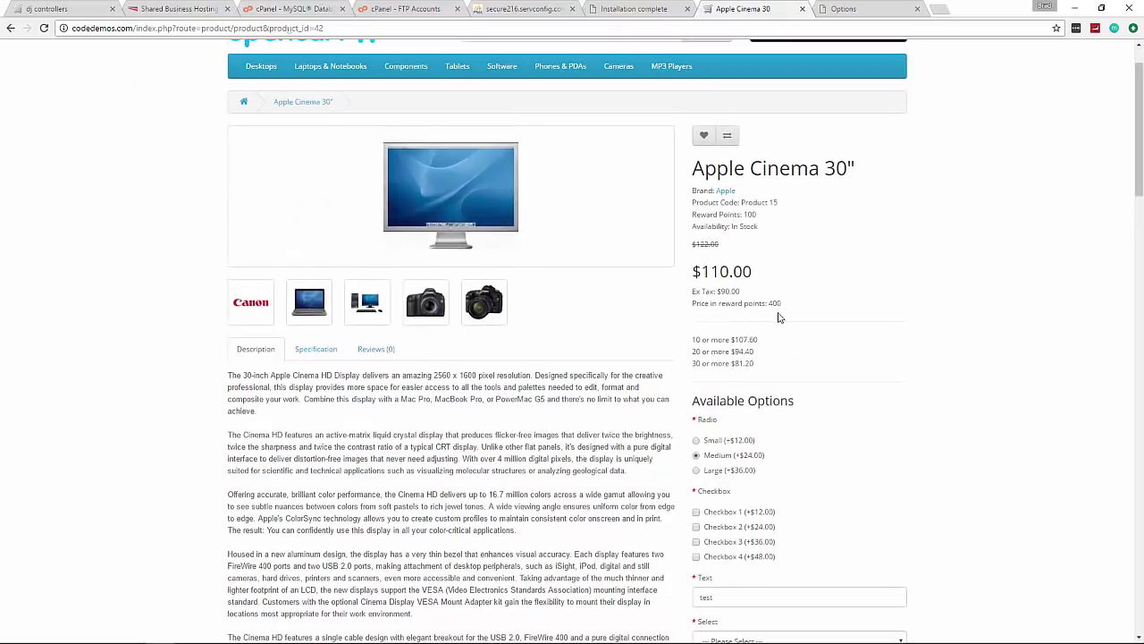
{"action": "scroll", "coordinate": [778, 316], "scroll_direction": "down", "scroll_amount": 2}
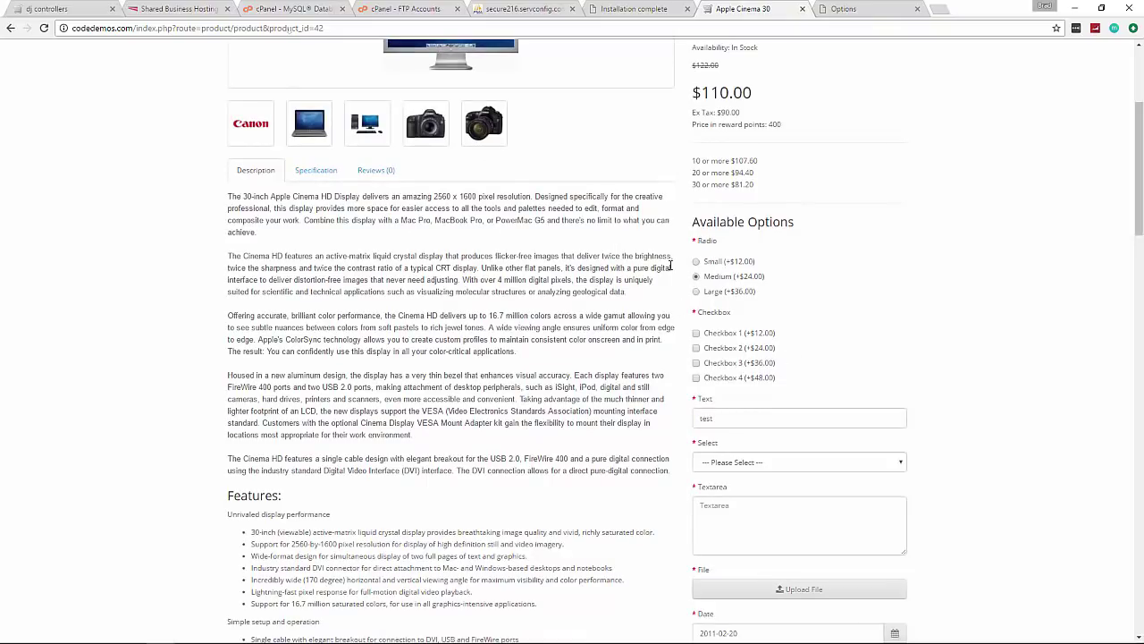
{"action": "scroll", "coordinate": [617, 304], "scroll_direction": "down", "scroll_amount": 1}
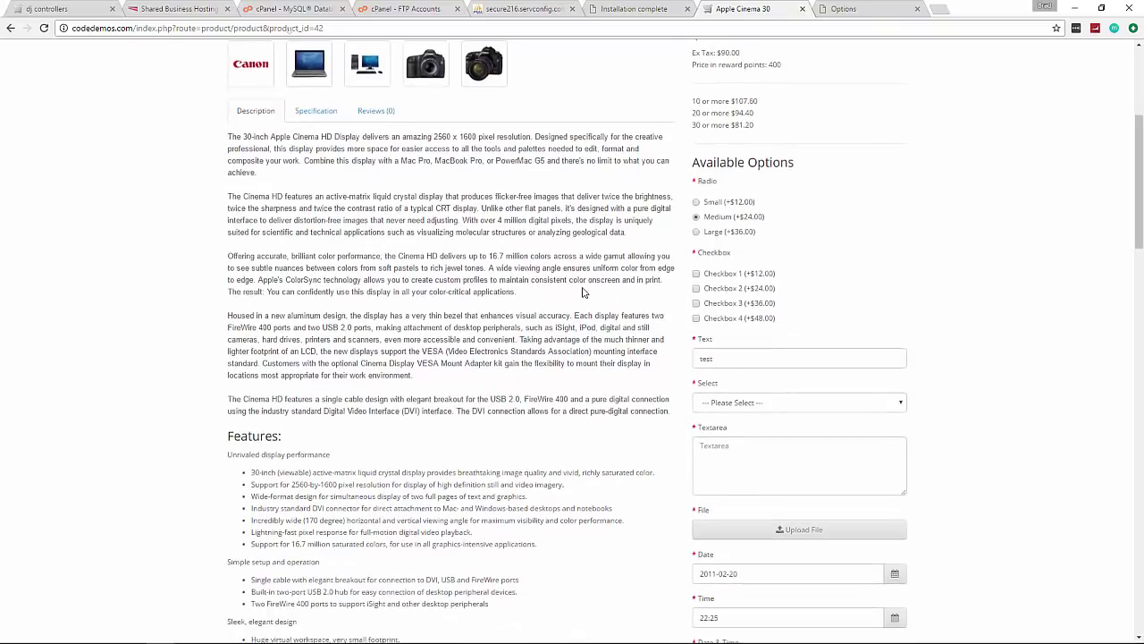
{"action": "scroll", "coordinate": [582, 292], "scroll_direction": "up", "scroll_amount": 2}
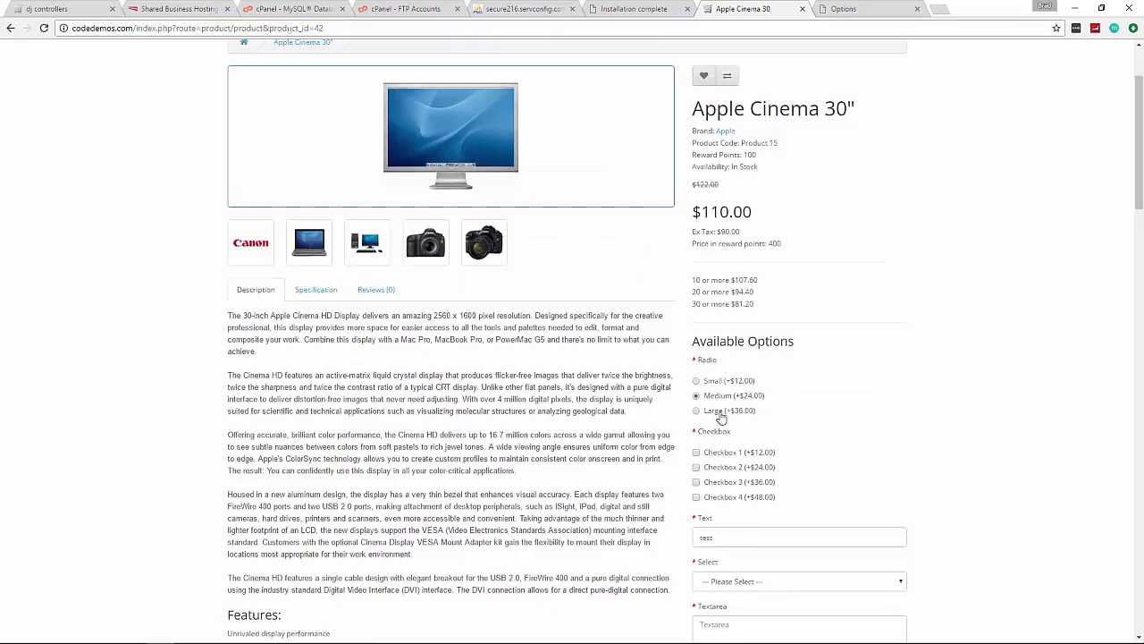
{"action": "scroll", "coordinate": [756, 509], "scroll_direction": "down", "scroll_amount": 3}
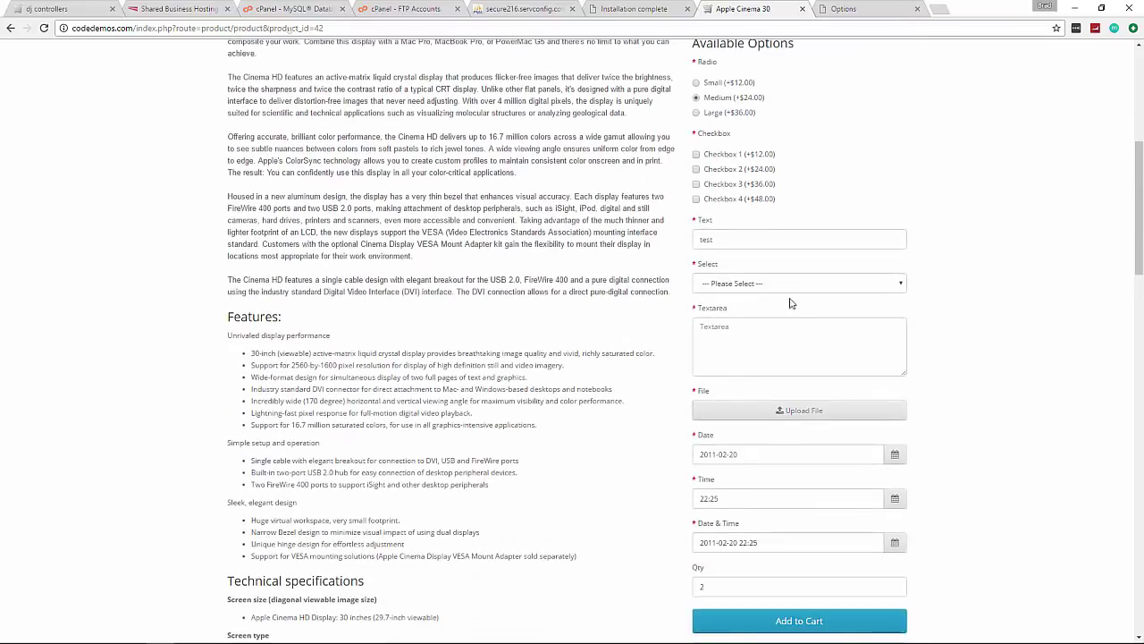
{"action": "scroll", "coordinate": [826, 404], "scroll_direction": "down", "scroll_amount": 2}
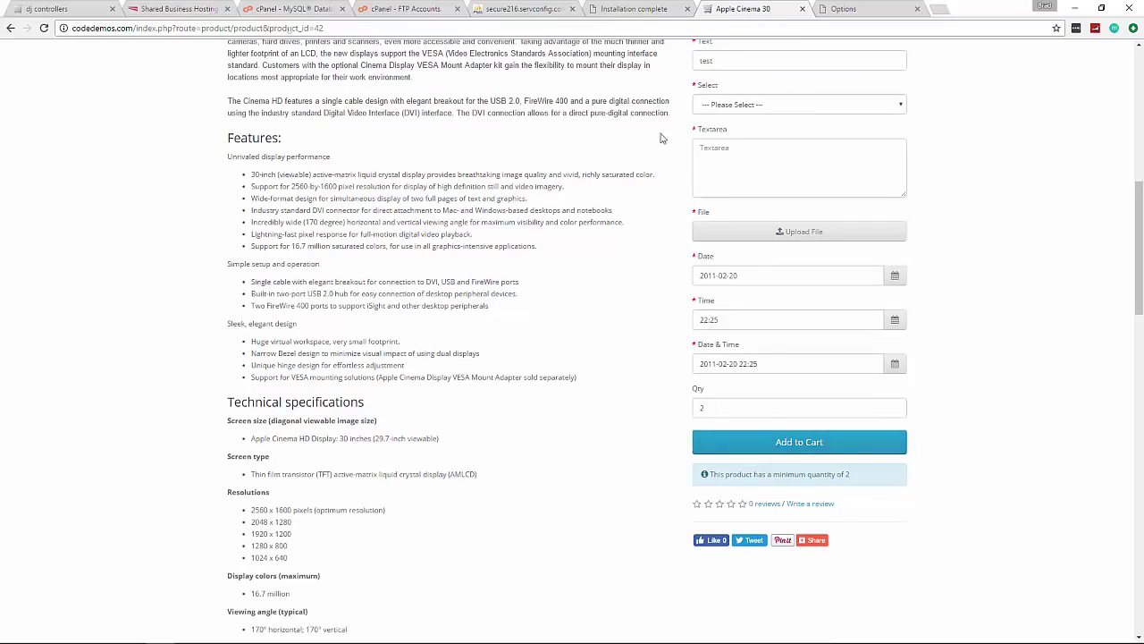
{"action": "scroll", "coordinate": [986, 378], "scroll_direction": "up", "scroll_amount": 1}
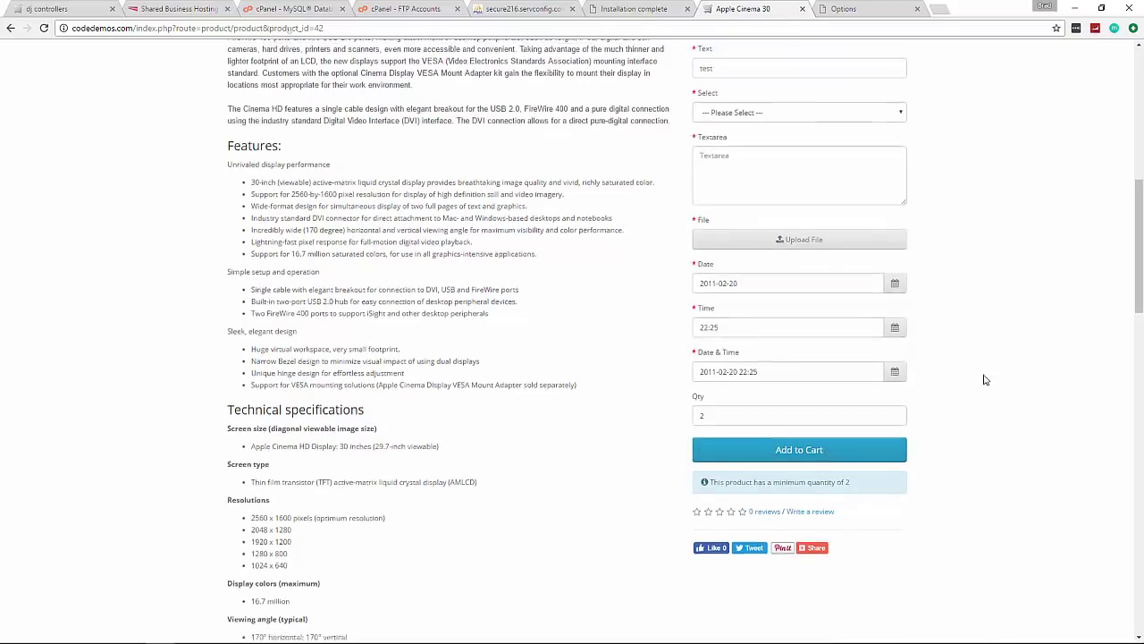
{"action": "scroll", "coordinate": [986, 378], "scroll_direction": "down", "scroll_amount": 3}
{"action": "scroll", "coordinate": [986, 378], "scroll_direction": "up", "scroll_amount": 3}
{"action": "scroll", "coordinate": [986, 378], "scroll_direction": "up", "scroll_amount": 5}
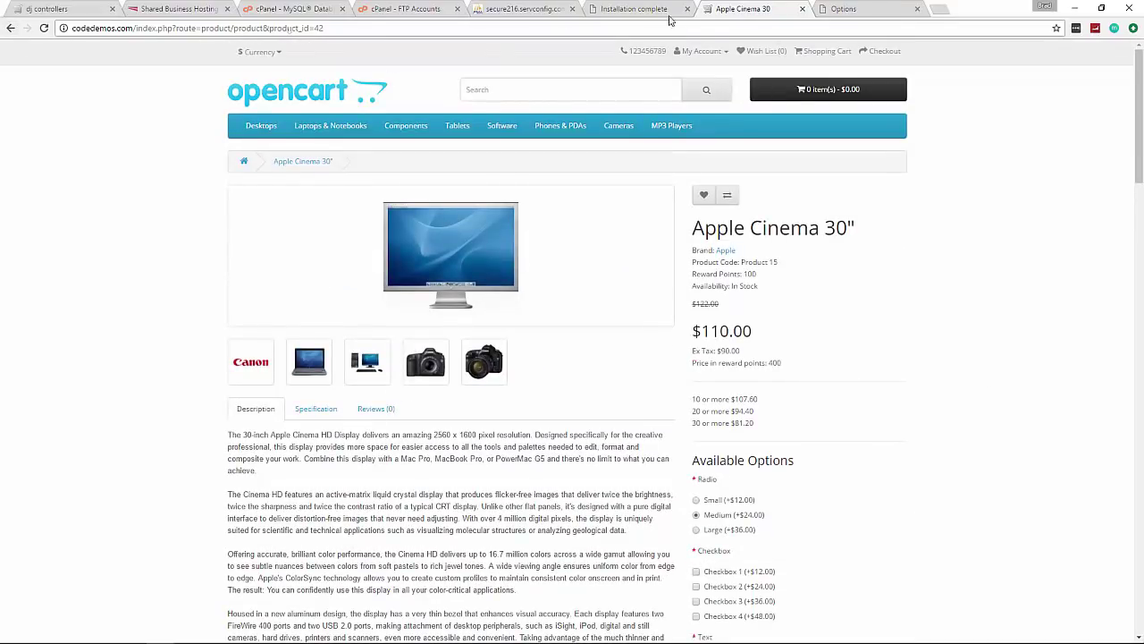
{"action": "left_click", "coordinate": [843, 9]}
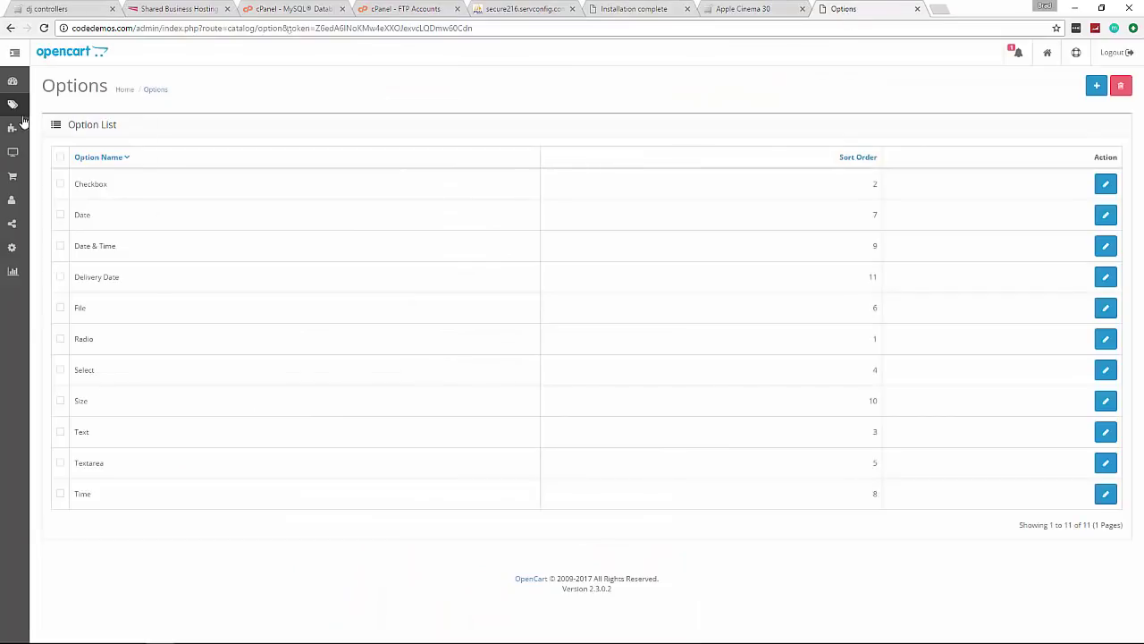
Step: Check the manufacturers list and cycle through the storefront home page's brand logo carousel
{"action": "mouse_move", "coordinate": [17, 107]}
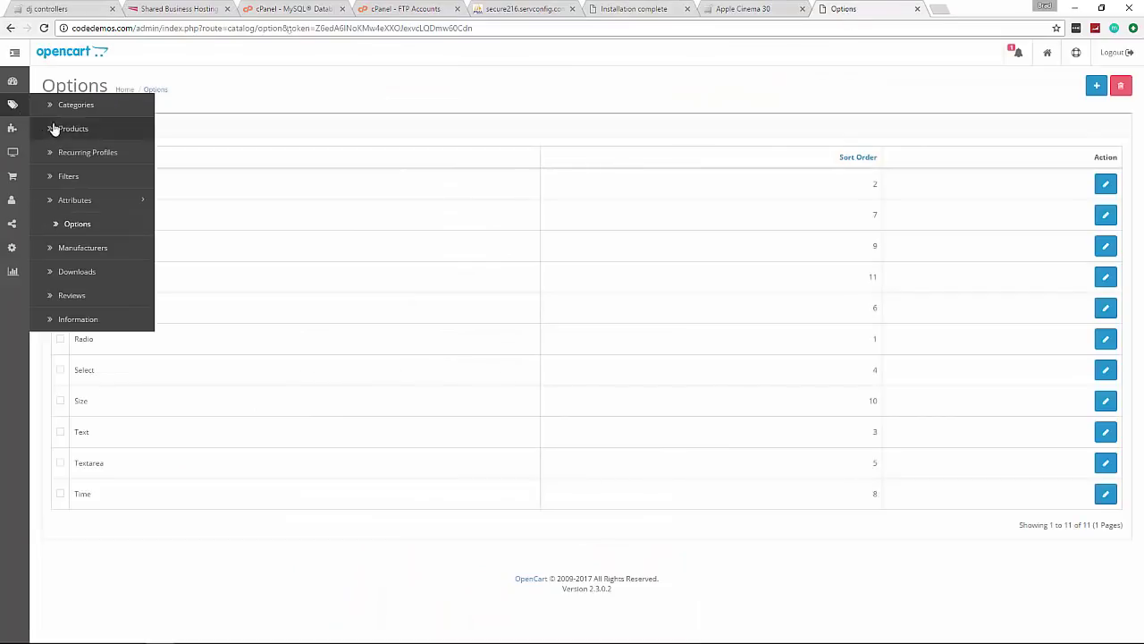
{"action": "left_click", "coordinate": [83, 250]}
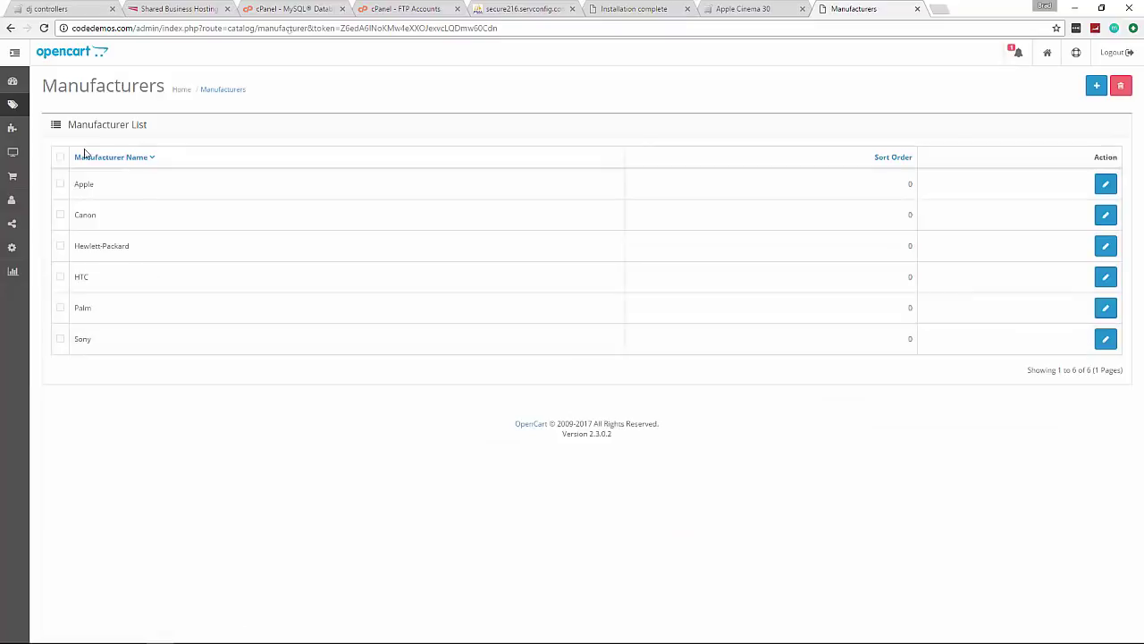
{"action": "left_click", "coordinate": [744, 9]}
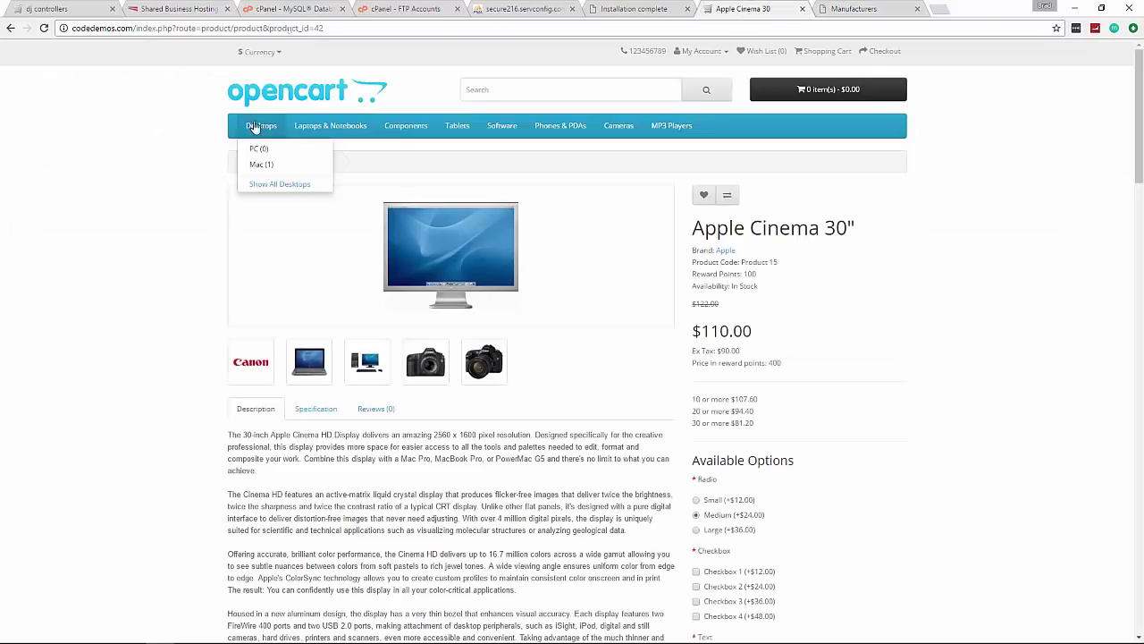
{"action": "left_click", "coordinate": [266, 91]}
{"action": "scroll", "coordinate": [87, 194], "scroll_direction": "down", "scroll_amount": 5}
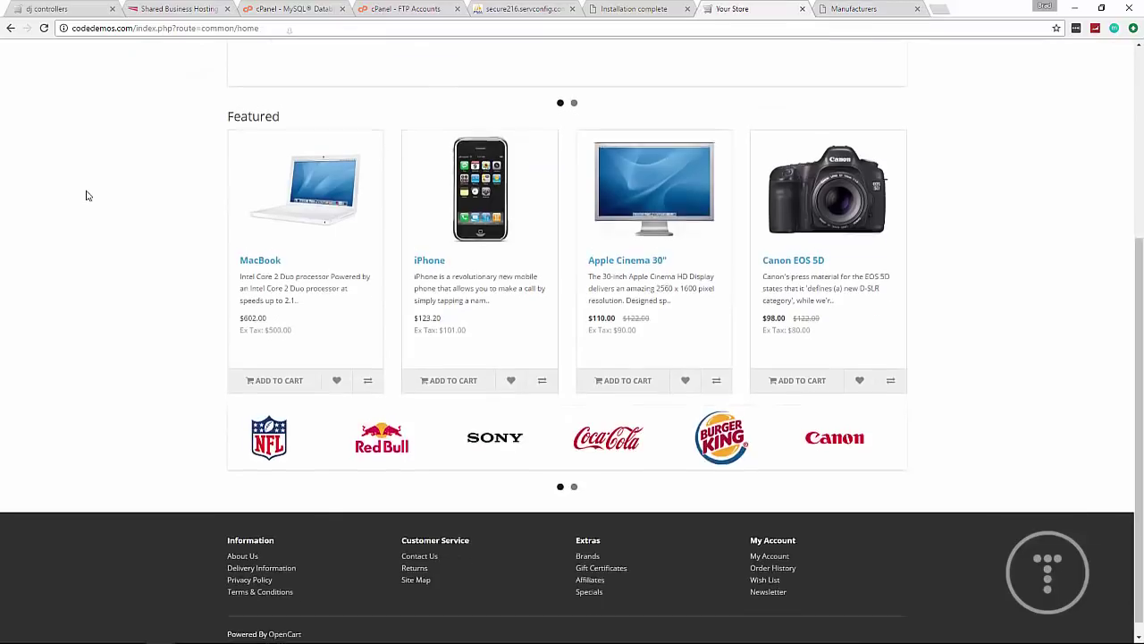
{"action": "left_click", "coordinate": [891, 427]}
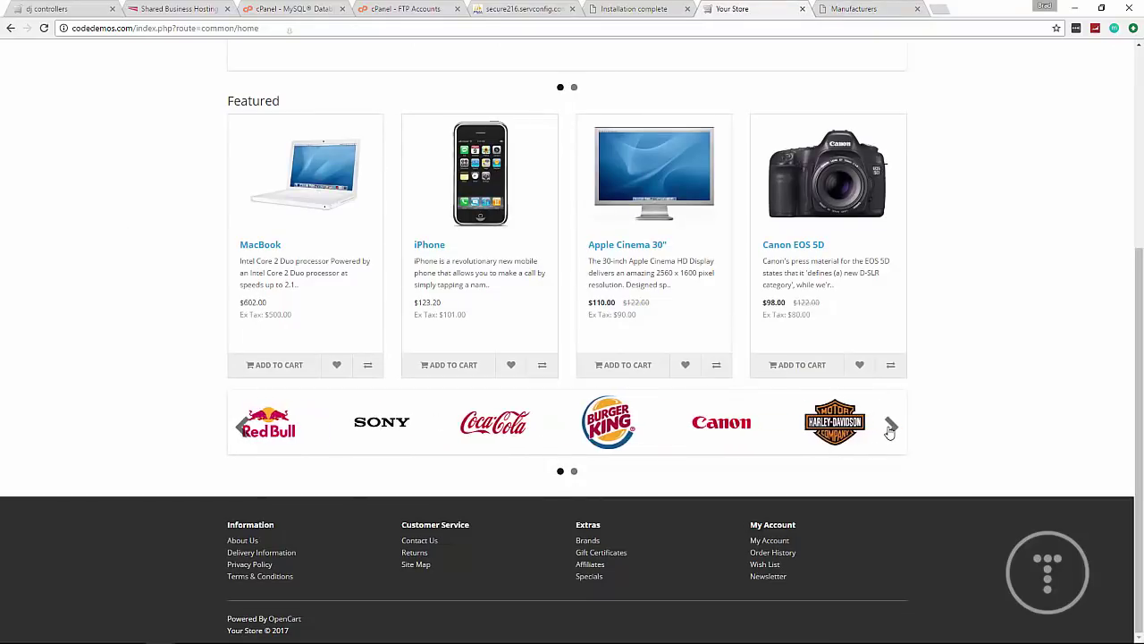
{"action": "left_click", "coordinate": [891, 428]}
{"action": "left_click", "coordinate": [890, 427]}
{"action": "left_click", "coordinate": [891, 427]}
{"action": "left_click", "coordinate": [890, 427]}
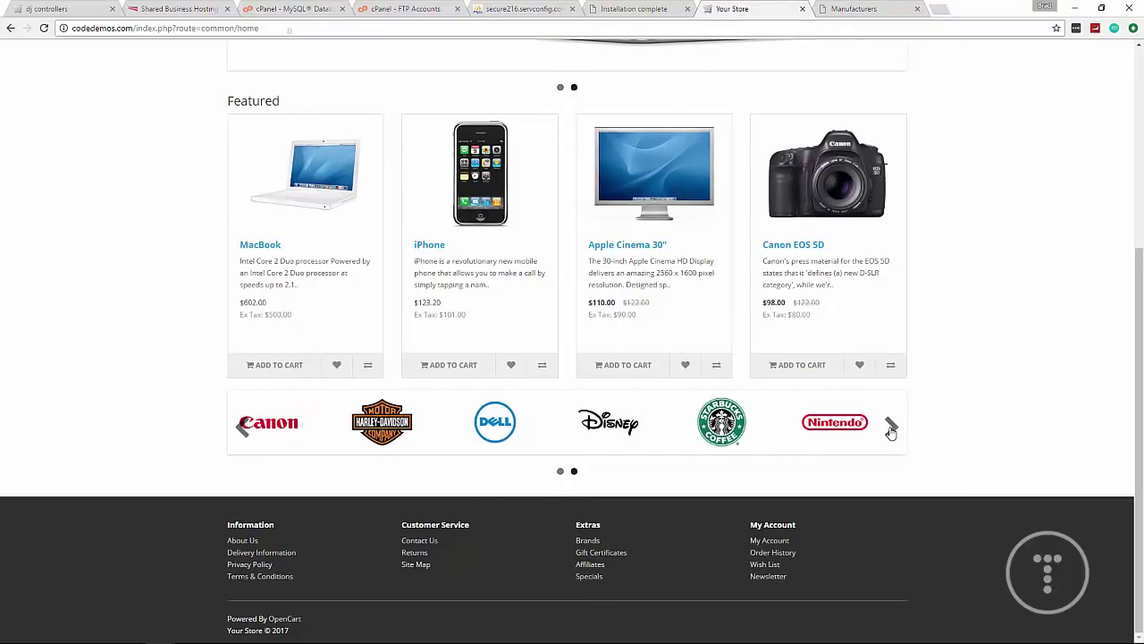
Step: Back in admin, list the 26 Modules extensions and scroll to Slideshow's Home Page
{"action": "left_click", "coordinate": [652, 13]}
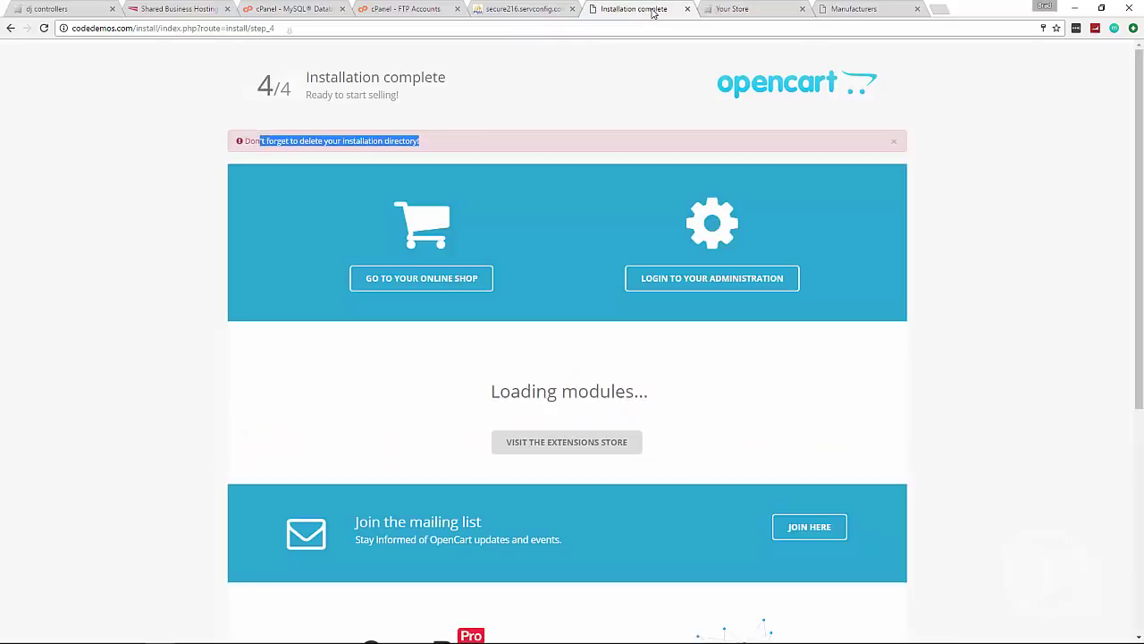
{"action": "left_click", "coordinate": [747, 12]}
{"action": "left_click", "coordinate": [853, 9]}
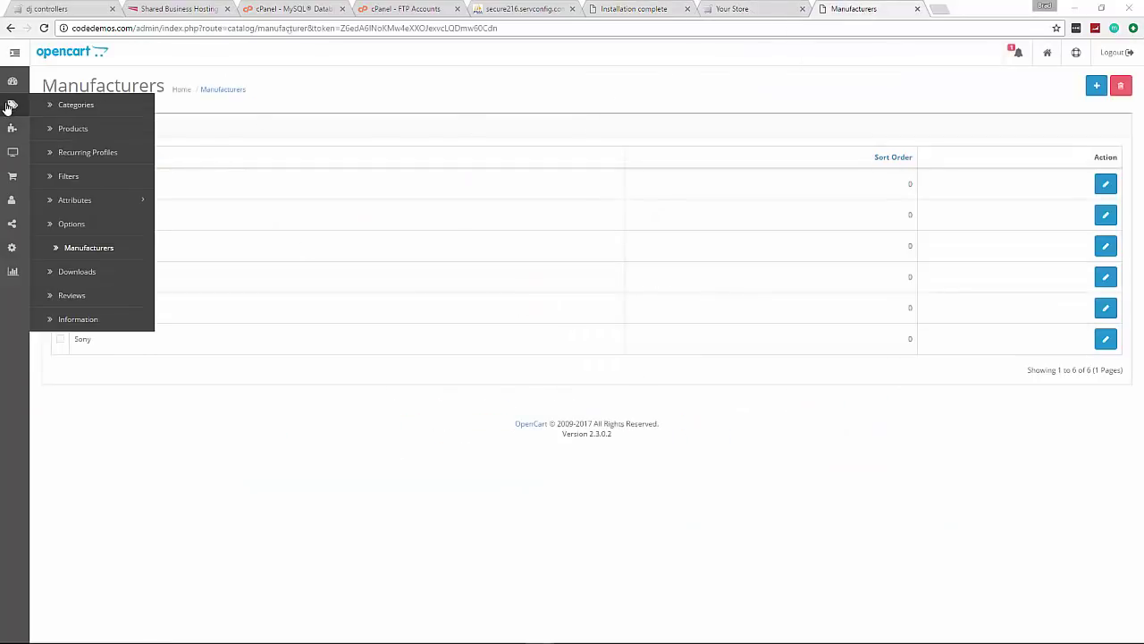
{"action": "mouse_move", "coordinate": [9, 130]}
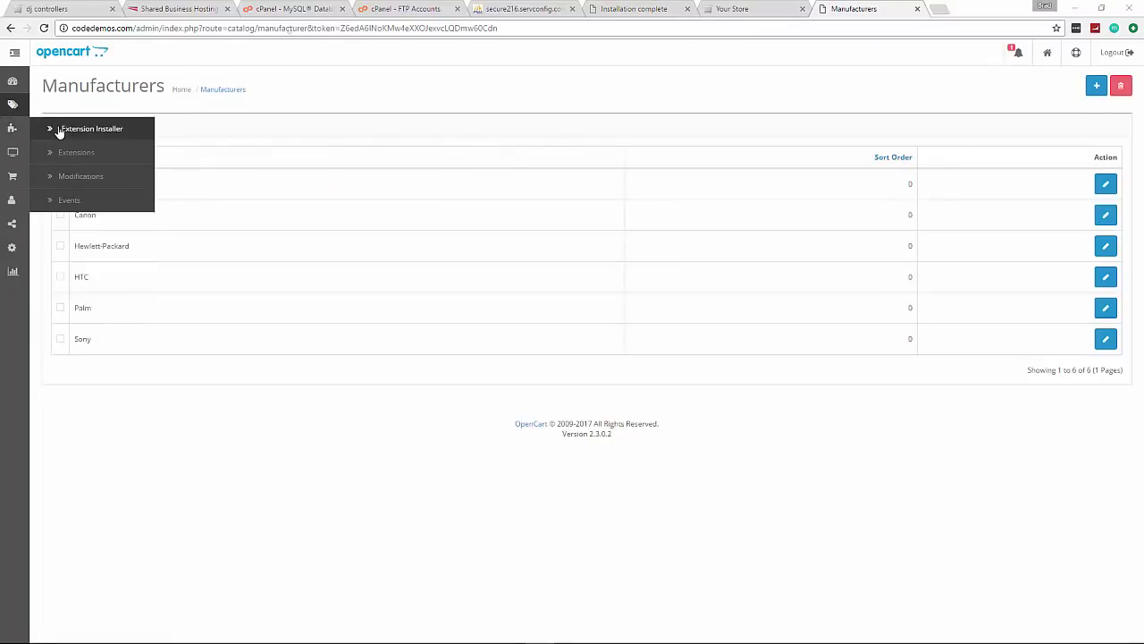
{"action": "left_click", "coordinate": [81, 153]}
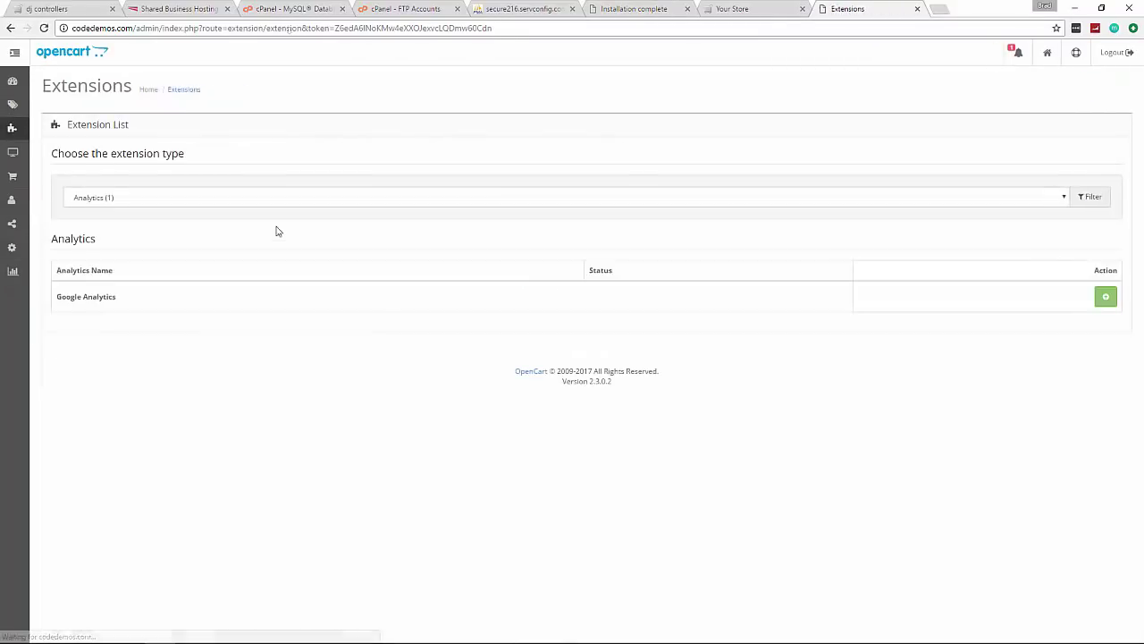
{"action": "left_click", "coordinate": [100, 204]}
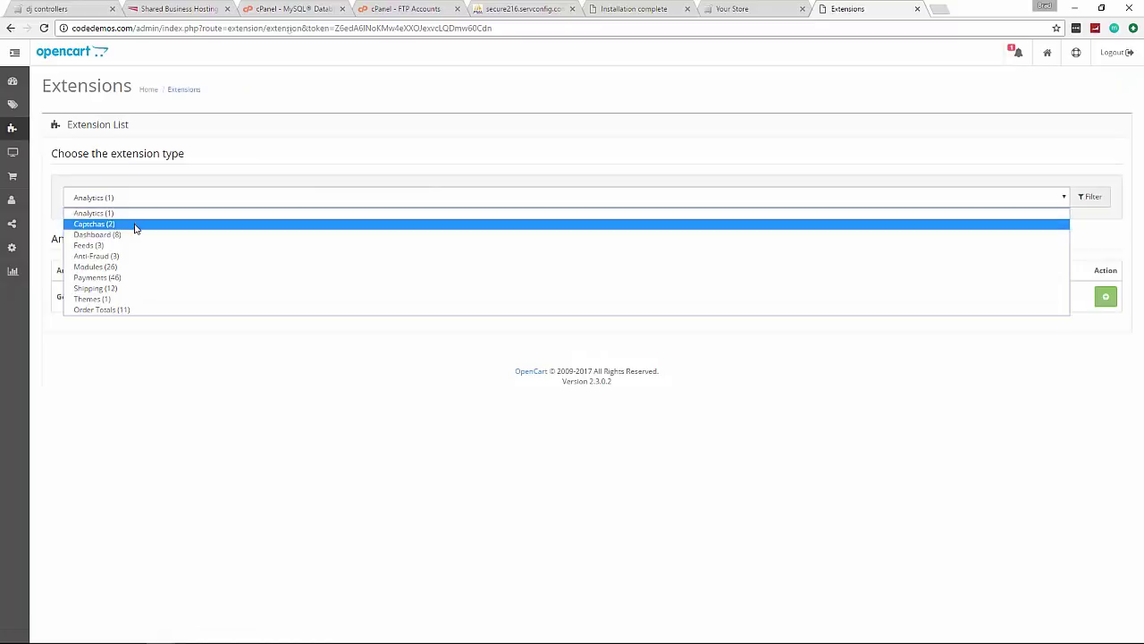
{"action": "left_click", "coordinate": [103, 267]}
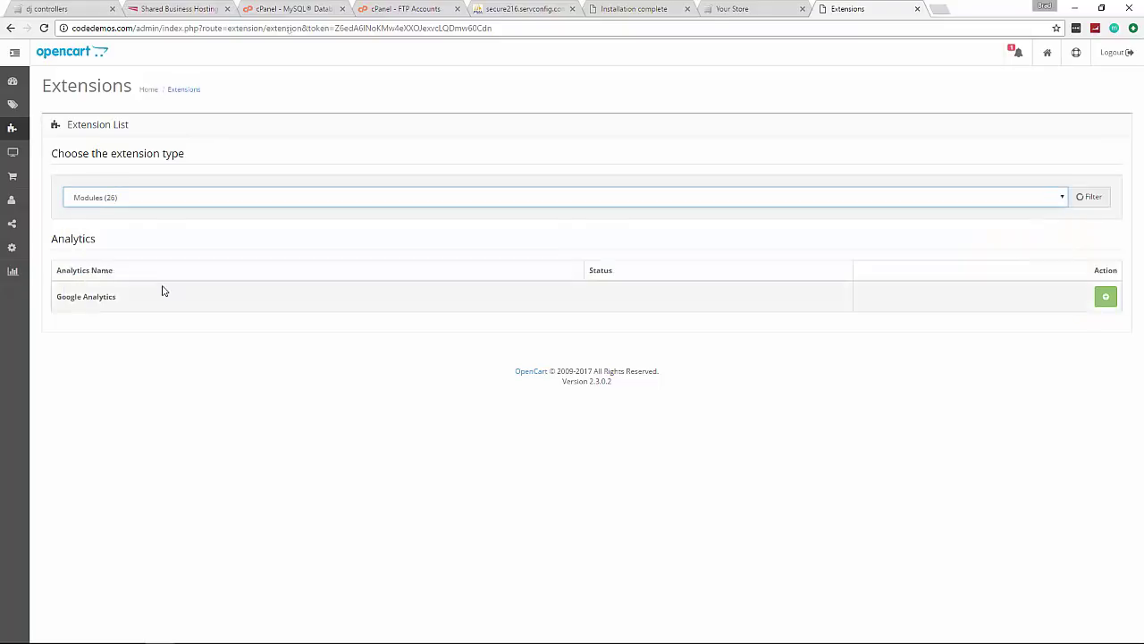
{"action": "scroll", "coordinate": [143, 289], "scroll_direction": "down", "scroll_amount": 7}
{"action": "scroll", "coordinate": [141, 290], "scroll_direction": "down", "scroll_amount": 1}
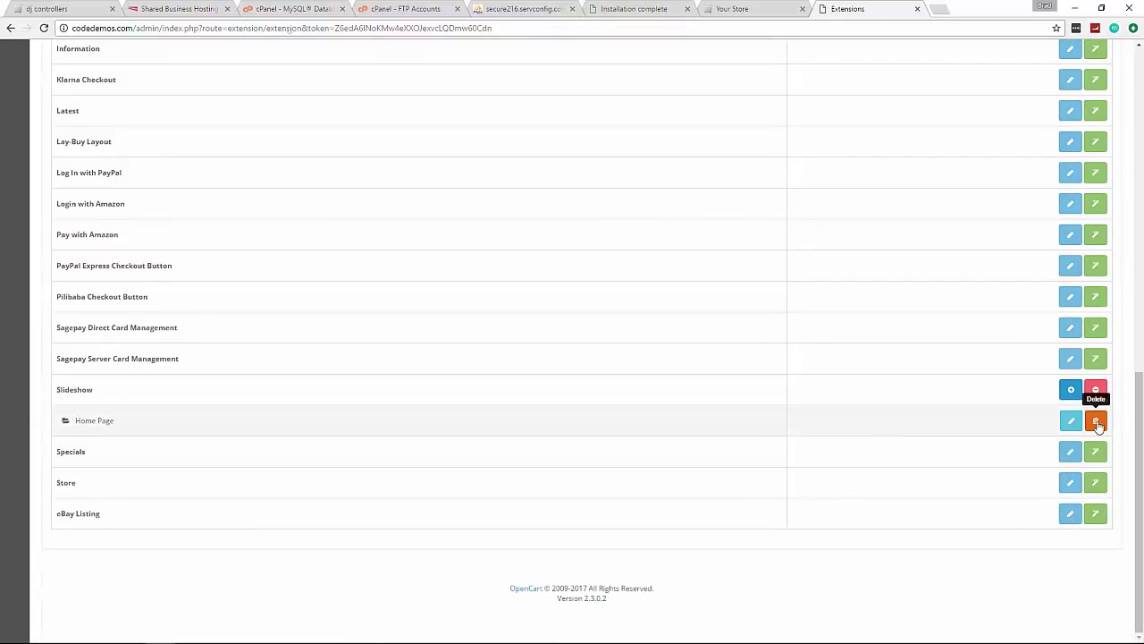
{"action": "scroll", "coordinate": [1098, 426], "scroll_direction": "up", "scroll_amount": 8}
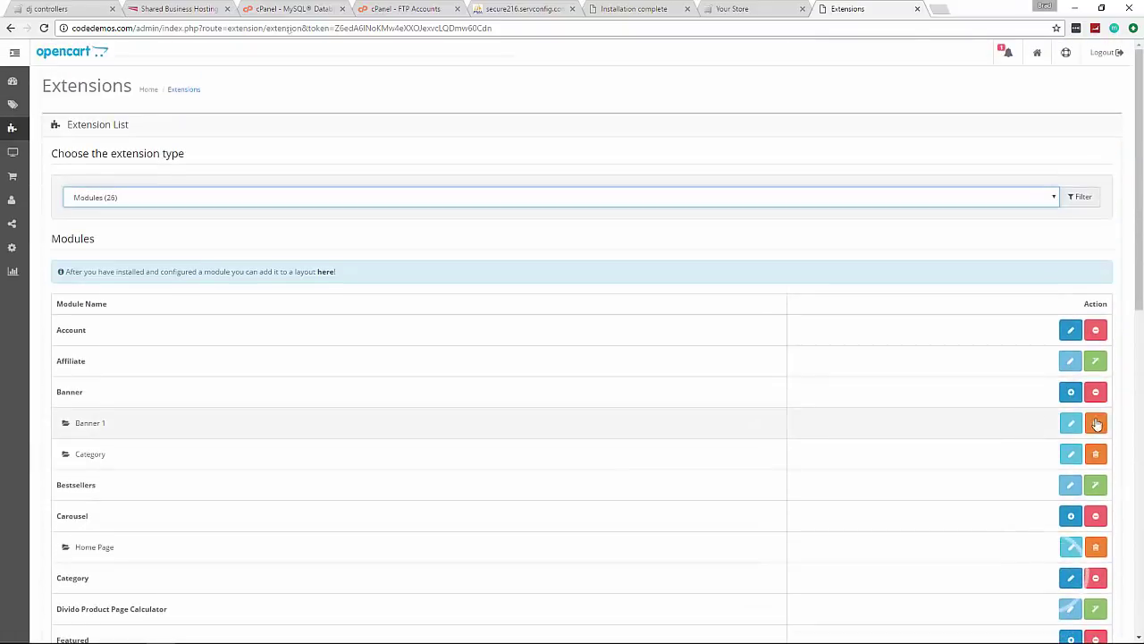
{"action": "mouse_move", "coordinate": [10, 134]}
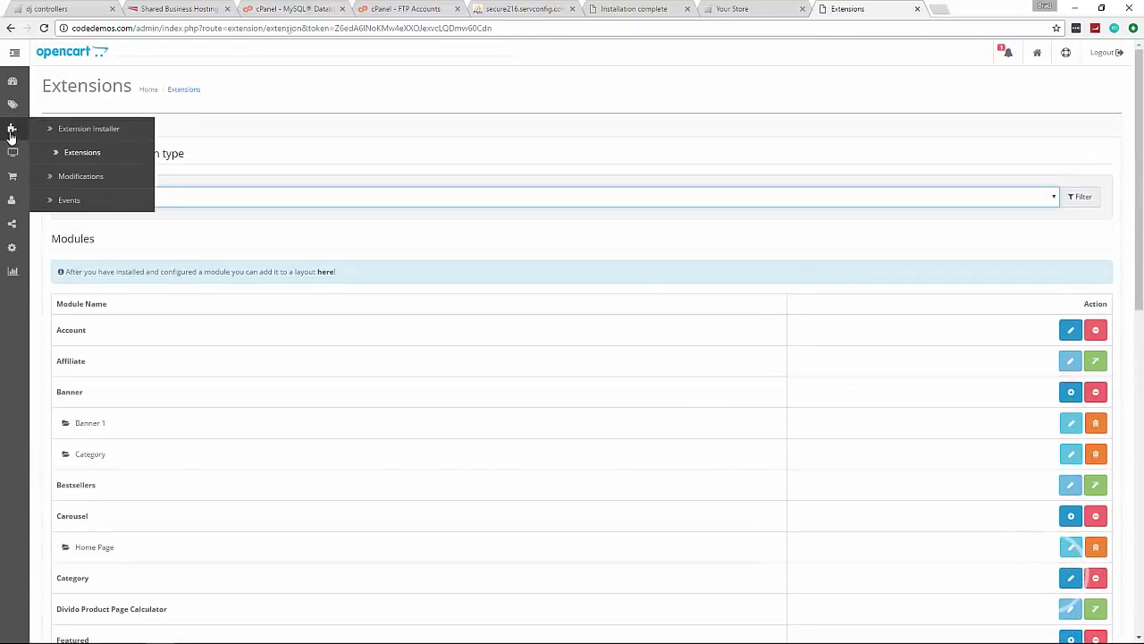
{"action": "scroll", "coordinate": [269, 394], "scroll_direction": "down", "scroll_amount": 10}
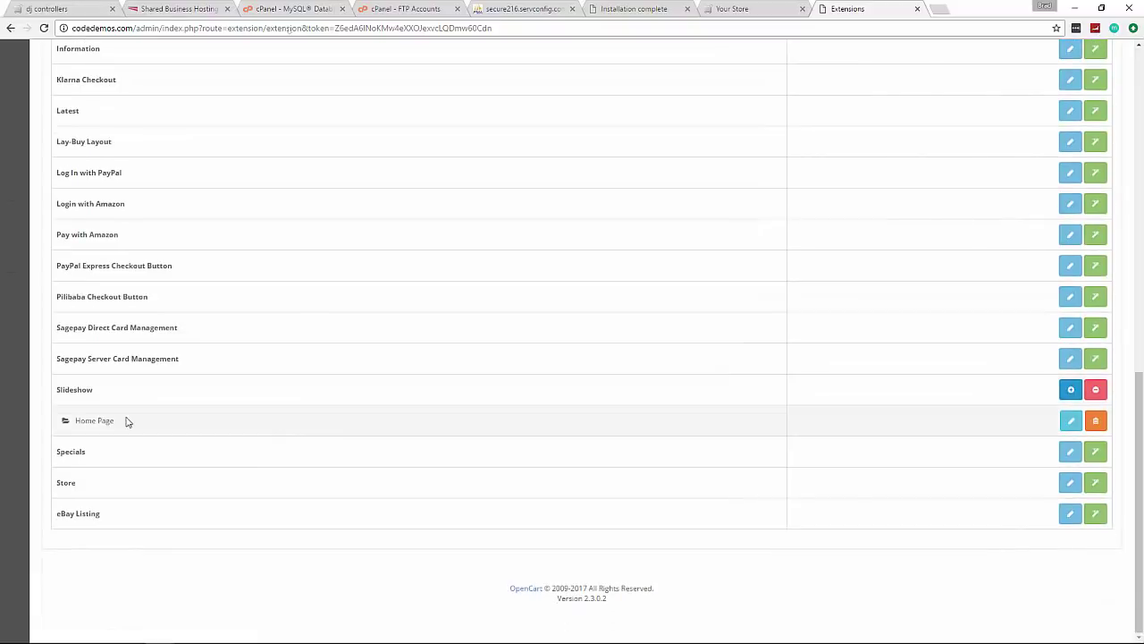
Step: Review the Slideshow Home Page module settings, then show the 13 Design Layouts
{"action": "left_click", "coordinate": [1071, 425]}
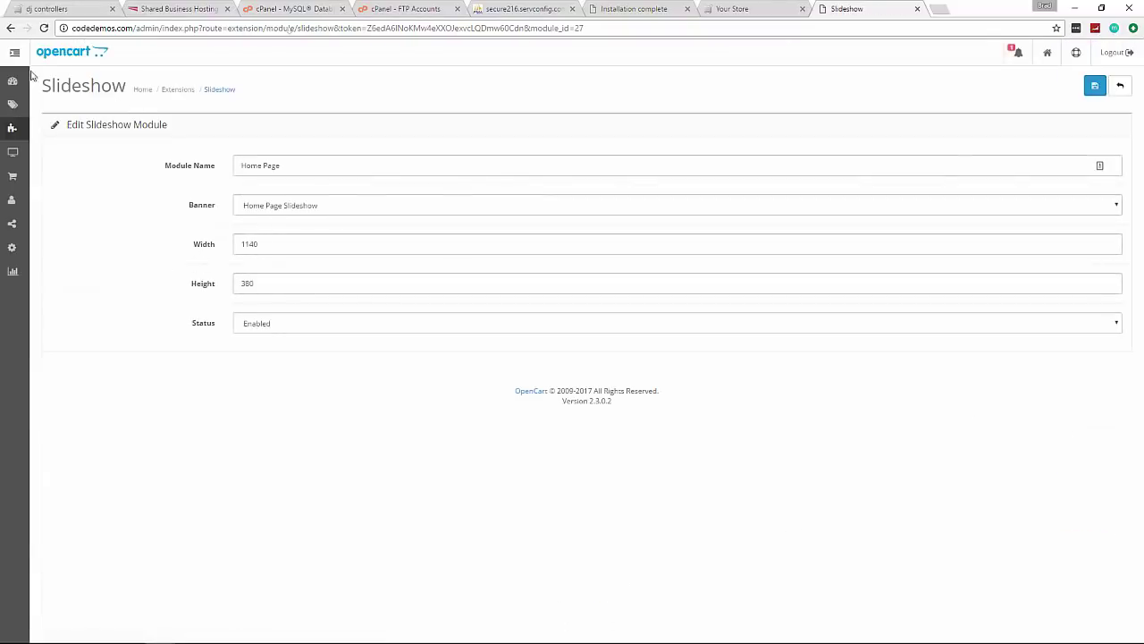
{"action": "left_click", "coordinate": [9, 30]}
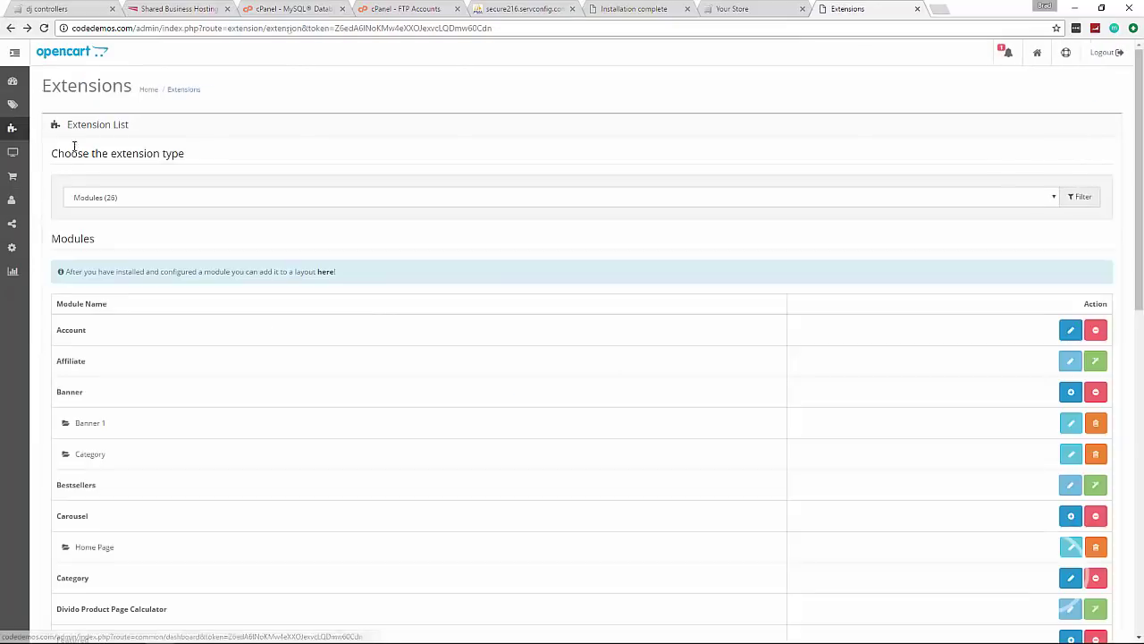
{"action": "mouse_move", "coordinate": [14, 133]}
{"action": "mouse_move", "coordinate": [13, 153]}
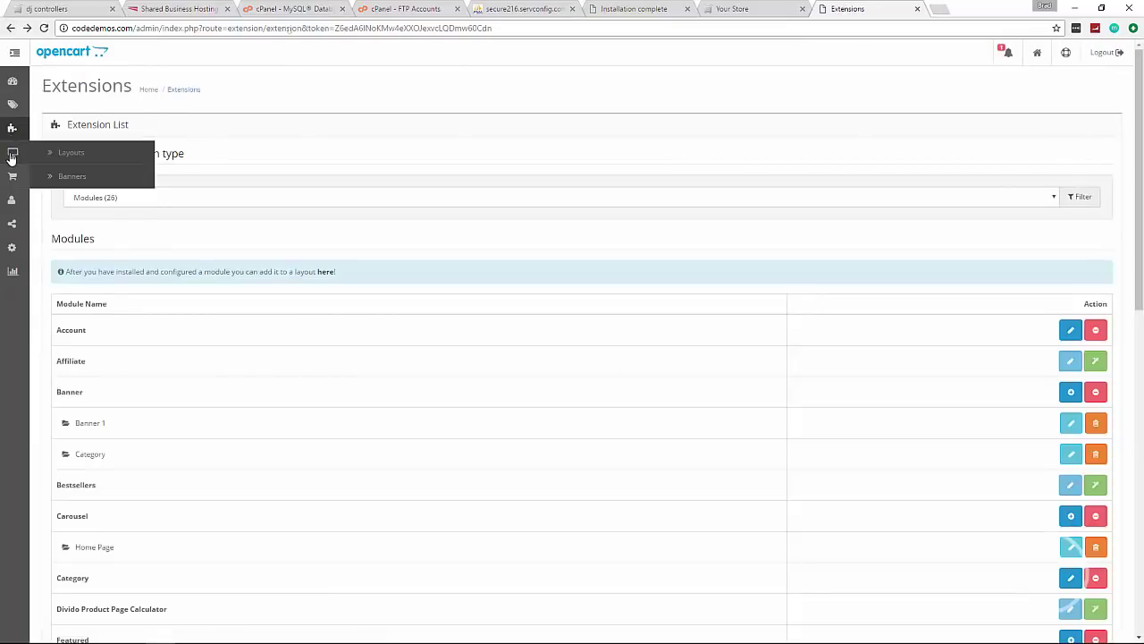
{"action": "mouse_move", "coordinate": [14, 179]}
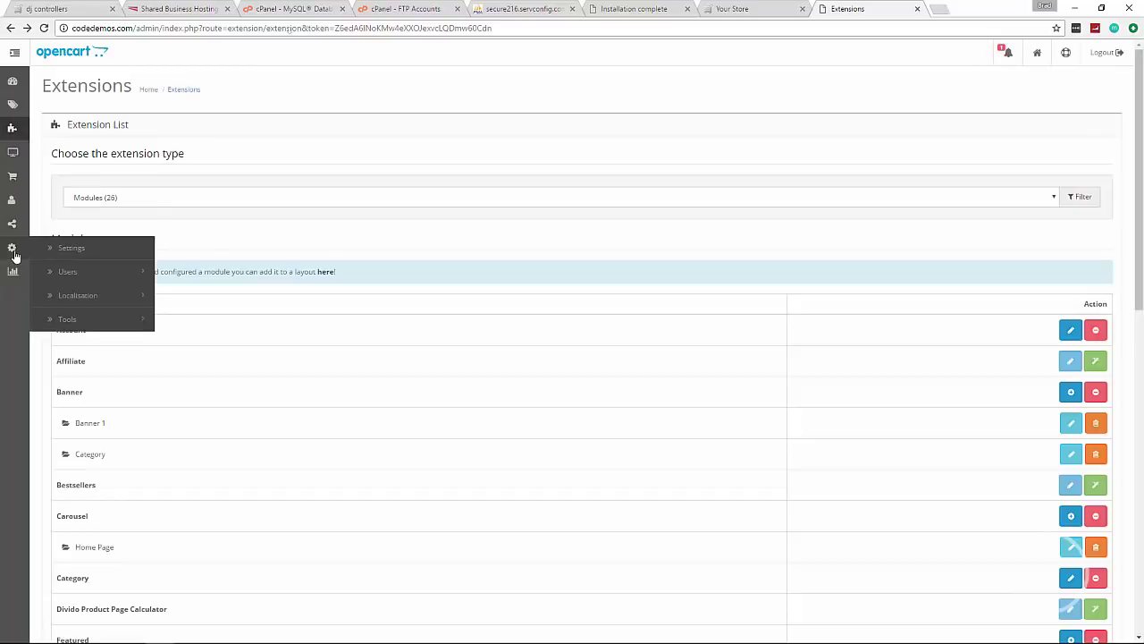
{"action": "mouse_move", "coordinate": [14, 107]}
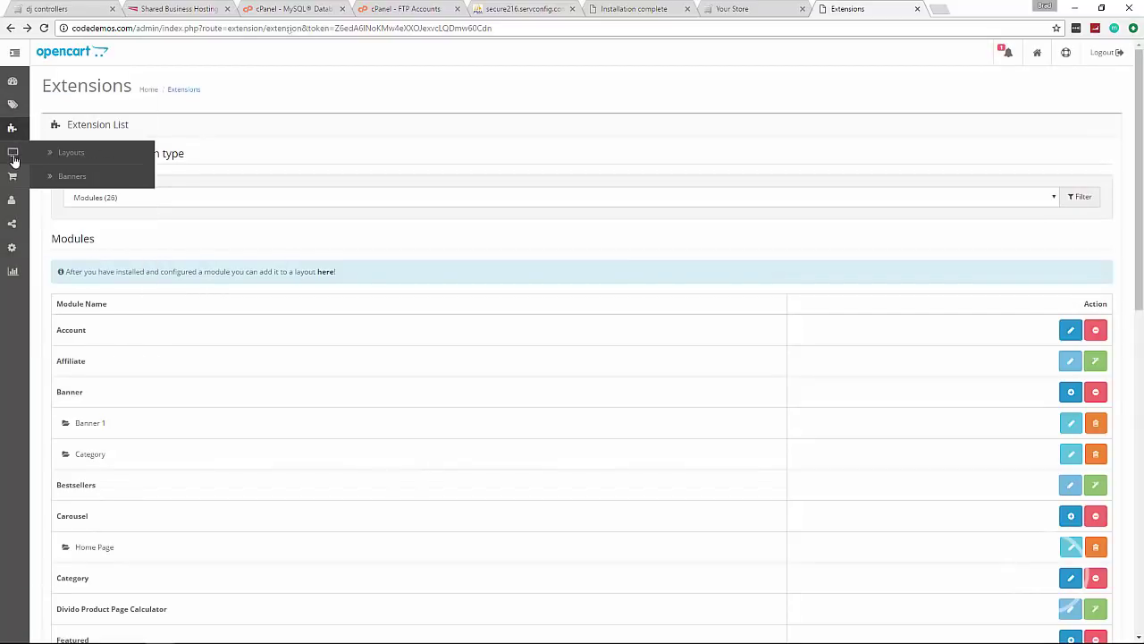
{"action": "left_click", "coordinate": [72, 152]}
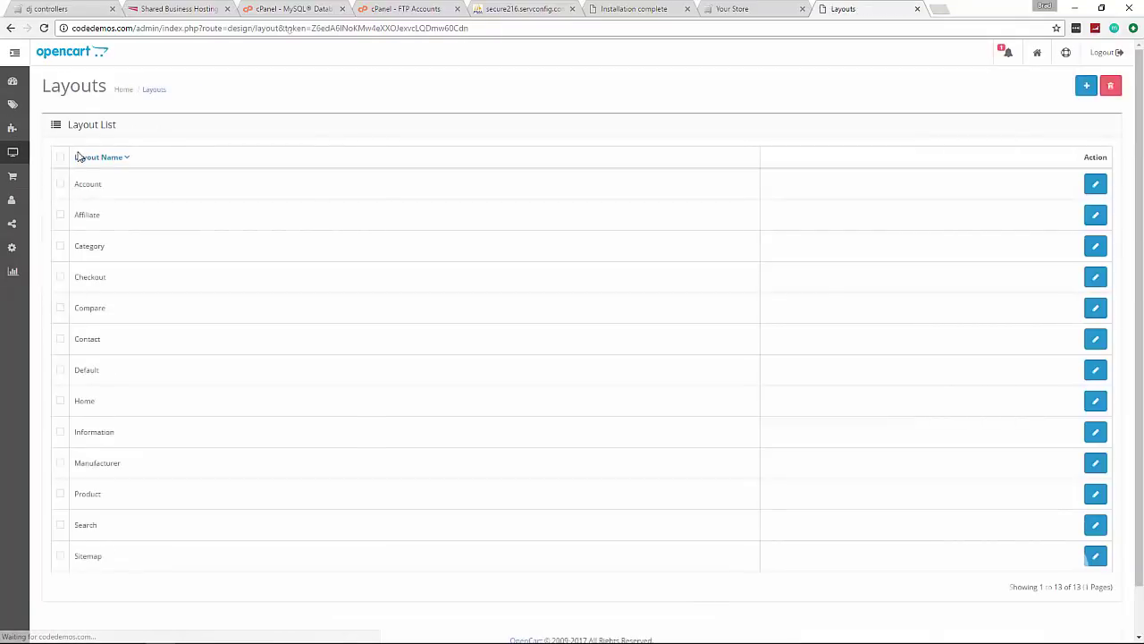
Step: Look at the Home Page Slideshow banner, then open the Manufacturers banner and its logo slides
{"action": "left_click", "coordinate": [56, 175]}
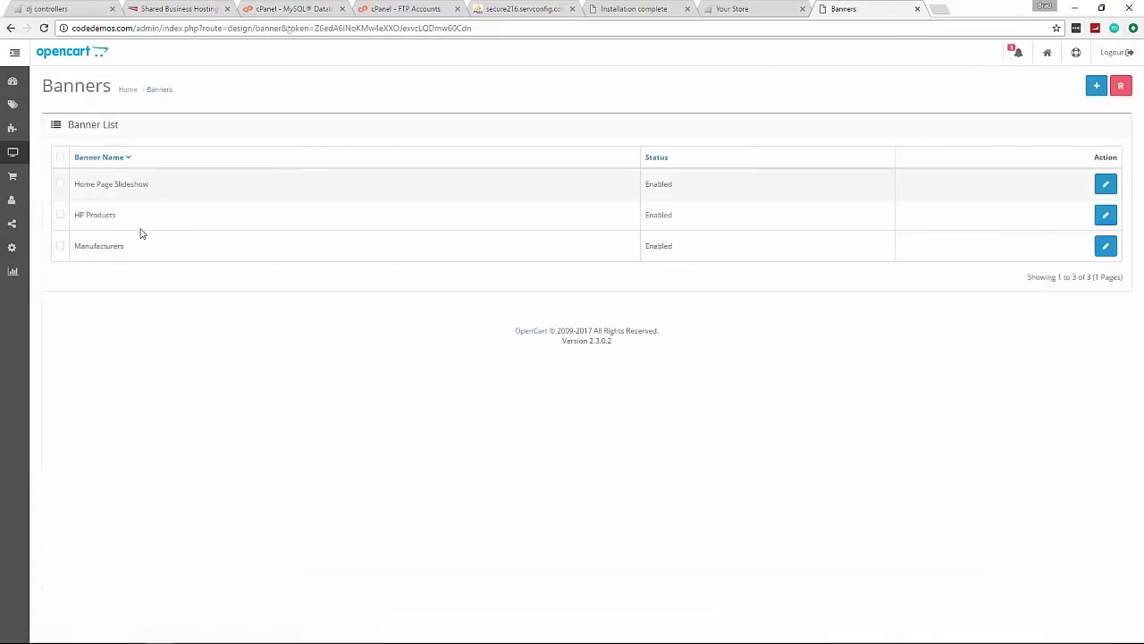
{"action": "left_click", "coordinate": [1105, 184]}
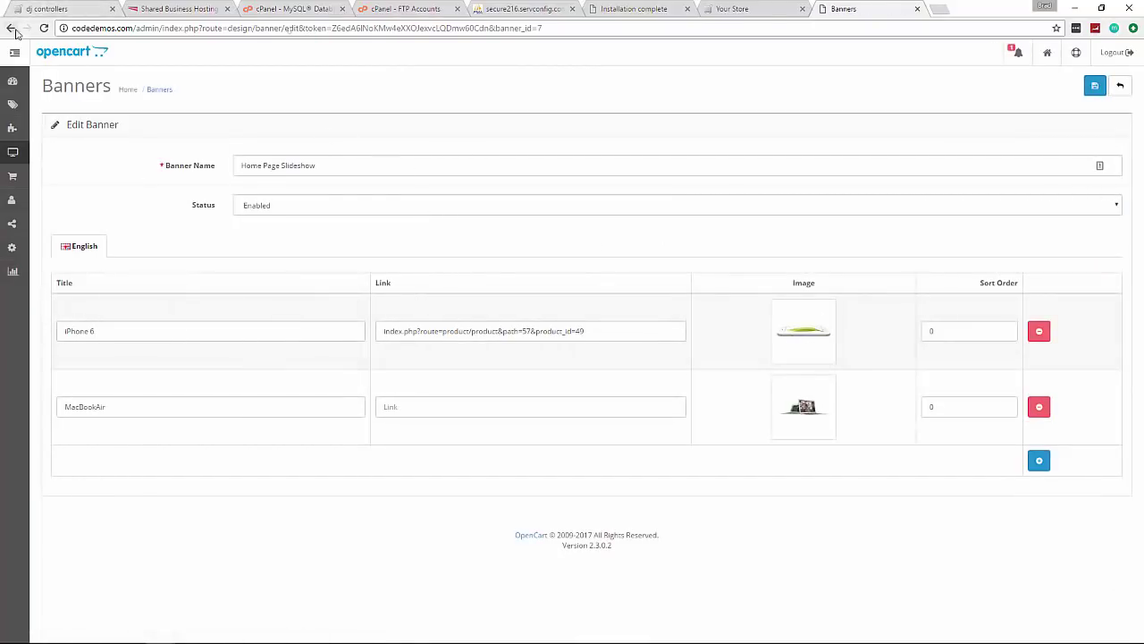
{"action": "left_click", "coordinate": [12, 29]}
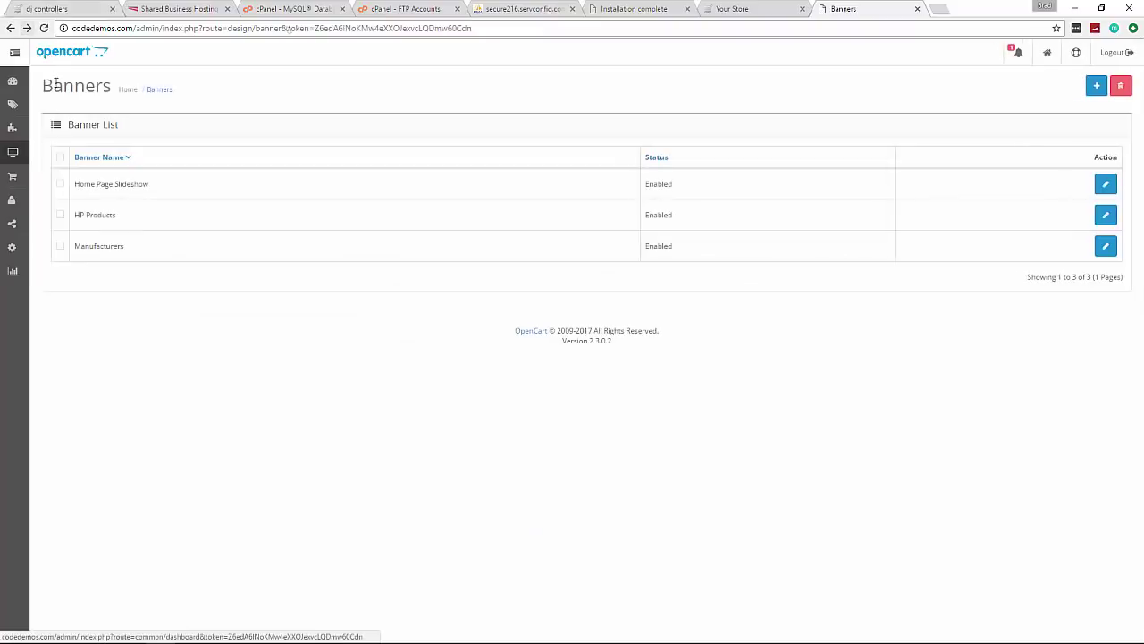
{"action": "left_click", "coordinate": [1105, 246]}
{"action": "scroll", "coordinate": [616, 349], "scroll_direction": "down", "scroll_amount": 4}
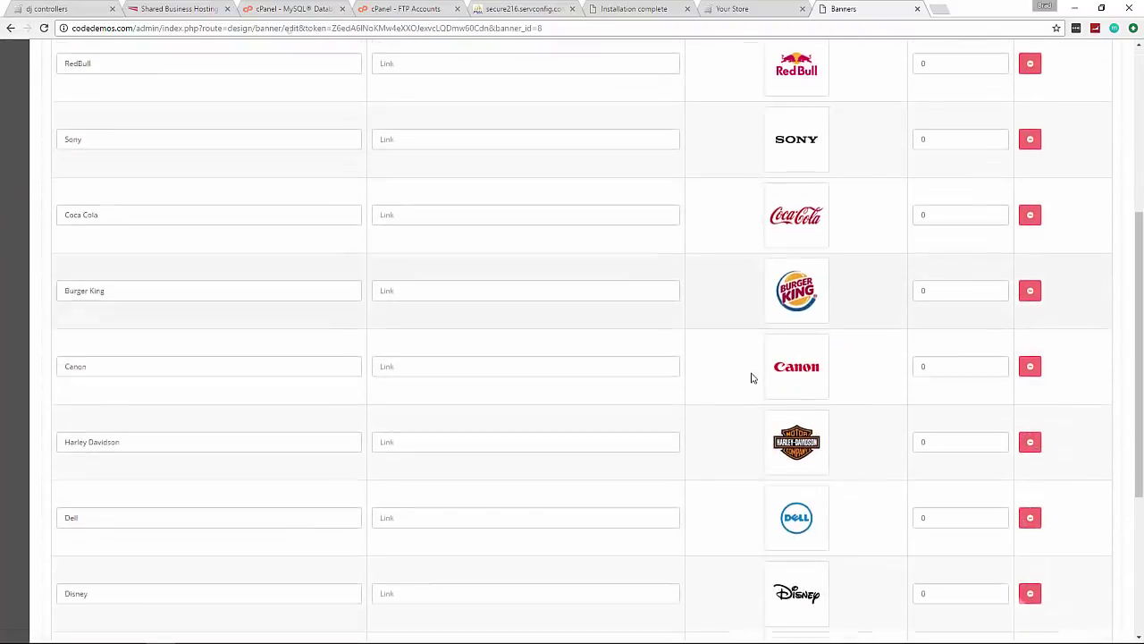
{"action": "scroll", "coordinate": [754, 378], "scroll_direction": "up", "scroll_amount": 4}
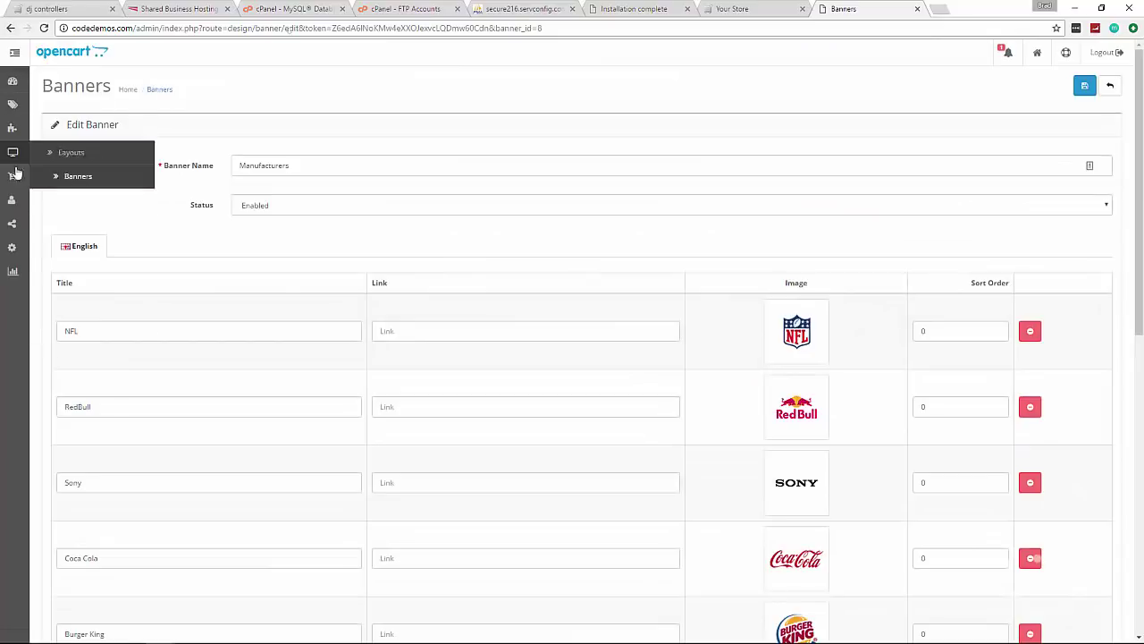
Step: Confirm Customers, Orders and Affiliates are all empty, then return to the zero-figure Dashboard
{"action": "mouse_move", "coordinate": [18, 206]}
{"action": "left_click", "coordinate": [68, 202]}
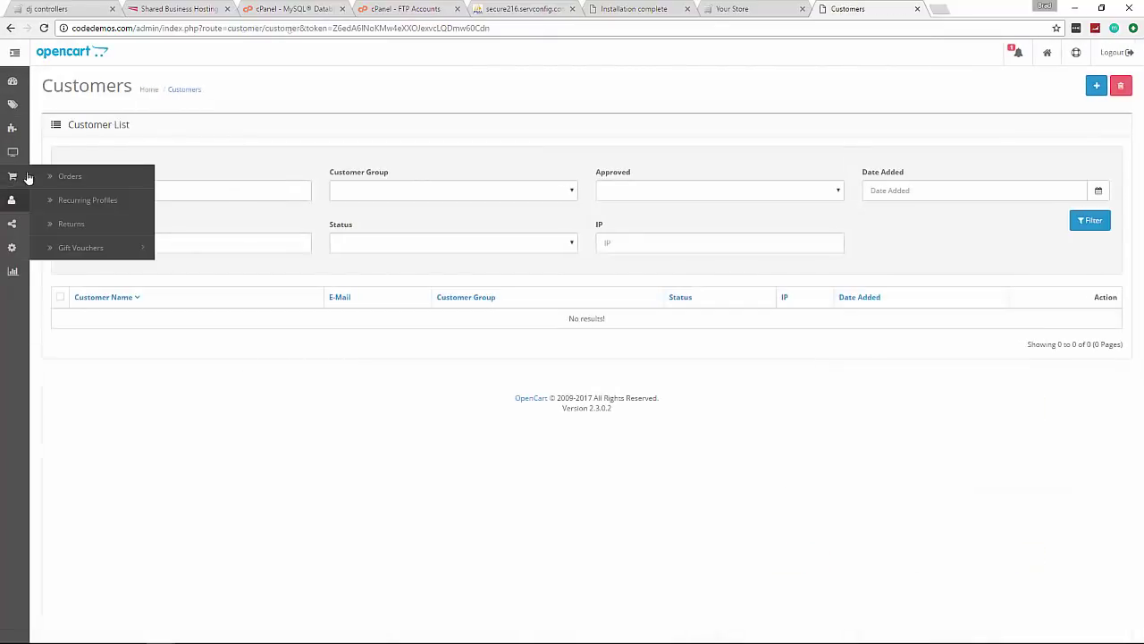
{"action": "left_click", "coordinate": [55, 176]}
{"action": "mouse_move", "coordinate": [13, 226]}
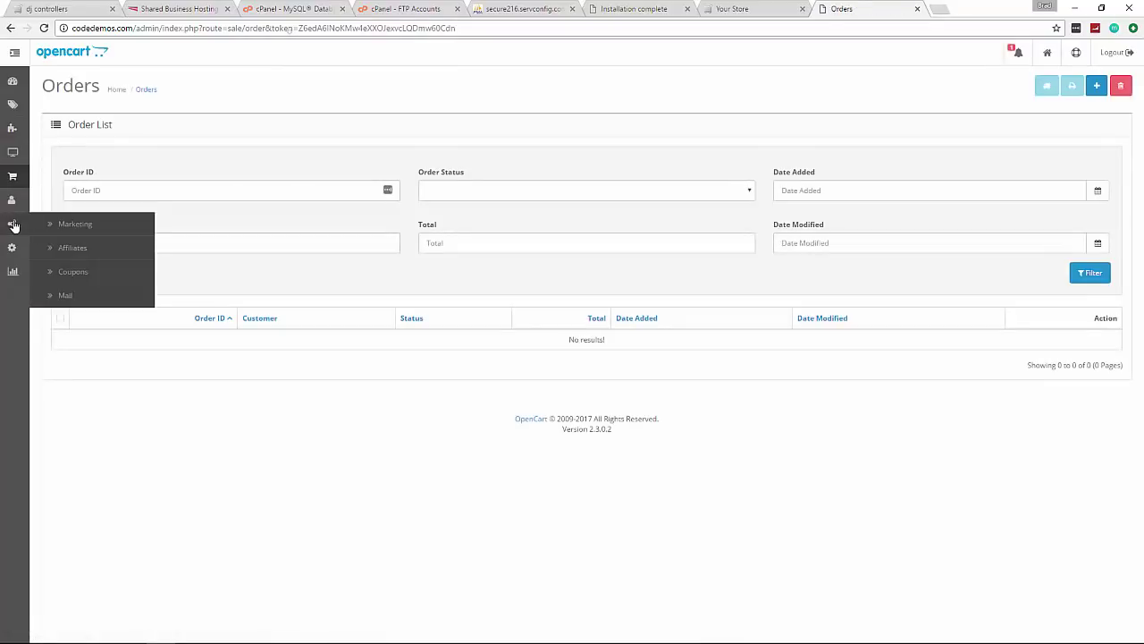
{"action": "left_click", "coordinate": [79, 247]}
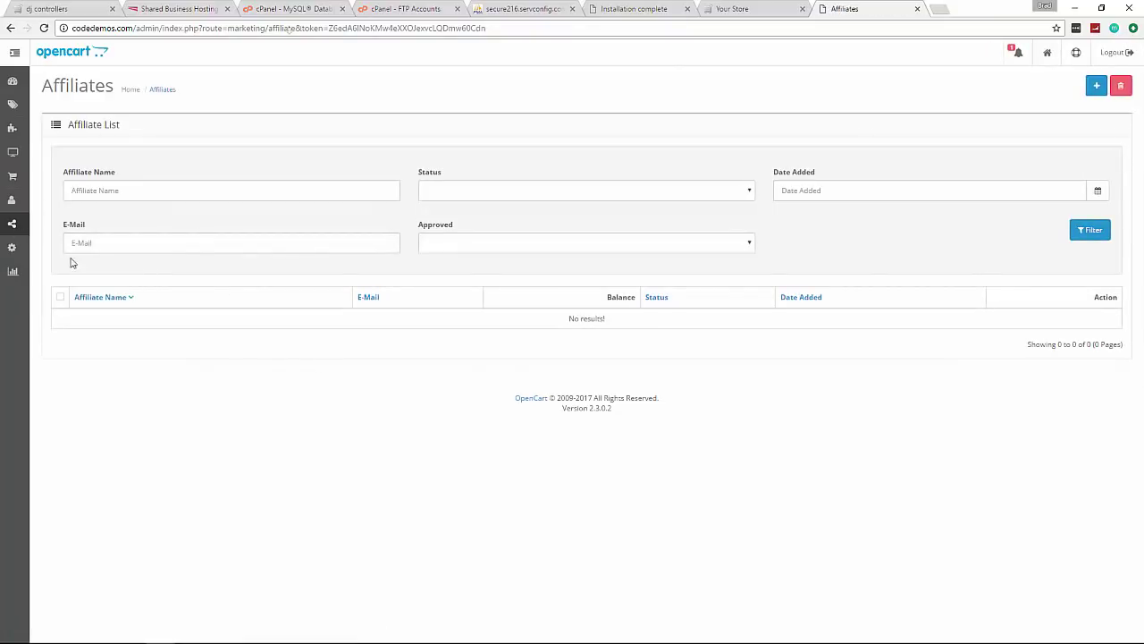
{"action": "mouse_move", "coordinate": [16, 229]}
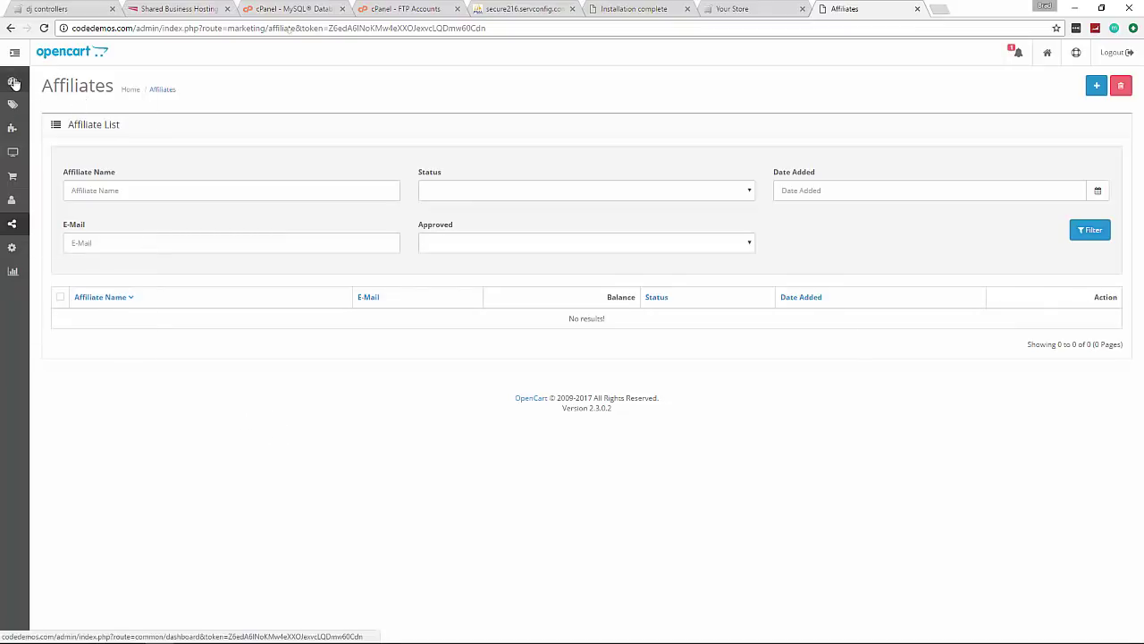
{"action": "left_click", "coordinate": [21, 85]}
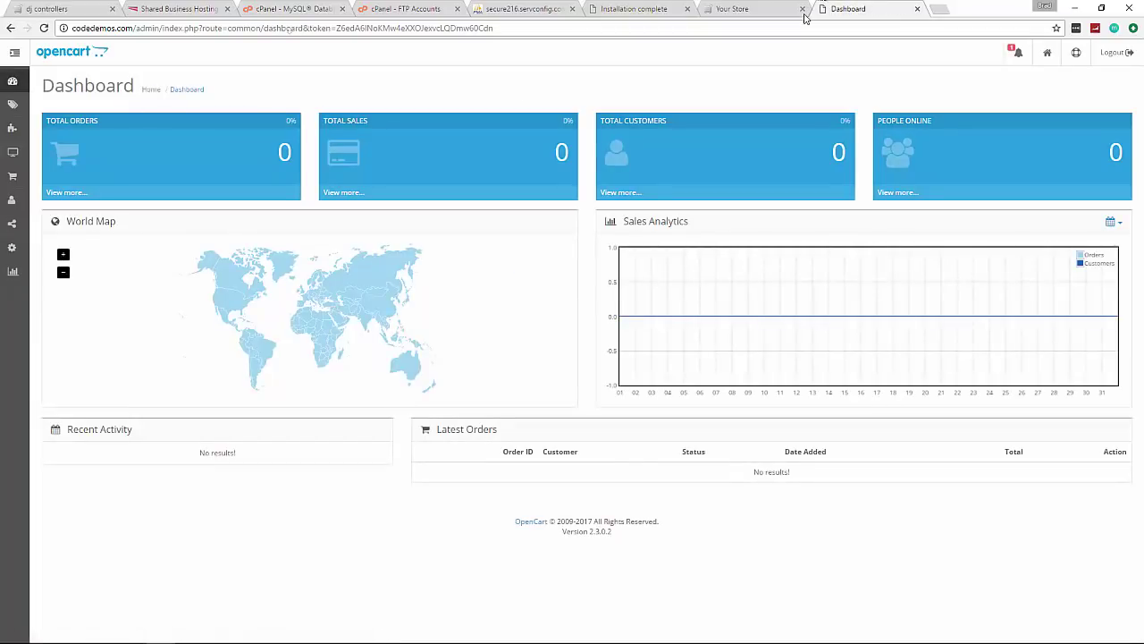
{"action": "mouse_move", "coordinate": [10, 104]}
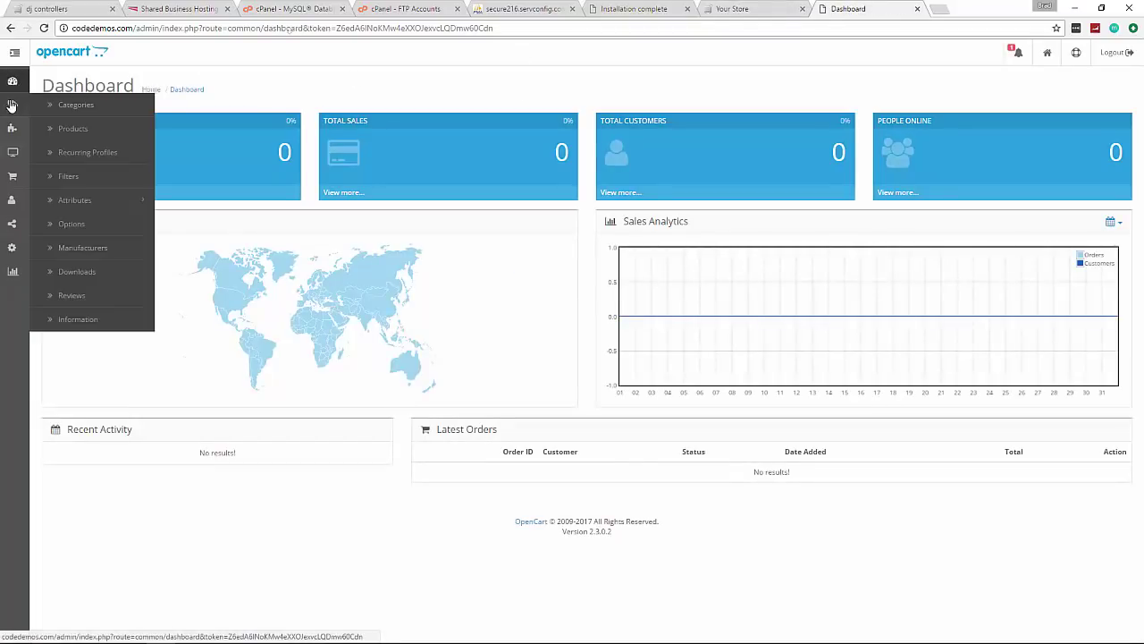
Step: Delete every demo category, including the three left after the first pass
{"action": "left_click", "coordinate": [89, 106]}
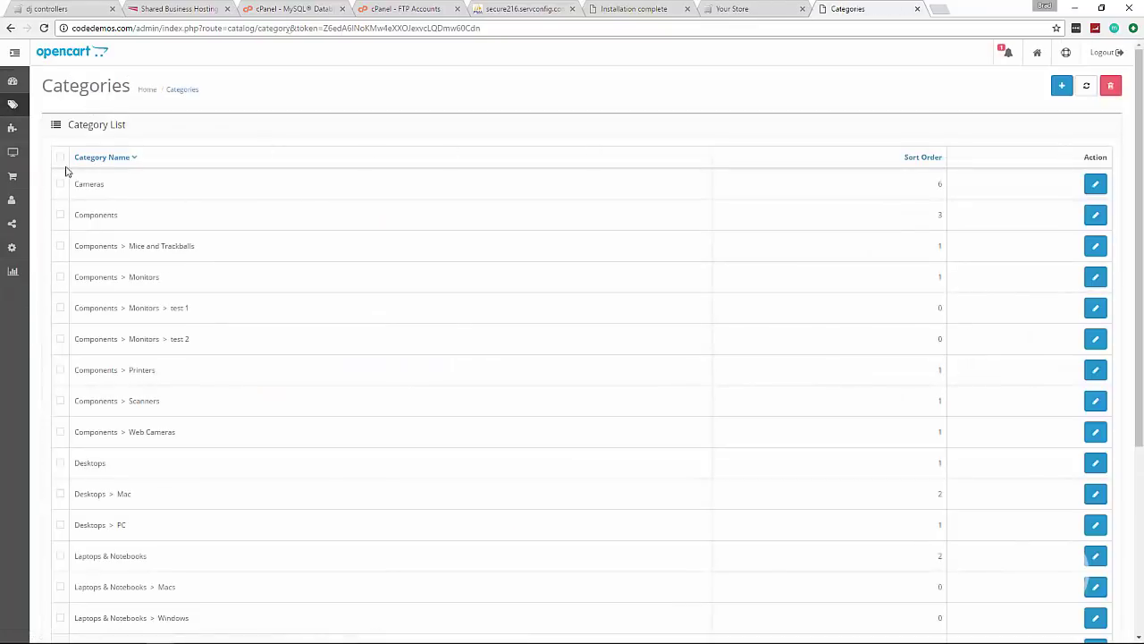
{"action": "left_click", "coordinate": [1111, 87]}
{"action": "left_click", "coordinate": [621, 96]}
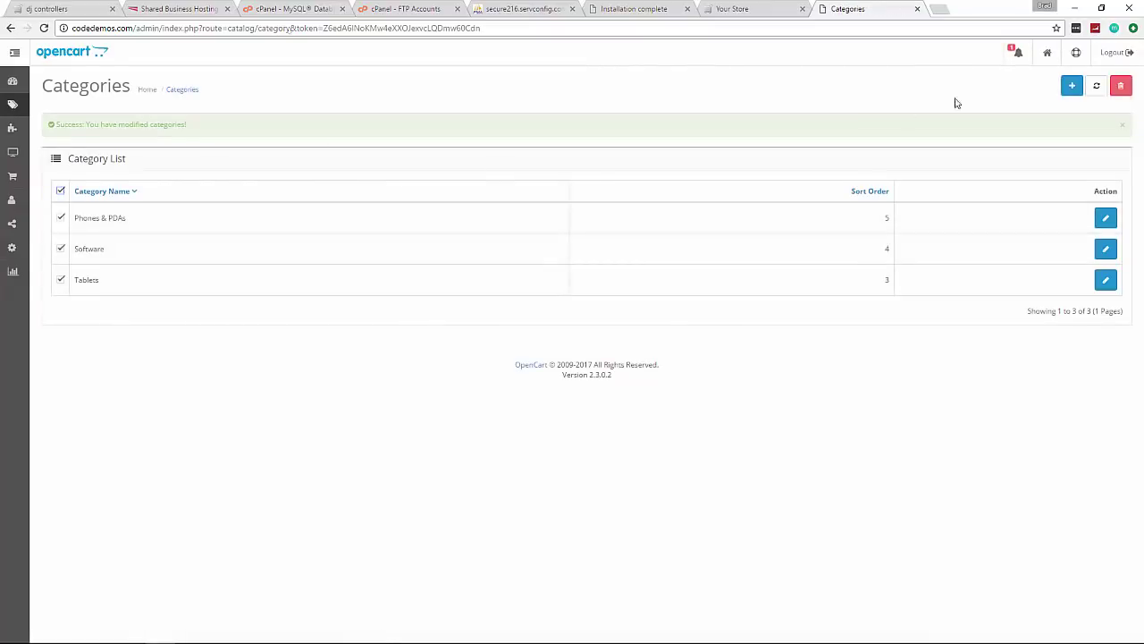
{"action": "left_click", "coordinate": [1121, 87]}
{"action": "left_click", "coordinate": [621, 96]}
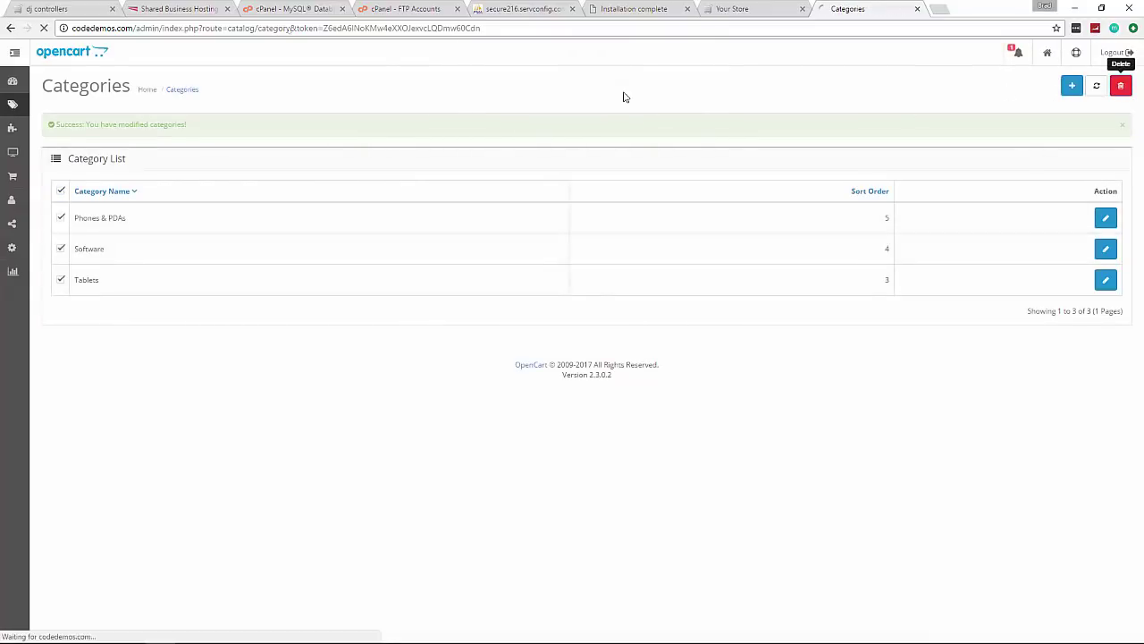
Step: Delete all demo products so the Products list shows 'No results!'
{"action": "mouse_move", "coordinate": [12, 103]}
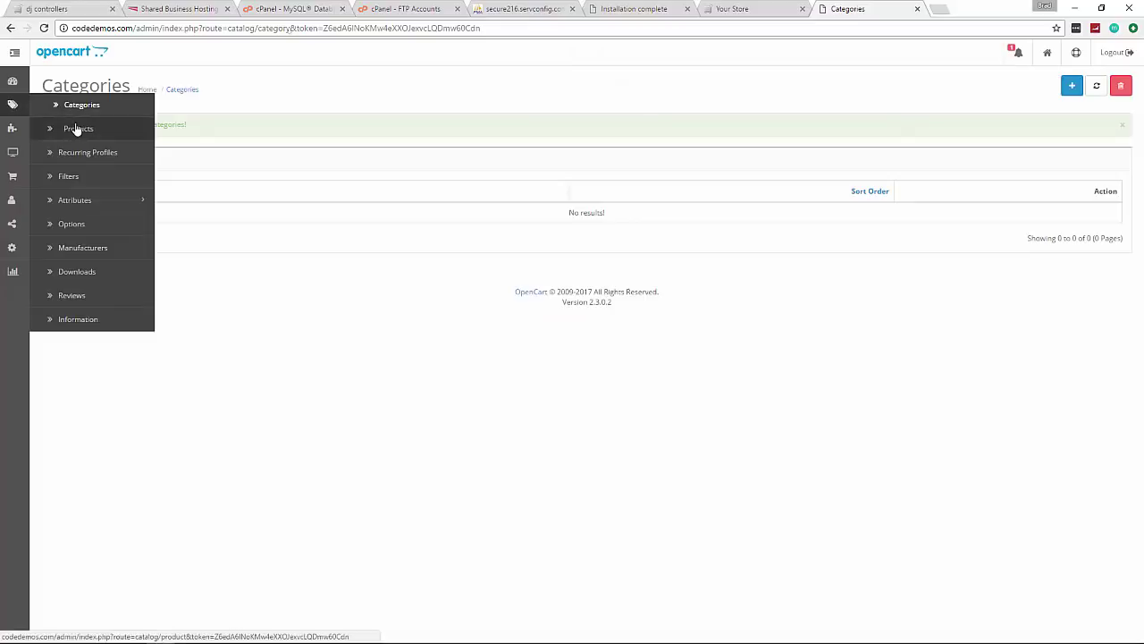
{"action": "left_click", "coordinate": [77, 128]}
{"action": "scroll", "coordinate": [161, 245], "scroll_direction": "down", "scroll_amount": 2}
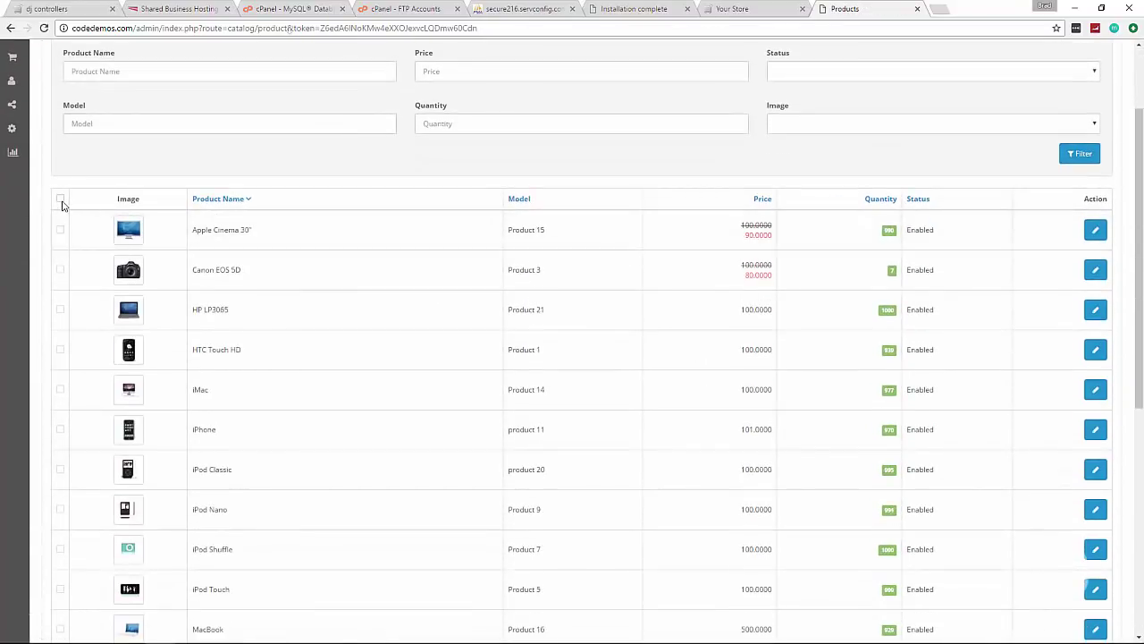
{"action": "scroll", "coordinate": [742, 147], "scroll_direction": "up", "scroll_amount": 2}
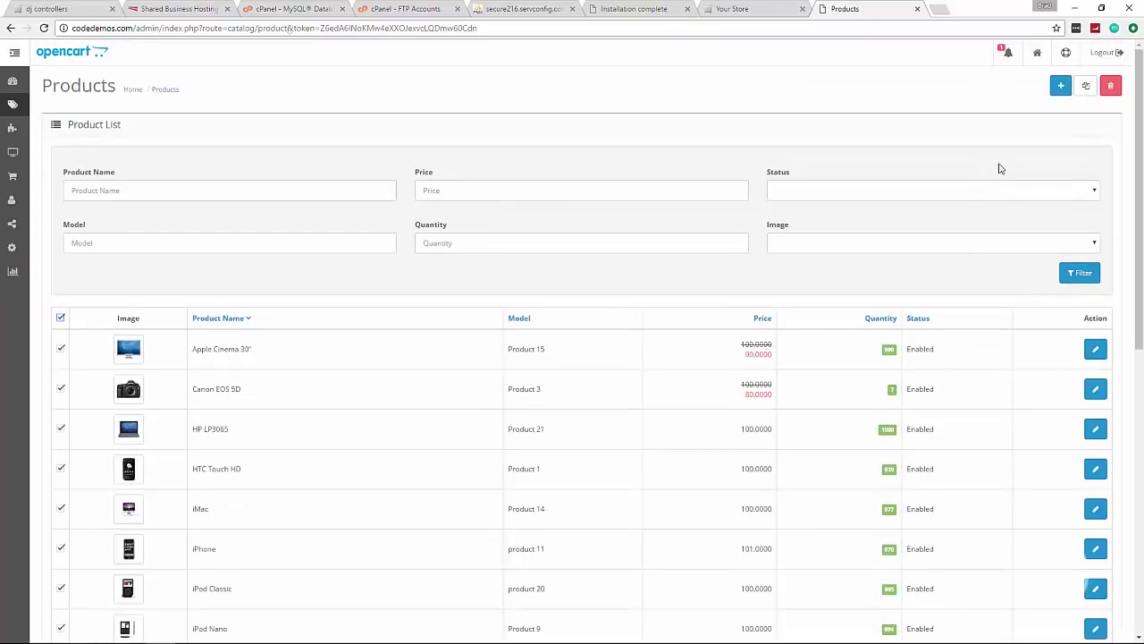
{"action": "left_click", "coordinate": [1110, 85]}
{"action": "left_click", "coordinate": [622, 96]}
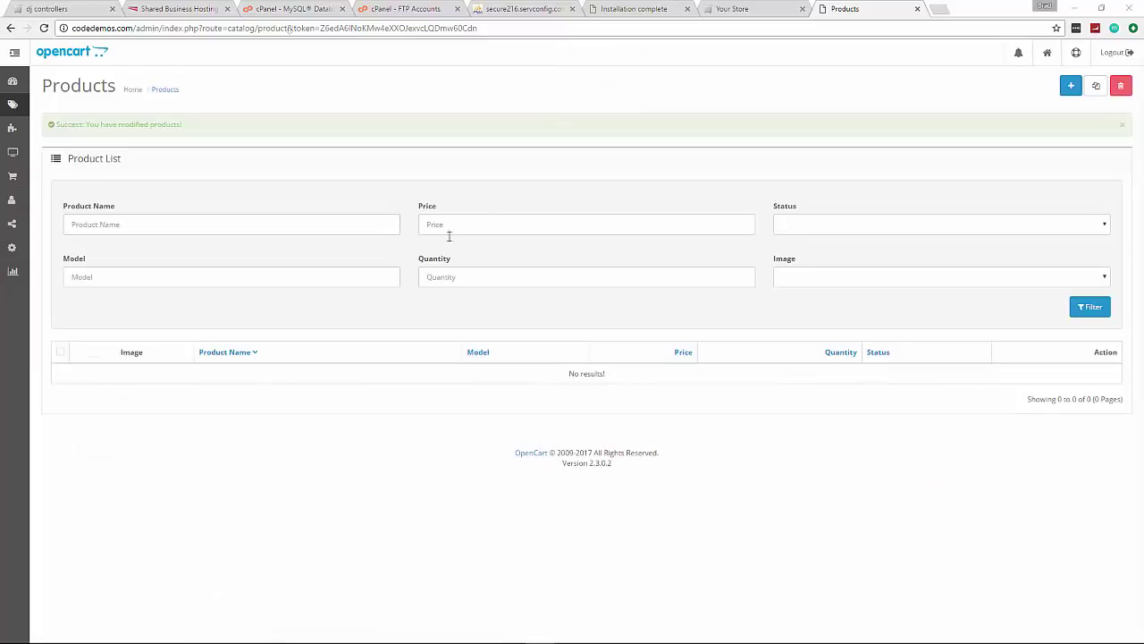
{"action": "mouse_move", "coordinate": [18, 111]}
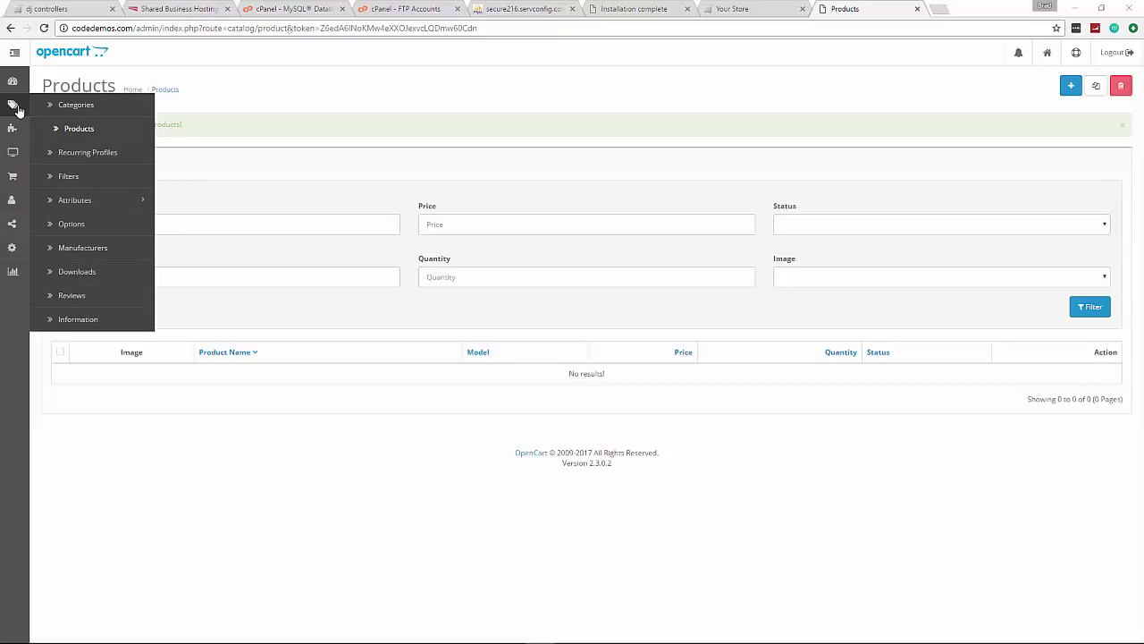
Step: Delete all the demo product attributes in Catalog > Attributes
{"action": "left_click", "coordinate": [119, 200]}
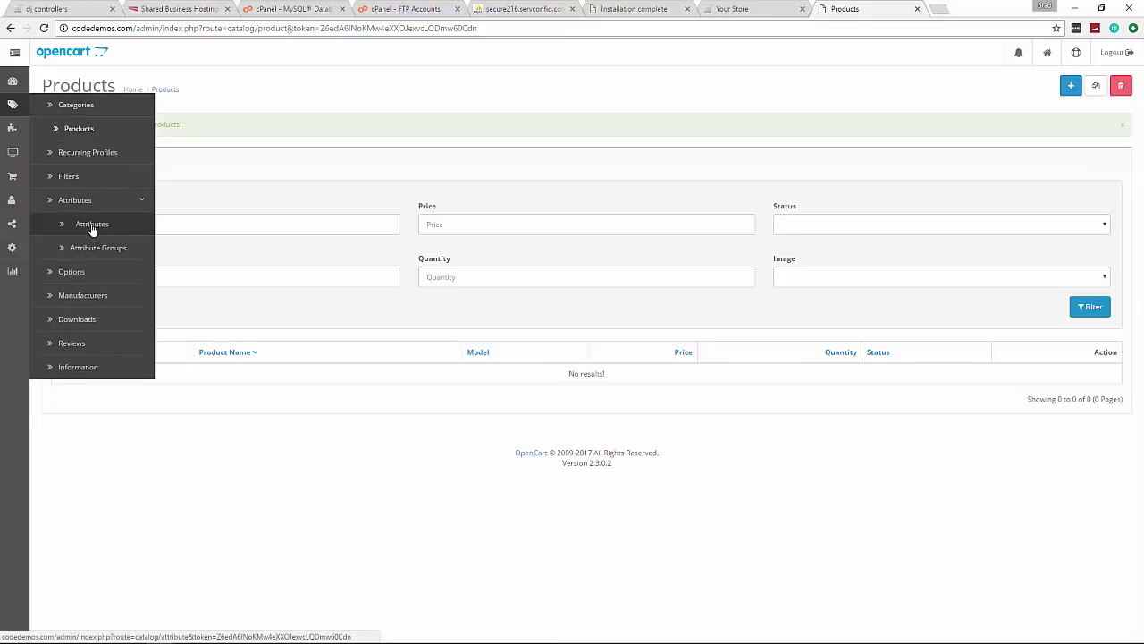
{"action": "left_click", "coordinate": [92, 227]}
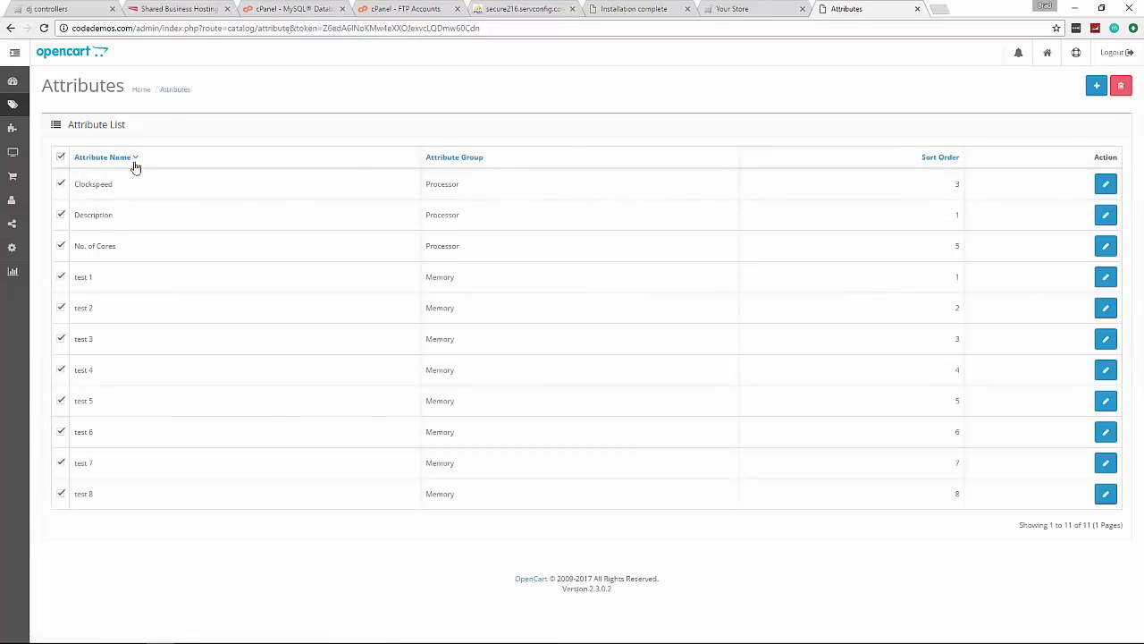
{"action": "left_click", "coordinate": [1121, 85]}
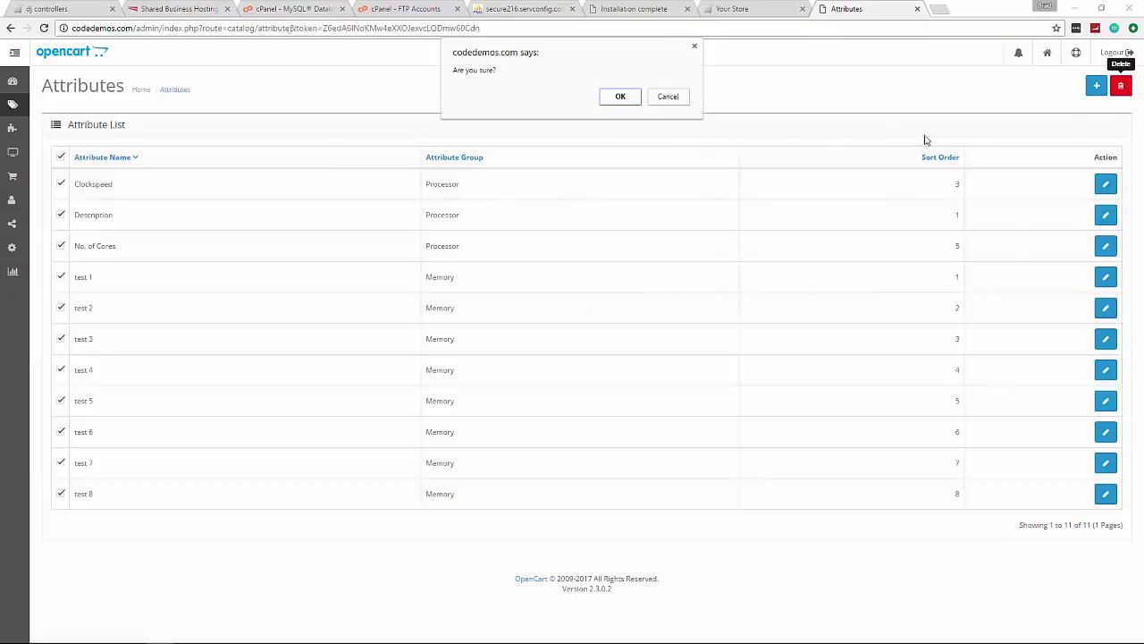
{"action": "left_click", "coordinate": [620, 96]}
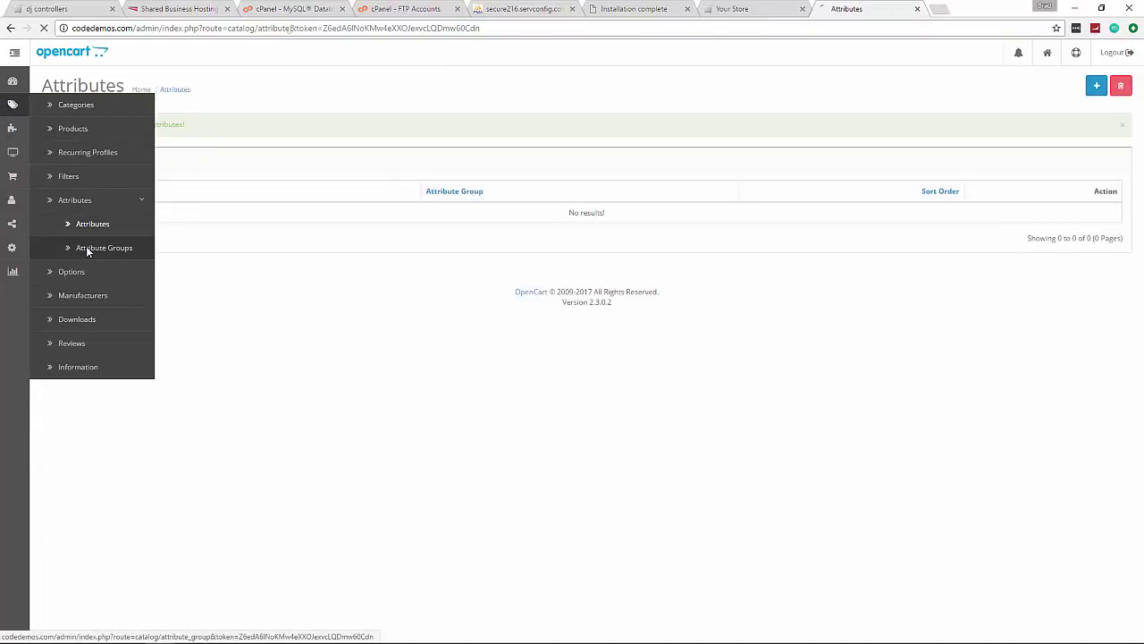
Step: Select and delete all four attribute groups, leaving 'No results!'
{"action": "left_click", "coordinate": [87, 249]}
{"action": "left_click", "coordinate": [60, 156]}
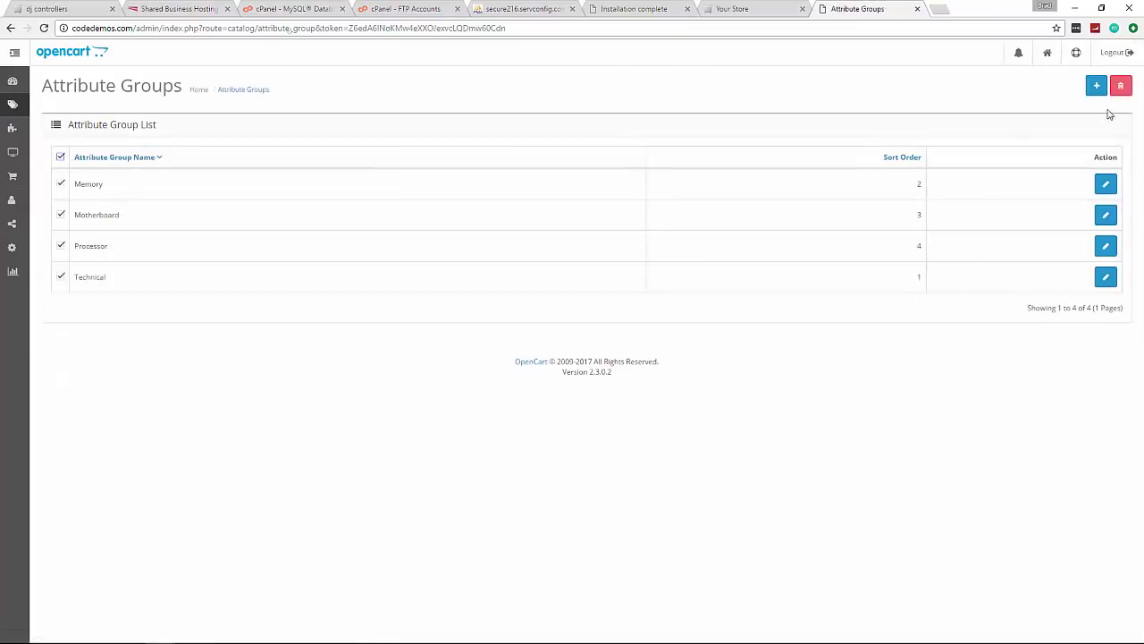
{"action": "left_click", "coordinate": [1121, 85]}
{"action": "left_click", "coordinate": [619, 96]}
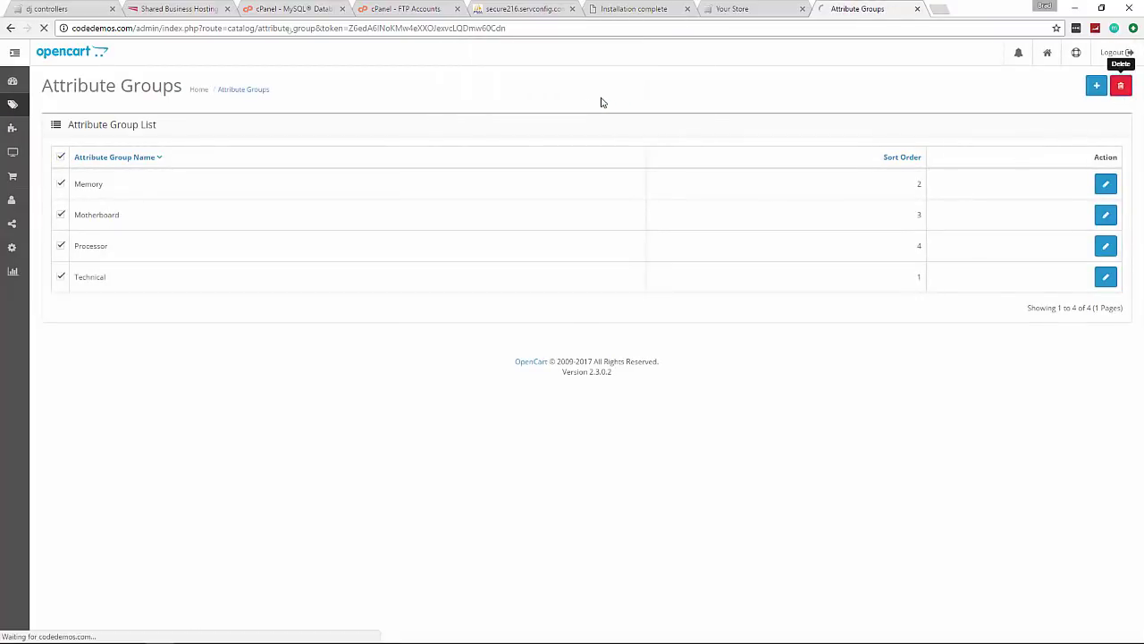
Step: In Design > Banners, set the Home Page Slideshow banner's status to Disabled and save
{"action": "mouse_move", "coordinate": [14, 101]}
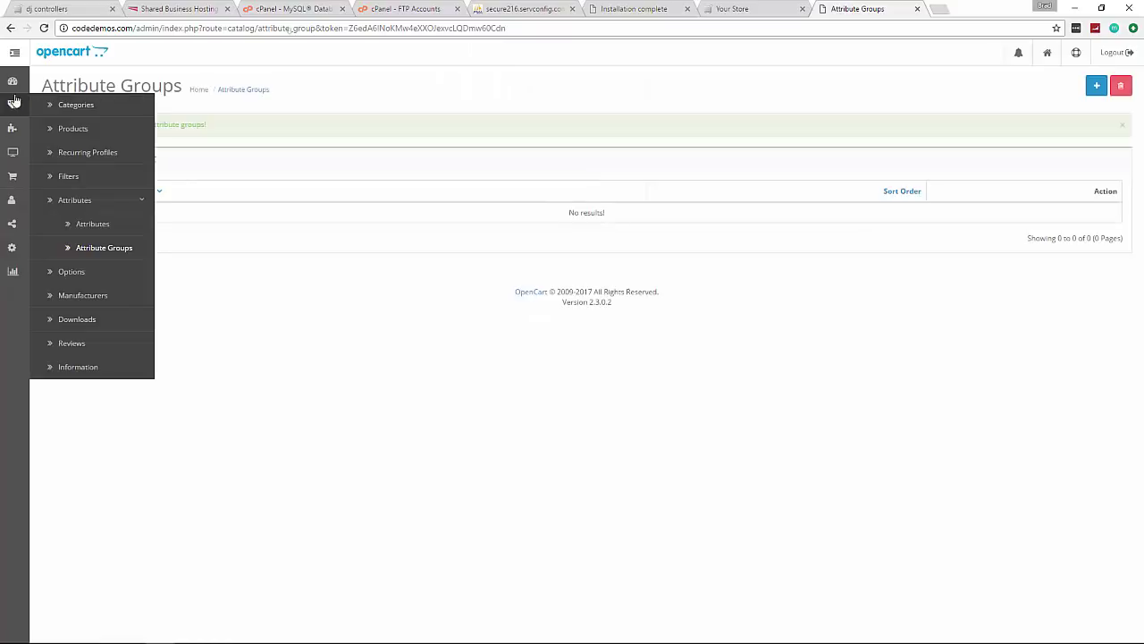
{"action": "mouse_move", "coordinate": [12, 177]}
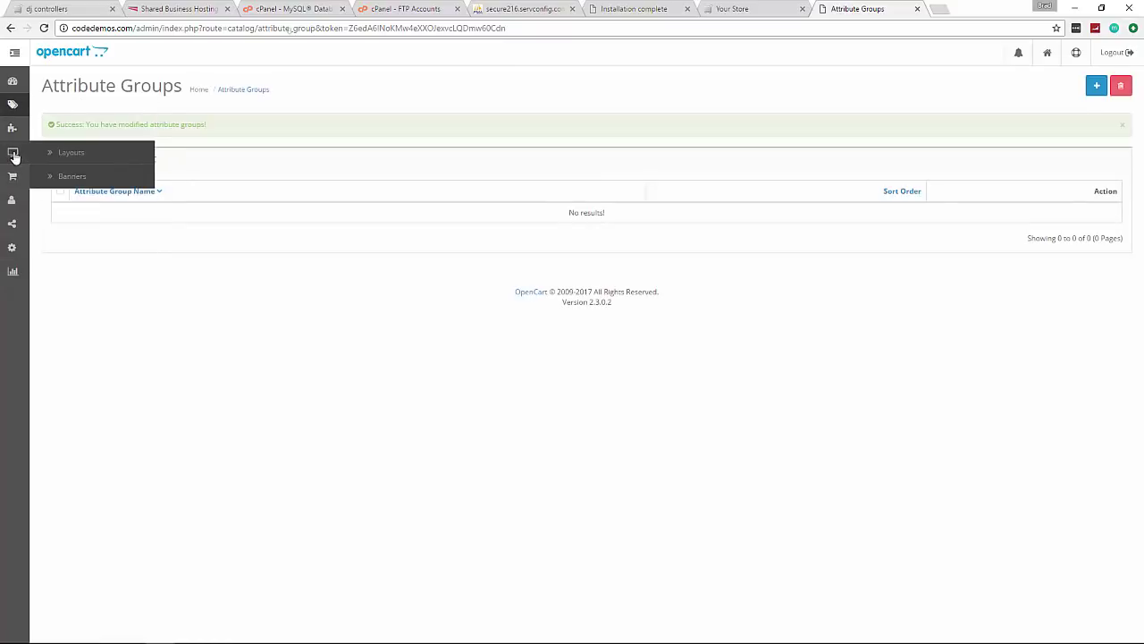
{"action": "mouse_move", "coordinate": [13, 152]}
{"action": "left_click", "coordinate": [75, 179]}
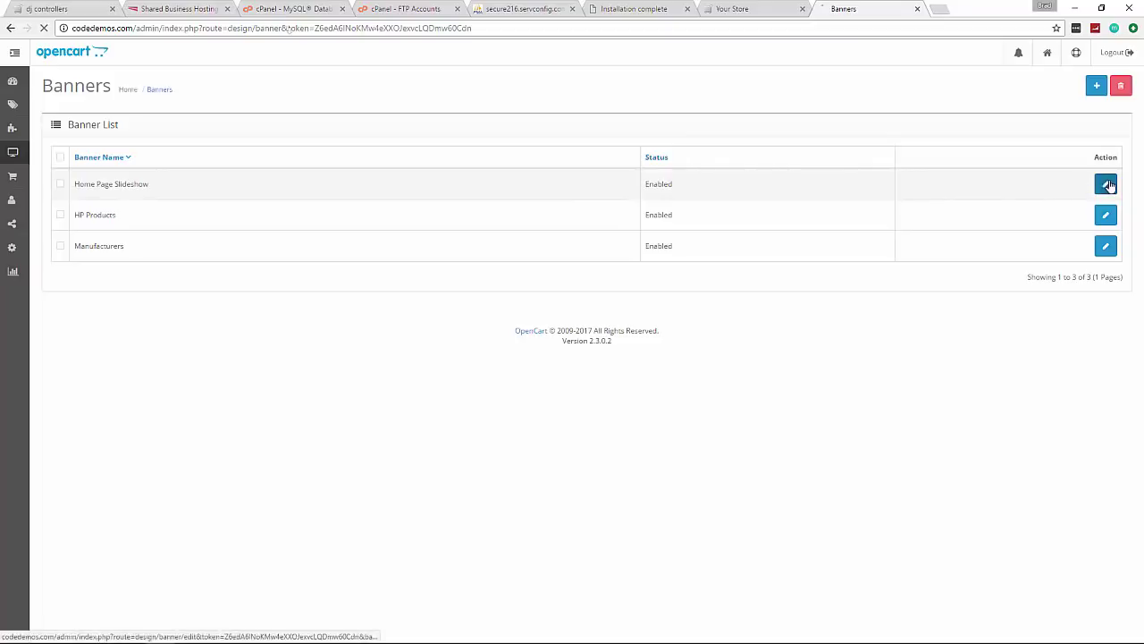
{"action": "left_click", "coordinate": [1106, 185]}
{"action": "left_click", "coordinate": [302, 211]}
{"action": "left_click", "coordinate": [286, 230]}
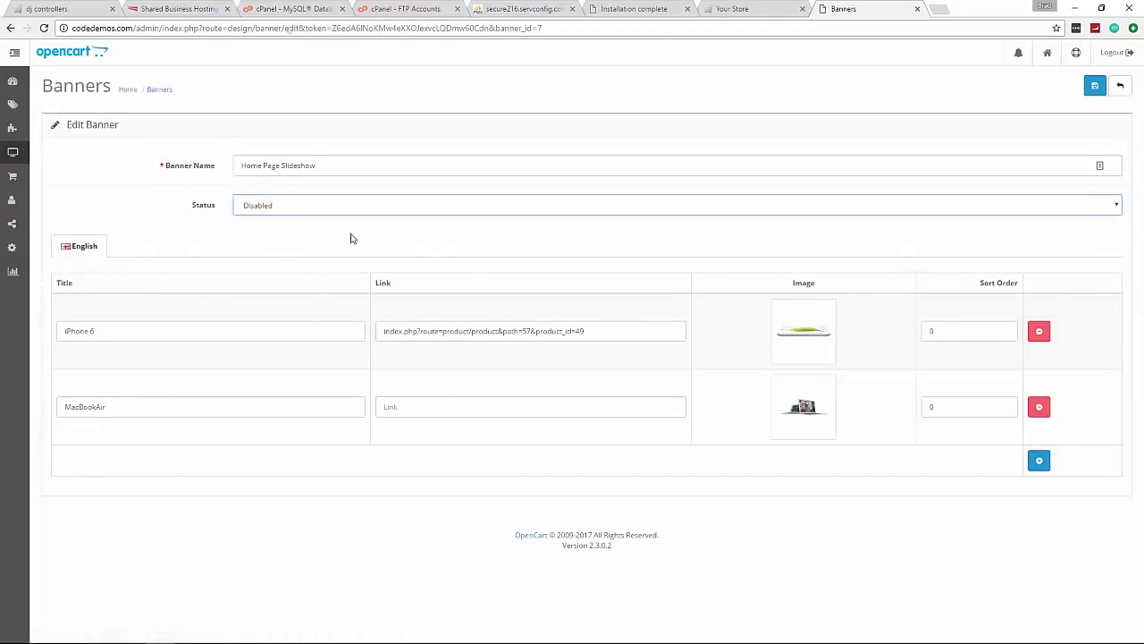
{"action": "left_click", "coordinate": [1095, 84]}
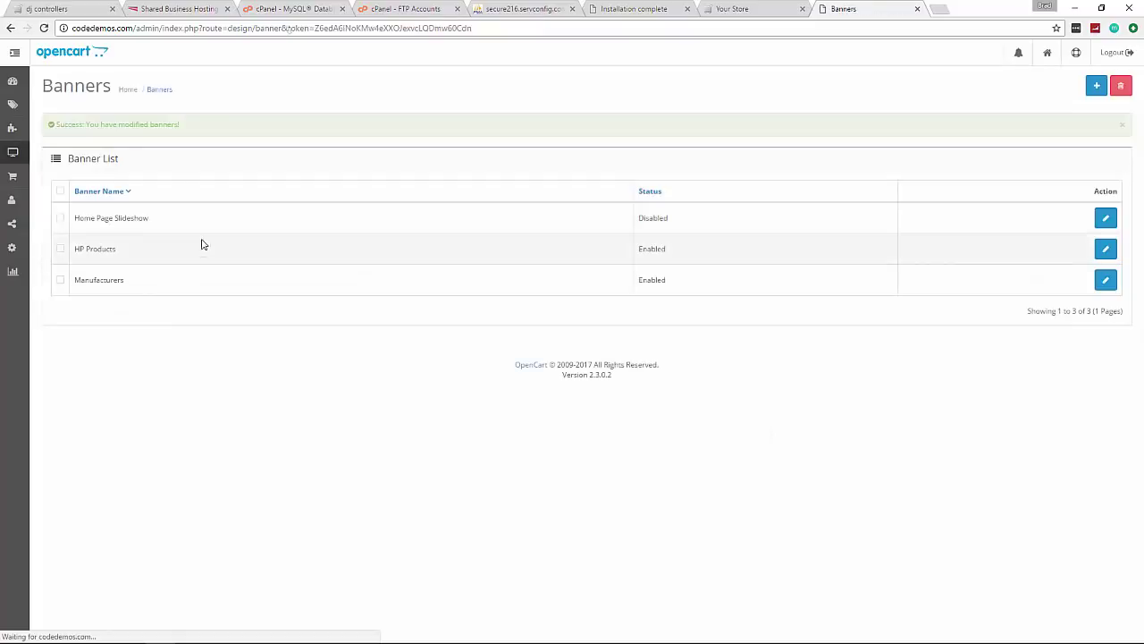
Step: Disable and save the HP Products and Manufacturers banners too
{"action": "left_click", "coordinate": [1106, 249]}
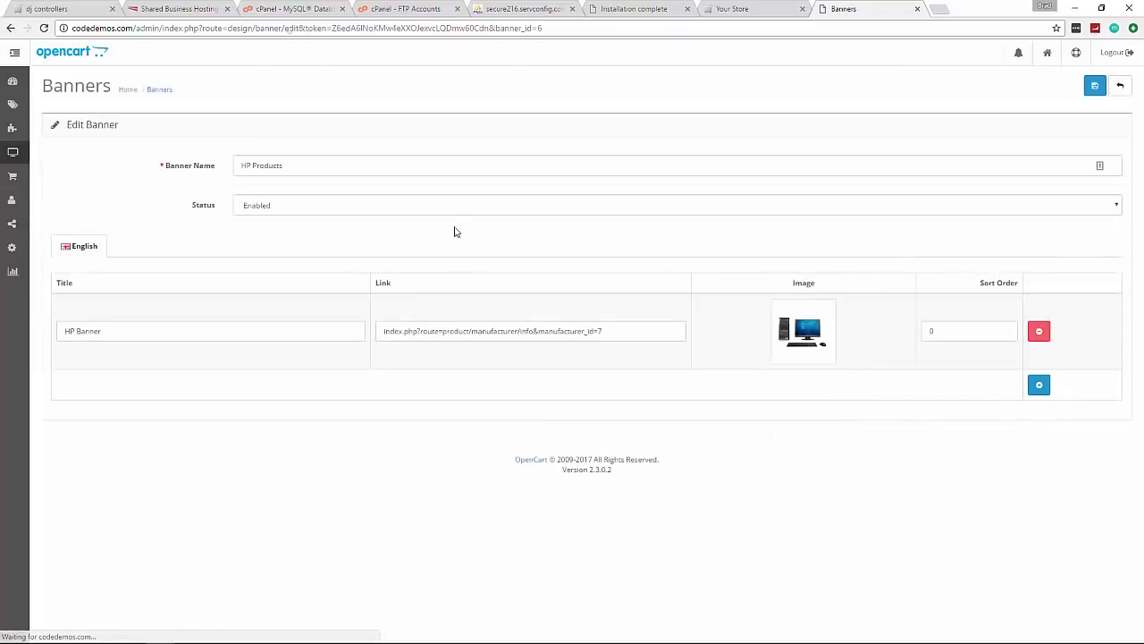
{"action": "left_click", "coordinate": [314, 207]}
{"action": "left_click", "coordinate": [301, 232]}
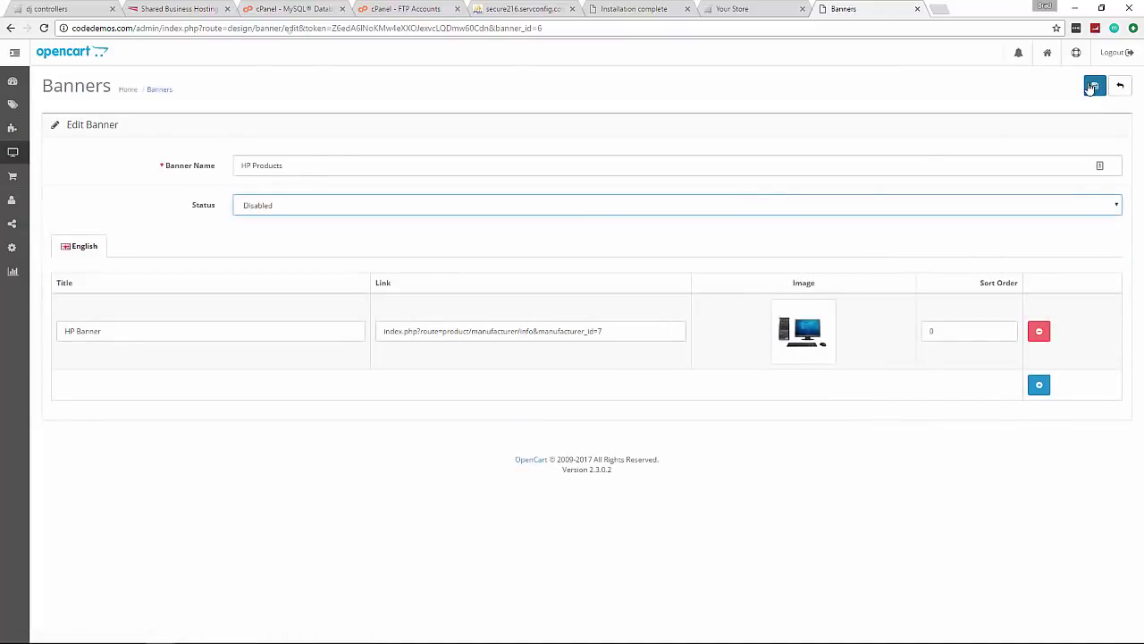
{"action": "left_click", "coordinate": [1094, 85]}
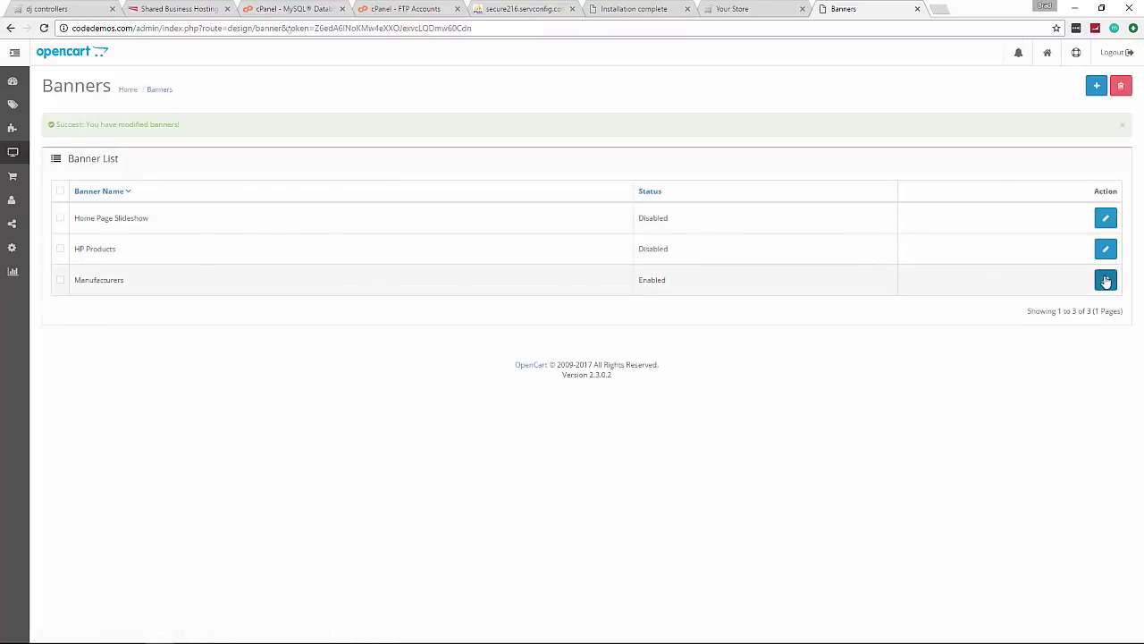
{"action": "left_click", "coordinate": [1106, 280]}
{"action": "left_click", "coordinate": [274, 204]}
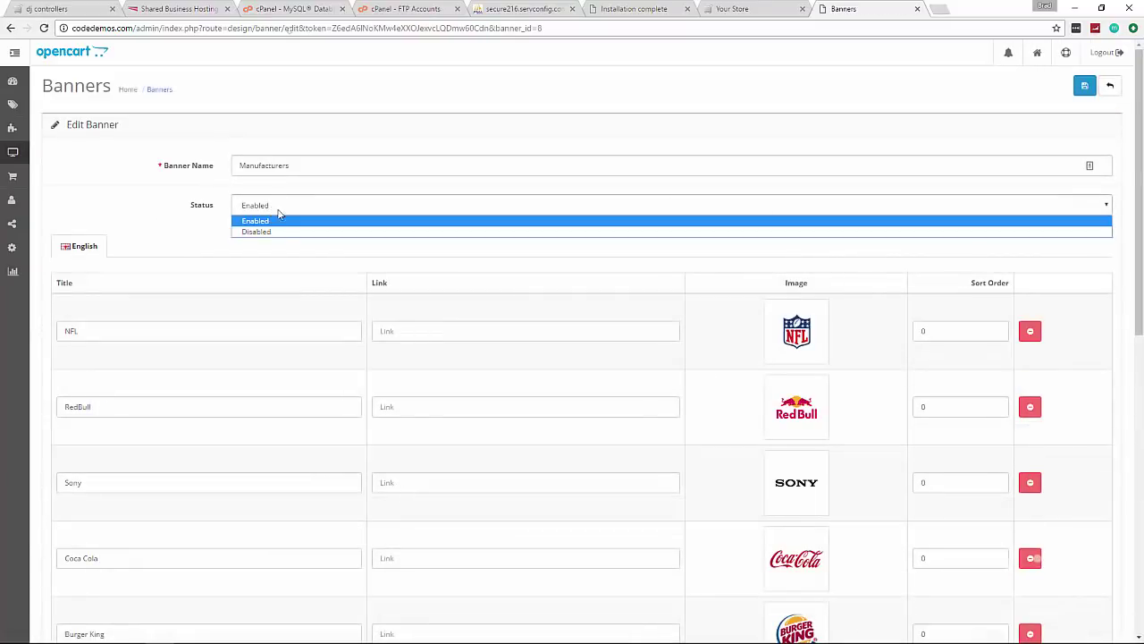
{"action": "left_click", "coordinate": [281, 230]}
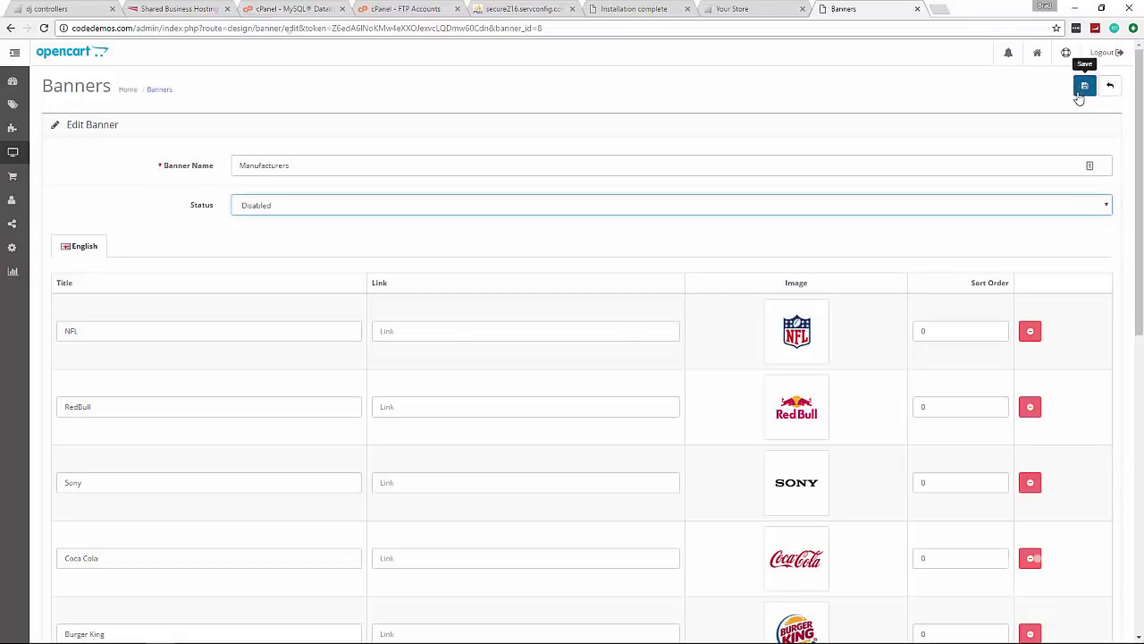
{"action": "left_click", "coordinate": [1083, 90]}
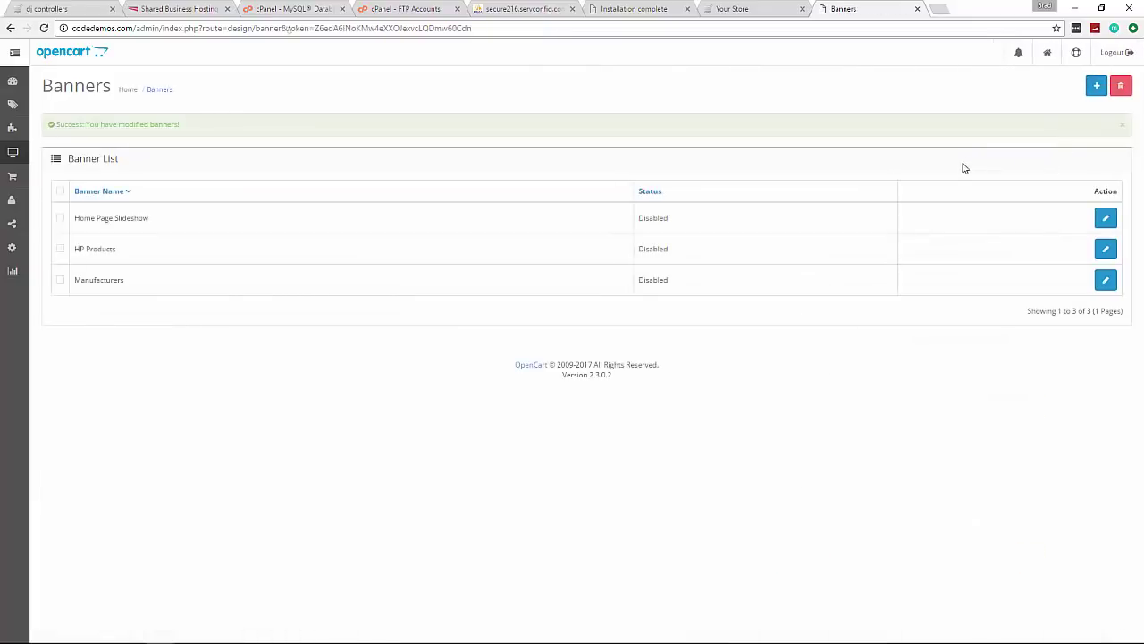
Step: Select all six manufacturers in Catalog > Manufacturers and delete them
{"action": "mouse_move", "coordinate": [14, 177]}
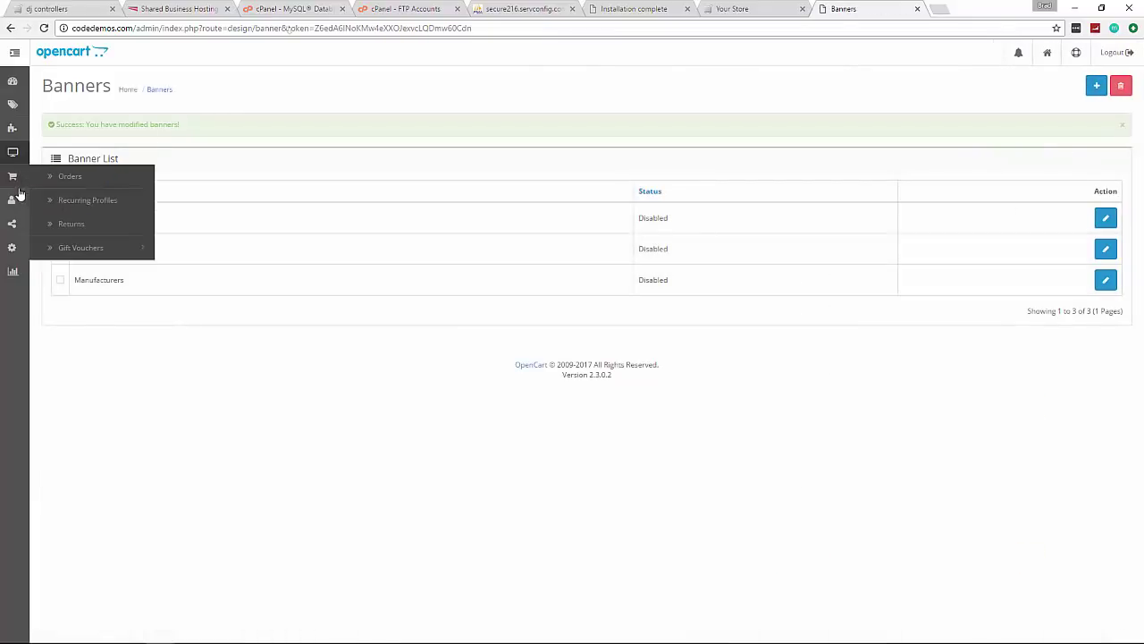
{"action": "mouse_move", "coordinate": [15, 109]}
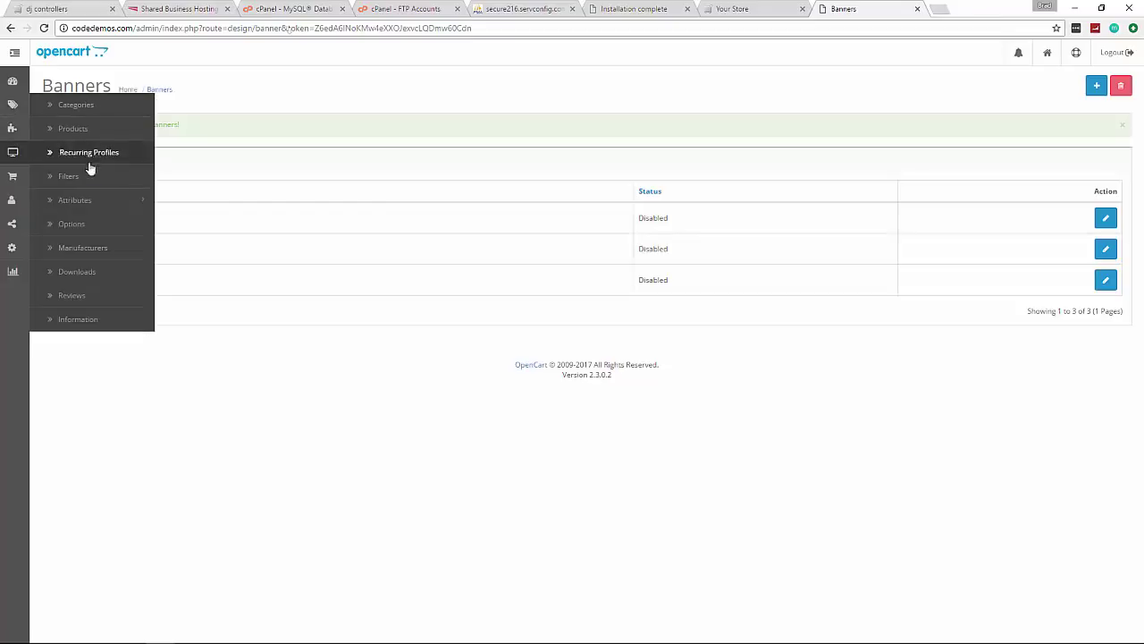
{"action": "left_click", "coordinate": [84, 252]}
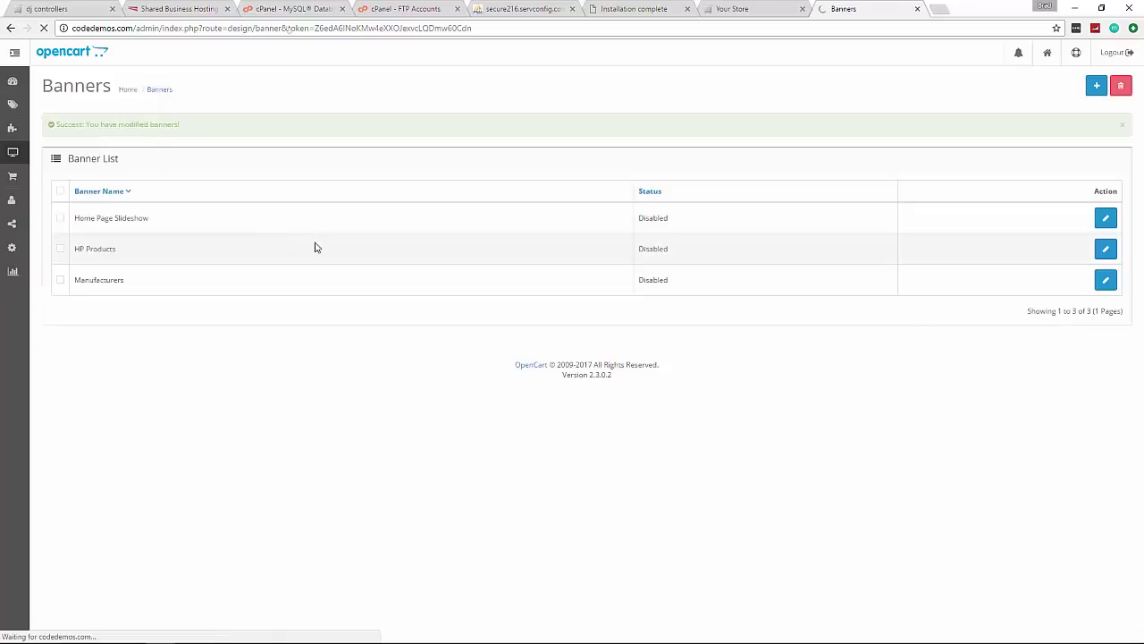
{"action": "left_click", "coordinate": [60, 156]}
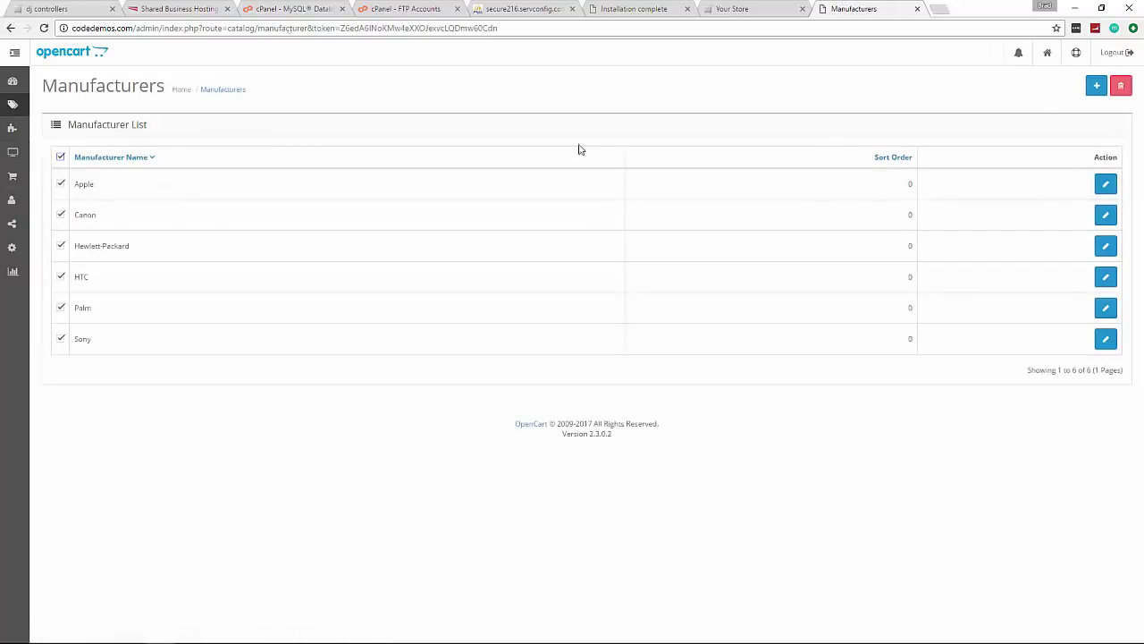
{"action": "left_click", "coordinate": [1122, 86]}
{"action": "left_click", "coordinate": [627, 99]}
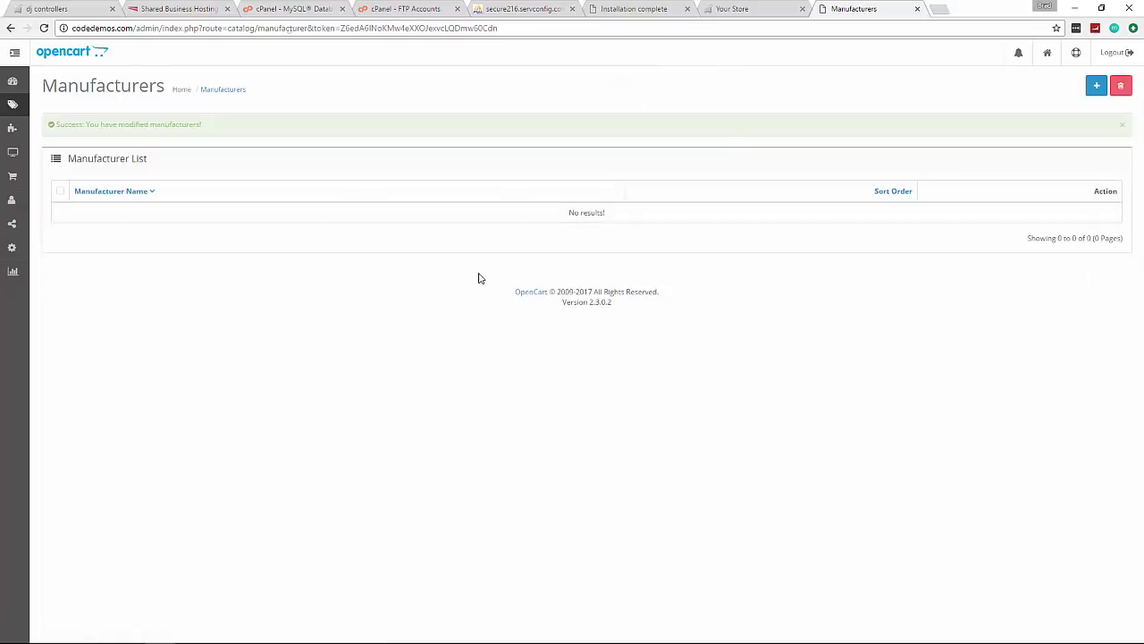
Step: Reload the storefront home page to confirm the demo content is gone
{"action": "left_click", "coordinate": [760, 11]}
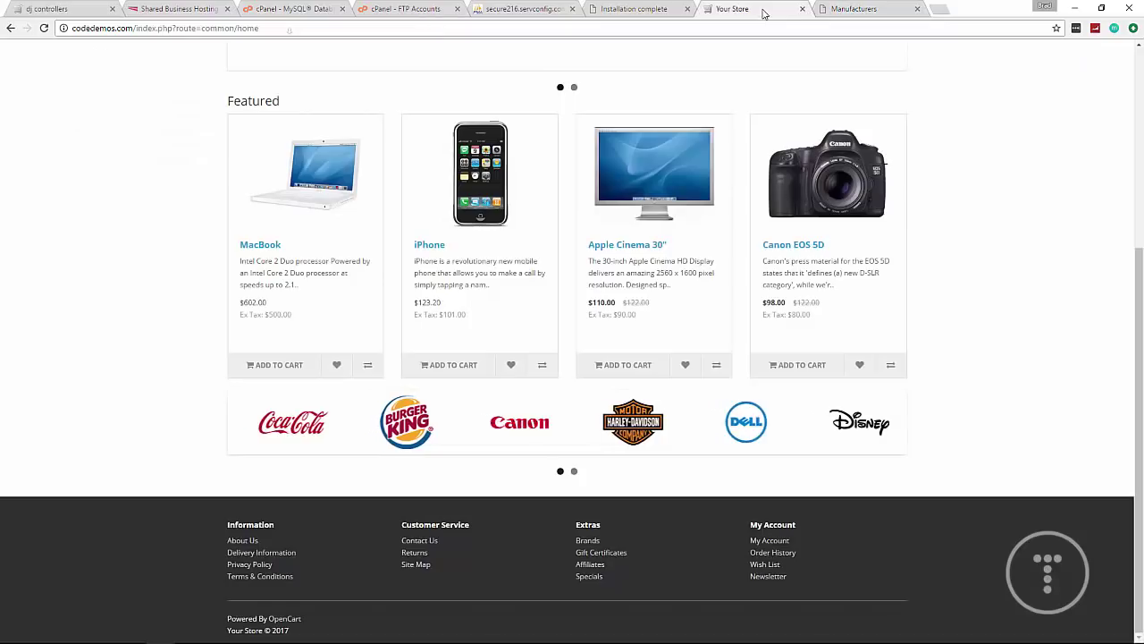
{"action": "scroll", "coordinate": [56, 44], "scroll_direction": "up", "scroll_amount": 2}
{"action": "key", "text": "F5"}
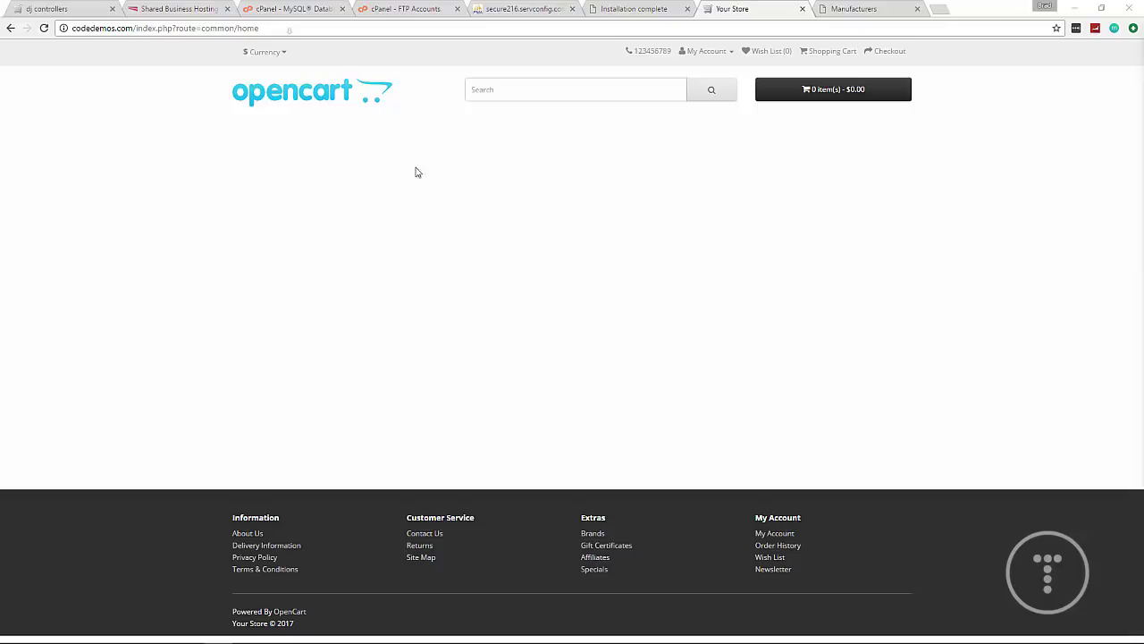
Step: Open the Your Store (Default) row in System > Settings for editing
{"action": "left_click", "coordinate": [839, 11]}
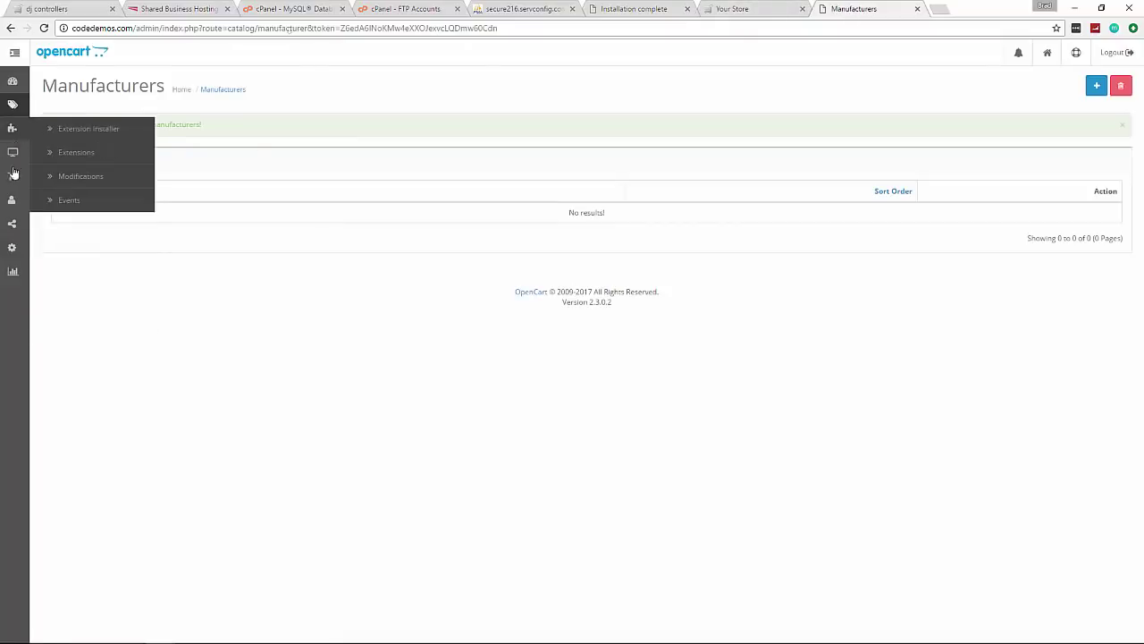
{"action": "mouse_move", "coordinate": [19, 220]}
{"action": "mouse_move", "coordinate": [16, 107]}
{"action": "mouse_move", "coordinate": [12, 247]}
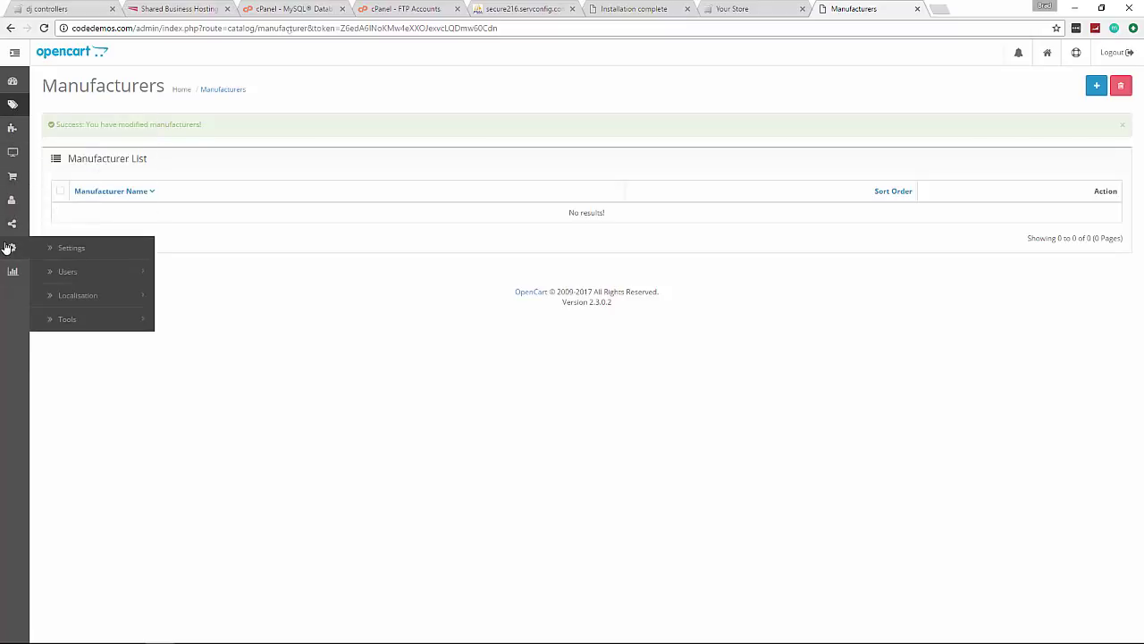
{"action": "left_click", "coordinate": [84, 252]}
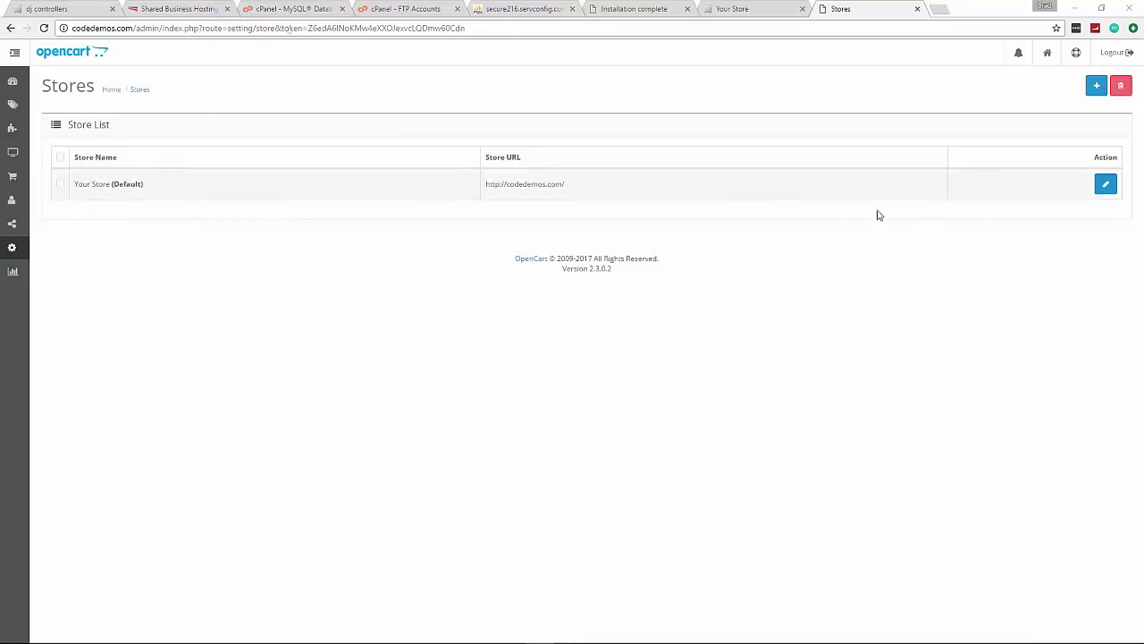
{"action": "left_click", "coordinate": [1106, 184]}
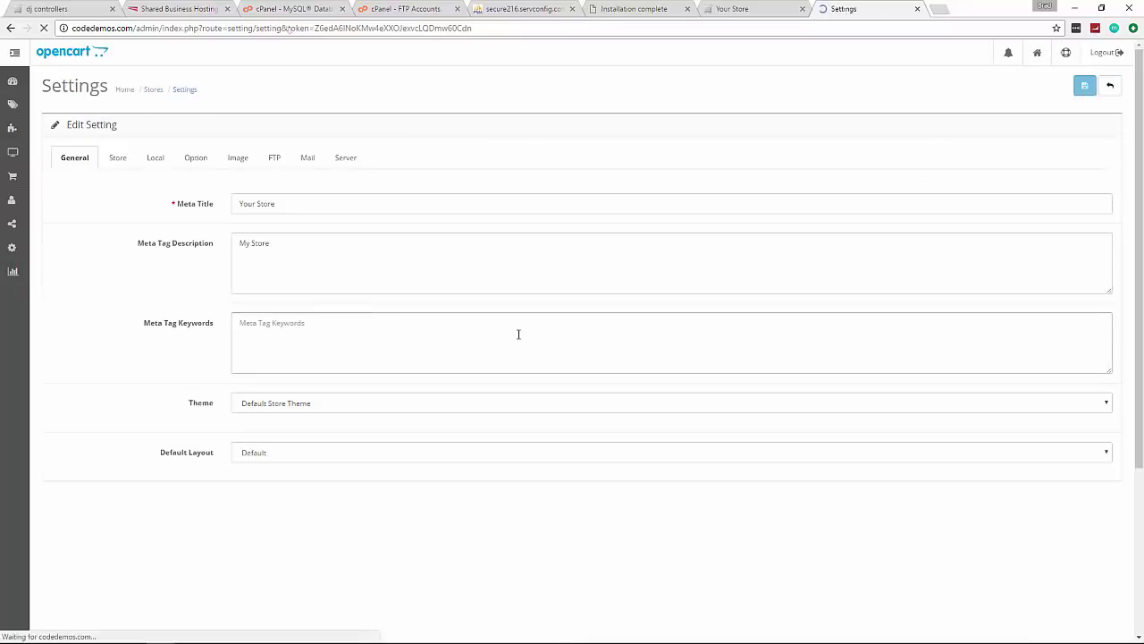
Step: Set meta title 'DJ Outlet', description 'Cheap and professional DJ equipment', keywords 'dj equipment, turntables, mixers'
{"action": "left_click_drag", "start_coordinate": [291, 205], "coordinate": [236, 202]}
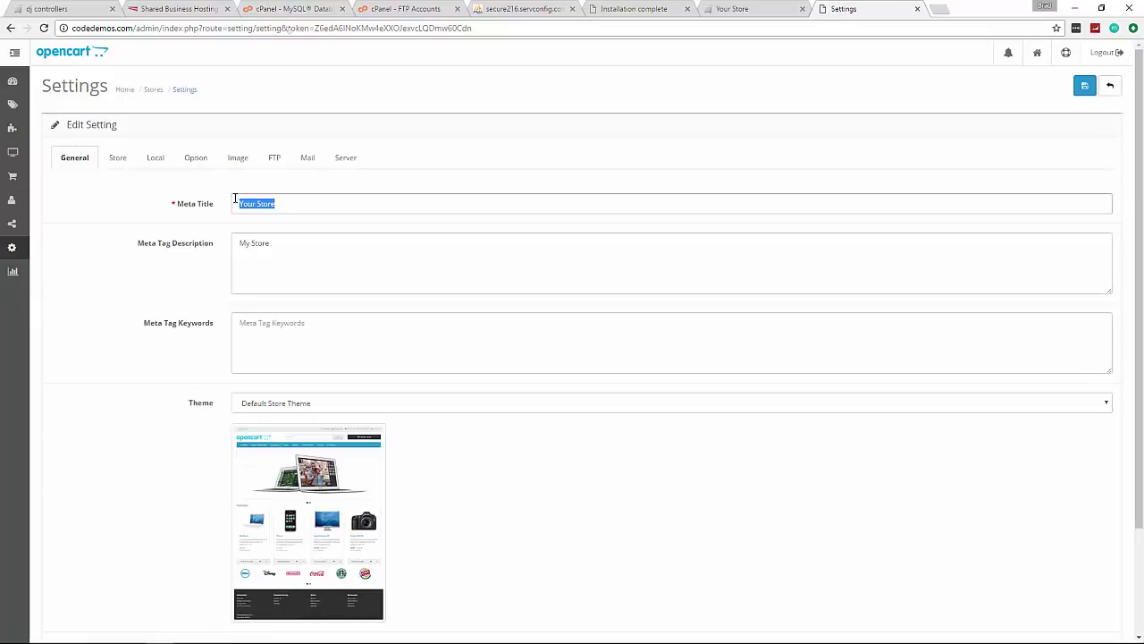
{"action": "type", "text": "DJ Outlet"}
{"action": "left_click_drag", "start_coordinate": [302, 247], "coordinate": [240, 248]}
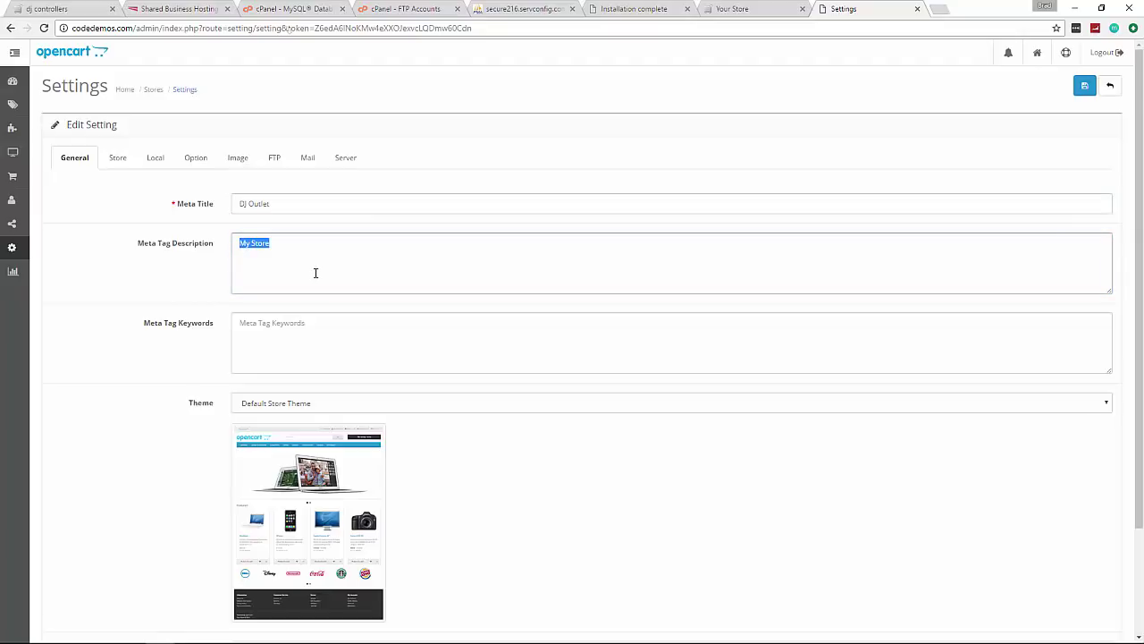
{"action": "type", "text": "Cheap and professional DJ equip"}
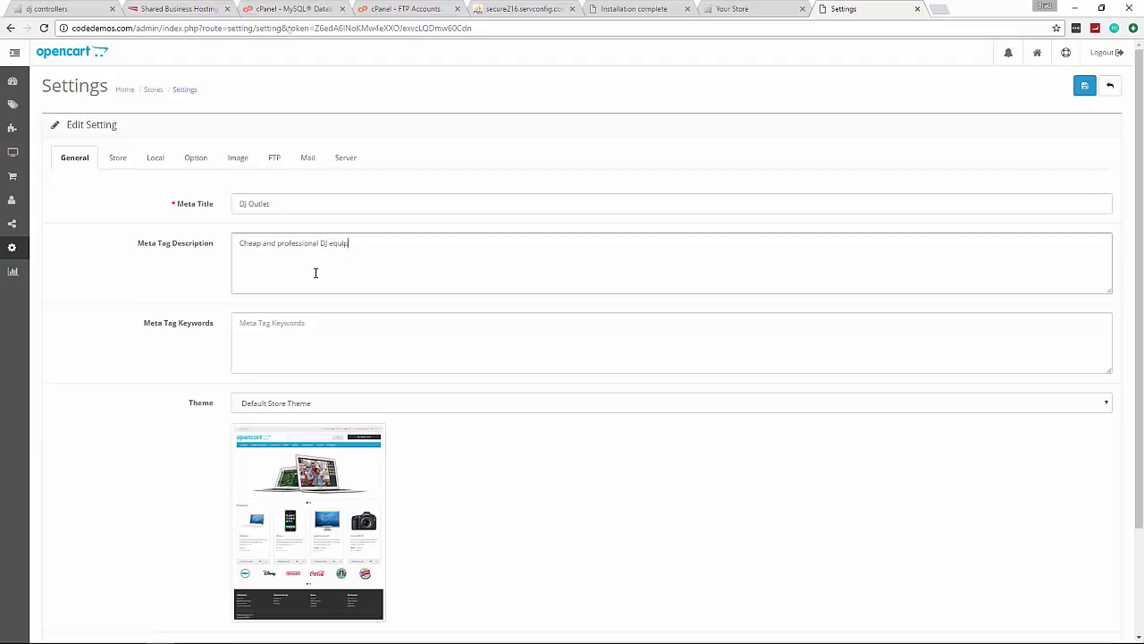
{"action": "left_click", "coordinate": [347, 345]}
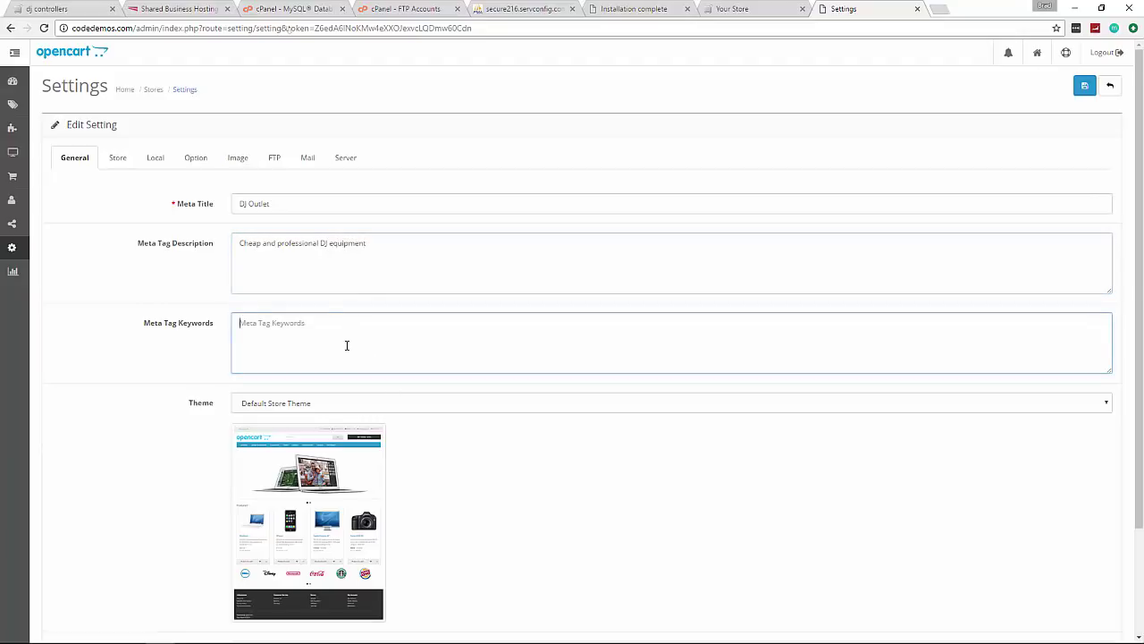
{"action": "type", "text": "dj equipment,turntables, mixers"}
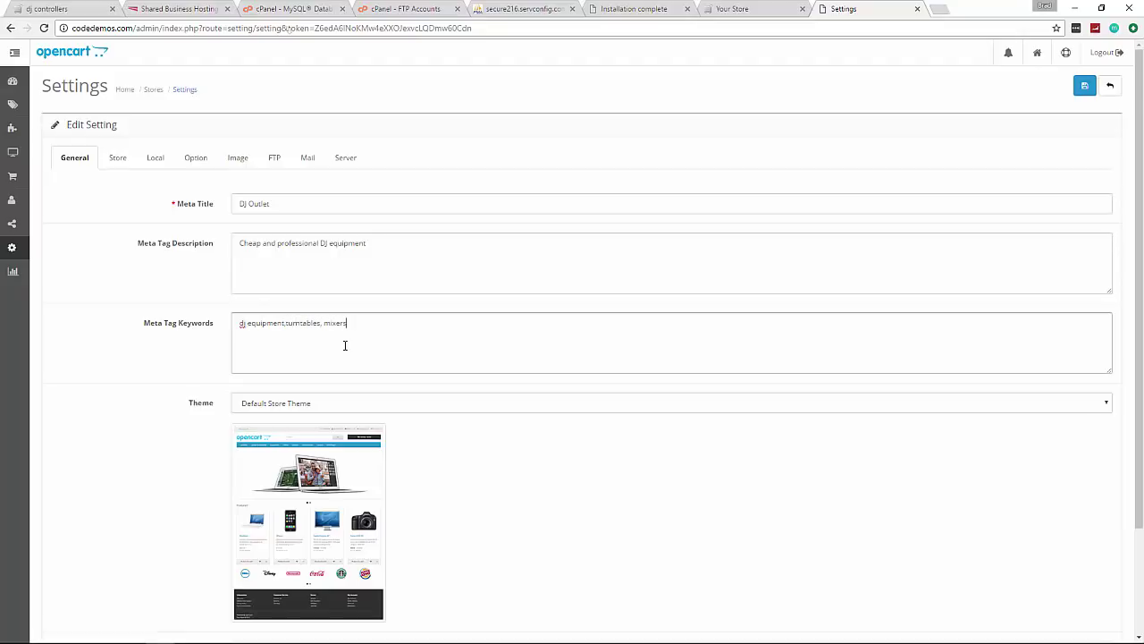
Step: Keep Default Store Theme as the theme and Default as the default layout
{"action": "scroll", "coordinate": [345, 345], "scroll_direction": "down", "scroll_amount": 3}
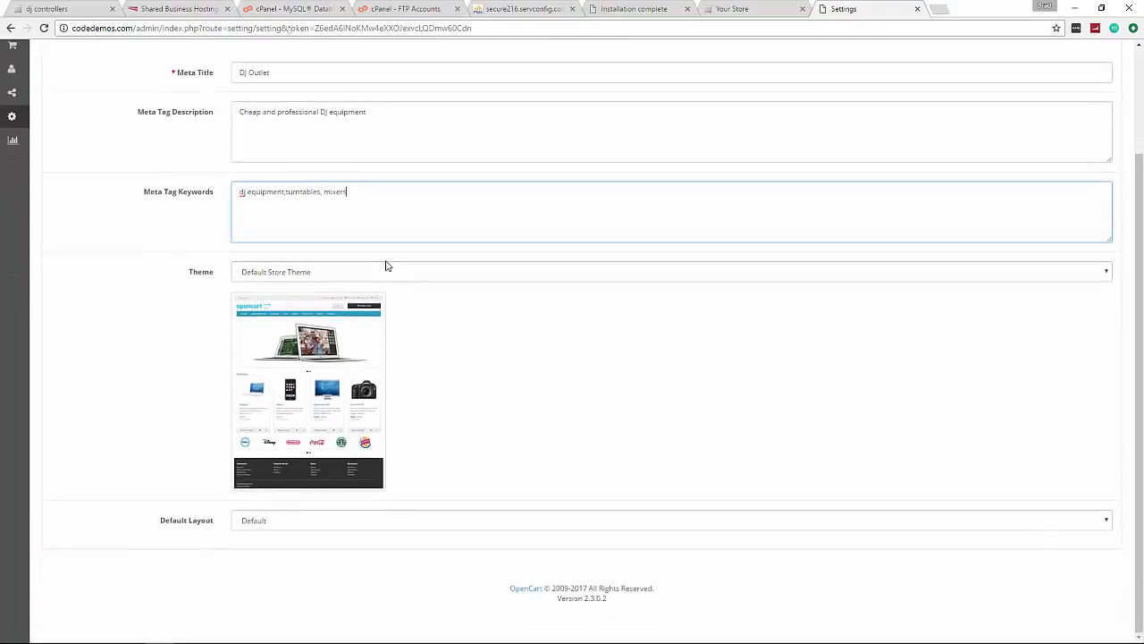
{"action": "left_click", "coordinate": [386, 268]}
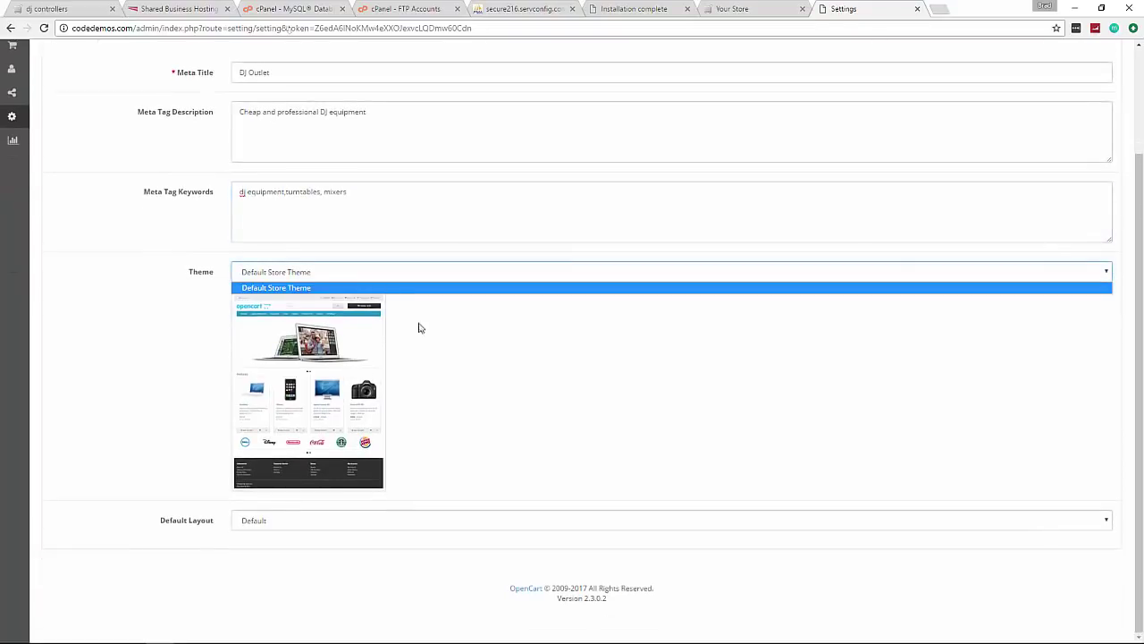
{"action": "left_click", "coordinate": [259, 286]}
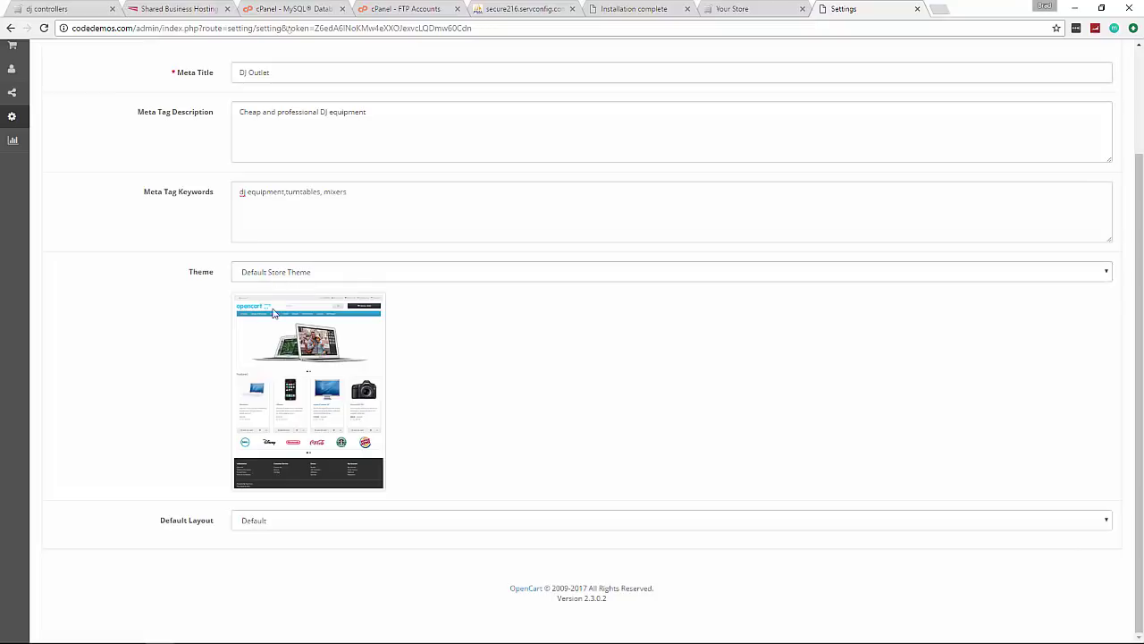
{"action": "left_click", "coordinate": [249, 526]}
{"action": "left_click", "coordinate": [131, 404]}
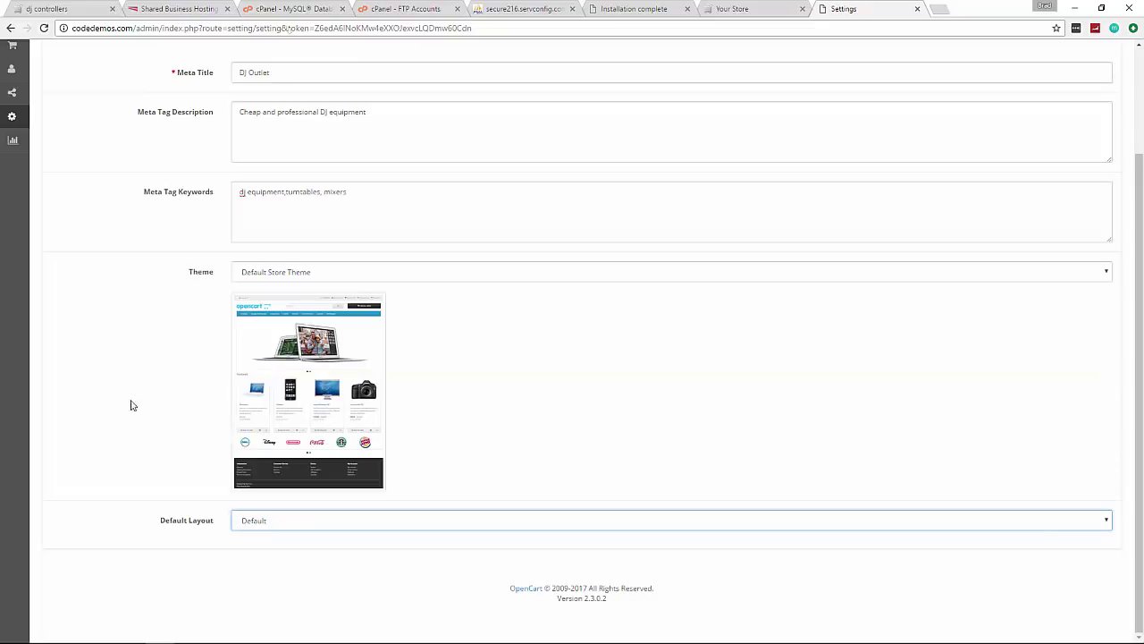
{"action": "scroll", "coordinate": [130, 403], "scroll_direction": "up", "scroll_amount": 2}
Step: On the Store tab, rename the store to DJ Outlet and enter the owner's name and street address
{"action": "left_click", "coordinate": [117, 159]}
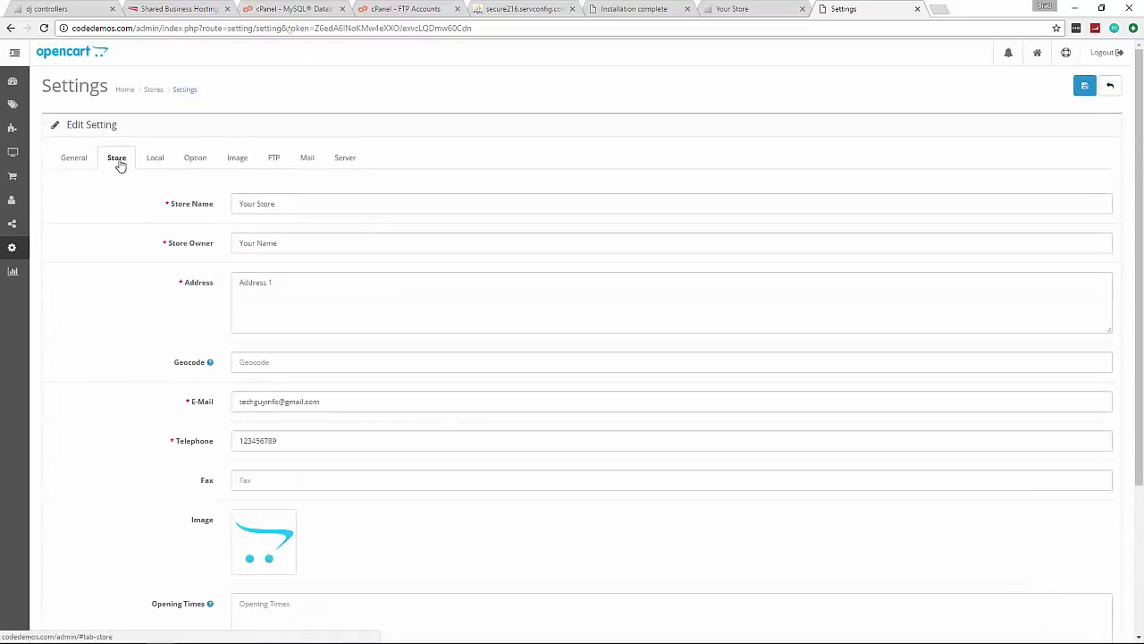
{"action": "left_click", "coordinate": [257, 204]}
{"action": "left_click_drag", "start_coordinate": [276, 204], "coordinate": [215, 208]}
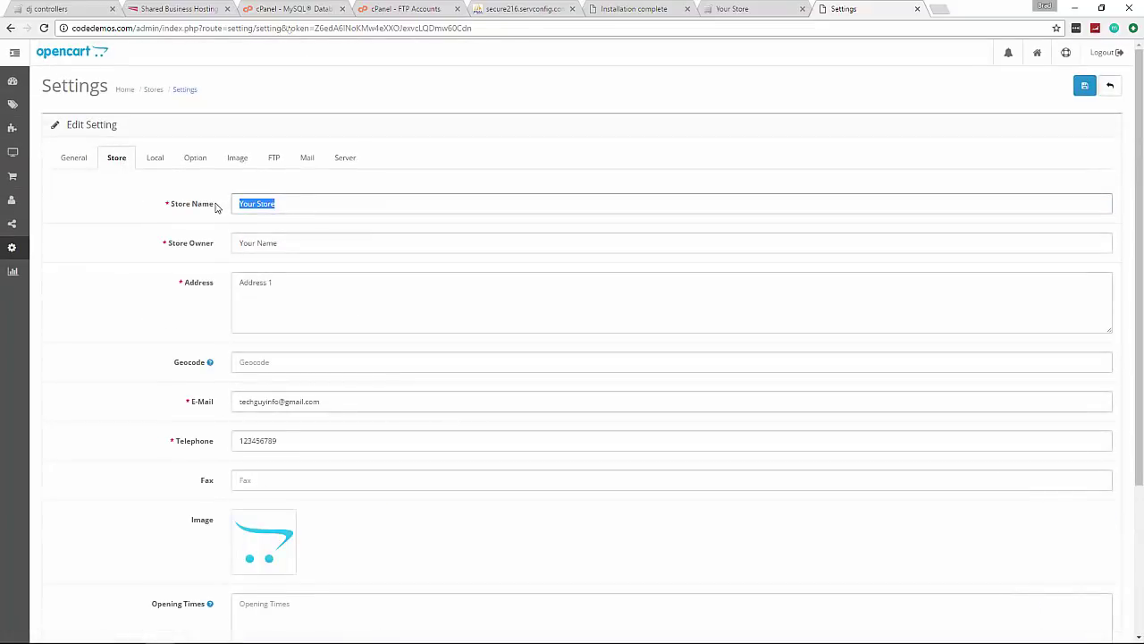
{"action": "type", "text": "DJ Outlet"}
{"action": "left_click", "coordinate": [319, 250]}
{"action": "left_click_drag", "start_coordinate": [319, 250], "coordinate": [229, 248]}
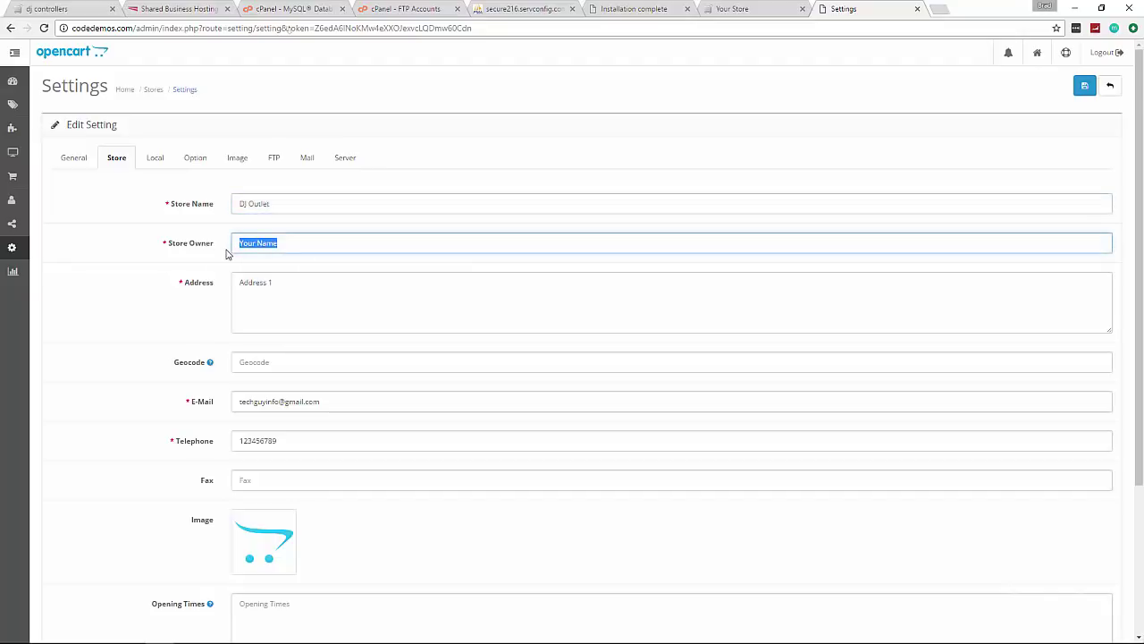
{"action": "type", "text": "Brad Traversy"}
{"action": "left_click", "coordinate": [338, 287]}
{"action": "left_click_drag", "start_coordinate": [345, 290], "coordinate": [225, 283]}
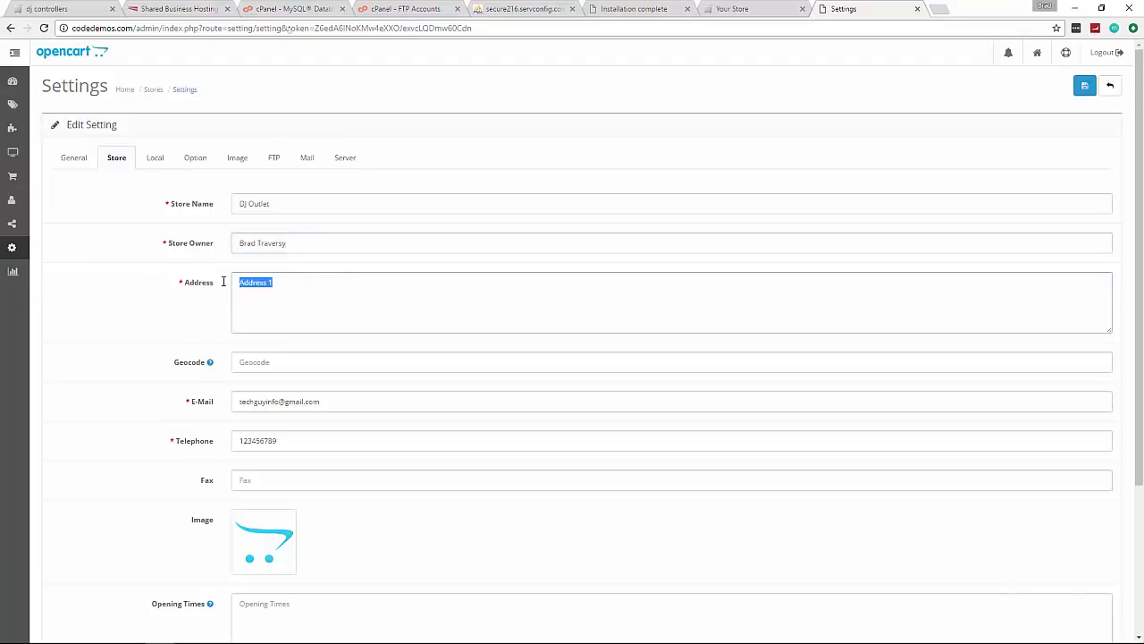
Step: Check the store's e-mail and contact details, then move to the Local settings
{"action": "scroll", "coordinate": [245, 245], "scroll_direction": "down", "scroll_amount": 2}
{"action": "left_click", "coordinate": [339, 223]}
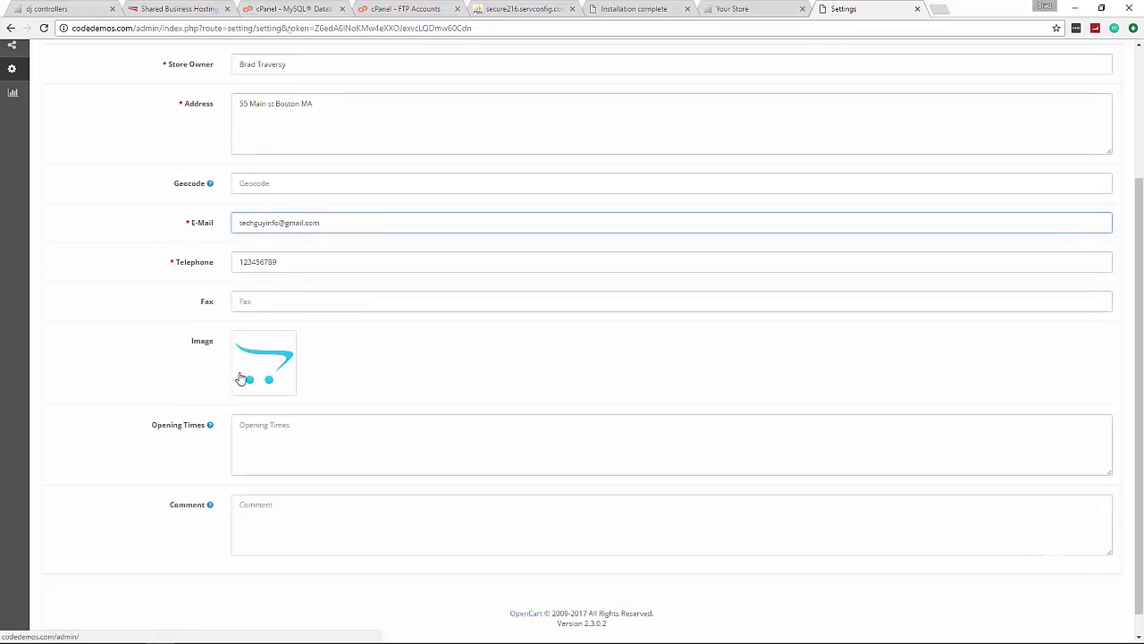
{"action": "mouse_move", "coordinate": [181, 437]}
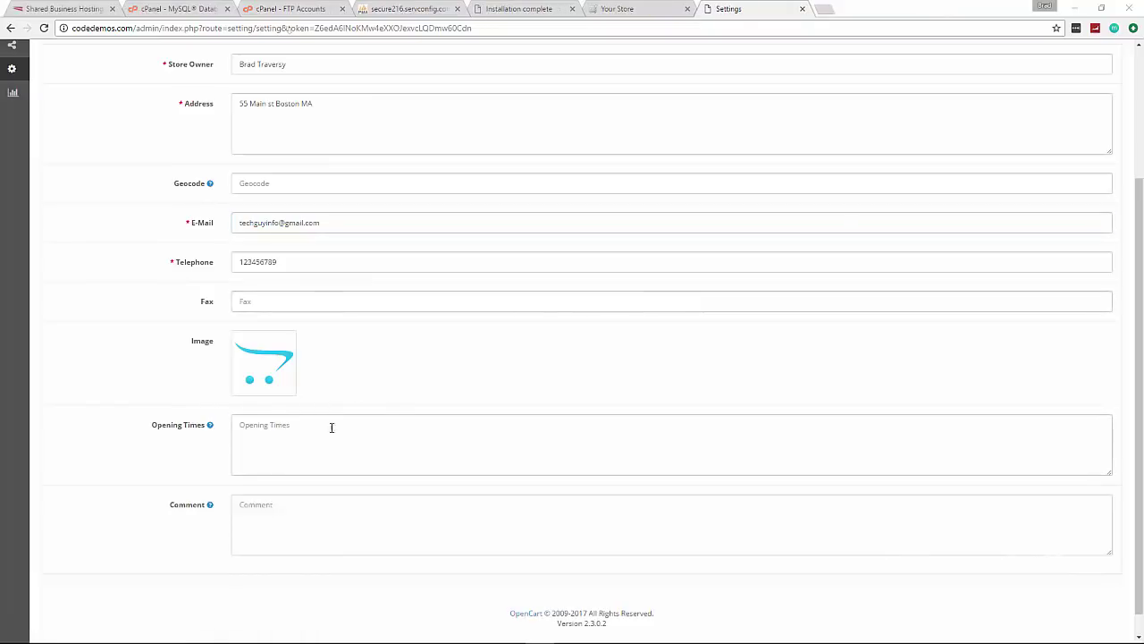
{"action": "scroll", "coordinate": [344, 425], "scroll_direction": "up", "scroll_amount": 2}
{"action": "left_click", "coordinate": [150, 161]}
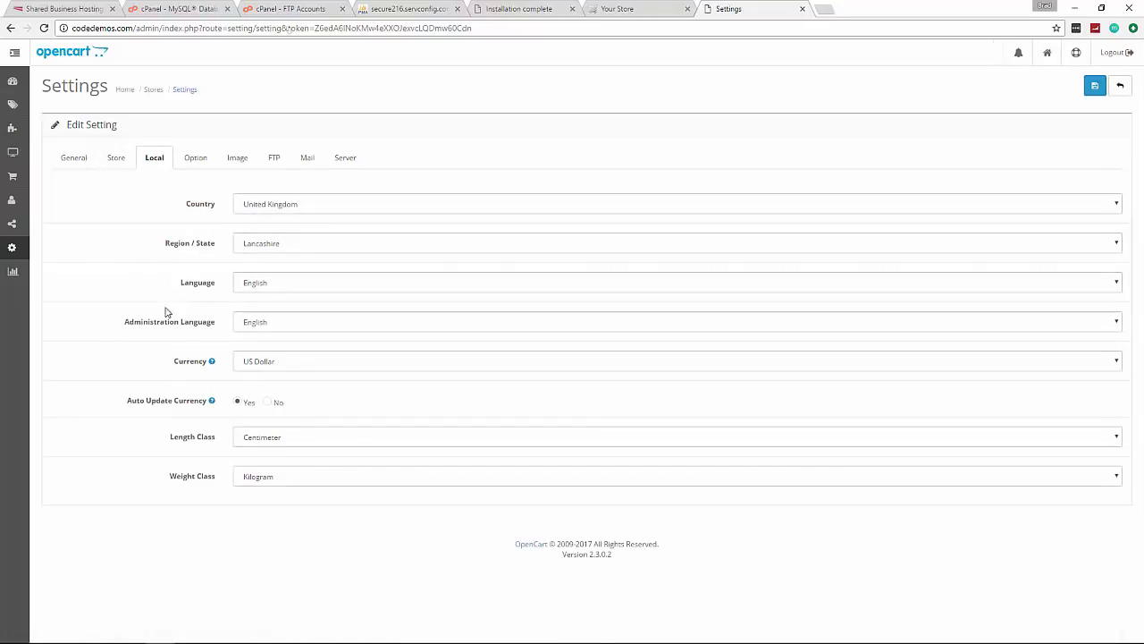
Step: Set country to United States and region to Massachusetts, leaving currency as US Dollar
{"action": "left_click", "coordinate": [321, 202]}
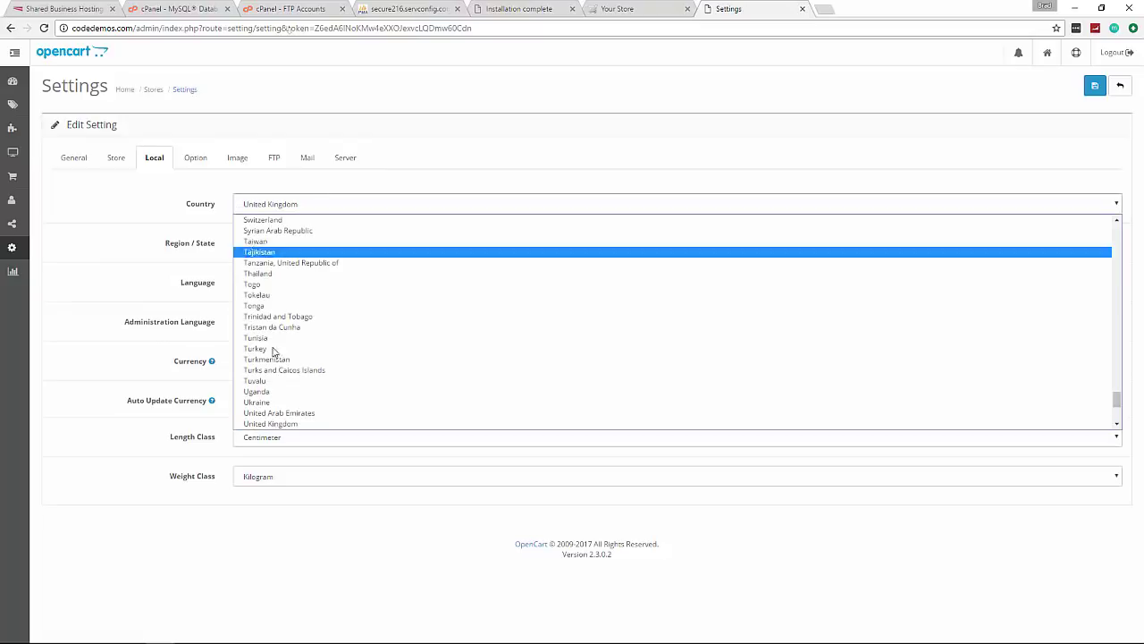
{"action": "scroll", "coordinate": [288, 379], "scroll_direction": "down", "scroll_amount": 3}
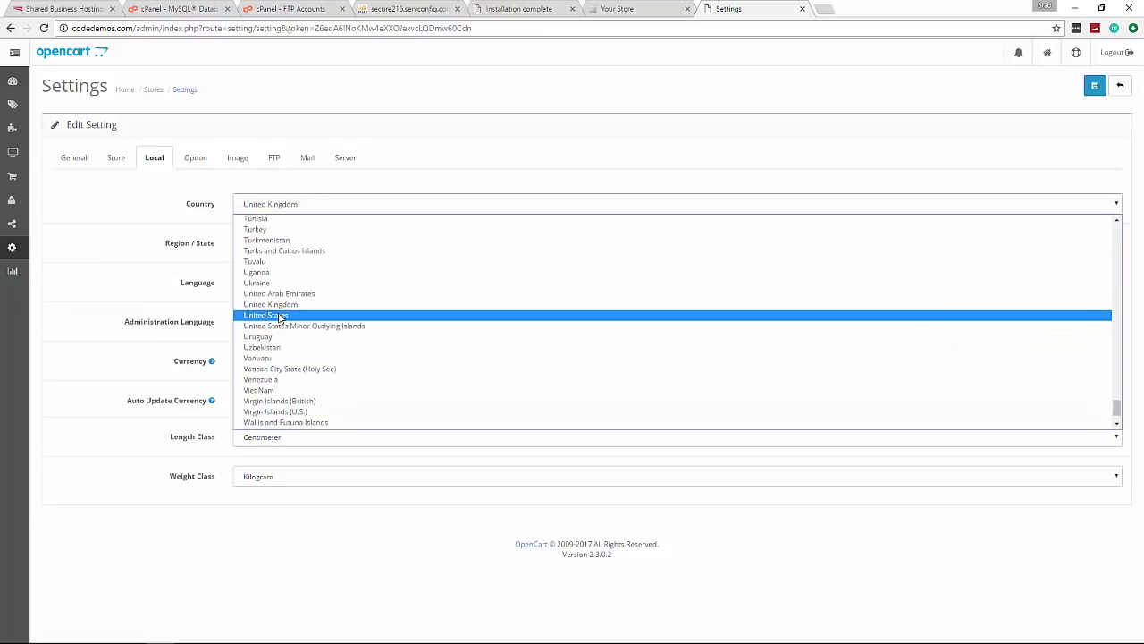
{"action": "left_click", "coordinate": [287, 322]}
{"action": "left_click", "coordinate": [239, 241]}
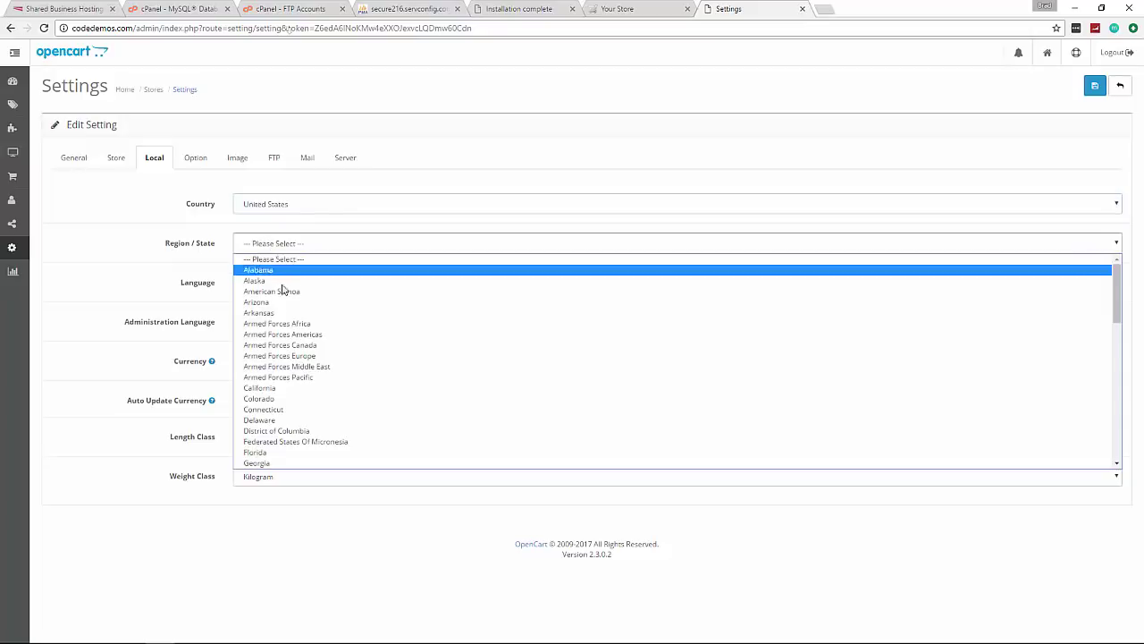
{"action": "scroll", "coordinate": [290, 308], "scroll_direction": "down", "scroll_amount": 5}
{"action": "scroll", "coordinate": [298, 302], "scroll_direction": "up", "scroll_amount": 3}
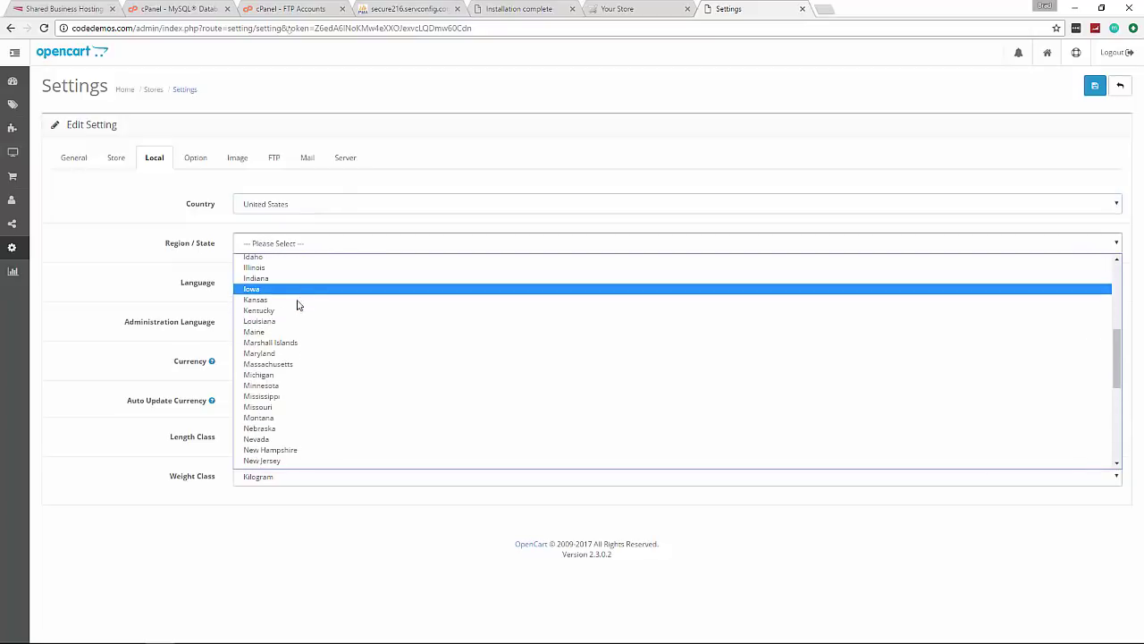
{"action": "left_click", "coordinate": [289, 366]}
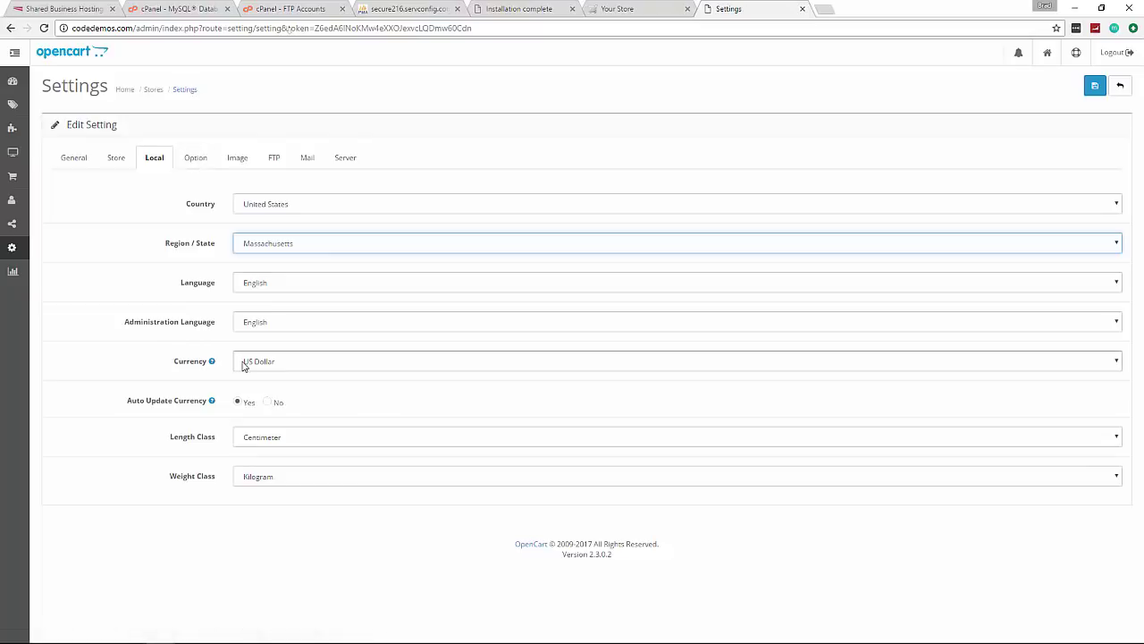
{"action": "left_click", "coordinate": [243, 365]}
{"action": "left_click", "coordinate": [128, 210]}
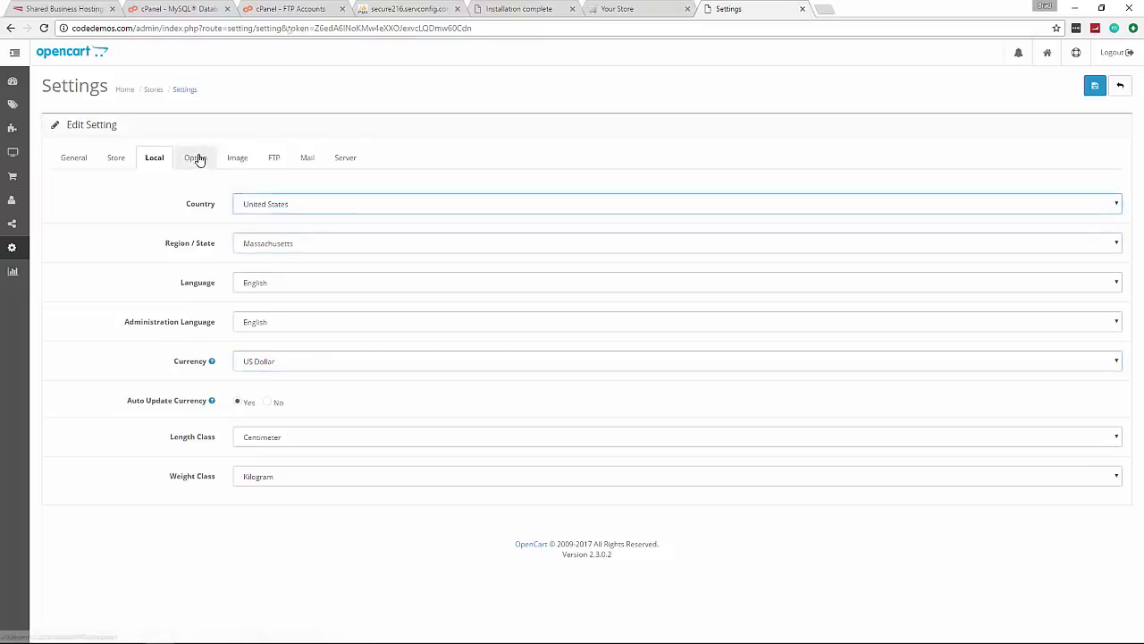
{"action": "left_click", "coordinate": [195, 158]}
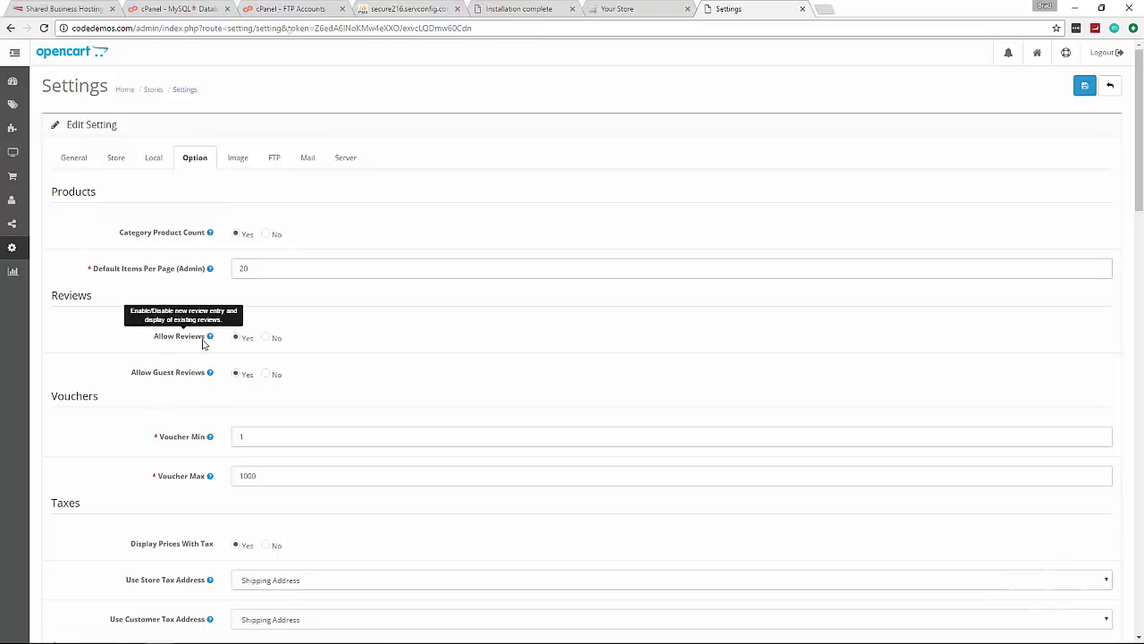
Step: Scroll through the Option settings, then view the Image, FTP and Server tabs unchanged
{"action": "scroll", "coordinate": [292, 445], "scroll_direction": "down", "scroll_amount": 4}
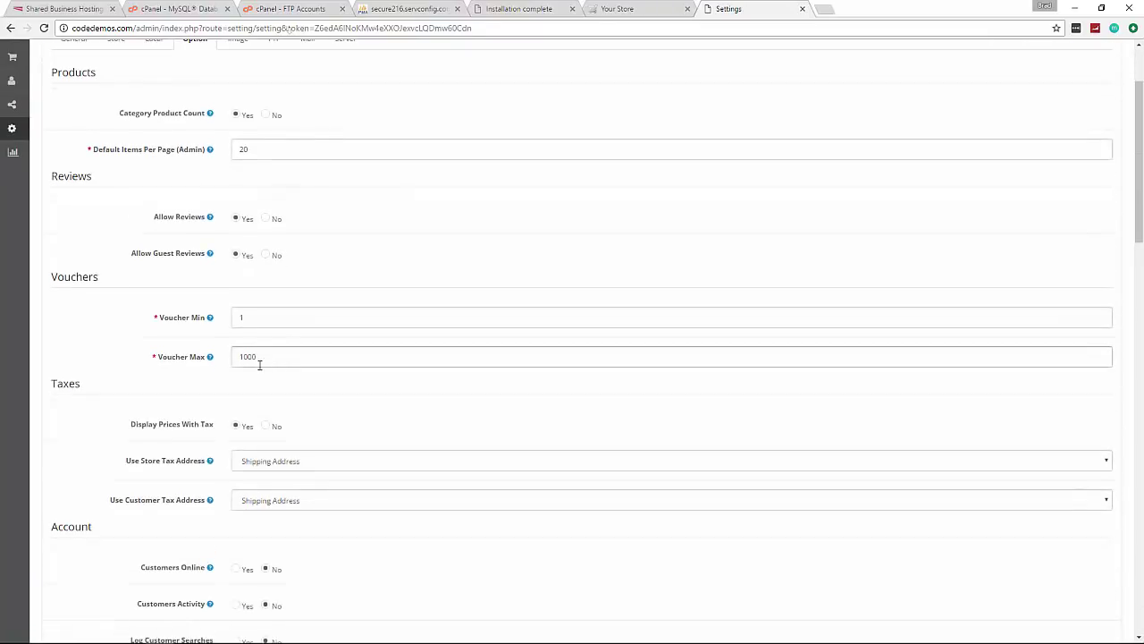
{"action": "scroll", "coordinate": [292, 362], "scroll_direction": "down", "scroll_amount": 2}
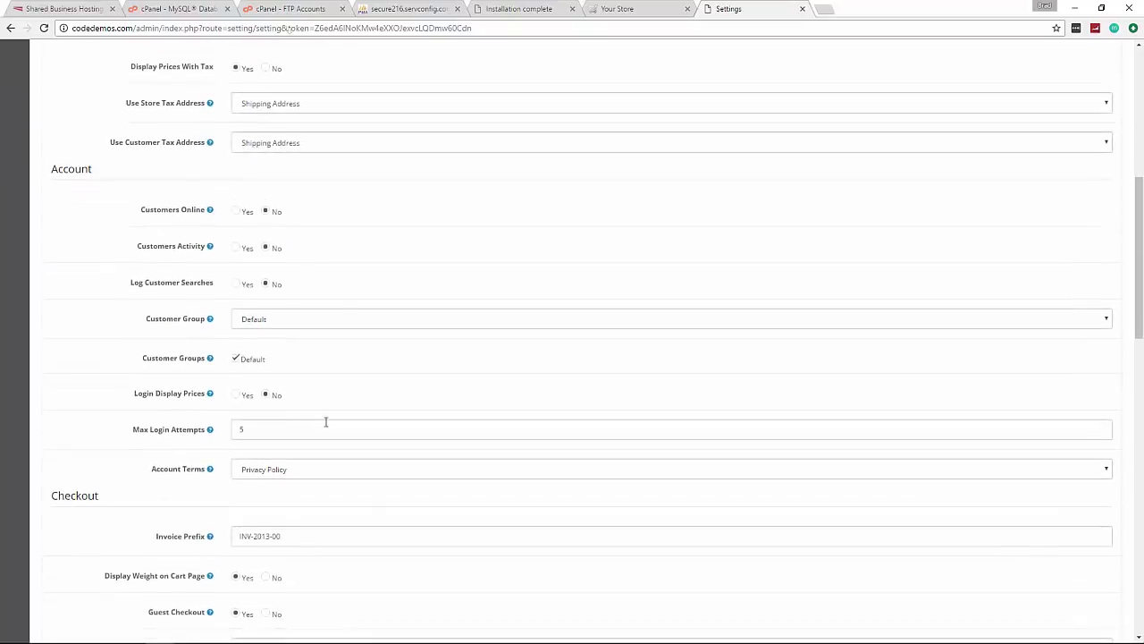
{"action": "scroll", "coordinate": [407, 458], "scroll_direction": "down", "scroll_amount": 4}
{"action": "scroll", "coordinate": [407, 457], "scroll_direction": "down", "scroll_amount": 3}
{"action": "scroll", "coordinate": [209, 511], "scroll_direction": "down", "scroll_amount": 9}
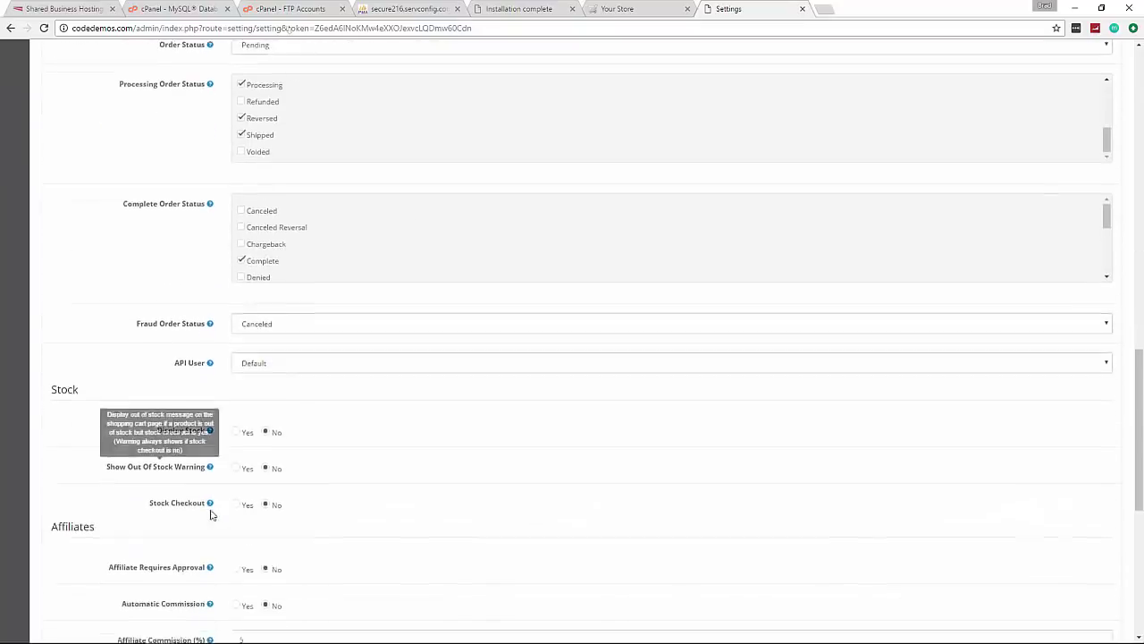
{"action": "scroll", "coordinate": [197, 487], "scroll_direction": "up", "scroll_amount": 20}
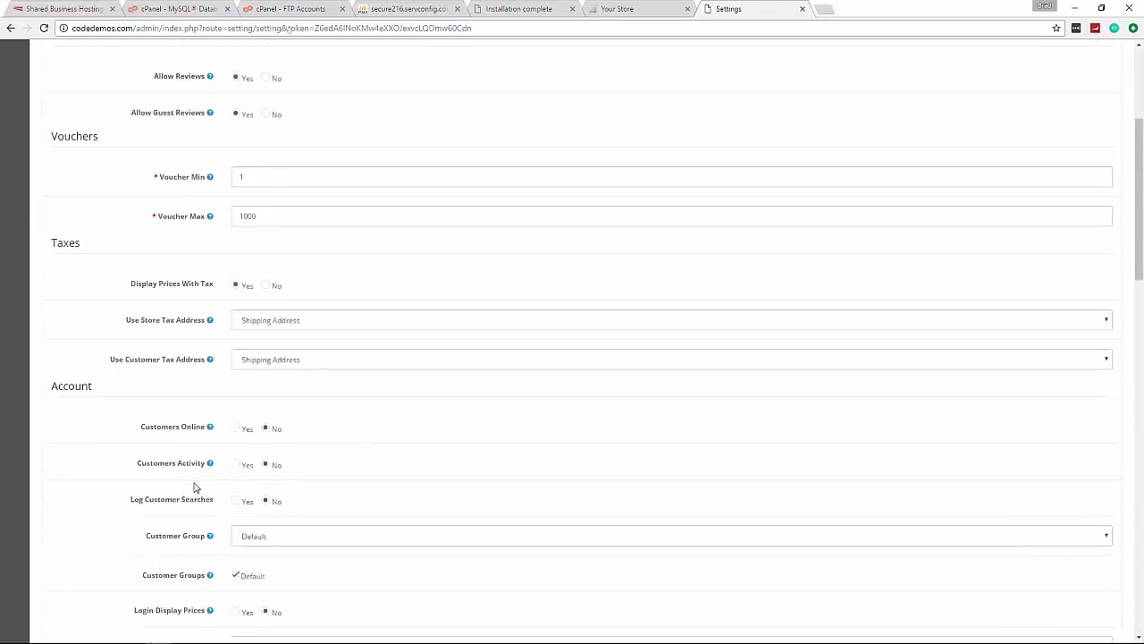
{"action": "left_click", "coordinate": [241, 160]}
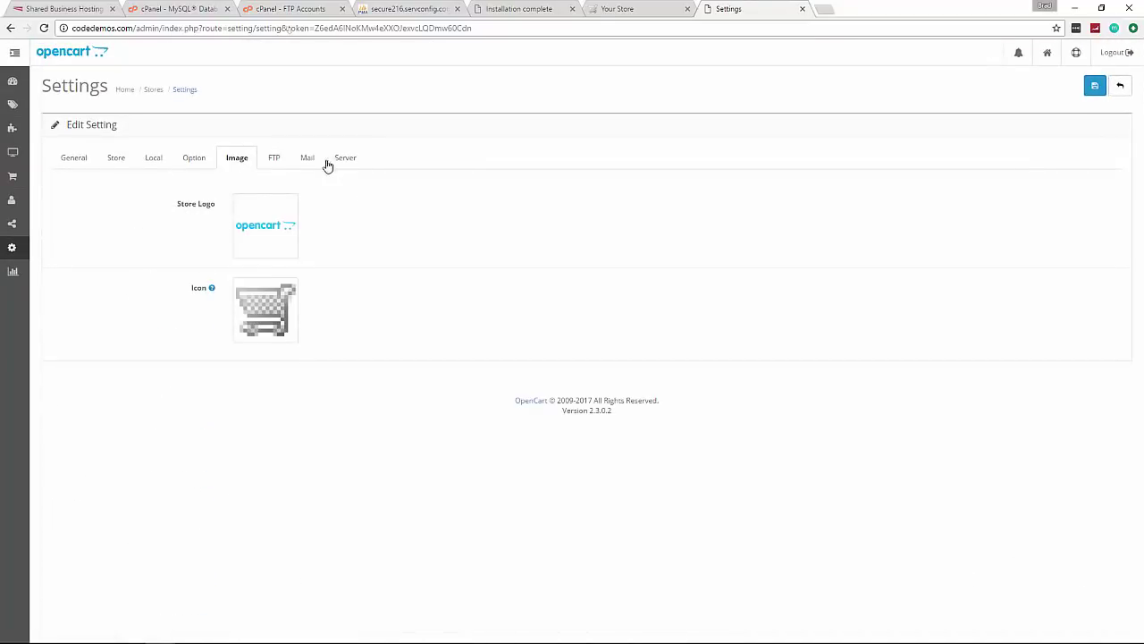
{"action": "left_click", "coordinate": [275, 159]}
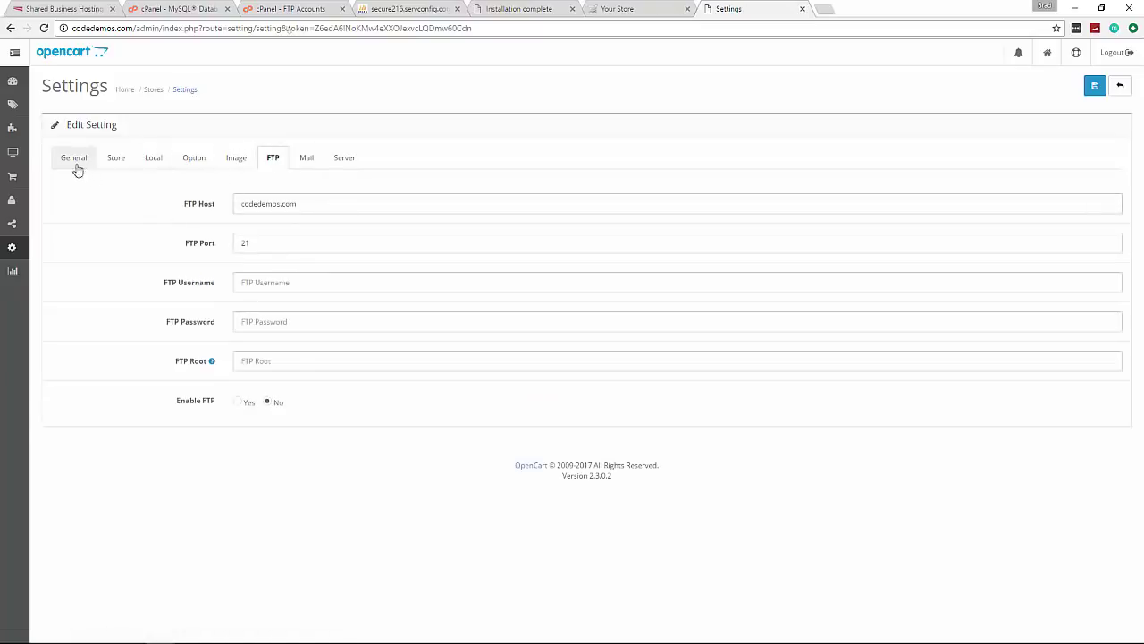
{"action": "left_click", "coordinate": [347, 163]}
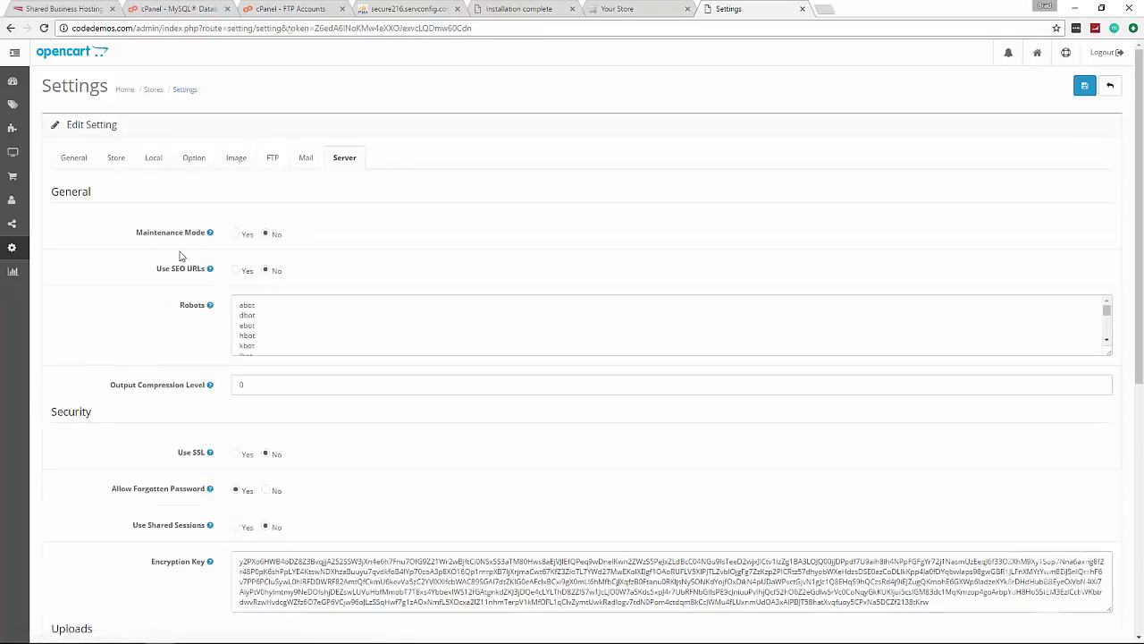
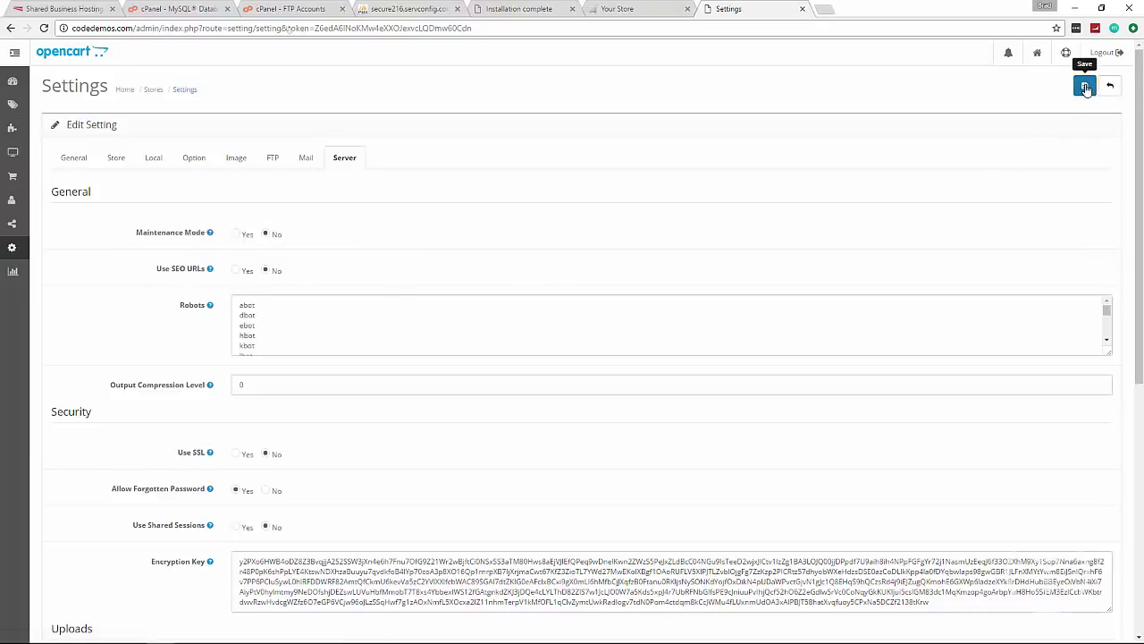
Step: Save the store's server settings, then open a new empty browser tab
{"action": "left_click", "coordinate": [1085, 87]}
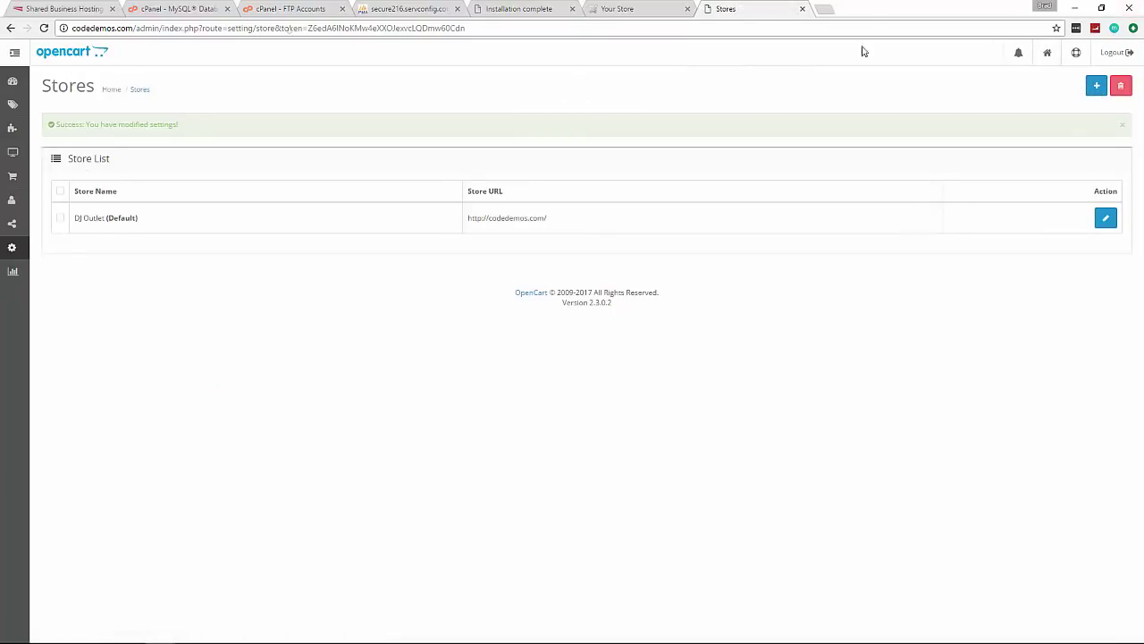
{"action": "left_click", "coordinate": [824, 9]}
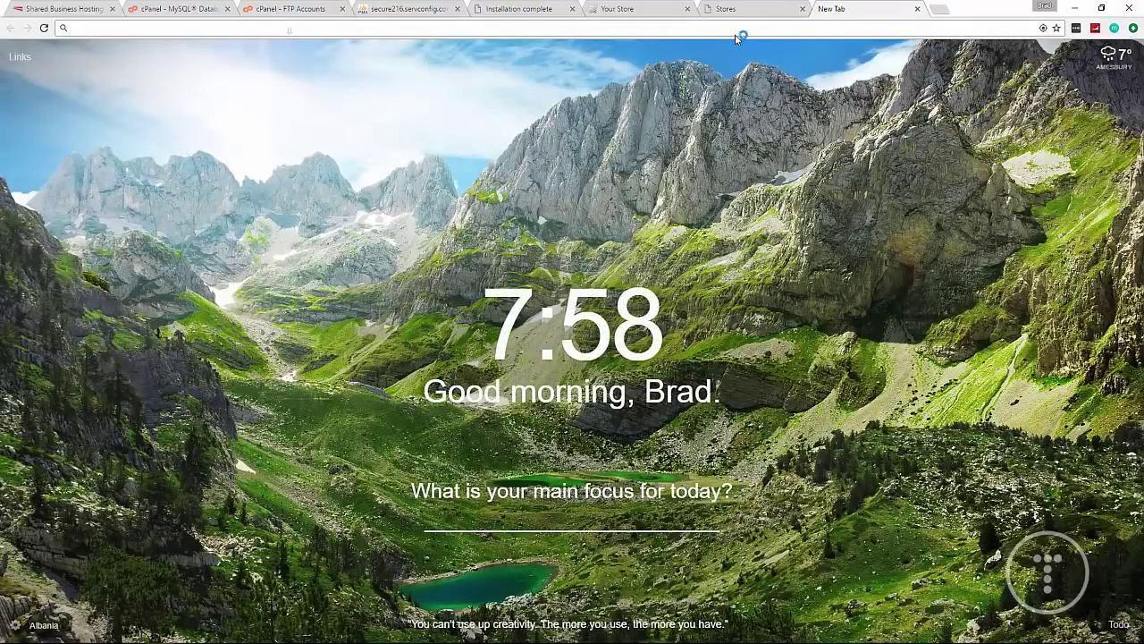
Step: Search Google Images for 'record icon'
{"action": "type", "text": "record"}
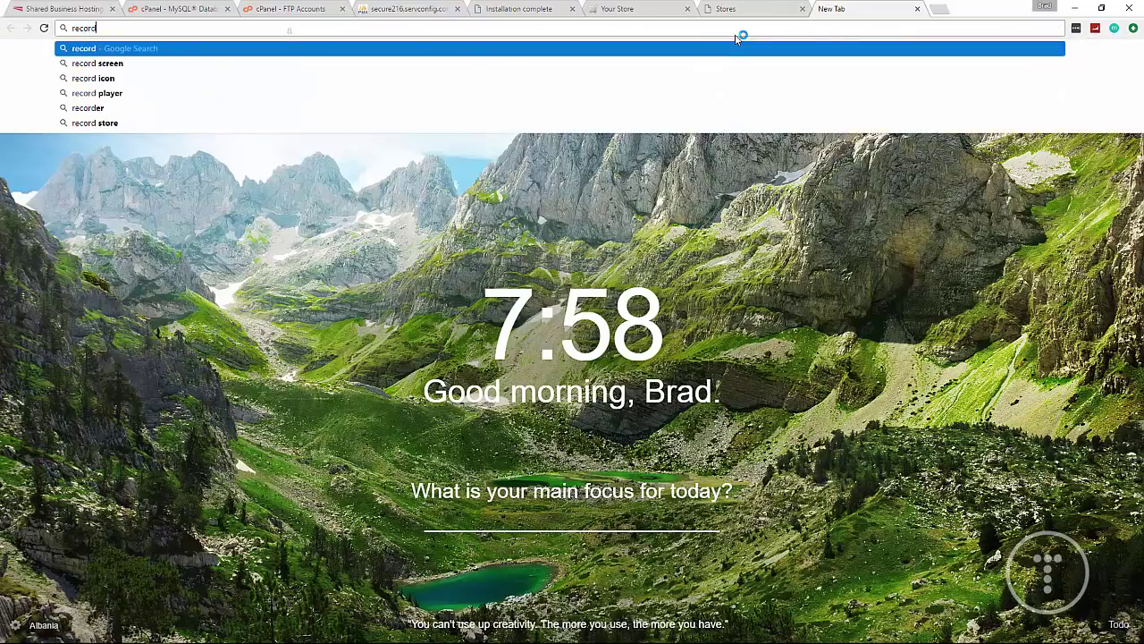
{"action": "key", "text": "Return"}
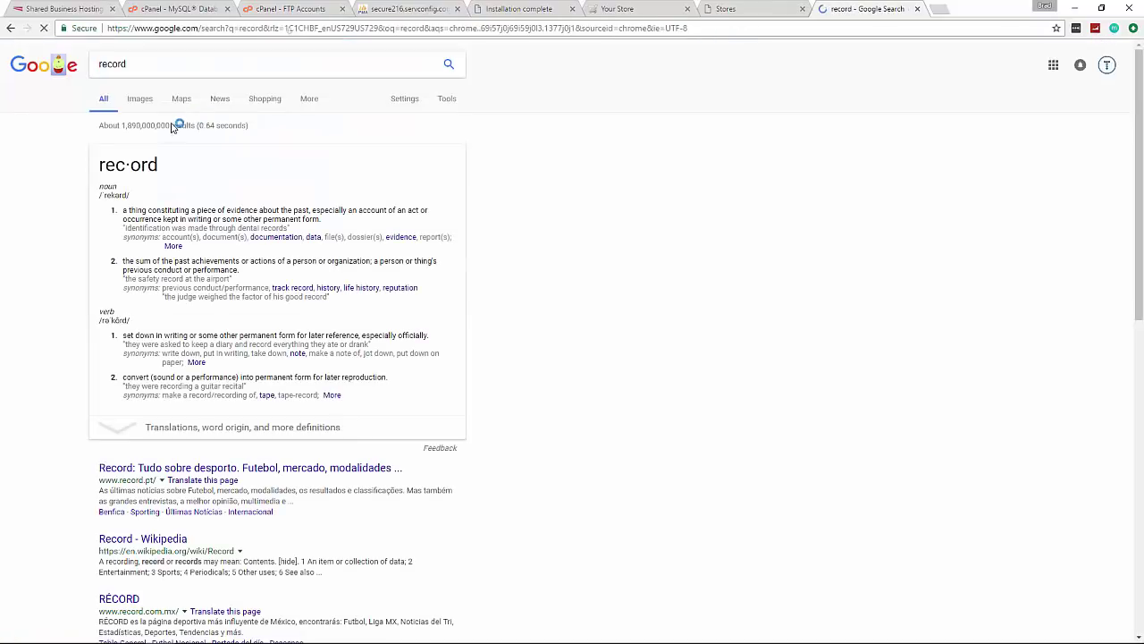
{"action": "left_click", "coordinate": [139, 100]}
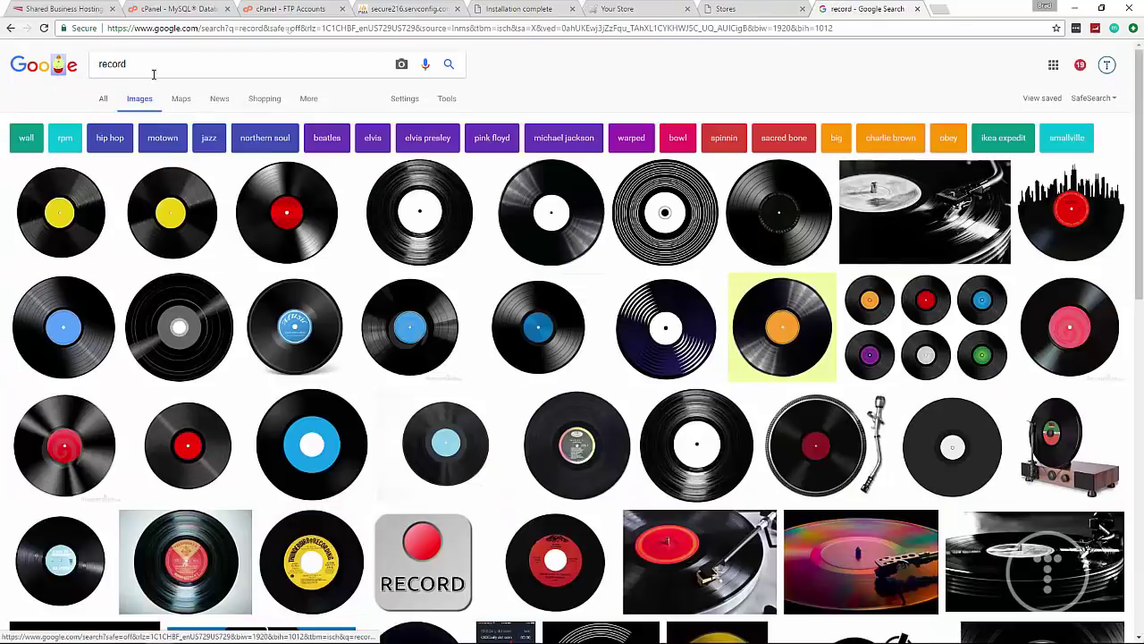
{"action": "left_click", "coordinate": [143, 62]}
{"action": "type", "text": "icon"}
{"action": "key", "text": "Return"}
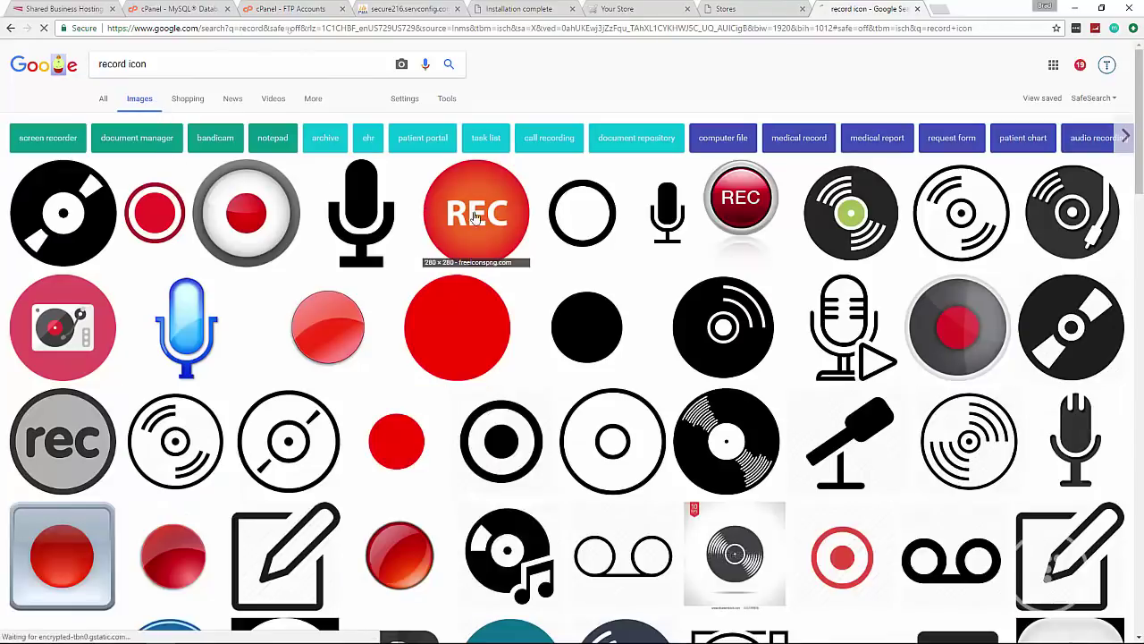
Step: Preview the turntable record icon and choose Save image as
{"action": "left_click", "coordinate": [1055, 202]}
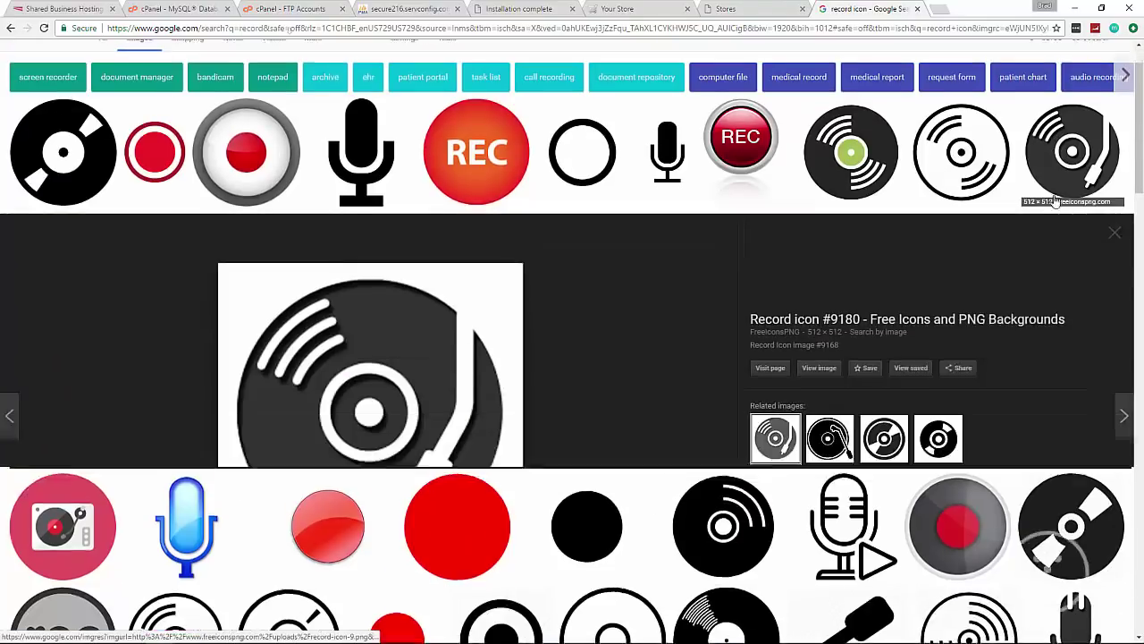
{"action": "right_click", "coordinate": [386, 287]}
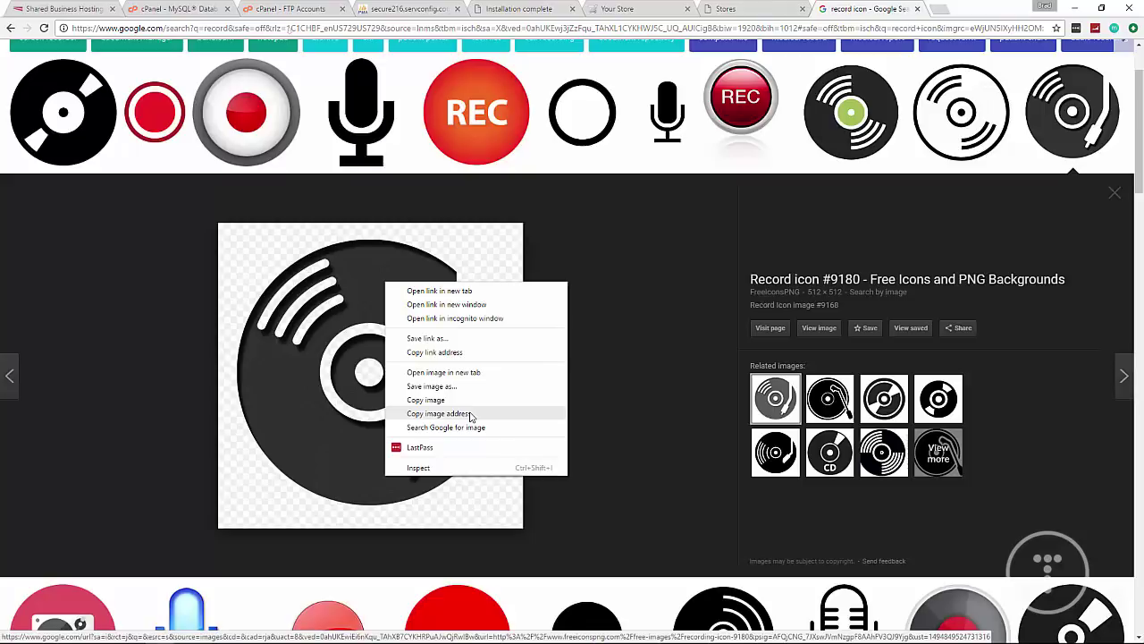
{"action": "left_click", "coordinate": [463, 387]}
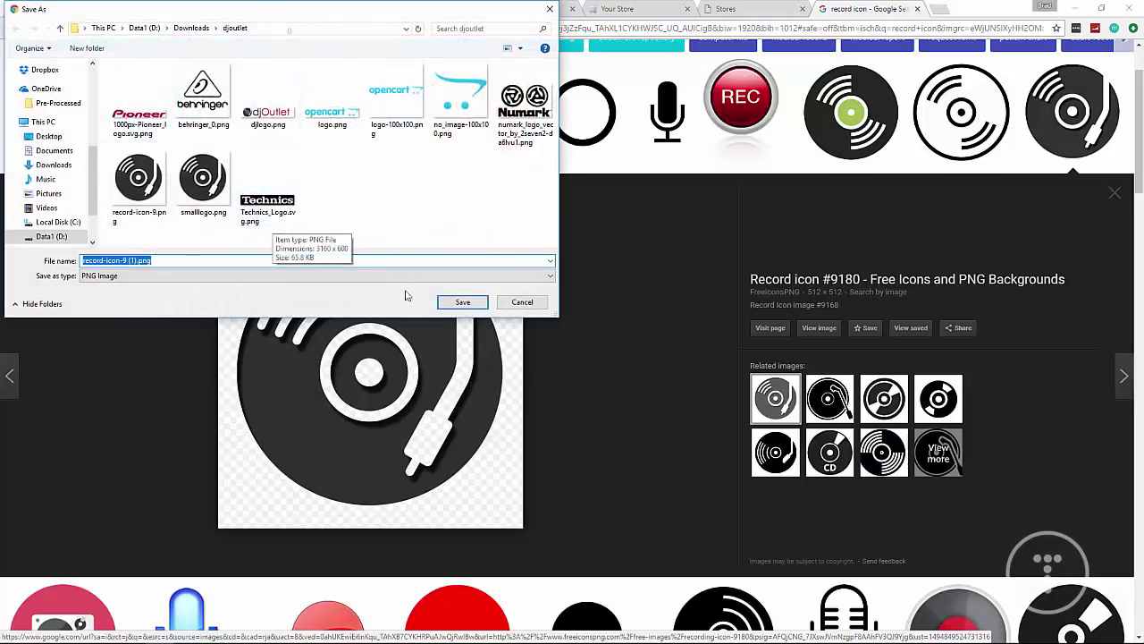
Step: Create a djoutlet_images folder in Downloads
{"action": "left_click", "coordinate": [192, 28]}
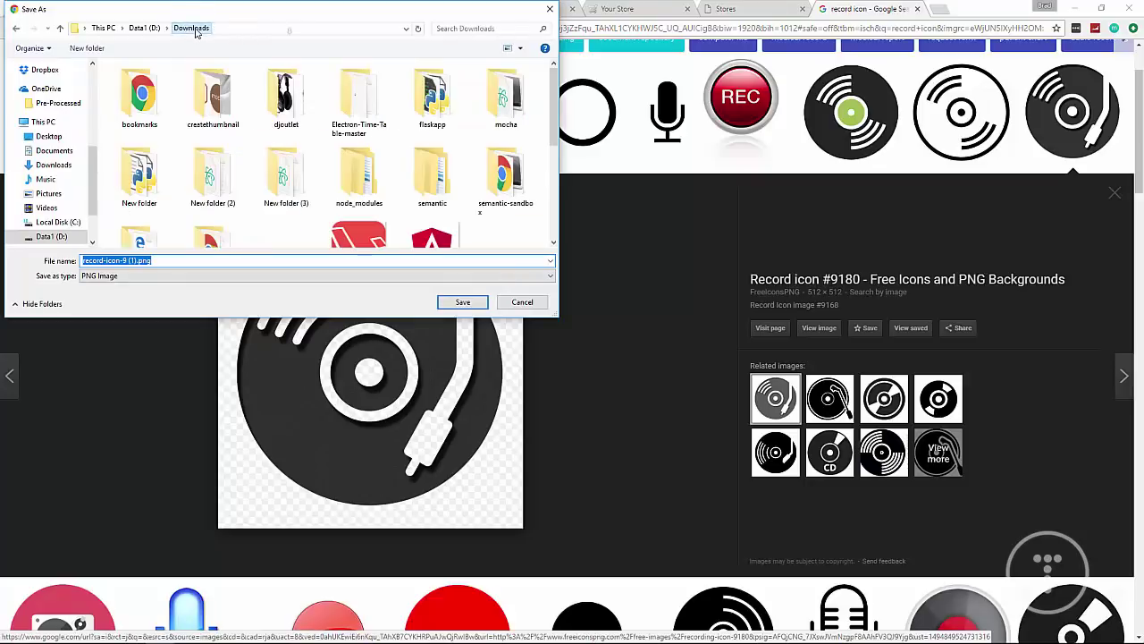
{"action": "right_click", "coordinate": [518, 218]}
{"action": "scroll", "coordinate": [501, 224], "scroll_direction": "down", "scroll_amount": 1}
{"action": "right_click", "coordinate": [498, 229]}
{"action": "right_click", "coordinate": [453, 234]}
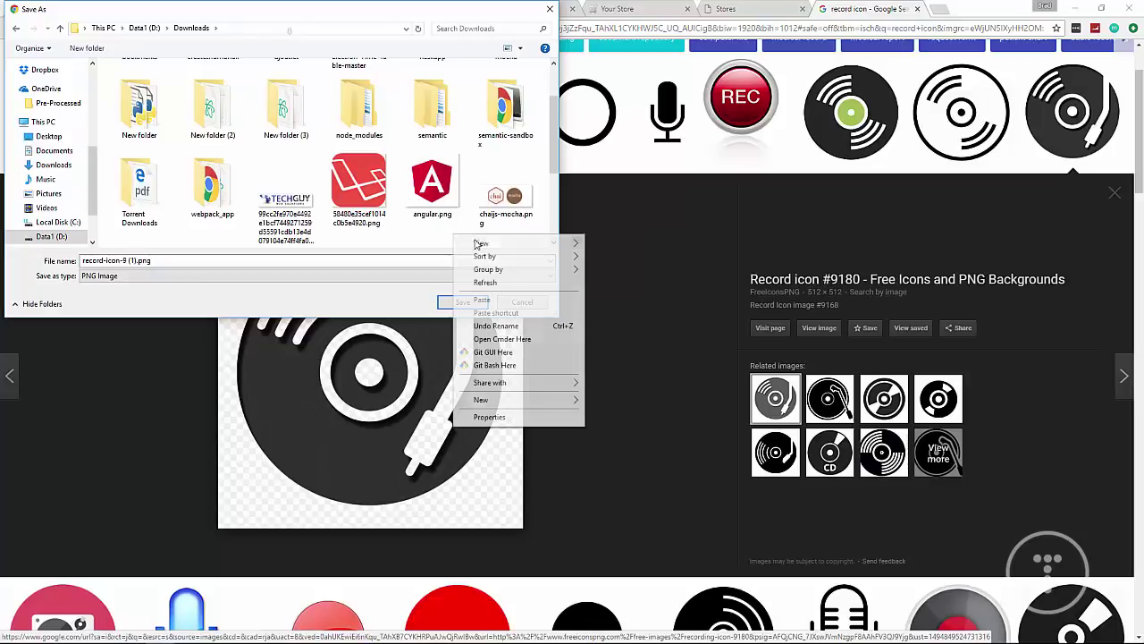
{"action": "mouse_move", "coordinate": [545, 401]}
{"action": "left_click", "coordinate": [615, 403]}
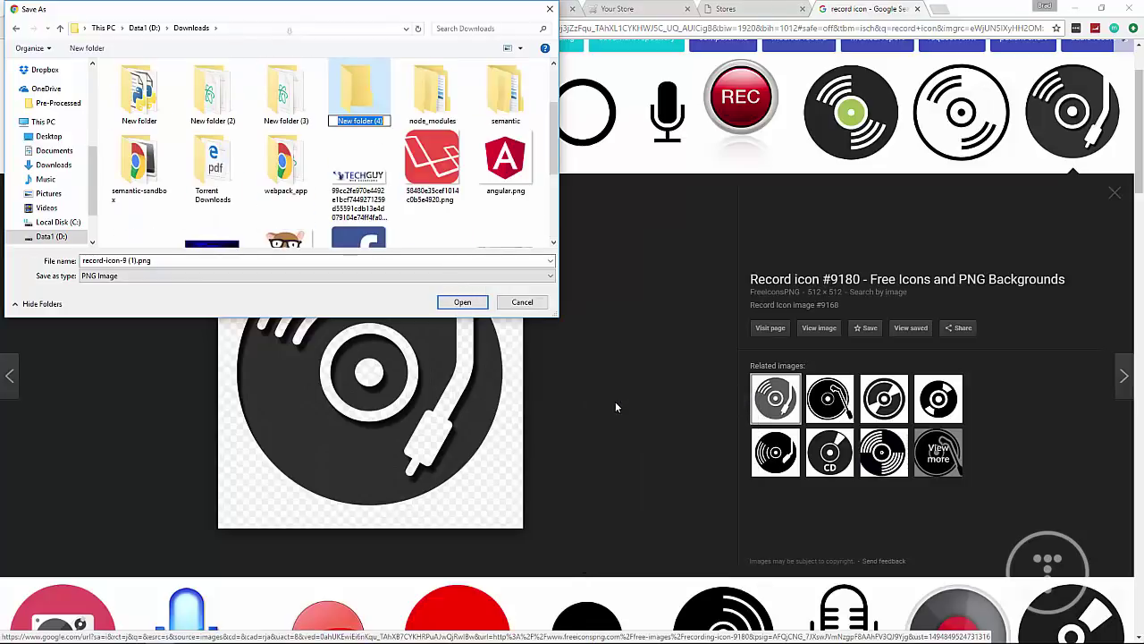
{"action": "type", "text": "djoutlet"}
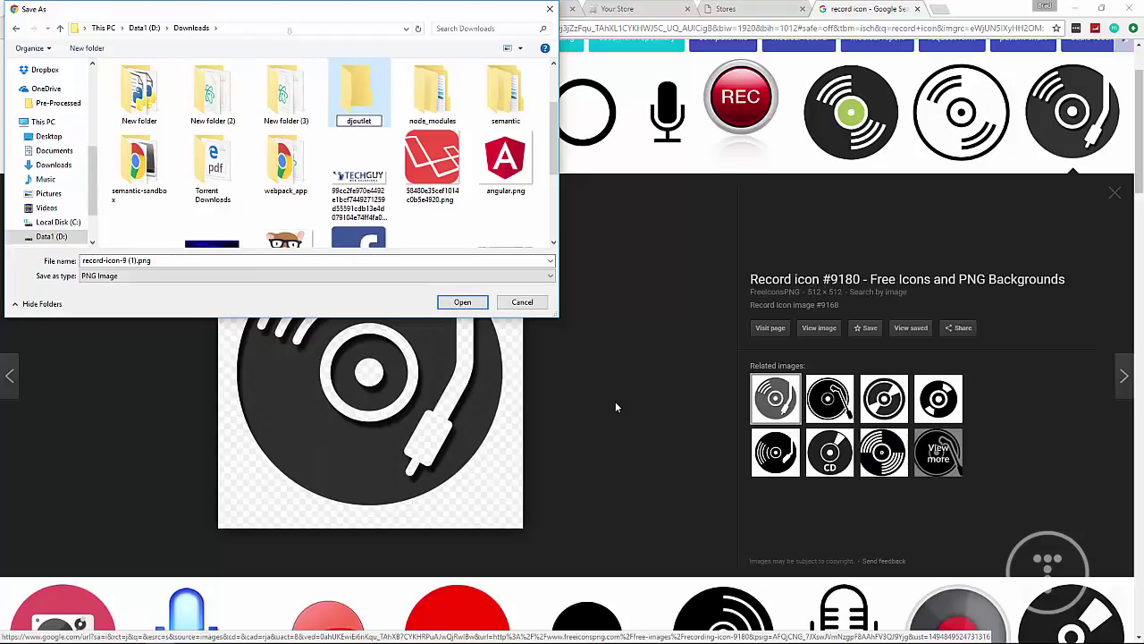
{"action": "type", "text": "_images"}
{"action": "key", "text": "Return"}
{"action": "key", "text": "Return"}
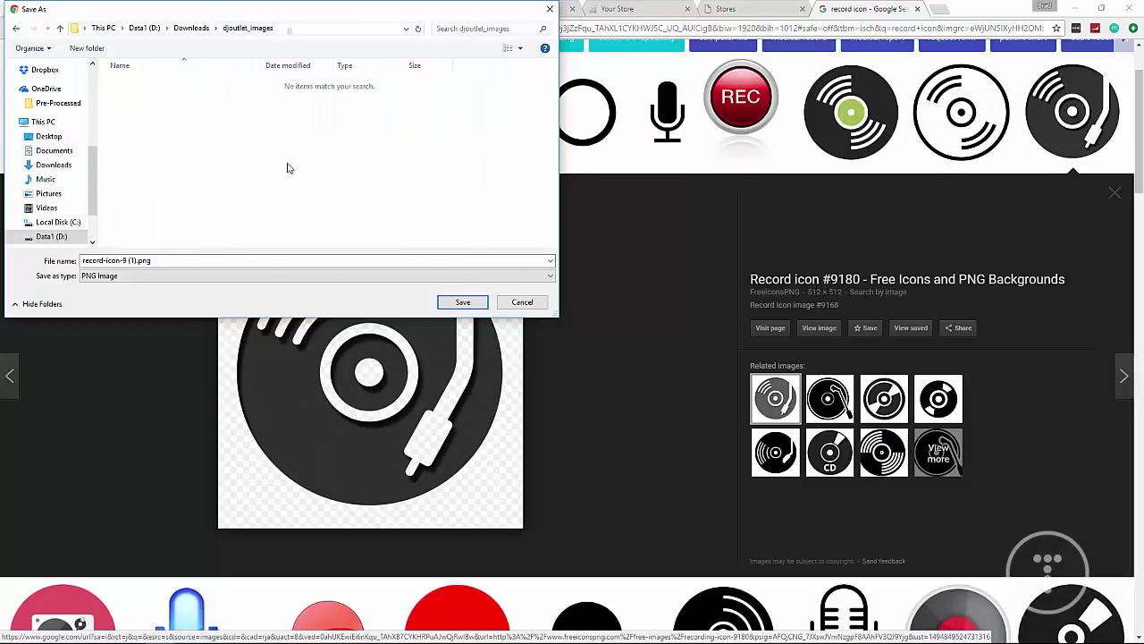
Step: Create an 'original' folder inside djoutlet_images and open it
{"action": "right_click", "coordinate": [255, 155]}
{"action": "mouse_move", "coordinate": [332, 323]}
{"action": "left_click", "coordinate": [411, 324]}
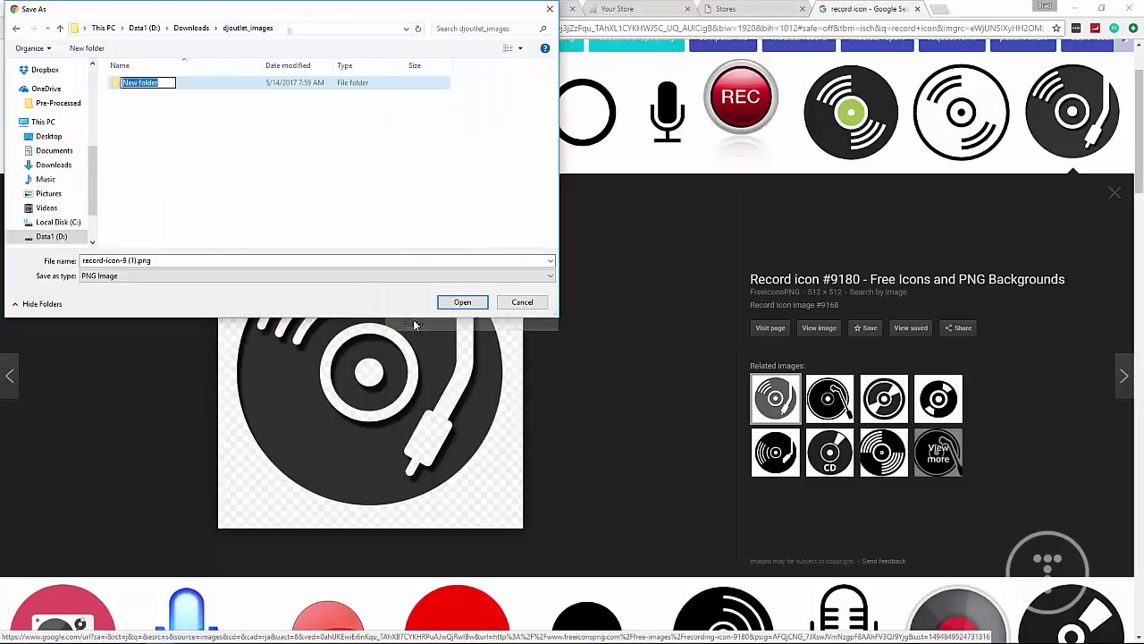
{"action": "type", "text": "original"}
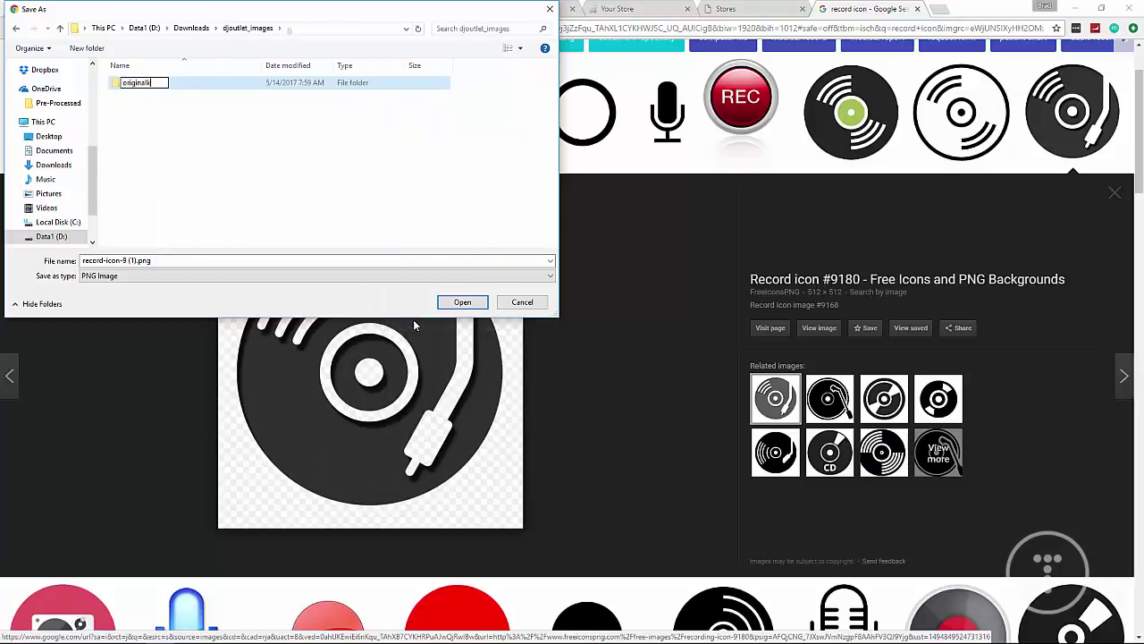
{"action": "key", "text": "Return"}
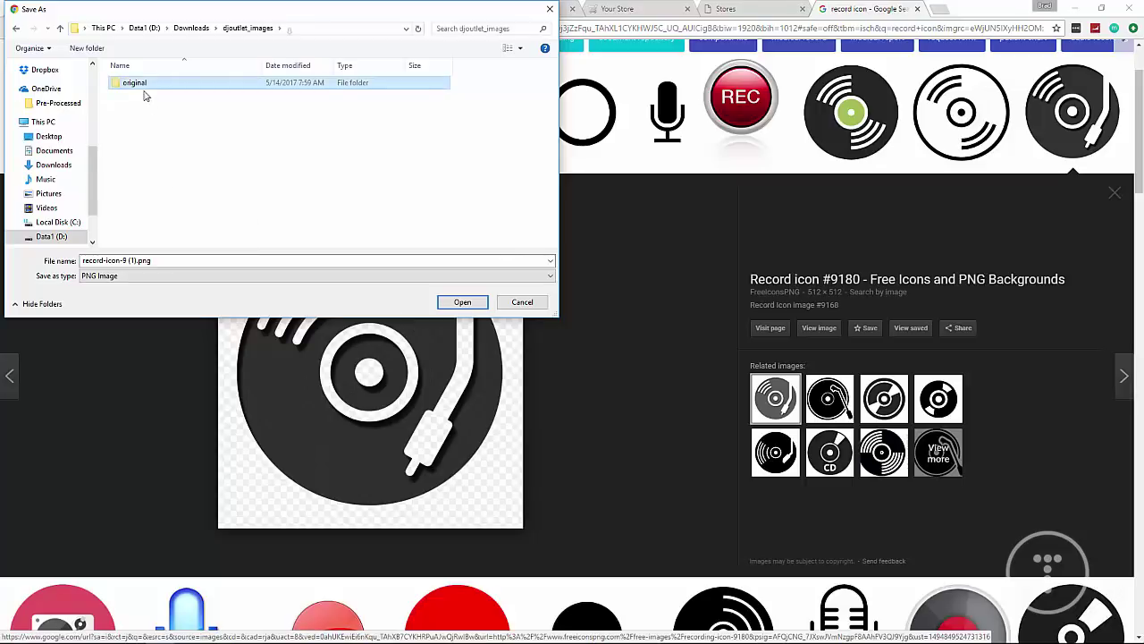
{"action": "double_click", "coordinate": [146, 86]}
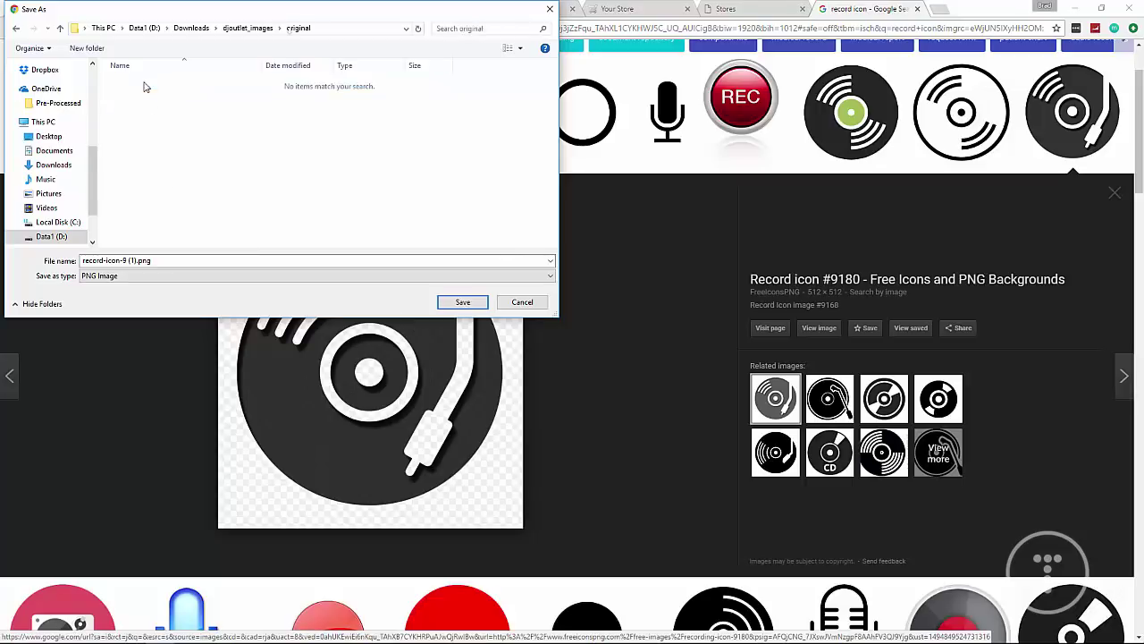
Step: Trim the file name to record-icon.png and save it there
{"action": "left_click", "coordinate": [160, 259]}
{"action": "key", "text": "Right"}
{"action": "key", "text": "BackSpace"}
{"action": "key", "text": "BackSpace"}
{"action": "key", "text": "BackSpace"}
{"action": "key", "text": "BackSpace"}
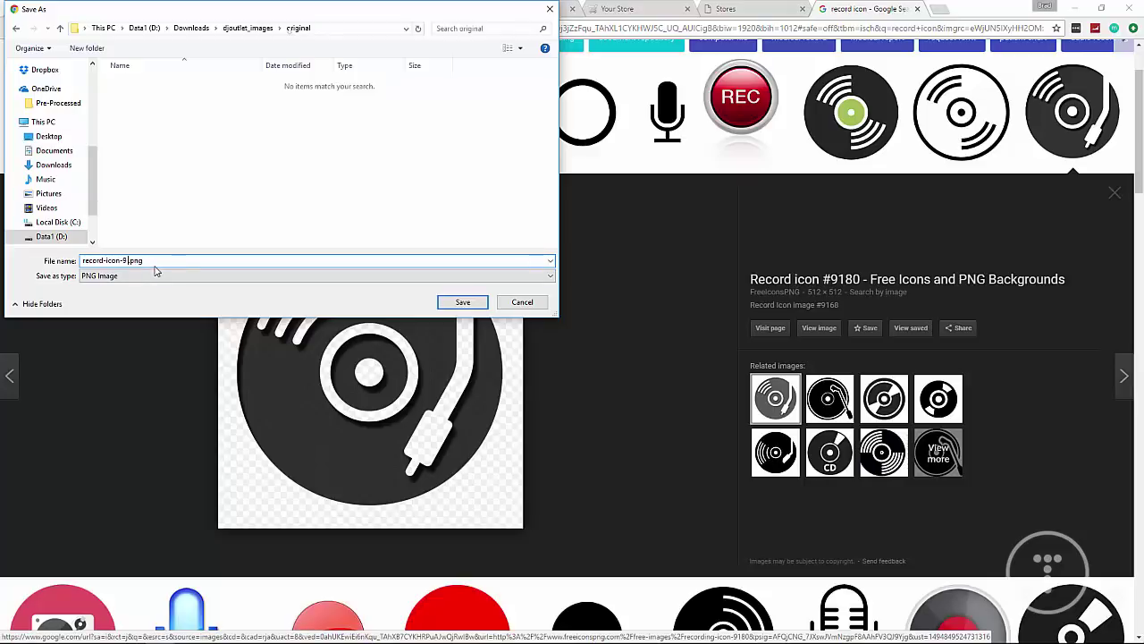
{"action": "left_click", "coordinate": [463, 302]}
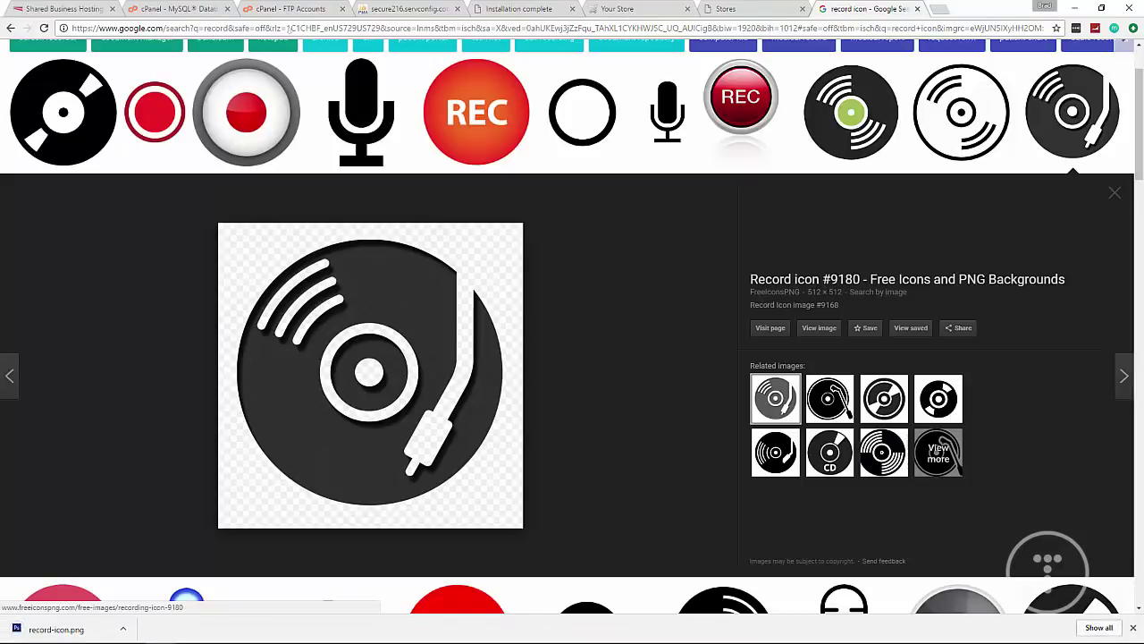
Step: Open record-icon.png in Photoshop, apply a crop, and return to the Stores tab
{"action": "left_click", "coordinate": [63, 629]}
{"action": "left_click", "coordinate": [122, 630]}
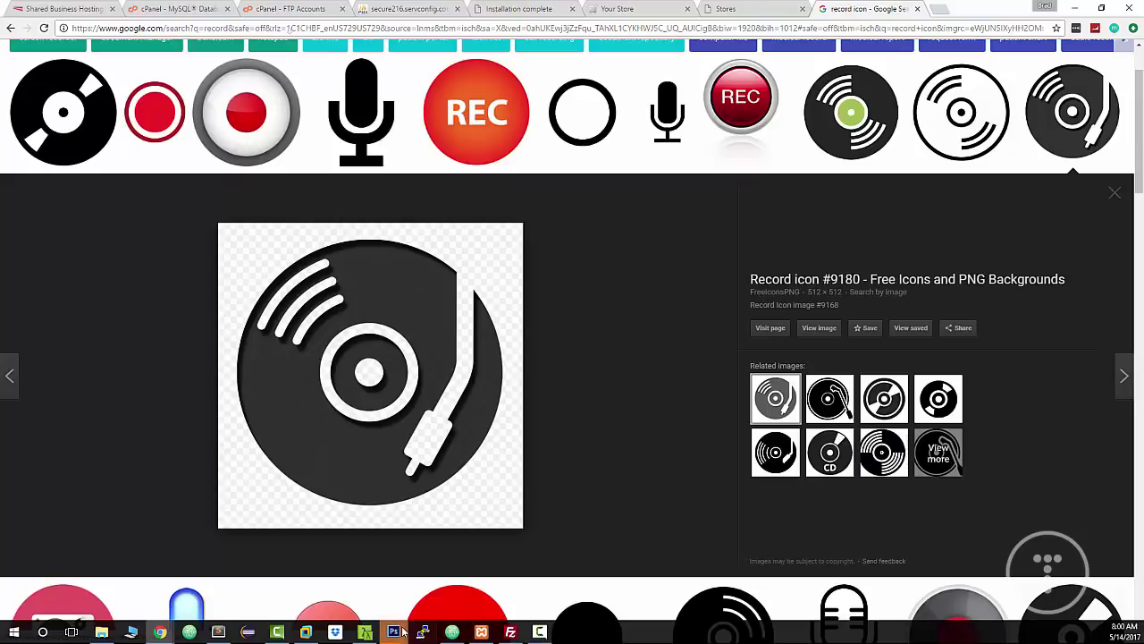
{"action": "left_click", "coordinate": [403, 632]}
{"action": "key", "text": "c"}
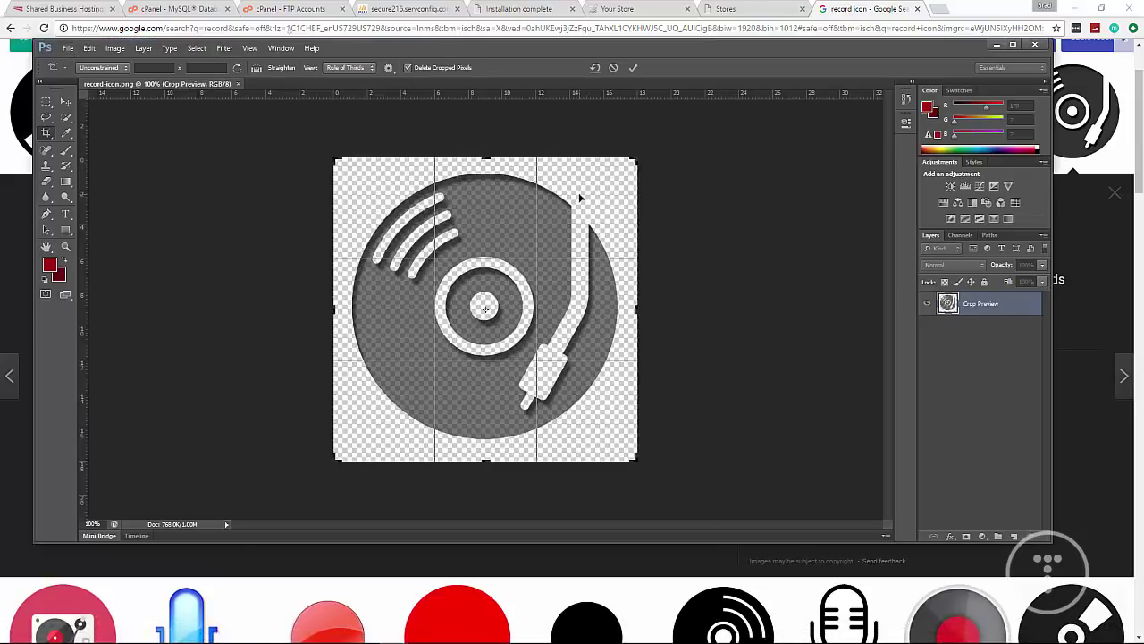
{"action": "key", "text": "Return"}
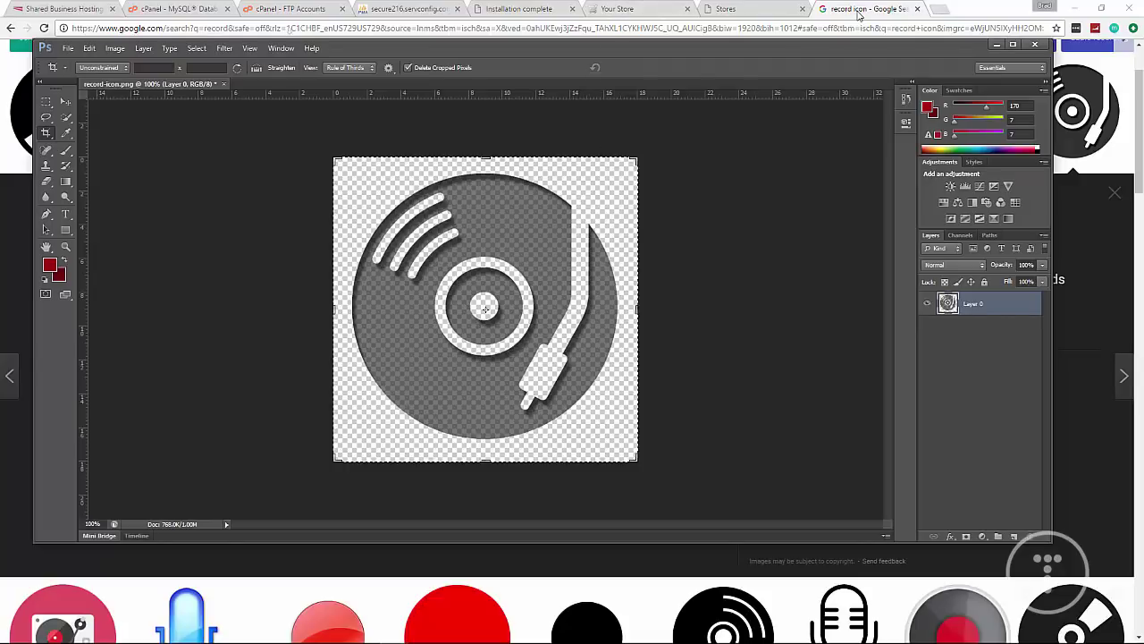
{"action": "left_click", "coordinate": [742, 8]}
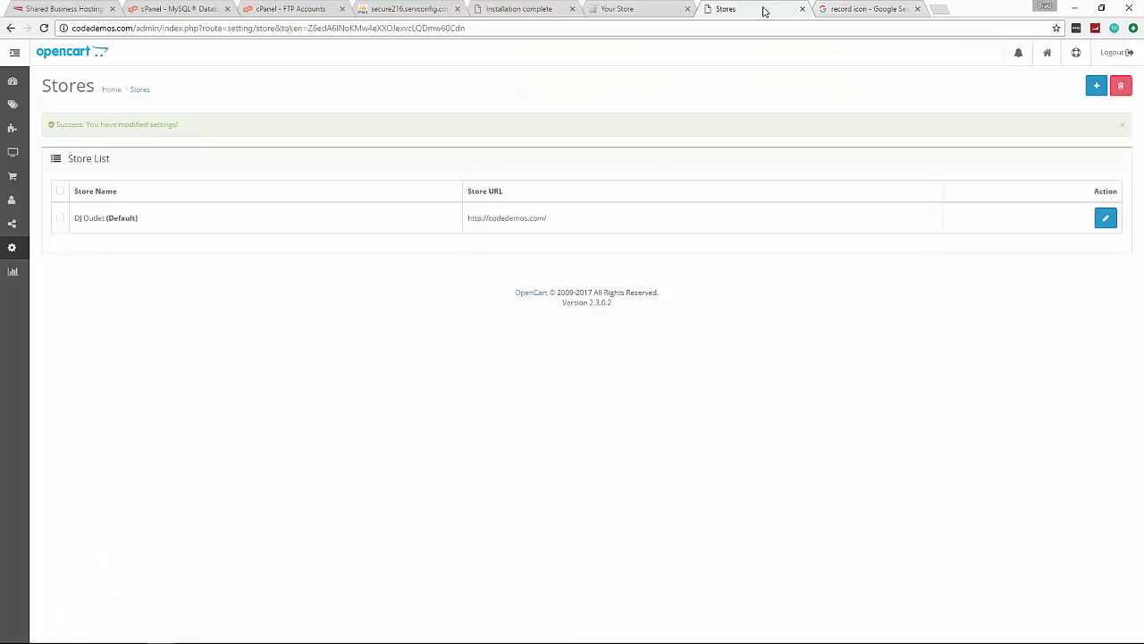
Step: Save the storefront's logo.png into the original folder and open it in Photoshop
{"action": "left_click", "coordinate": [632, 14]}
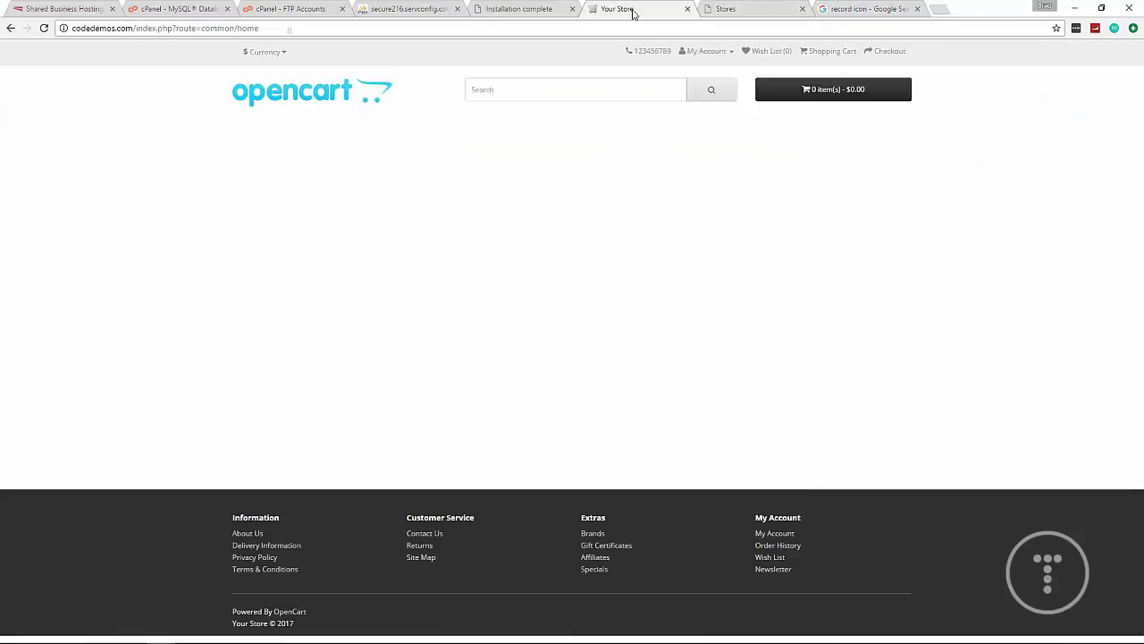
{"action": "right_click", "coordinate": [292, 93]}
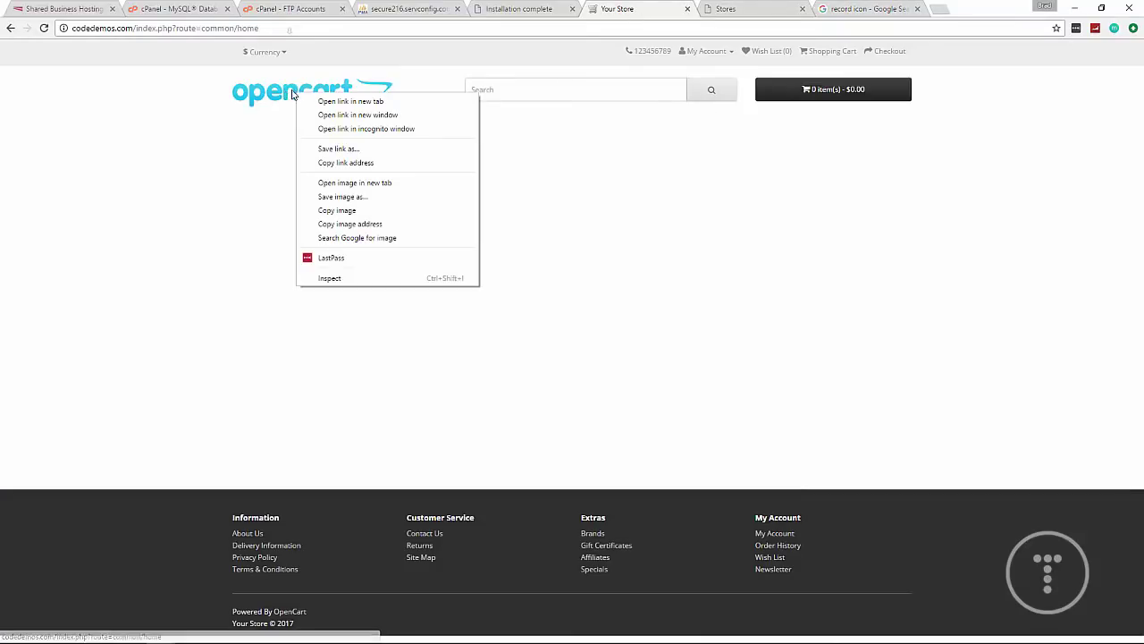
{"action": "left_click", "coordinate": [370, 184]}
{"action": "left_click", "coordinate": [704, 10]}
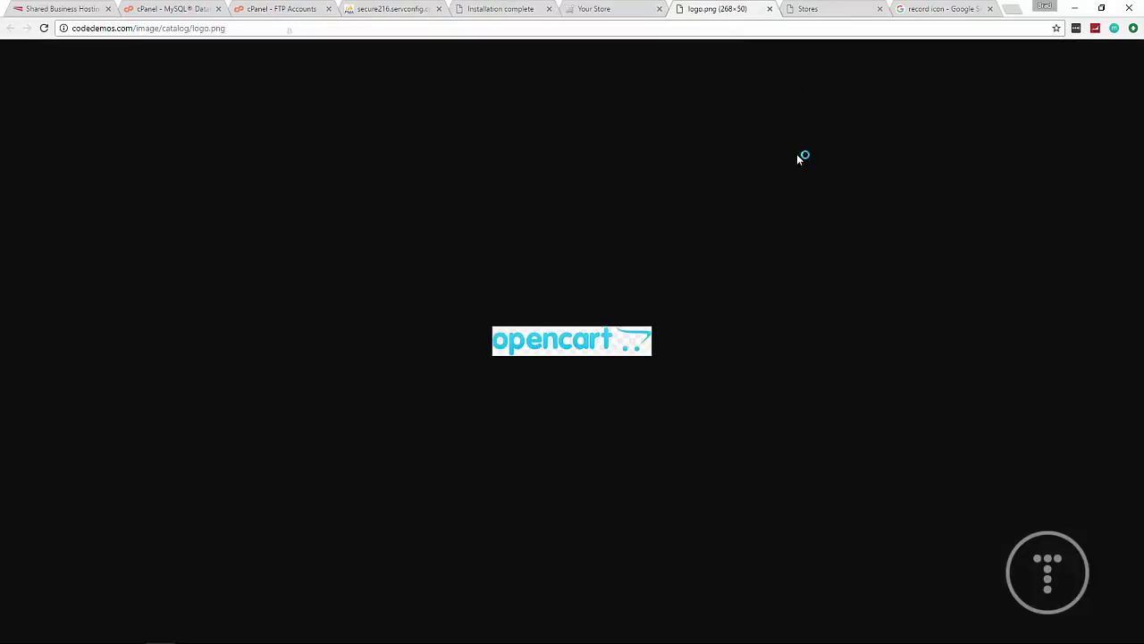
{"action": "right_click", "coordinate": [566, 341]}
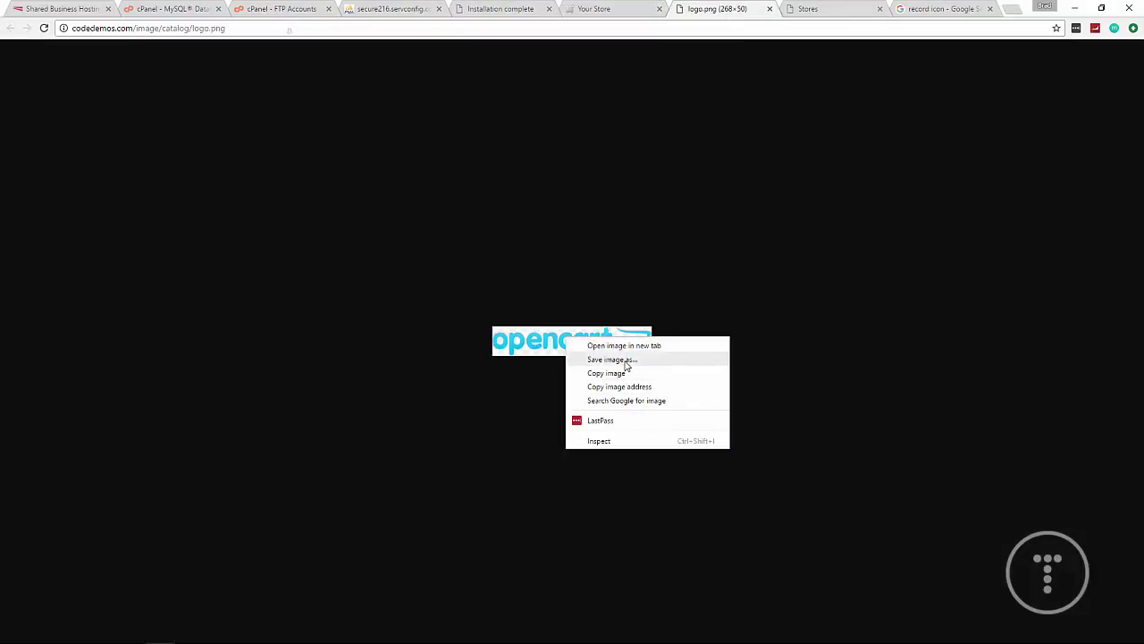
{"action": "left_click", "coordinate": [626, 360]}
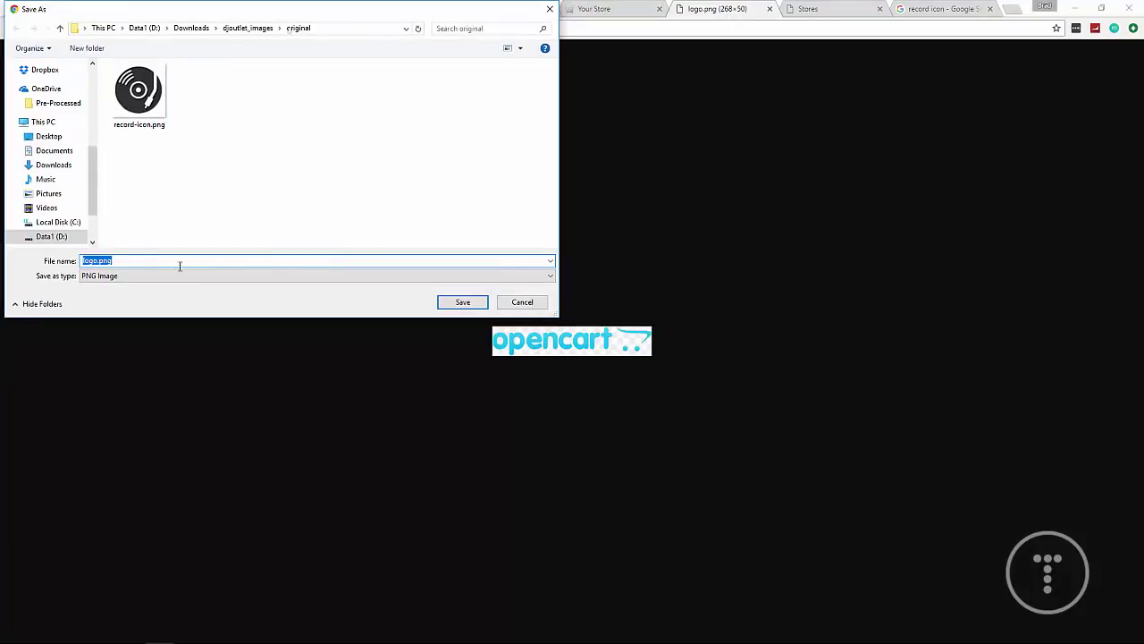
{"action": "left_click", "coordinate": [462, 302]}
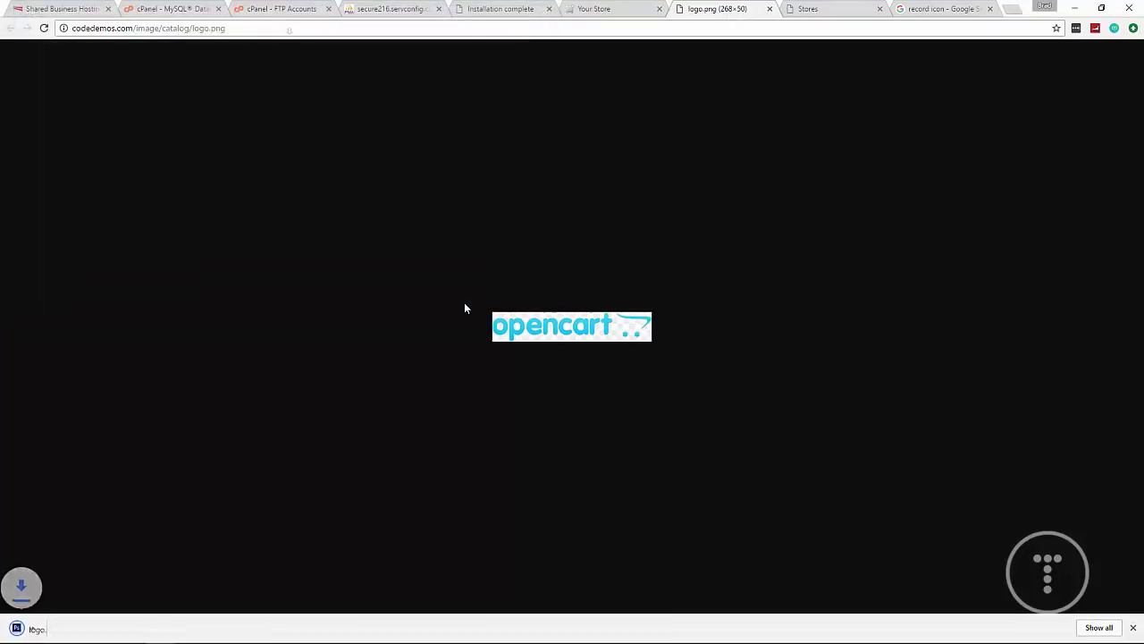
{"action": "left_click", "coordinate": [43, 629]}
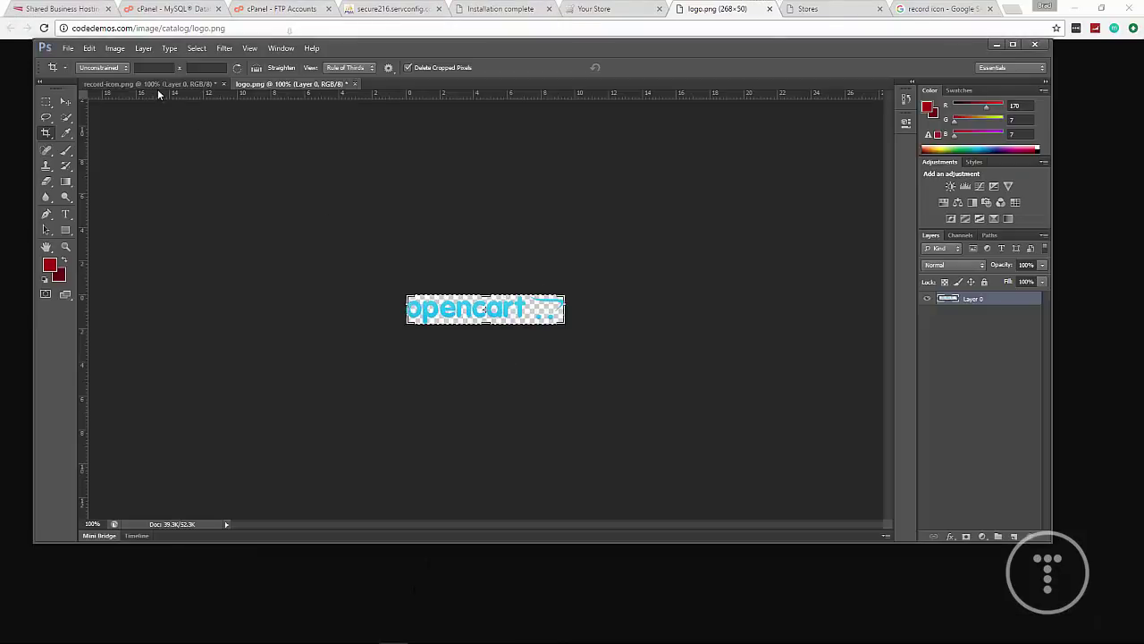
Step: Copy the record icon onto logo.png and shrink it to fit the left end
{"action": "left_click_drag", "start_coordinate": [154, 84], "coordinate": [735, 169]}
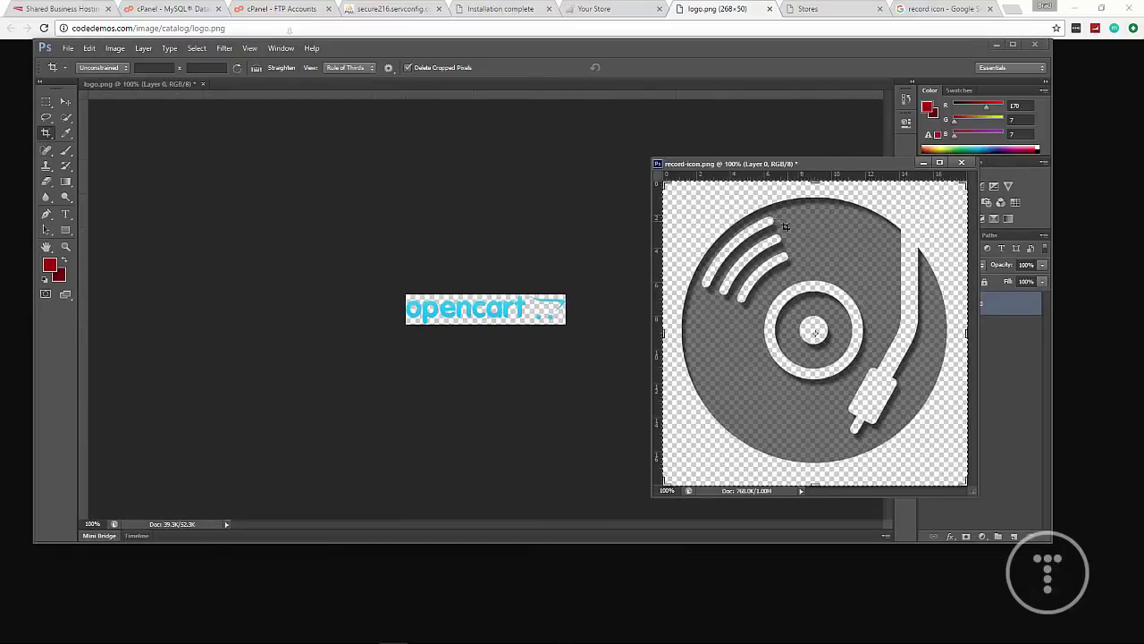
{"action": "left_click", "coordinate": [66, 101]}
{"action": "left_click_drag", "start_coordinate": [815, 261], "coordinate": [484, 307]}
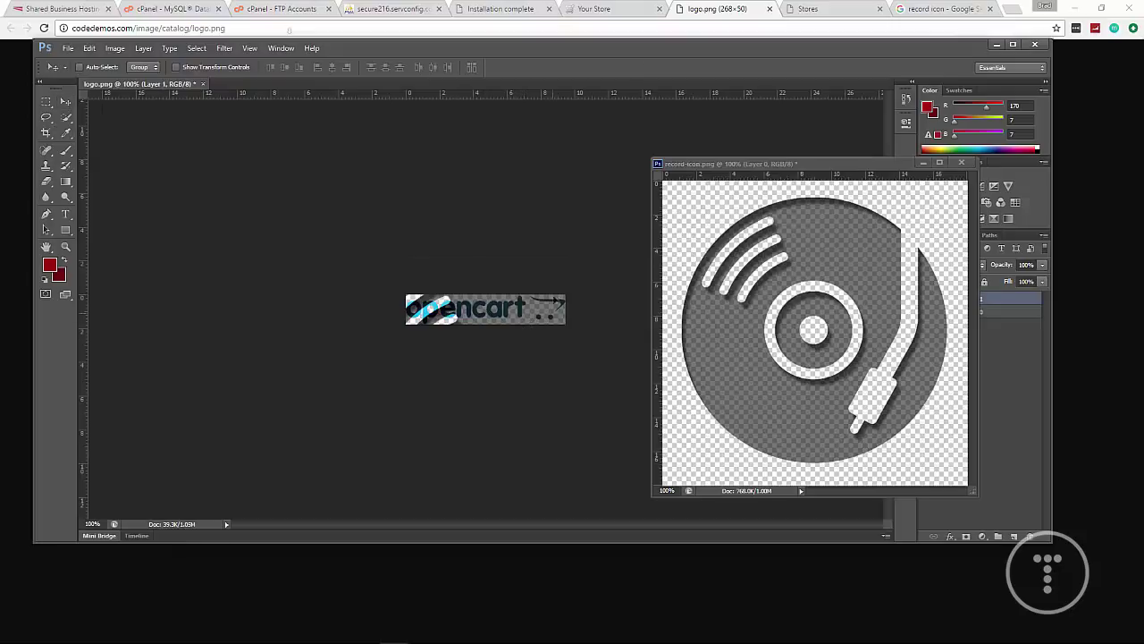
{"action": "key", "text": "ctrl+t"}
{"action": "left_click_drag", "start_coordinate": [349, 259], "coordinate": [438, 295]}
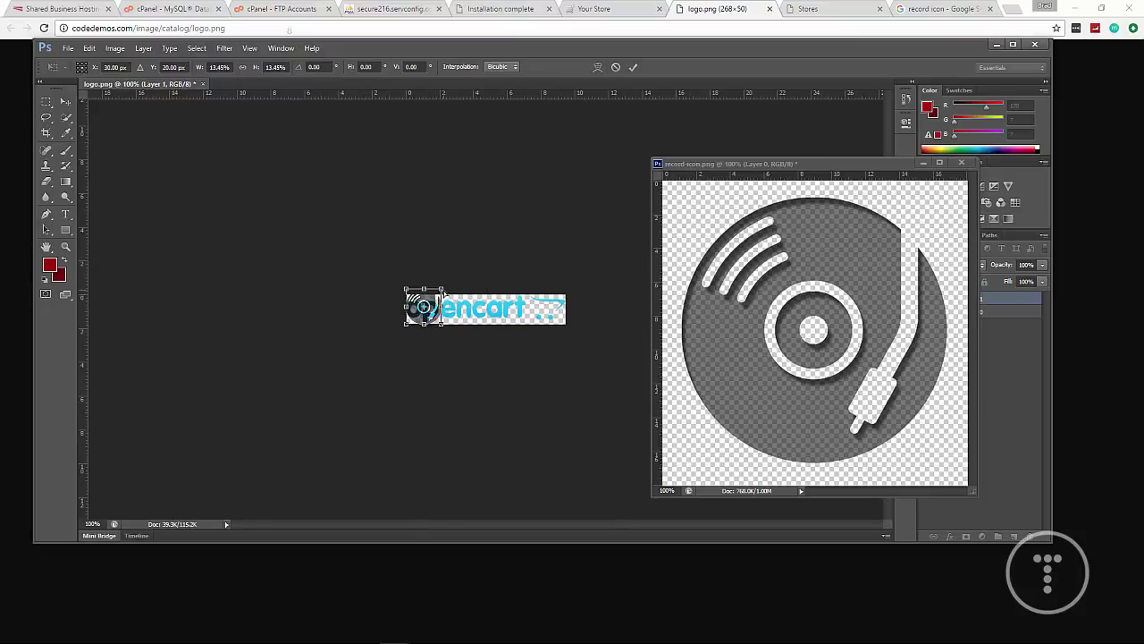
{"action": "key", "text": "Return"}
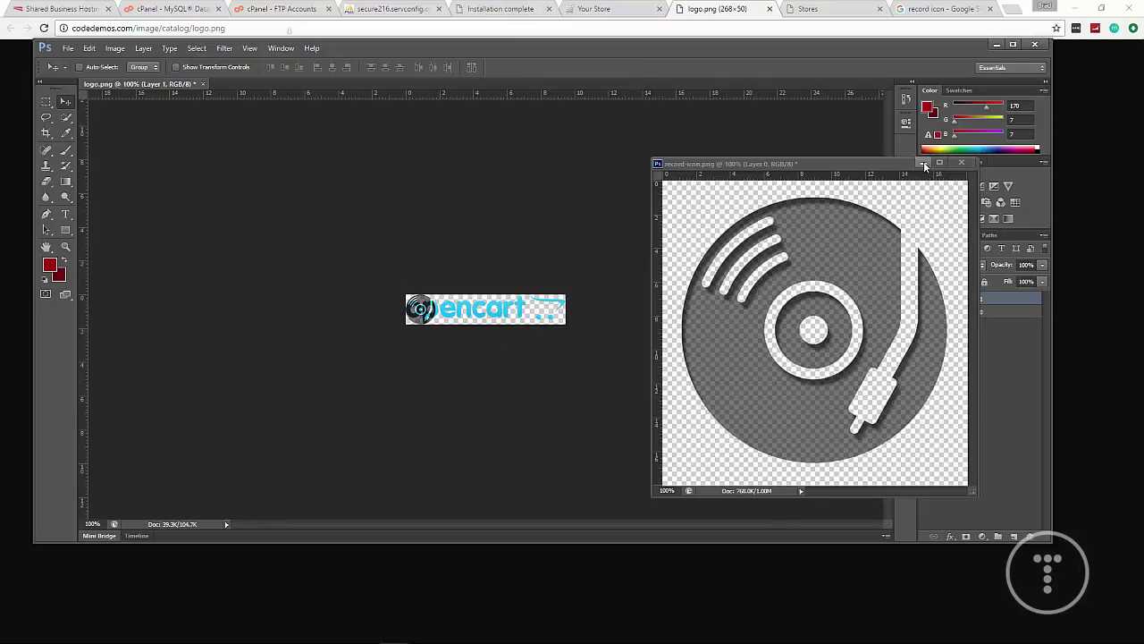
{"action": "left_click", "coordinate": [961, 162]}
Step: Delete the old OpenCart logo layer and add 'djOutlet' text beside the icon
{"action": "left_click", "coordinate": [526, 313], "text": "ctrl"}
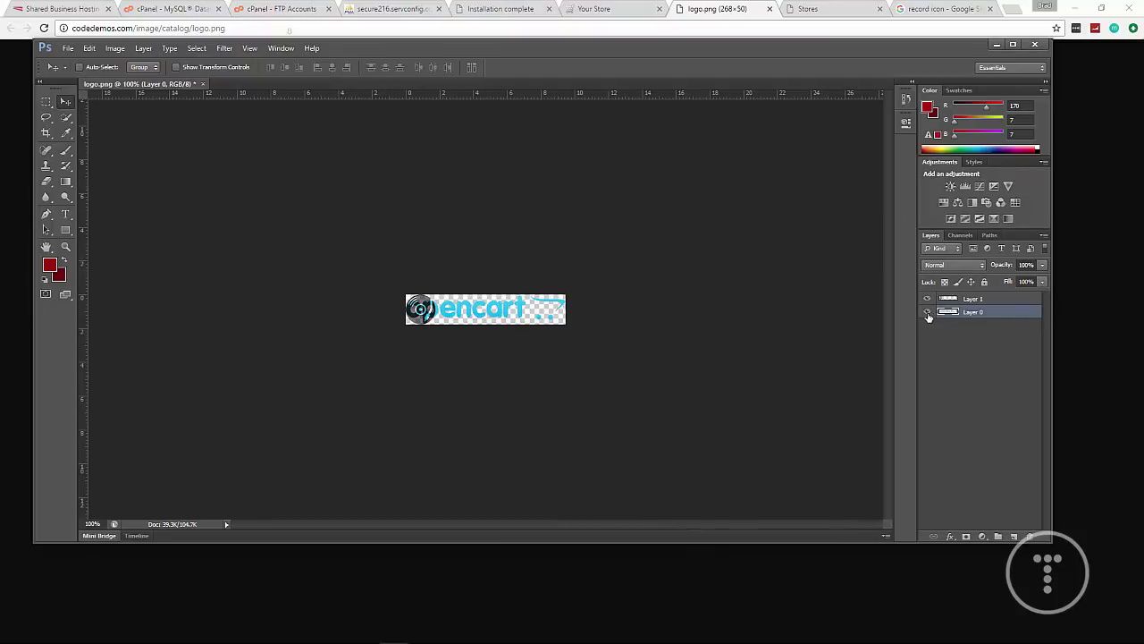
{"action": "key", "text": "Delete"}
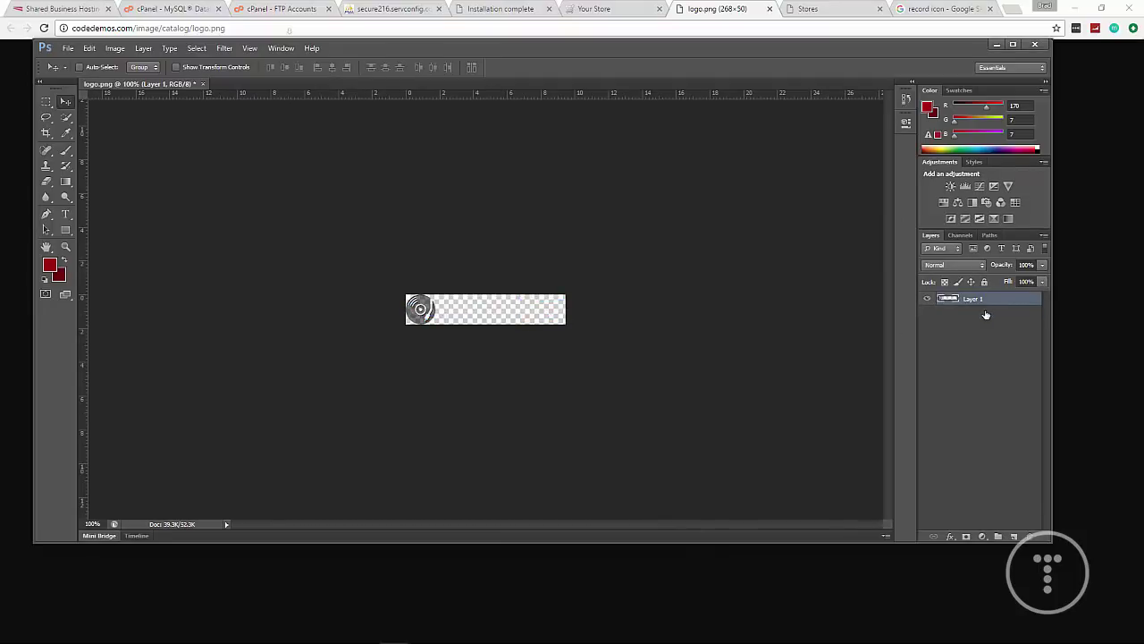
{"action": "left_click", "coordinate": [66, 215]}
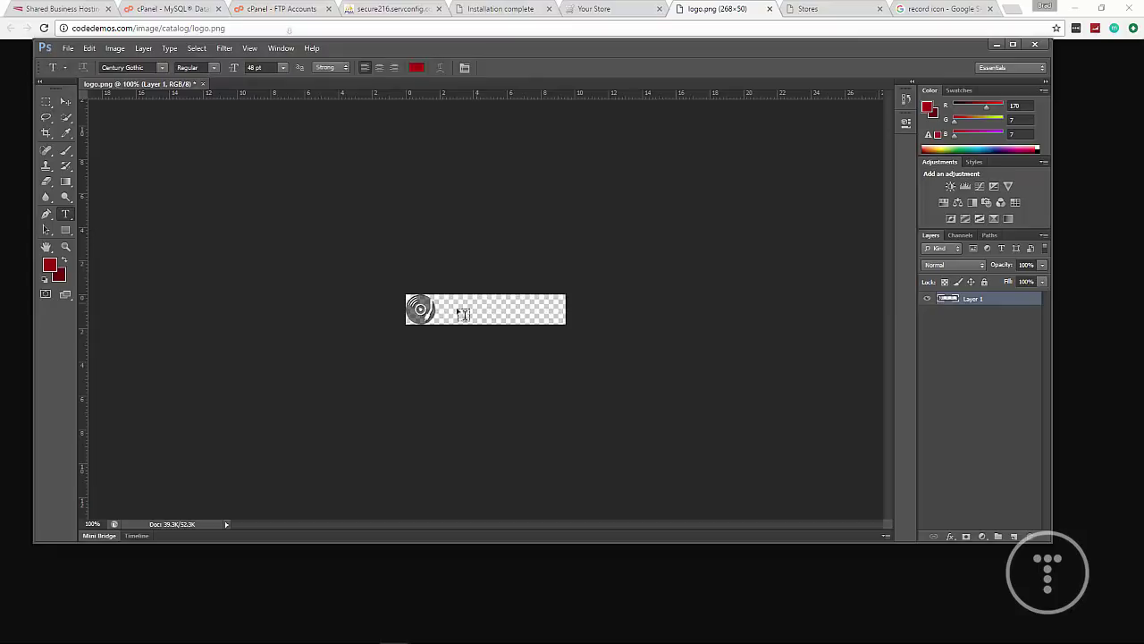
{"action": "left_click", "coordinate": [457, 308]}
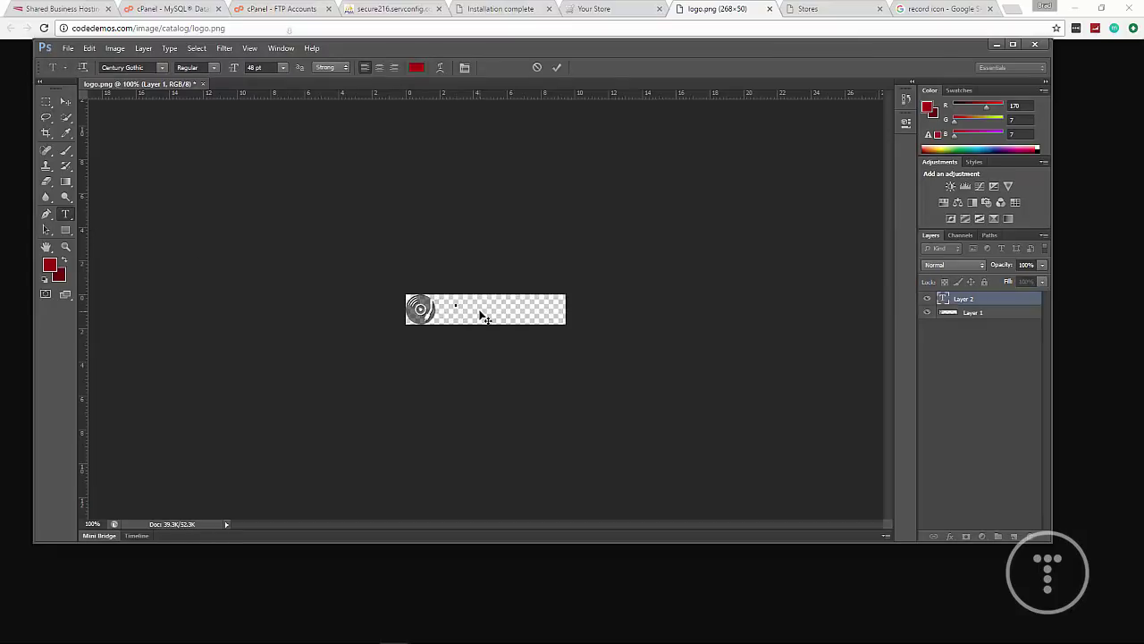
{"action": "type", "text": "djOutlet"}
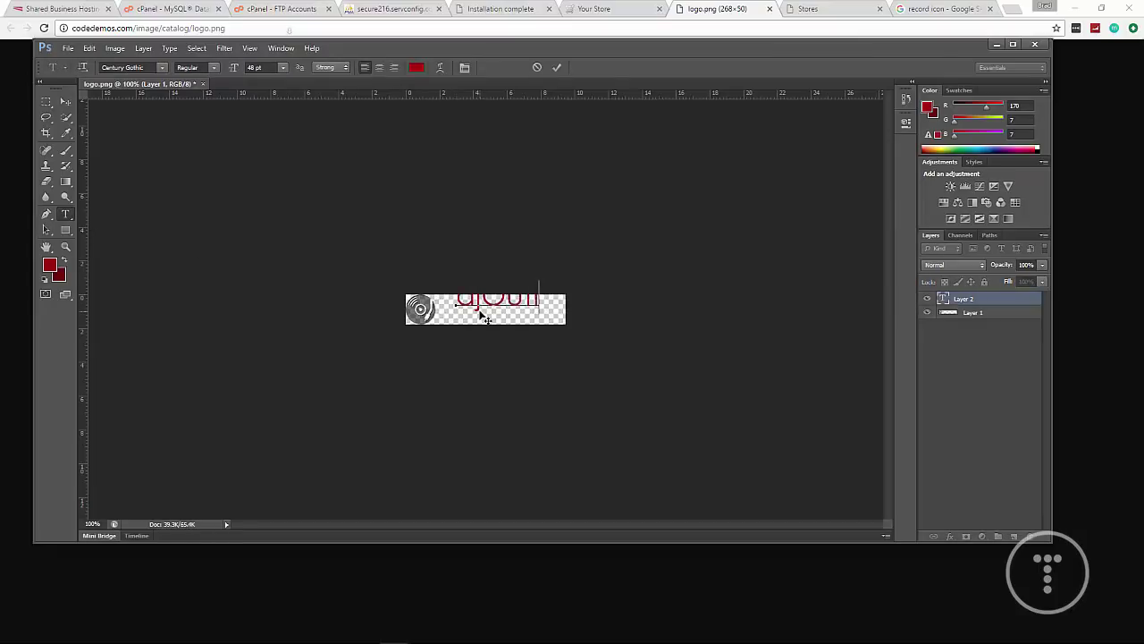
{"action": "left_click", "coordinate": [65, 101]}
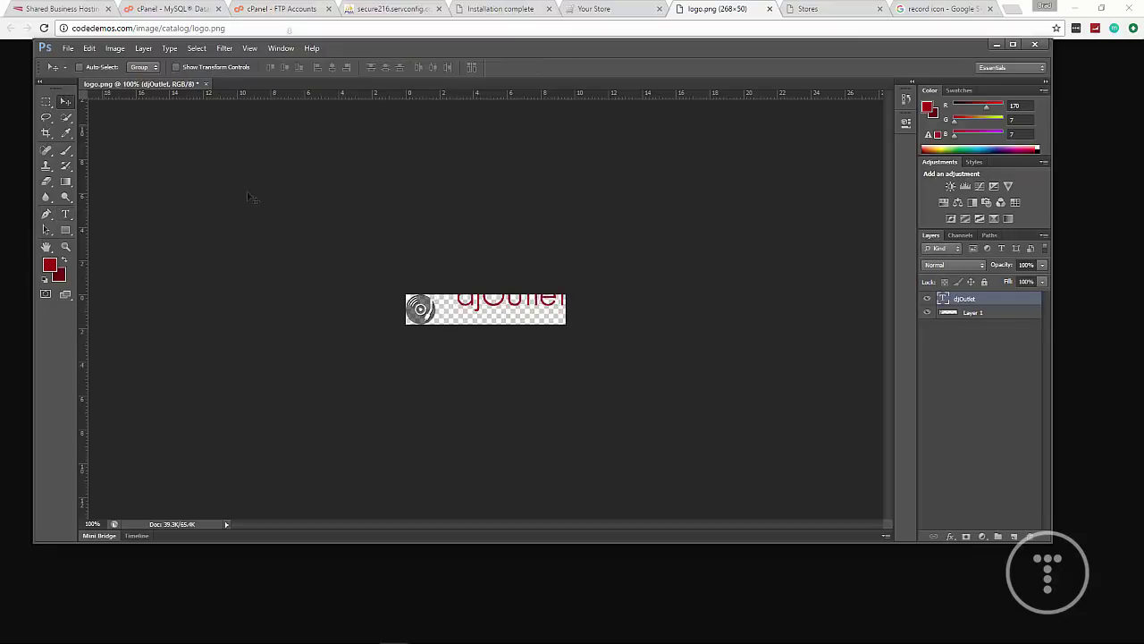
{"action": "left_click_drag", "start_coordinate": [505, 298], "coordinate": [485, 310]}
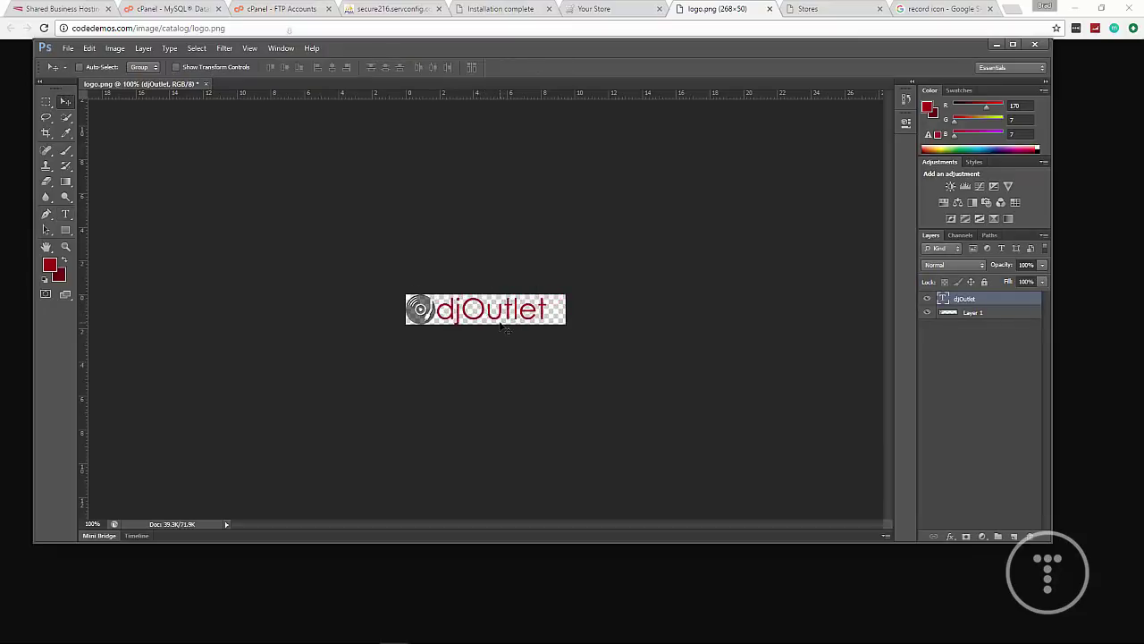
Step: Recolour the letters 'dj' in djOutlet to black (000000)
{"action": "key", "text": "Right"}
{"action": "key", "text": "Right"}
{"action": "key", "text": "Right"}
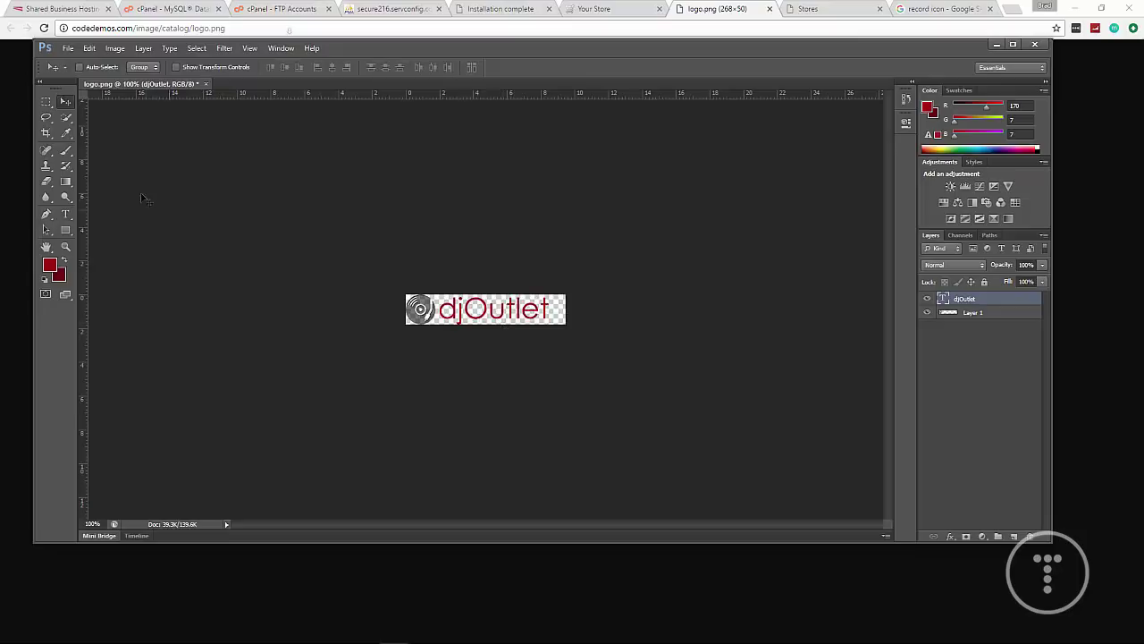
{"action": "left_click", "coordinate": [65, 215]}
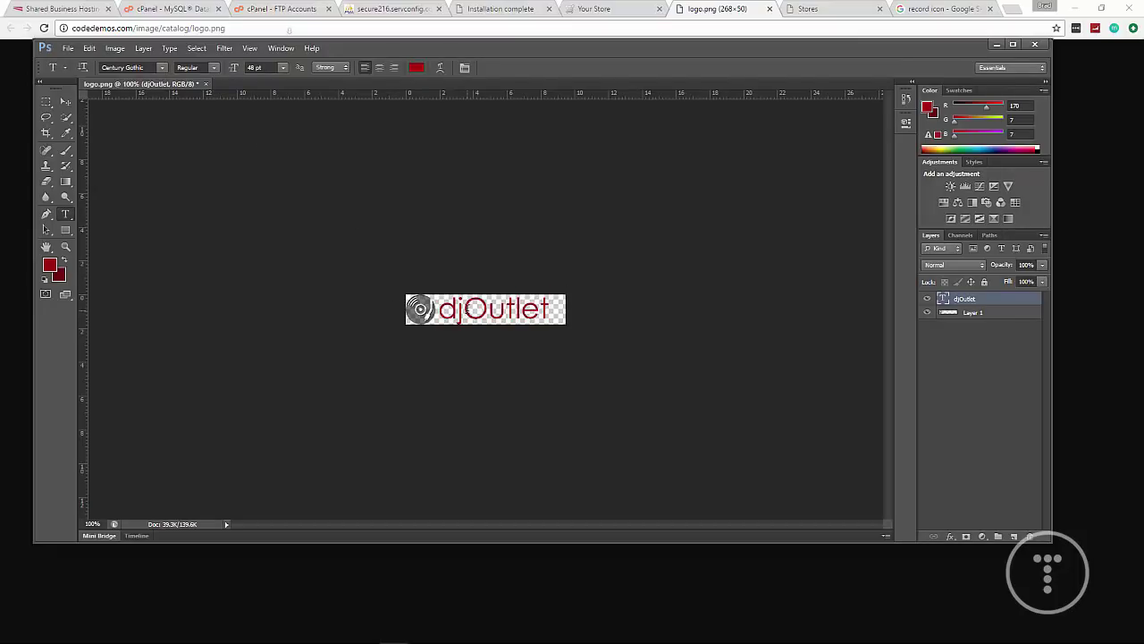
{"action": "left_click_drag", "start_coordinate": [462, 309], "coordinate": [438, 310]}
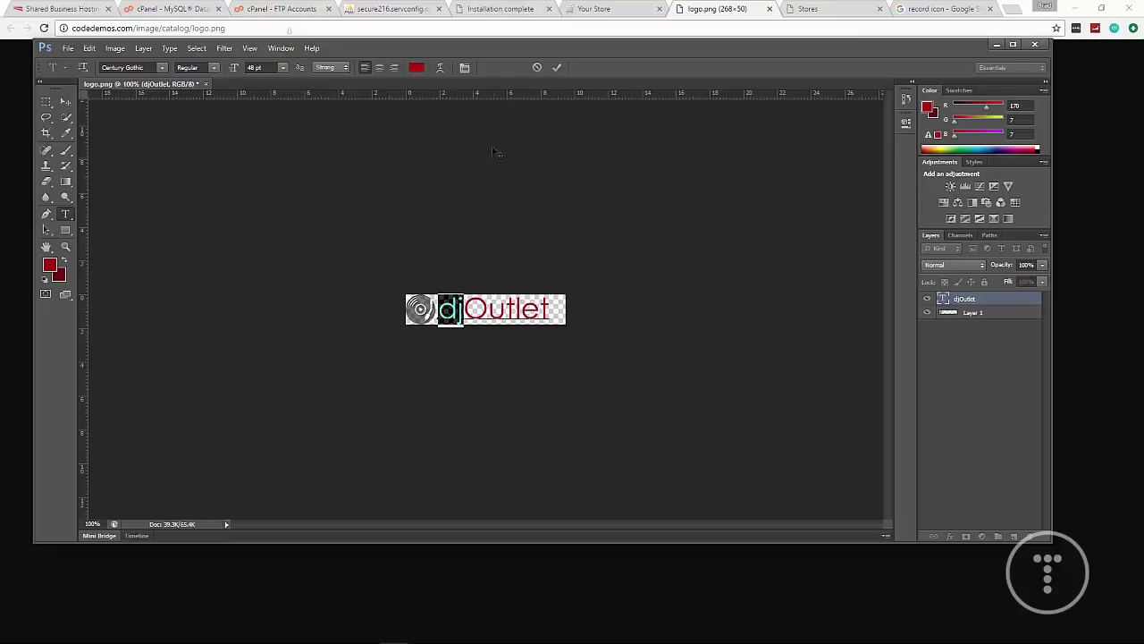
{"action": "left_click", "coordinate": [420, 70]}
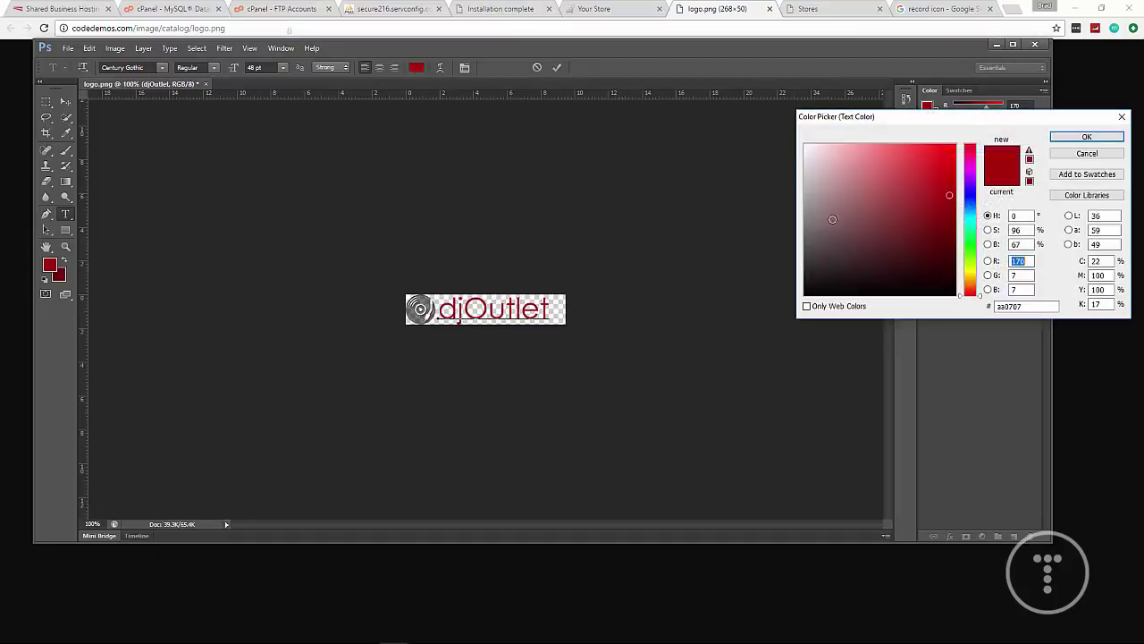
{"action": "type", "text": "0"}
{"action": "left_click", "coordinate": [1084, 137]}
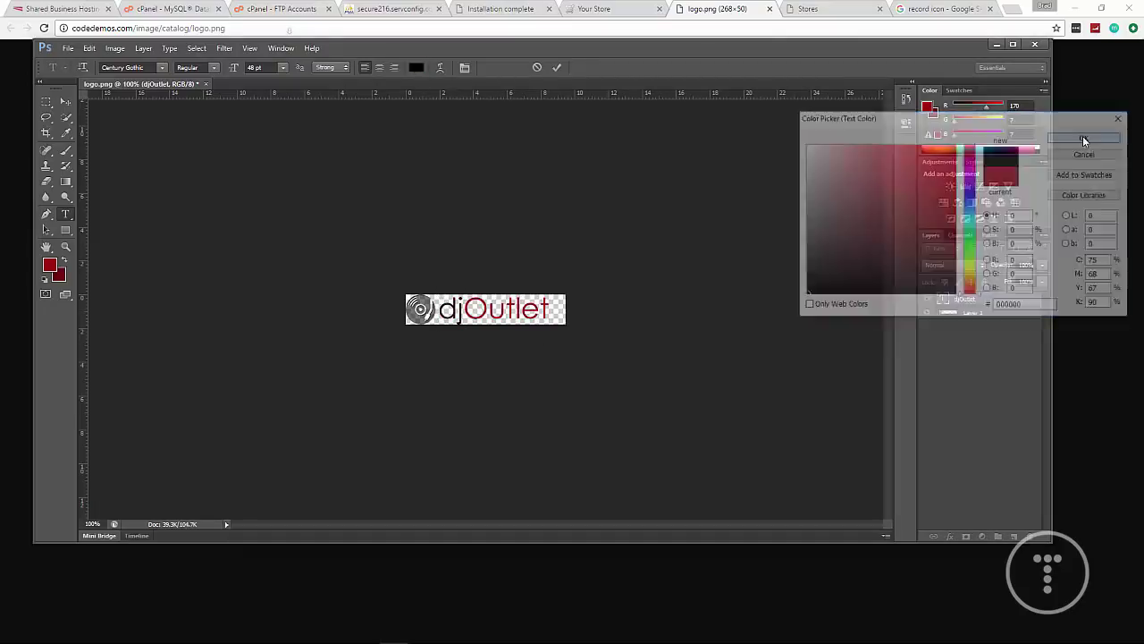
{"action": "left_click", "coordinate": [67, 103]}
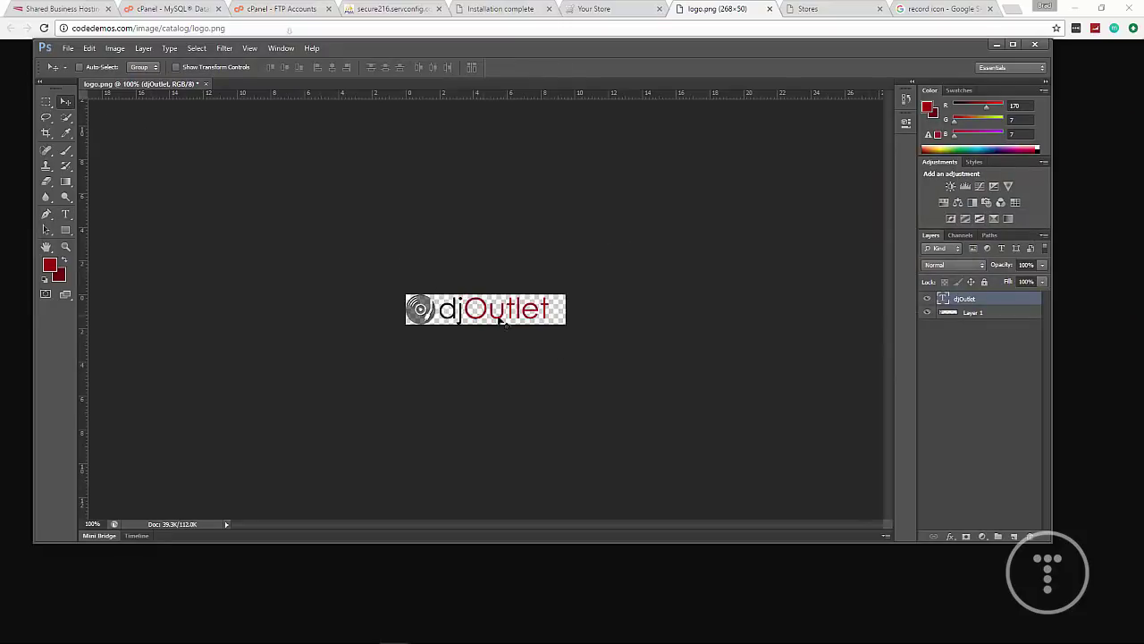
Step: Select the icon and text layers together and nudge them slightly right
{"action": "left_click", "coordinate": [983, 311], "text": "shift"}
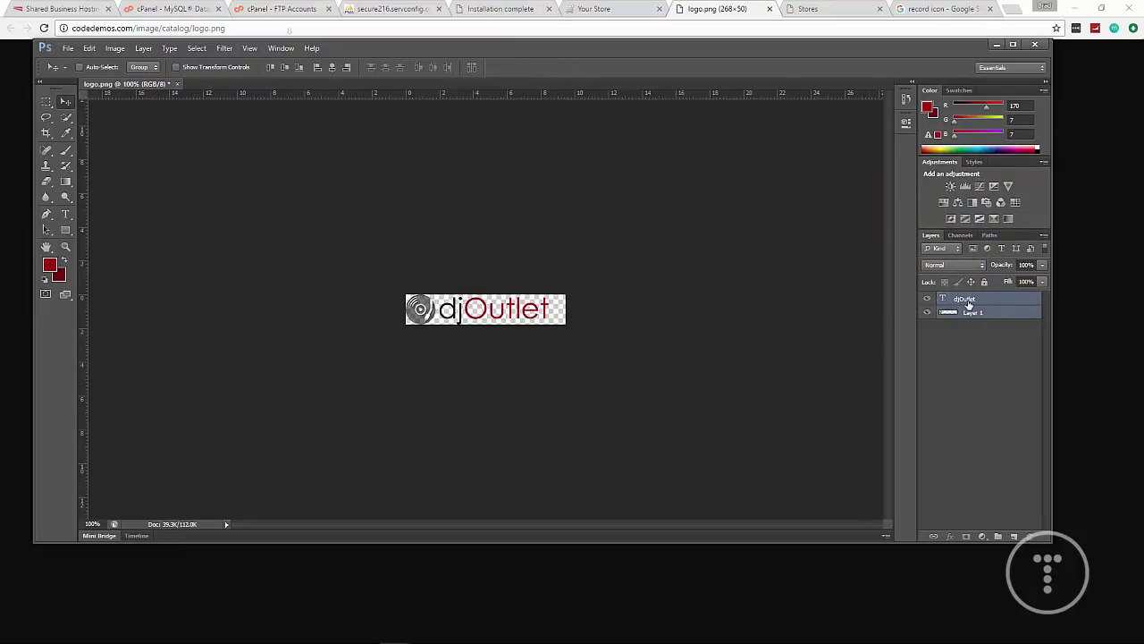
{"action": "key", "text": "Right"}
{"action": "key", "text": "Right"}
{"action": "key", "text": "Right"}
{"action": "key", "text": "Right"}
{"action": "key", "text": "Right"}
{"action": "key", "text": "Right"}
{"action": "key", "text": "Right"}
{"action": "key", "text": "Right"}
{"action": "key", "text": "Right"}
{"action": "key", "text": "Right"}
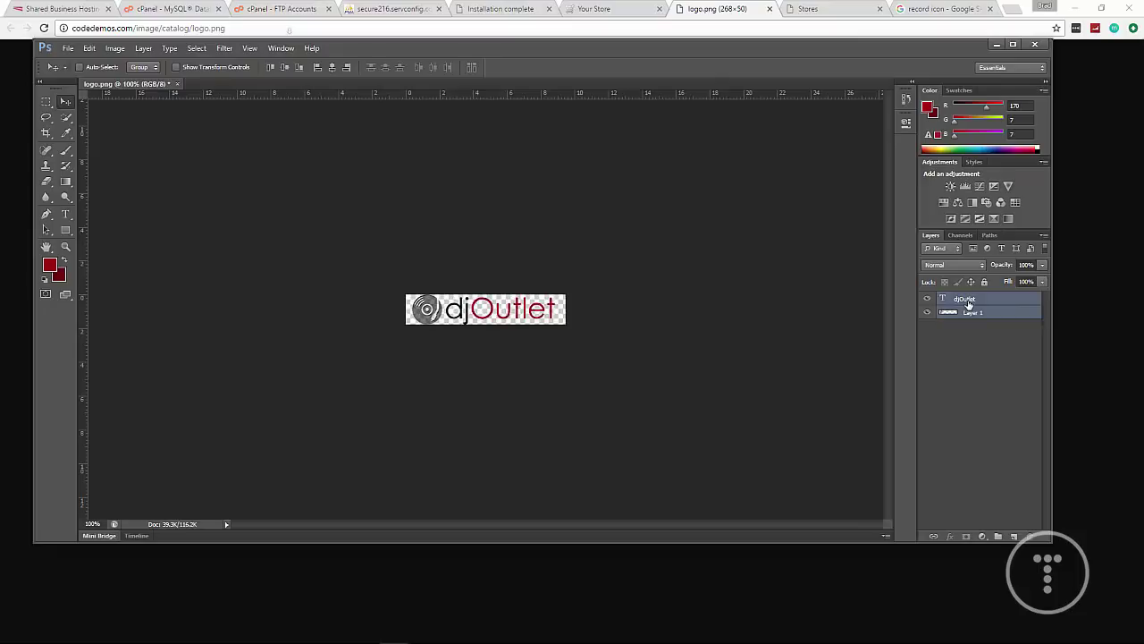
{"action": "key", "text": "Right"}
{"action": "key", "text": "Right"}
{"action": "key", "text": "Right"}
{"action": "key", "text": "Right"}
{"action": "key", "text": "Right"}
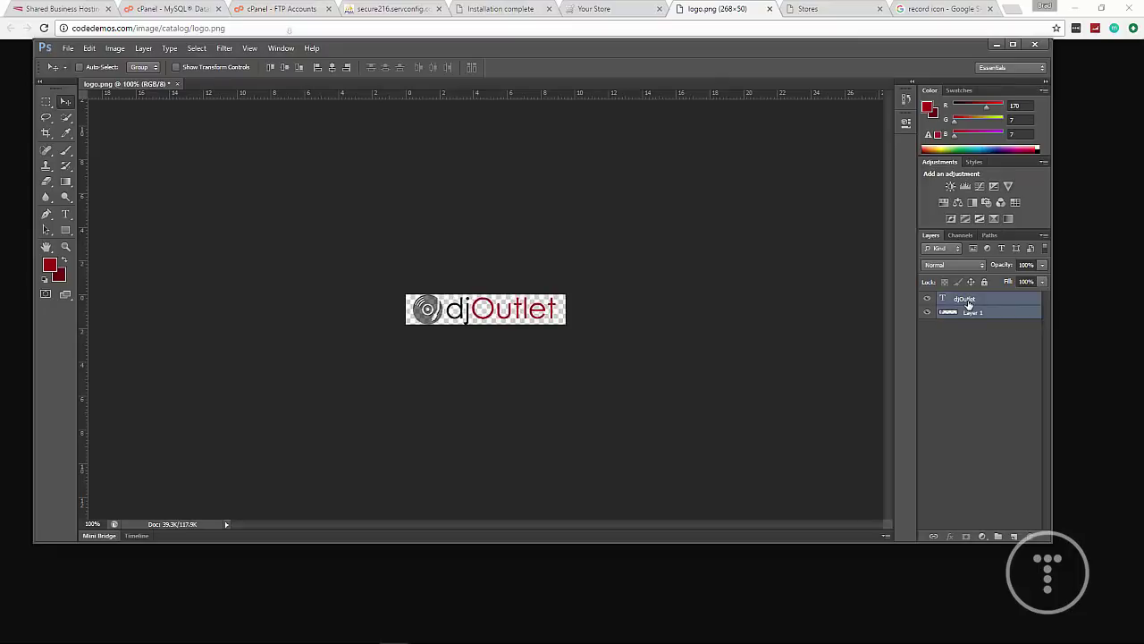
Step: Save the edited logo as a PNG named logo.png in djoutlet_images
{"action": "left_click", "coordinate": [67, 47]}
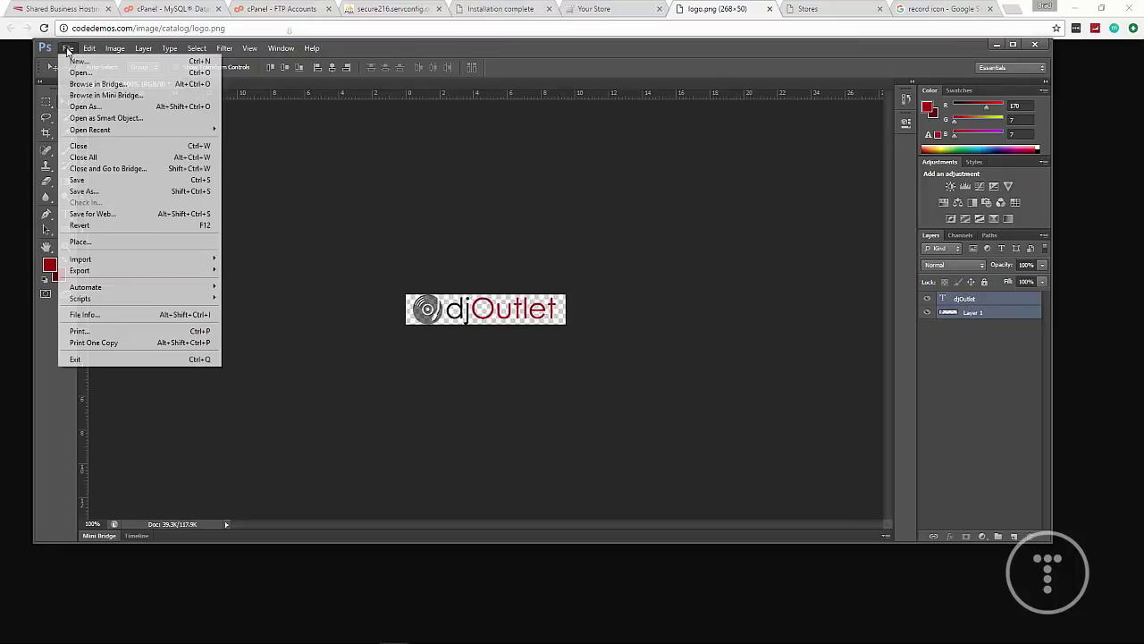
{"action": "left_click", "coordinate": [127, 193]}
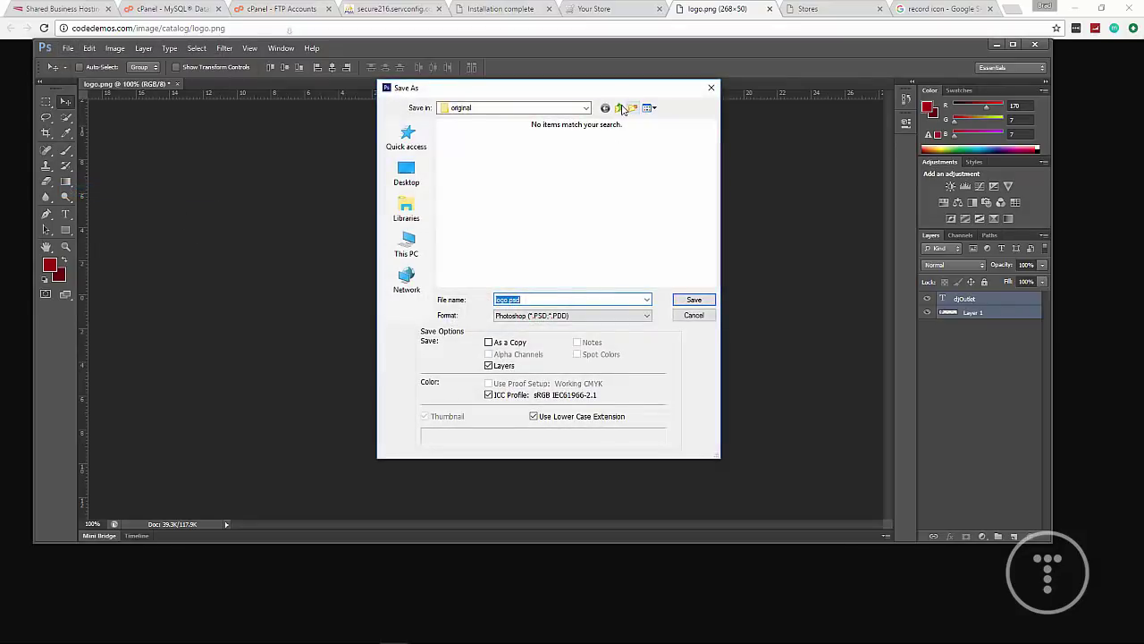
{"action": "left_click", "coordinate": [619, 108]}
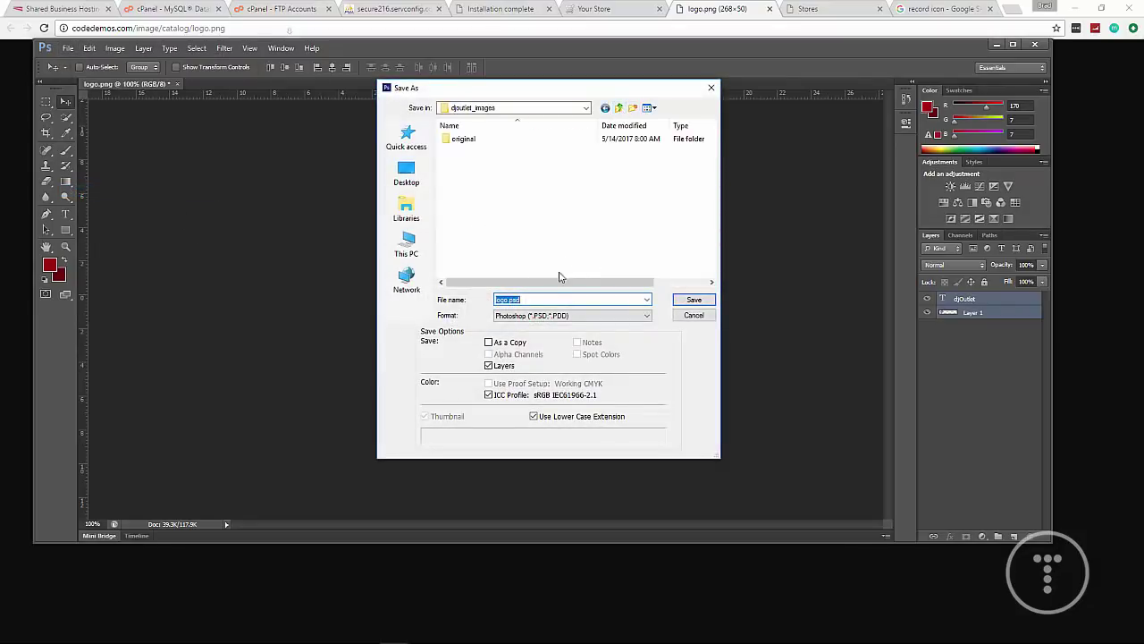
{"action": "left_click", "coordinate": [542, 315]}
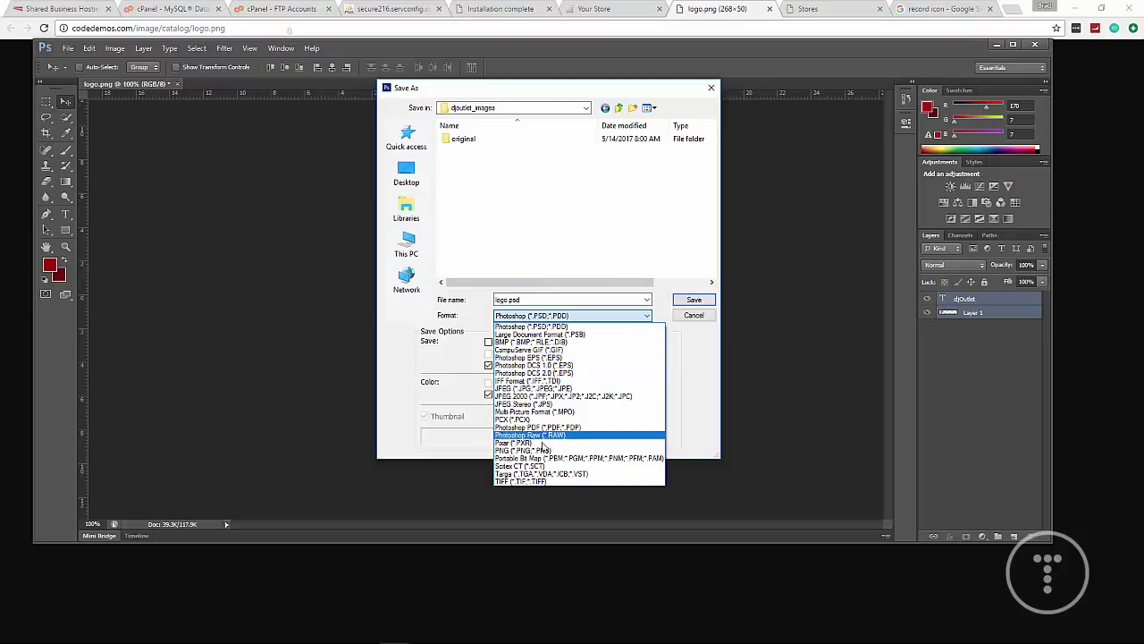
{"action": "left_click", "coordinate": [536, 451]}
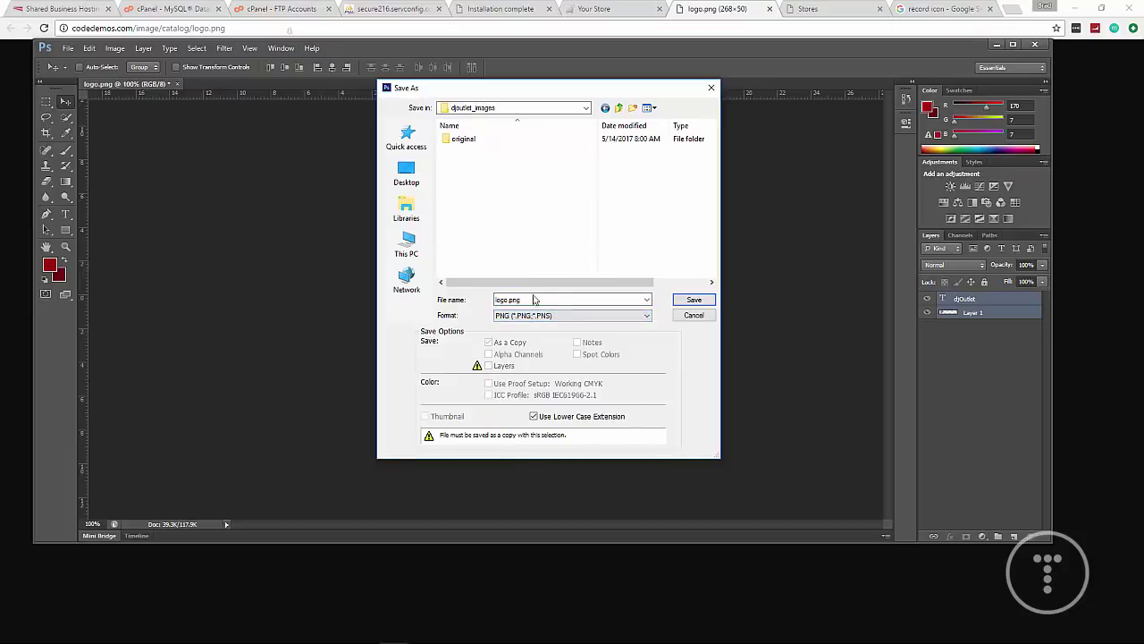
{"action": "left_click", "coordinate": [694, 299]}
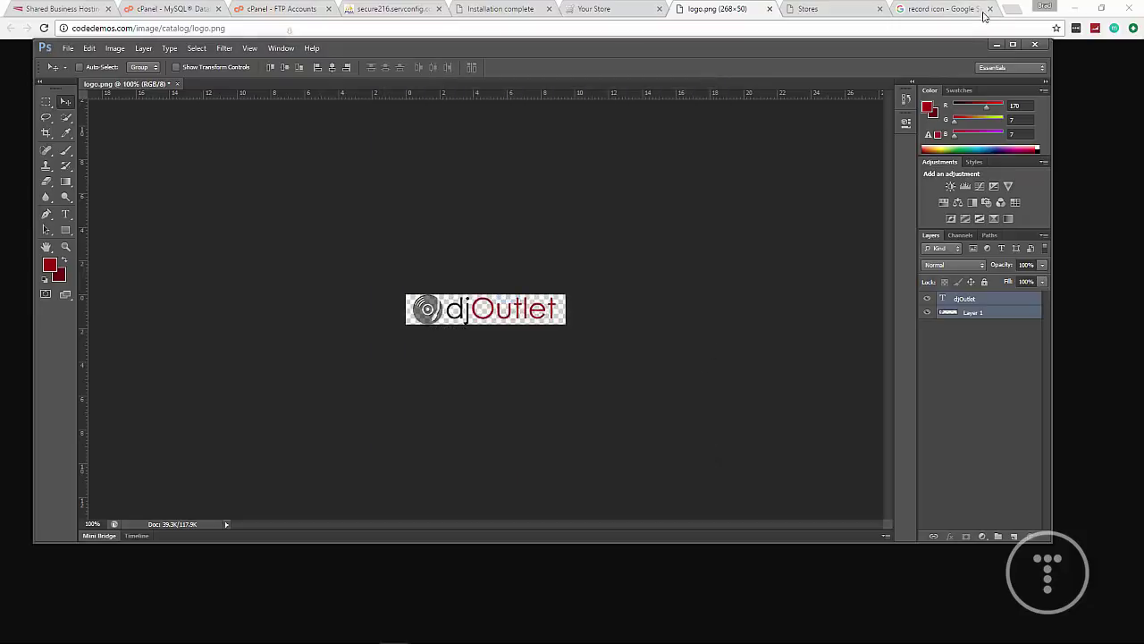
Step: Close the logo image, Installation, server config, cPanel and hosting browser tabs
{"action": "left_click", "coordinate": [996, 47]}
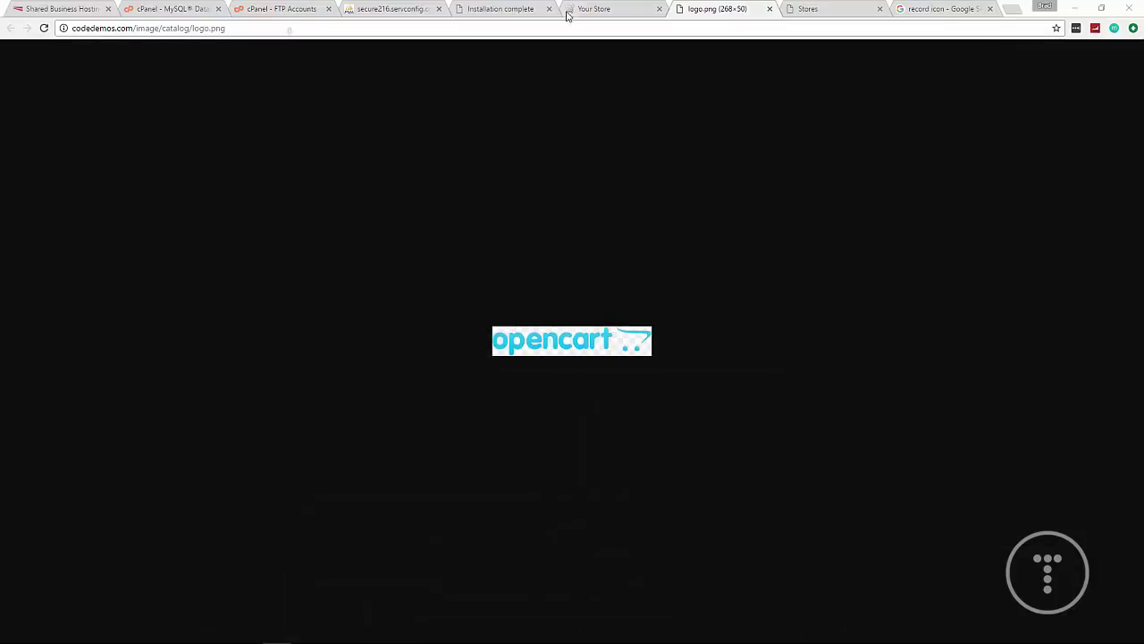
{"action": "key", "text": "ctrl+w"}
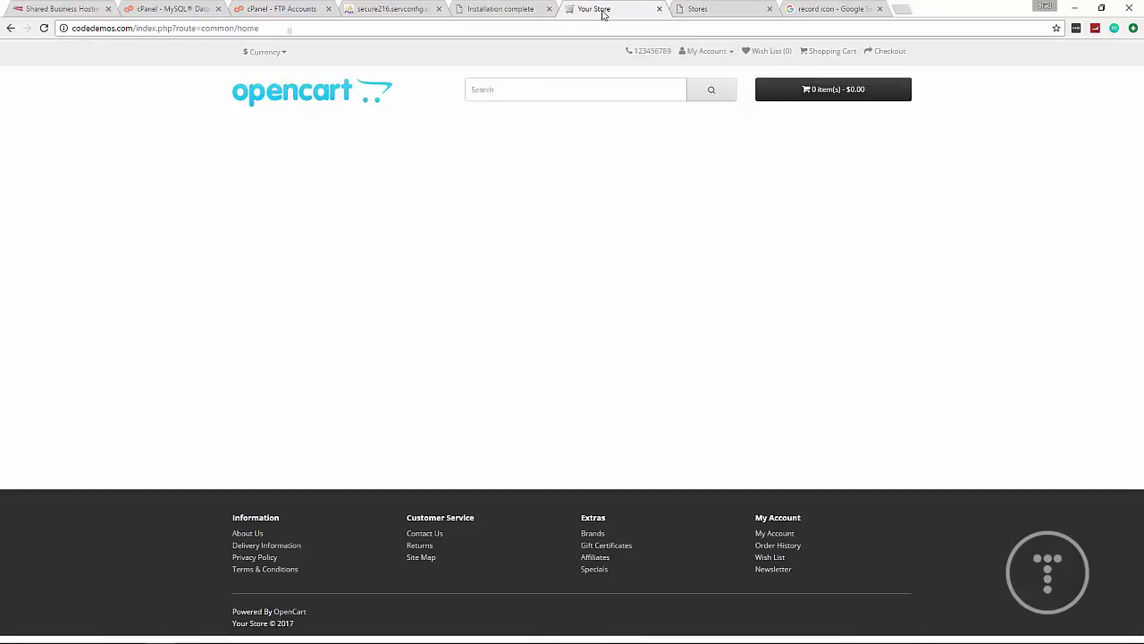
{"action": "left_click", "coordinate": [549, 9]}
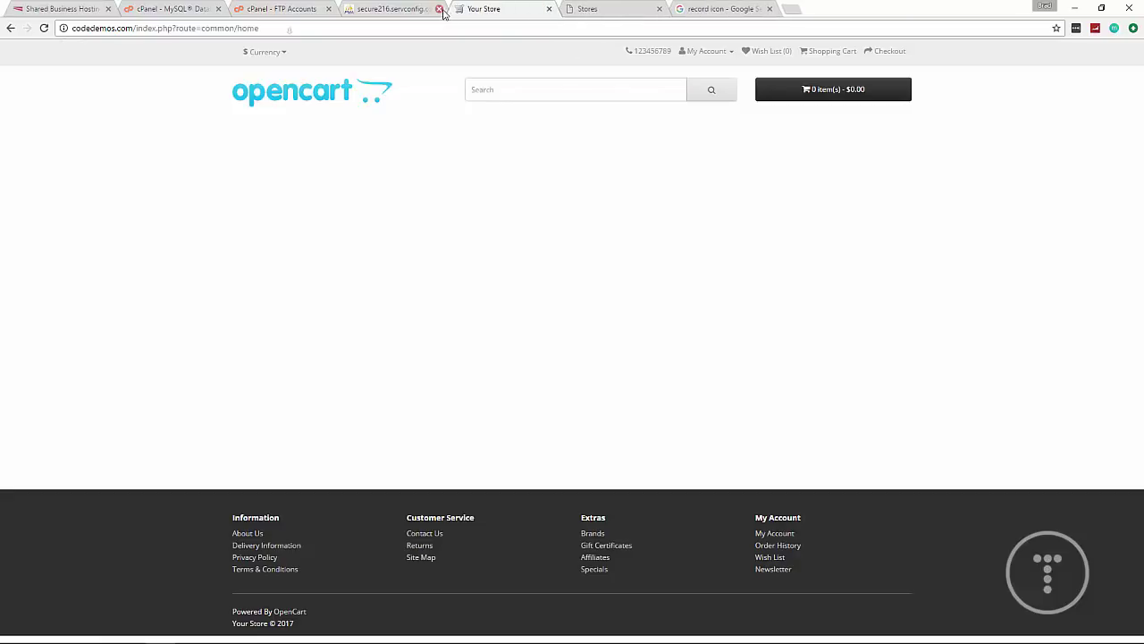
{"action": "left_click", "coordinate": [439, 8]}
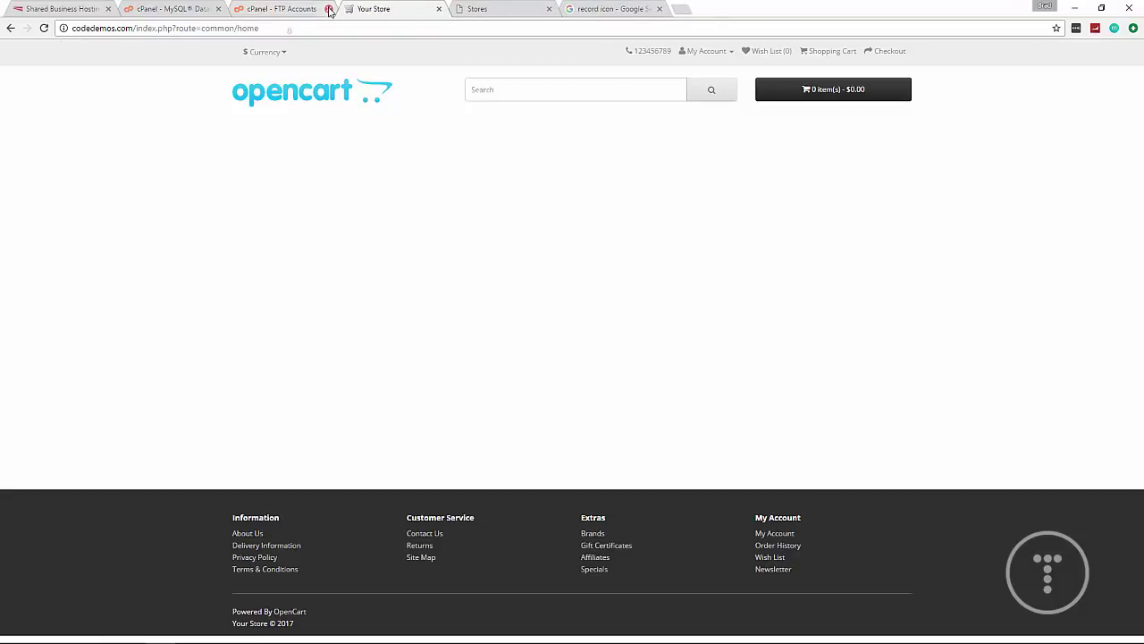
{"action": "left_click", "coordinate": [329, 9]}
{"action": "left_click", "coordinate": [218, 9]}
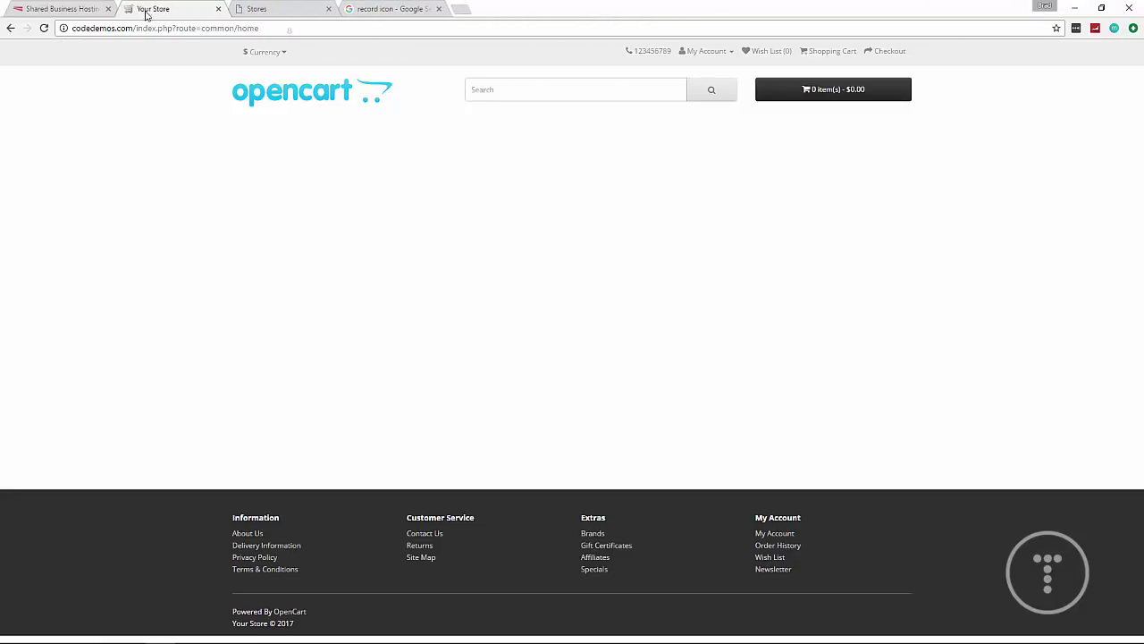
{"action": "left_click", "coordinate": [108, 9]}
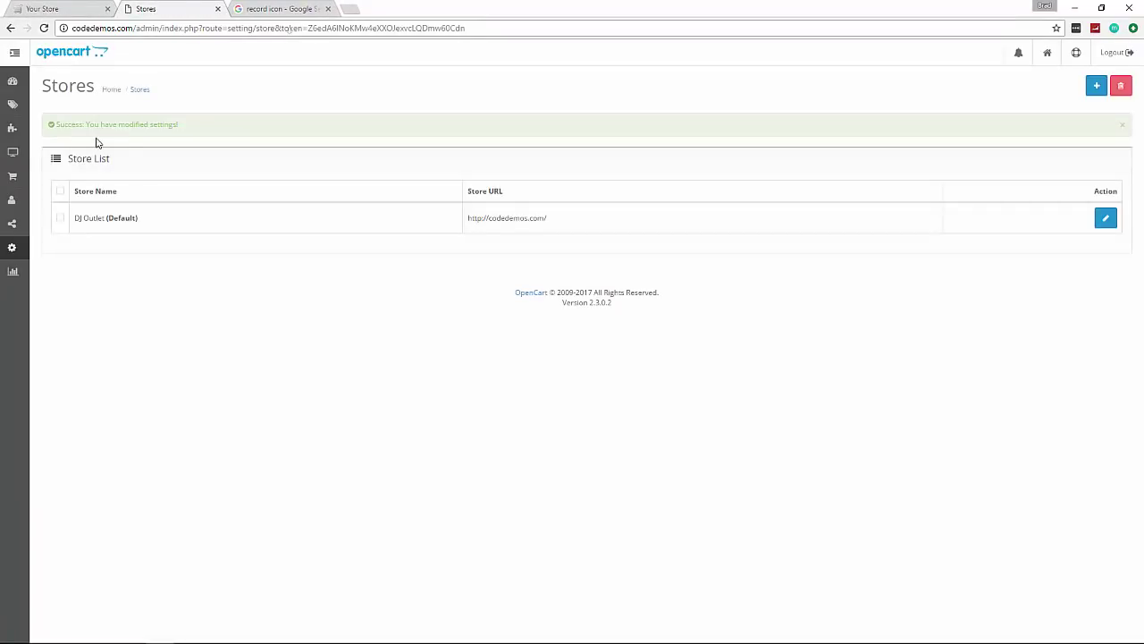
Step: Open the Image Manager for the DJ Outlet store logo from its Image settings
{"action": "mouse_move", "coordinate": [13, 248]}
{"action": "left_click", "coordinate": [58, 250]}
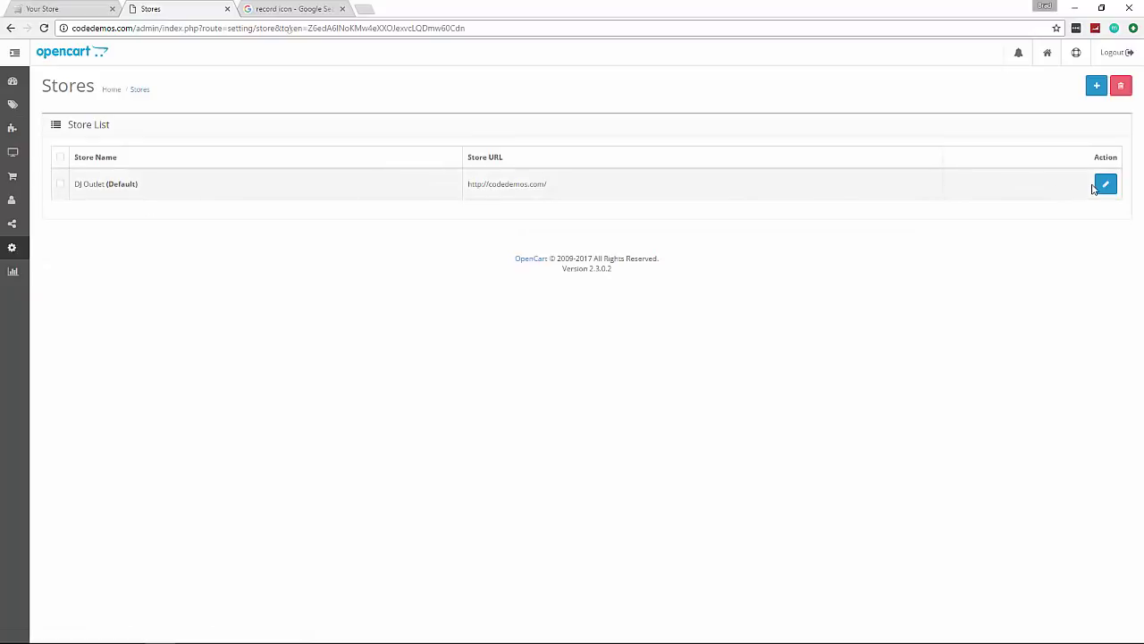
{"action": "left_click", "coordinate": [1105, 184]}
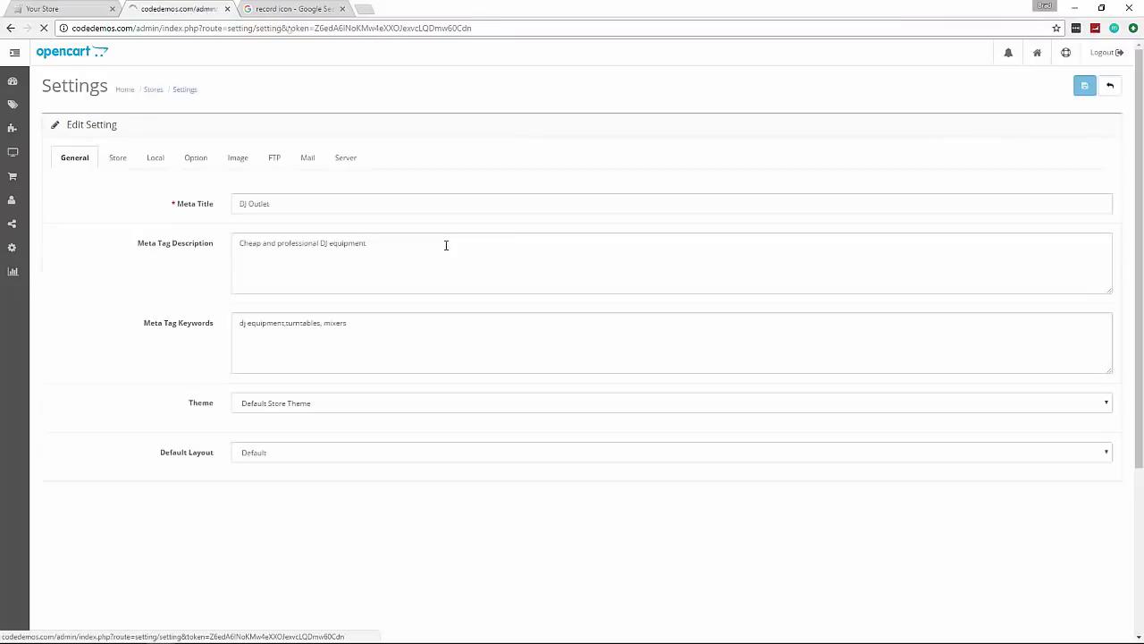
{"action": "left_click", "coordinate": [120, 161]}
{"action": "left_click", "coordinate": [237, 159]}
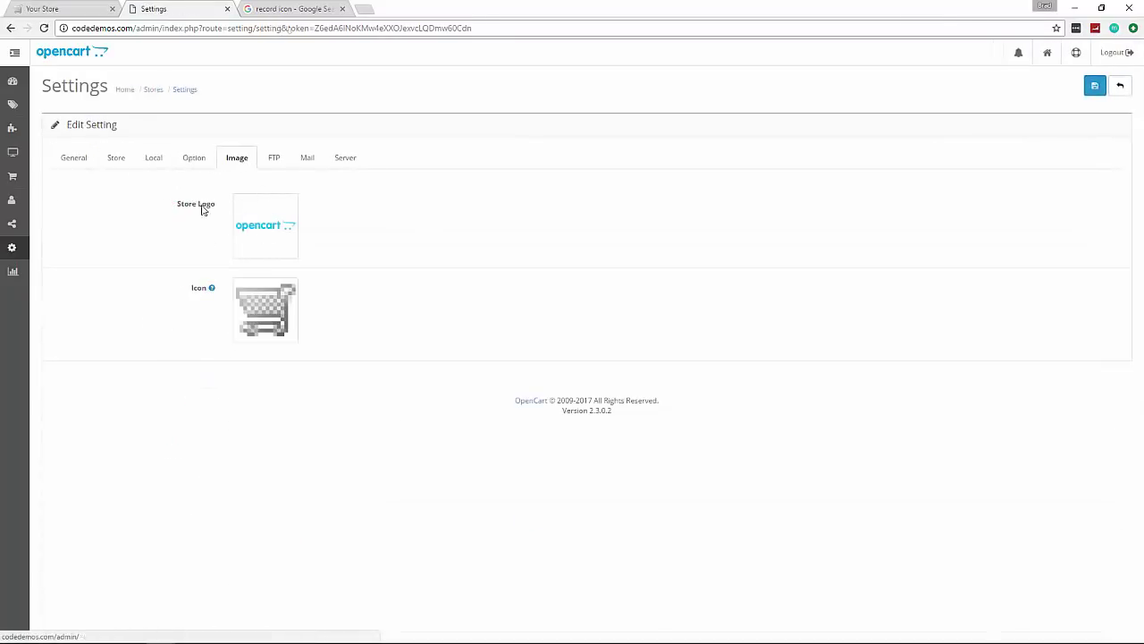
{"action": "left_click", "coordinate": [249, 225]}
{"action": "left_click", "coordinate": [326, 229]}
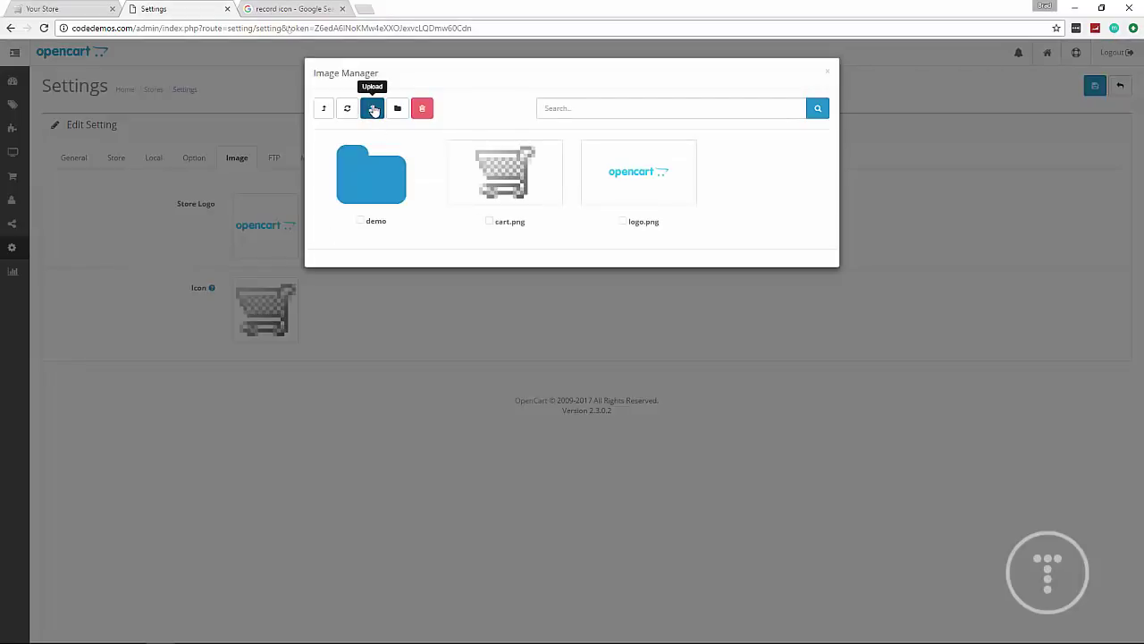
Step: Upload logo.png from djoutlet_images to the image library
{"action": "left_click", "coordinate": [373, 108]}
{"action": "left_click", "coordinate": [247, 27]}
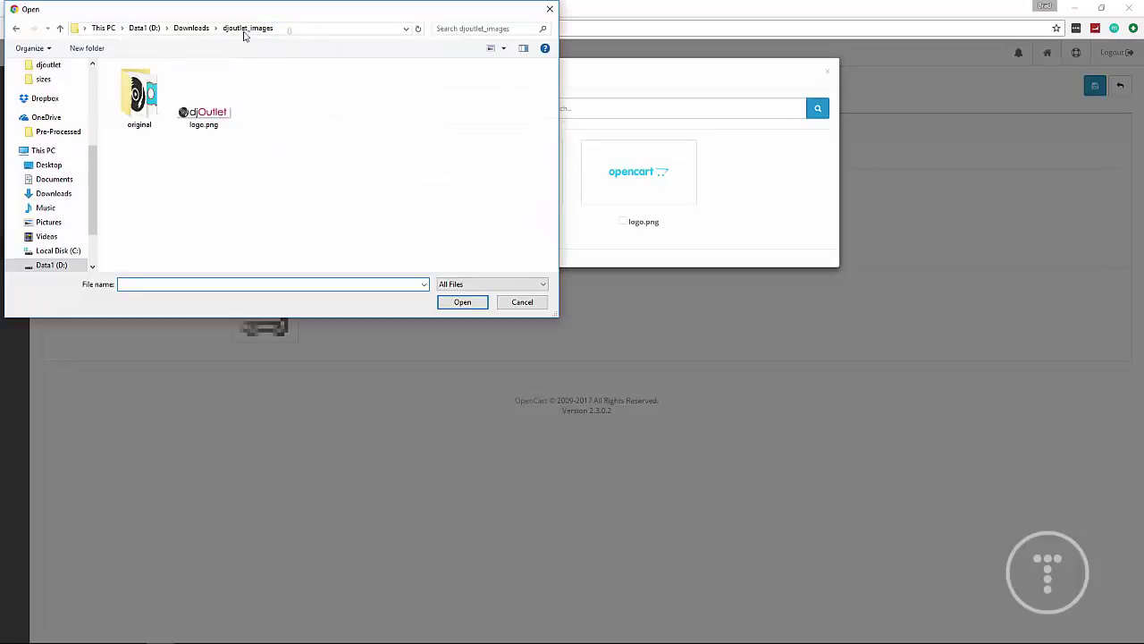
{"action": "double_click", "coordinate": [213, 115]}
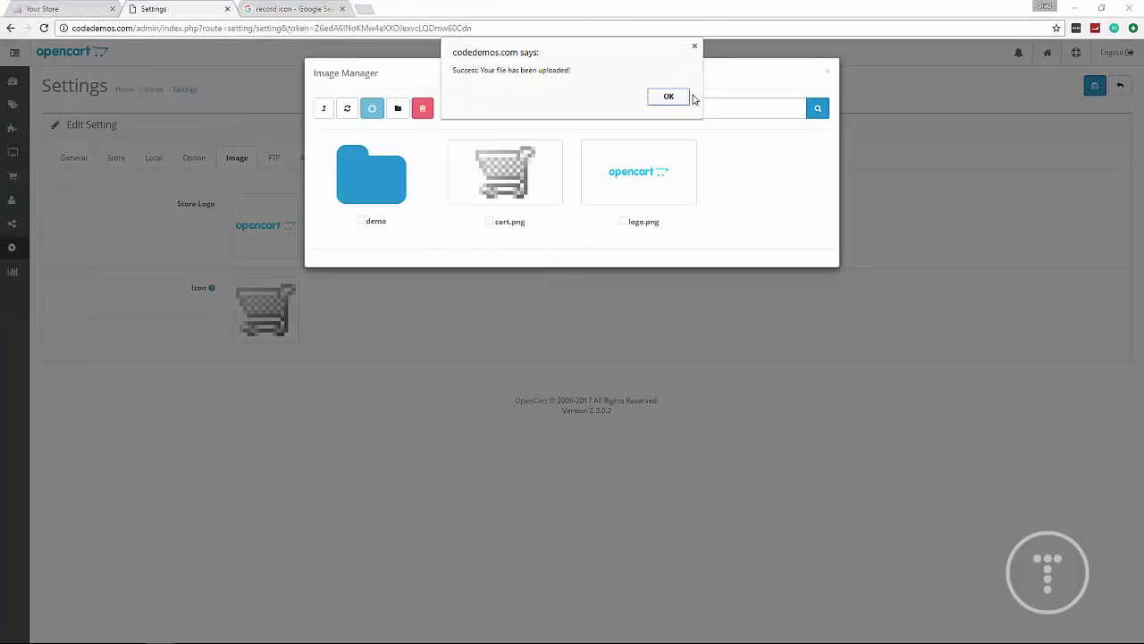
{"action": "left_click", "coordinate": [677, 96]}
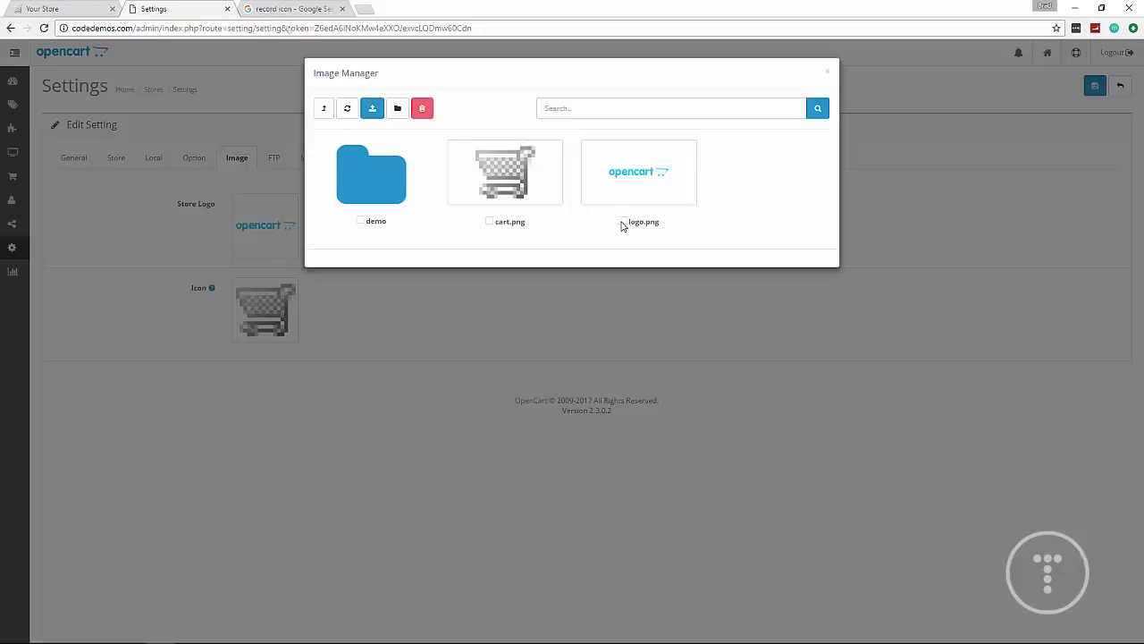
{"action": "mouse_move", "coordinate": [423, 635]}
Step: Rename logo.png to djlogo.png in File Explorer
{"action": "key", "text": "alt+Tab"}
{"action": "left_click", "coordinate": [445, 277]}
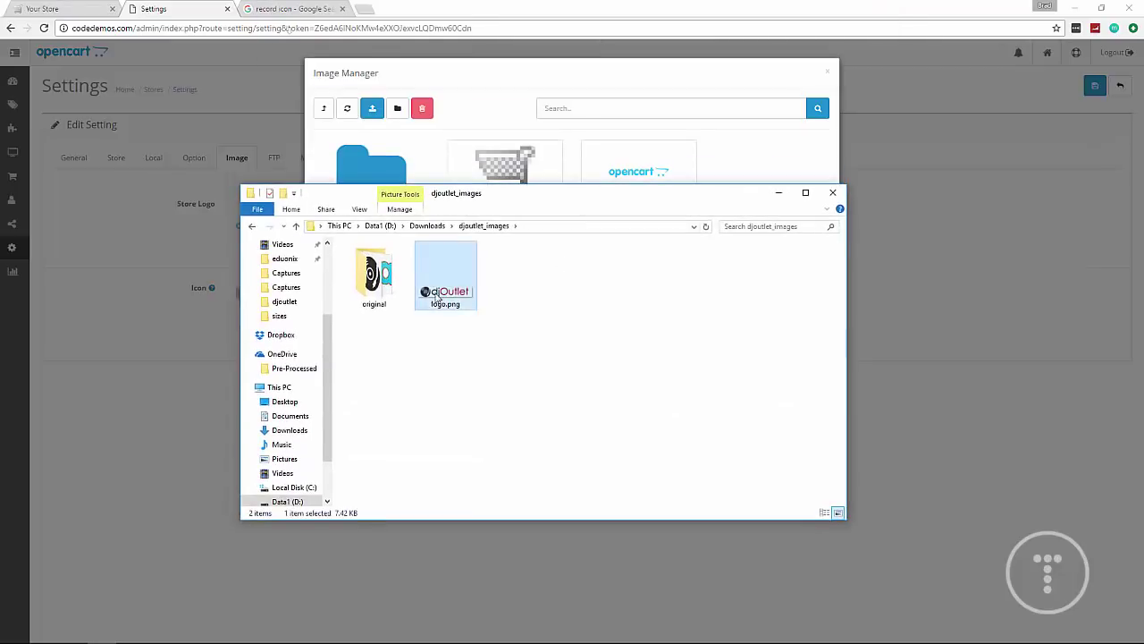
{"action": "left_click", "coordinate": [442, 304]}
{"action": "left_click", "coordinate": [446, 305]}
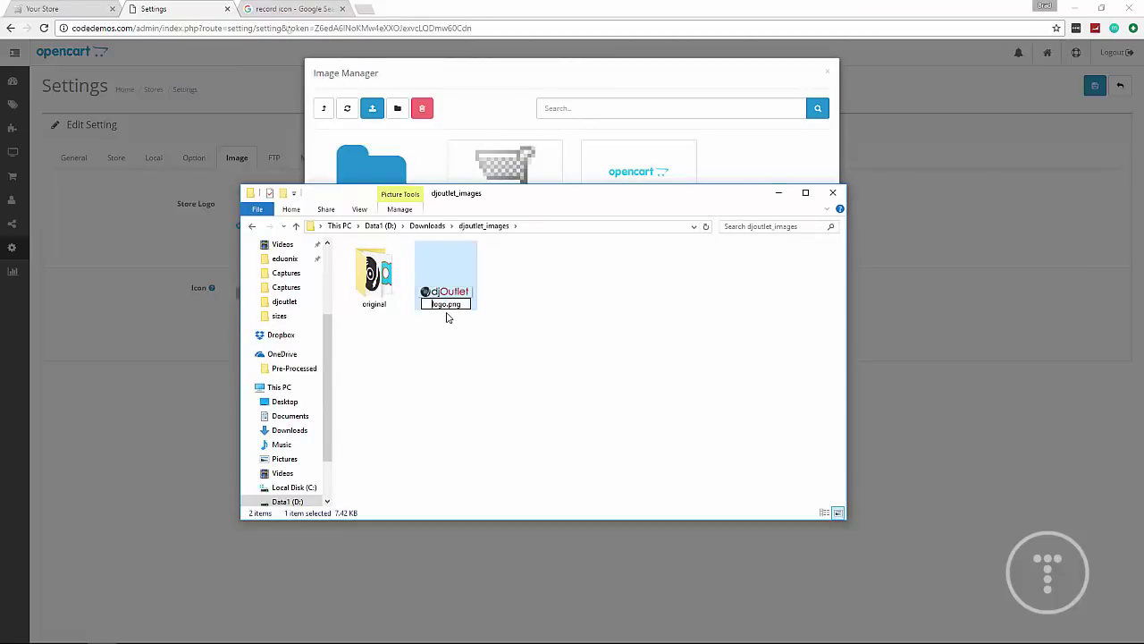
{"action": "type", "text": "dj"}
{"action": "key", "text": "Return"}
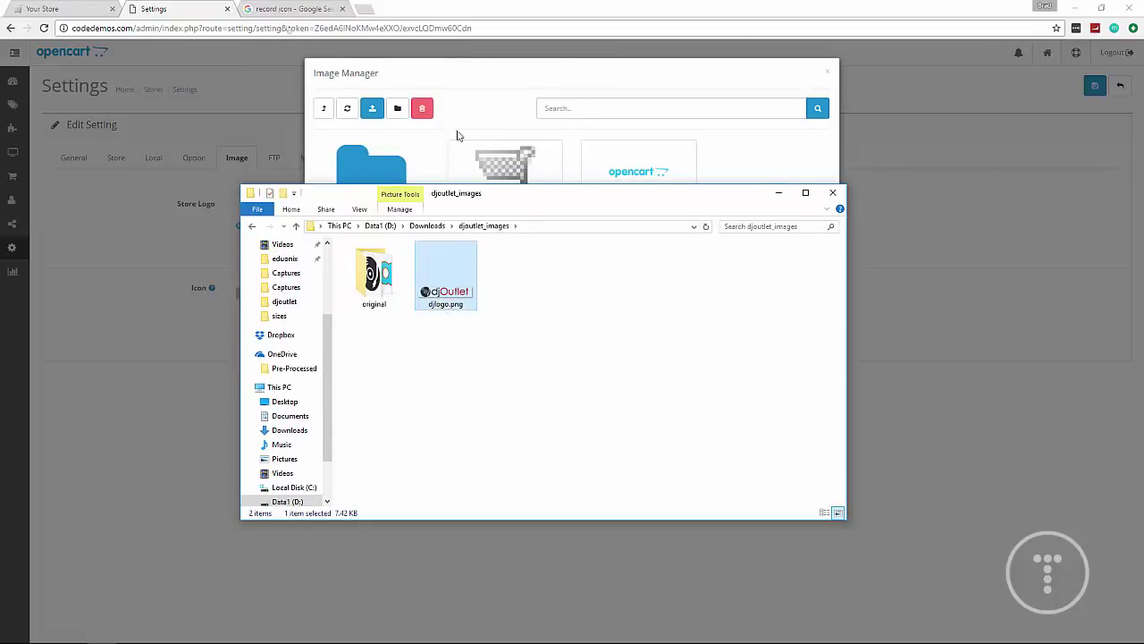
Step: Upload djlogo.png to the store's image library
{"action": "left_click", "coordinate": [457, 135]}
{"action": "left_click", "coordinate": [372, 108]}
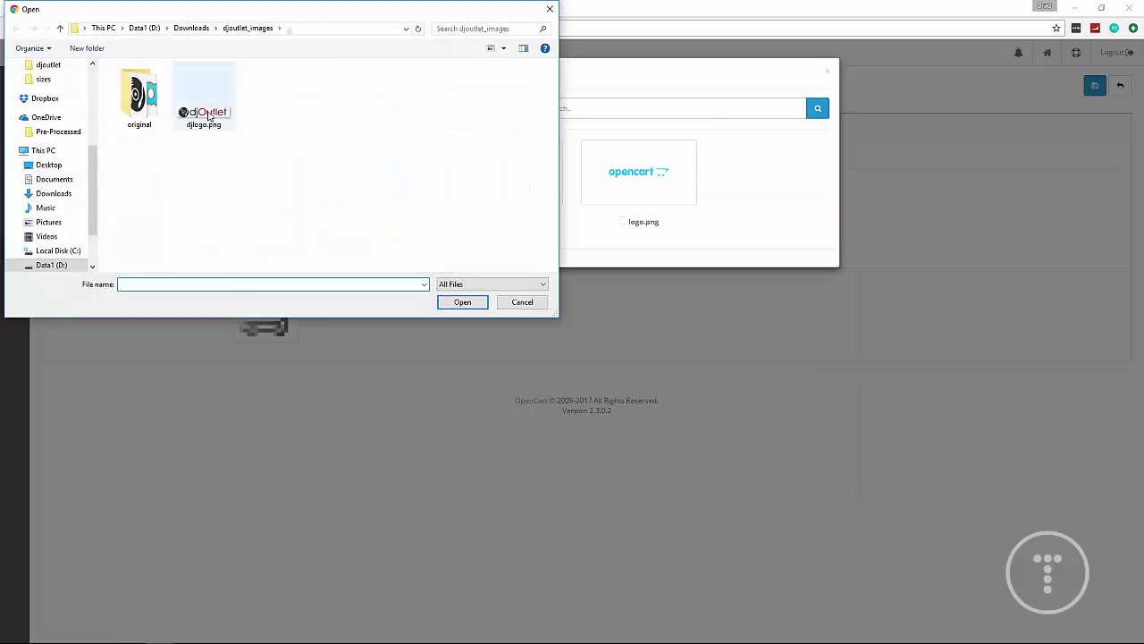
{"action": "double_click", "coordinate": [205, 112]}
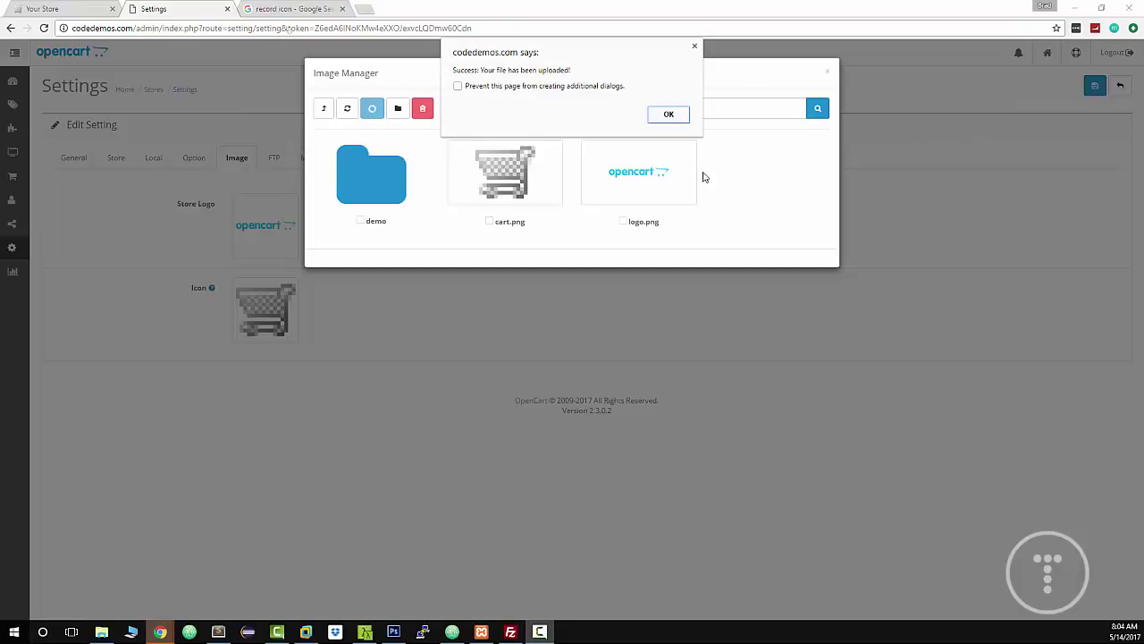
Step: Make djlogo.png the DJ Outlet store logo, save, and reload the storefront to see it
{"action": "left_click", "coordinate": [669, 115]}
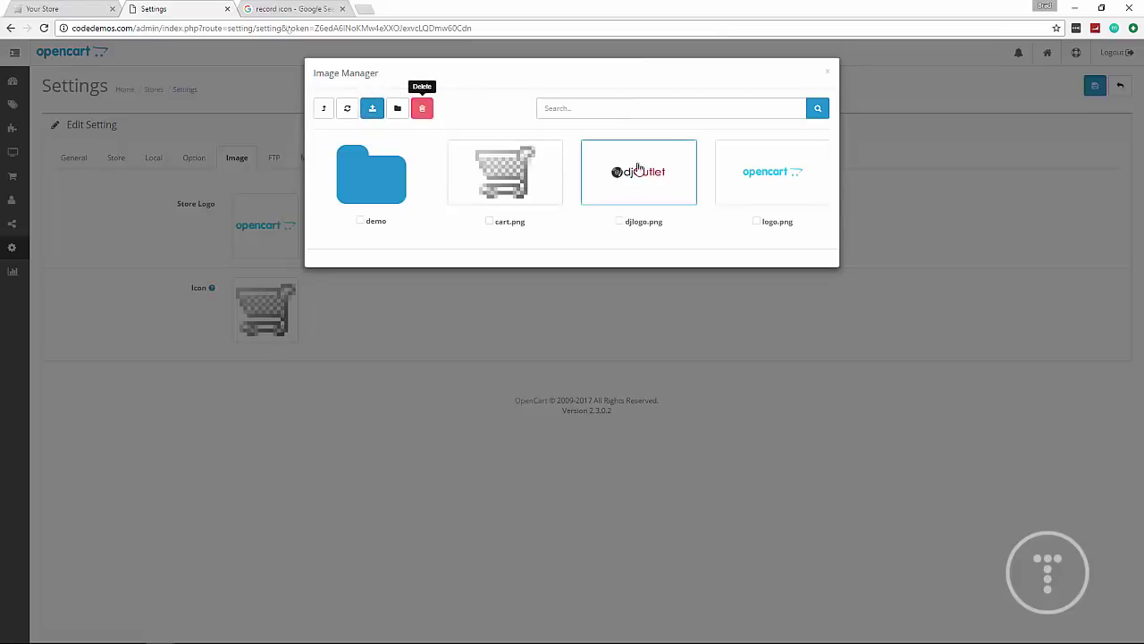
{"action": "left_click", "coordinate": [638, 170]}
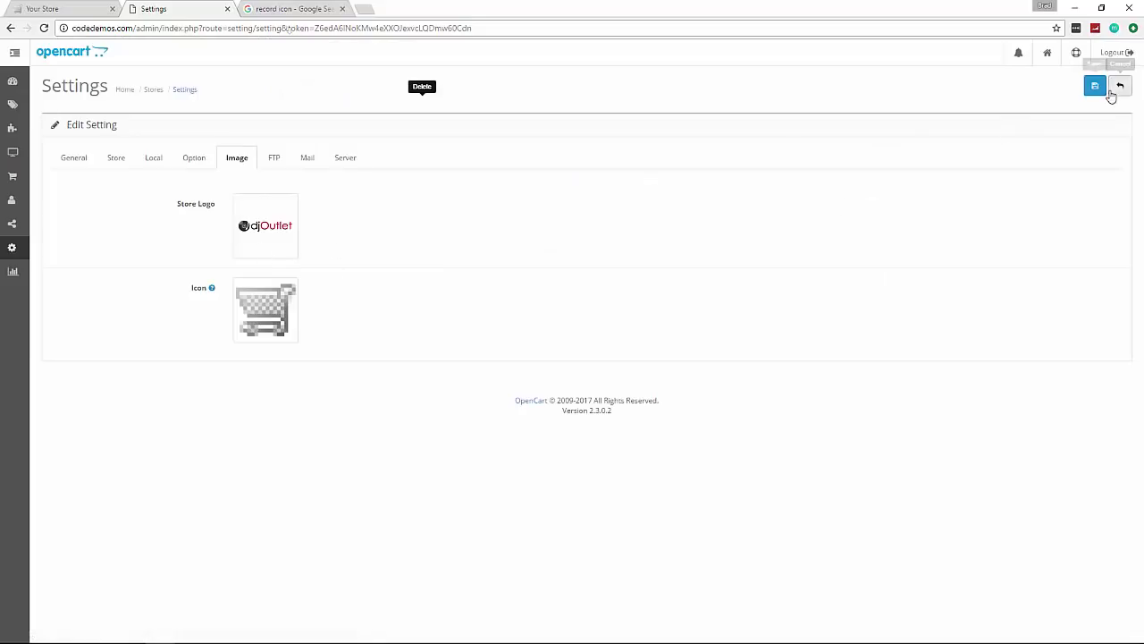
{"action": "left_click", "coordinate": [1096, 88]}
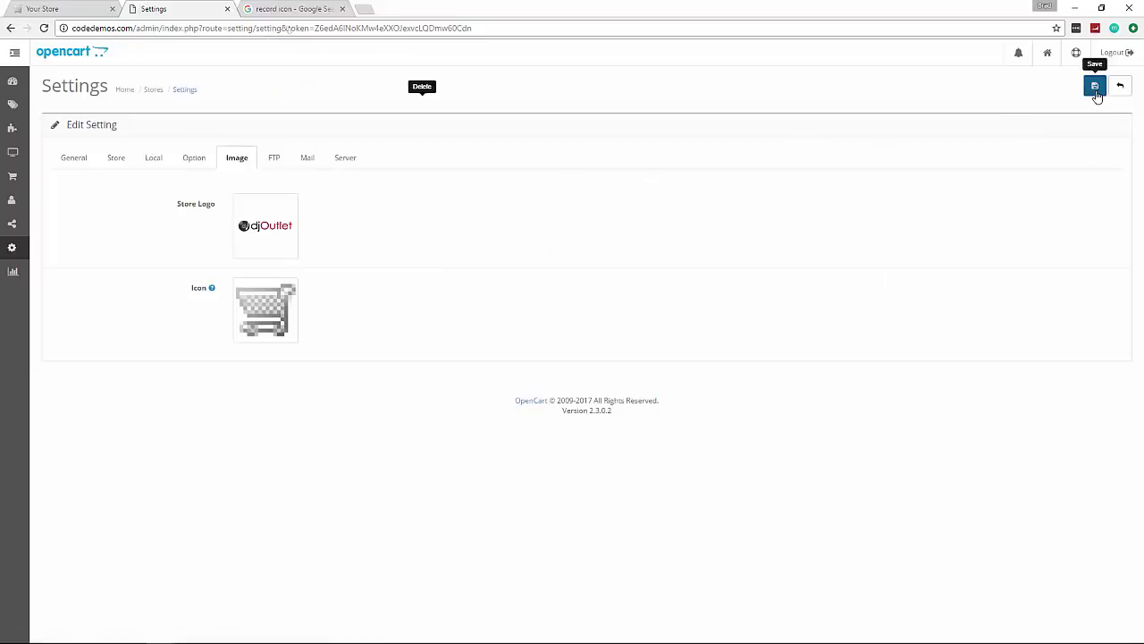
{"action": "left_click", "coordinate": [71, 11]}
{"action": "left_click", "coordinate": [45, 28]}
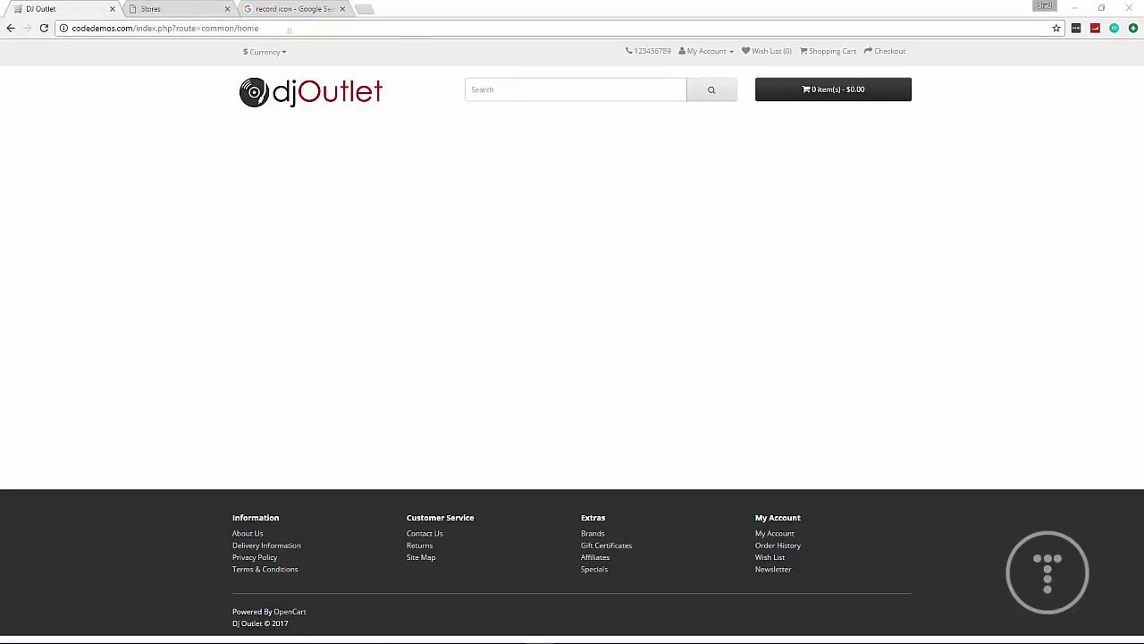
Step: Open DJ Outlet's store details and view the placeholder no_image-100x100.png in a new tab
{"action": "left_click", "coordinate": [174, 8]}
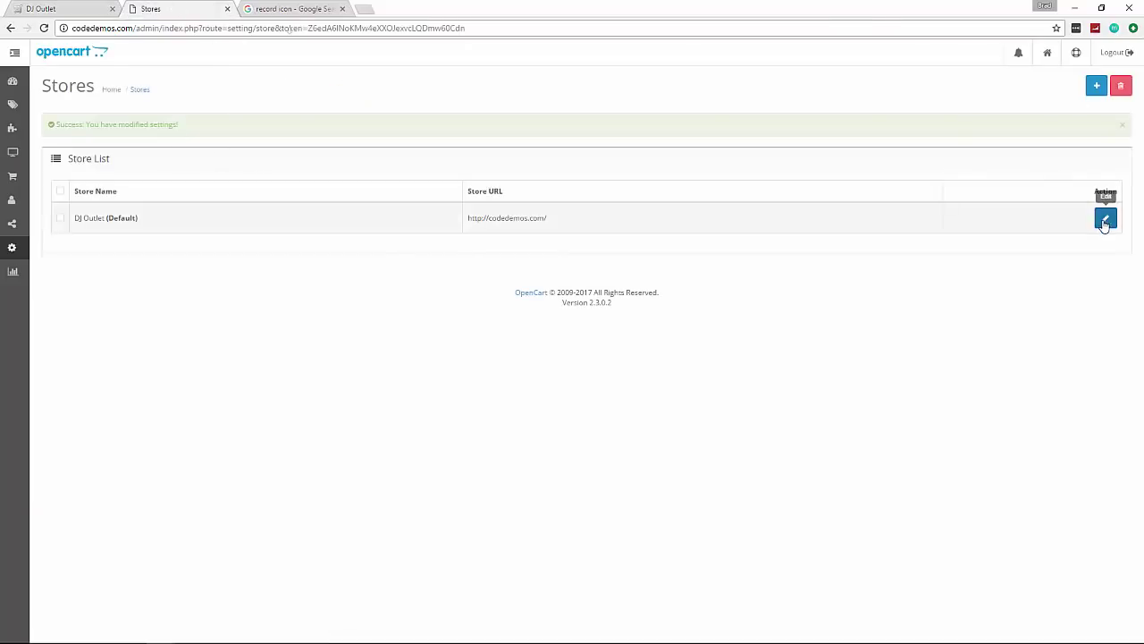
{"action": "left_click", "coordinate": [1106, 218]}
{"action": "left_click", "coordinate": [115, 160]}
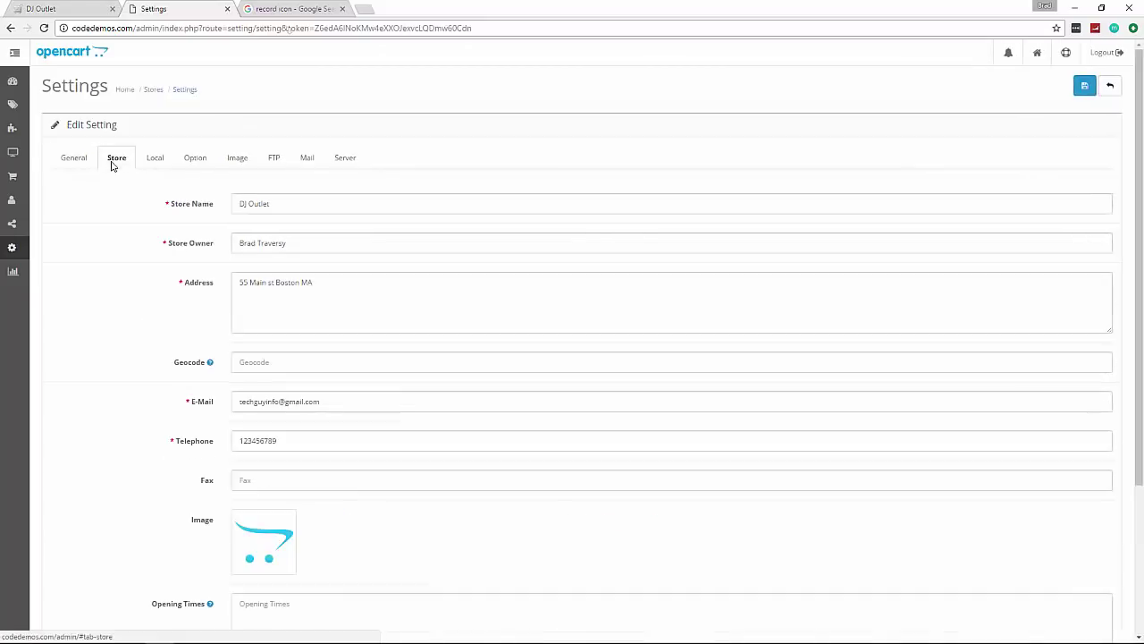
{"action": "scroll", "coordinate": [167, 325], "scroll_direction": "down", "scroll_amount": 2}
{"action": "right_click", "coordinate": [247, 341]}
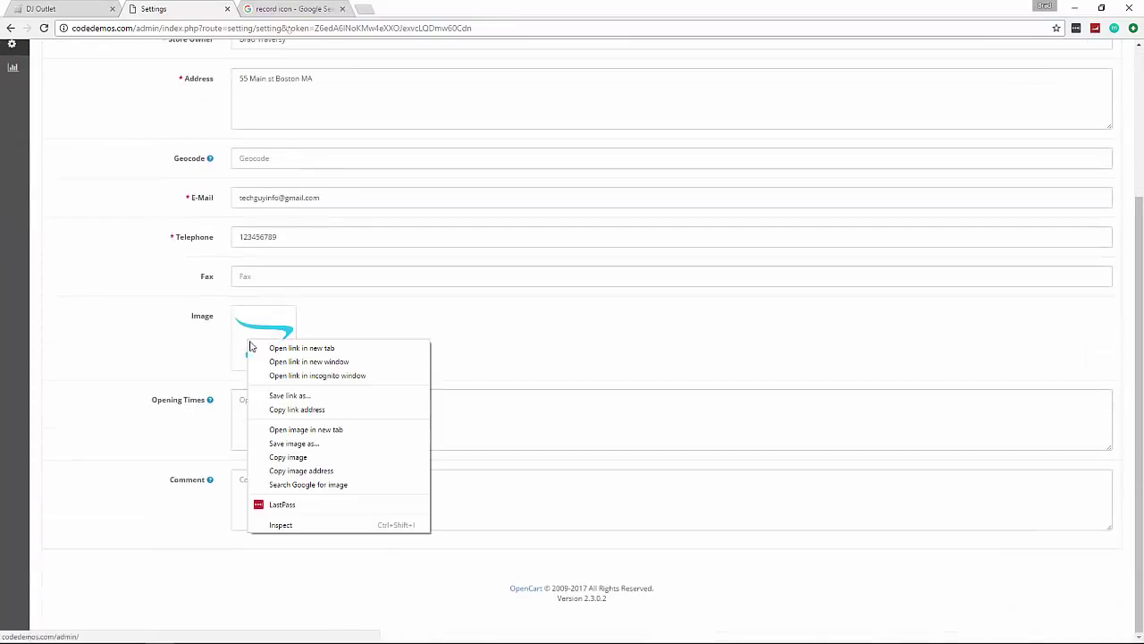
{"action": "left_click", "coordinate": [308, 430]}
{"action": "left_click", "coordinate": [286, 11]}
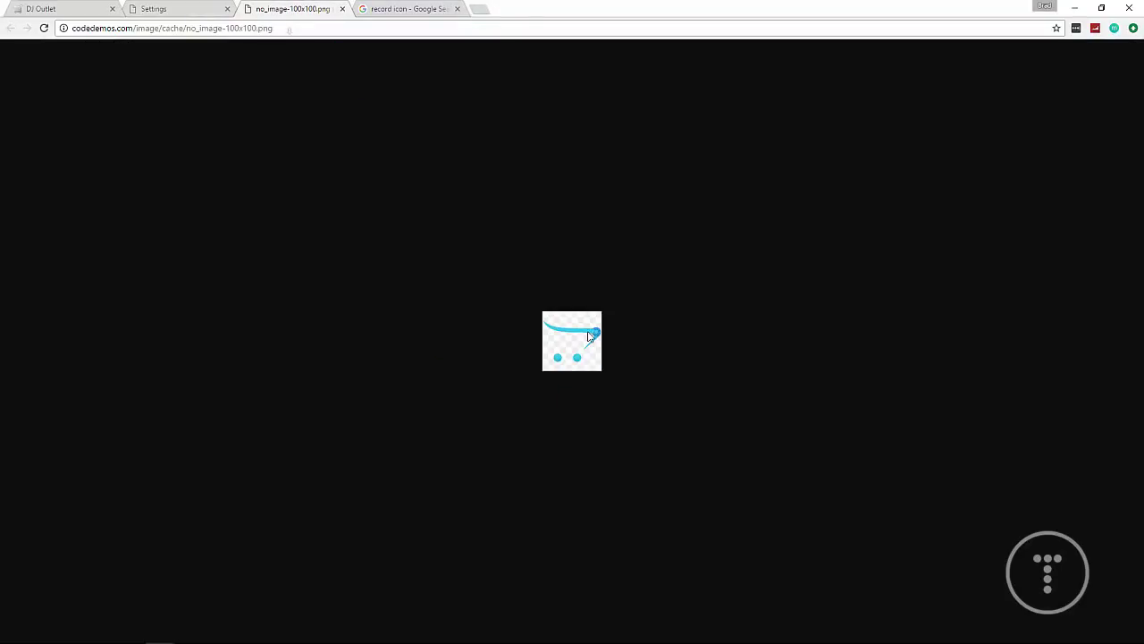
{"action": "right_click", "coordinate": [589, 333]}
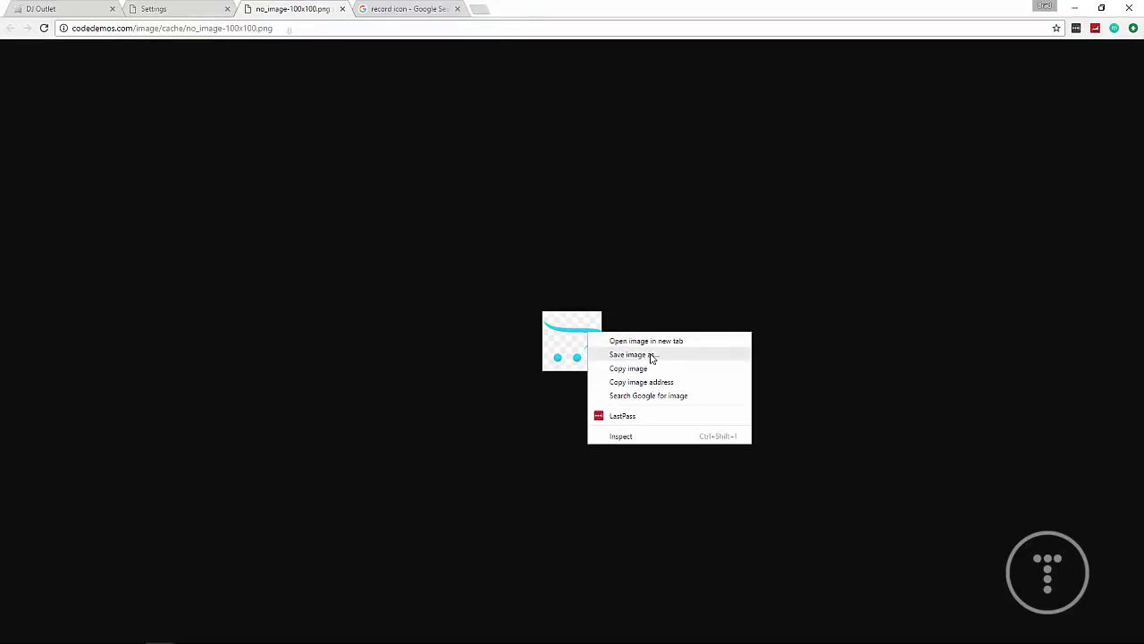
Step: Save no_image-100x100.png to disk and open it in Photoshop beside the djOutlet logo
{"action": "left_click", "coordinate": [652, 355]}
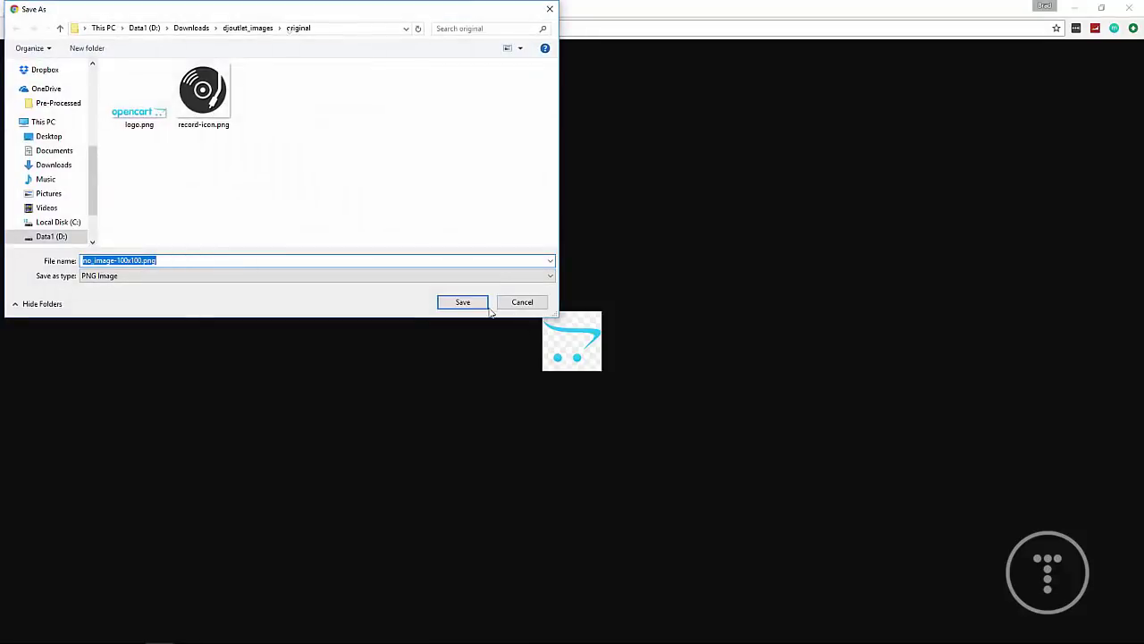
{"action": "left_click", "coordinate": [471, 303]}
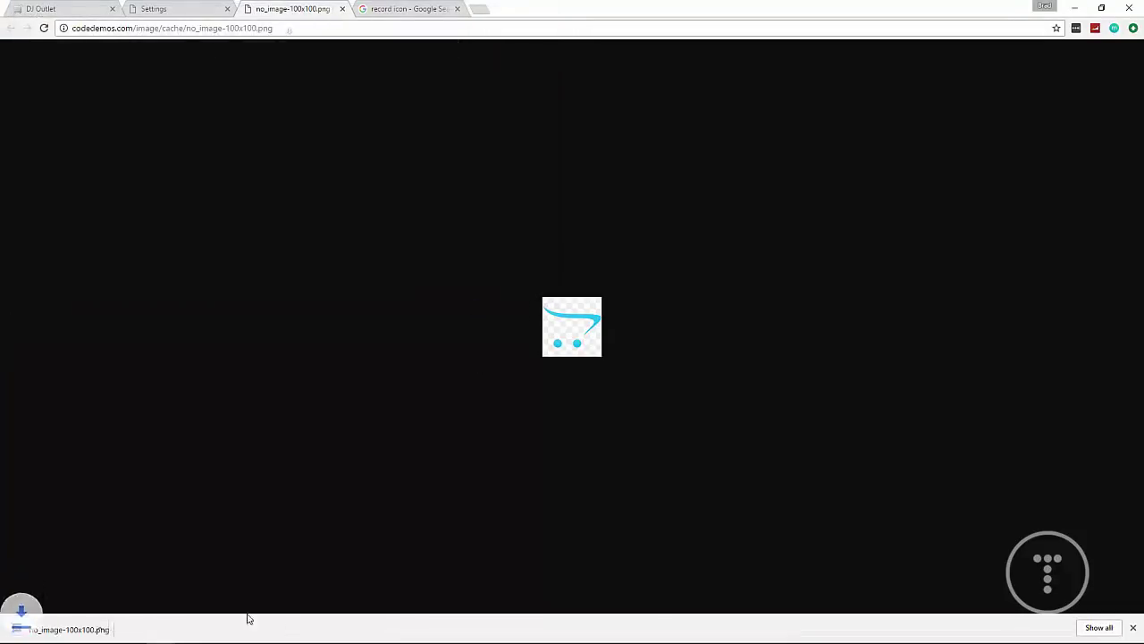
{"action": "left_click", "coordinate": [75, 625]}
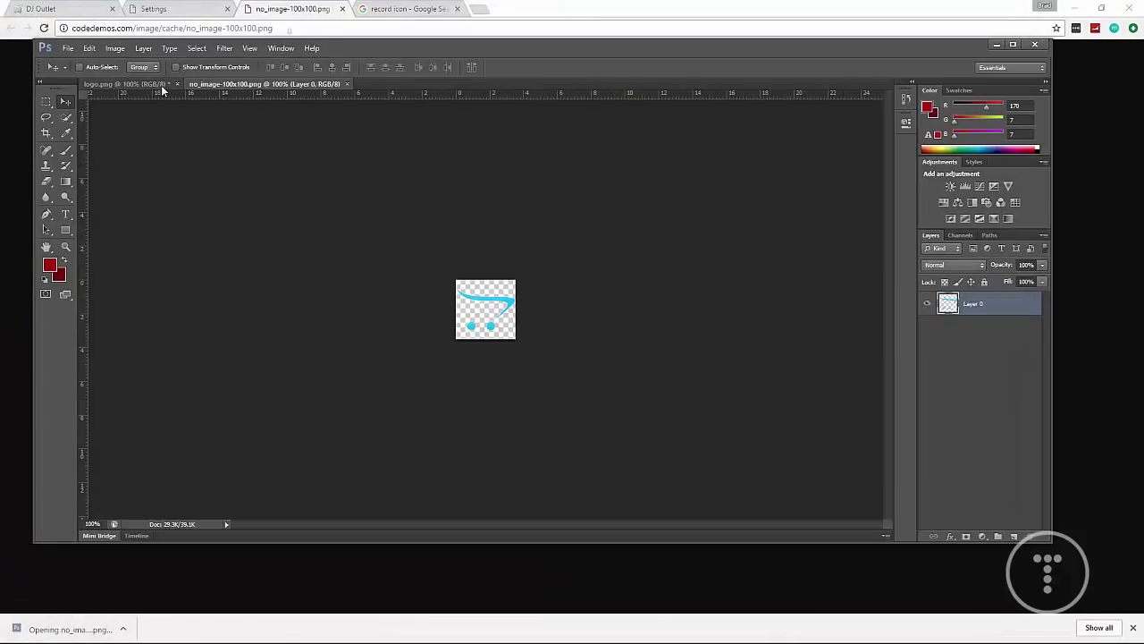
{"action": "left_click_drag", "start_coordinate": [140, 90], "coordinate": [183, 123]}
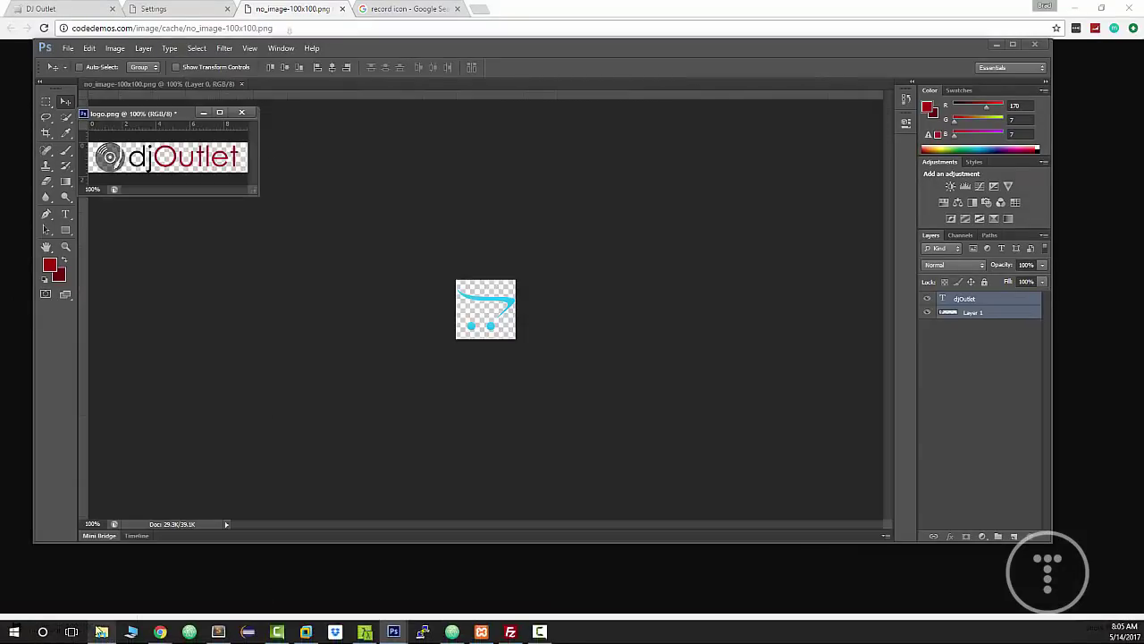
Step: Place record-icon.png onto the placeholder canvas and delete the old cart layer
{"action": "left_click", "coordinate": [101, 631]}
{"action": "double_click", "coordinate": [373, 275]}
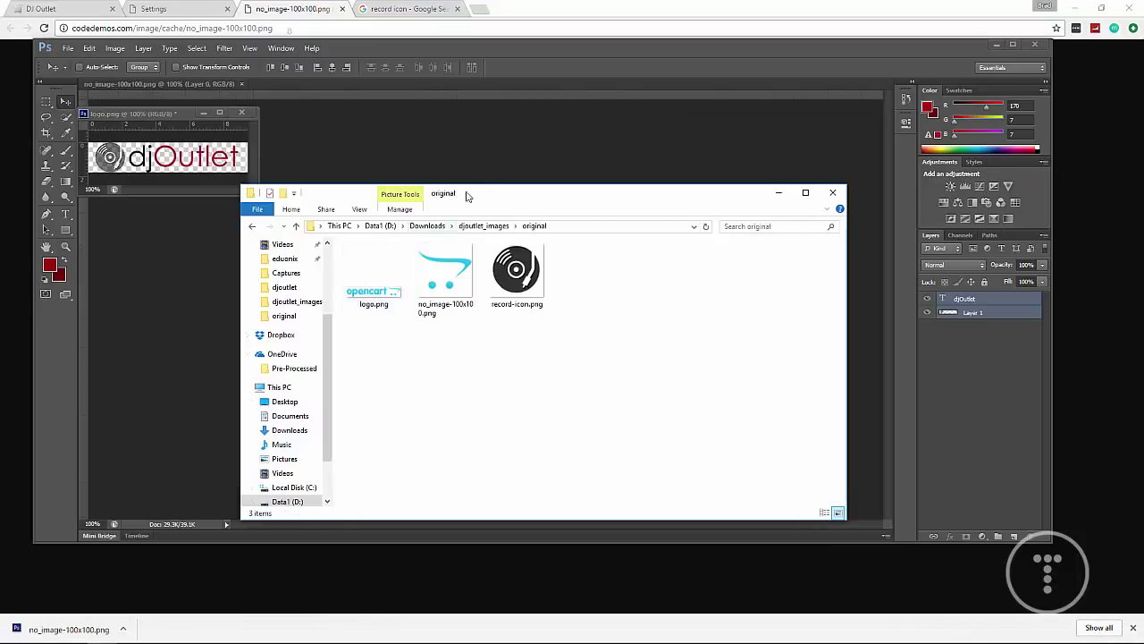
{"action": "left_click_drag", "start_coordinate": [720, 200], "coordinate": [1027, 262]}
{"action": "left_click_drag", "start_coordinate": [929, 335], "coordinate": [487, 308]}
{"action": "key", "text": "Return"}
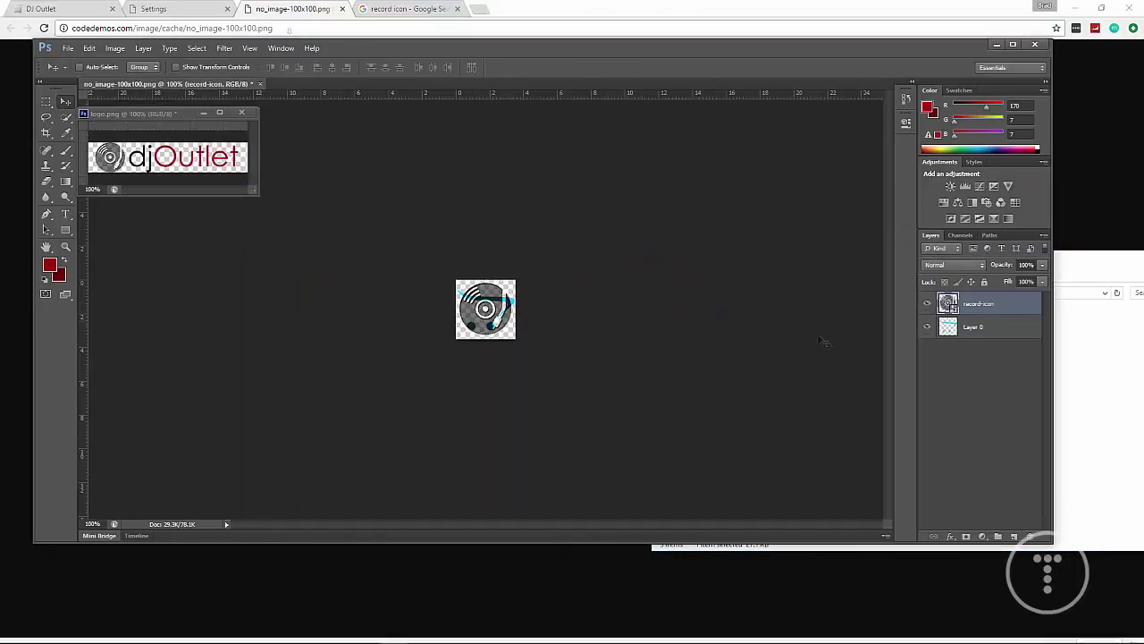
{"action": "left_click", "coordinate": [930, 328]}
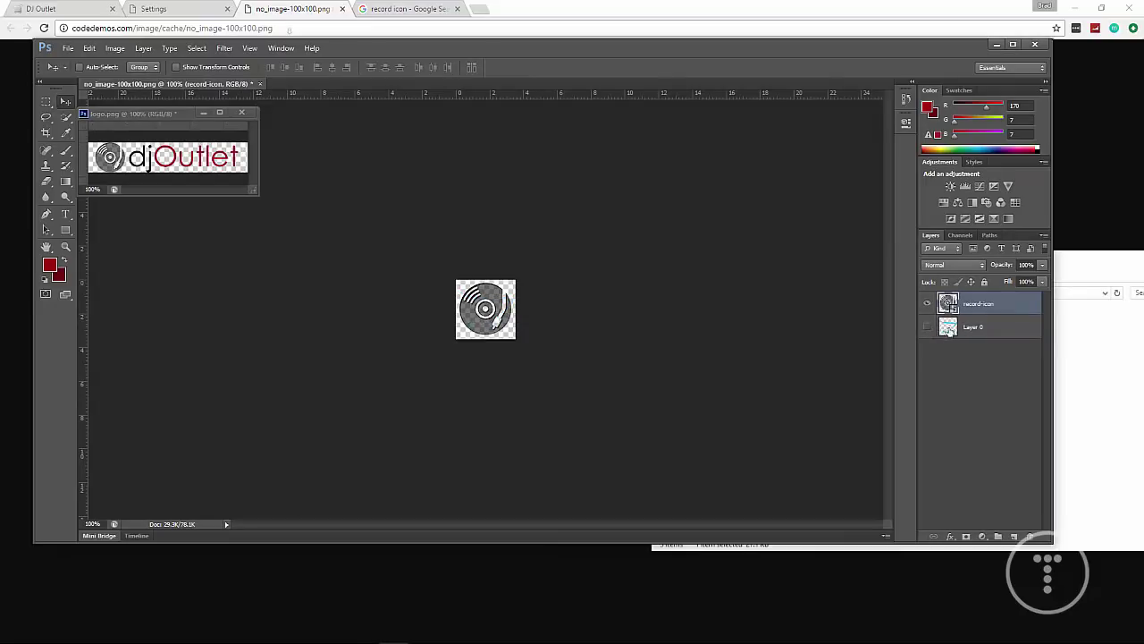
{"action": "left_click", "coordinate": [992, 330]}
{"action": "key", "text": "Delete"}
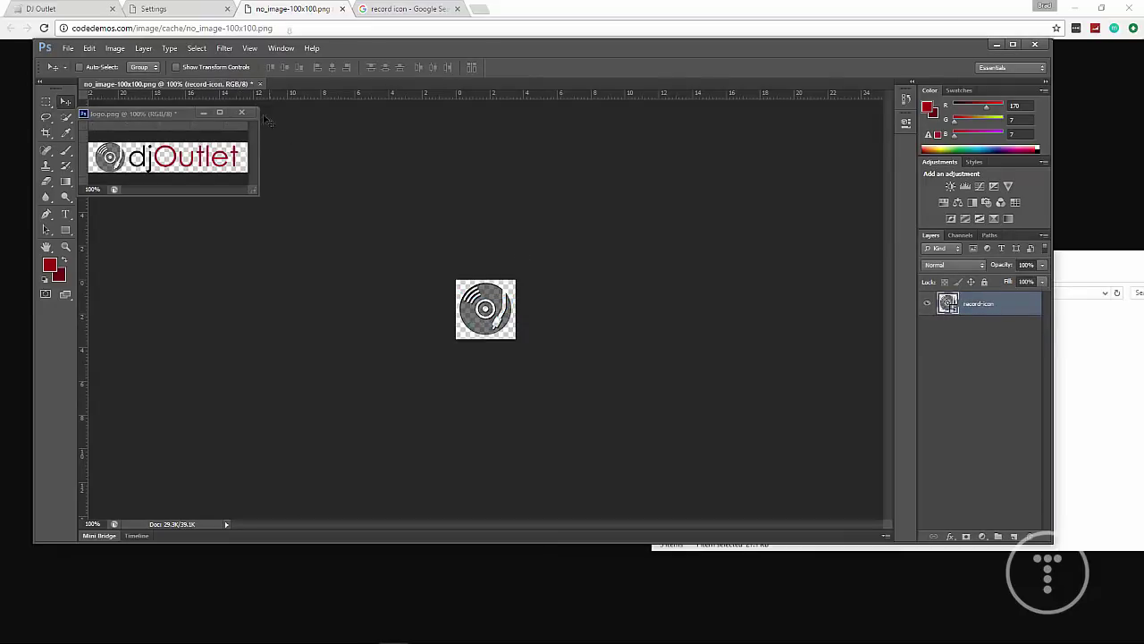
Step: Save the image as dj-logo100x100.png in djoutlet_images and return to OpenCart
{"action": "left_click", "coordinate": [67, 47]}
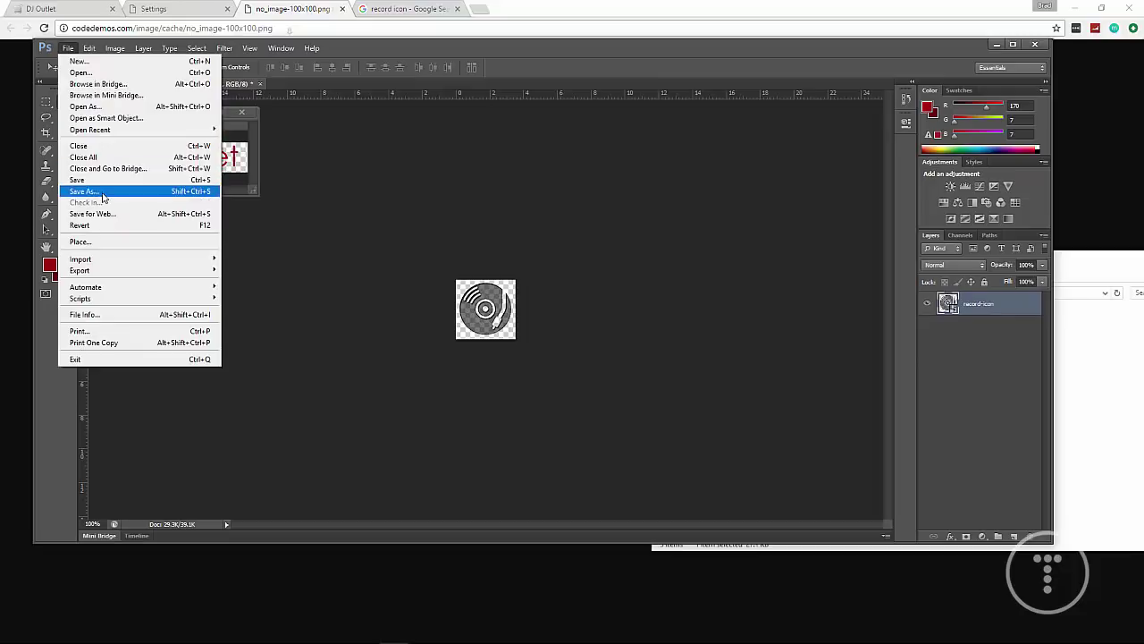
{"action": "left_click", "coordinate": [85, 189]}
{"action": "left_click", "coordinate": [618, 107]}
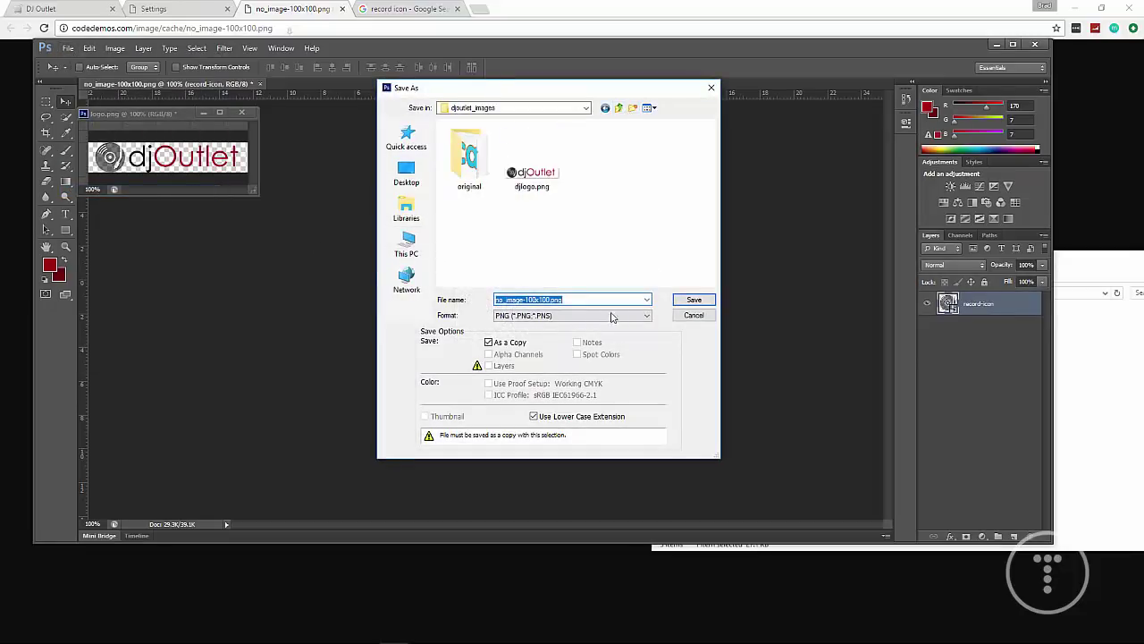
{"action": "left_click", "coordinate": [569, 299]}
{"action": "left_click_drag", "start_coordinate": [525, 299], "coordinate": [473, 297]}
{"action": "type", "text": "dj"}
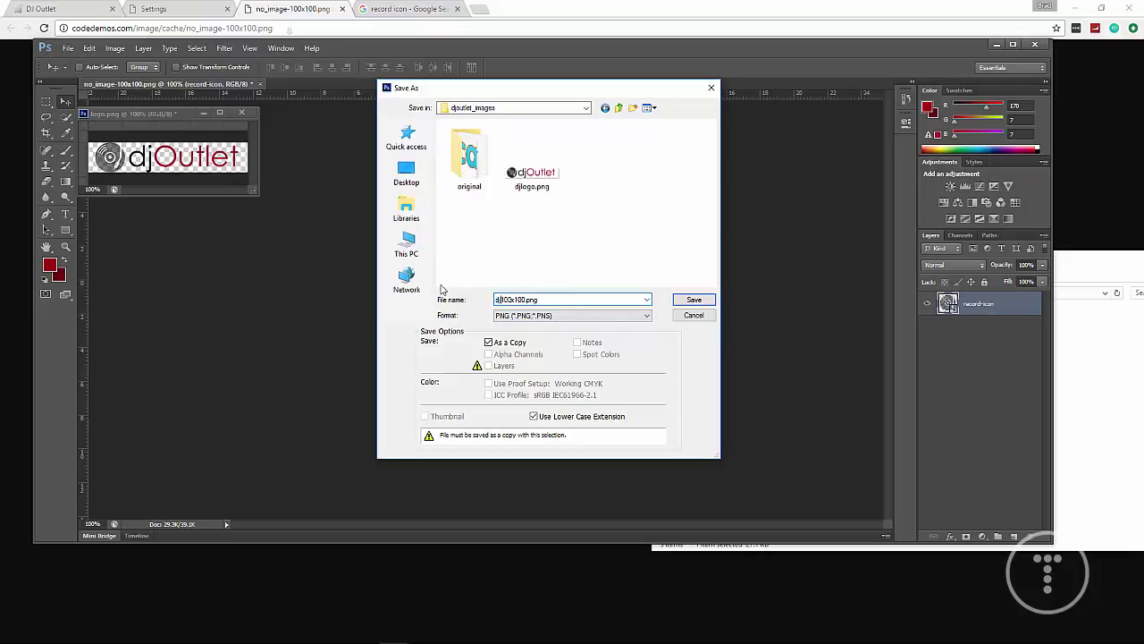
{"action": "type", "text": "-logo"}
{"action": "left_click", "coordinate": [694, 299]}
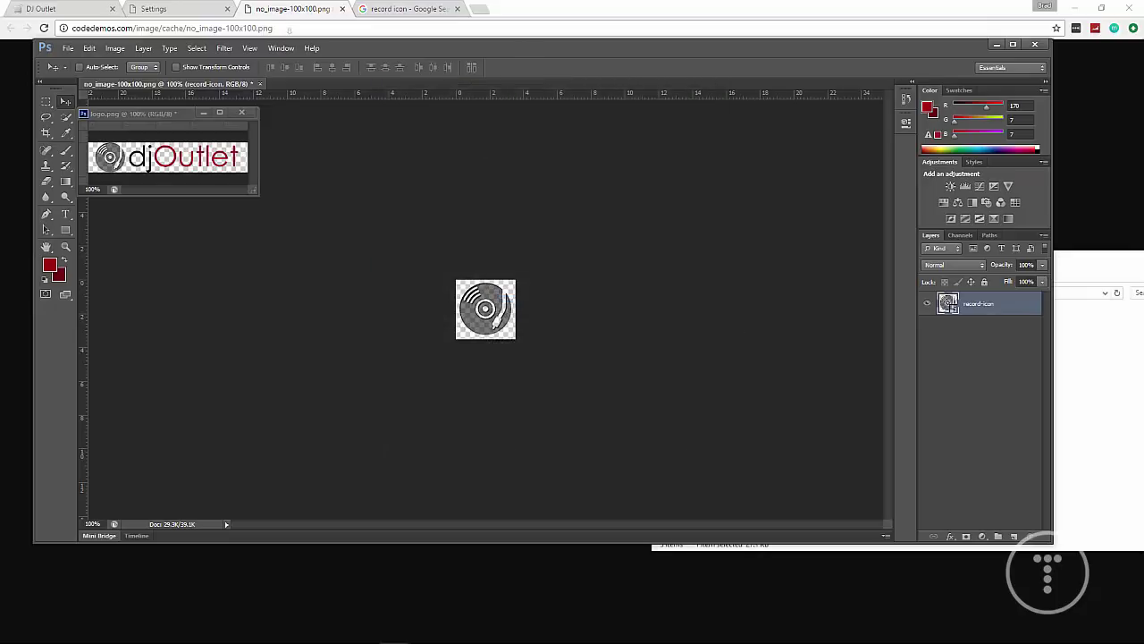
{"action": "left_click", "coordinate": [997, 43]}
{"action": "left_click", "coordinate": [177, 11]}
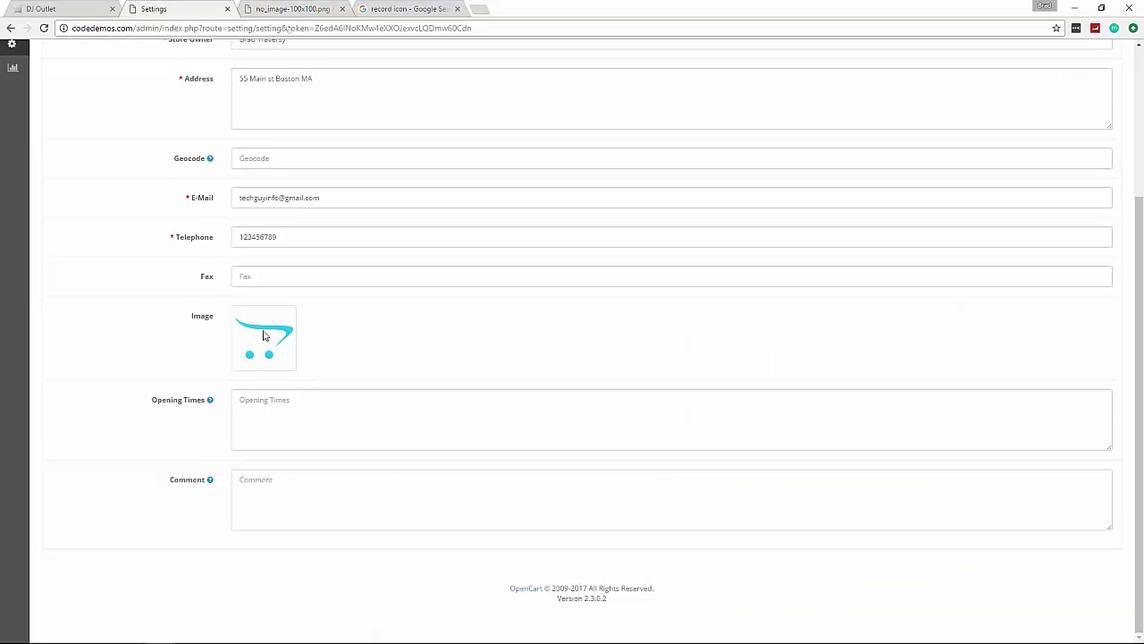
Step: Upload dj-logo100x100.png in Image Manager, set it as the store image, and save
{"action": "left_click", "coordinate": [263, 335]}
{"action": "left_click", "coordinate": [322, 336]}
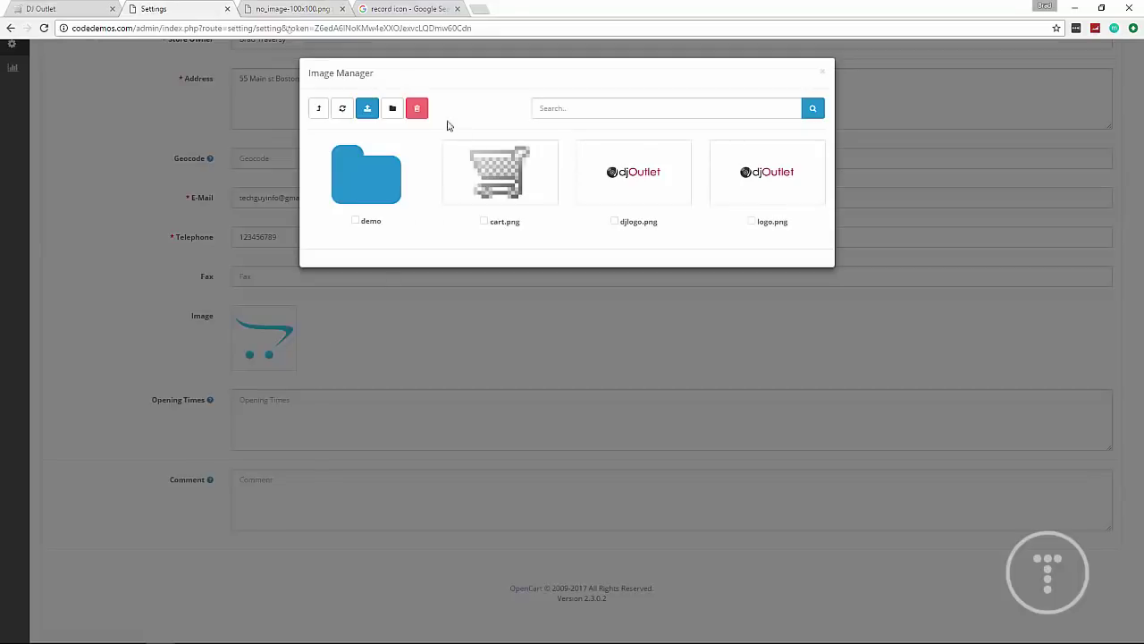
{"action": "left_click", "coordinate": [367, 108]}
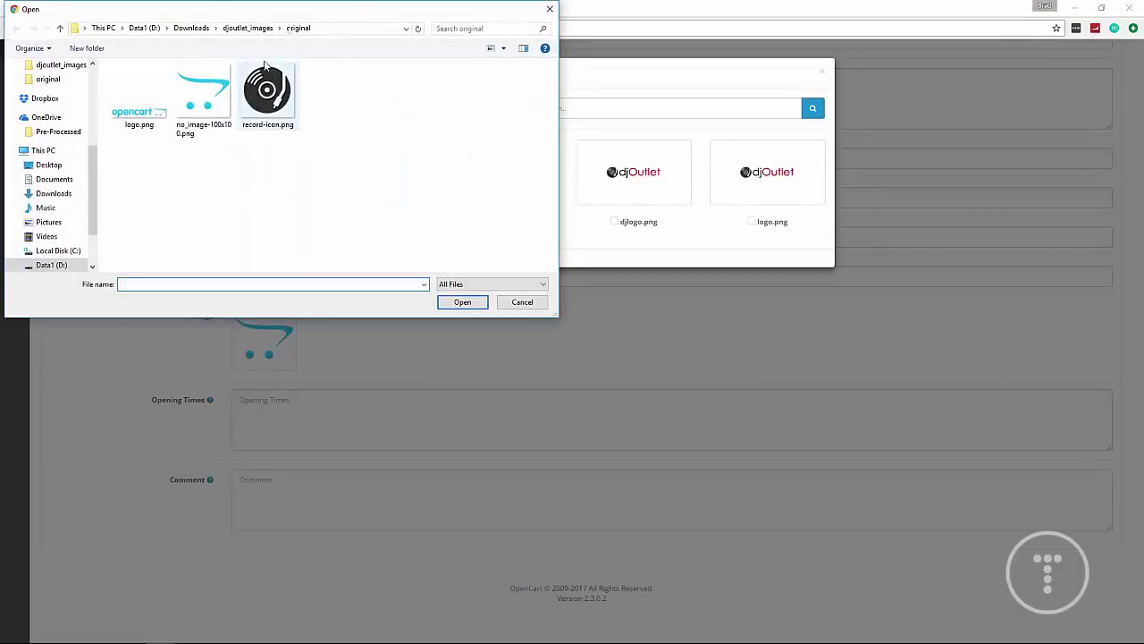
{"action": "left_click", "coordinate": [248, 27]}
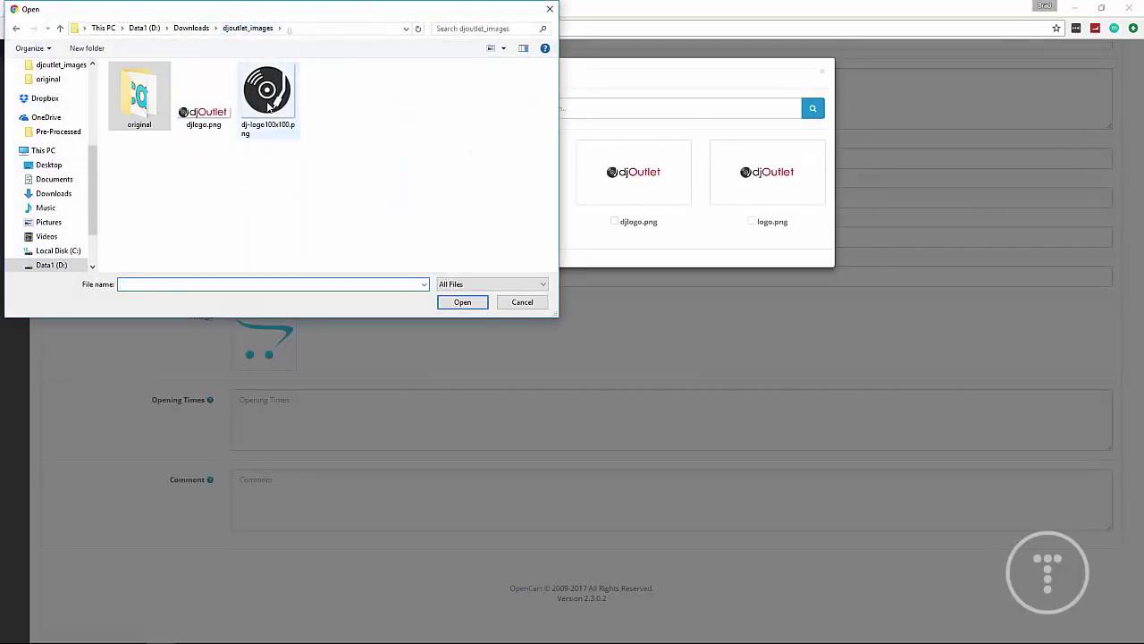
{"action": "double_click", "coordinate": [268, 98]}
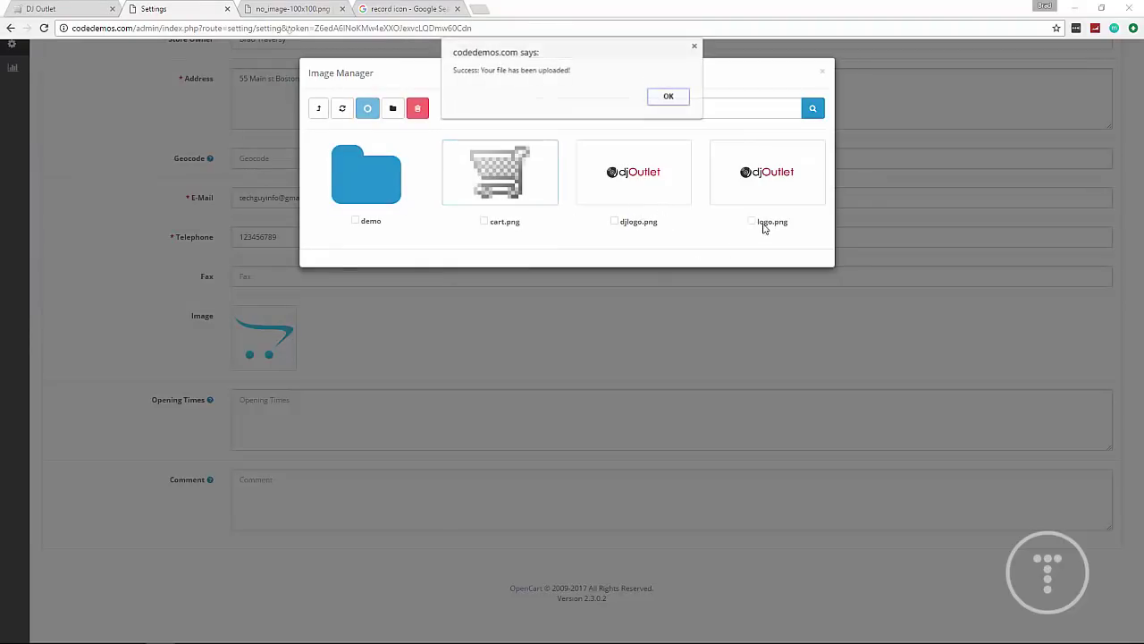
{"action": "left_click", "coordinate": [666, 96]}
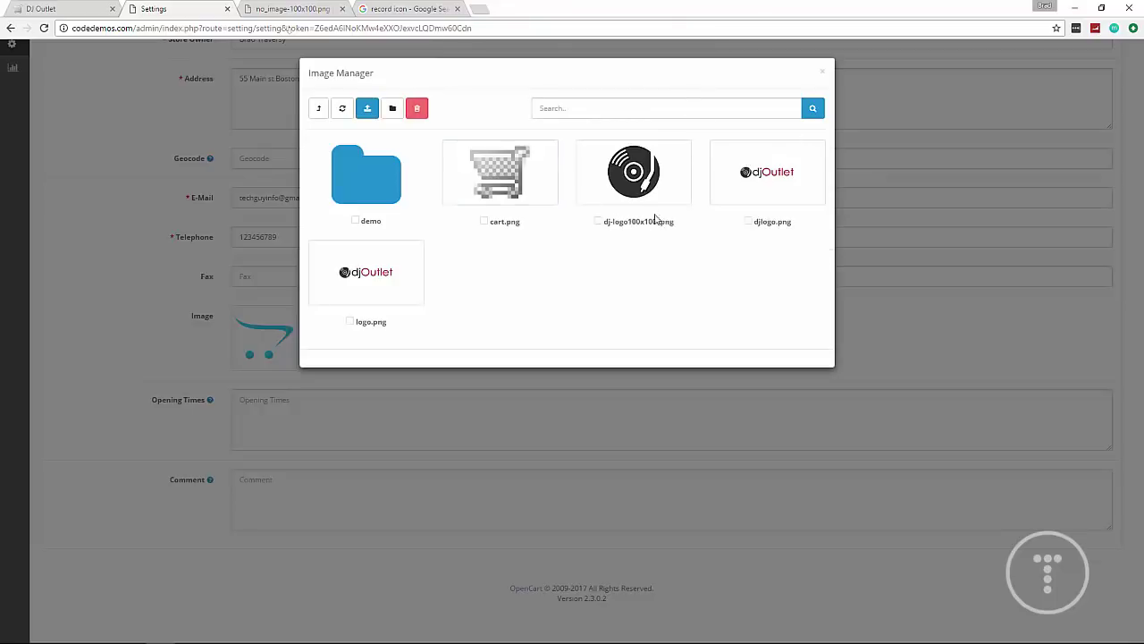
{"action": "left_click", "coordinate": [635, 171]}
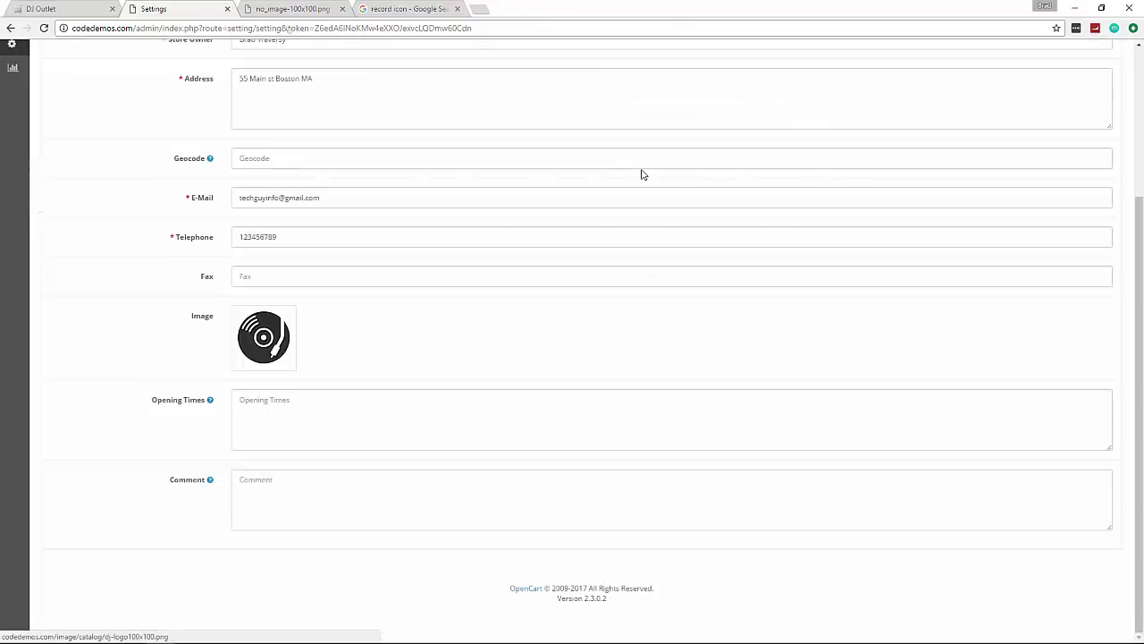
{"action": "scroll", "coordinate": [493, 370], "scroll_direction": "up", "scroll_amount": 3}
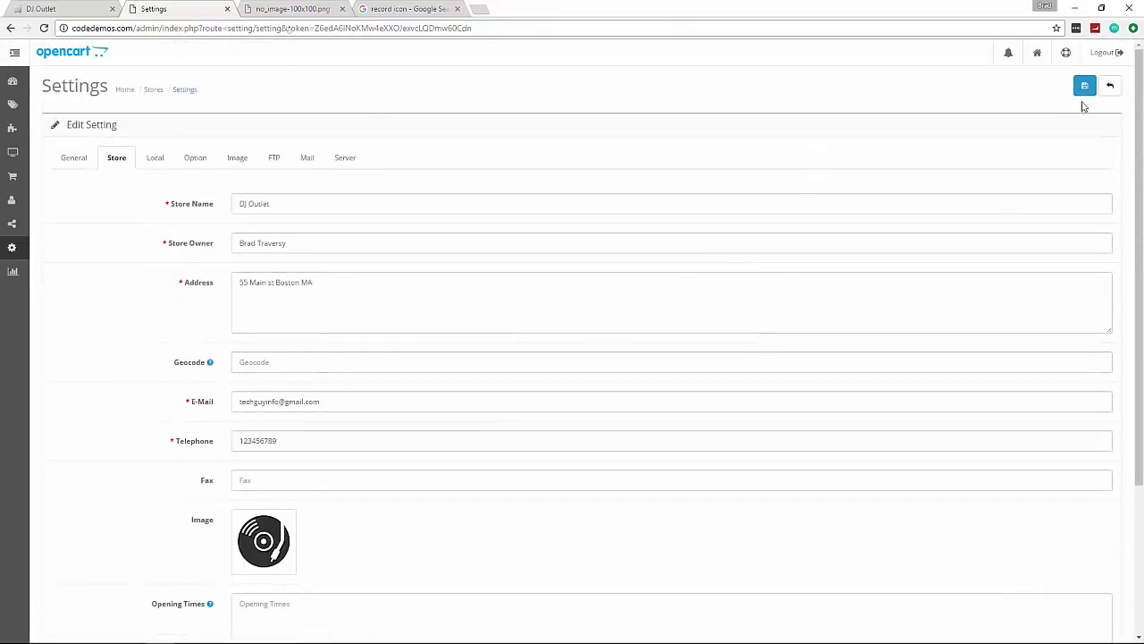
{"action": "left_click", "coordinate": [1083, 86]}
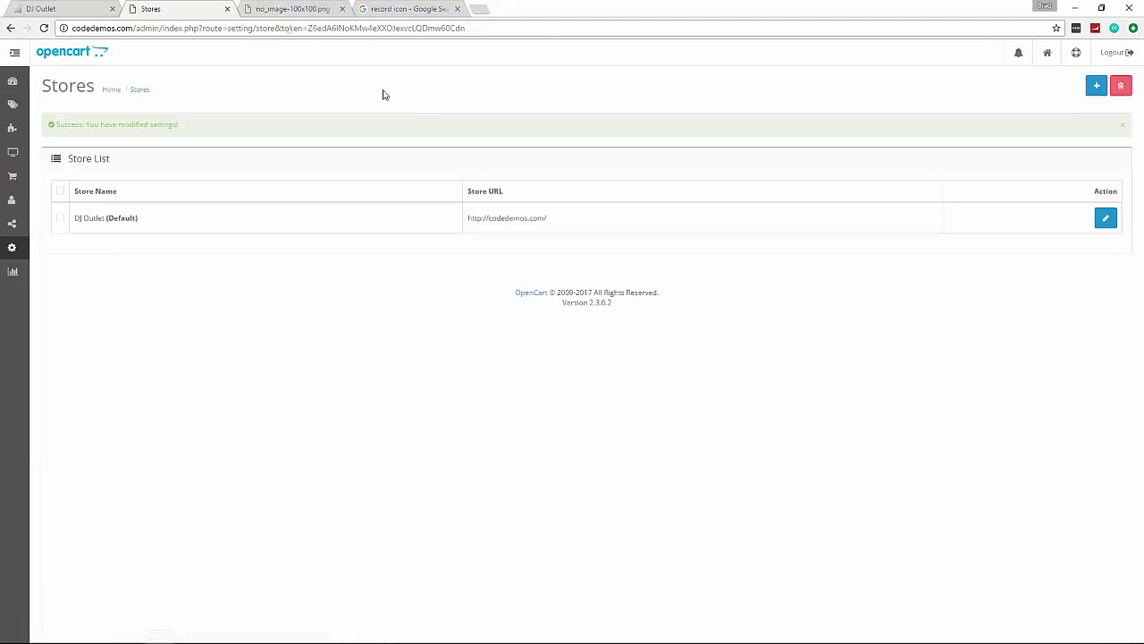
Step: Open the OpenCart admin logo in its own tab and save it as smalllogo.png
{"action": "right_click", "coordinate": [64, 59]}
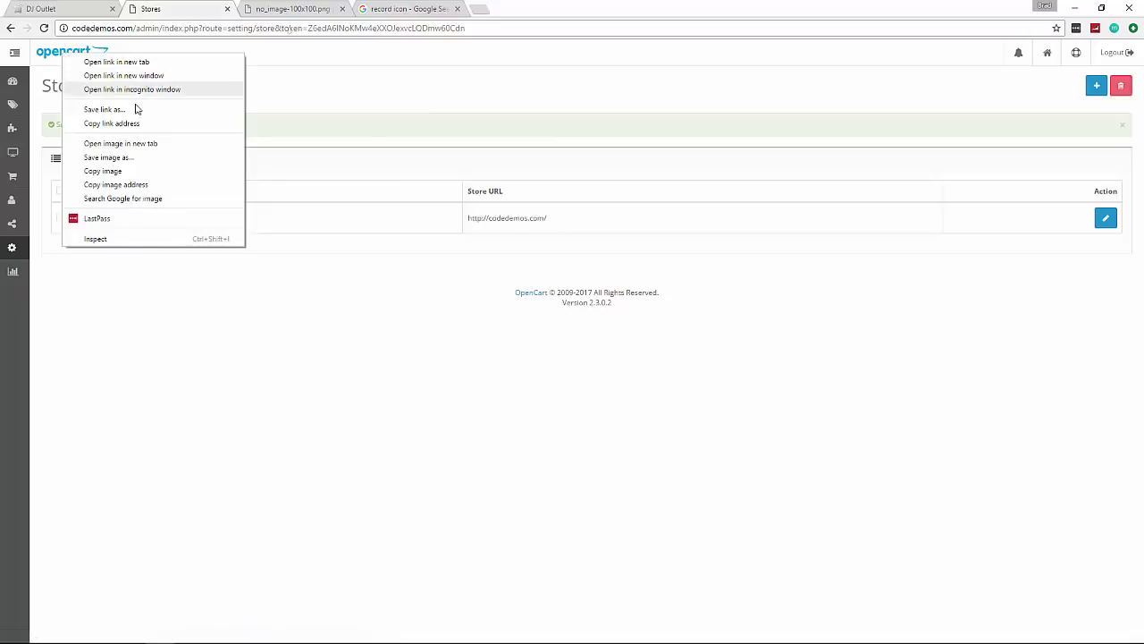
{"action": "left_click", "coordinate": [161, 144]}
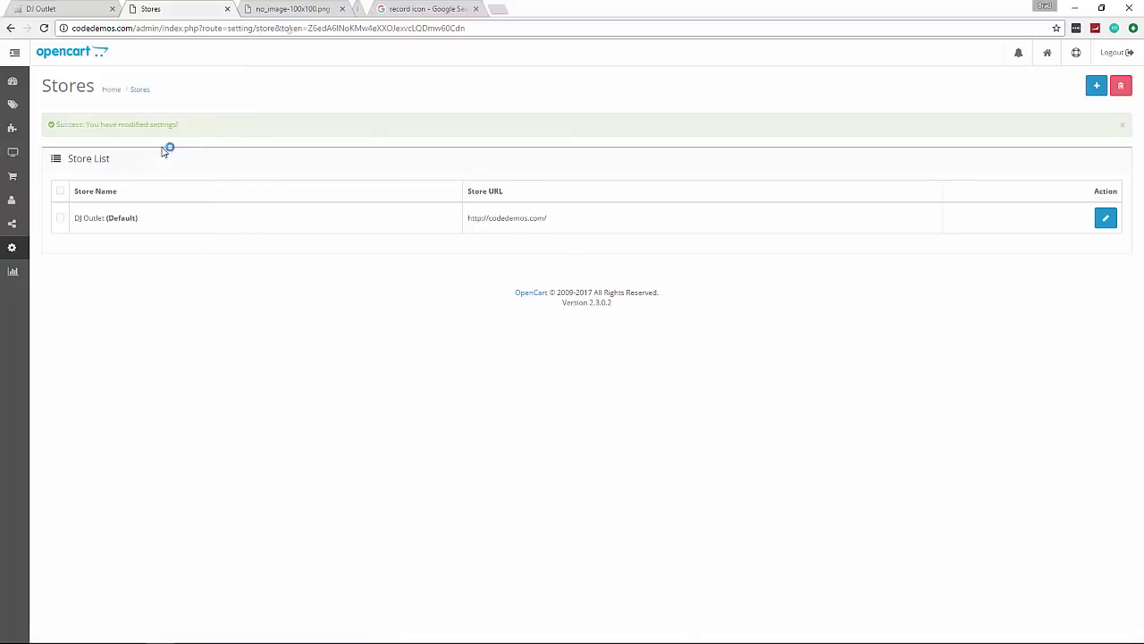
{"action": "left_click", "coordinate": [406, 10]}
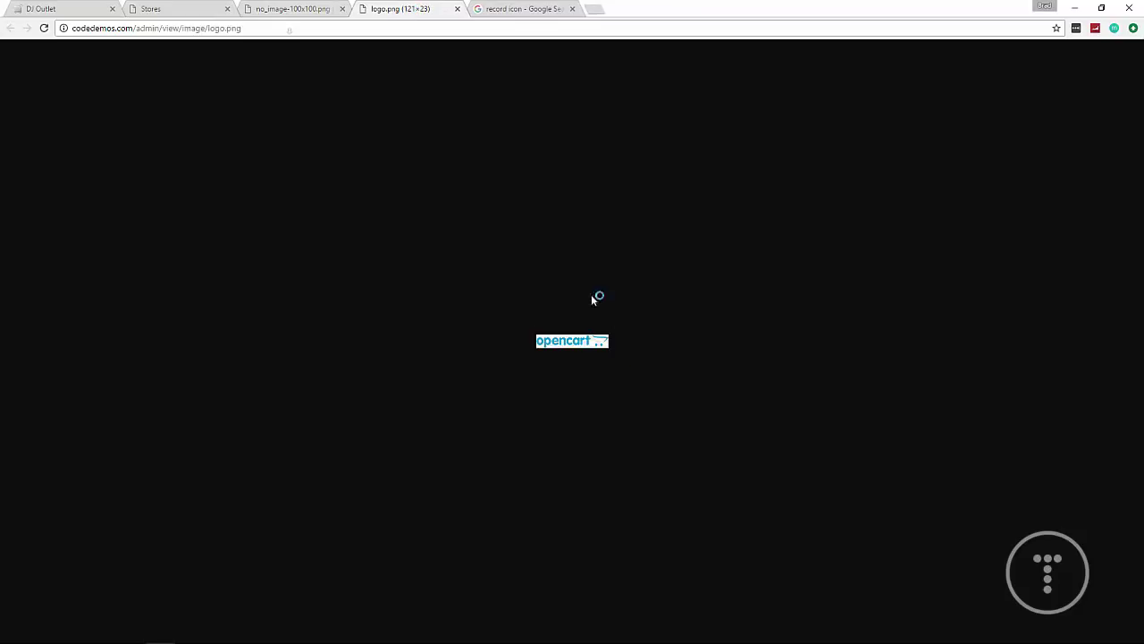
{"action": "right_click", "coordinate": [580, 343]}
{"action": "left_click", "coordinate": [617, 361]}
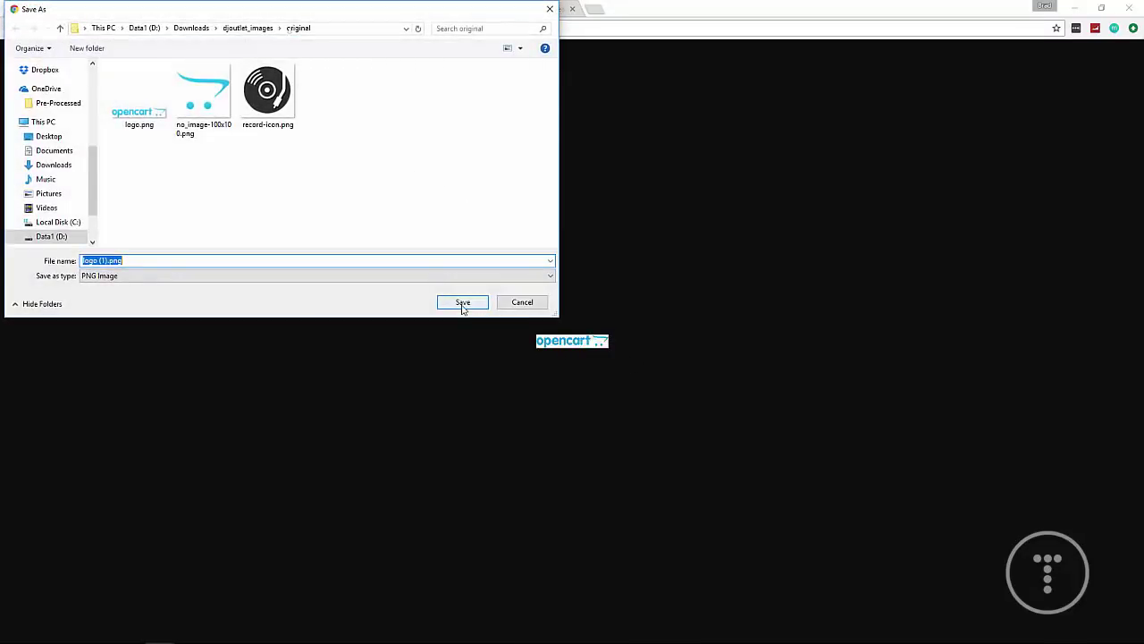
{"action": "left_click", "coordinate": [106, 261]}
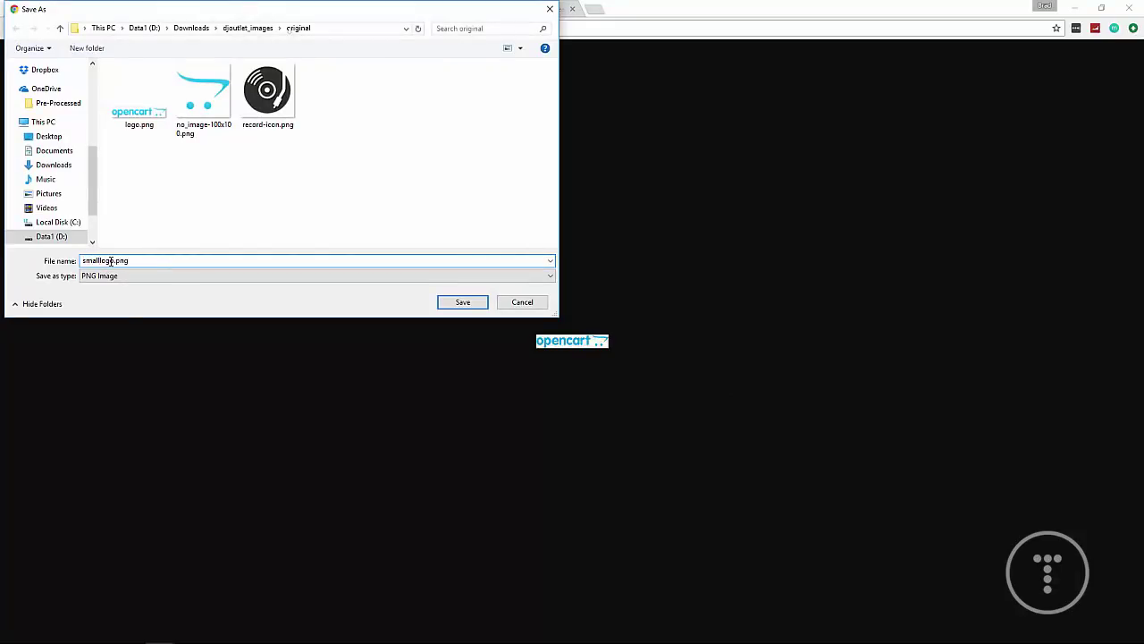
{"action": "key", "text": "Return"}
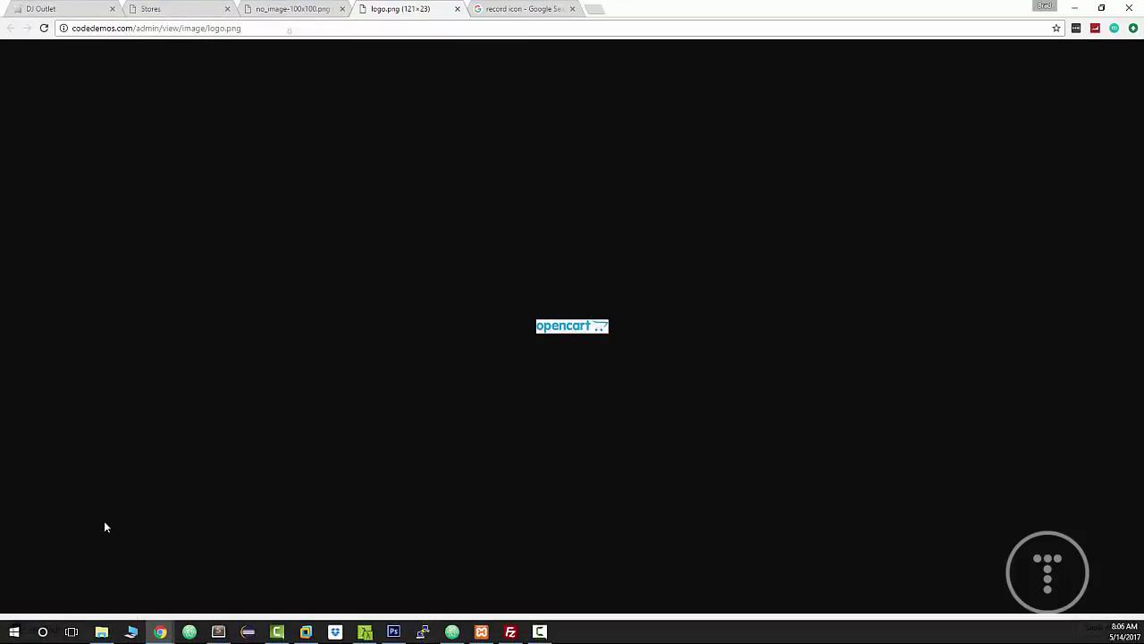
Step: Replace the OpenCart logo in smalllogo.png with the resized djOutlet logo layers
{"action": "left_click", "coordinate": [77, 629]}
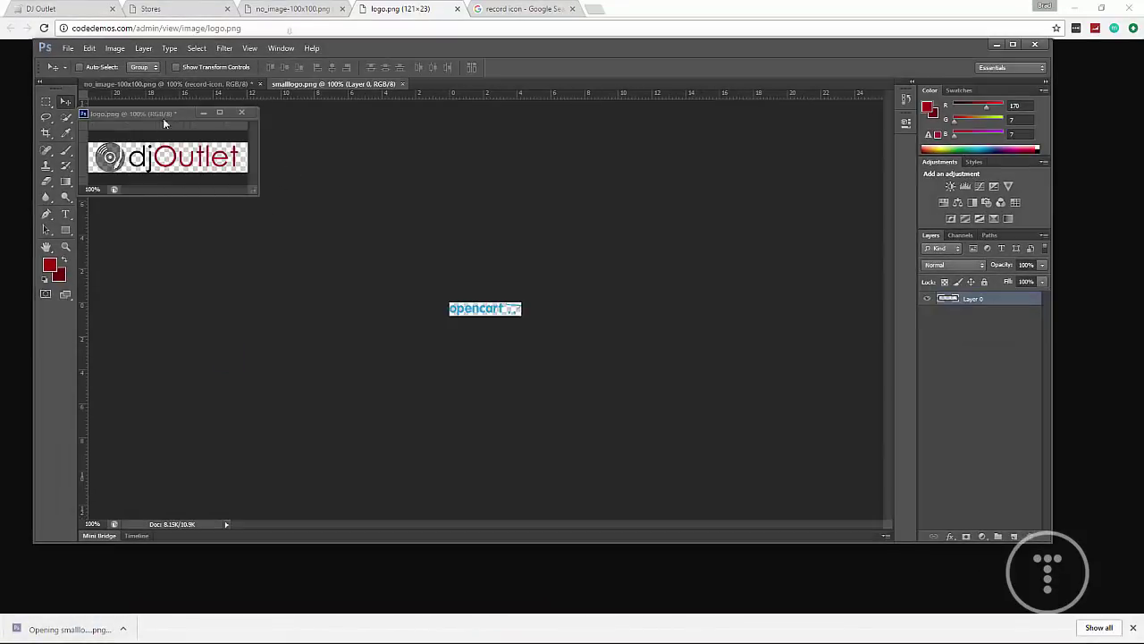
{"action": "left_click", "coordinate": [195, 161]}
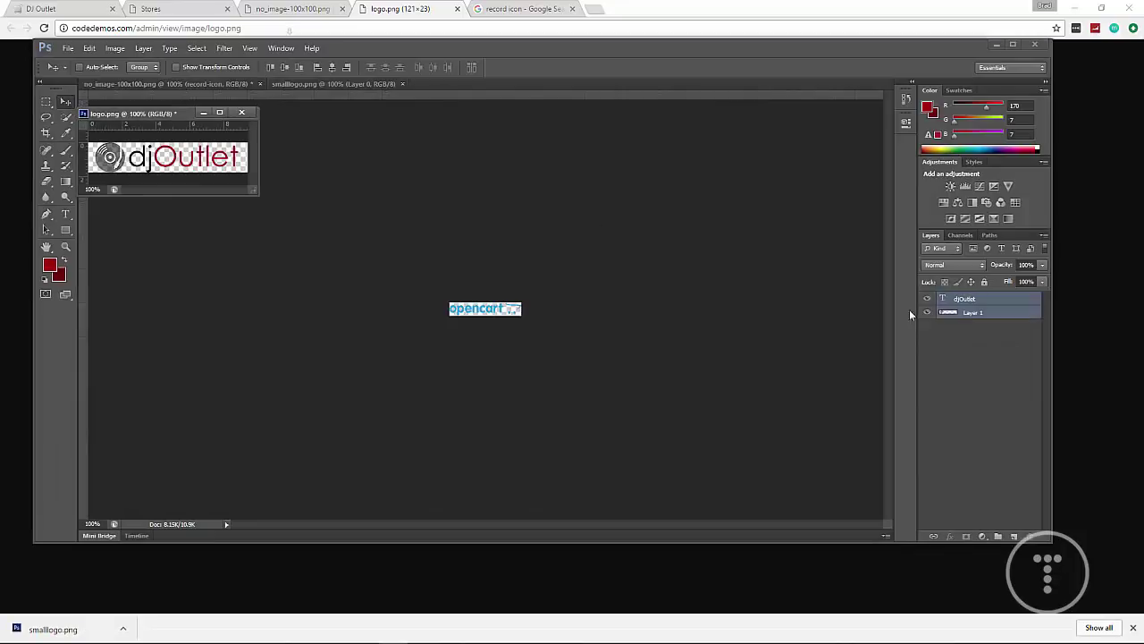
{"action": "left_click_drag", "start_coordinate": [986, 304], "coordinate": [493, 308]}
{"action": "key", "text": "ctrl+t"}
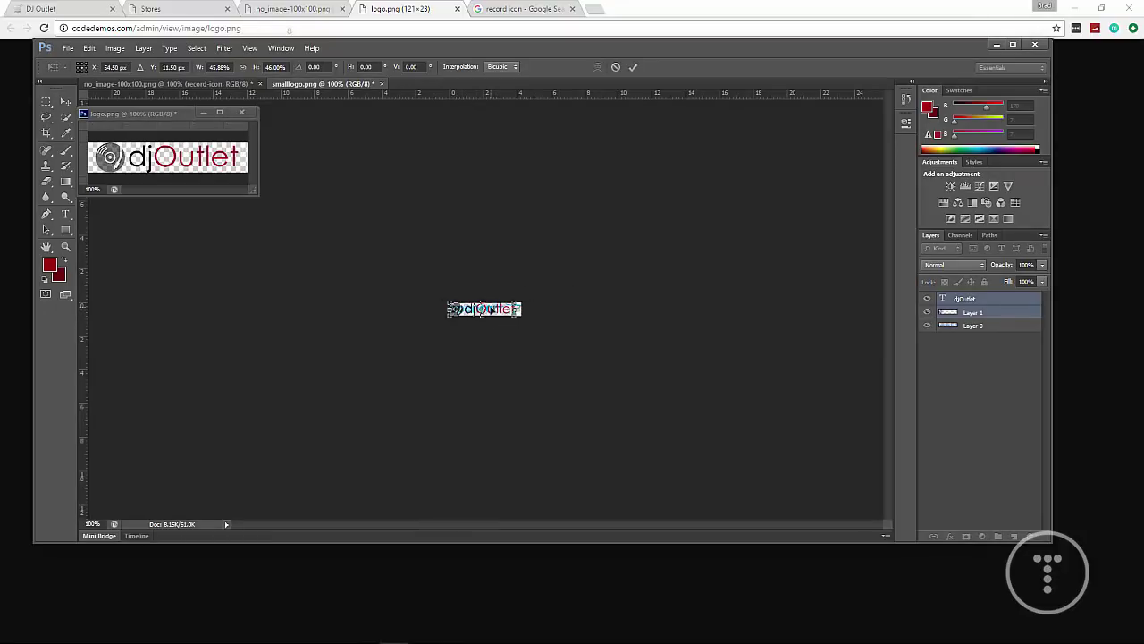
{"action": "key", "text": "Return"}
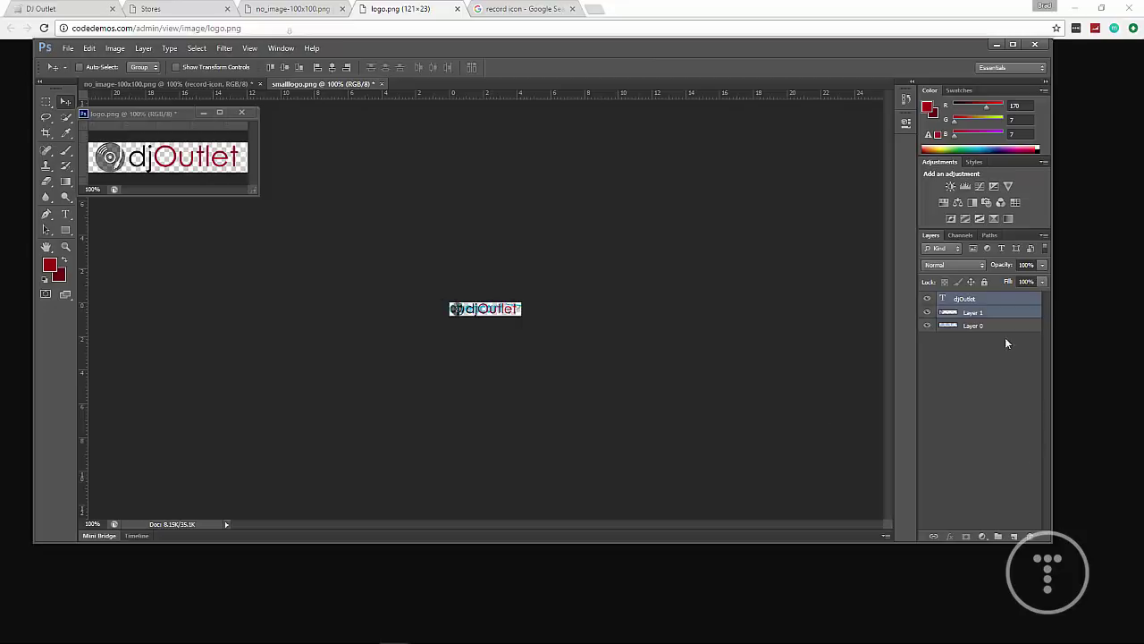
{"action": "left_click", "coordinate": [997, 326]}
{"action": "key", "text": "Delete"}
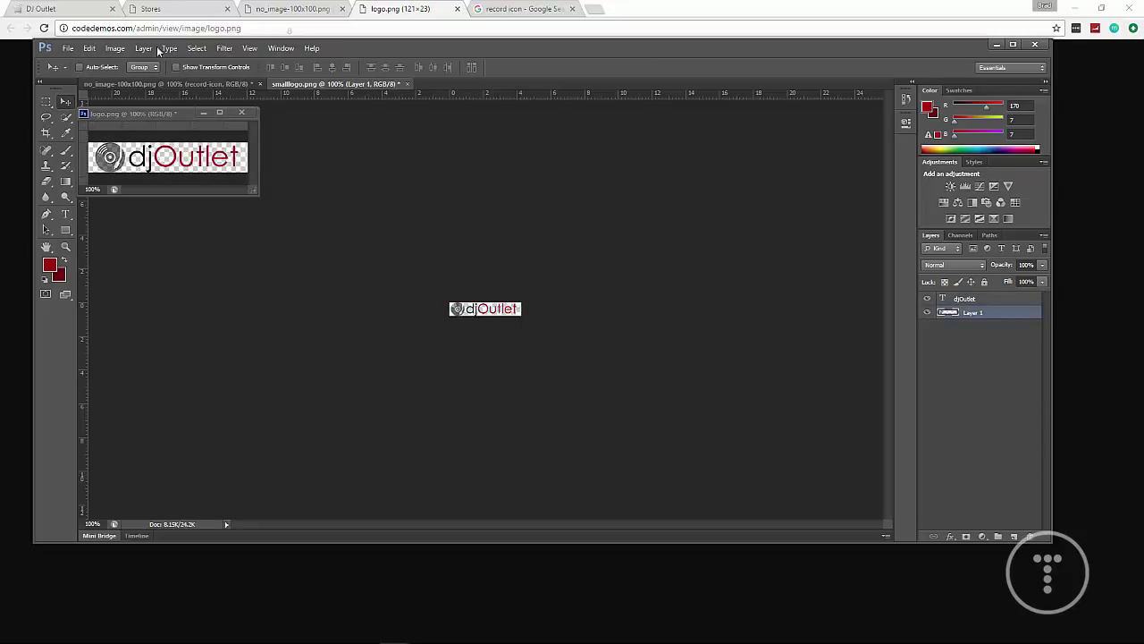
Step: Save smalllogo.png as a PNG in djoutlet_images and minimise Photoshop
{"action": "left_click", "coordinate": [68, 47]}
{"action": "left_click", "coordinate": [103, 189]}
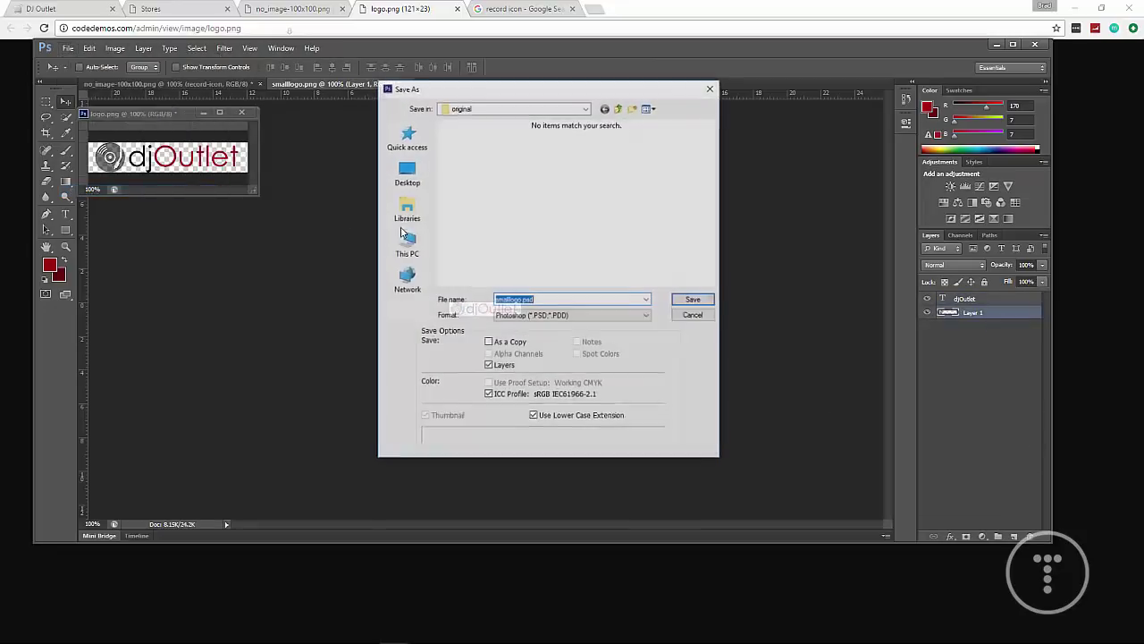
{"action": "left_click", "coordinate": [618, 108]}
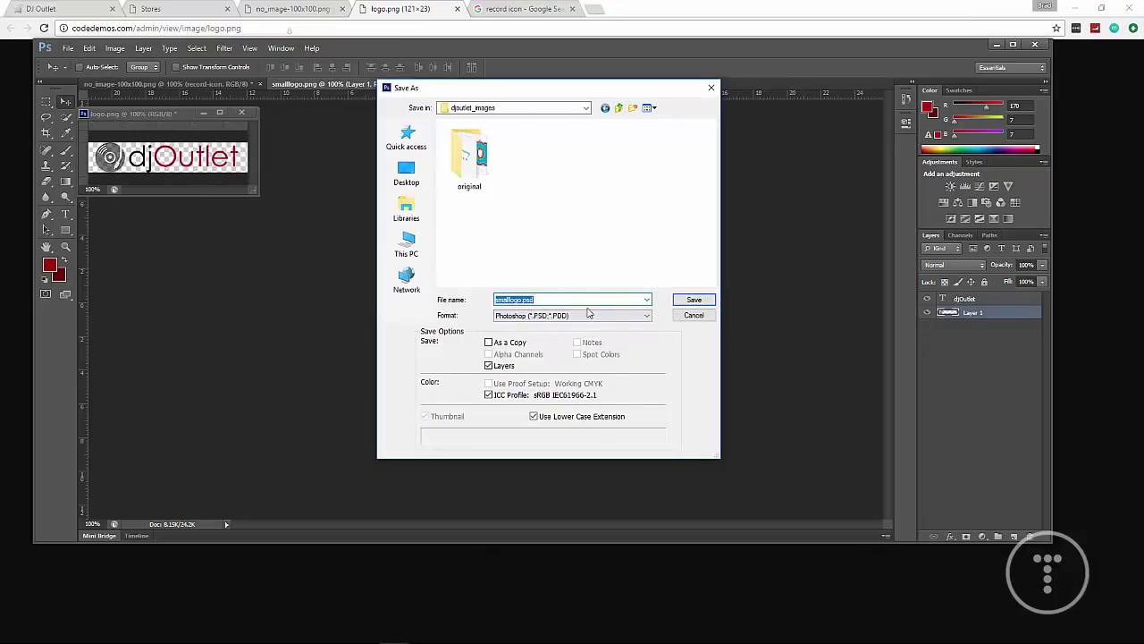
{"action": "left_click", "coordinate": [588, 314]}
{"action": "left_click", "coordinate": [523, 450]}
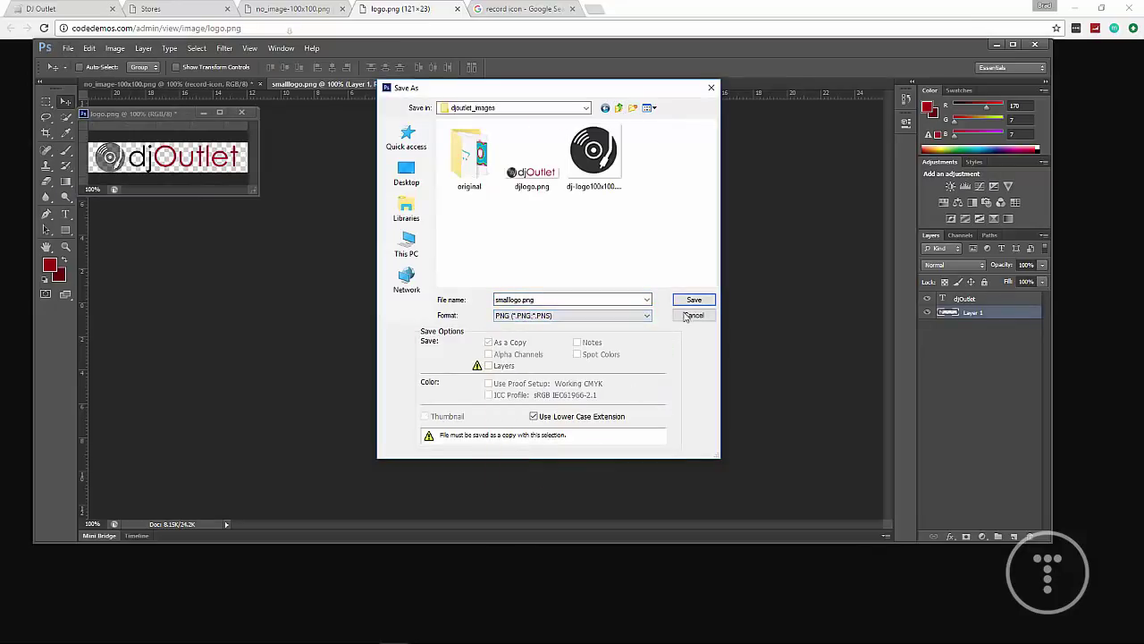
{"action": "left_click", "coordinate": [694, 299]}
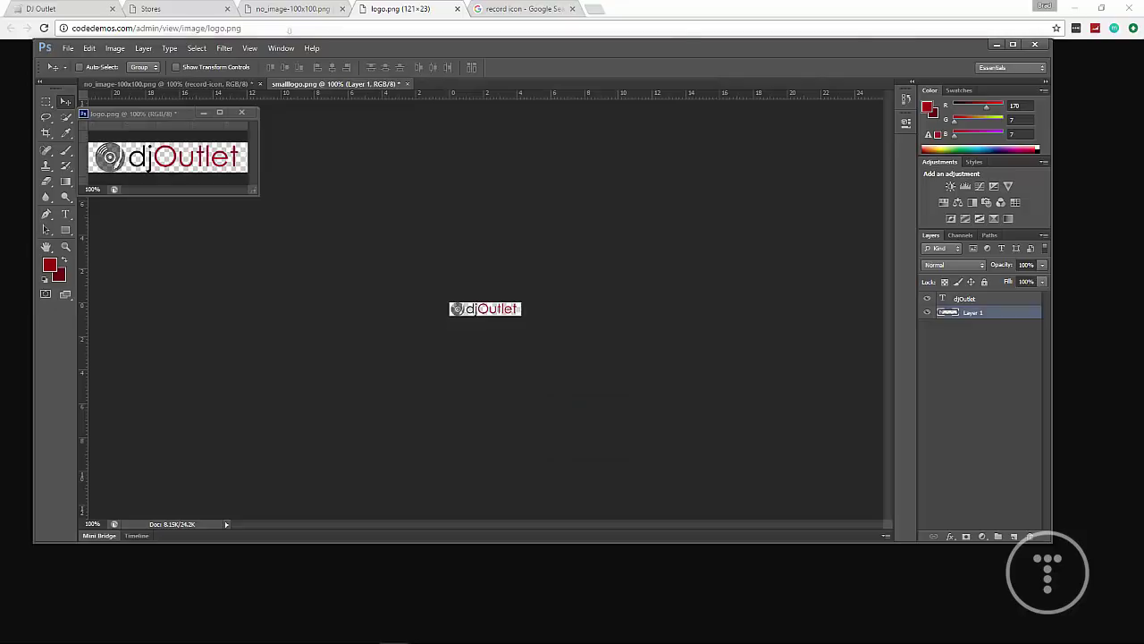
{"action": "left_click", "coordinate": [996, 44]}
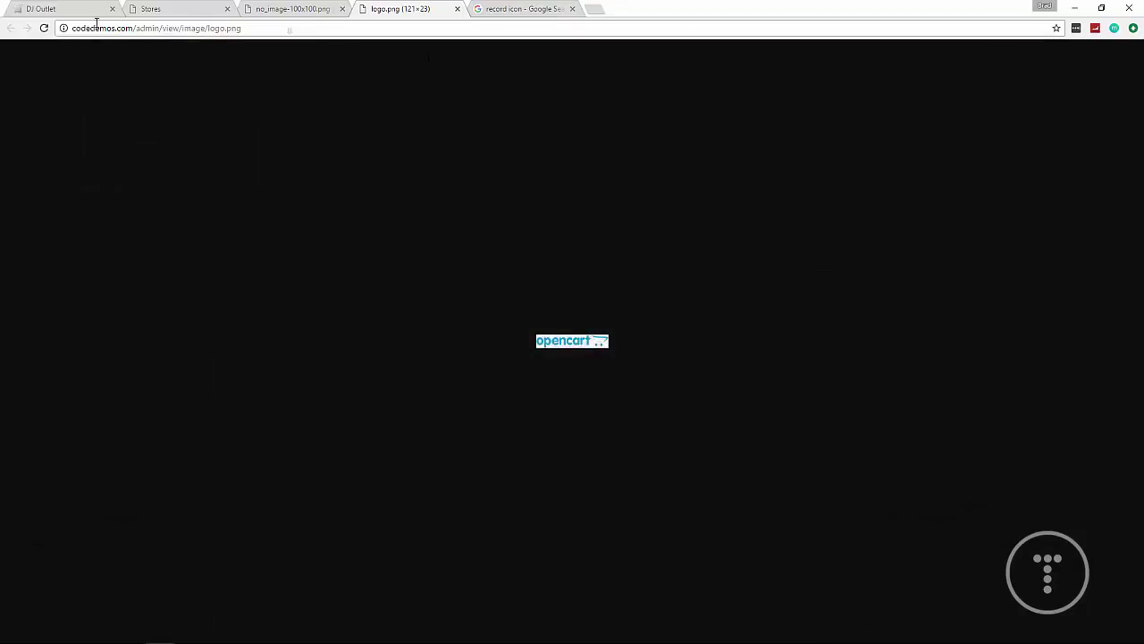
Step: Reopen the admin header logo in its own tab and select its admin/view/image/logo.png path
{"action": "left_click", "coordinate": [456, 10]}
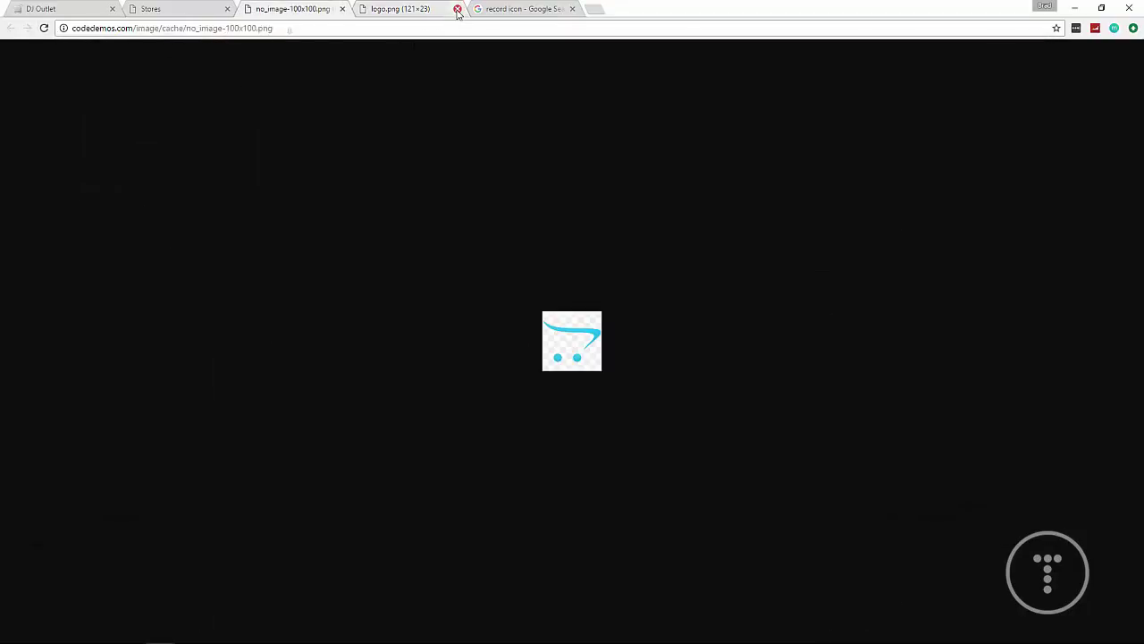
{"action": "left_click", "coordinate": [162, 11]}
{"action": "right_click", "coordinate": [74, 52]}
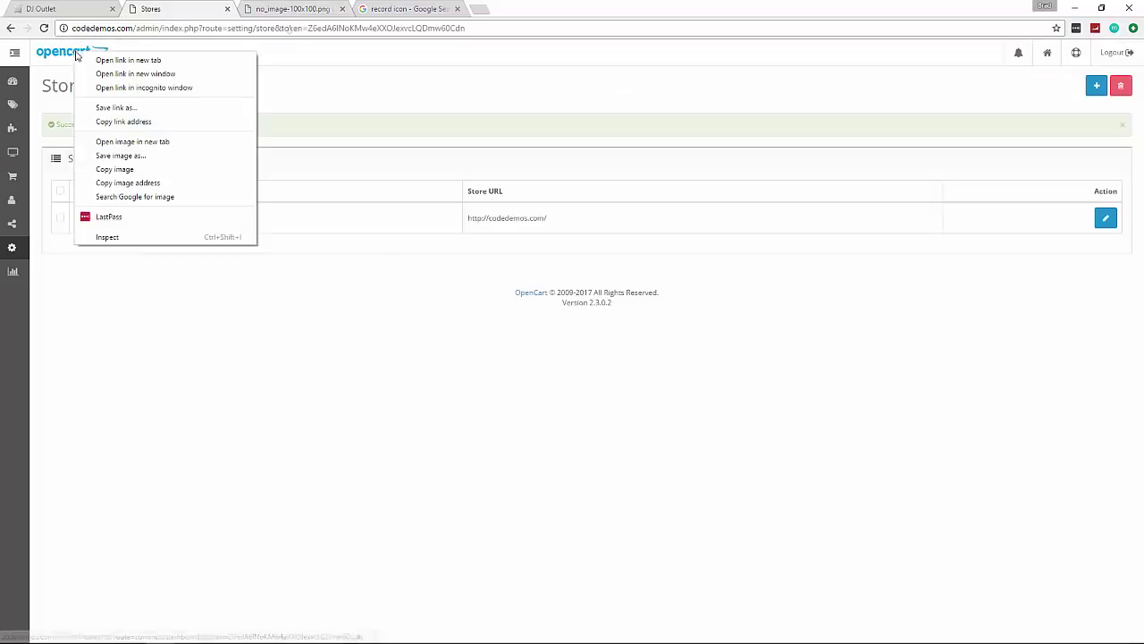
{"action": "left_click", "coordinate": [154, 144]}
{"action": "left_click", "coordinate": [406, 10]}
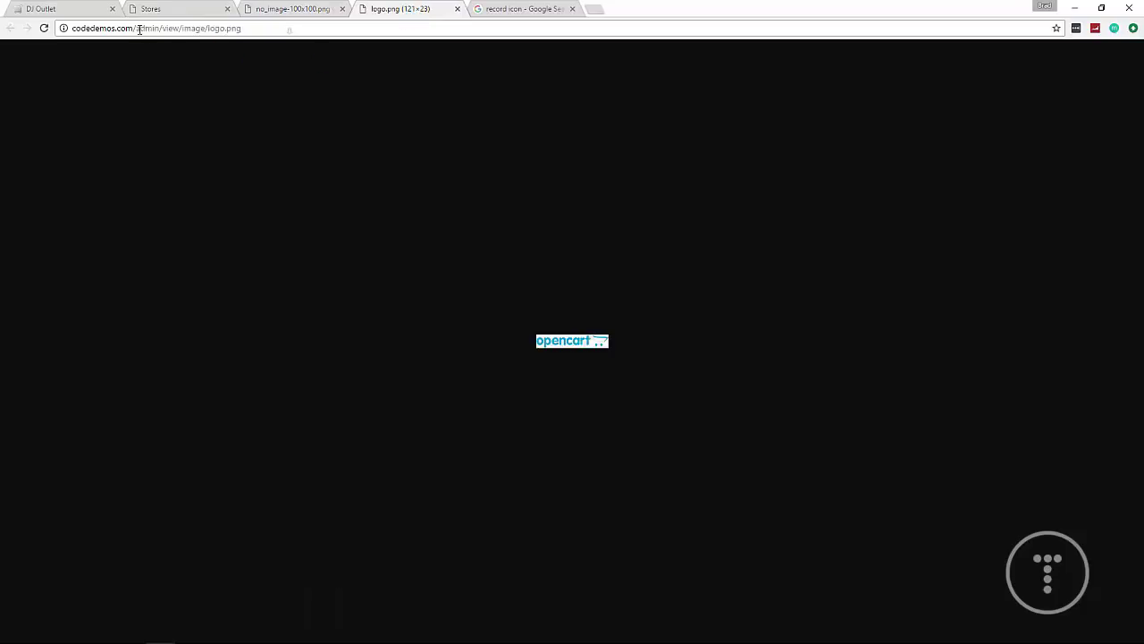
{"action": "left_click_drag", "start_coordinate": [155, 28], "coordinate": [250, 31]}
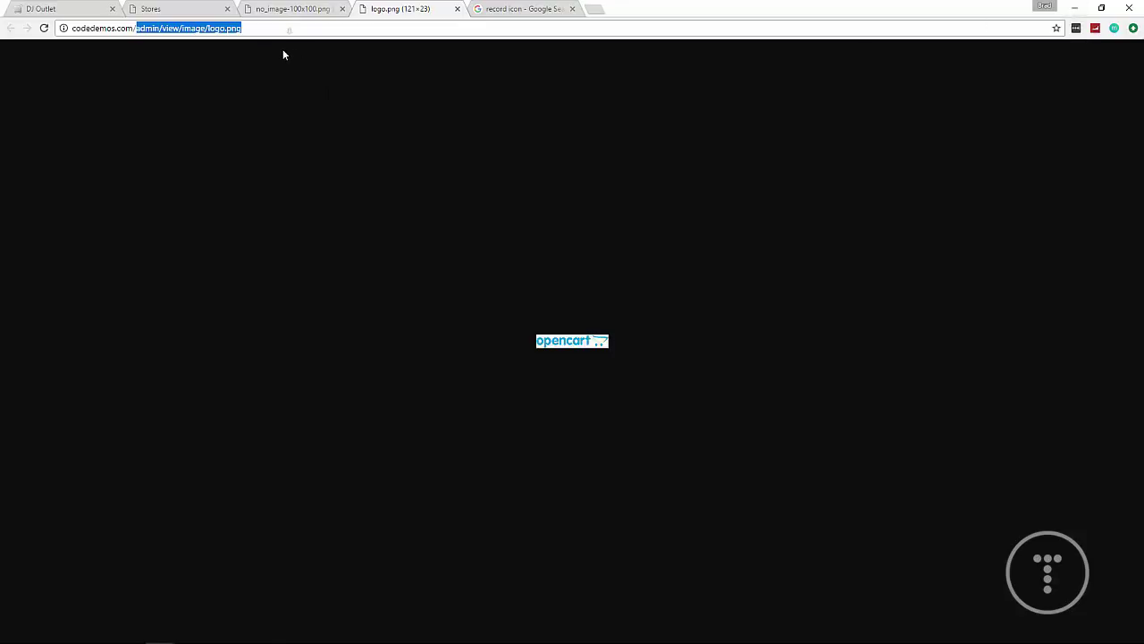
Step: Browse FileZilla's remote side to the admin/view/image folder holding logo.png
{"action": "left_click", "coordinate": [514, 633]}
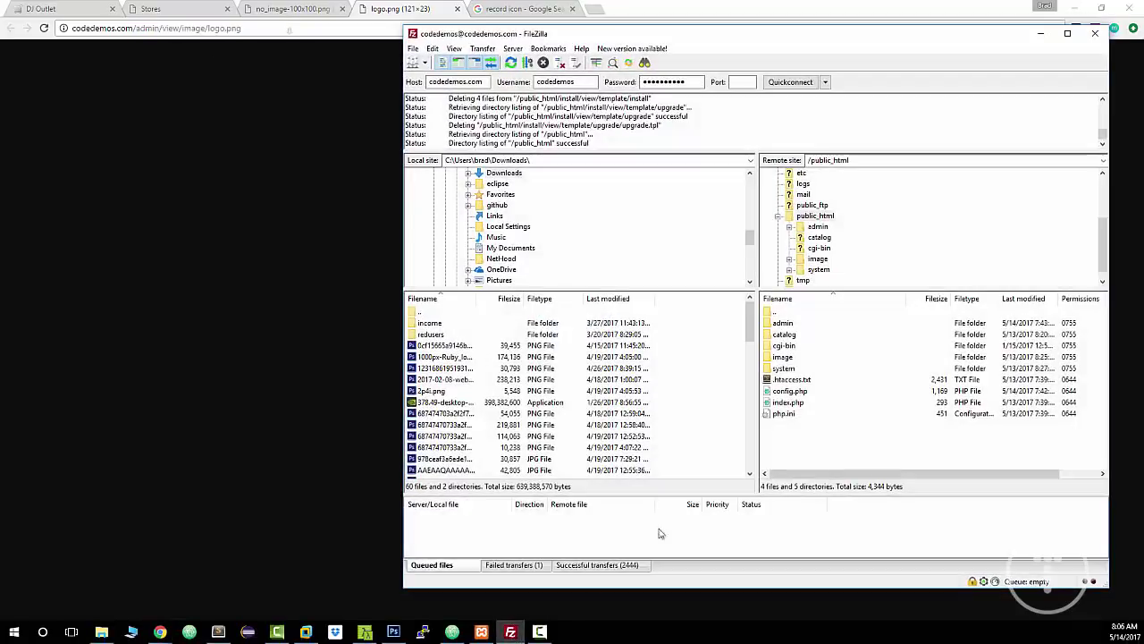
{"action": "double_click", "coordinate": [787, 323]}
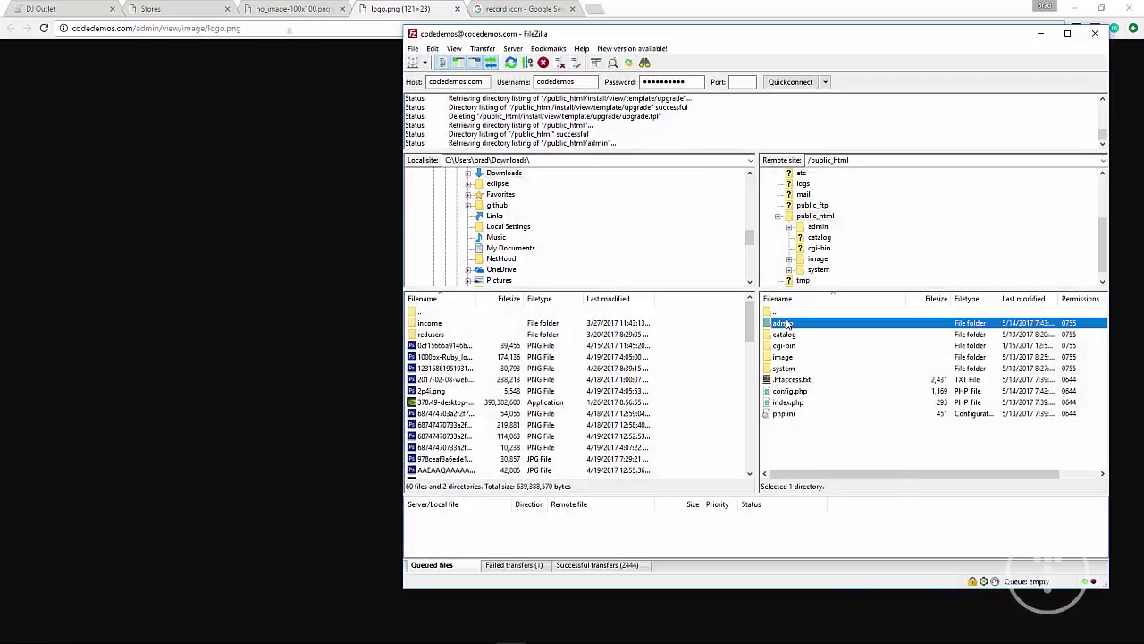
{"action": "double_click", "coordinate": [797, 357]}
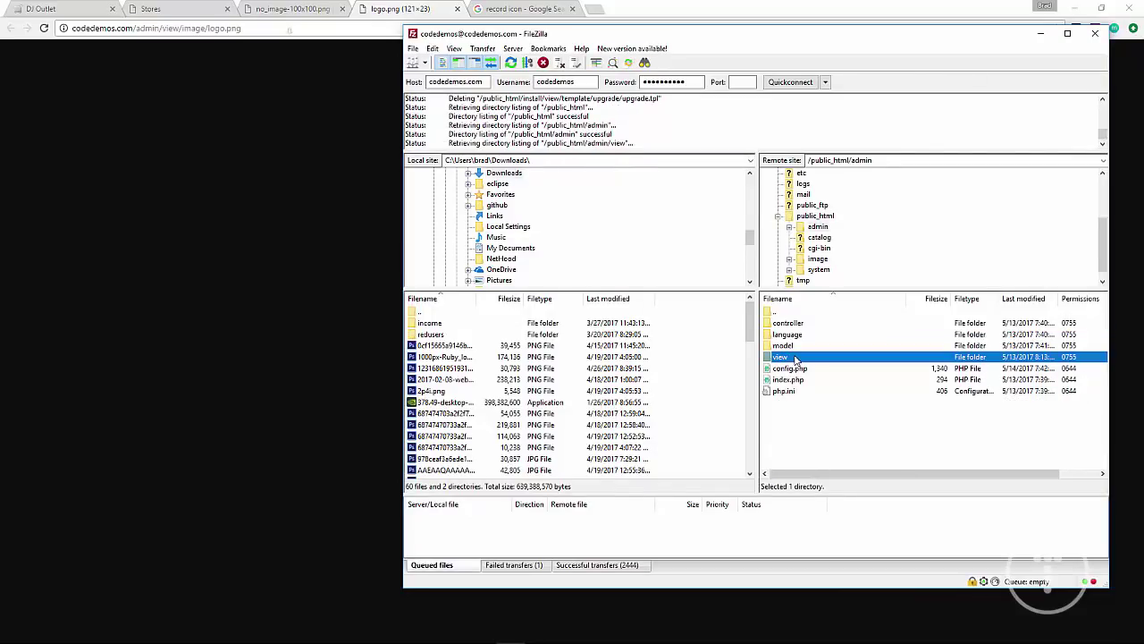
{"action": "double_click", "coordinate": [802, 324]}
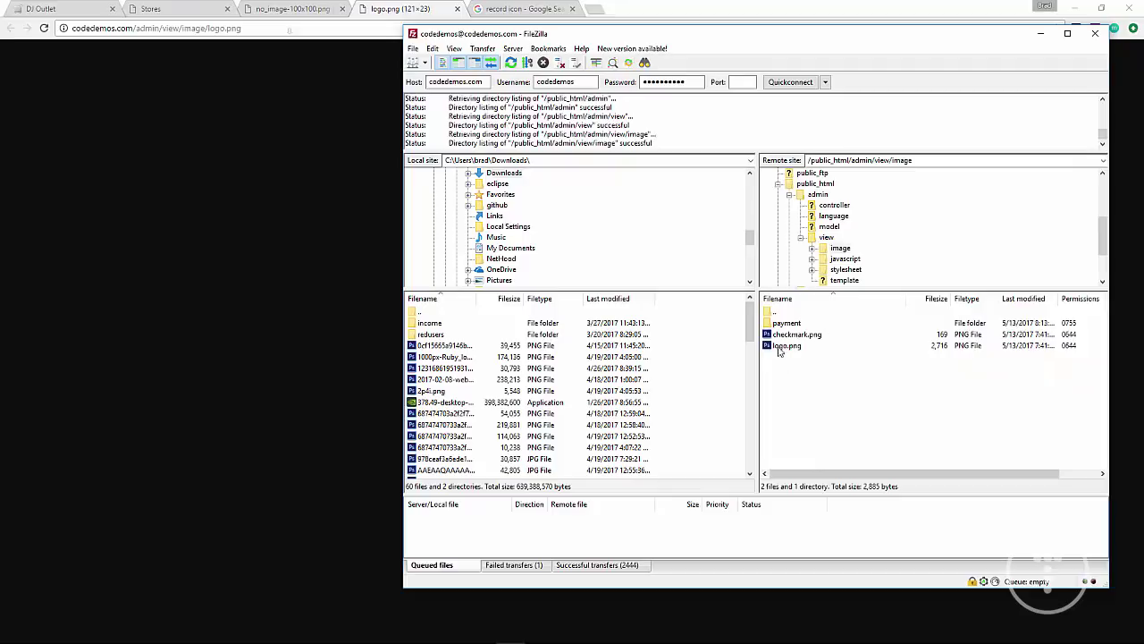
Step: Upload smalllogo.png from djoutlet_images into the server's image folder
{"action": "mouse_move", "coordinate": [234, 640]}
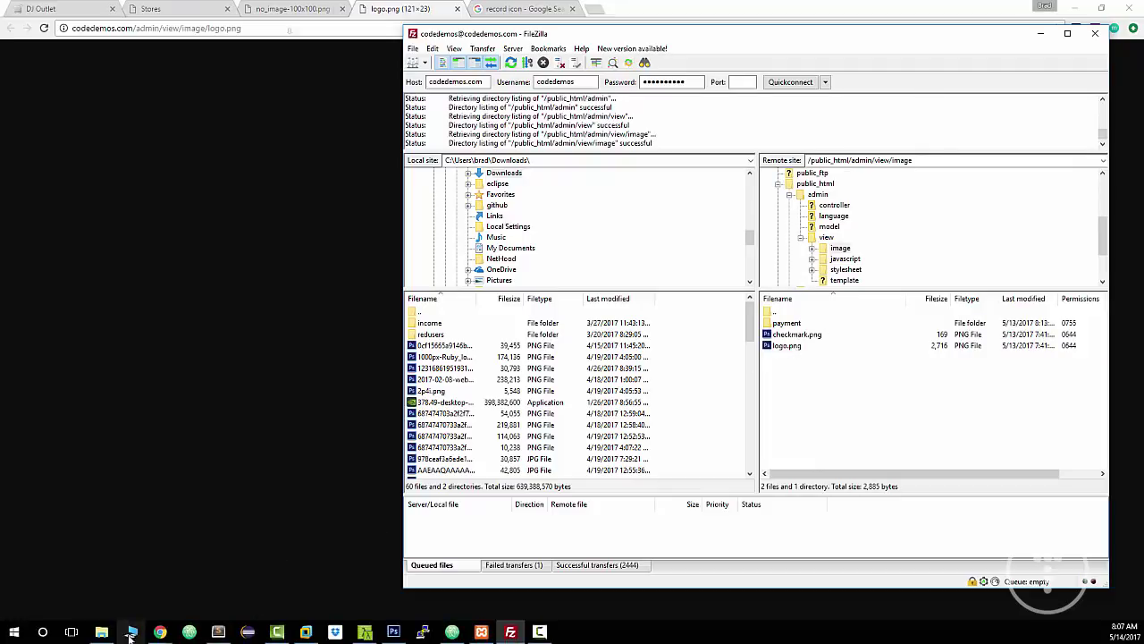
{"action": "left_click", "coordinate": [101, 632]}
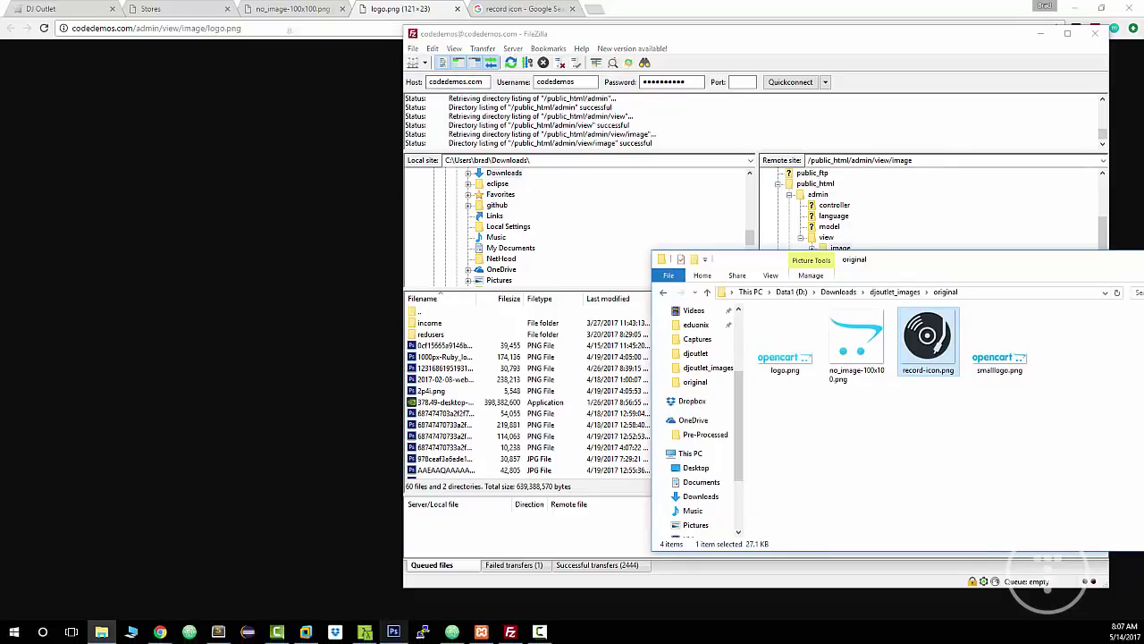
{"action": "left_click", "coordinate": [101, 632]}
{"action": "left_click", "coordinate": [101, 632]}
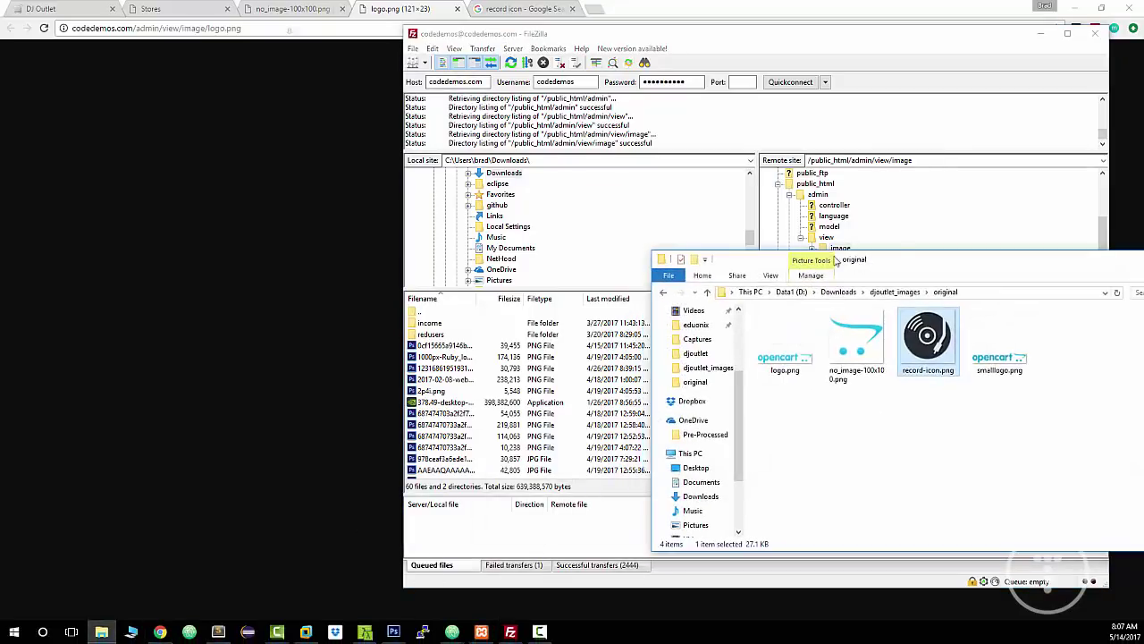
{"action": "left_click_drag", "start_coordinate": [899, 255], "coordinate": [311, 134]}
{"action": "left_click", "coordinate": [318, 171]}
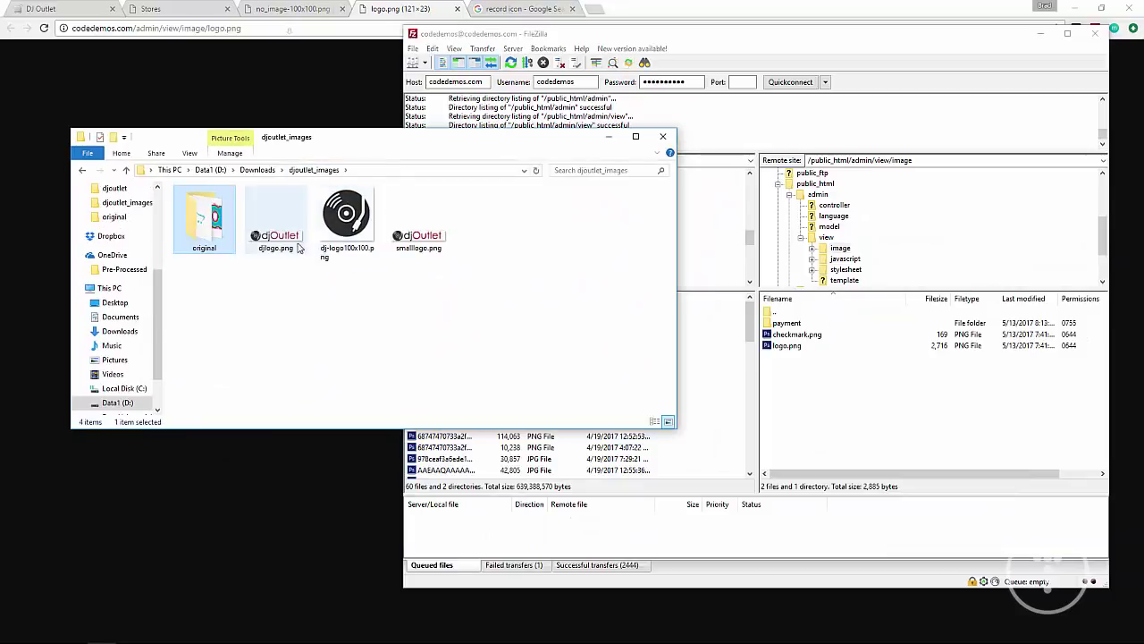
{"action": "left_click", "coordinate": [422, 253]}
{"action": "left_click_drag", "start_coordinate": [422, 253], "coordinate": [852, 414]}
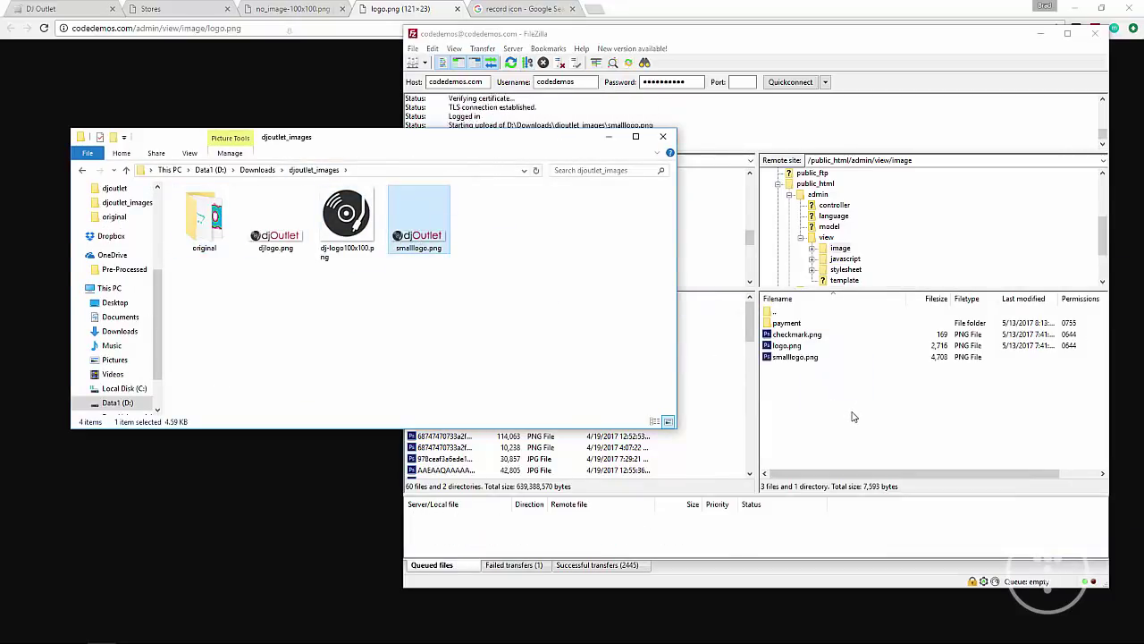
Step: Delete the old logo.png on the server and rename smalllogo.png to logo.png
{"action": "left_click", "coordinate": [780, 348]}
{"action": "right_click", "coordinate": [780, 347]}
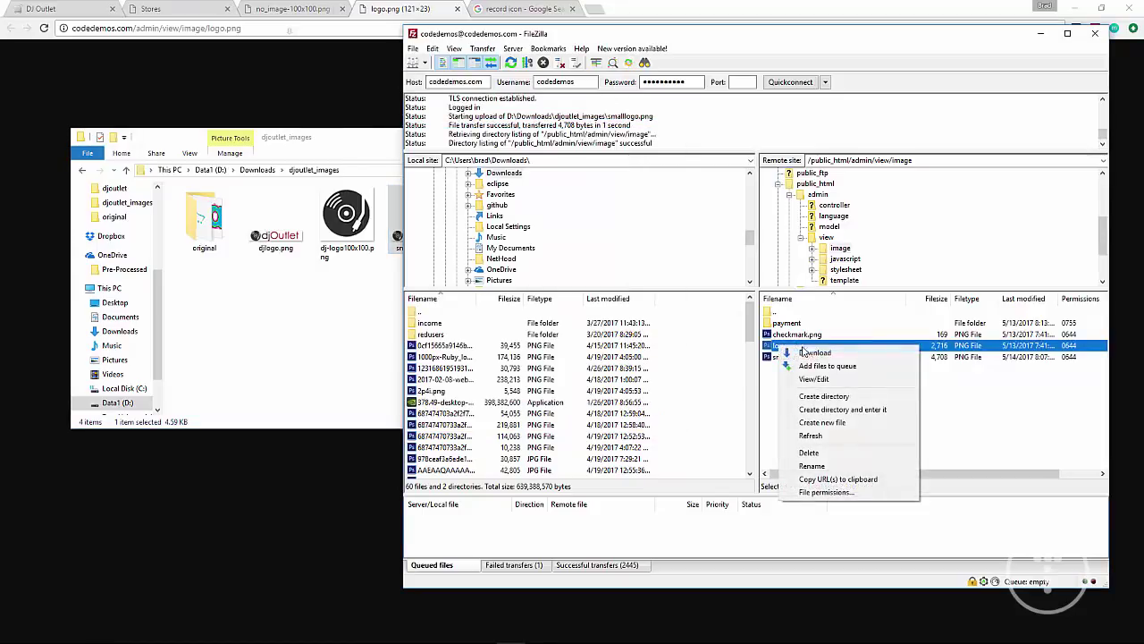
{"action": "left_click", "coordinate": [822, 451]}
{"action": "left_click", "coordinate": [588, 373]}
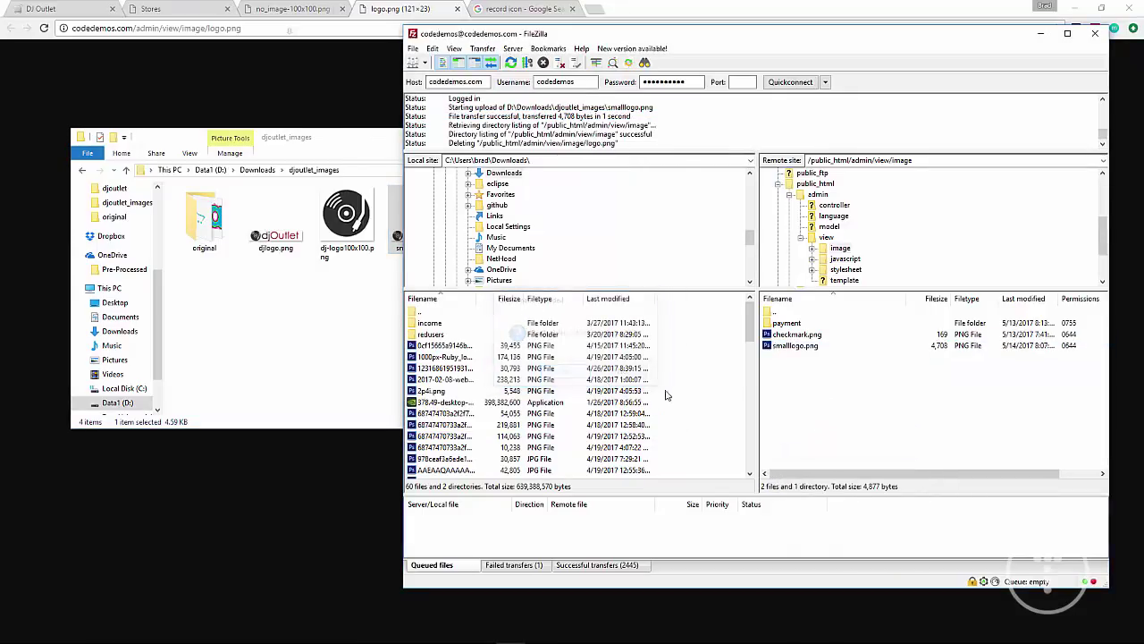
{"action": "right_click", "coordinate": [789, 347]}
{"action": "left_click", "coordinate": [817, 466]}
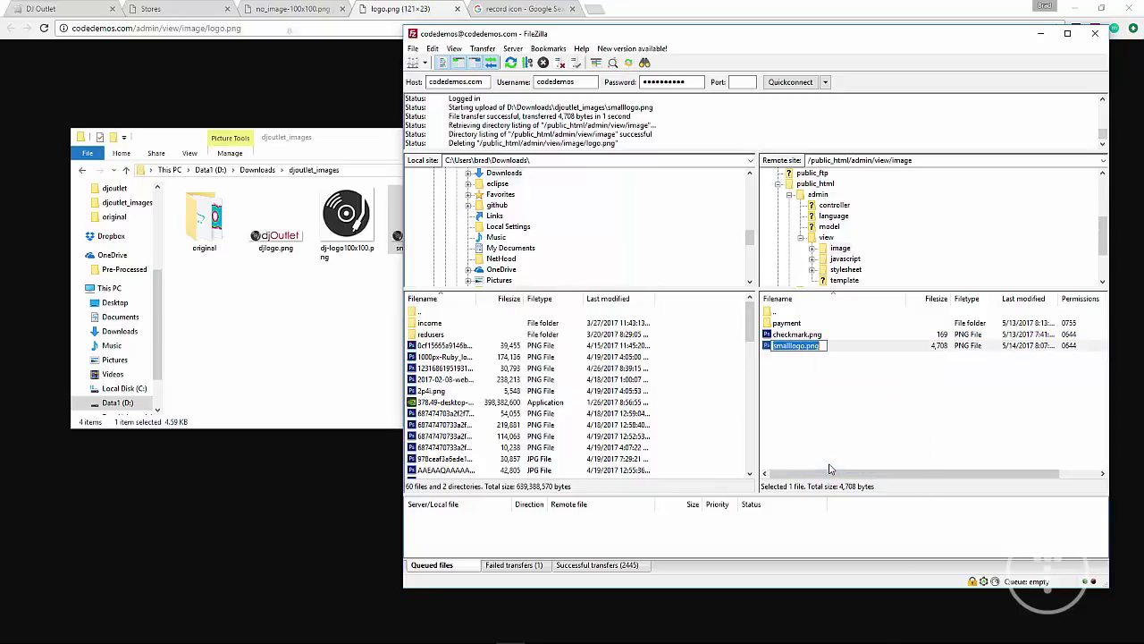
{"action": "type", "text": "logo.png"}
{"action": "key", "text": "Return"}
Step: Refresh the Stores page with F5 to show the djOutlet header logo and close extra tabs
{"action": "left_click", "coordinate": [102, 49]}
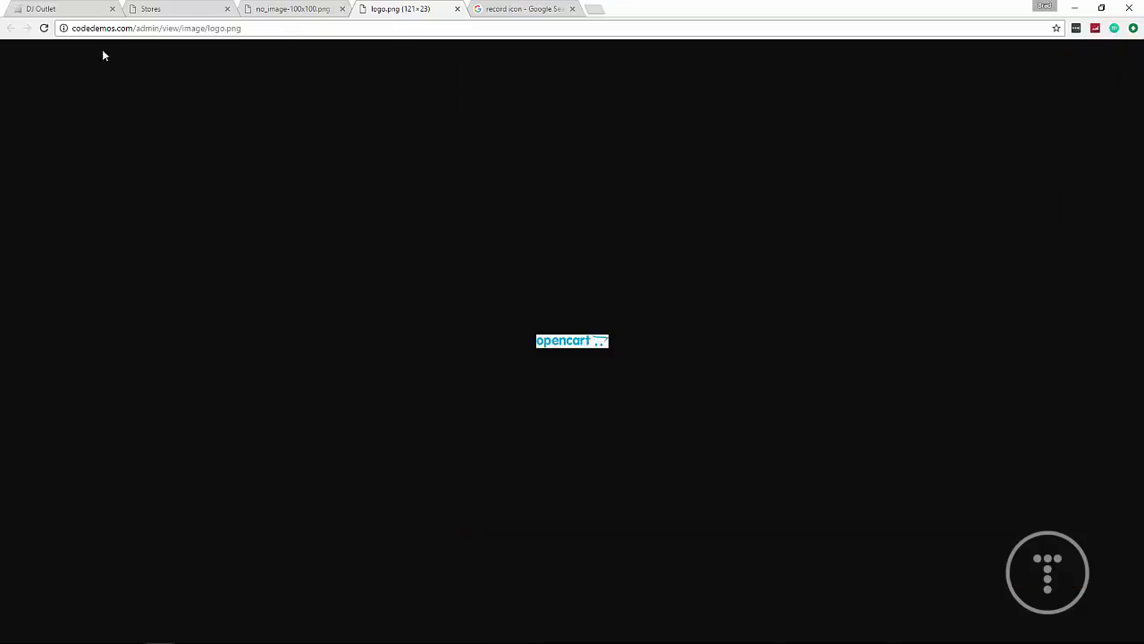
{"action": "left_click", "coordinate": [187, 11]}
{"action": "left_click", "coordinate": [44, 28]}
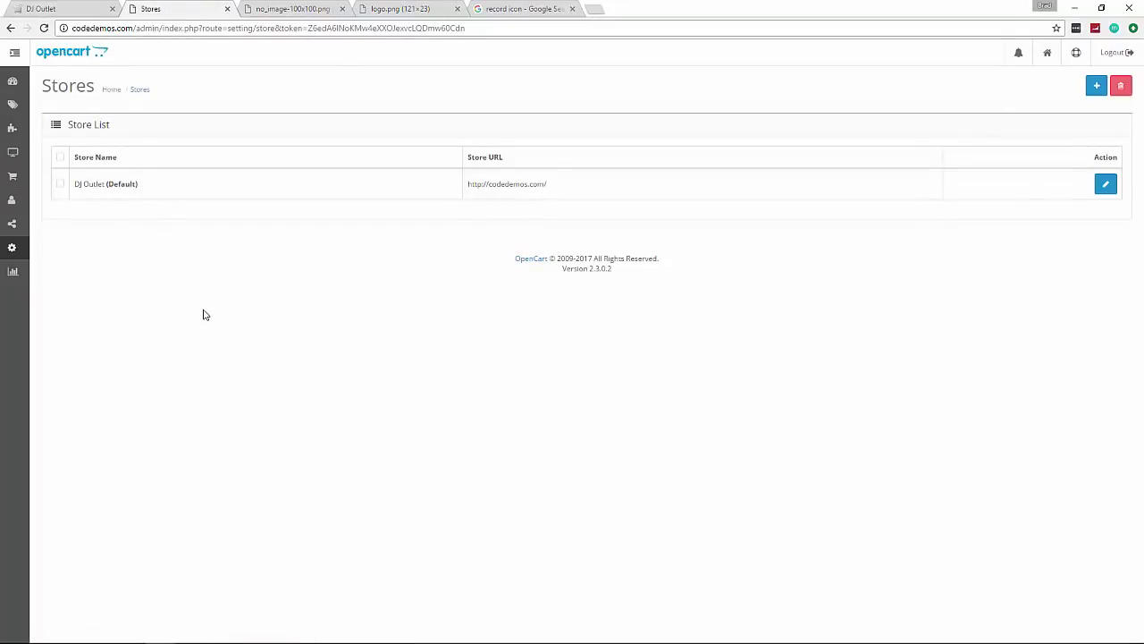
{"action": "key", "text": "F5"}
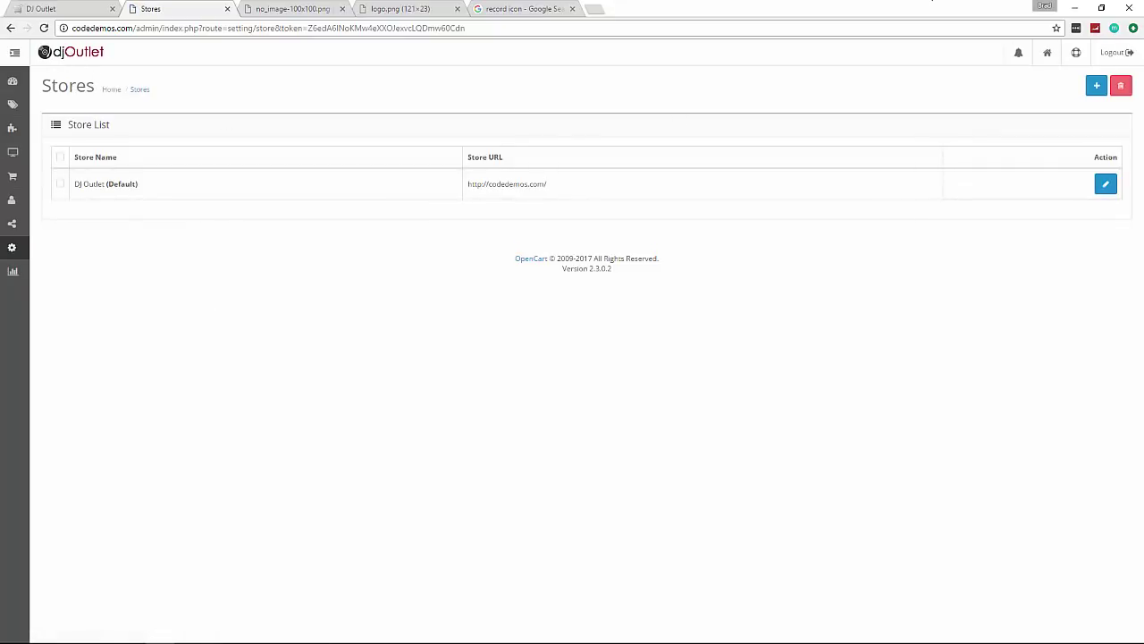
{"action": "left_click", "coordinate": [330, 209]}
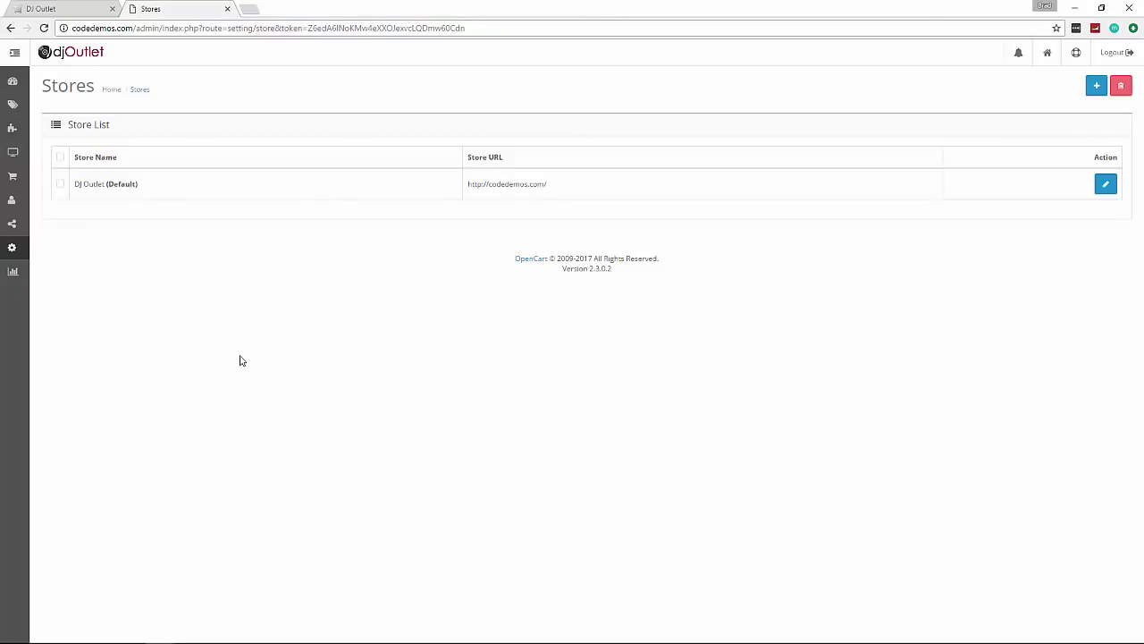
{"action": "mouse_move", "coordinate": [16, 106]}
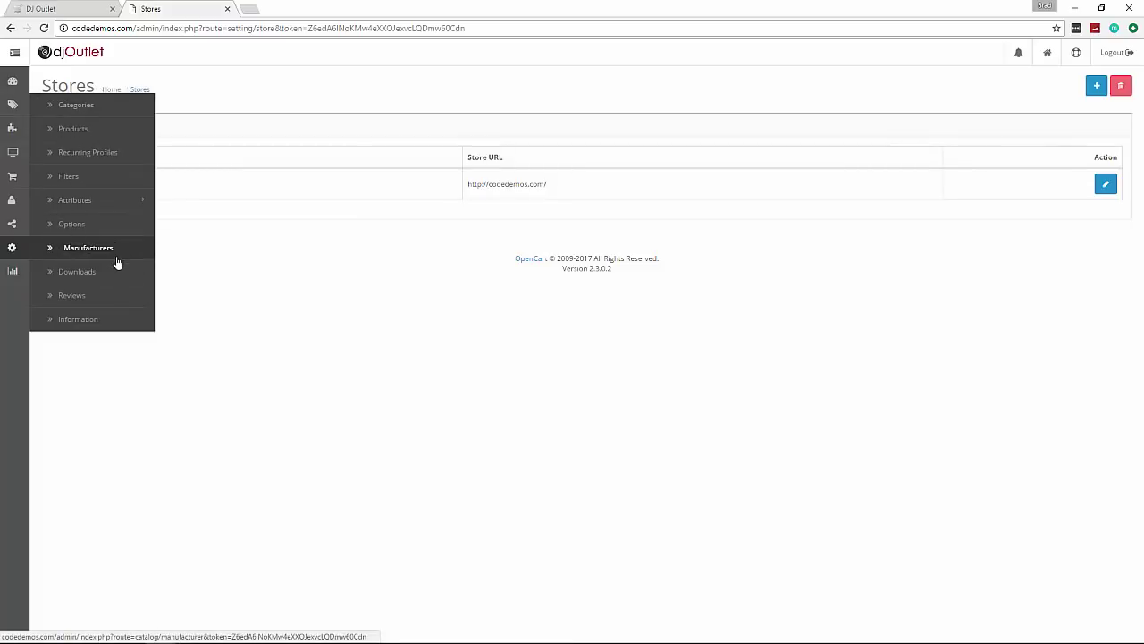
Step: Open the Manufacturers list and paste the manufacturers logo folder into djoutlet_images
{"action": "left_click", "coordinate": [73, 253]}
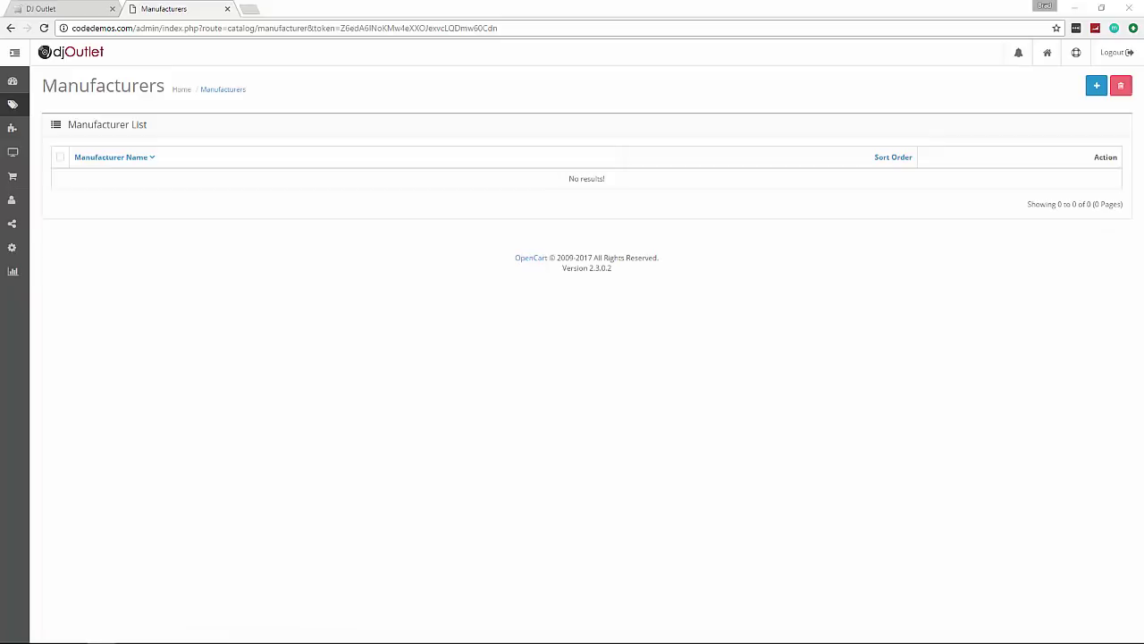
{"action": "left_click_drag", "start_coordinate": [545, 0], "coordinate": [476, 199]}
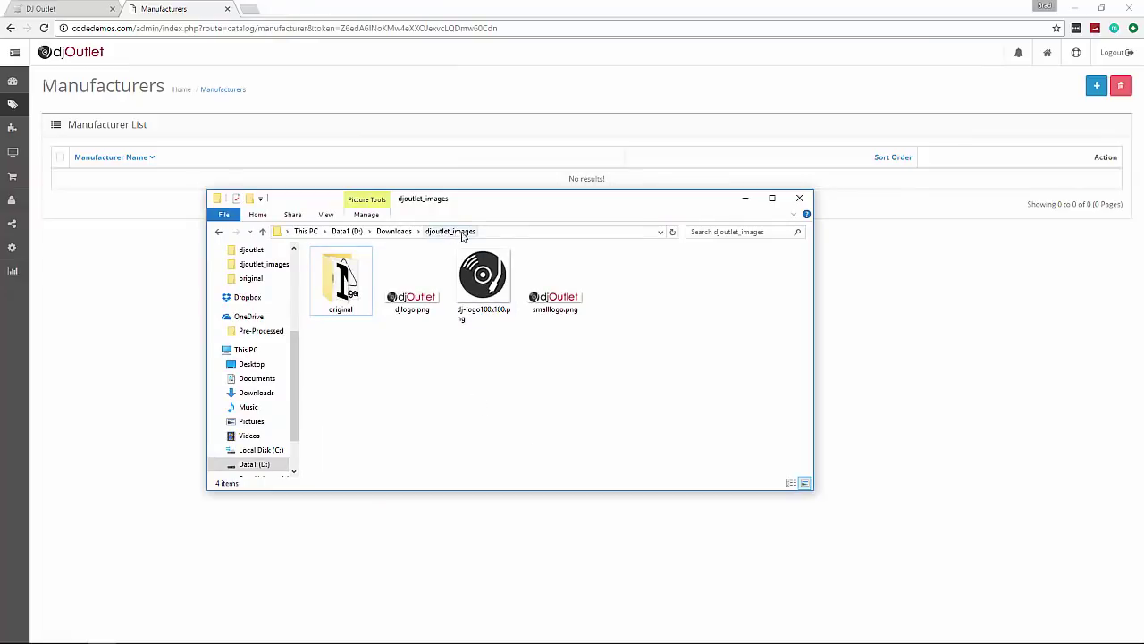
{"action": "right_click", "coordinate": [538, 383]}
{"action": "left_click", "coordinate": [601, 461]}
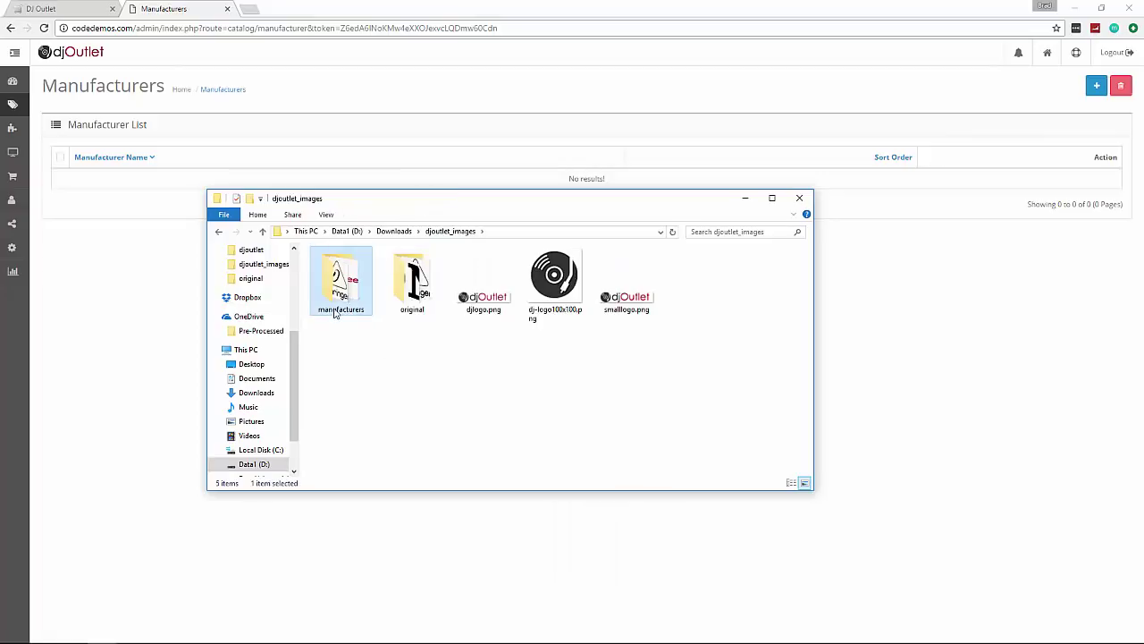
{"action": "double_click", "coordinate": [337, 279]}
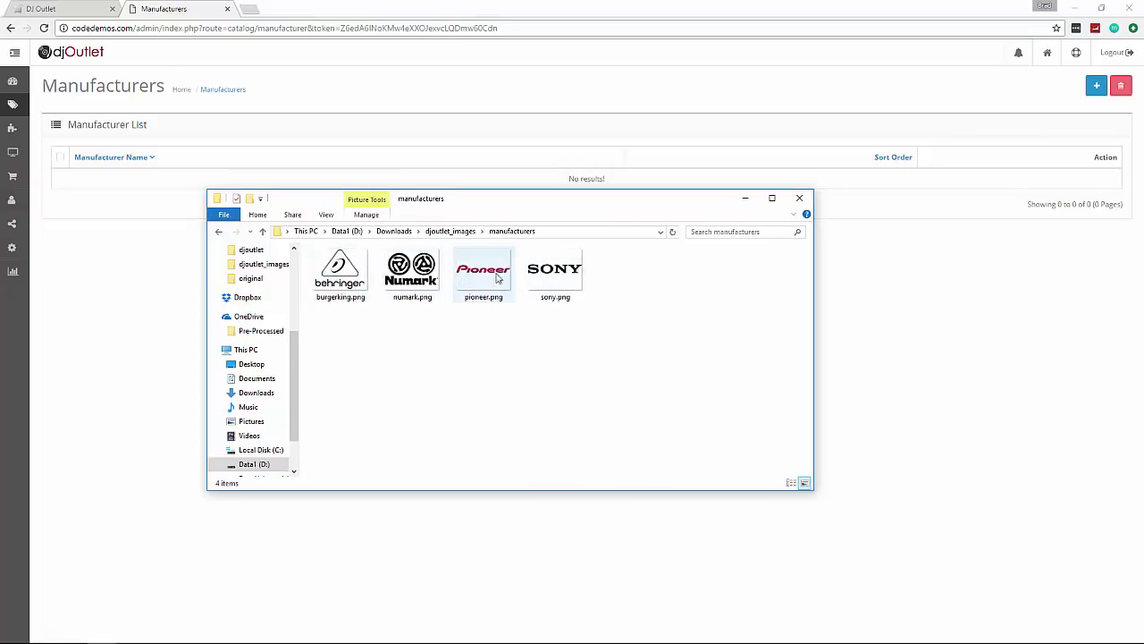
{"action": "left_click_drag", "start_coordinate": [553, 215], "coordinate": [680, 254]}
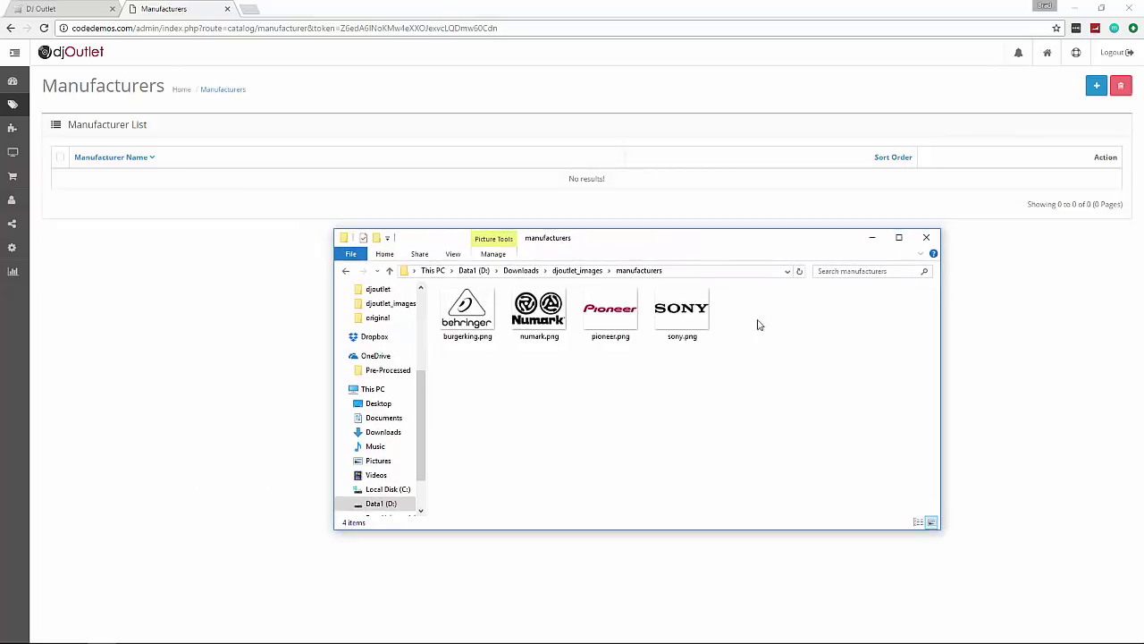
{"action": "left_click", "coordinate": [181, 266]}
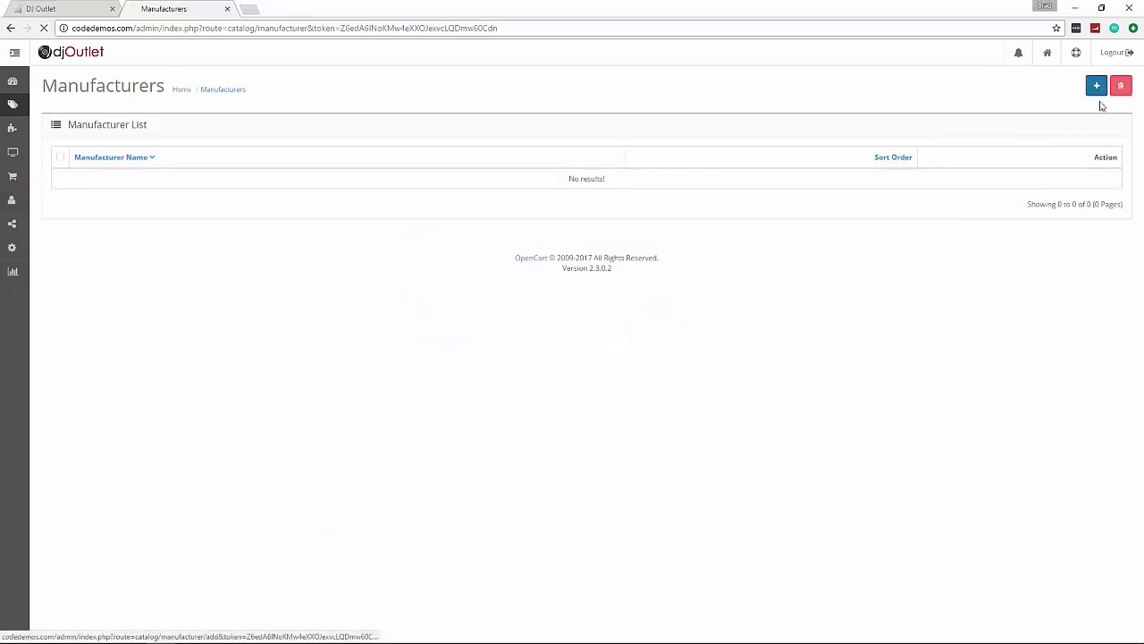
Step: Start a new manufacturer named Numark with SEO URL numark
{"action": "left_click", "coordinate": [1096, 86]}
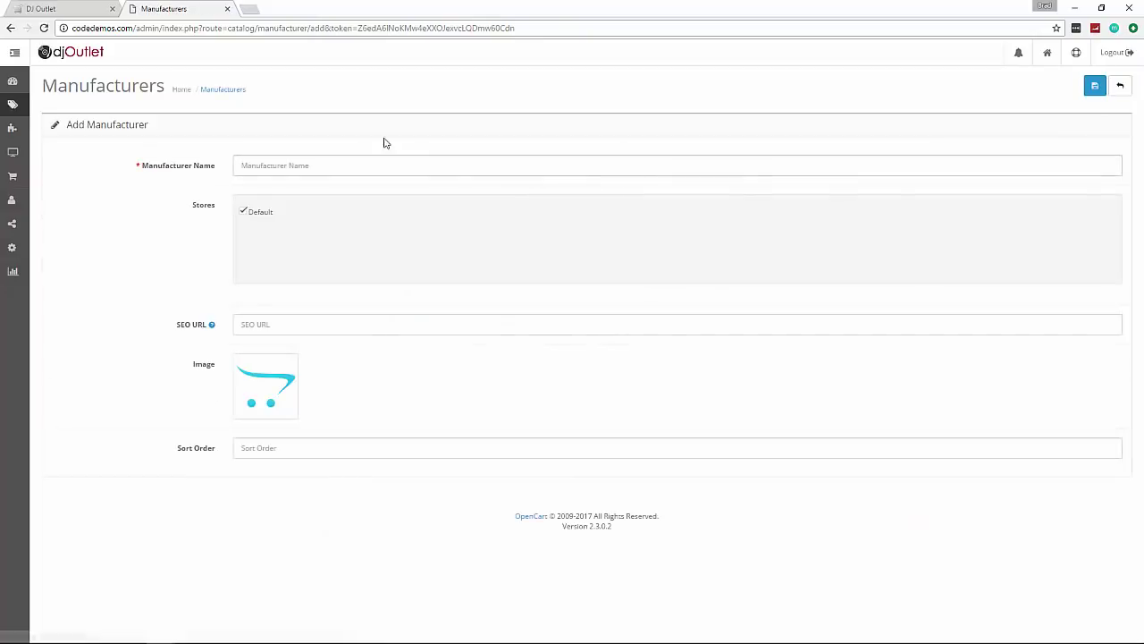
{"action": "left_click", "coordinate": [331, 163]}
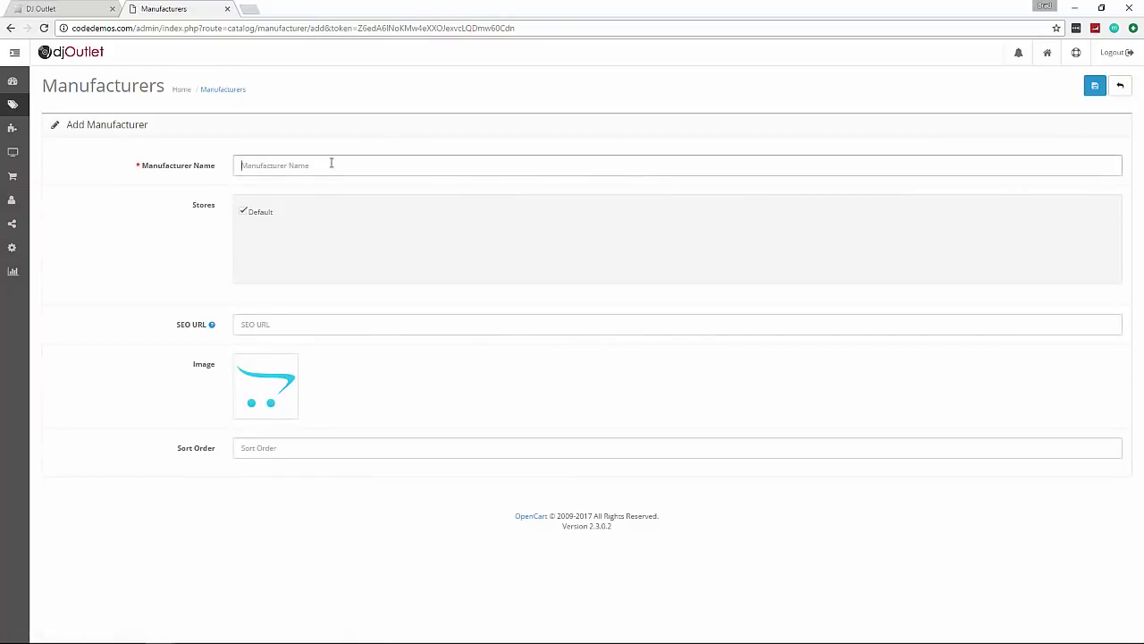
{"action": "type", "text": "N"}
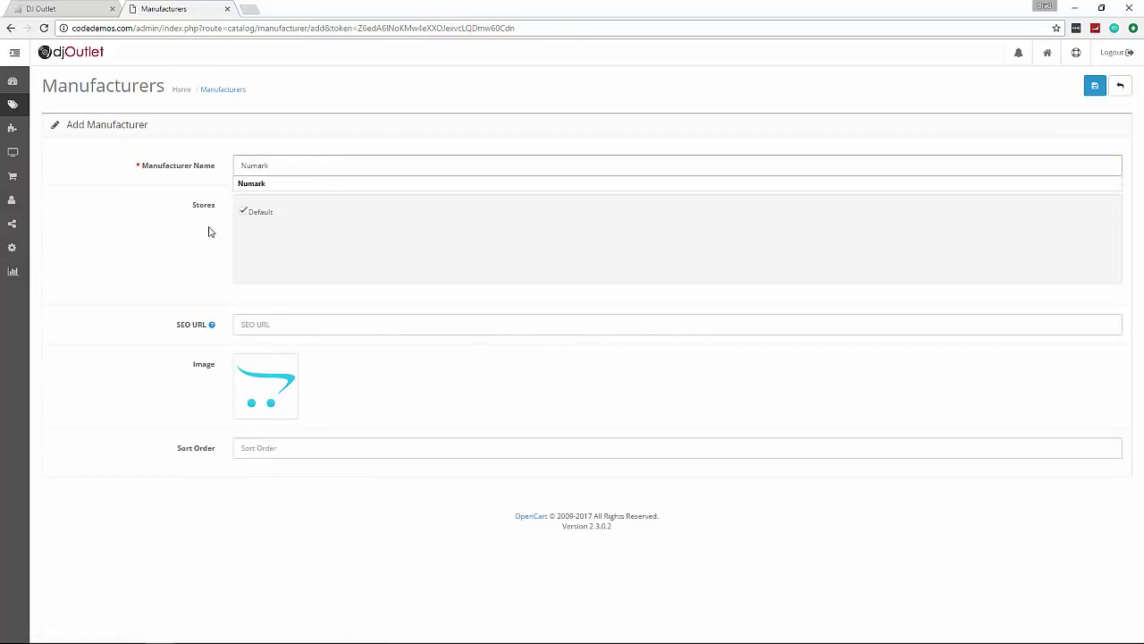
{"action": "type", "text": "umark"}
{"action": "key", "text": "Tab"}
{"action": "key", "text": "Tab"}
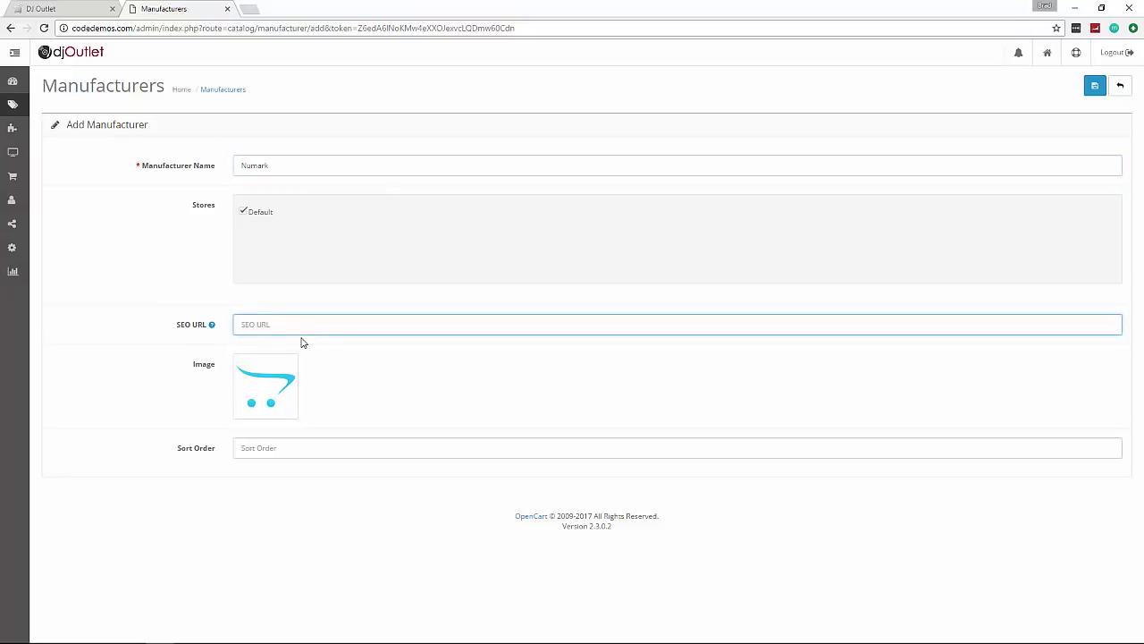
{"action": "type", "text": "numark"}
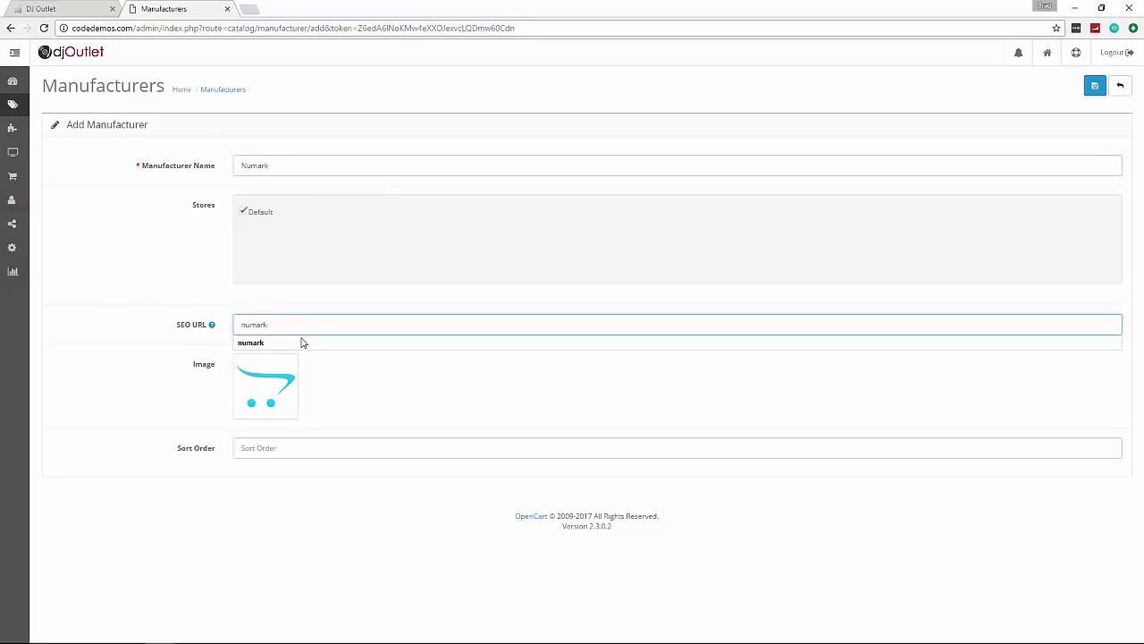
{"action": "left_click", "coordinate": [115, 373]}
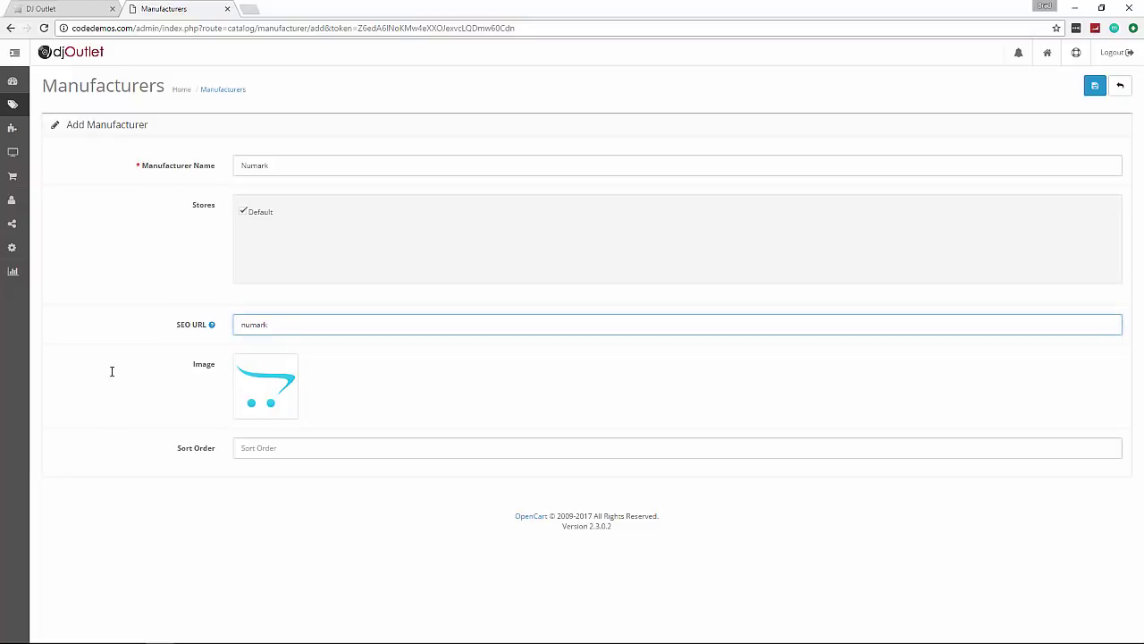
Step: Upload the four brand logos, set numark.png as Numark's image, and save
{"action": "left_click", "coordinate": [259, 383]}
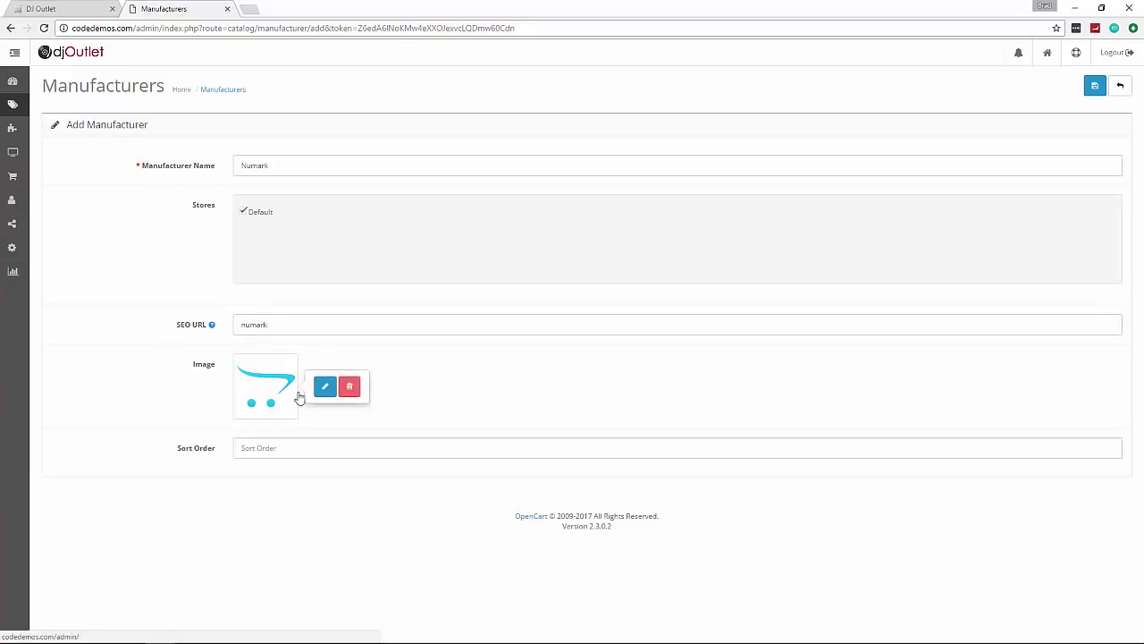
{"action": "left_click", "coordinate": [327, 387]}
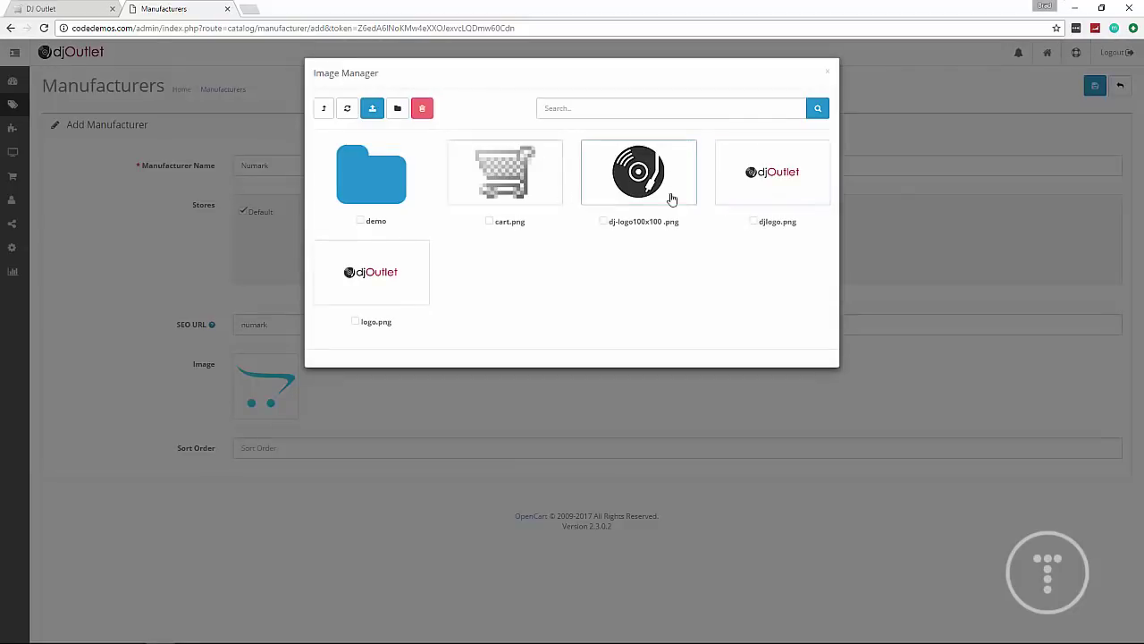
{"action": "left_click", "coordinate": [372, 108]}
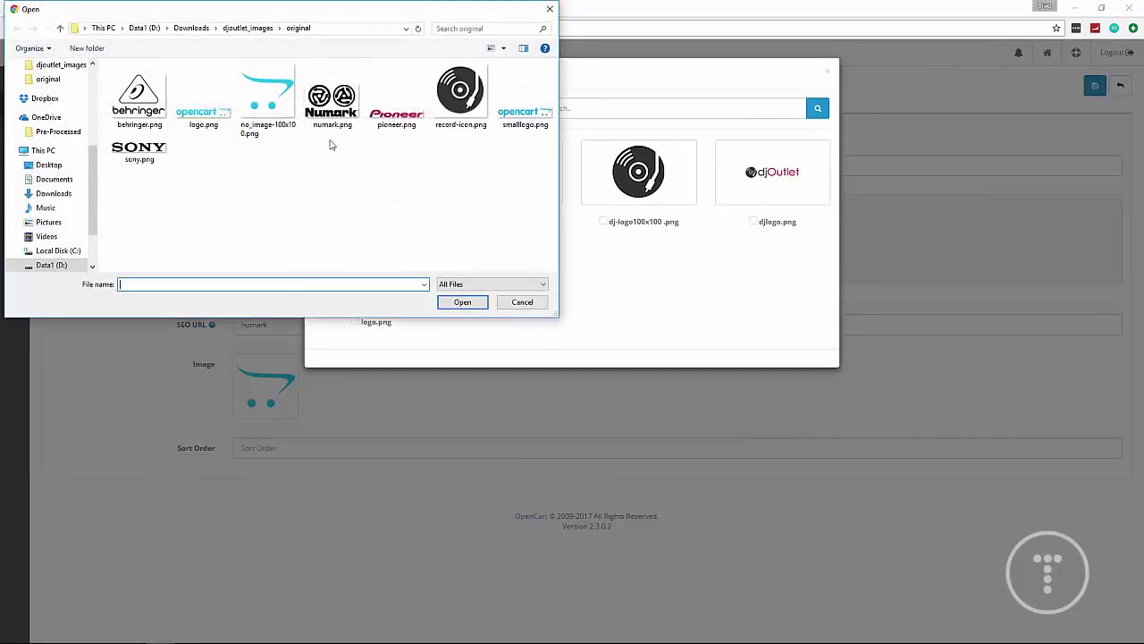
{"action": "left_click", "coordinate": [261, 30]}
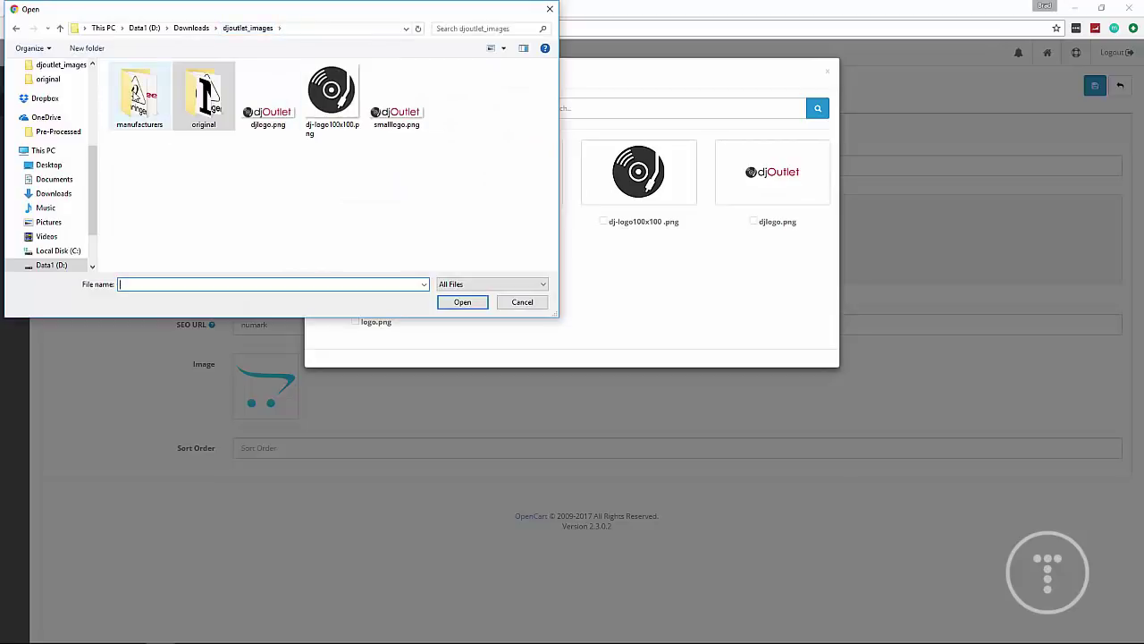
{"action": "double_click", "coordinate": [134, 96]}
{"action": "left_click", "coordinate": [138, 89]}
{"action": "left_click", "coordinate": [323, 100], "text": "shift"}
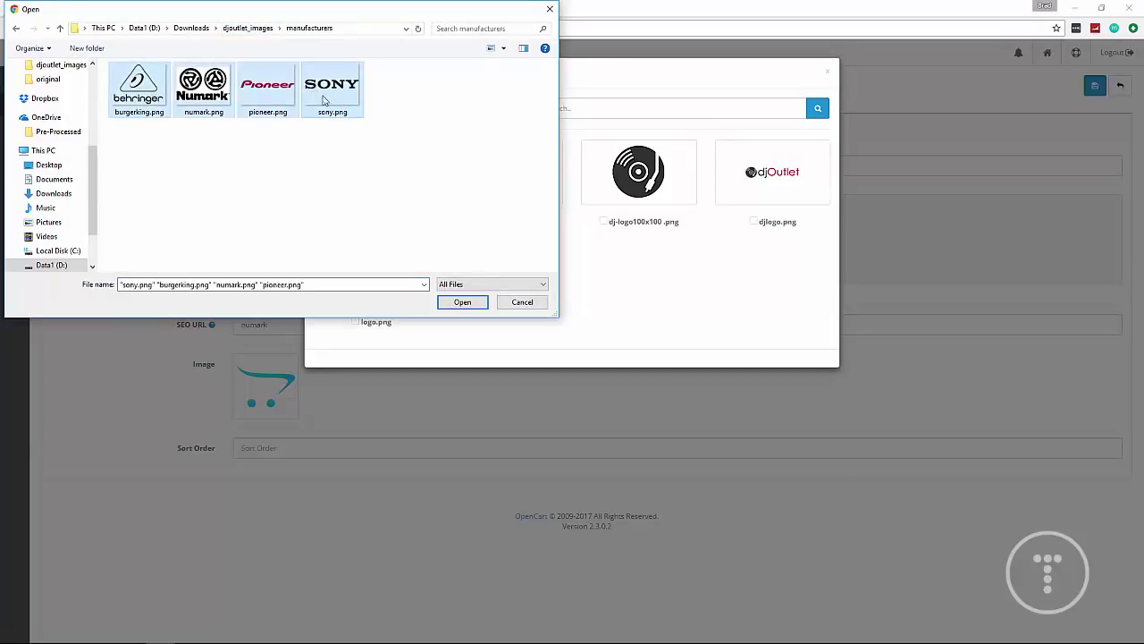
{"action": "left_click", "coordinate": [476, 303]}
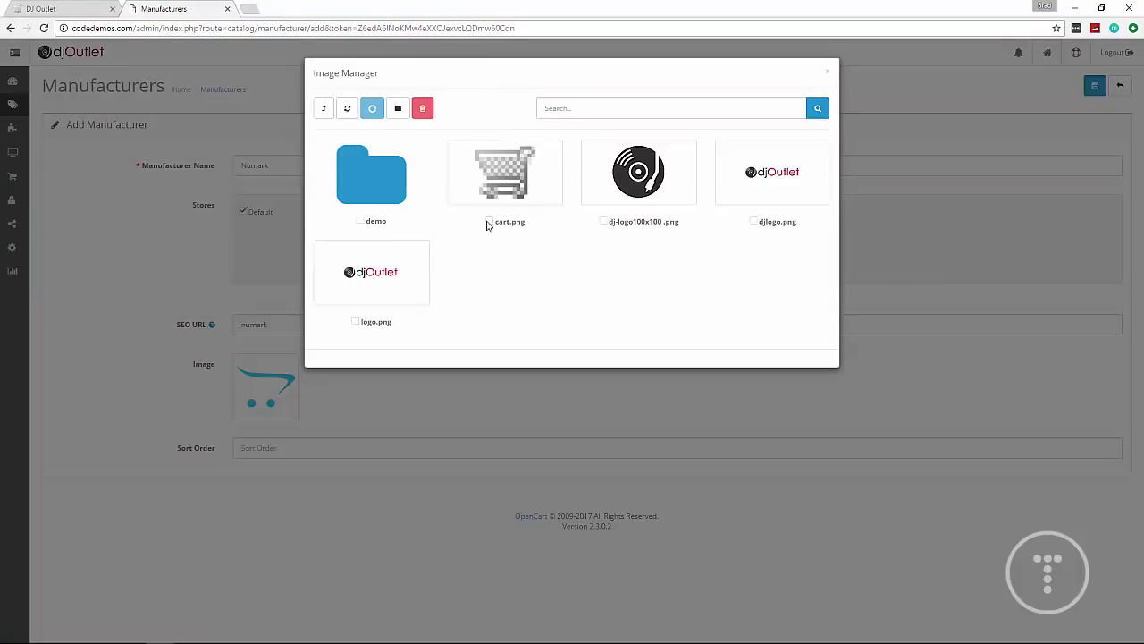
{"action": "left_click", "coordinate": [670, 97]}
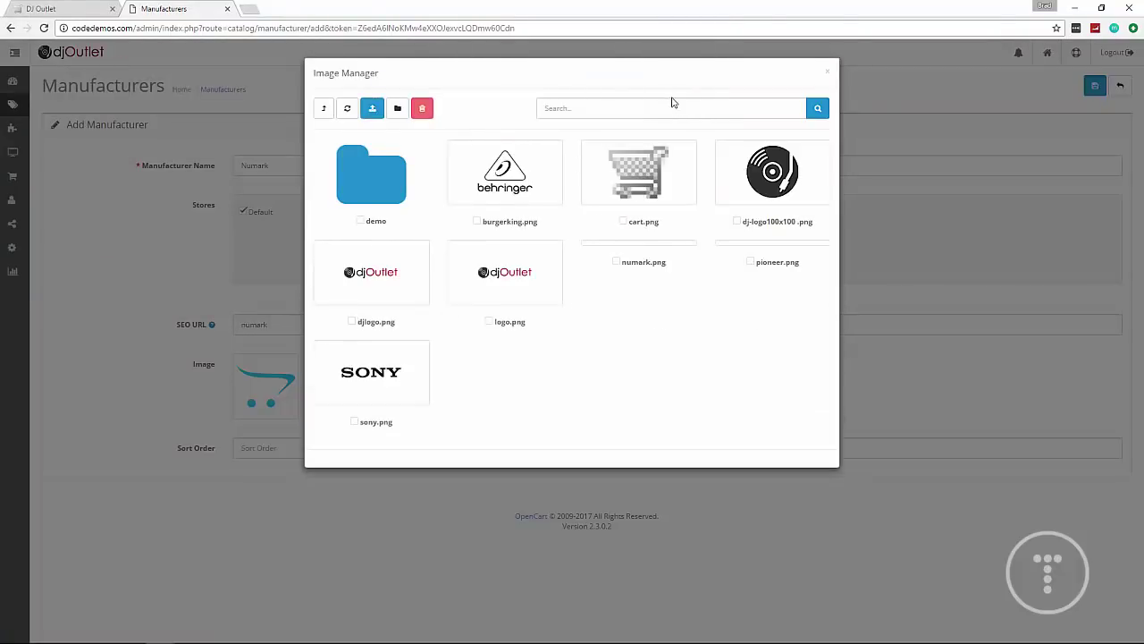
{"action": "left_click", "coordinate": [633, 288]}
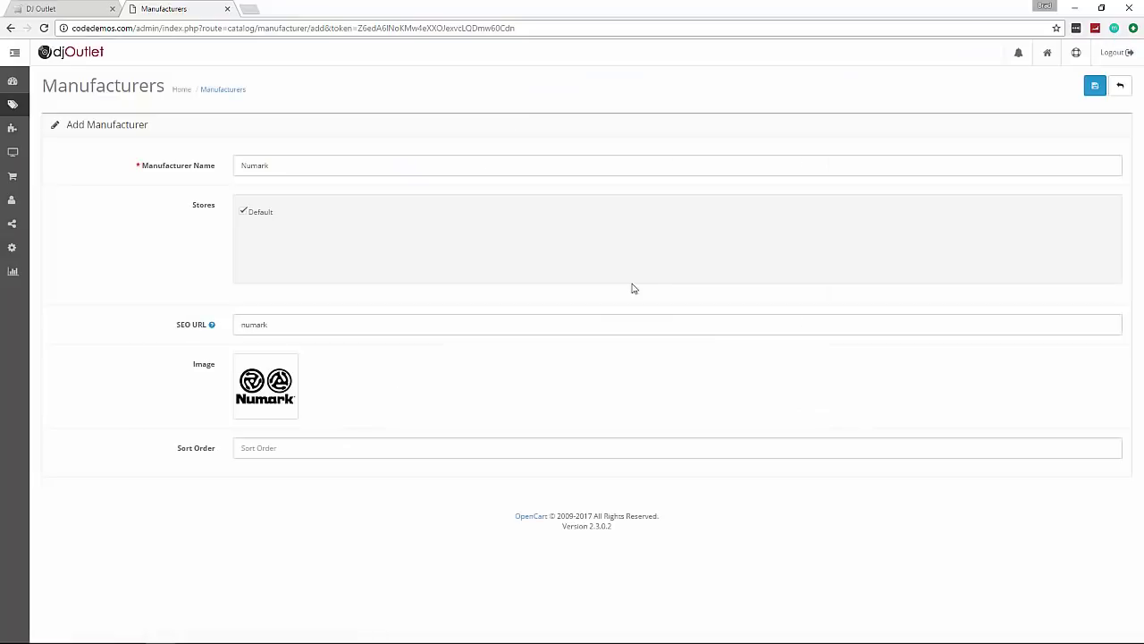
{"action": "left_click", "coordinate": [1095, 85]}
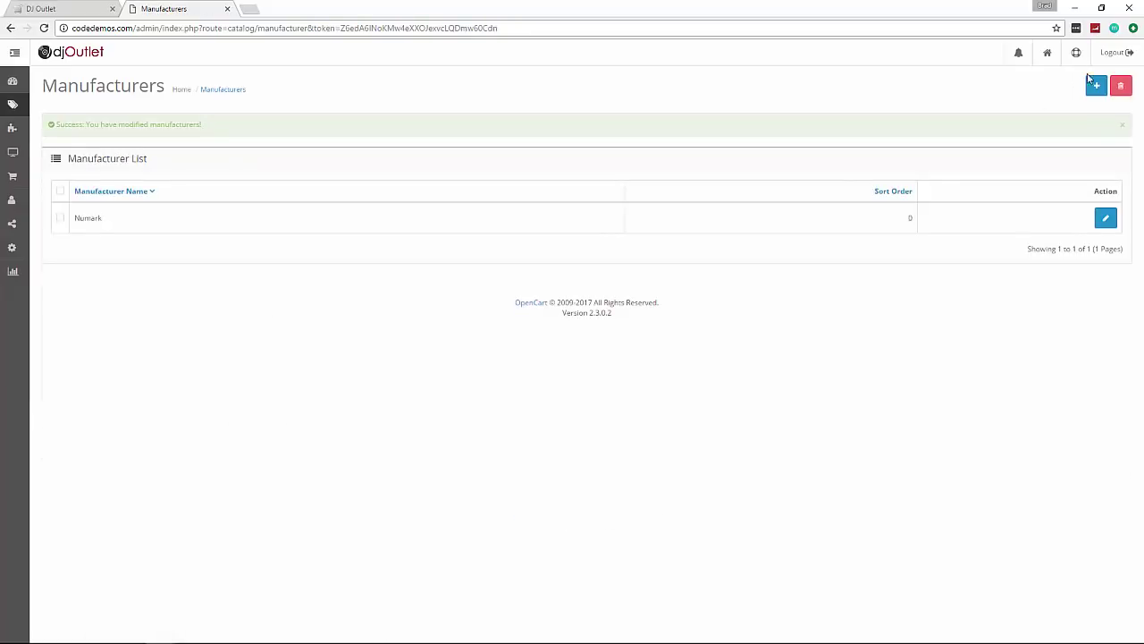
Step: Add manufacturer Sony with SEO URL sony and the sony.png logo, then save
{"action": "left_click", "coordinate": [1093, 91]}
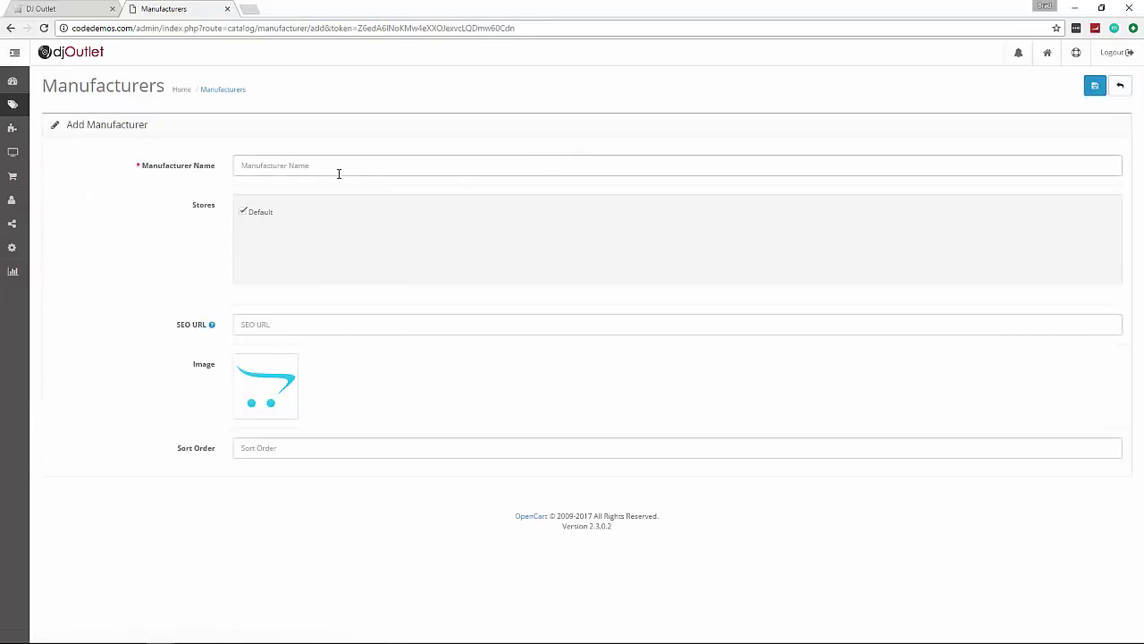
{"action": "left_click", "coordinate": [339, 174]}
{"action": "type", "text": "Sony"}
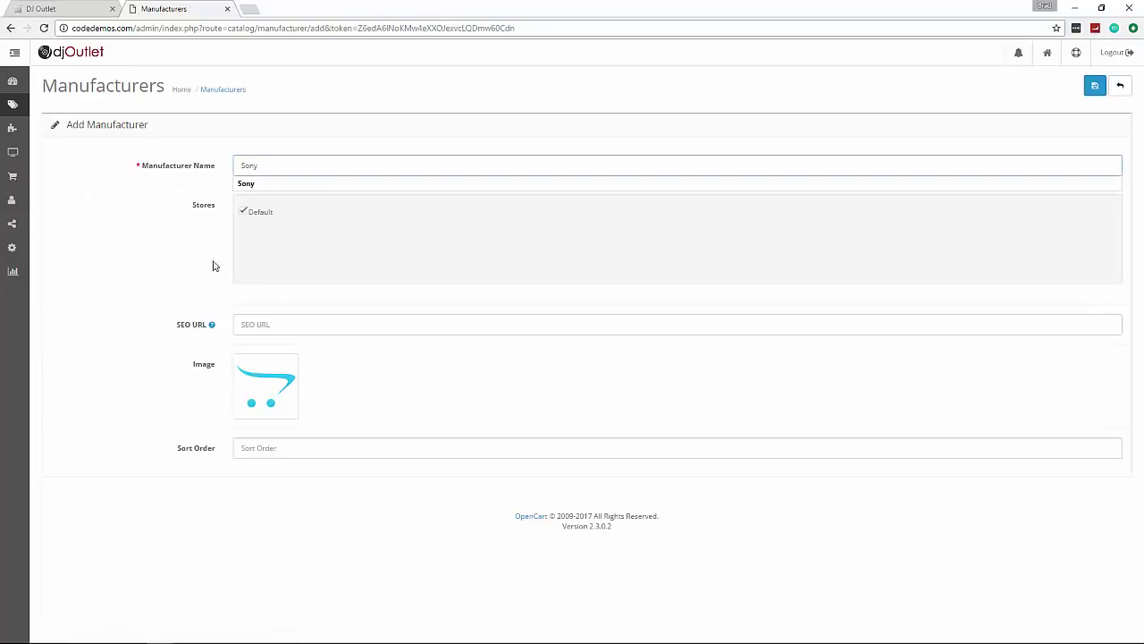
{"action": "left_click", "coordinate": [281, 319]}
{"action": "type", "text": "sony"}
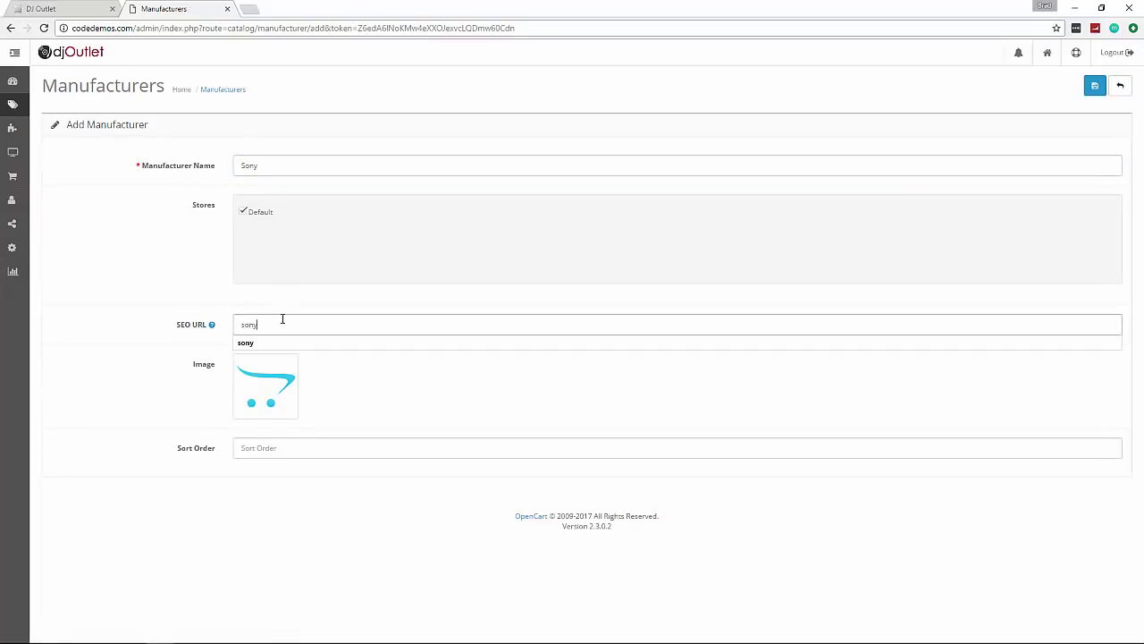
{"action": "left_click", "coordinate": [292, 402]}
{"action": "left_click", "coordinate": [348, 393]}
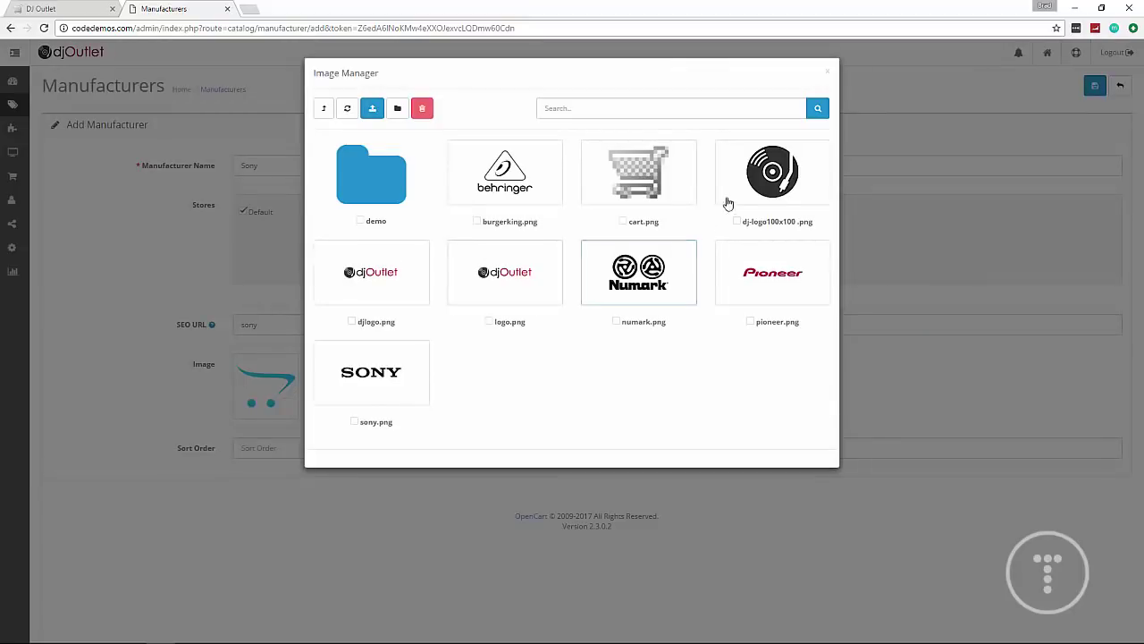
{"action": "left_click", "coordinate": [377, 368]}
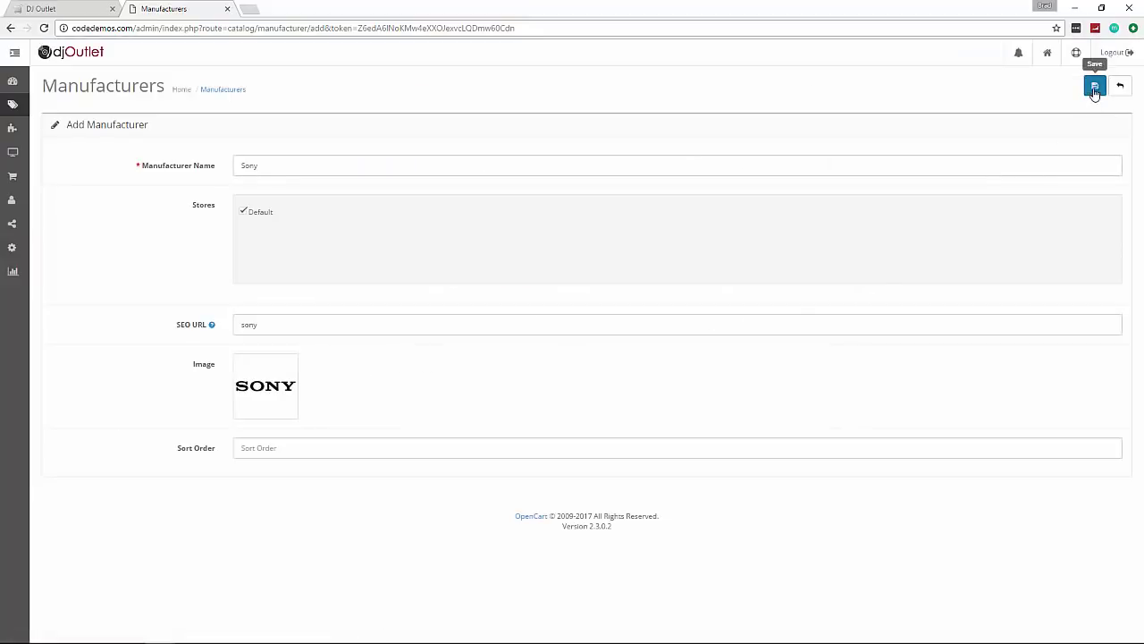
{"action": "left_click", "coordinate": [1096, 86]}
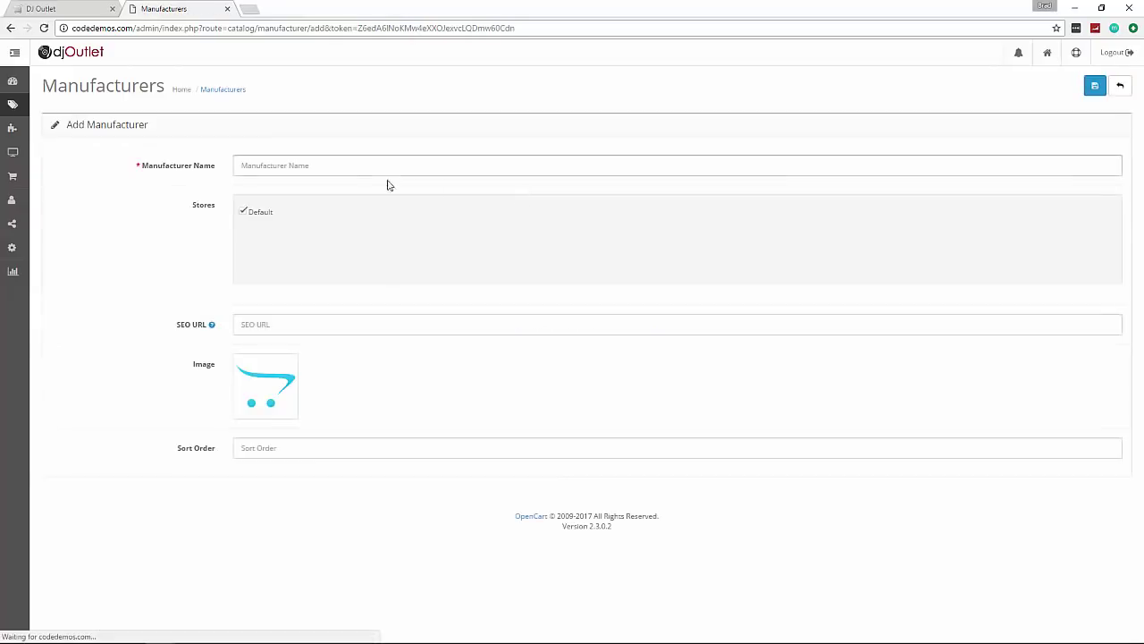
Step: Create manufacturer Berhinger with SEO URL berhinger and the Behringer logo, then save
{"action": "left_click", "coordinate": [310, 166]}
{"action": "type", "text": "Berhinger"}
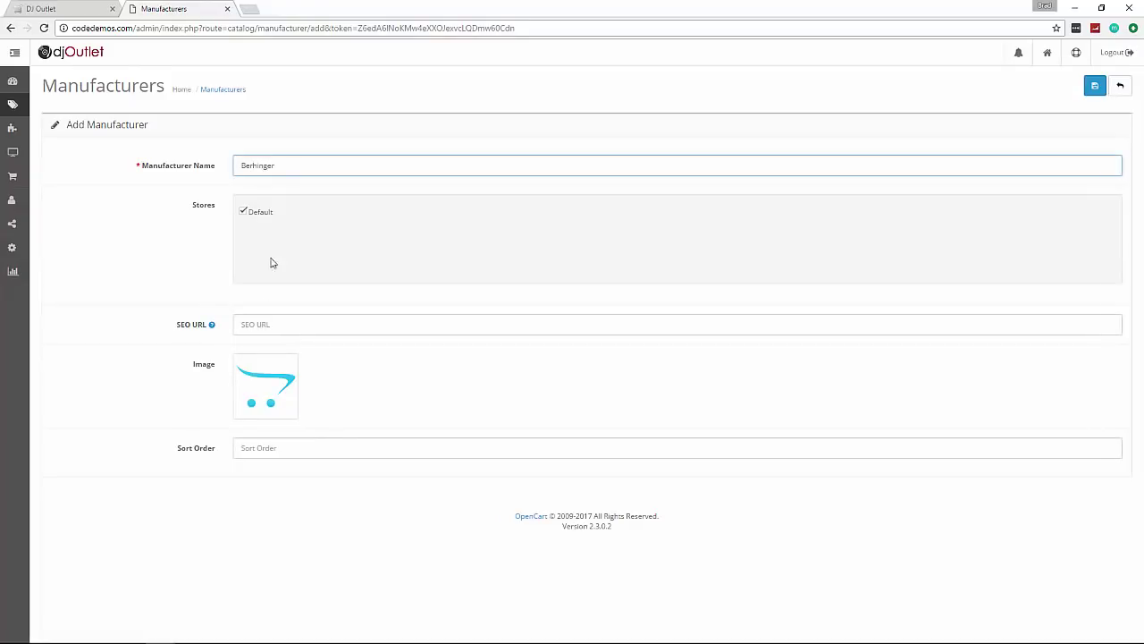
{"action": "left_click", "coordinate": [276, 325]}
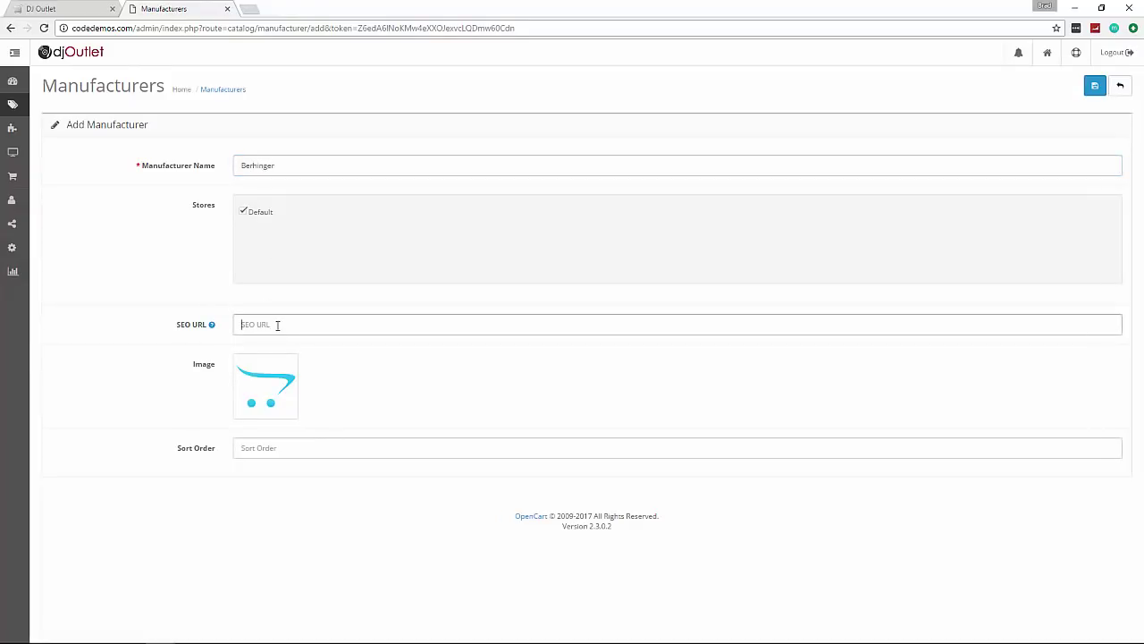
{"action": "type", "text": "berhinger"}
{"action": "left_click", "coordinate": [279, 388]}
{"action": "left_click", "coordinate": [329, 395]}
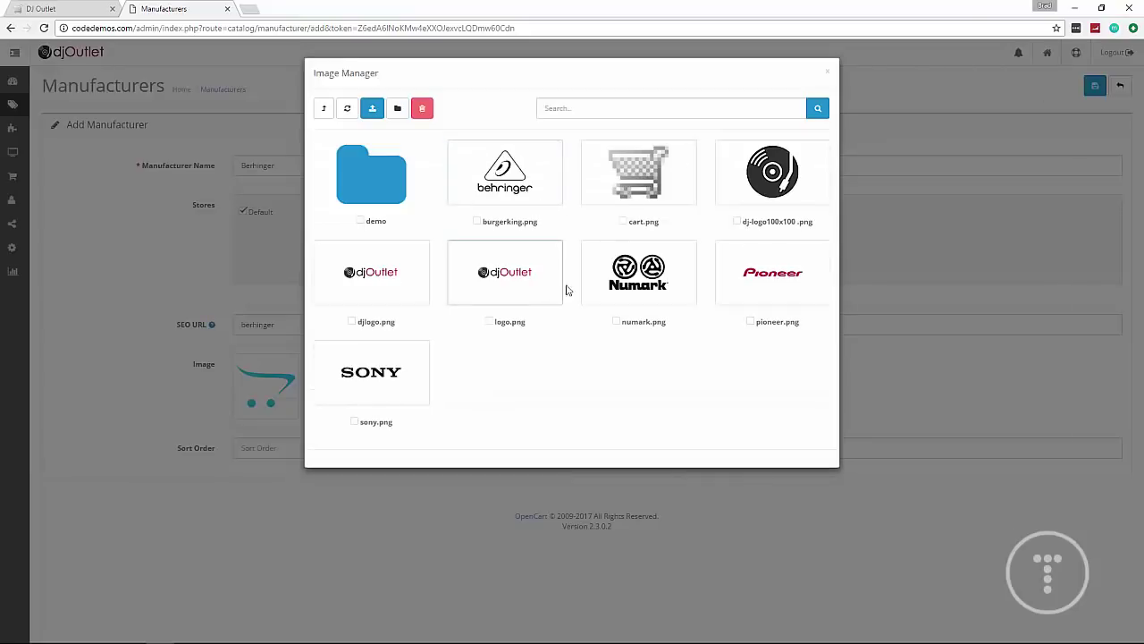
{"action": "left_click", "coordinate": [504, 175]}
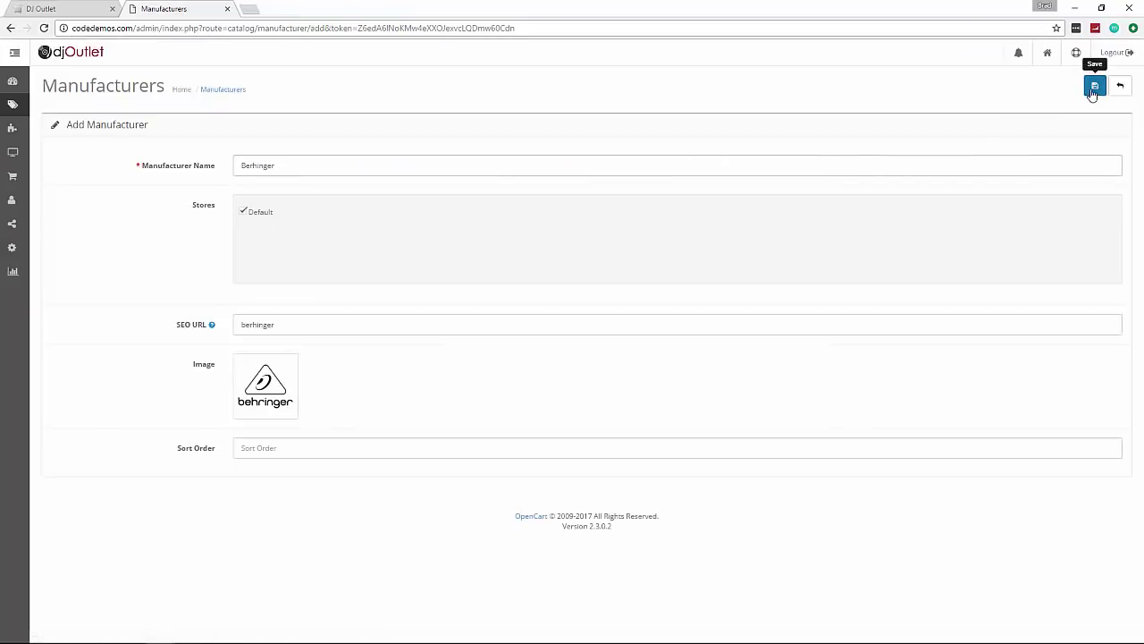
{"action": "left_click", "coordinate": [1093, 87]}
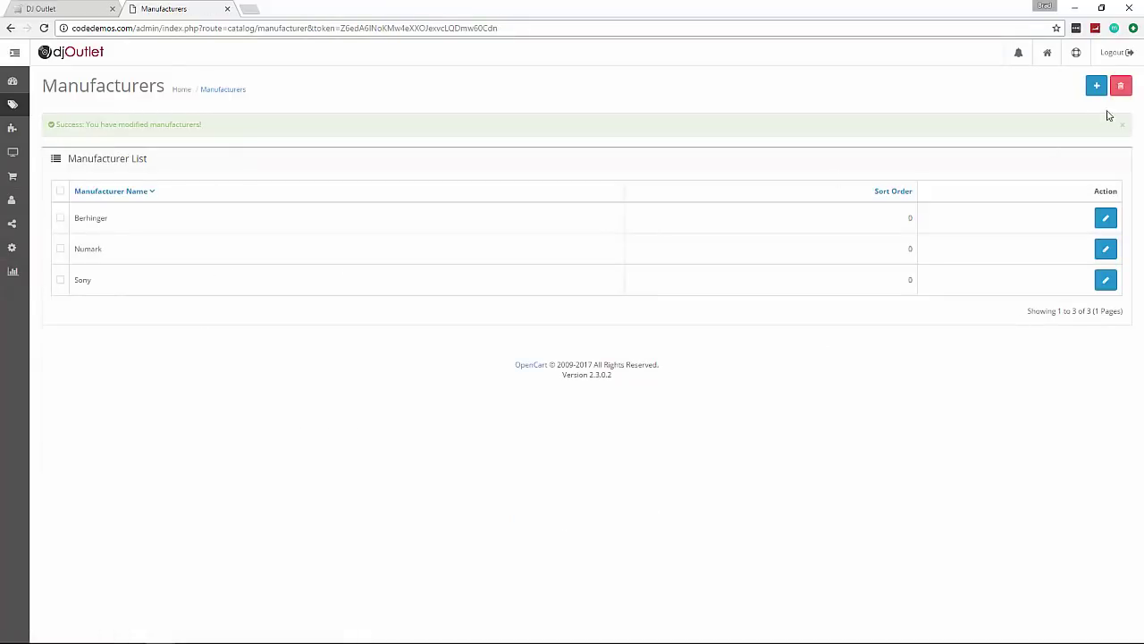
Step: Add manufacturer Pioneer with SEO URL pioneer and the pioneer.png logo, then save
{"action": "left_click", "coordinate": [1099, 96]}
{"action": "left_click", "coordinate": [279, 163]}
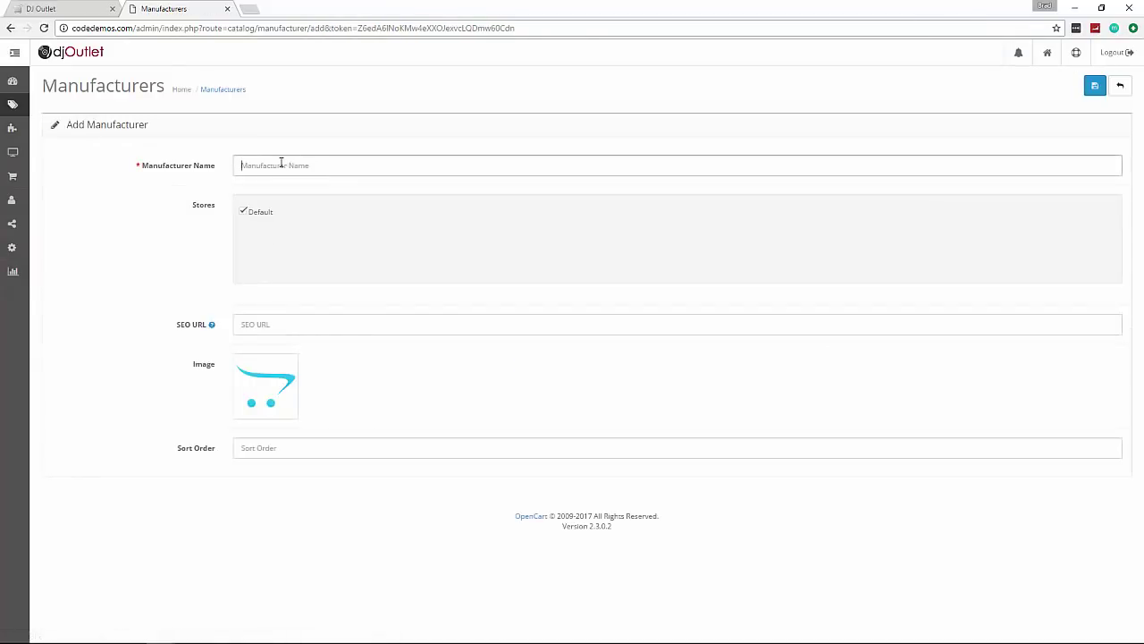
{"action": "type", "text": "Pioneer"}
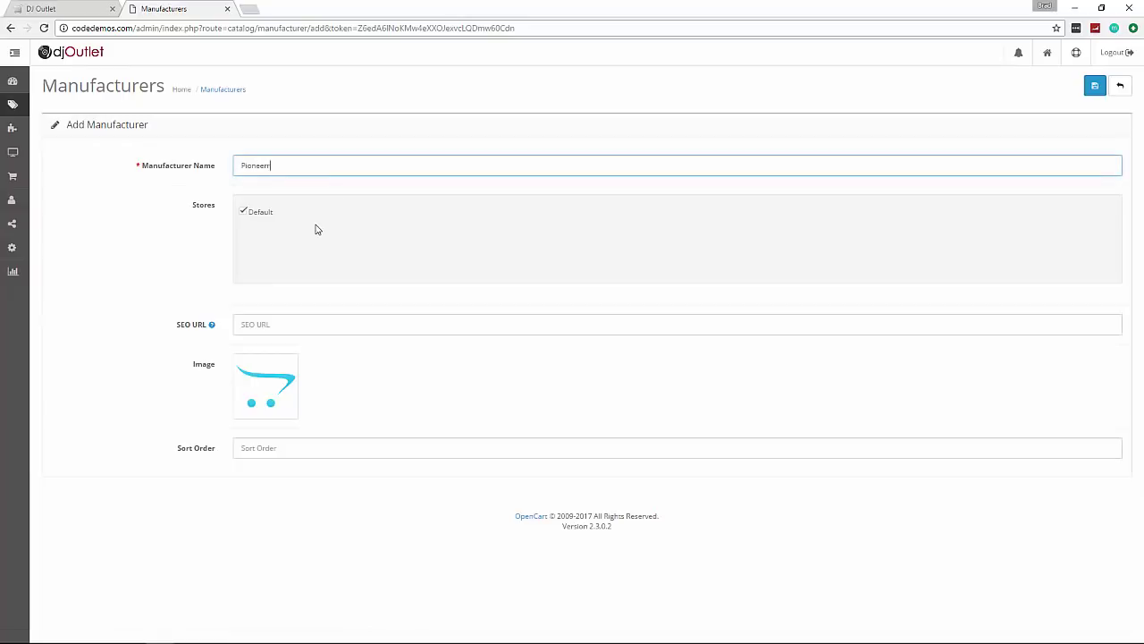
{"action": "left_click", "coordinate": [270, 327]}
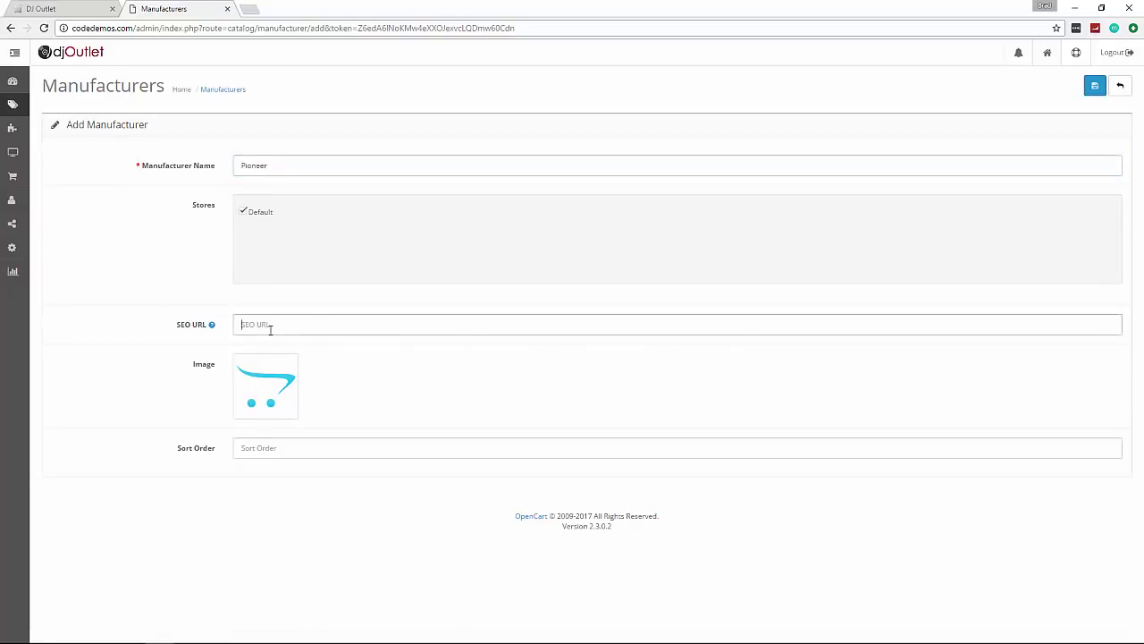
{"action": "type", "text": "pioneer"}
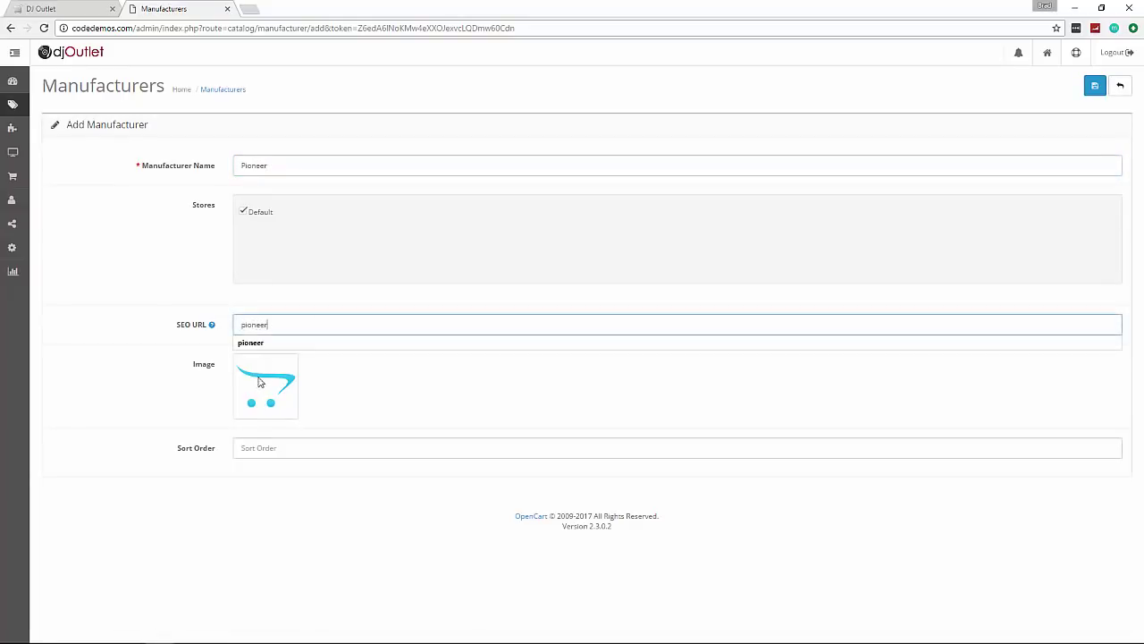
{"action": "left_click", "coordinate": [277, 393]}
{"action": "left_click", "coordinate": [327, 391]}
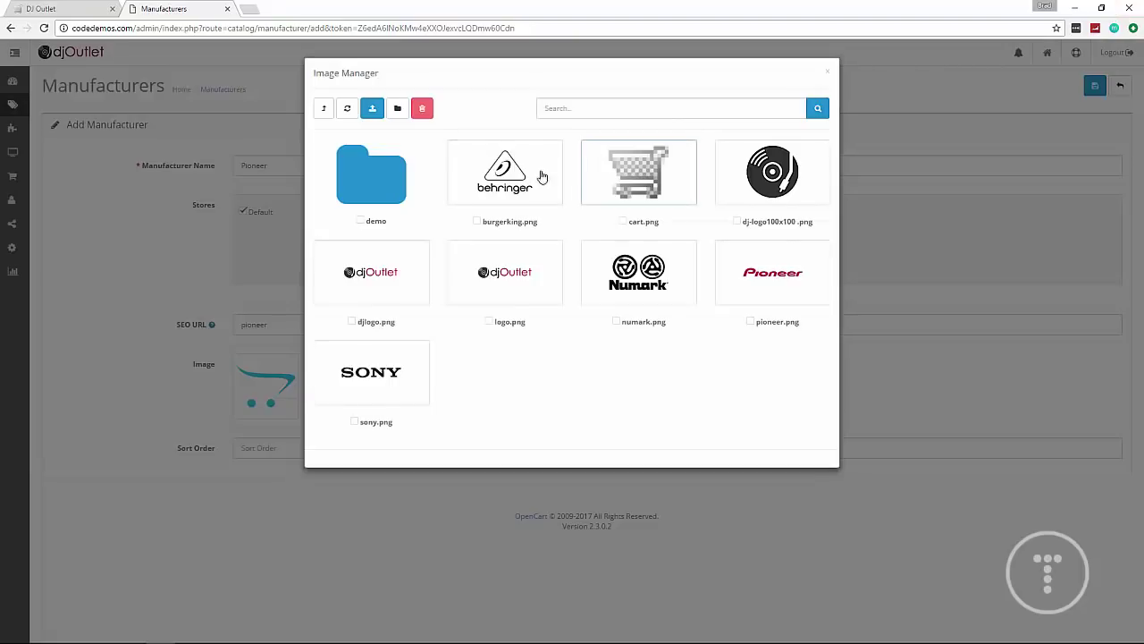
{"action": "left_click", "coordinate": [795, 284]}
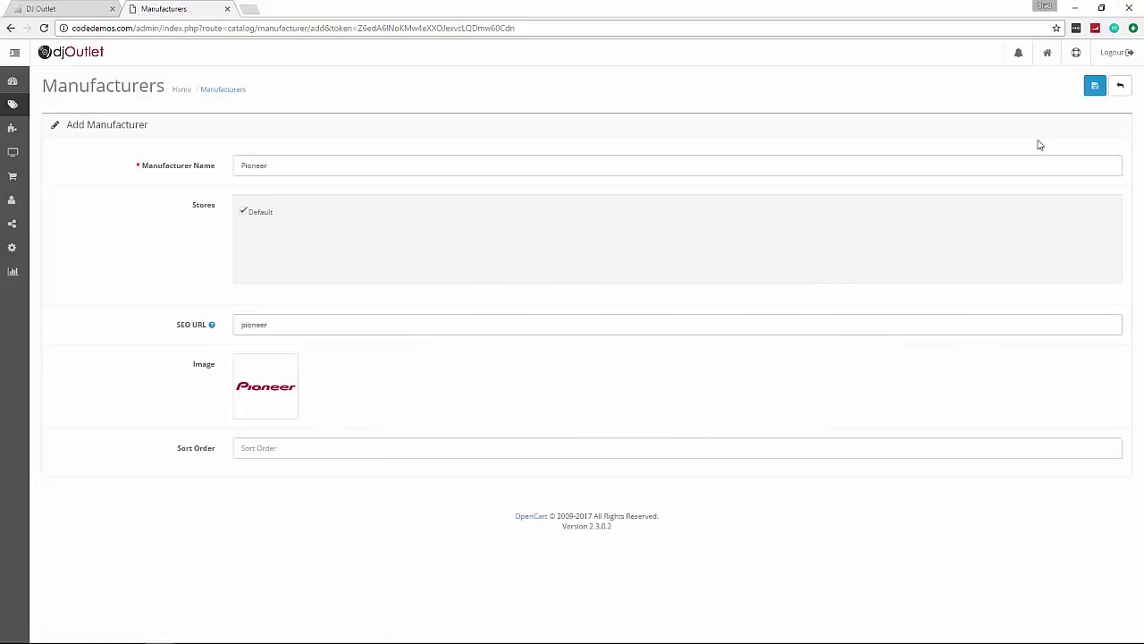
{"action": "left_click", "coordinate": [1095, 88]}
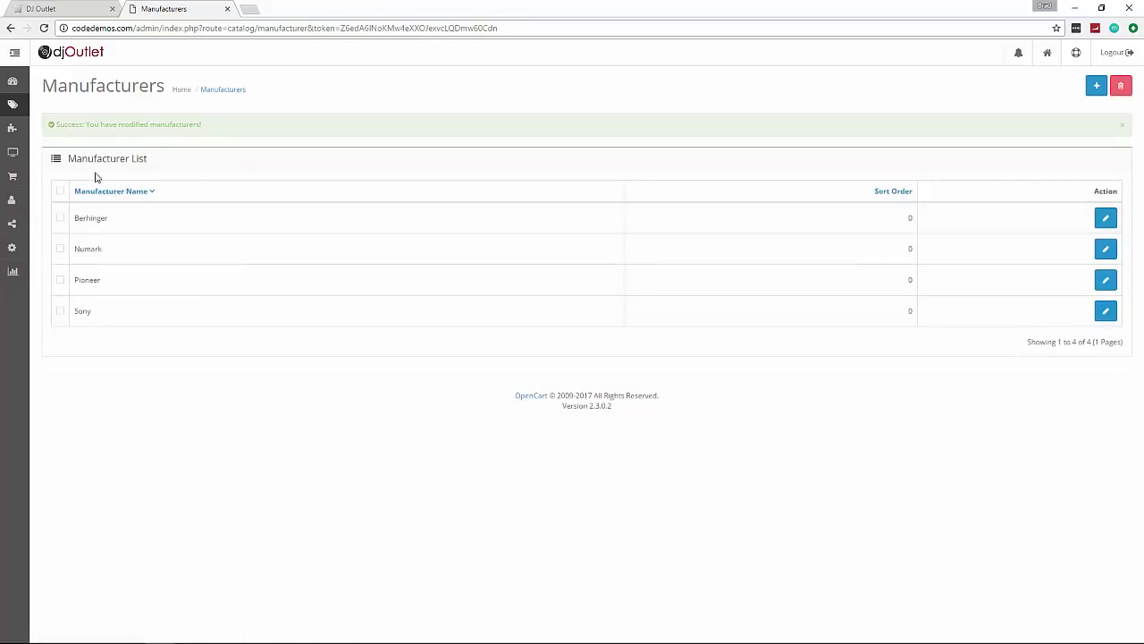
Step: From Catalog > Categories, start a new category and name it DJ Controllers
{"action": "mouse_move", "coordinate": [16, 108]}
{"action": "left_click", "coordinate": [73, 106]}
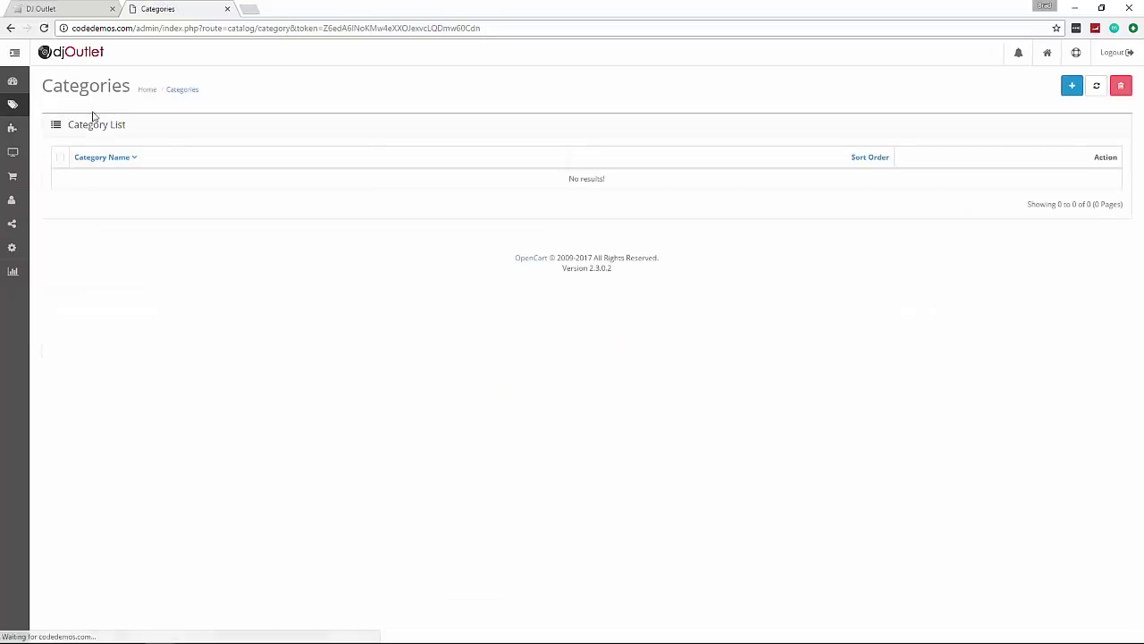
{"action": "left_click", "coordinate": [1068, 98]}
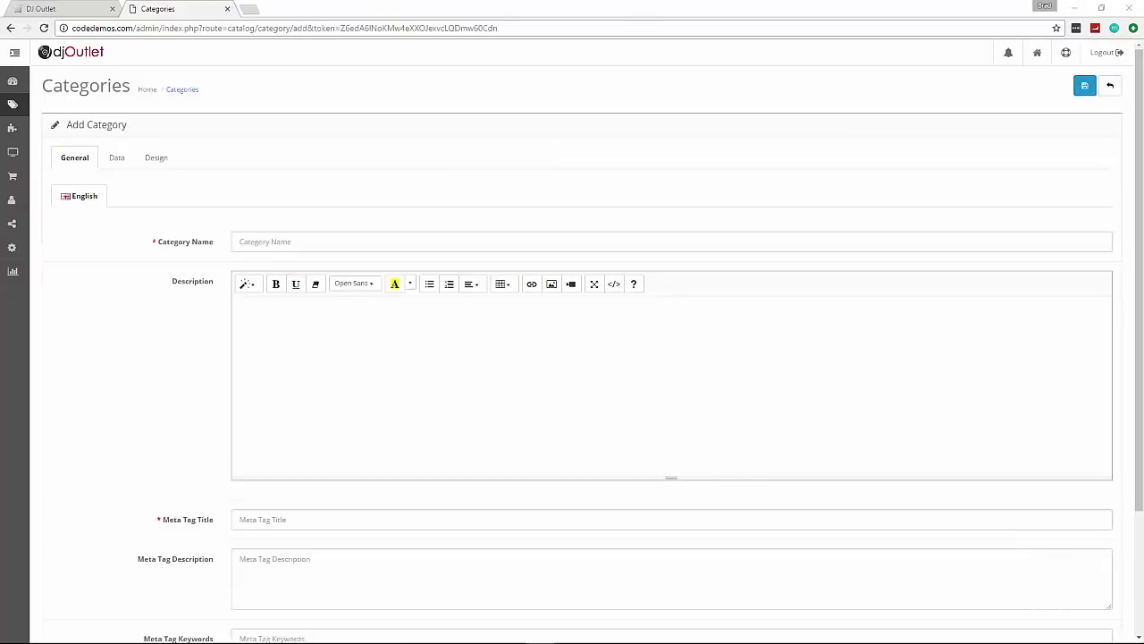
{"action": "left_click", "coordinate": [266, 245]}
{"action": "type", "text": "DJ Contr"}
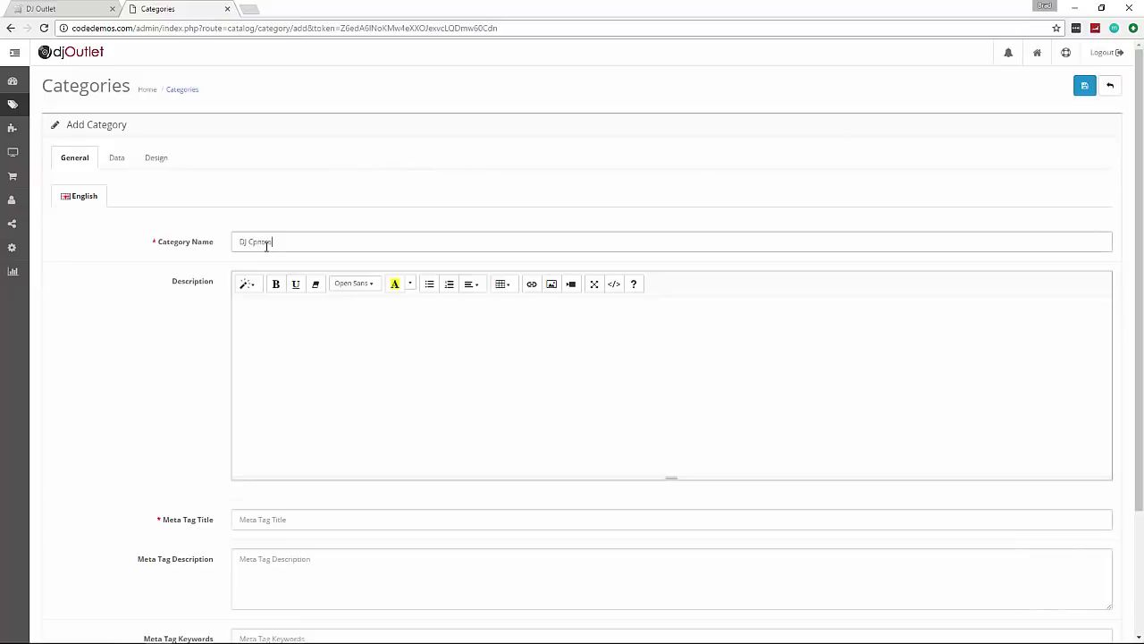
{"action": "type", "text": "ollers"}
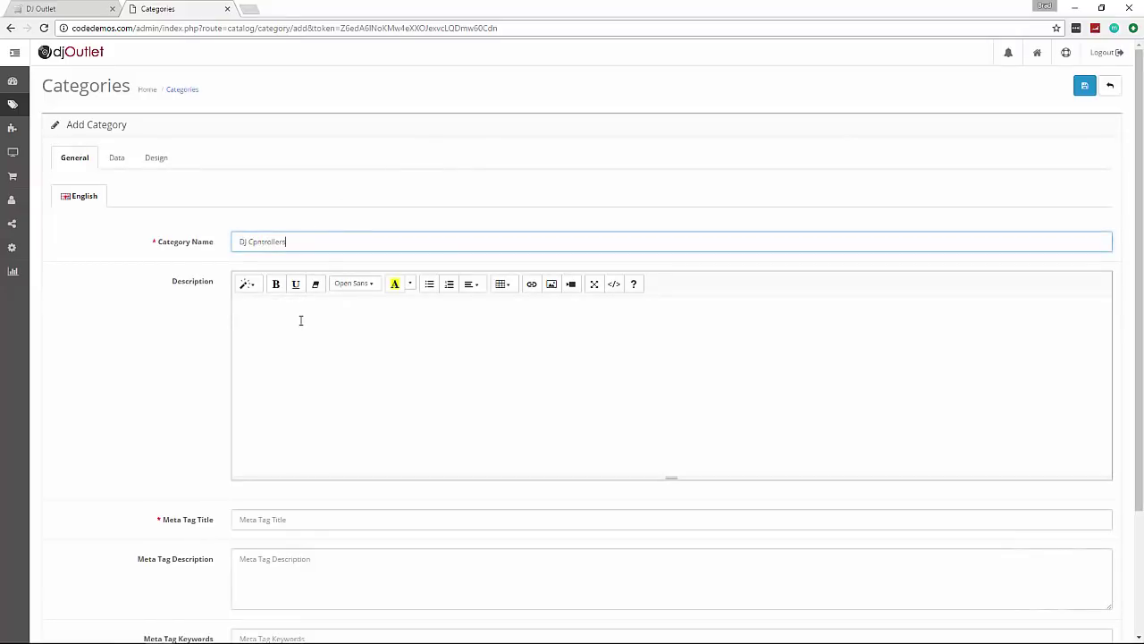
{"action": "left_click", "coordinate": [301, 319]}
{"action": "left_click", "coordinate": [258, 247]}
{"action": "key", "text": "Tab"}
Step: Search for lorem ipsum and generate five placeholder paragraphs on lipsum.com
{"action": "left_click", "coordinate": [250, 10]}
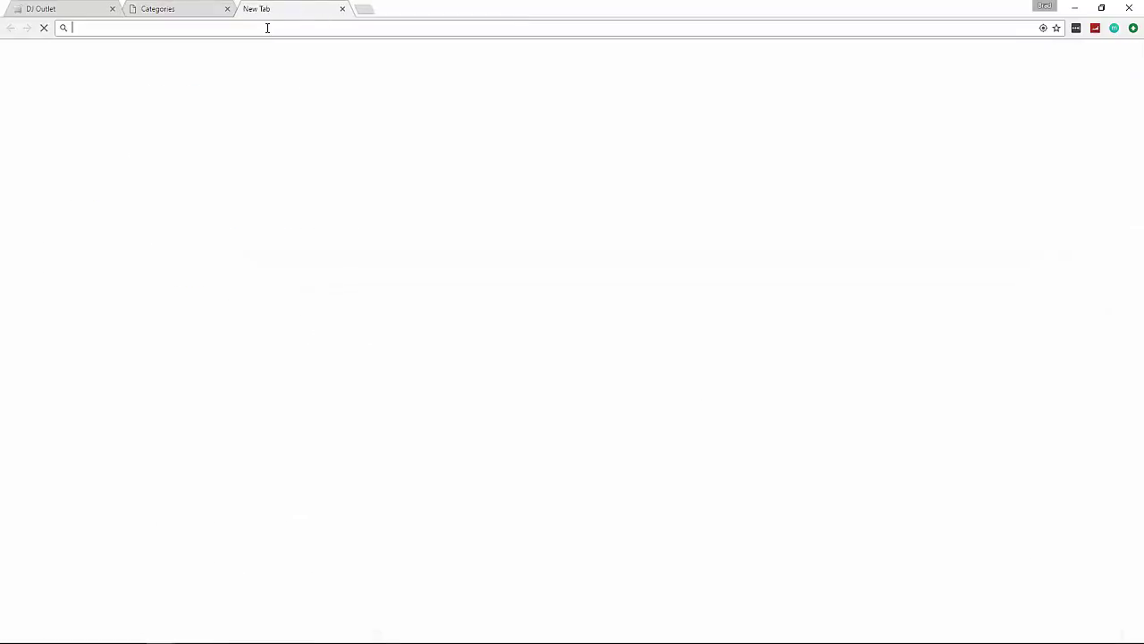
{"action": "type", "text": "lorem"}
{"action": "key", "text": "Return"}
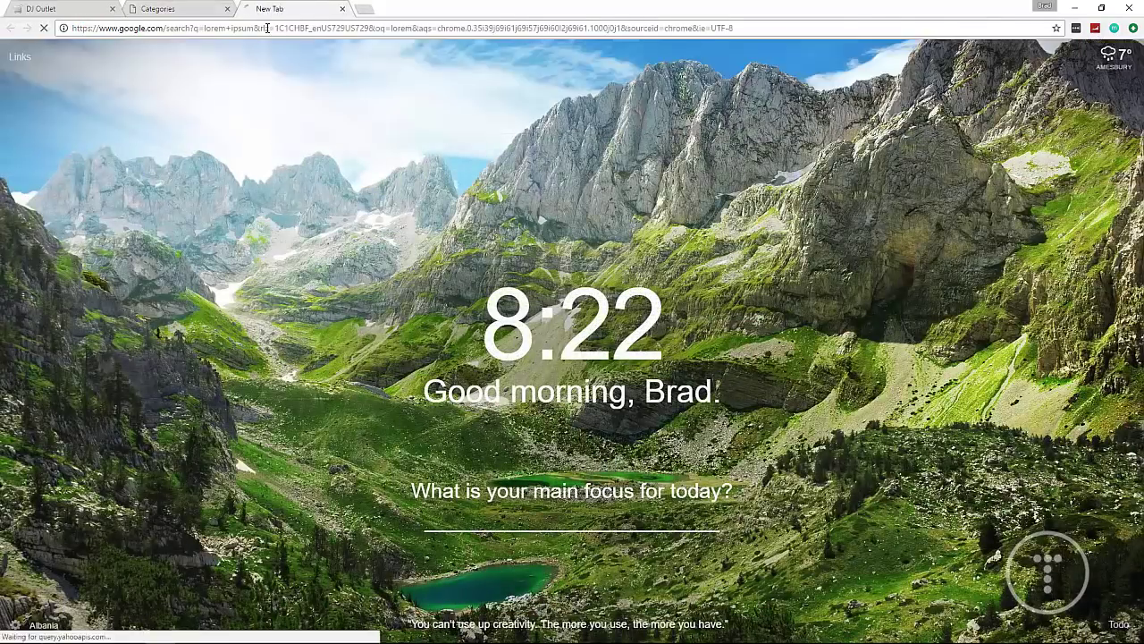
{"action": "left_click", "coordinate": [157, 150]}
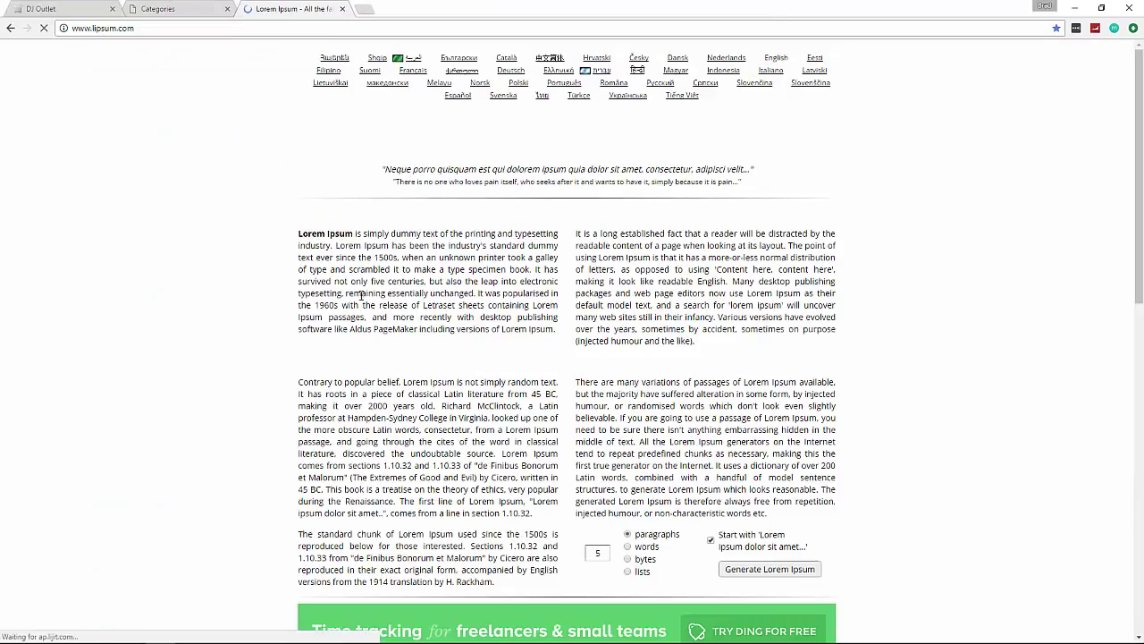
{"action": "scroll", "coordinate": [572, 358], "scroll_direction": "down", "scroll_amount": 5}
{"action": "left_click", "coordinate": [590, 388]}
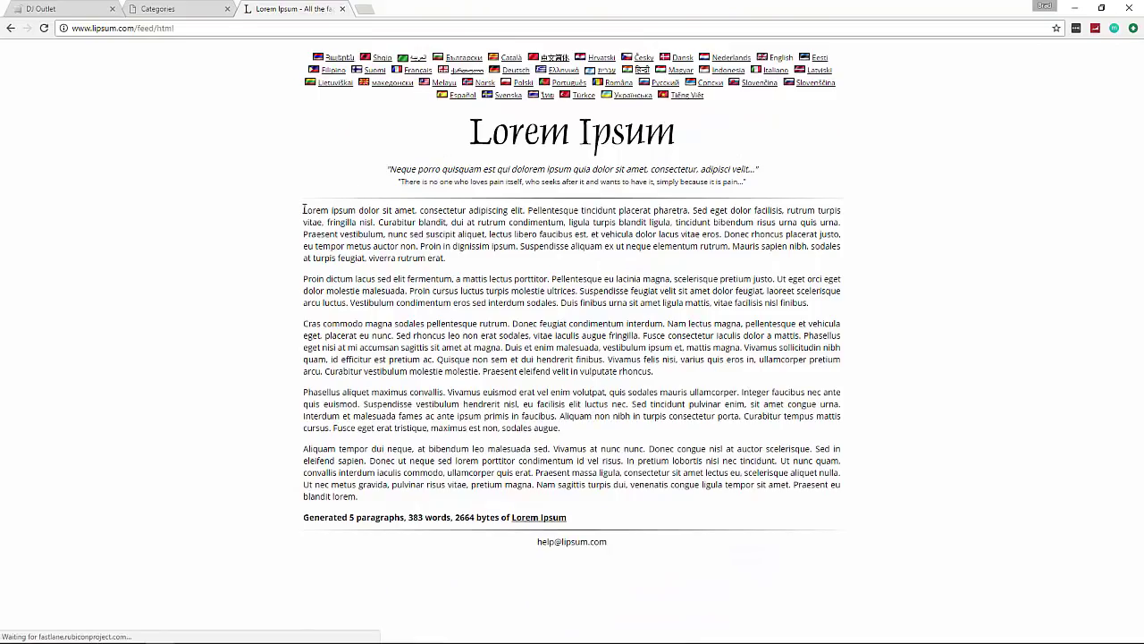
Step: Copy the first paragraph's opening sentences into the category Description
{"action": "left_click_drag", "start_coordinate": [303, 209], "coordinate": [368, 284]}
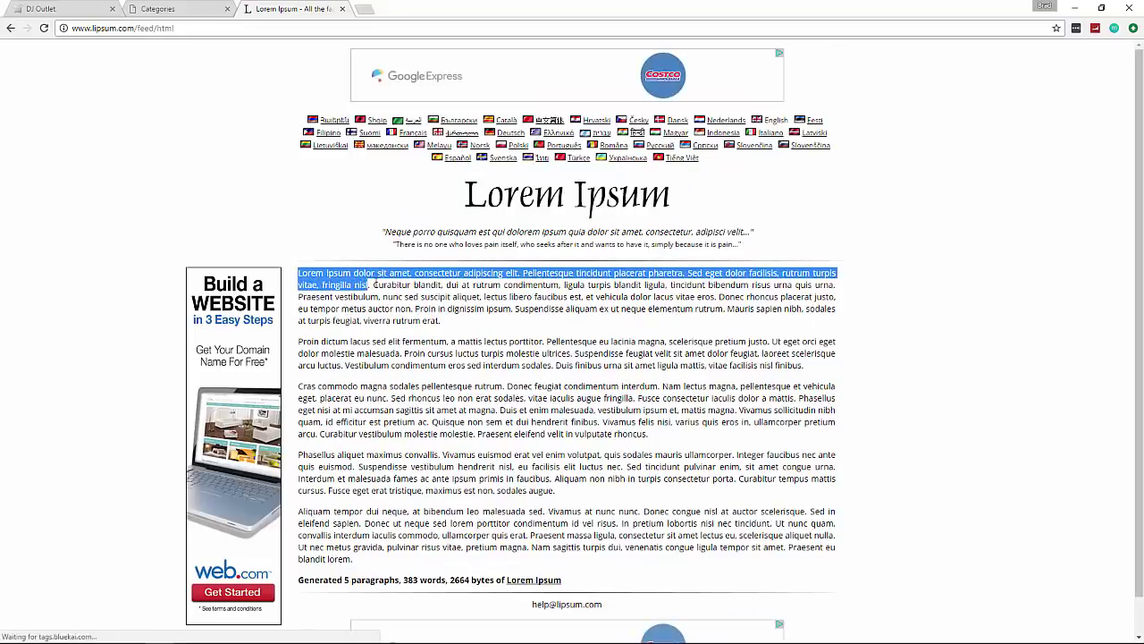
{"action": "right_click", "coordinate": [361, 279]}
{"action": "left_click", "coordinate": [384, 288]}
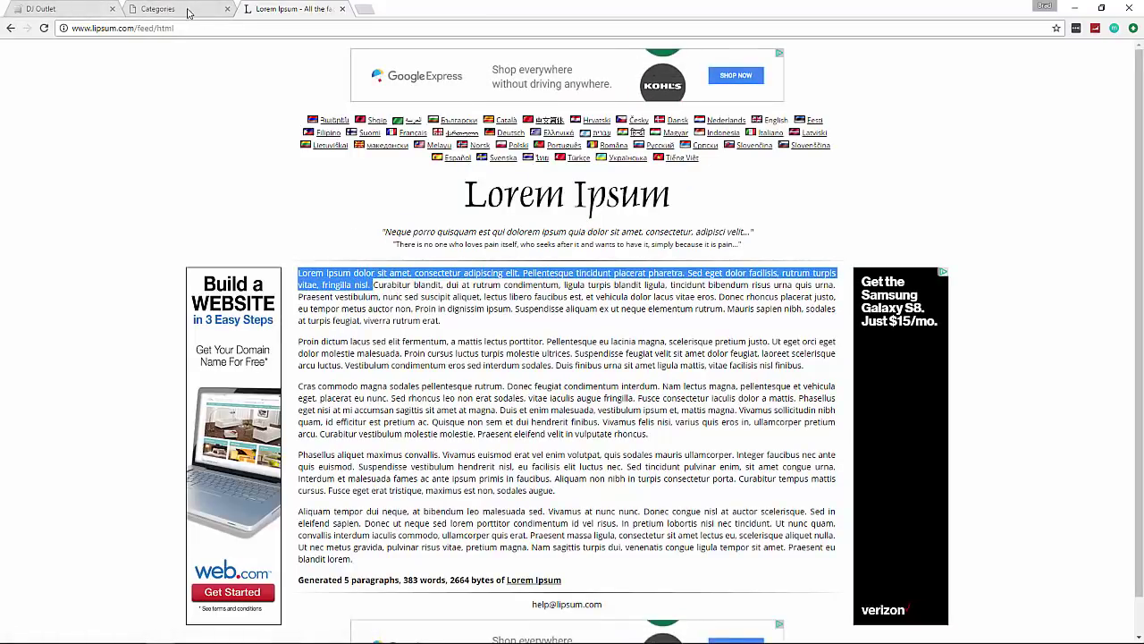
{"action": "left_click", "coordinate": [158, 9]}
{"action": "key", "text": "ctrl+v"}
{"action": "scroll", "coordinate": [358, 340], "scroll_direction": "down", "scroll_amount": 2}
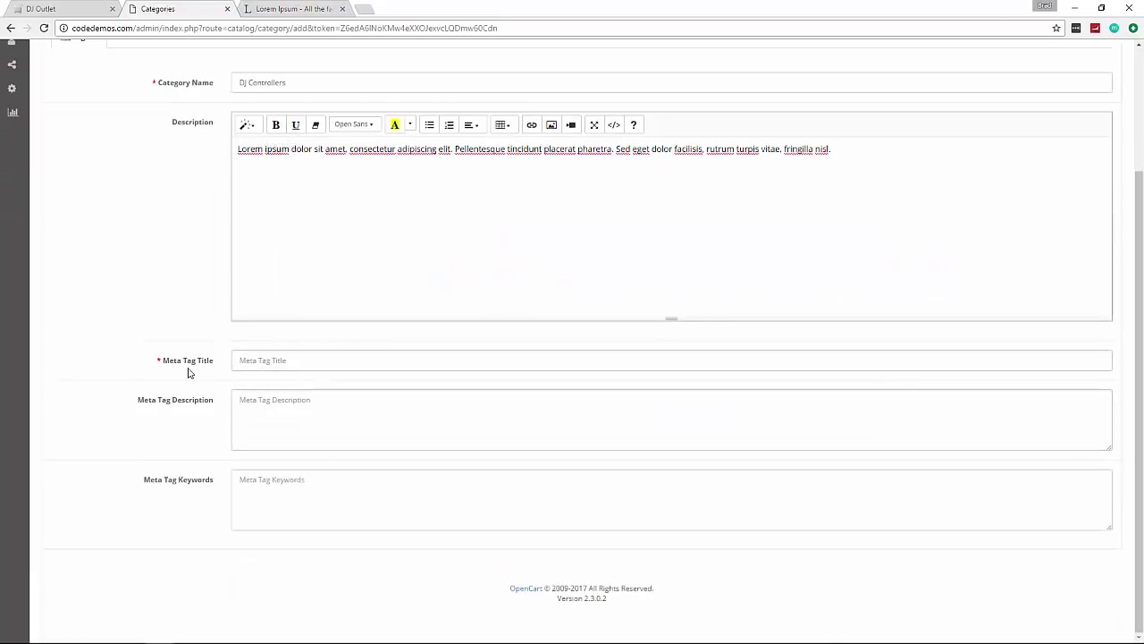
Step: Copy DJ Controllers into the Meta Tag Title field and switch to the Data settings
{"action": "left_click_drag", "start_coordinate": [299, 81], "coordinate": [197, 79]}
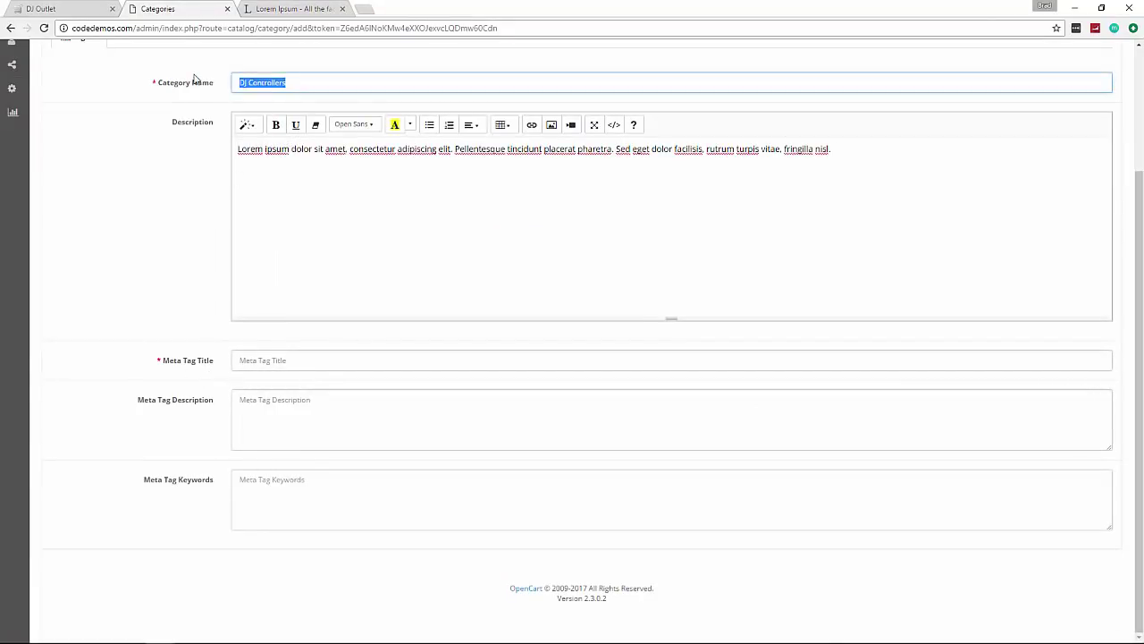
{"action": "key", "text": "ctrl+c"}
{"action": "left_click", "coordinate": [299, 363]}
{"action": "key", "text": "ctrl+v"}
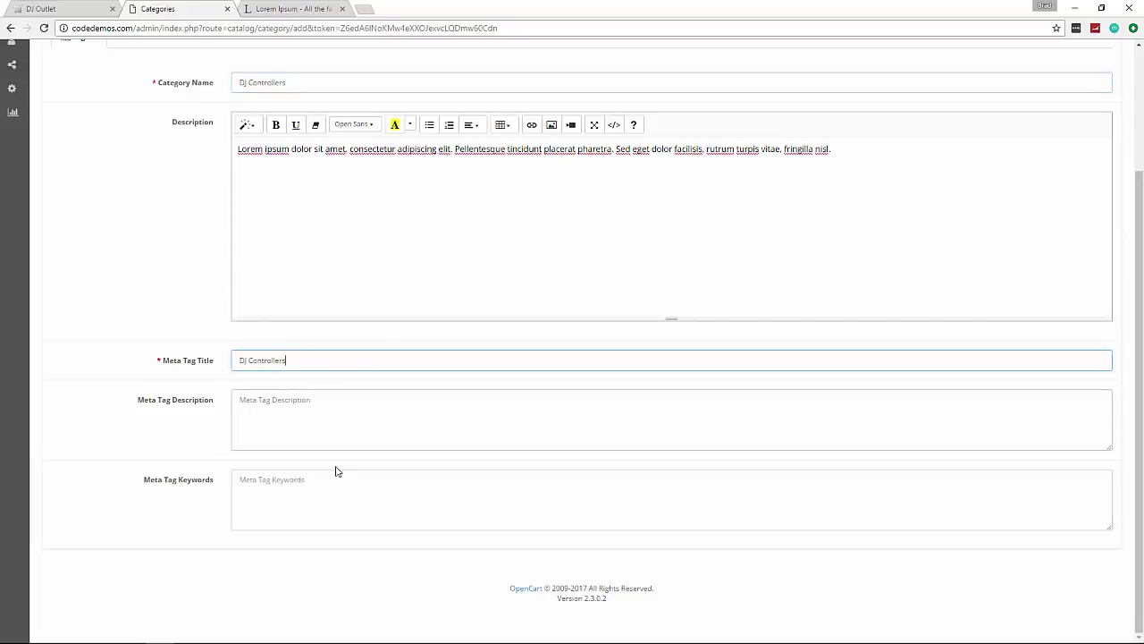
{"action": "scroll", "coordinate": [269, 492], "scroll_direction": "up", "scroll_amount": 3}
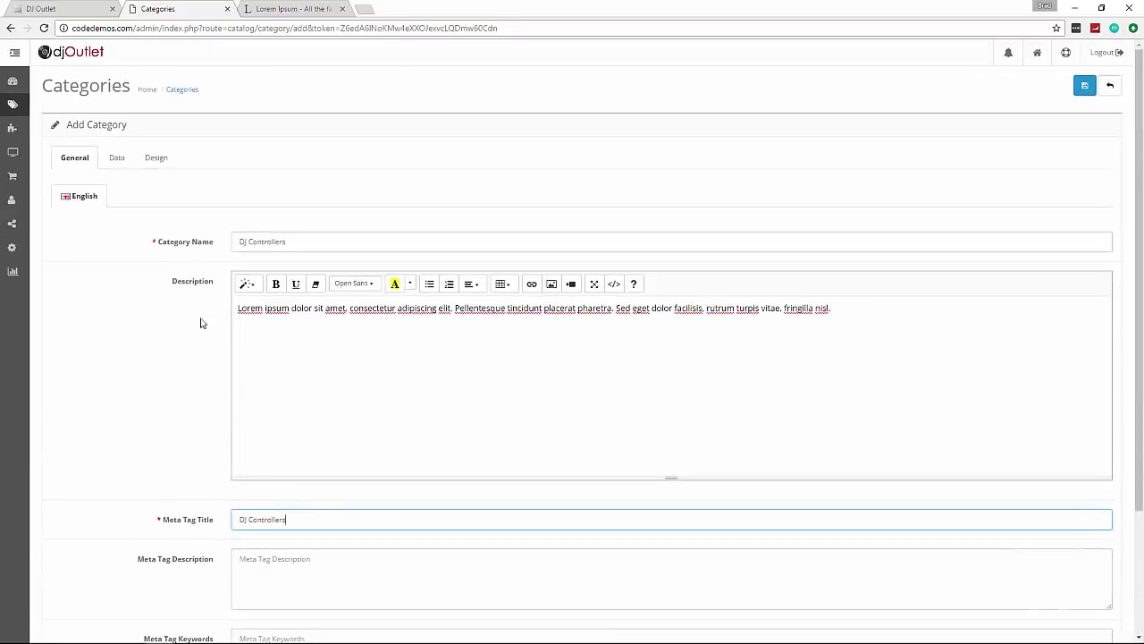
{"action": "left_click", "coordinate": [114, 161]}
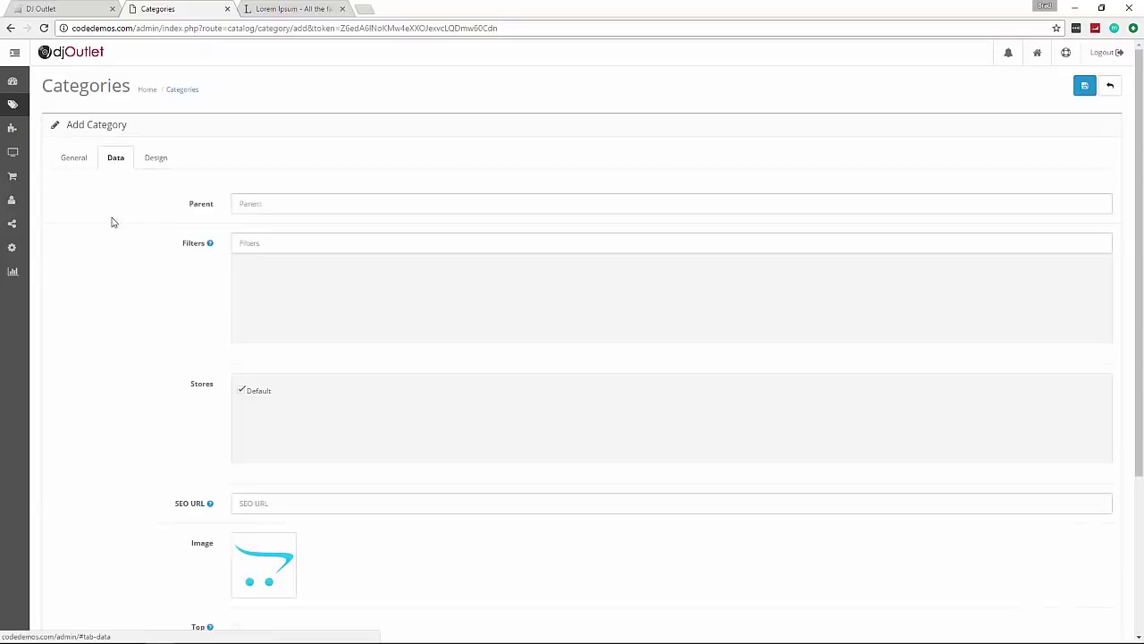
{"action": "scroll", "coordinate": [296, 201], "scroll_direction": "down", "scroll_amount": 3}
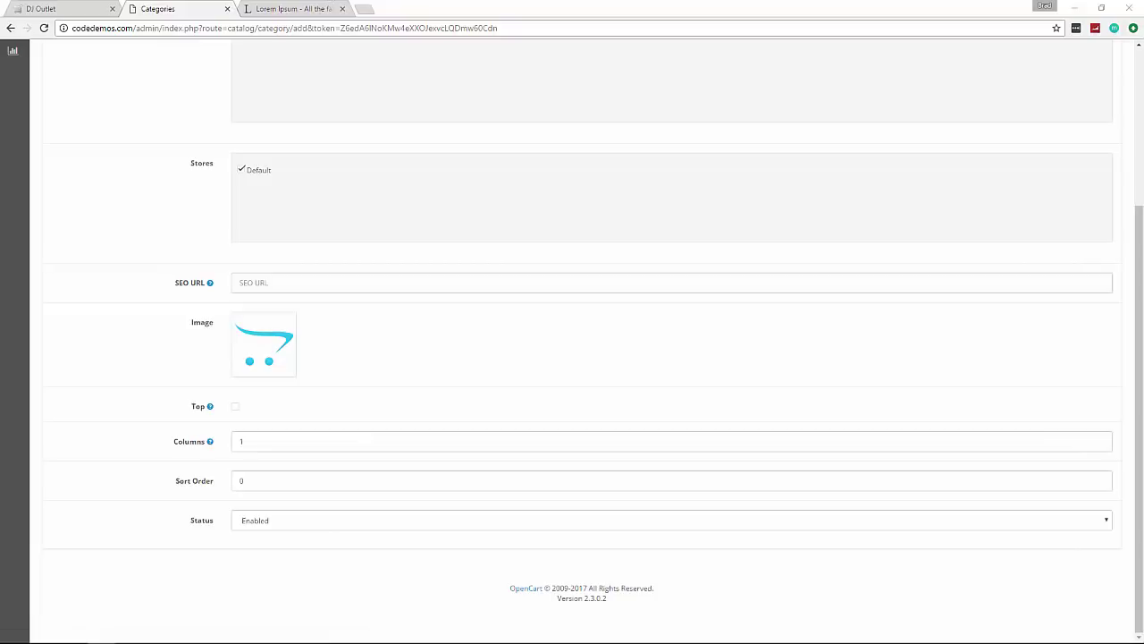
{"action": "left_click_drag", "start_coordinate": [630, 67], "coordinate": [505, 181]}
Step: Paste the products folder of seven photos into djoutlet_images, then return to the category form
{"action": "right_click", "coordinate": [512, 394]}
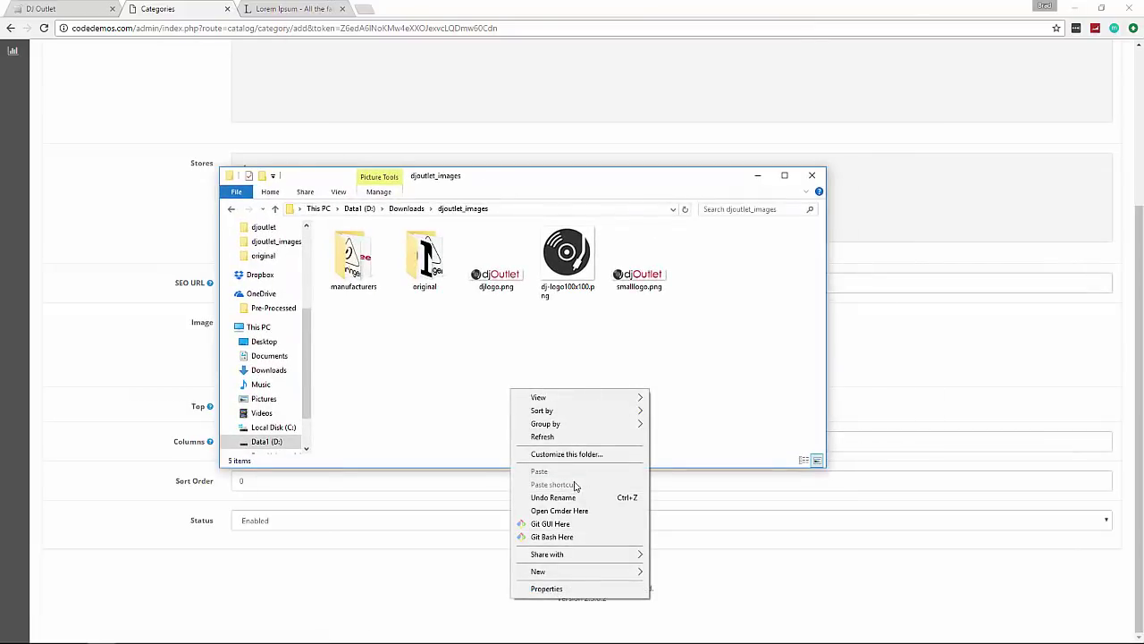
{"action": "left_click", "coordinate": [557, 184]}
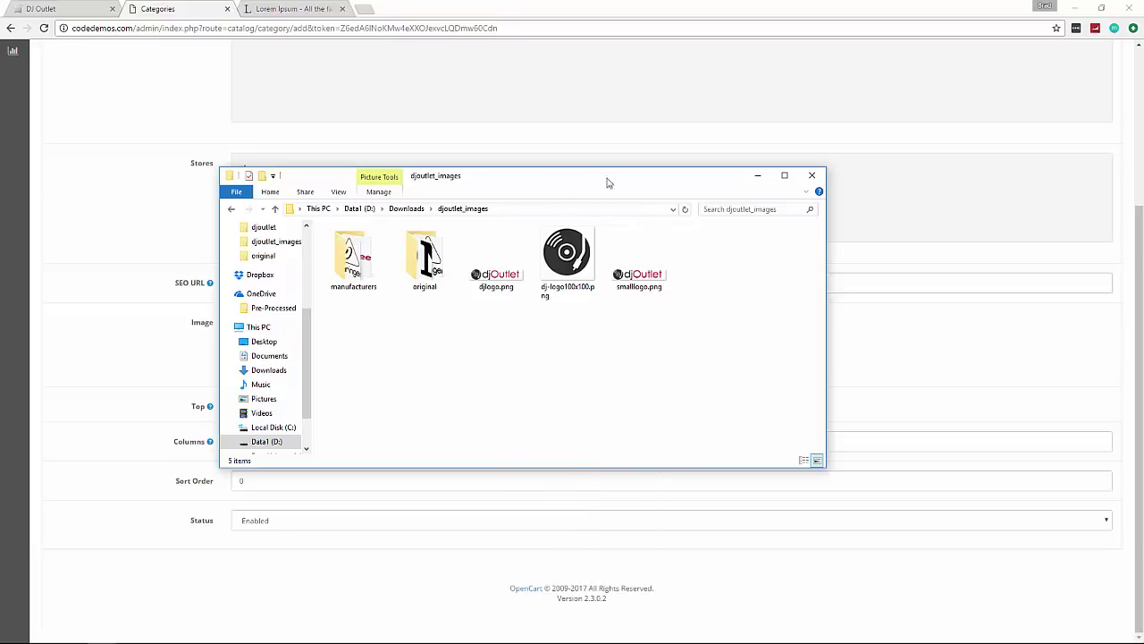
{"action": "left_click", "coordinate": [1004, 210]}
{"action": "right_click", "coordinate": [665, 349]}
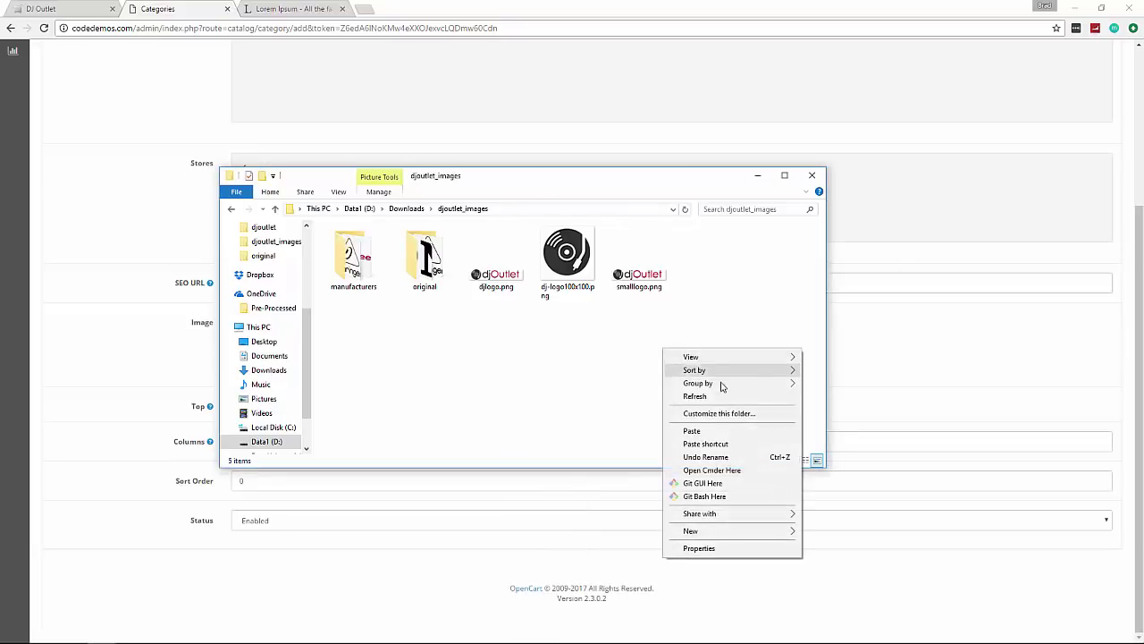
{"action": "left_click", "coordinate": [717, 433]}
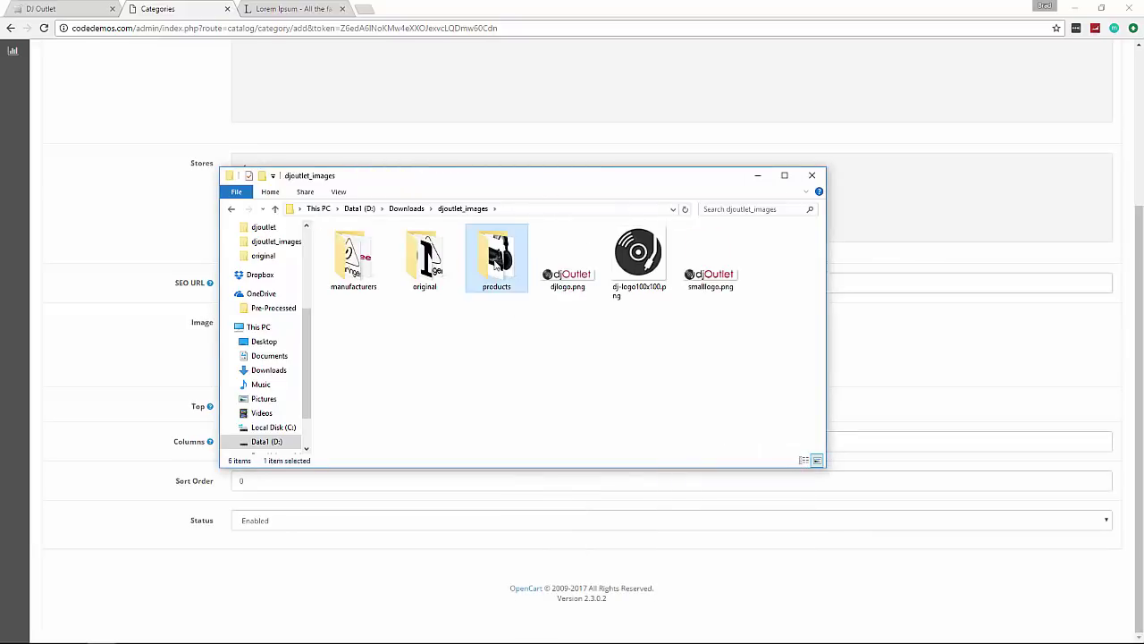
{"action": "double_click", "coordinate": [496, 259]}
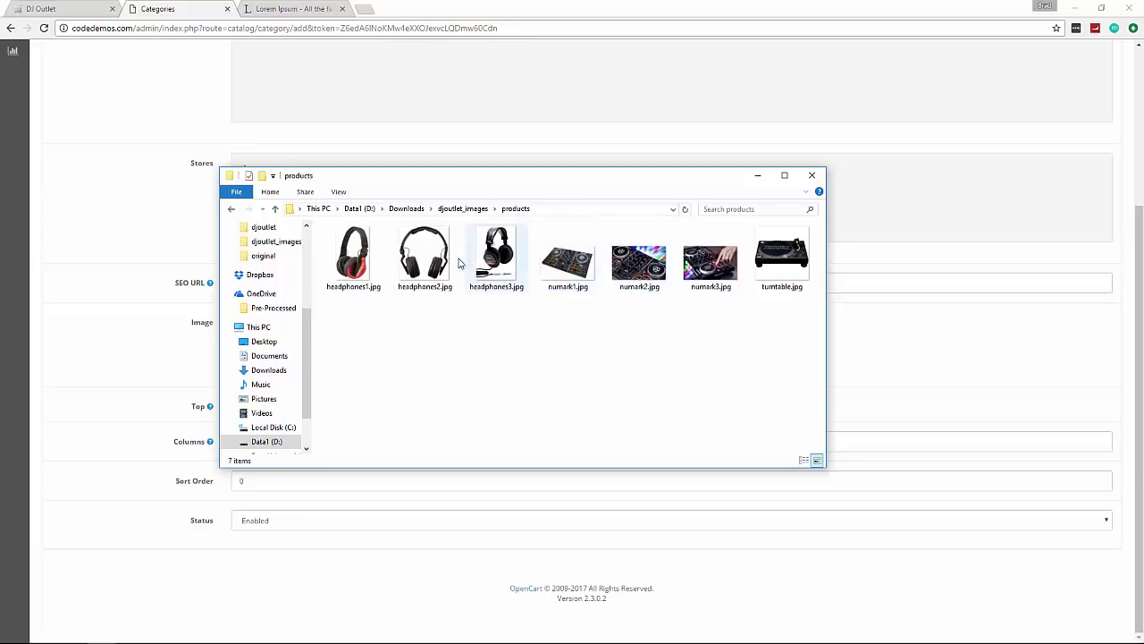
{"action": "left_click", "coordinate": [899, 335]}
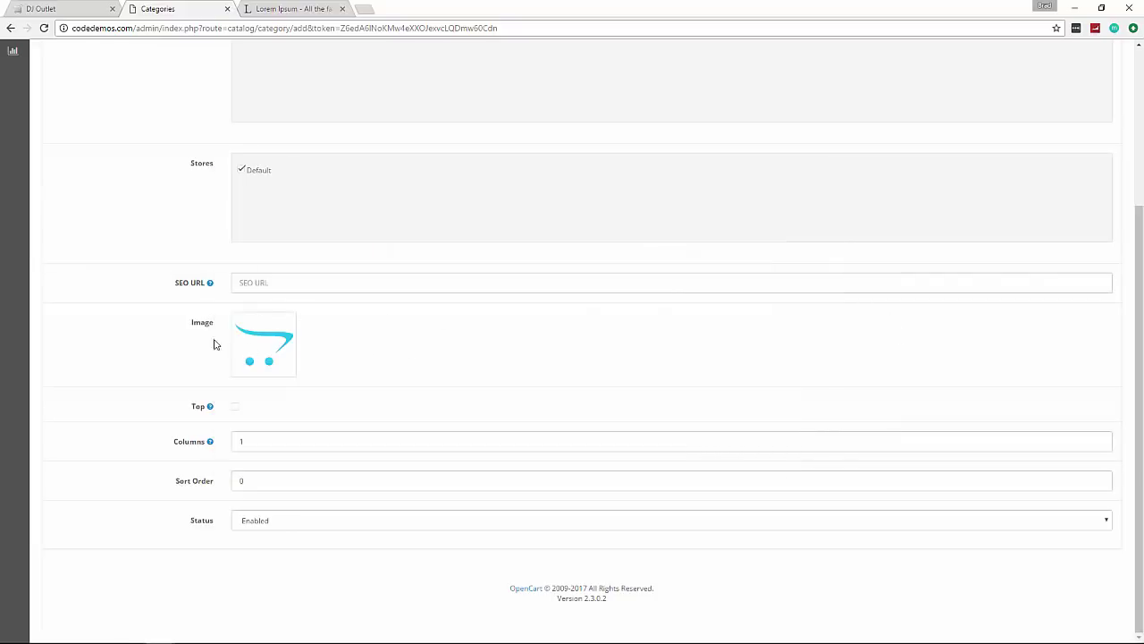
Step: Upload the seven product photos from the products folder and set numark3.jpg as the category image
{"action": "left_click", "coordinate": [271, 347]}
{"action": "left_click", "coordinate": [318, 345]}
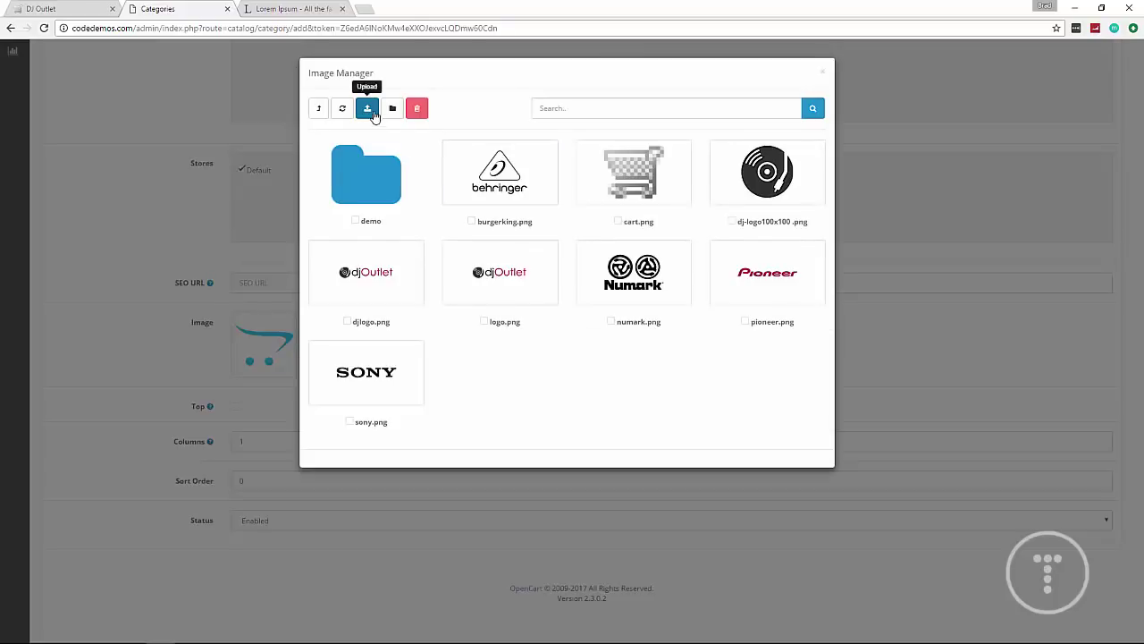
{"action": "left_click", "coordinate": [371, 111]}
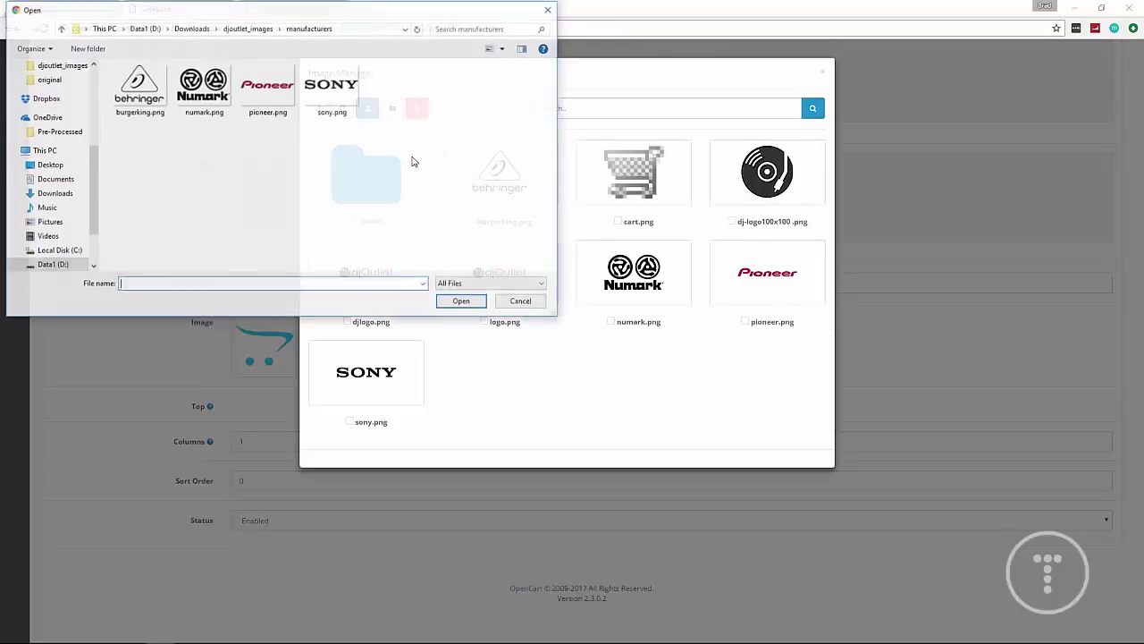
{"action": "left_click", "coordinate": [252, 32]}
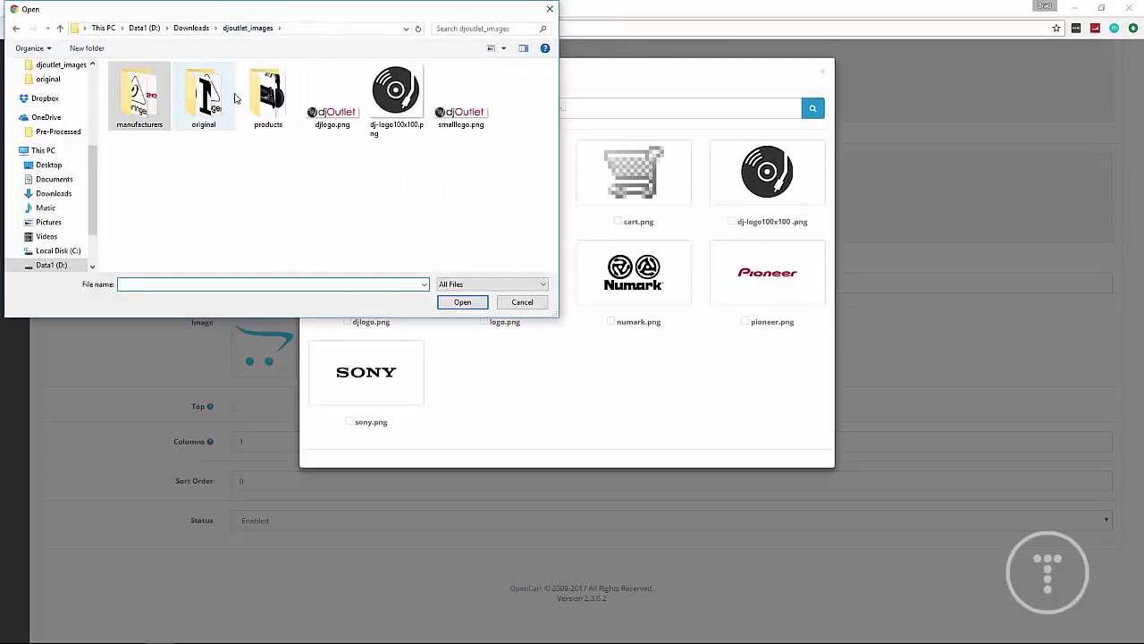
{"action": "double_click", "coordinate": [265, 96]}
{"action": "left_click", "coordinate": [143, 103]}
{"action": "left_click", "coordinate": [524, 107], "text": "shift"}
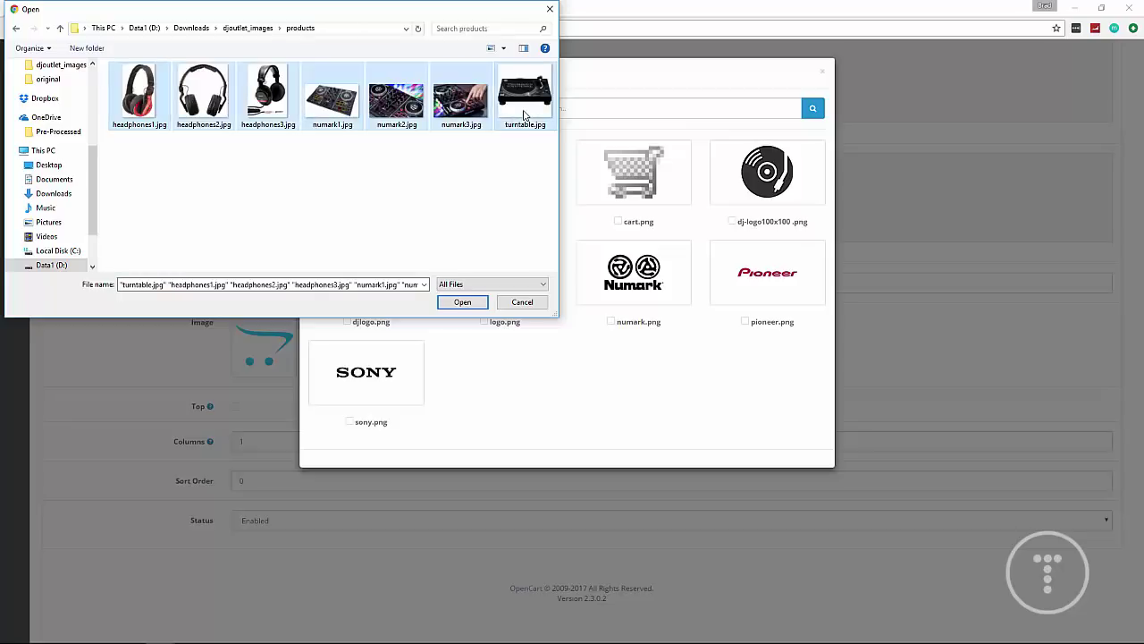
{"action": "right_click", "coordinate": [525, 115]}
{"action": "left_click", "coordinate": [362, 182]}
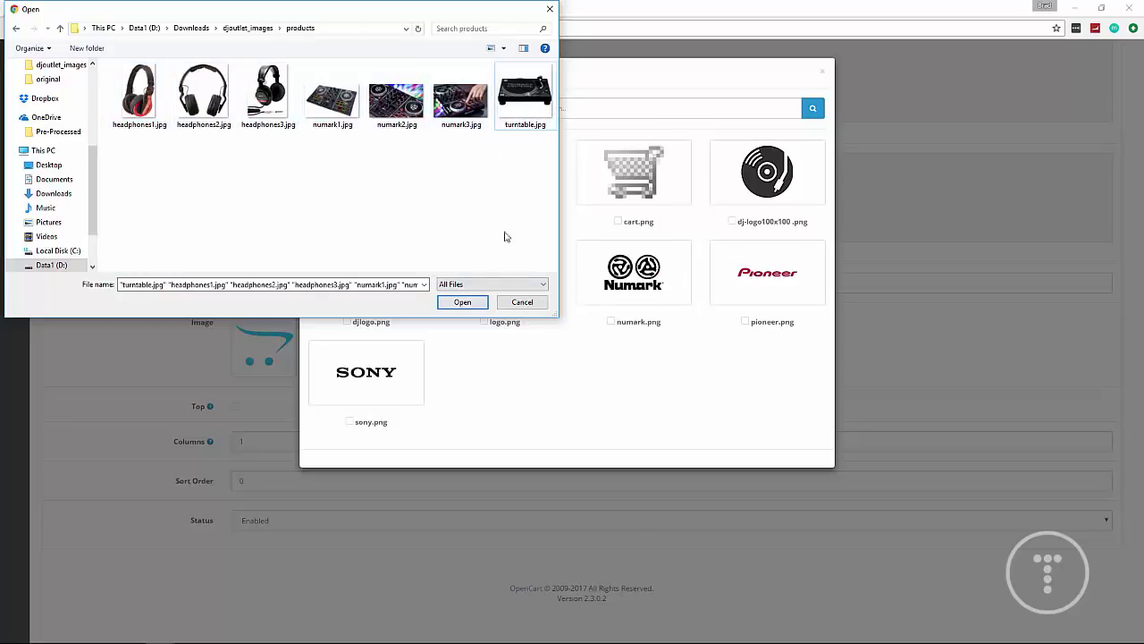
{"action": "left_click", "coordinate": [161, 99]}
{"action": "left_click", "coordinate": [526, 109], "text": "shift"}
{"action": "left_click", "coordinate": [463, 302]}
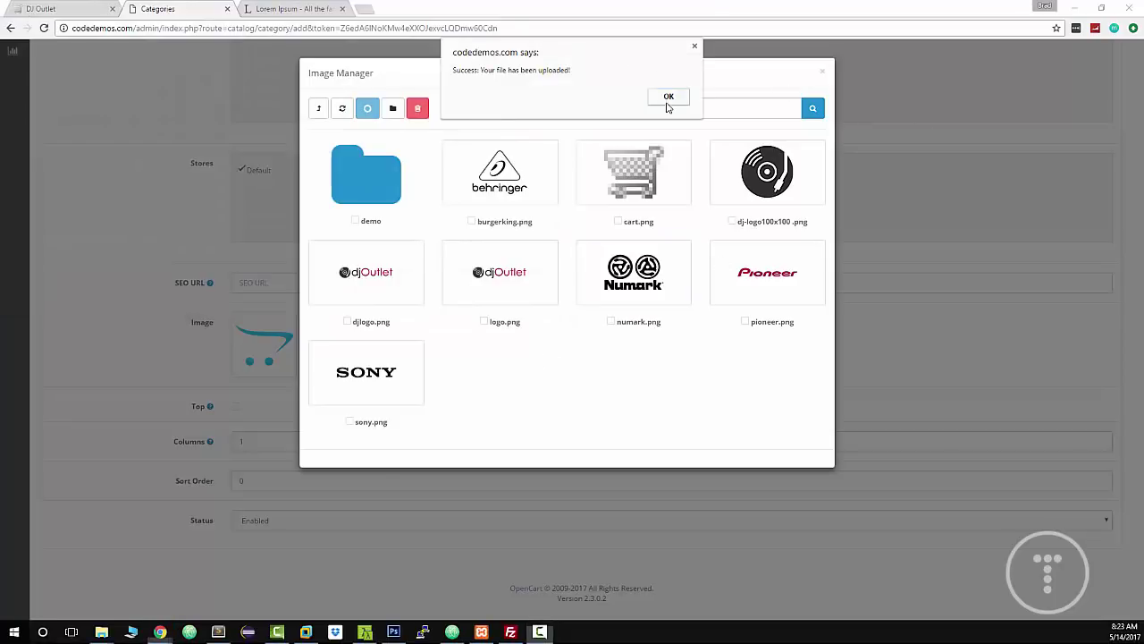
{"action": "left_click", "coordinate": [668, 99]}
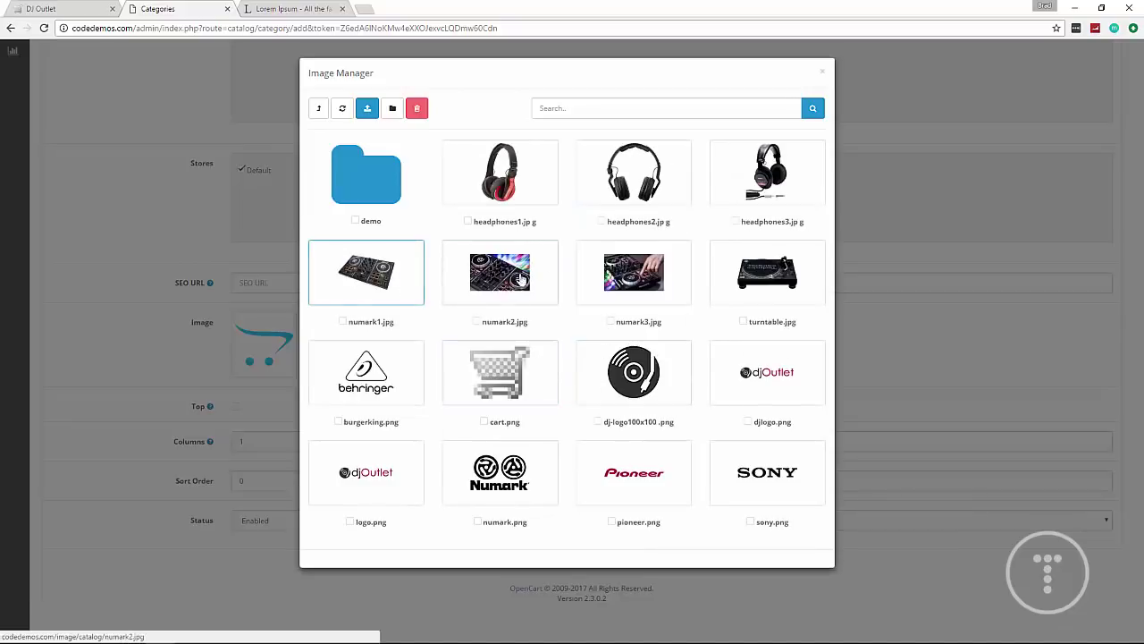
{"action": "left_click", "coordinate": [629, 274]}
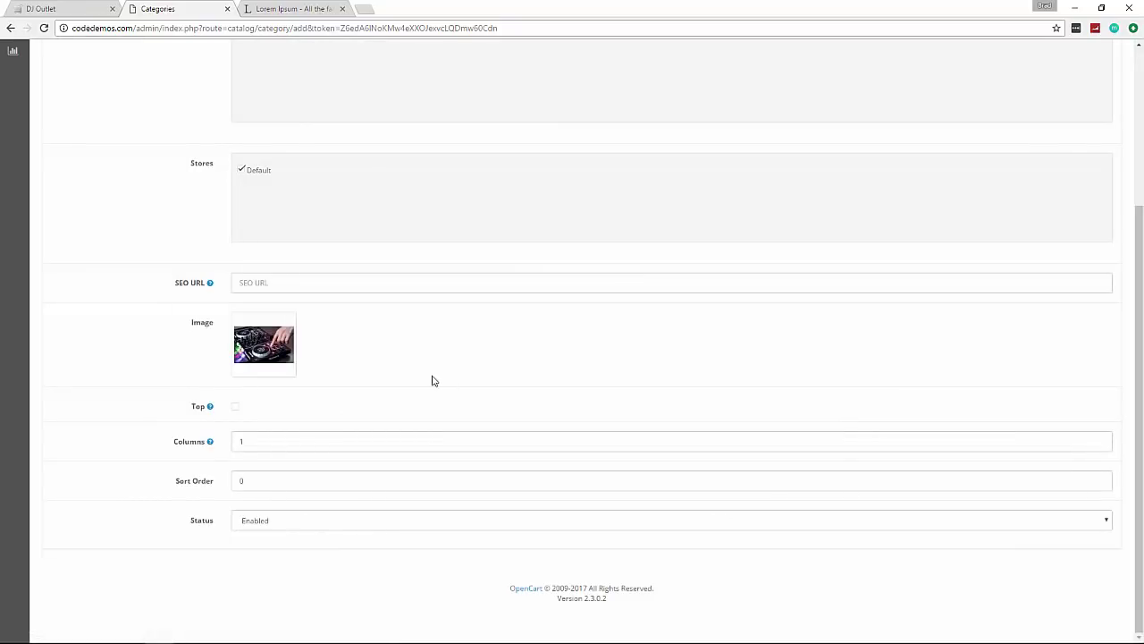
Step: Review the category's Design and General settings, then save DJ Controllers
{"action": "mouse_move", "coordinate": [214, 411]}
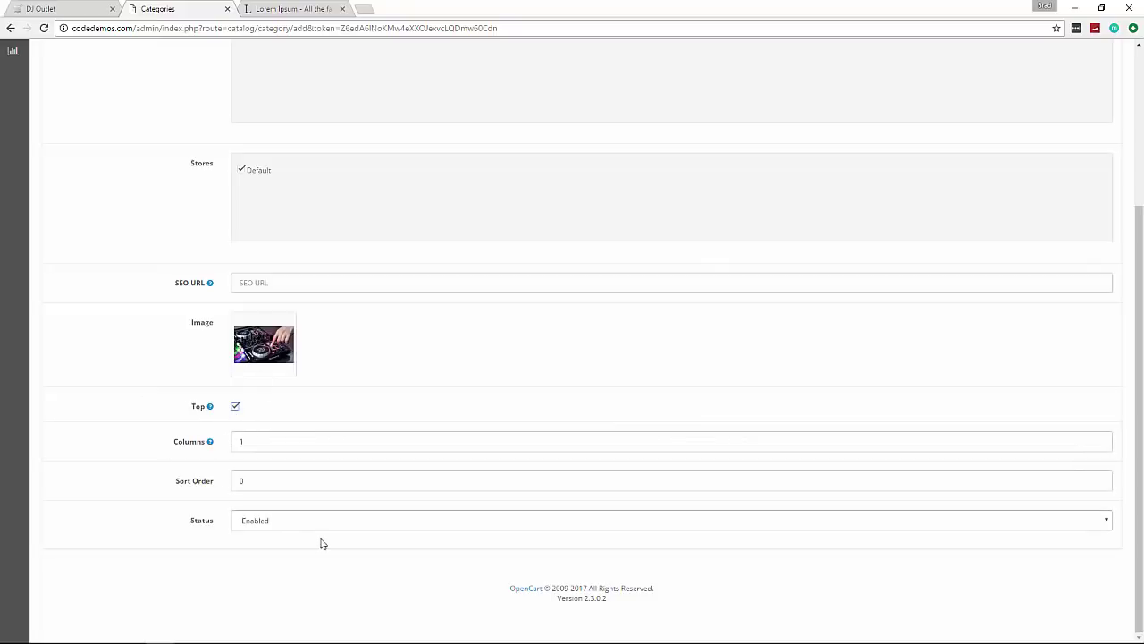
{"action": "scroll", "coordinate": [283, 486], "scroll_direction": "up", "scroll_amount": 3}
{"action": "scroll", "coordinate": [304, 475], "scroll_direction": "down", "scroll_amount": 3}
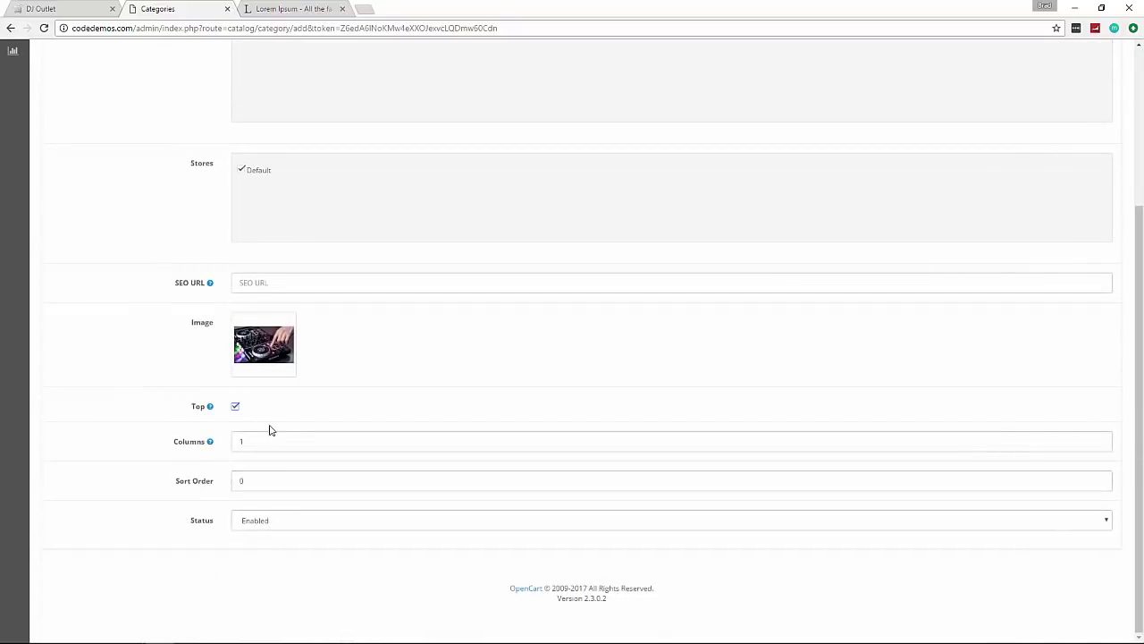
{"action": "scroll", "coordinate": [270, 430], "scroll_direction": "up", "scroll_amount": 3}
{"action": "left_click", "coordinate": [159, 162]}
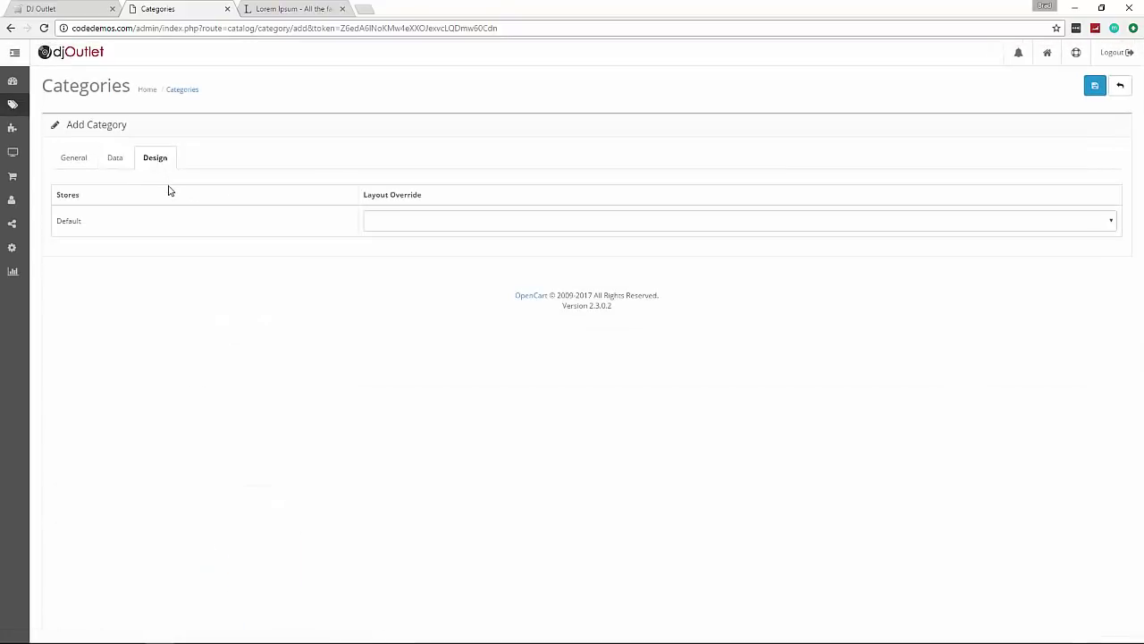
{"action": "left_click", "coordinate": [79, 163]}
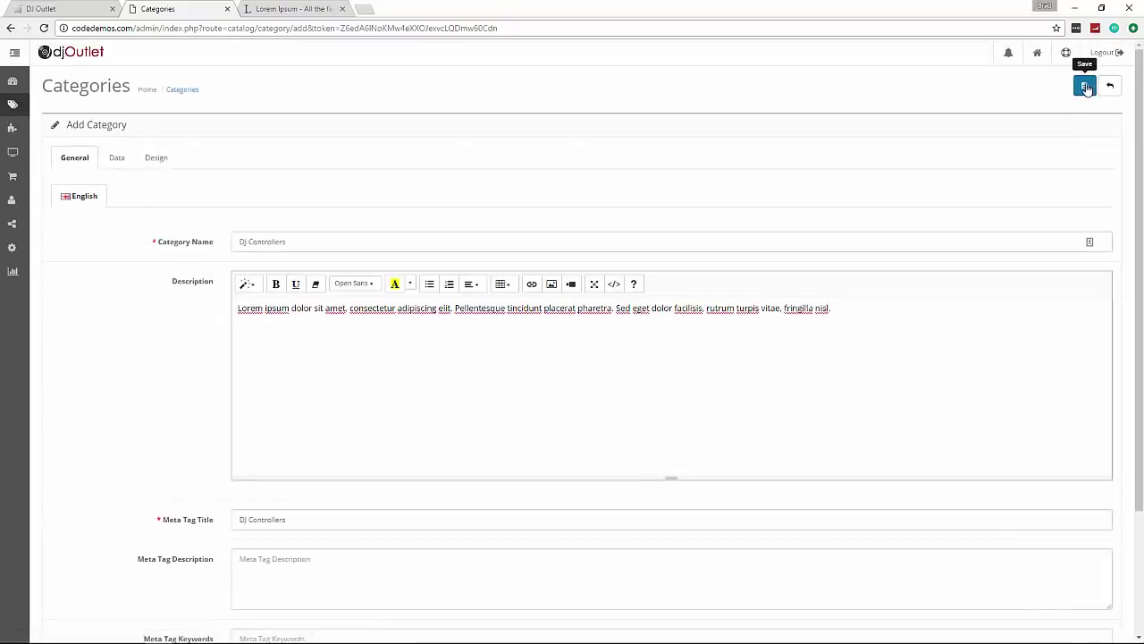
{"action": "left_click", "coordinate": [1084, 89]}
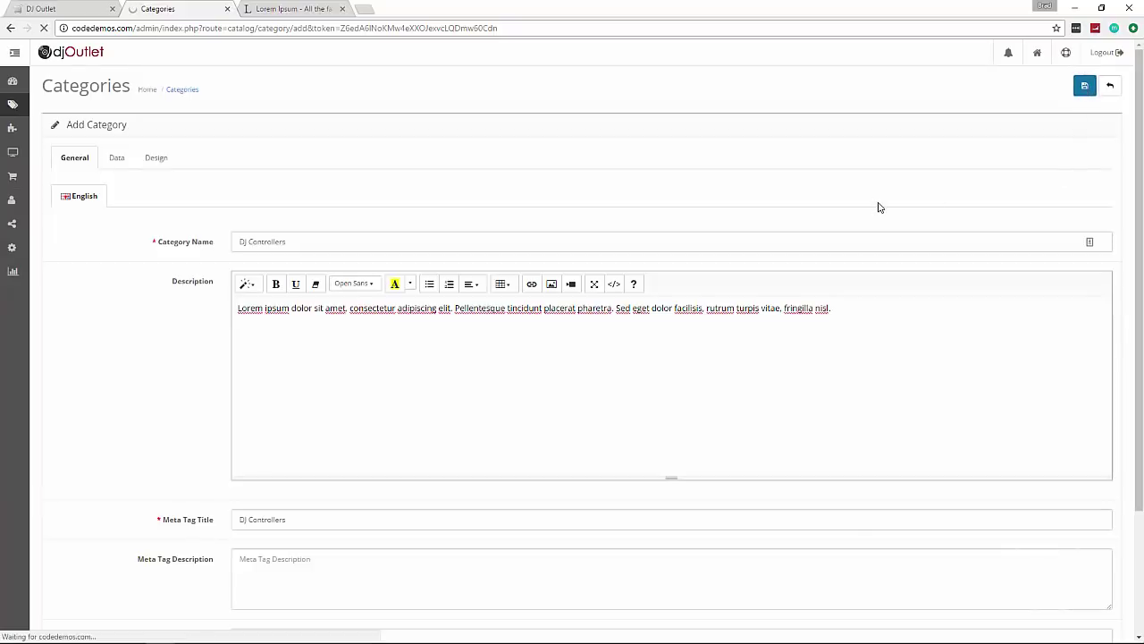
Step: Reload the storefront, view the DJ Controllers page, then return to the admin categories
{"action": "left_click", "coordinate": [72, 12]}
{"action": "left_click", "coordinate": [43, 28]}
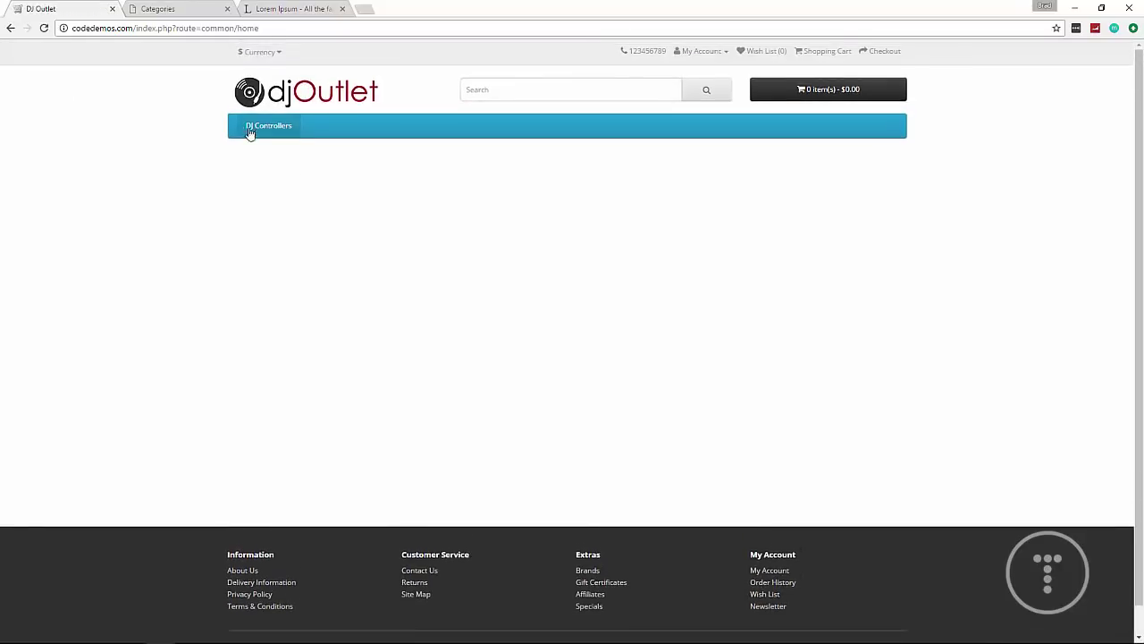
{"action": "left_click", "coordinate": [259, 134]}
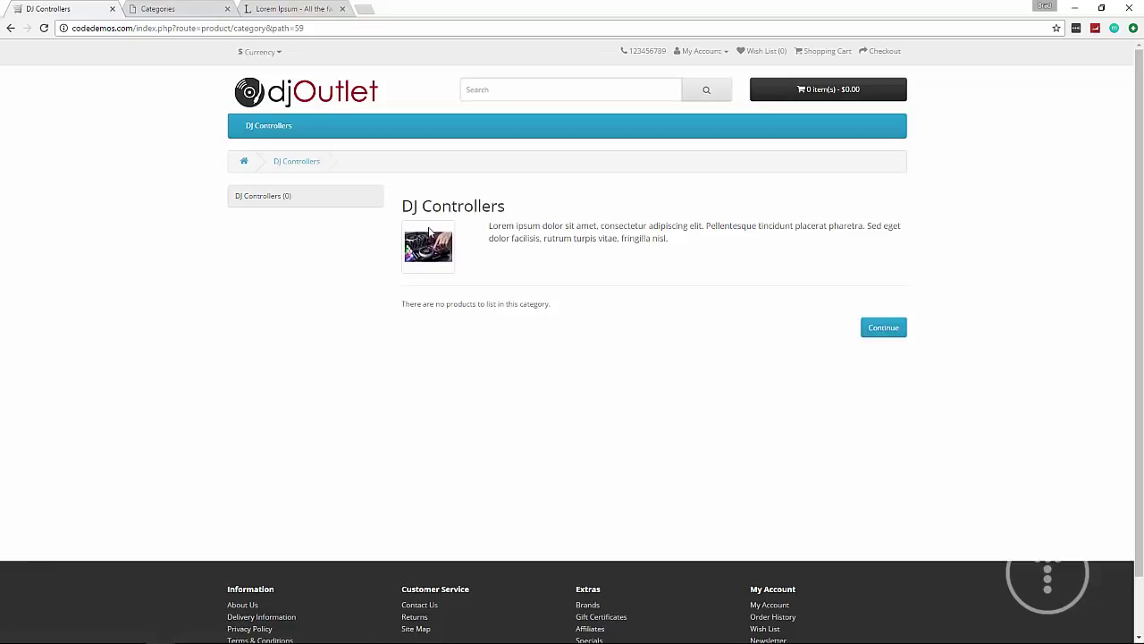
{"action": "left_click", "coordinate": [170, 8]}
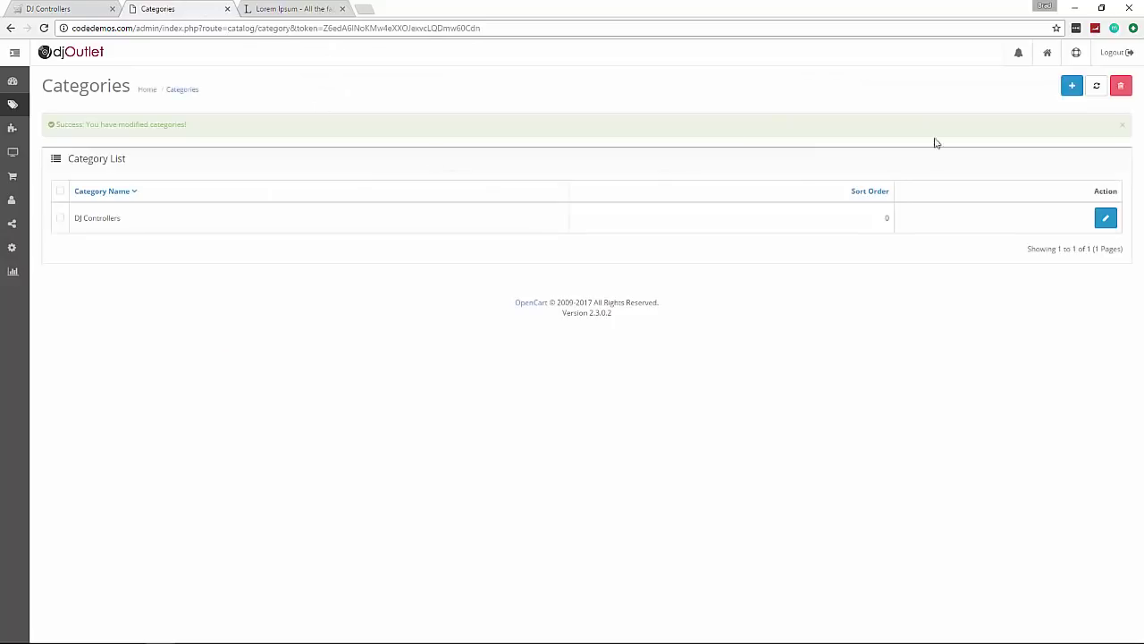
Step: Start another category and paste a lorem ipsum sentence into its description
{"action": "left_click", "coordinate": [1074, 86]}
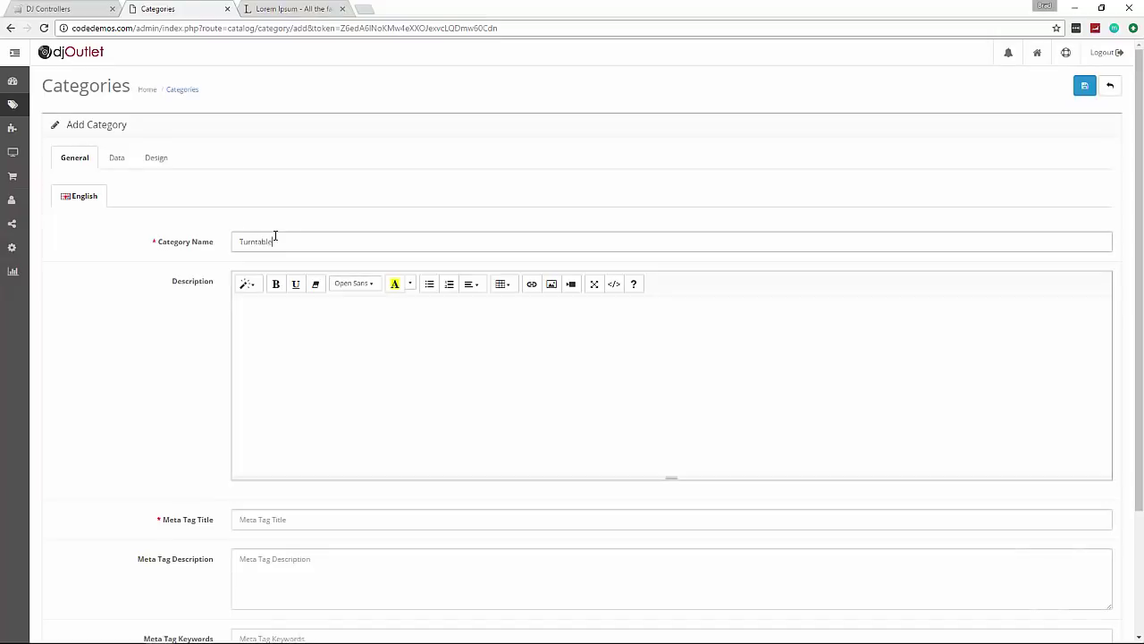
{"action": "left_click", "coordinate": [291, 9]}
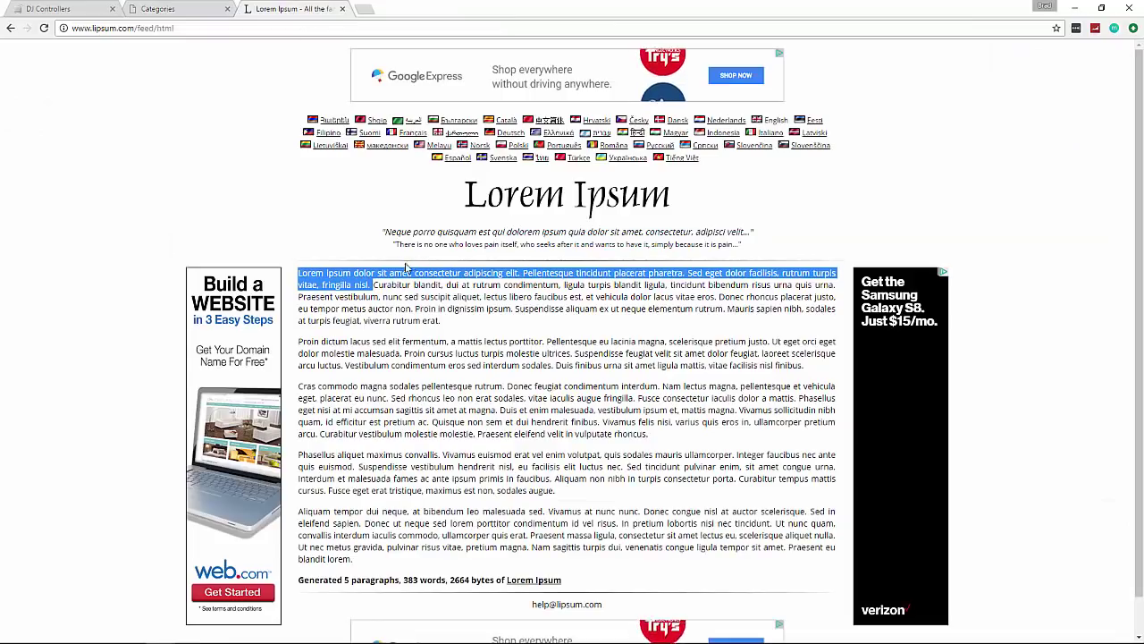
{"action": "right_click", "coordinate": [371, 269]}
{"action": "left_click", "coordinate": [403, 277]}
{"action": "left_click", "coordinate": [185, 10]}
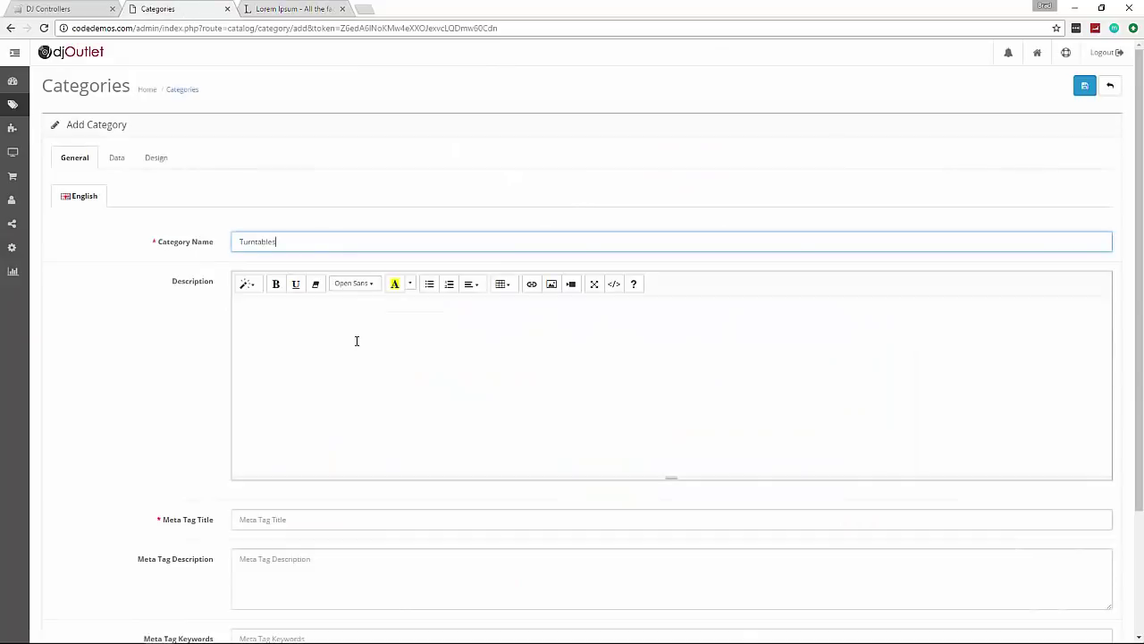
{"action": "left_click", "coordinate": [355, 340]}
{"action": "type", "text": "Lorem ipsum dolor sit amet, consectetur adipiscing elit. Pellentesque tincidunt placerat pharetra. Sed eget dolor facilisis, rutrum turpis vitae, fringilla nisl."}
Step: Copy the name Turntables into the Meta Tag Title field
{"action": "scroll", "coordinate": [355, 393], "scroll_direction": "down", "scroll_amount": 2}
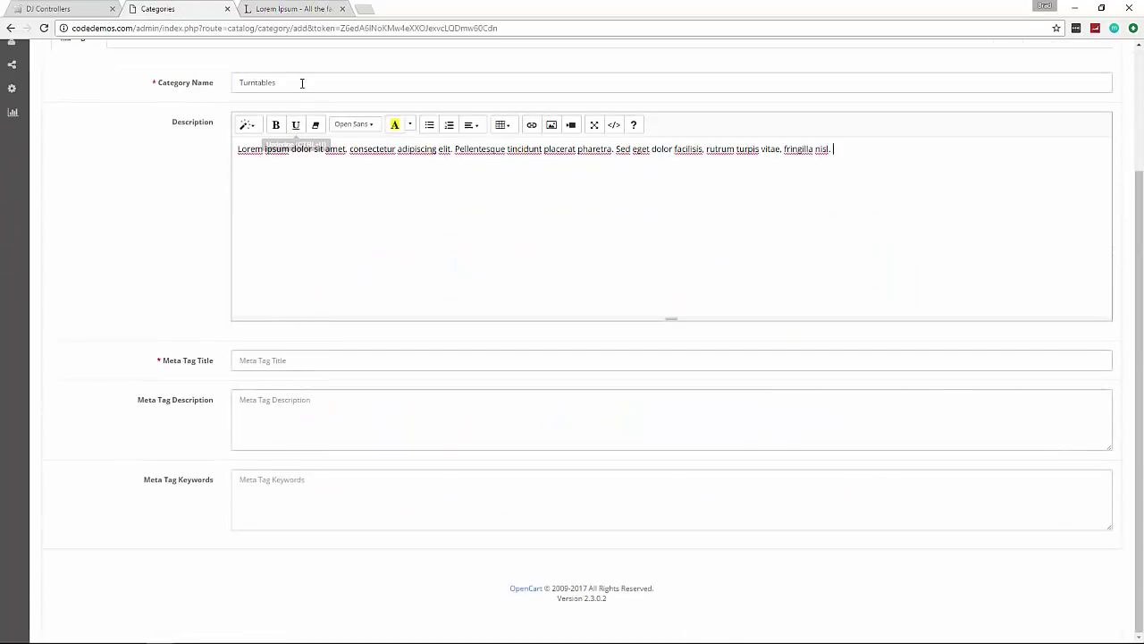
{"action": "double_click", "coordinate": [257, 83]}
{"action": "key", "text": "ctrl+c"}
{"action": "left_click", "coordinate": [322, 359]}
{"action": "key", "text": "ctrl+v"}
Step: Set turntable.jpg as the category image and save the Turntables category
{"action": "scroll", "coordinate": [371, 387], "scroll_direction": "up", "scroll_amount": 2}
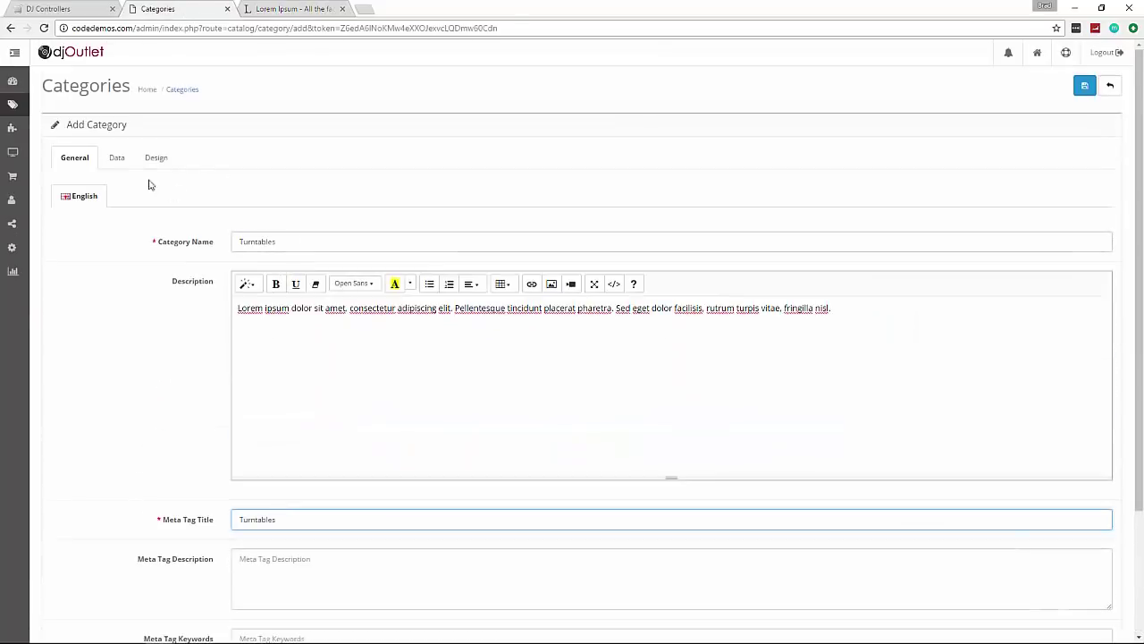
{"action": "left_click", "coordinate": [117, 156]}
{"action": "scroll", "coordinate": [300, 367], "scroll_direction": "down", "scroll_amount": 2}
{"action": "scroll", "coordinate": [300, 373], "scroll_direction": "down", "scroll_amount": 1}
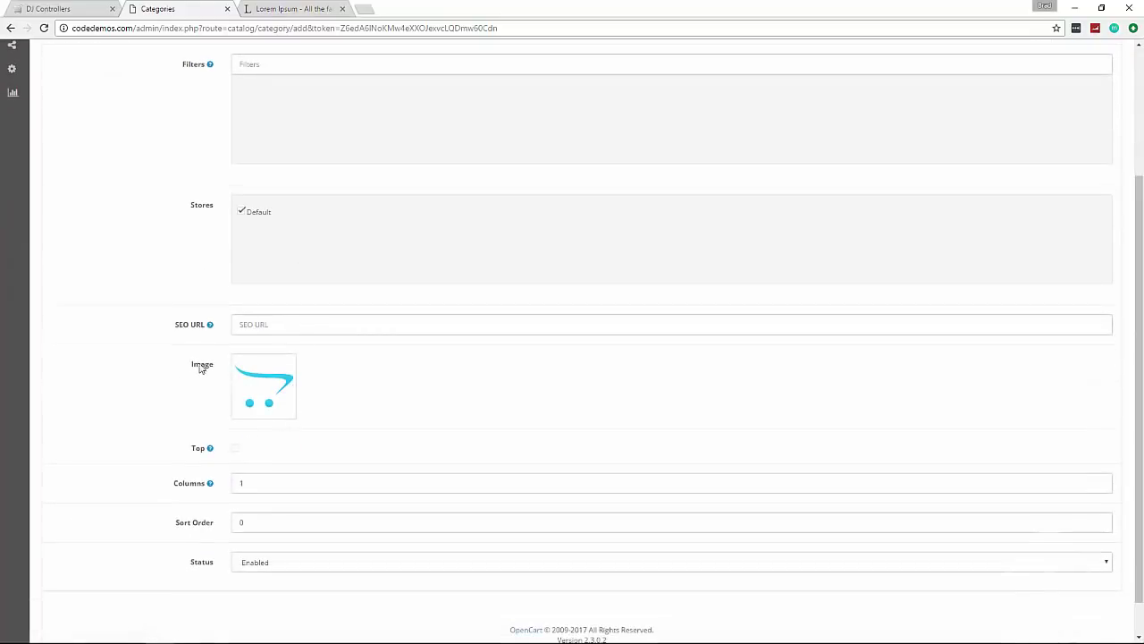
{"action": "left_click", "coordinate": [269, 385]}
{"action": "left_click", "coordinate": [359, 409]}
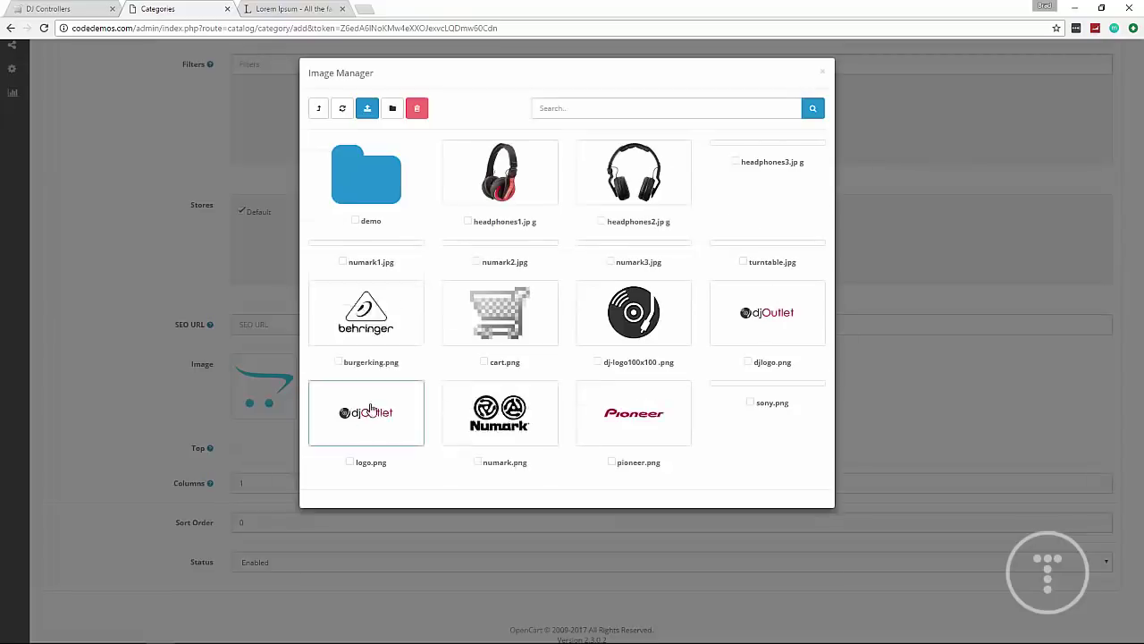
{"action": "left_click", "coordinate": [767, 273]}
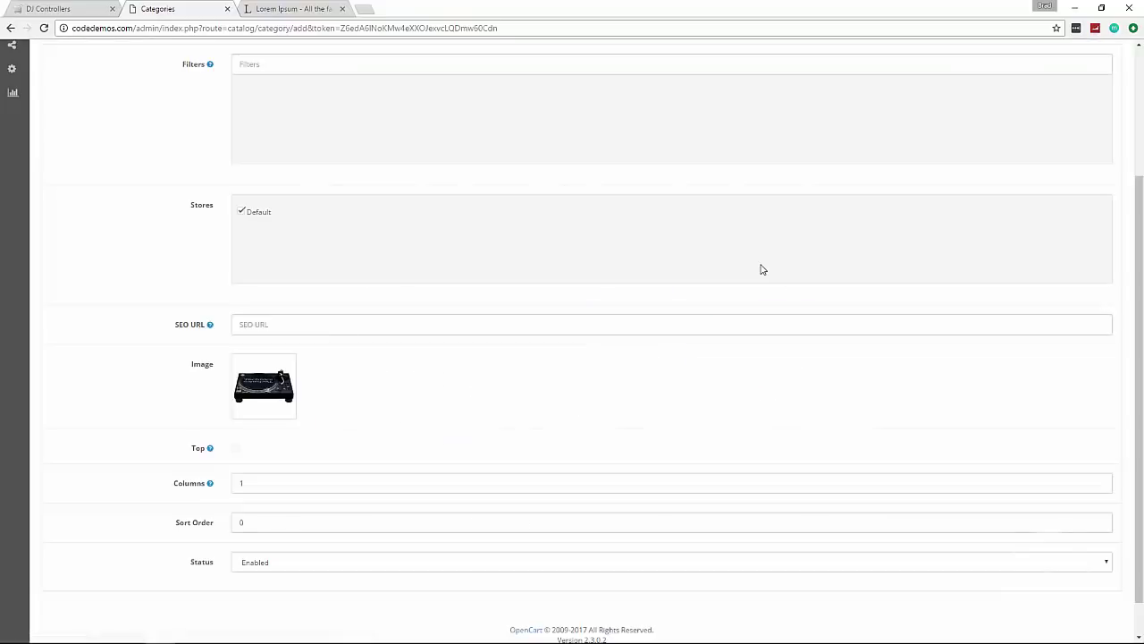
{"action": "scroll", "coordinate": [280, 472], "scroll_direction": "up", "scroll_amount": 4}
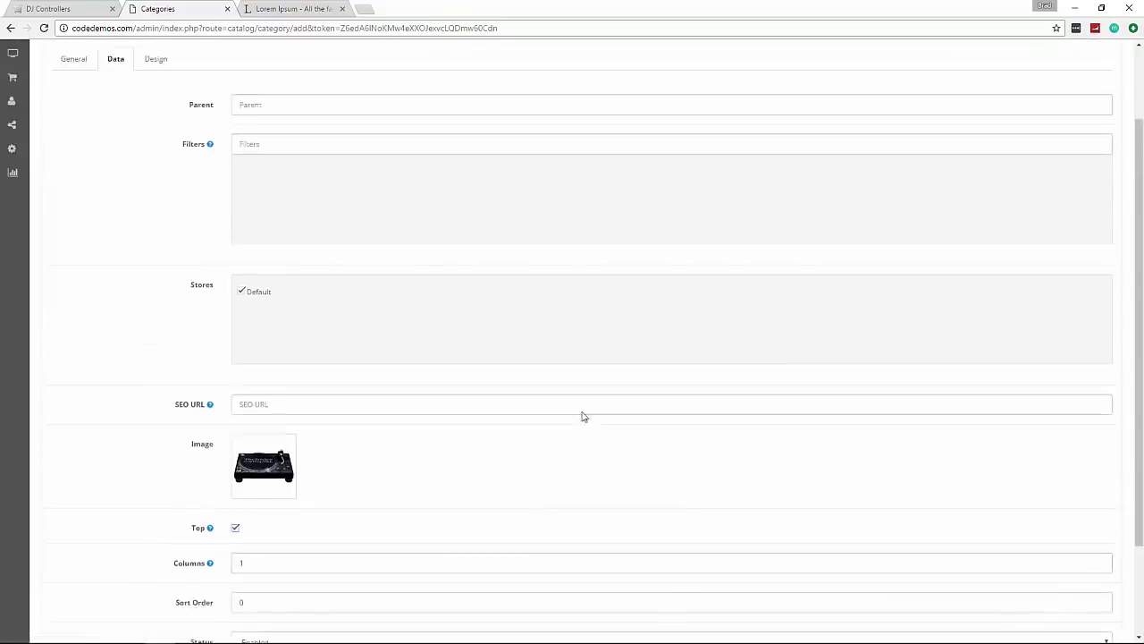
{"action": "left_click", "coordinate": [1082, 89]}
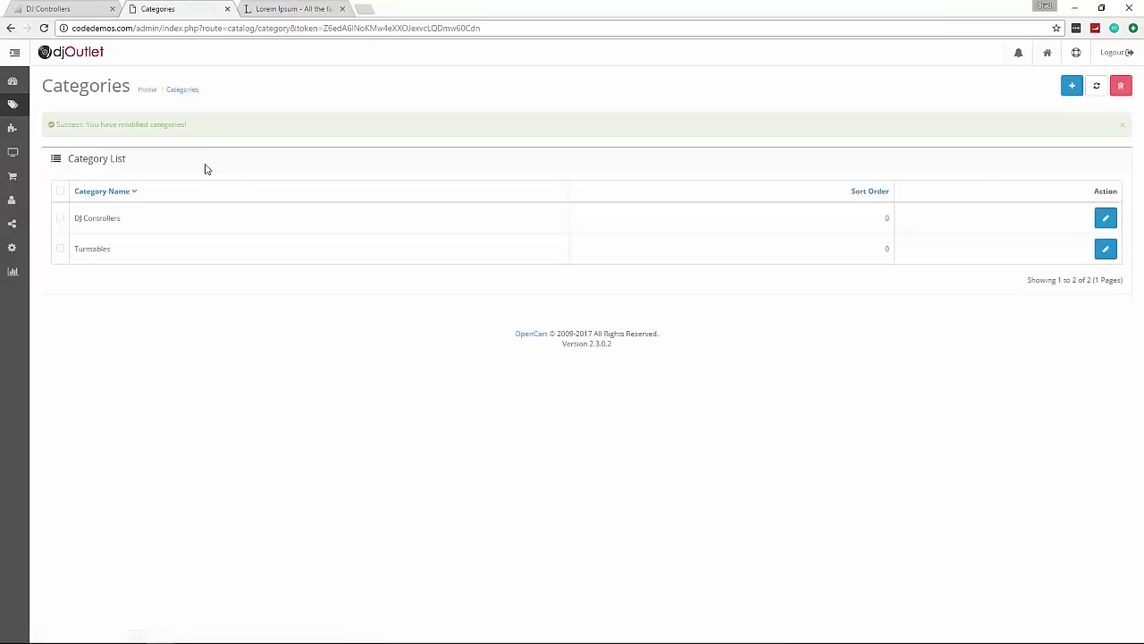
Step: Start the Headphones category and paste a lorem paragraph into its description
{"action": "left_click", "coordinate": [1071, 85]}
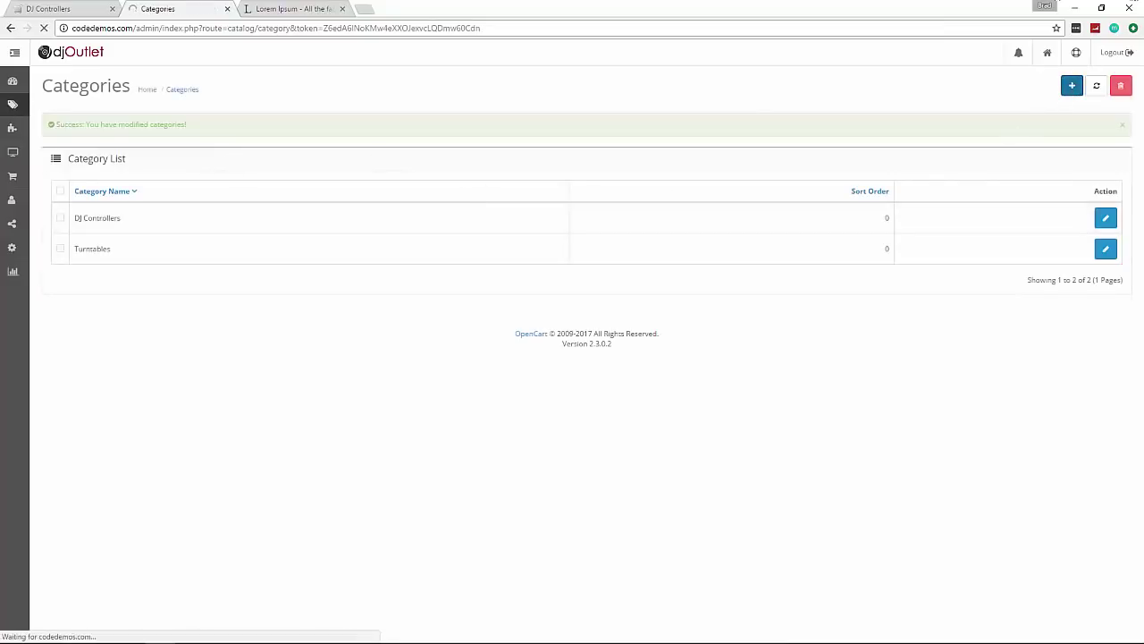
{"action": "left_click", "coordinate": [323, 234]}
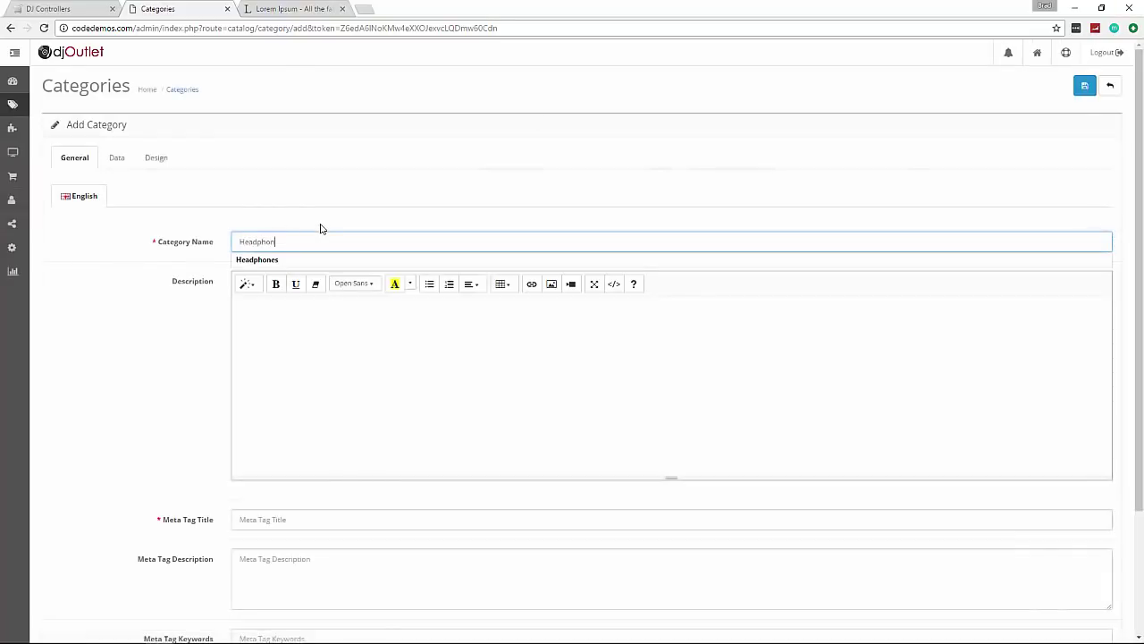
{"action": "left_click", "coordinate": [388, 327]}
{"action": "left_click", "coordinate": [295, 9]}
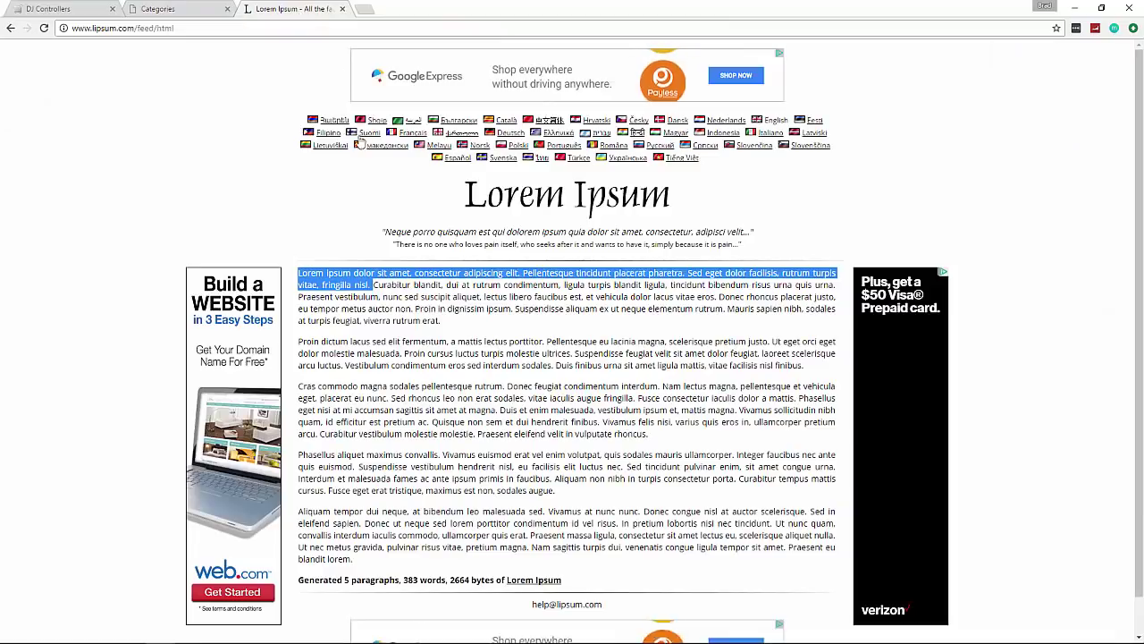
{"action": "key", "text": "ctrl+c"}
{"action": "key", "text": "ctrl+shift+Tab"}
{"action": "key", "text": "ctrl+v"}
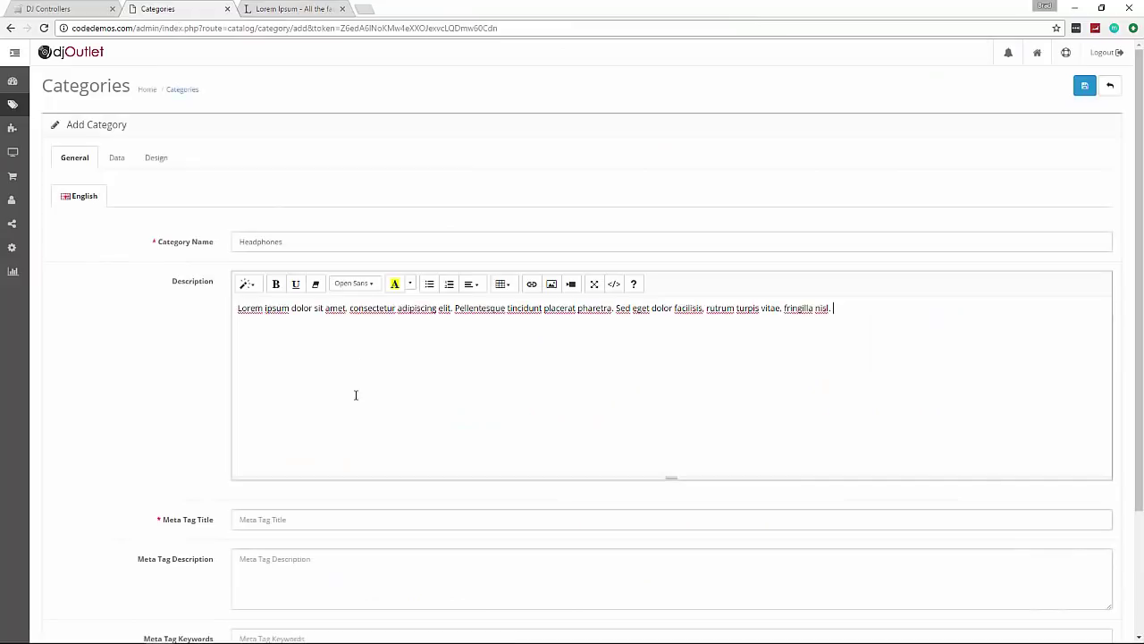
Step: Enter Headphones as the category's meta tag title
{"action": "scroll", "coordinate": [355, 340], "scroll_direction": "down", "scroll_amount": 2}
{"action": "left_click", "coordinate": [287, 359]}
{"action": "type", "text": "Headphones"}
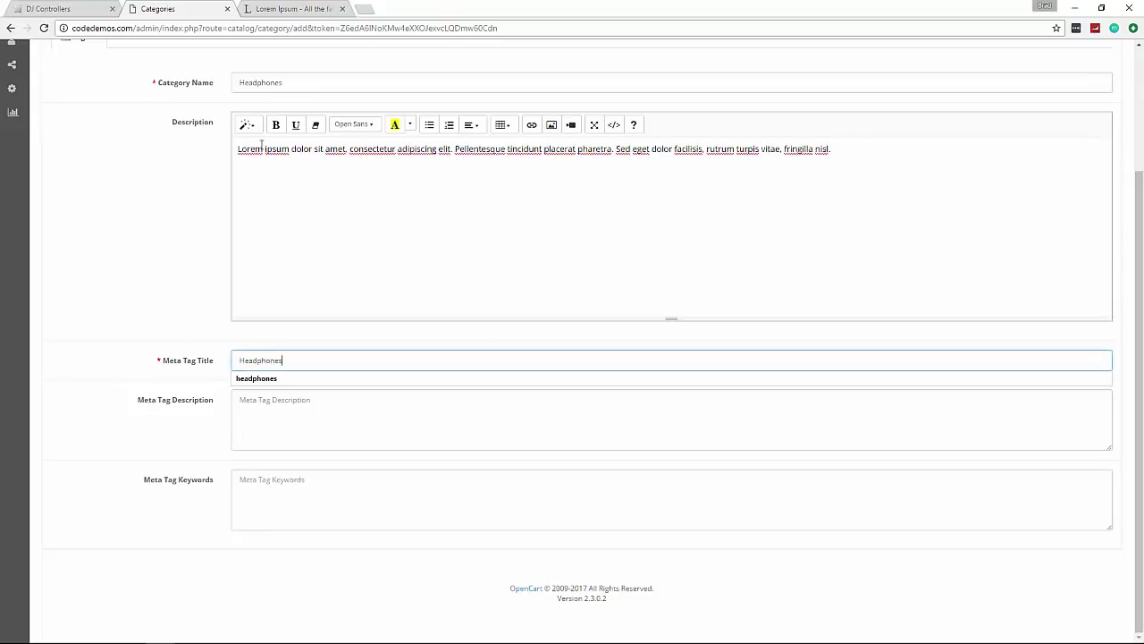
{"action": "scroll", "coordinate": [179, 144], "scroll_direction": "up", "scroll_amount": 2}
Step: Set the red headphones picture as category image, show it in the top menu, and save
{"action": "left_click", "coordinate": [117, 161]}
{"action": "scroll", "coordinate": [170, 232], "scroll_direction": "down", "scroll_amount": 3}
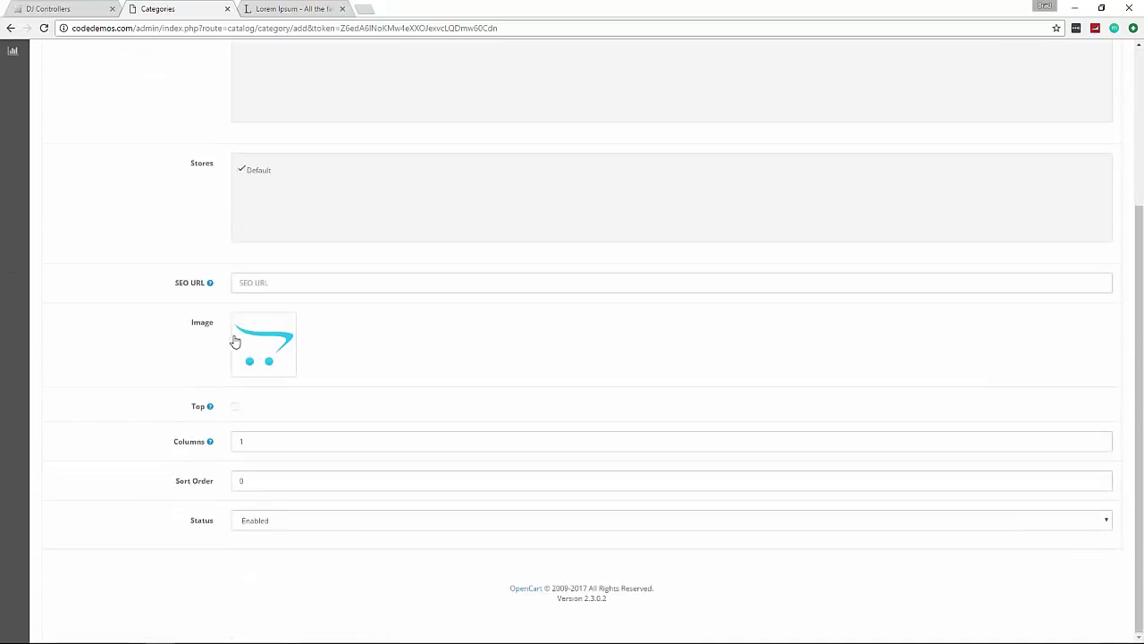
{"action": "left_click", "coordinate": [286, 362]}
{"action": "left_click", "coordinate": [322, 343]}
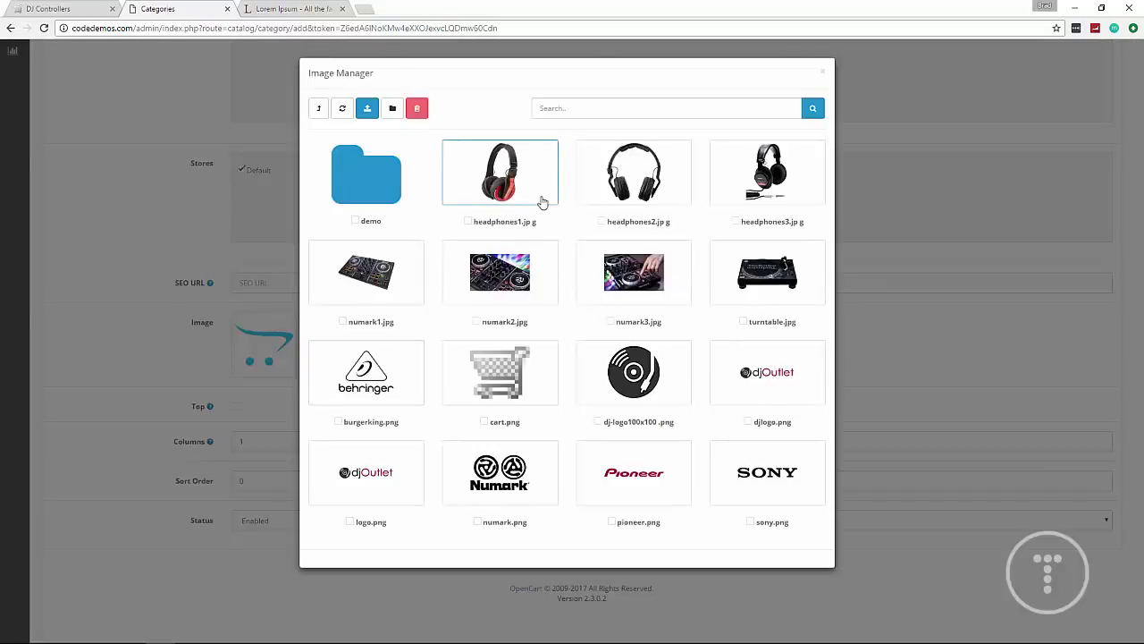
{"action": "left_click", "coordinate": [542, 202]}
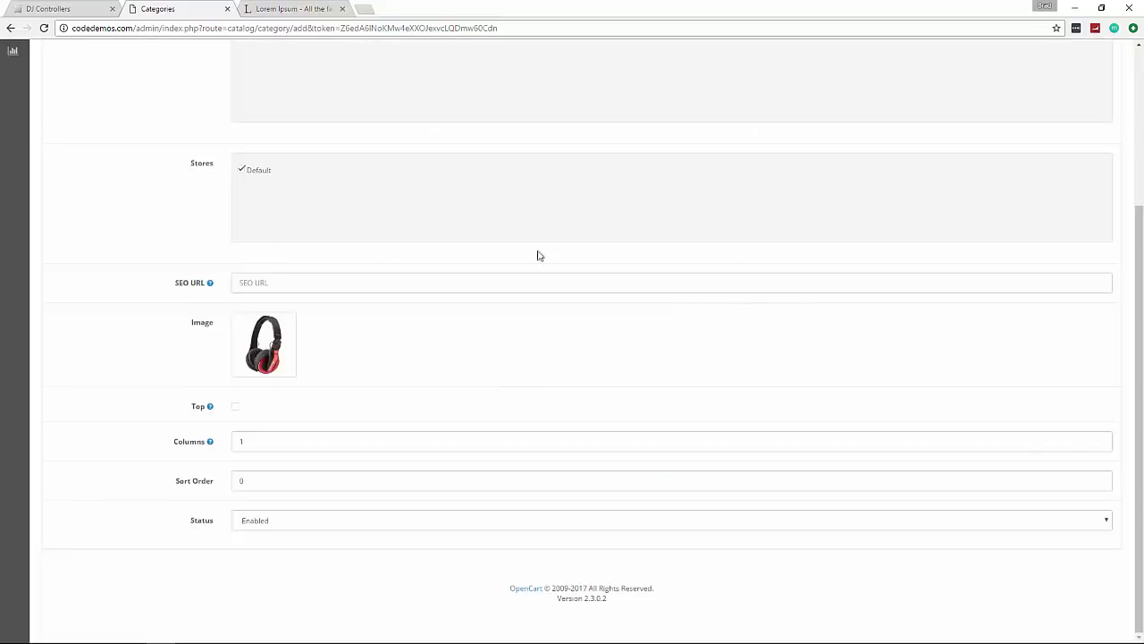
{"action": "left_click", "coordinate": [235, 407]}
{"action": "scroll", "coordinate": [779, 330], "scroll_direction": "up", "scroll_amount": 3}
{"action": "left_click", "coordinate": [1084, 85]}
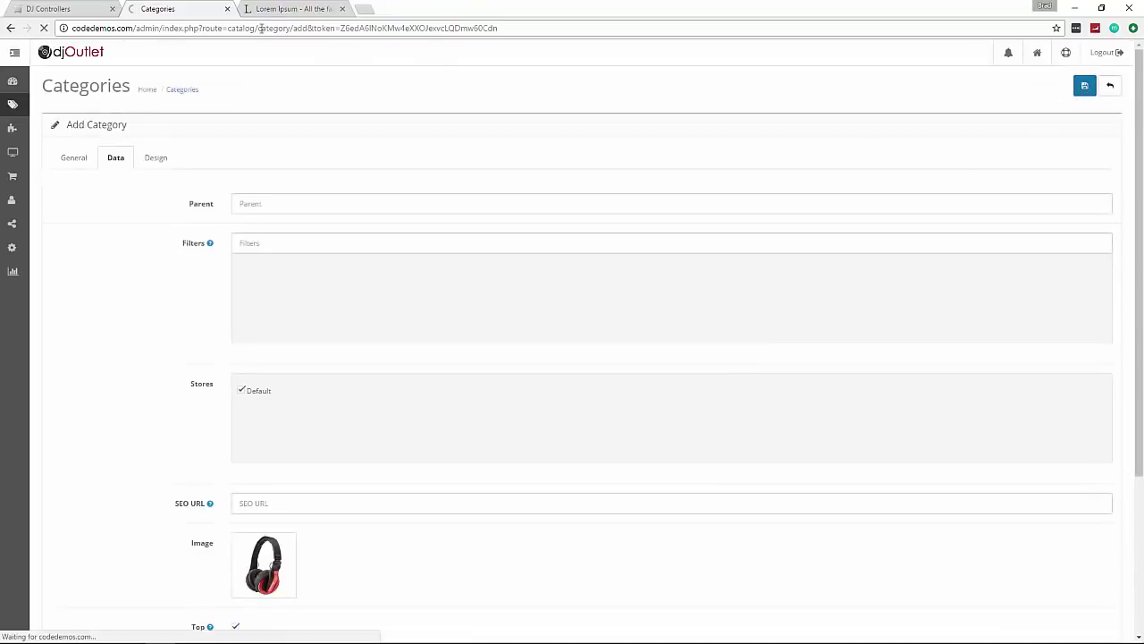
Step: Reload the storefront to confirm the new category appears, then return to admin
{"action": "left_click", "coordinate": [83, 10]}
{"action": "left_click", "coordinate": [27, 28]}
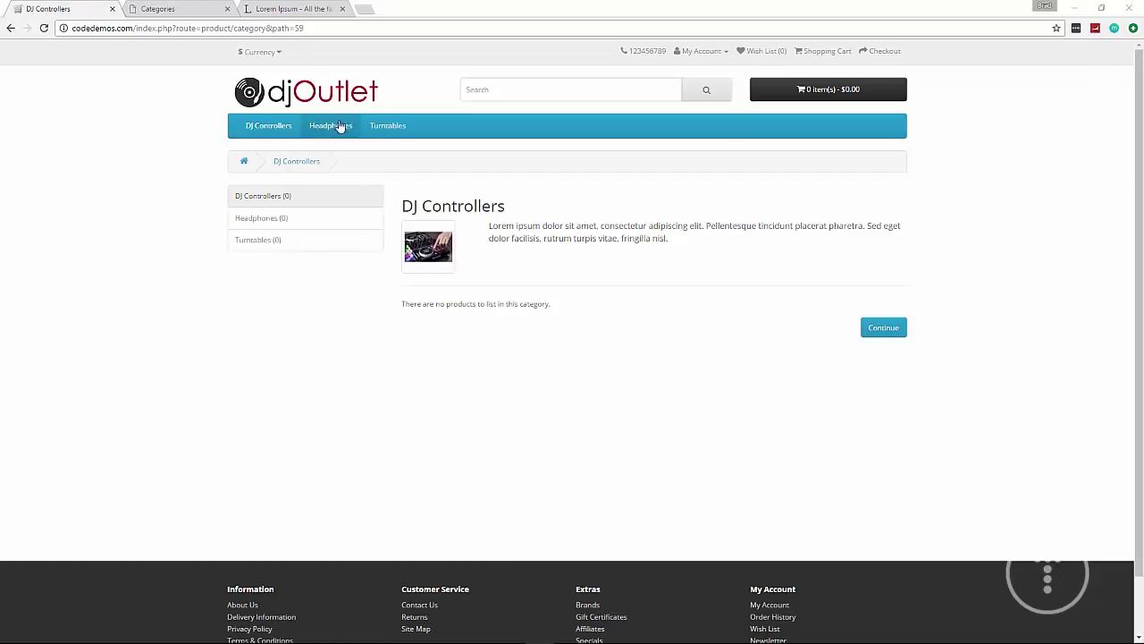
{"action": "left_click", "coordinate": [154, 13]}
Step: Start a new product named Numark Party Mix | Starter DJ Controller
{"action": "mouse_move", "coordinate": [13, 105]}
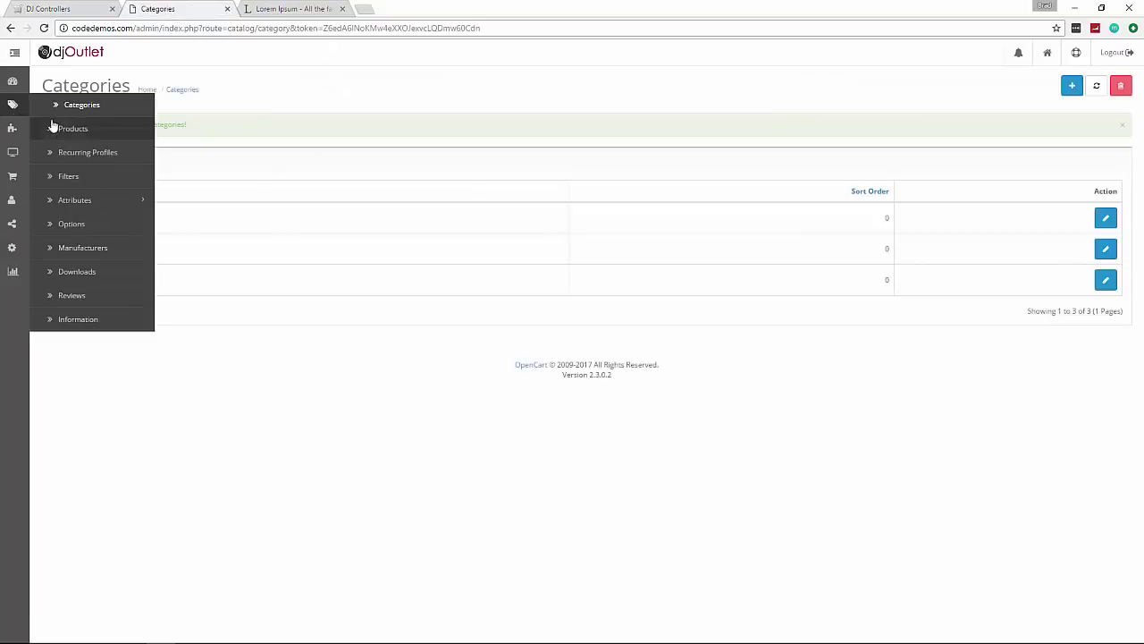
{"action": "left_click", "coordinate": [72, 130]}
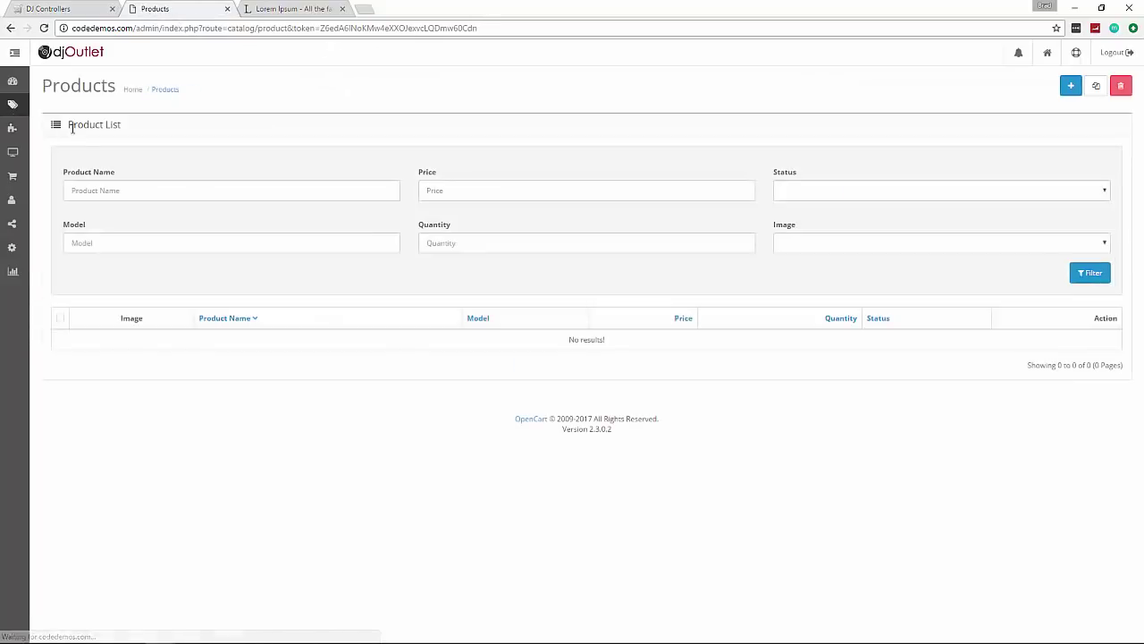
{"action": "left_click", "coordinate": [1071, 86]}
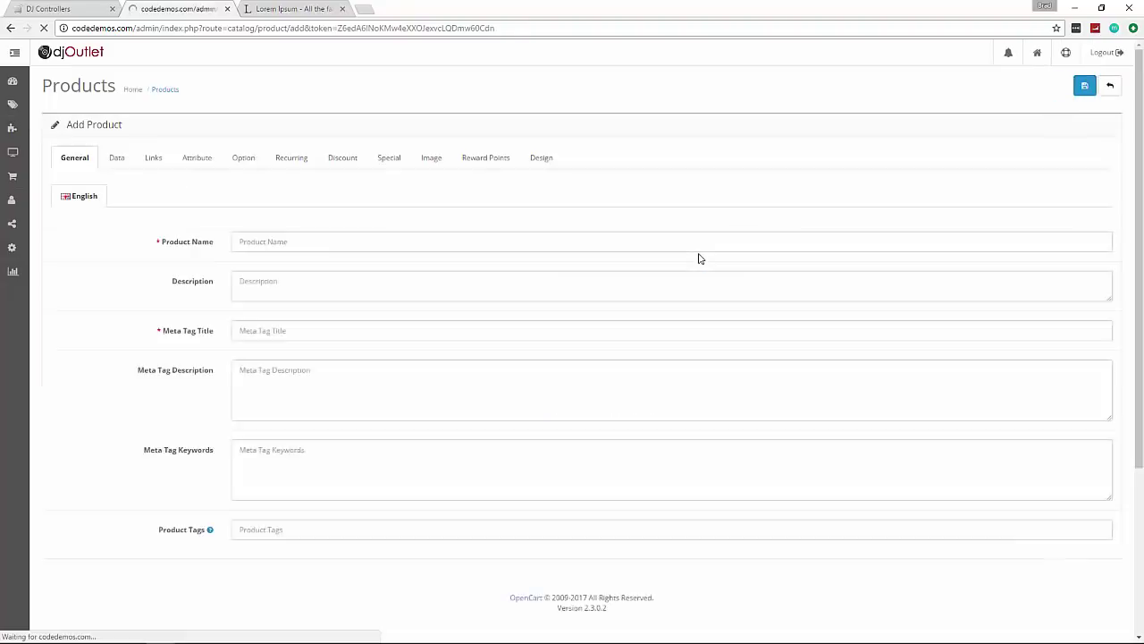
{"action": "left_click", "coordinate": [1037, 242]}
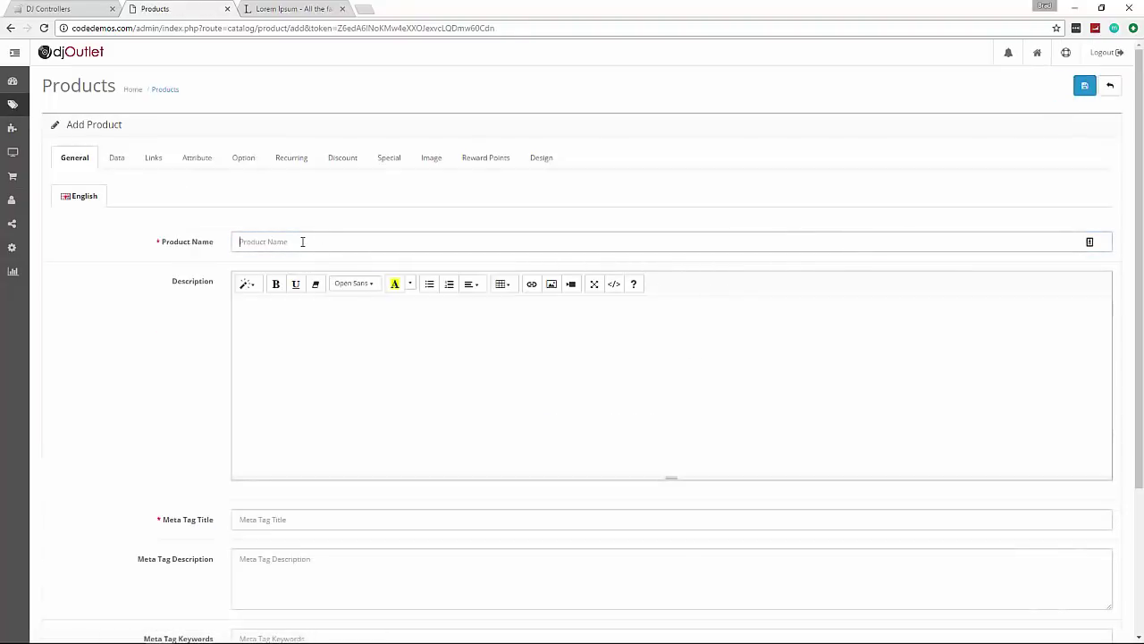
{"action": "key", "text": "ctrl+v"}
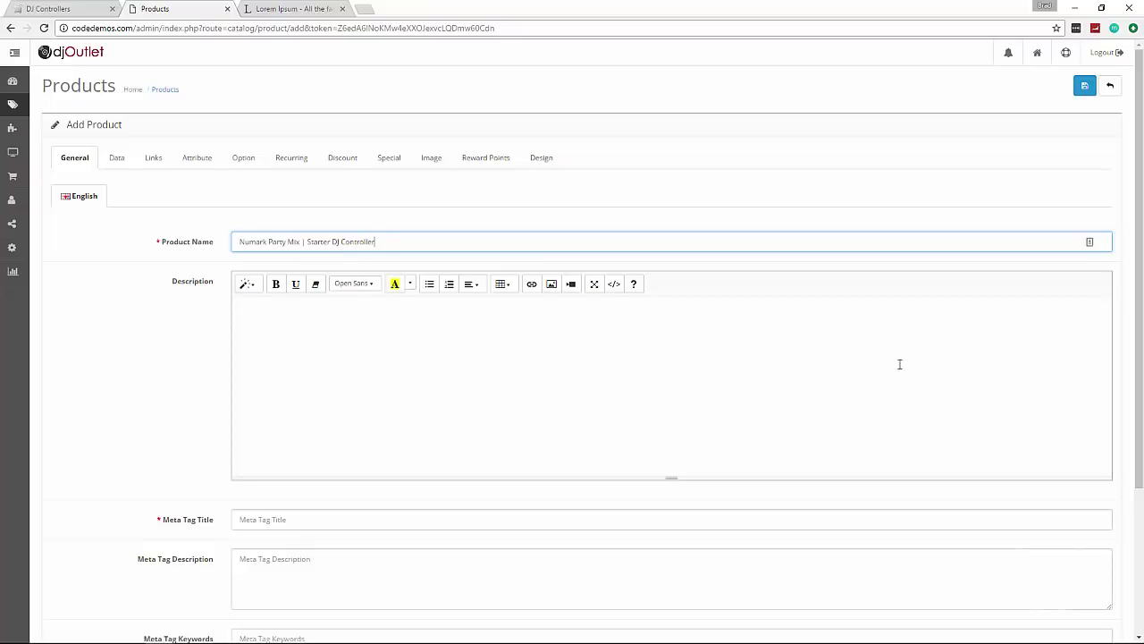
Step: Paste the first lorem ipsum paragraph into the product description
{"action": "left_click", "coordinate": [288, 11]}
{"action": "left_click", "coordinate": [444, 327]}
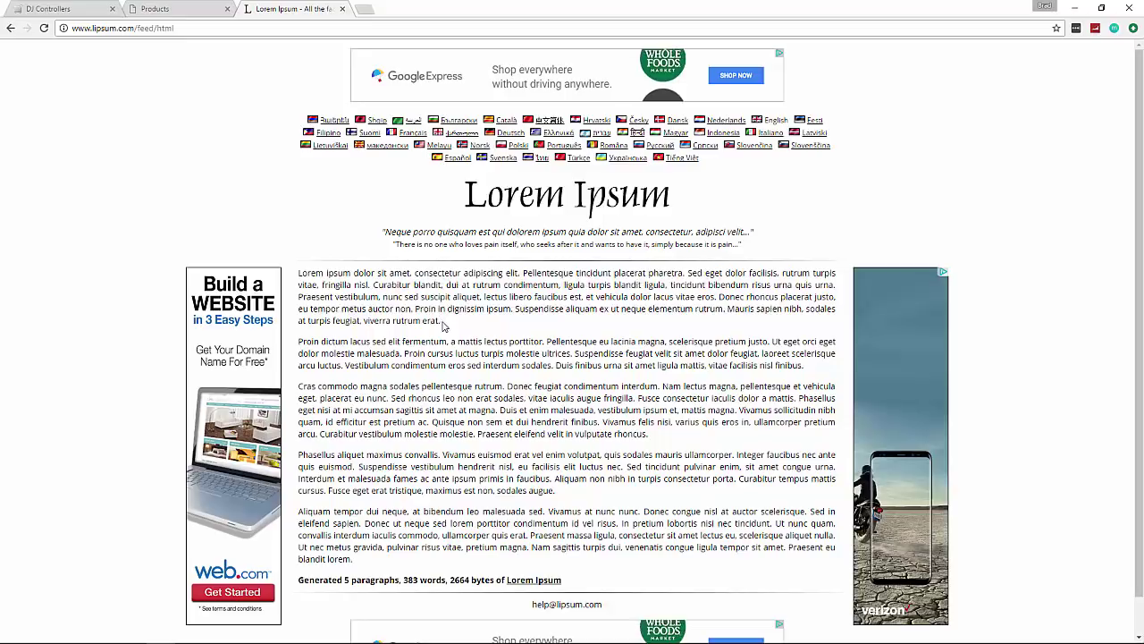
{"action": "left_click_drag", "start_coordinate": [444, 326], "coordinate": [299, 273]}
{"action": "left_click", "coordinate": [179, 9]}
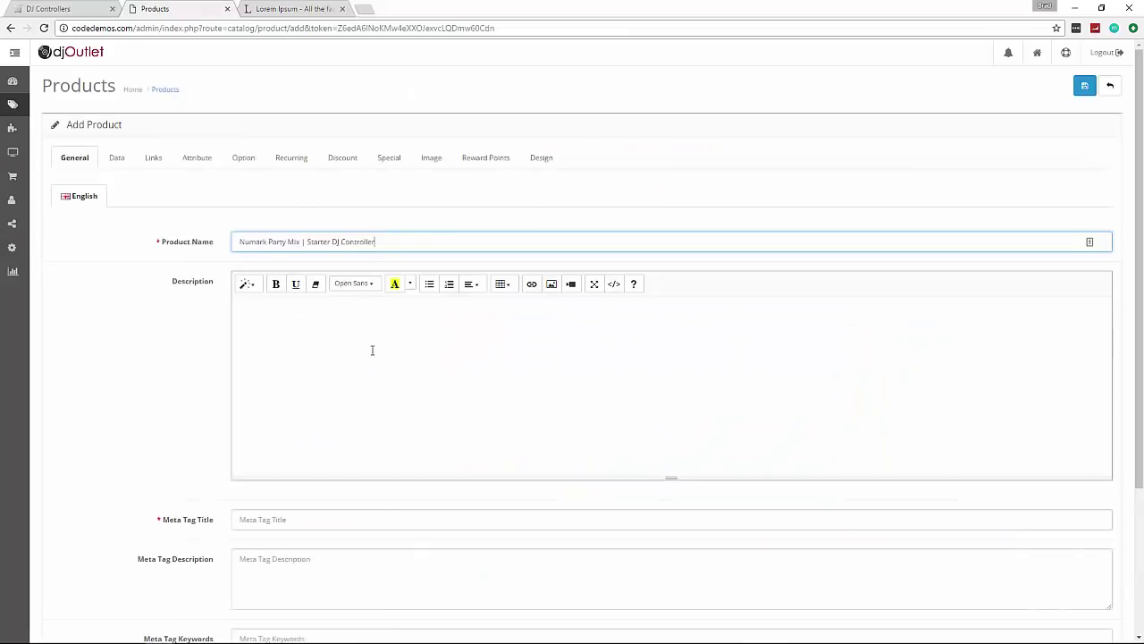
{"action": "left_click", "coordinate": [372, 350]}
{"action": "key", "text": "ctrl+v"}
{"action": "scroll", "coordinate": [268, 348], "scroll_direction": "down", "scroll_amount": 3}
Step: Copy the product name into the Meta Tag Title field
{"action": "left_click", "coordinate": [276, 322]}
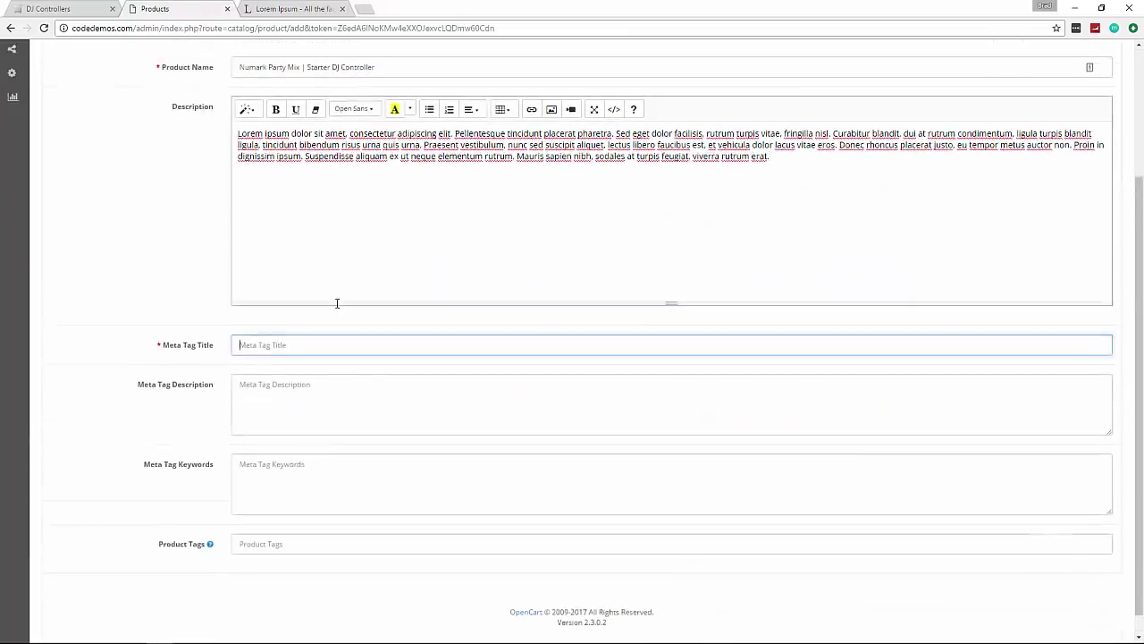
{"action": "scroll", "coordinate": [337, 303], "scroll_direction": "up", "scroll_amount": 1}
{"action": "triple_click", "coordinate": [384, 161]}
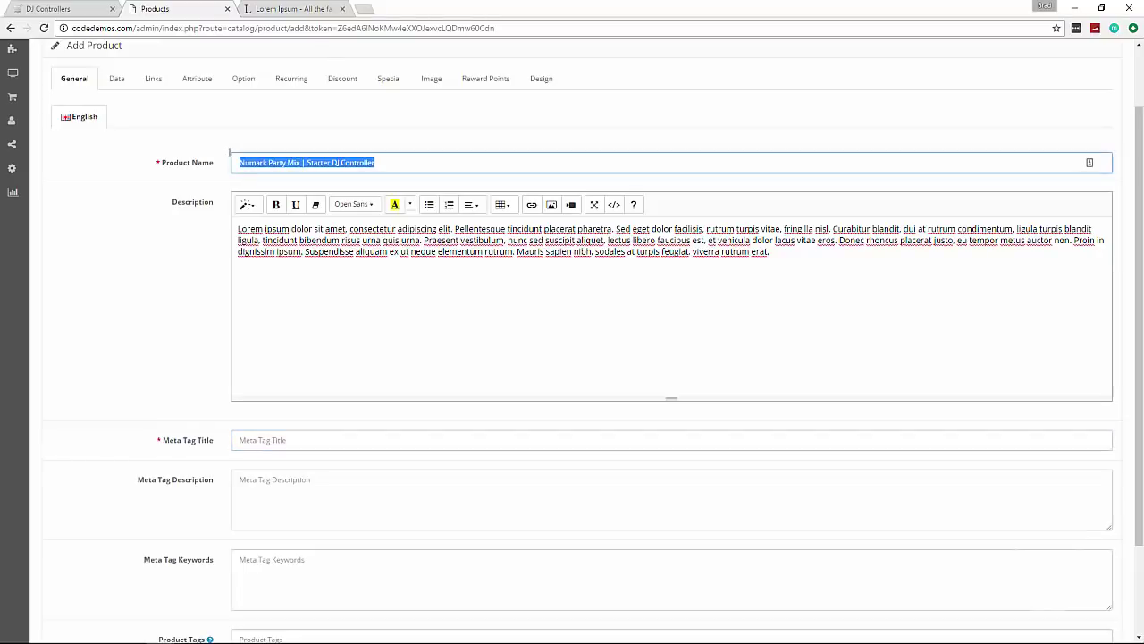
{"action": "key", "text": "ctrl+c"}
{"action": "left_click", "coordinate": [287, 439]}
{"action": "key", "text": "ctrl+v"}
{"action": "scroll", "coordinate": [284, 438], "scroll_direction": "down", "scroll_amount": 2}
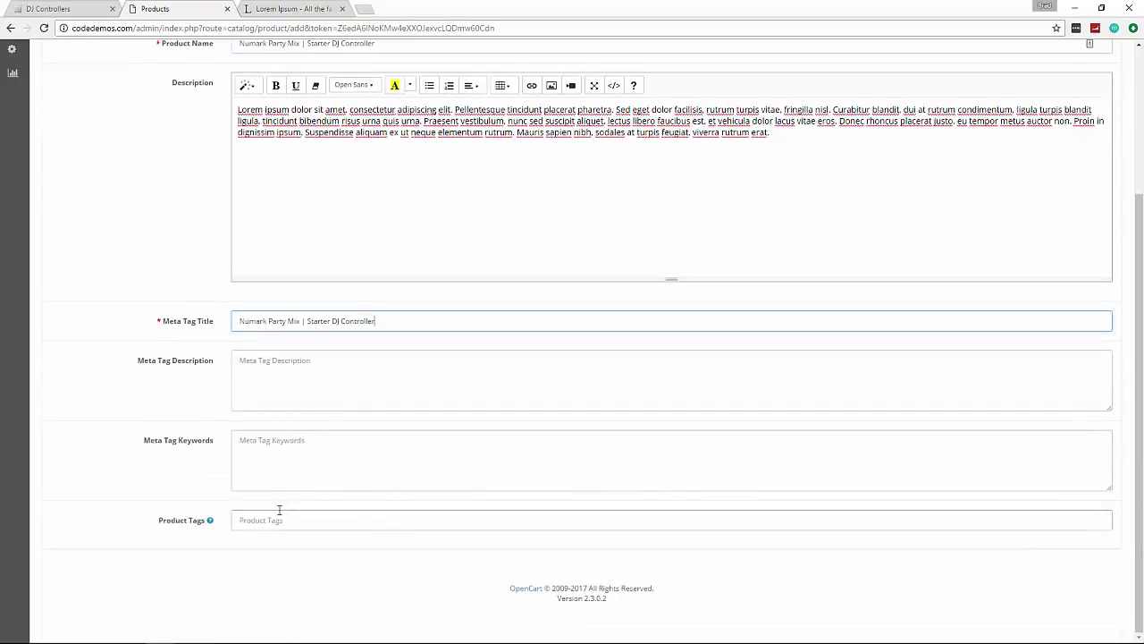
{"action": "scroll", "coordinate": [301, 479], "scroll_direction": "up", "scroll_amount": 3}
{"action": "left_click", "coordinate": [116, 160]}
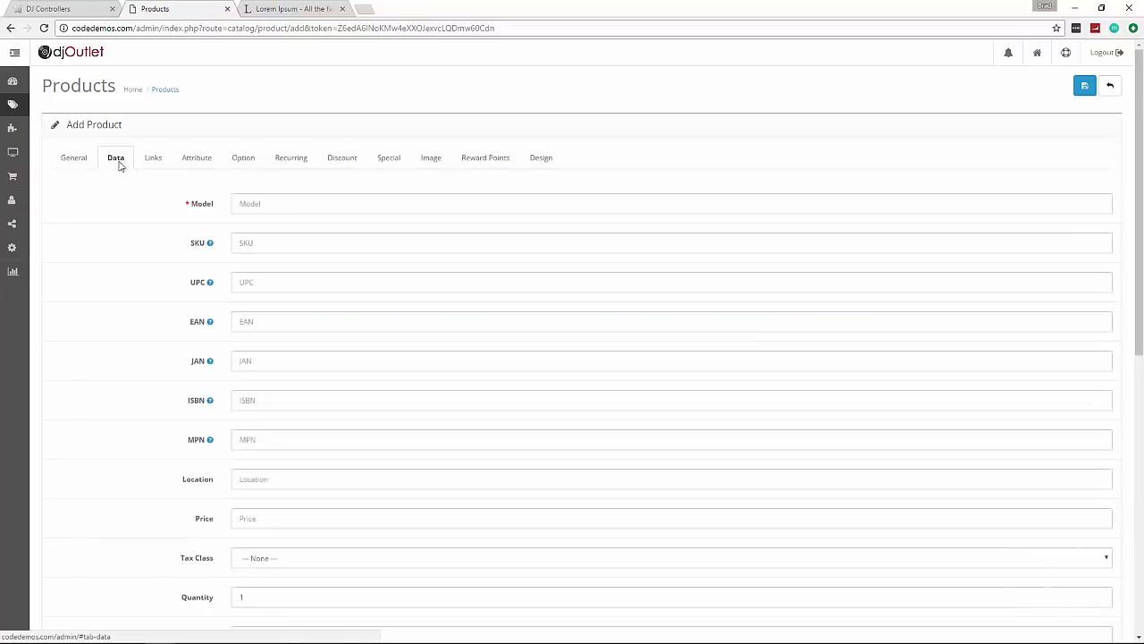
Step: Enter model x100, SKU 001 and quantity 200 in the product's data fields
{"action": "left_click", "coordinate": [278, 198]}
{"action": "left_click", "coordinate": [77, 158]}
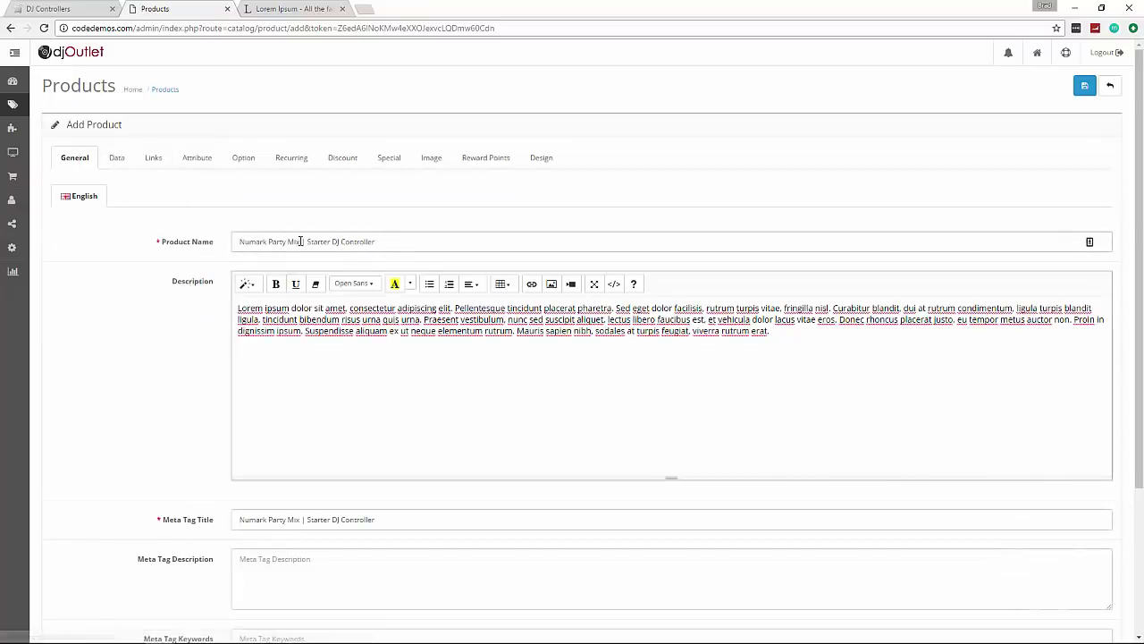
{"action": "left_click", "coordinate": [117, 159]}
{"action": "left_click", "coordinate": [276, 207]}
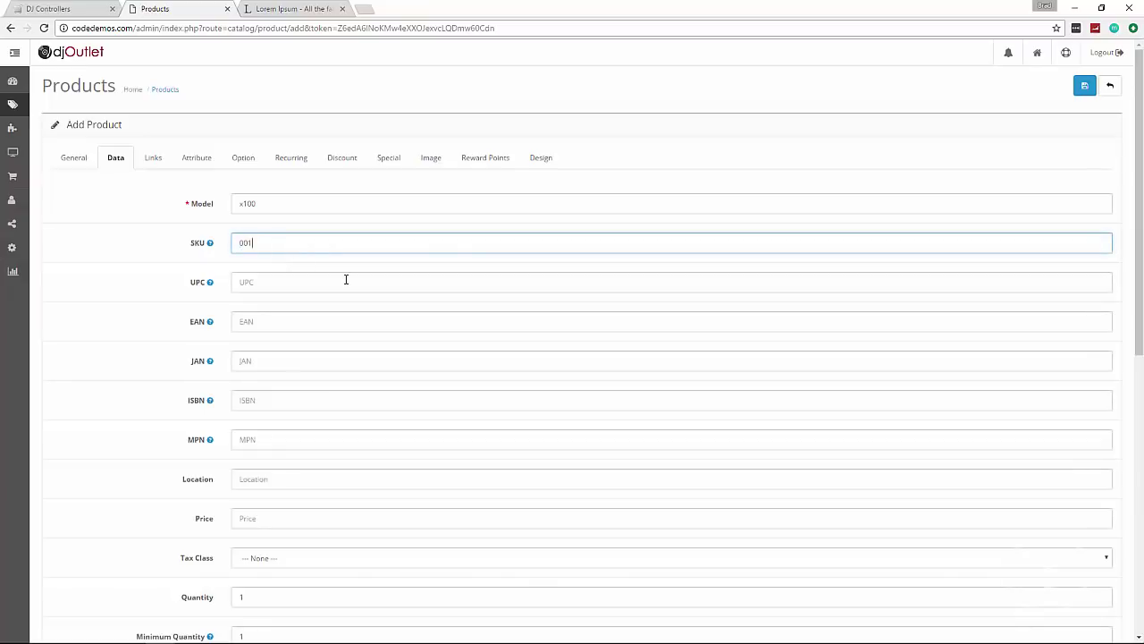
{"action": "scroll", "coordinate": [342, 274], "scroll_direction": "down", "scroll_amount": 3}
{"action": "scroll", "coordinate": [334, 327], "scroll_direction": "down", "scroll_amount": 1}
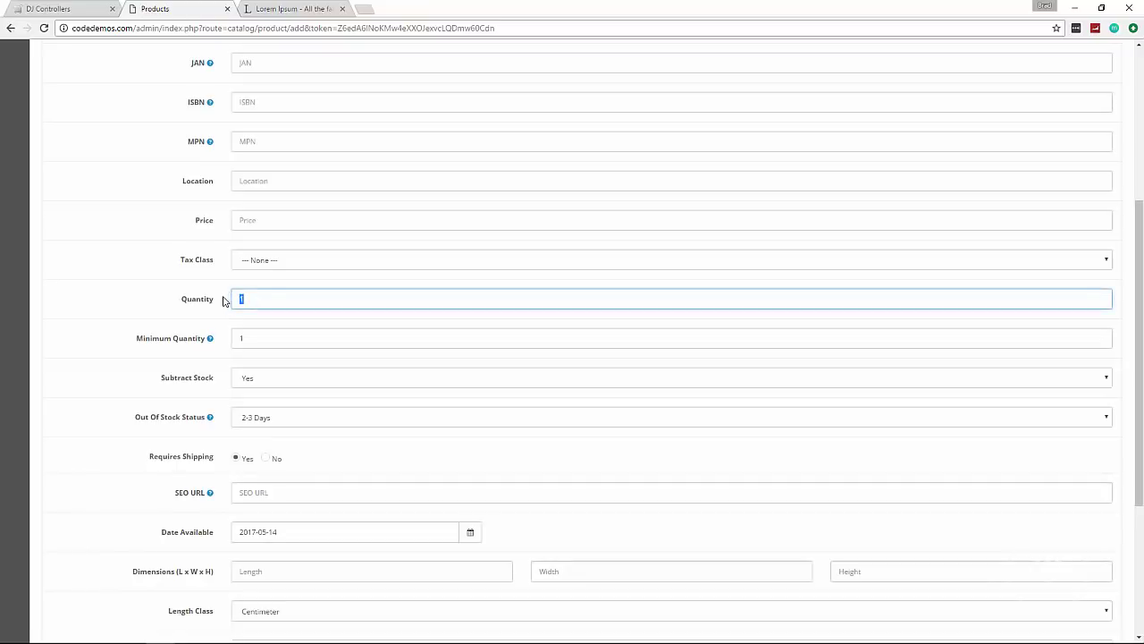
{"action": "scroll", "coordinate": [224, 301], "scroll_direction": "down", "scroll_amount": 3}
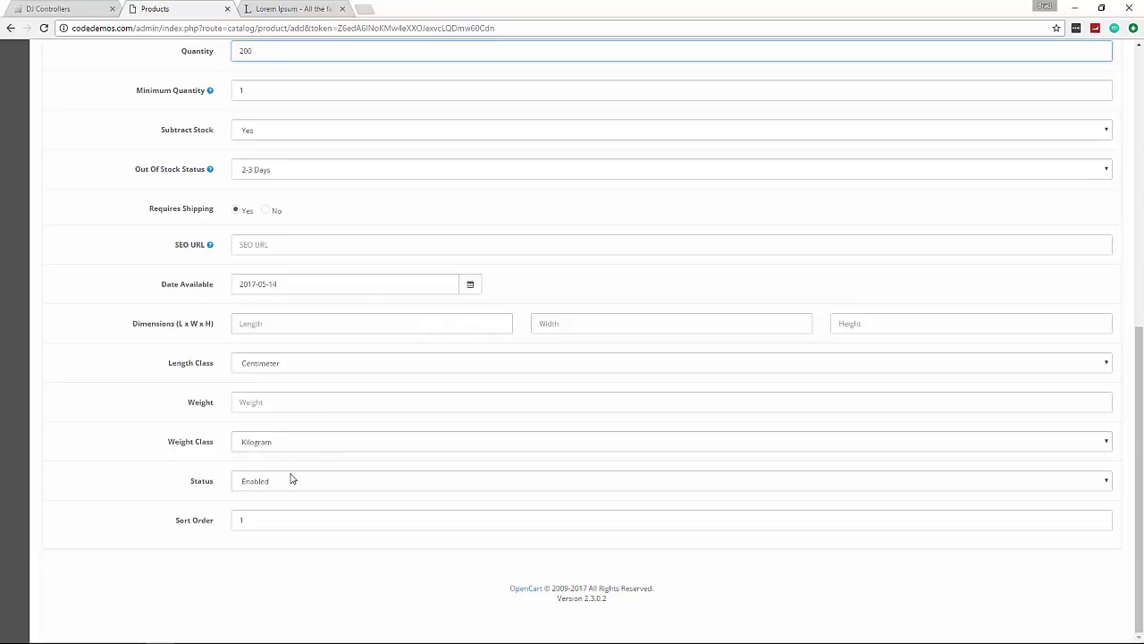
{"action": "scroll", "coordinate": [290, 479], "scroll_direction": "up", "scroll_amount": 10}
Step: Set the product's manufacturer to Numark and its category to DJ Controllers
{"action": "left_click", "coordinate": [153, 161]}
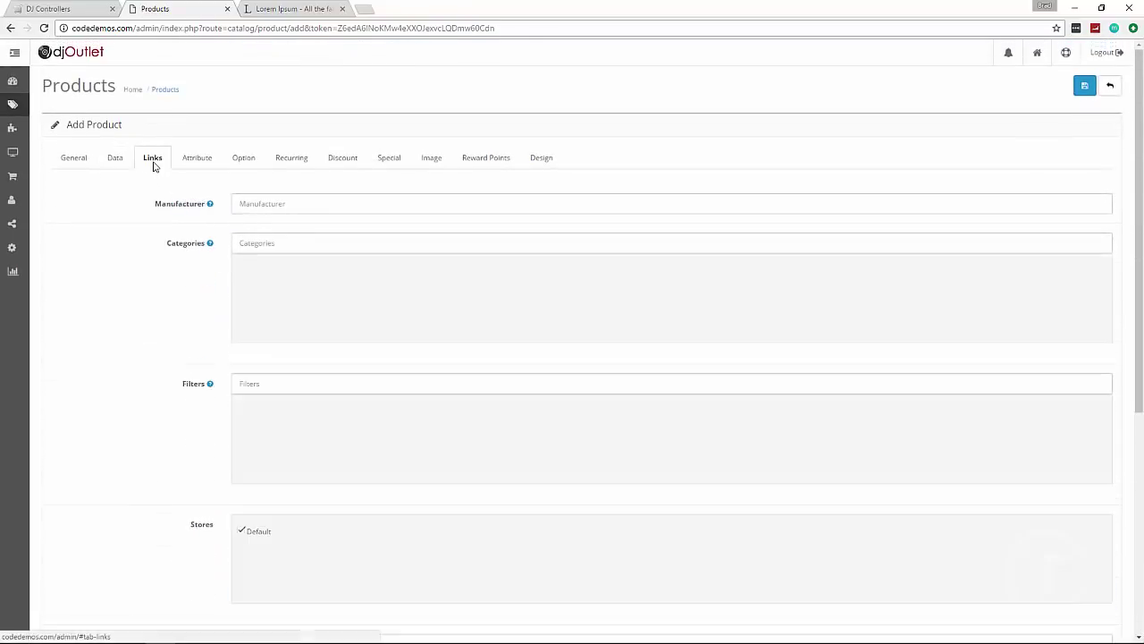
{"action": "left_click", "coordinate": [276, 200]}
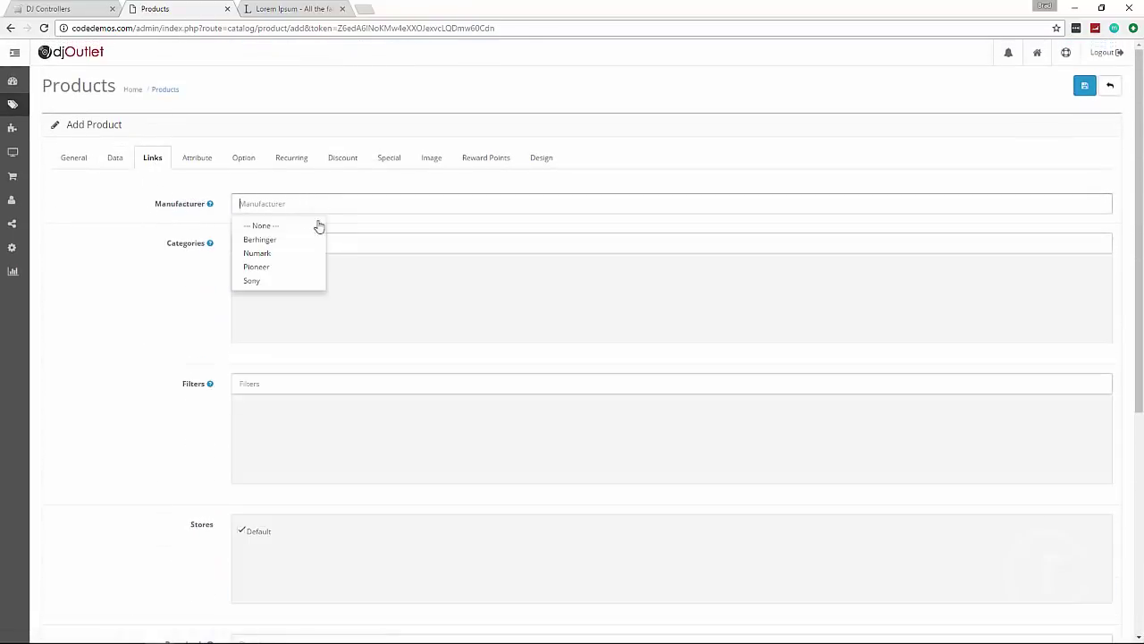
{"action": "left_click", "coordinate": [260, 254]}
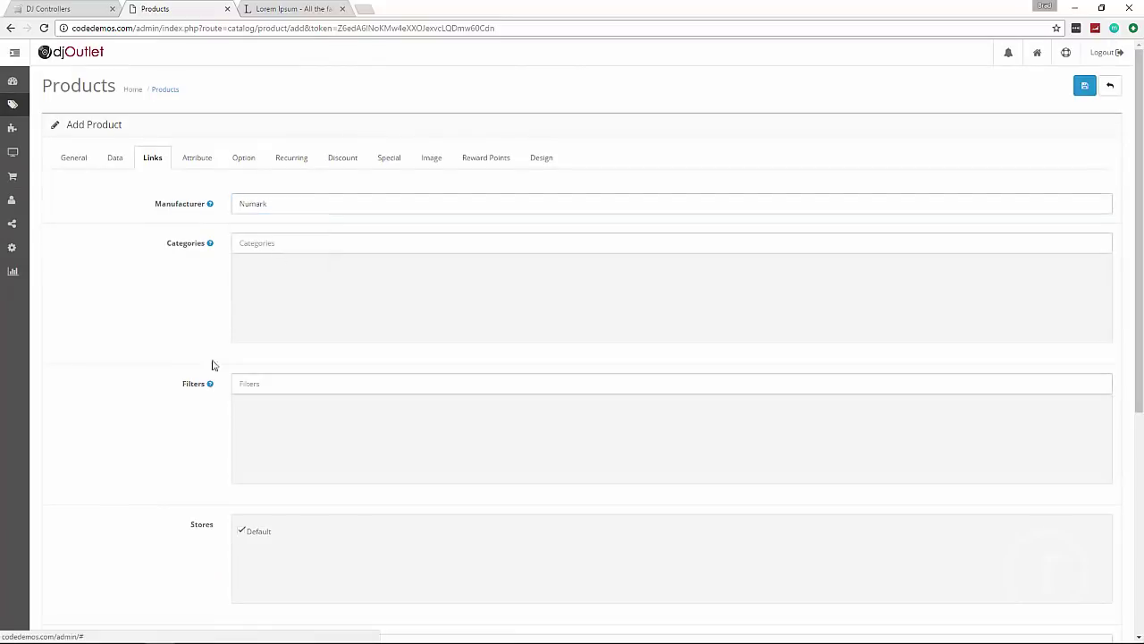
{"action": "left_click", "coordinate": [275, 245]}
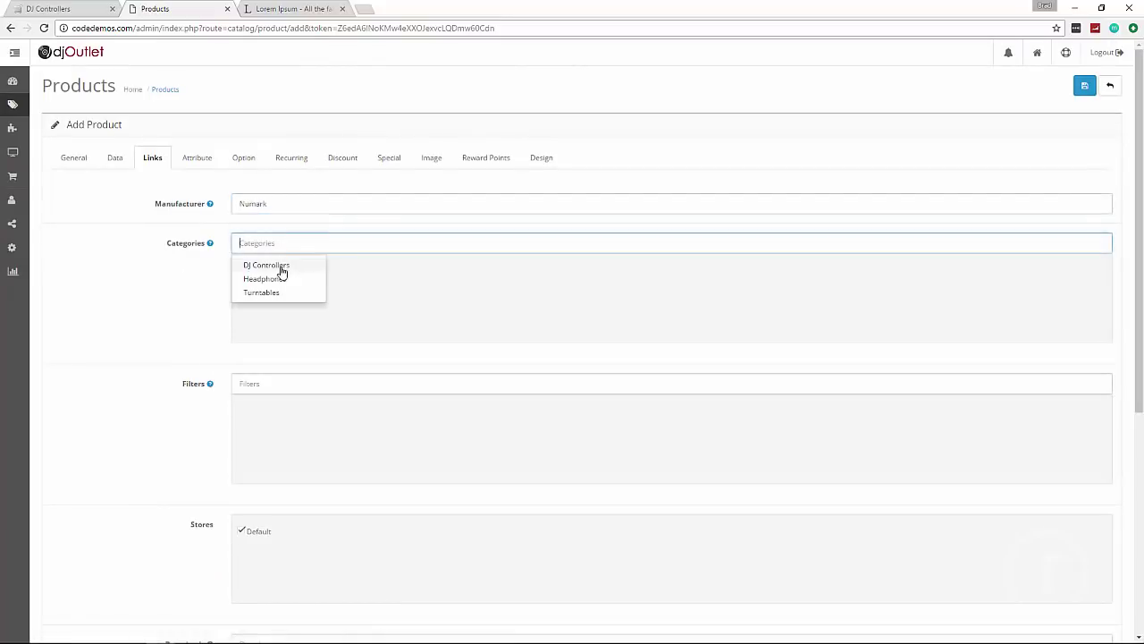
{"action": "left_click", "coordinate": [281, 265]}
{"action": "scroll", "coordinate": [127, 299], "scroll_direction": "down", "scroll_amount": 3}
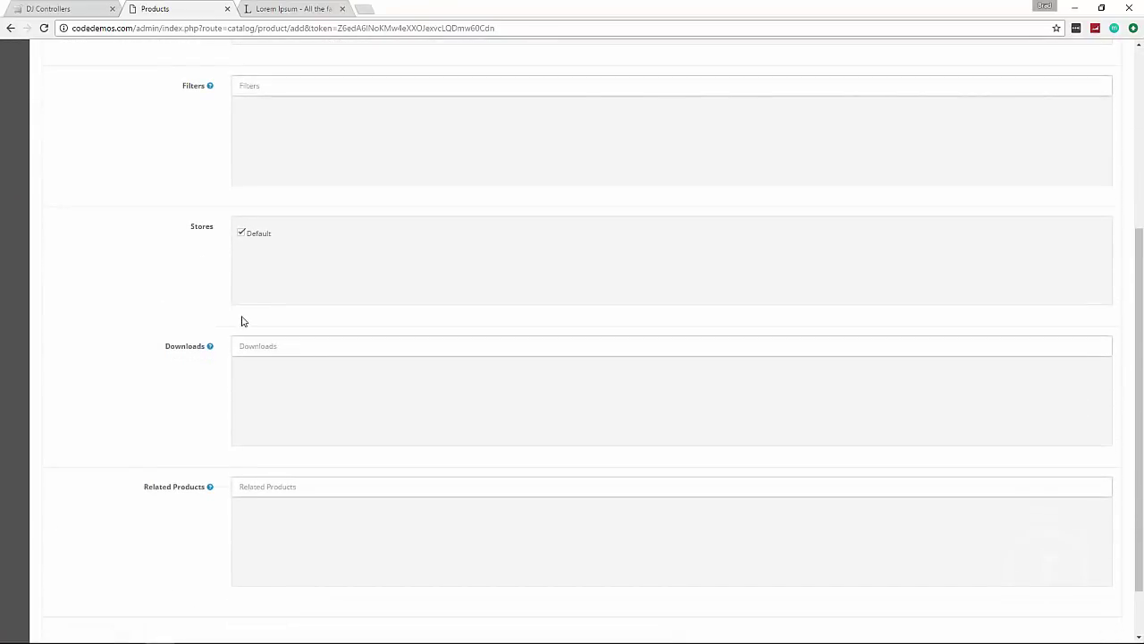
{"action": "scroll", "coordinate": [137, 281], "scroll_direction": "down", "scroll_amount": 1}
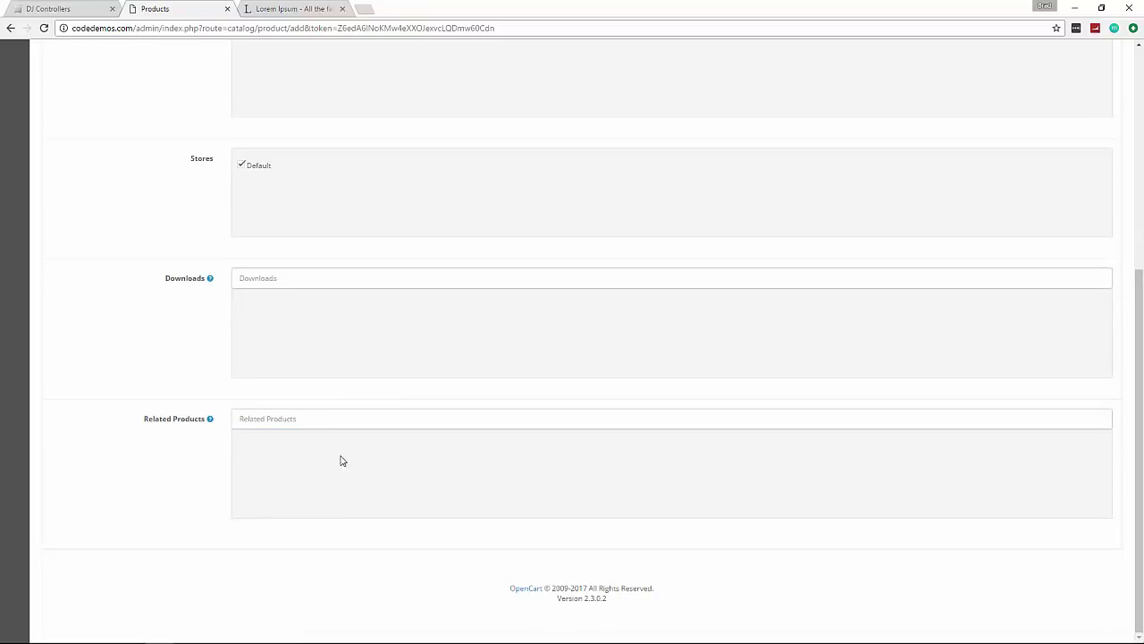
{"action": "scroll", "coordinate": [340, 460], "scroll_direction": "up", "scroll_amount": 4}
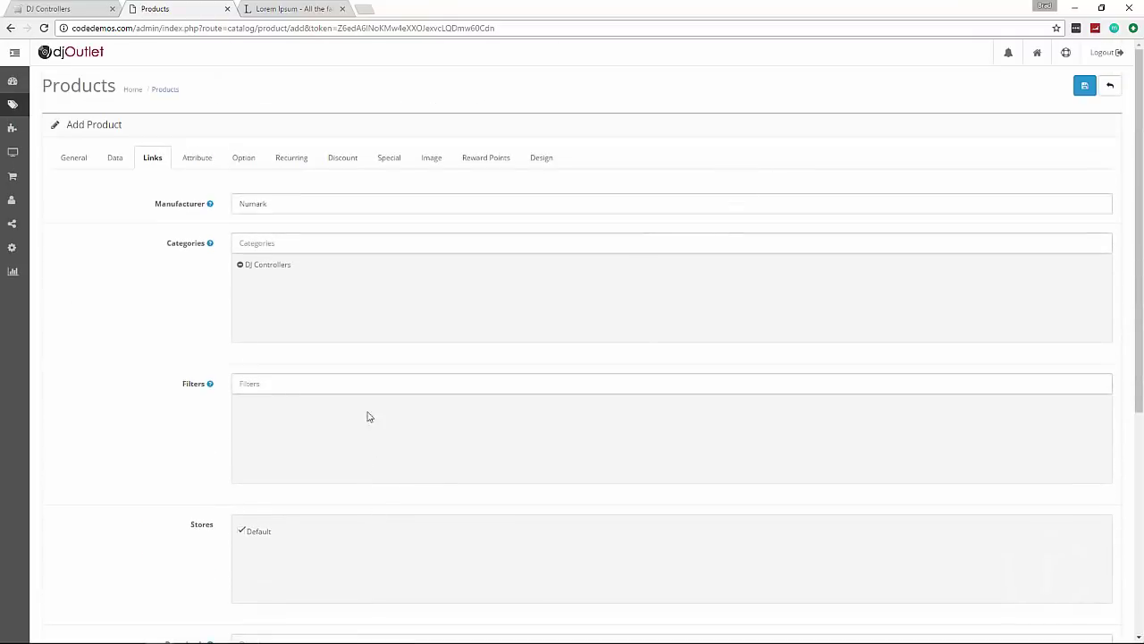
{"action": "scroll", "coordinate": [219, 339], "scroll_direction": "down", "scroll_amount": 2}
{"action": "scroll", "coordinate": [268, 322], "scroll_direction": "up", "scroll_amount": 2}
{"action": "left_click", "coordinate": [197, 167]}
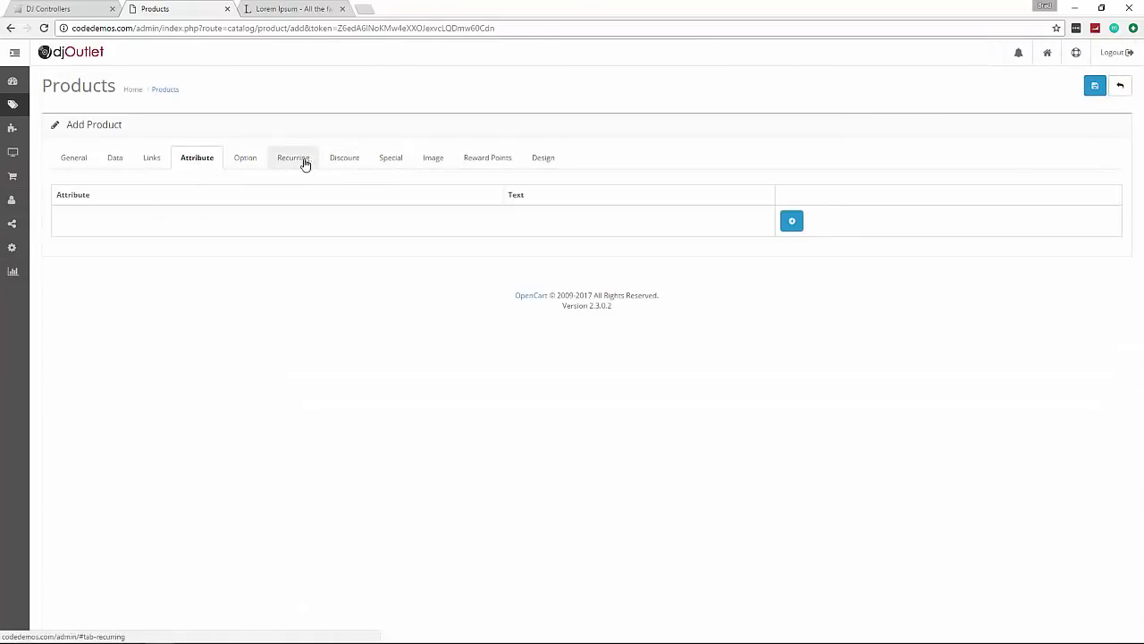
Step: Enter 99.00 as the product's price
{"action": "left_click", "coordinate": [114, 159]}
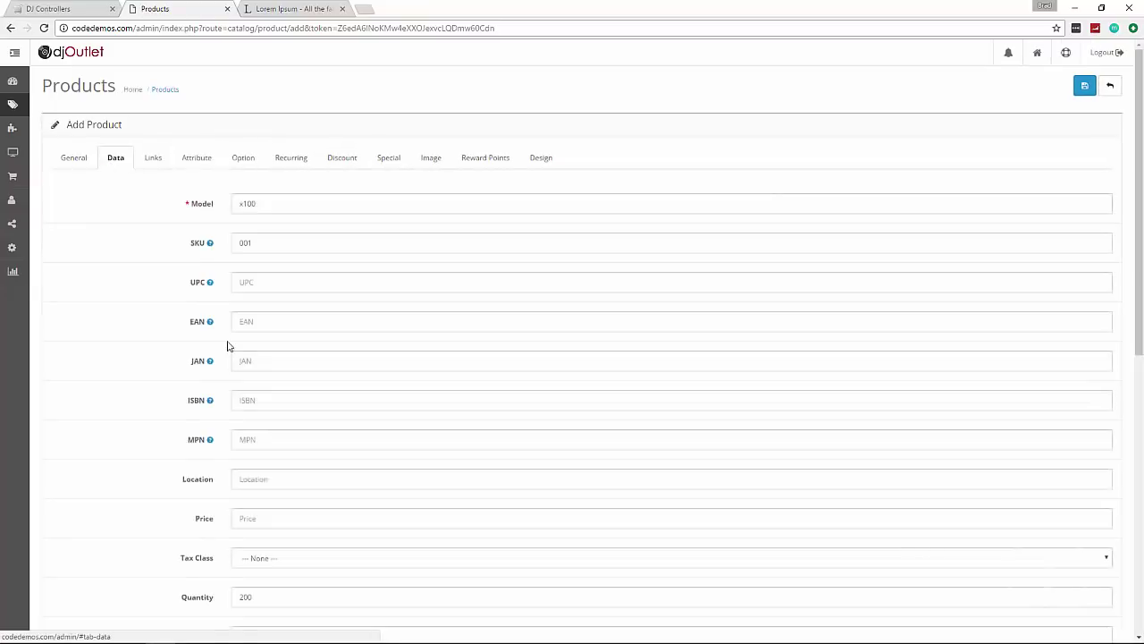
{"action": "scroll", "coordinate": [127, 309], "scroll_direction": "down", "scroll_amount": 1}
{"action": "left_click", "coordinate": [272, 460]}
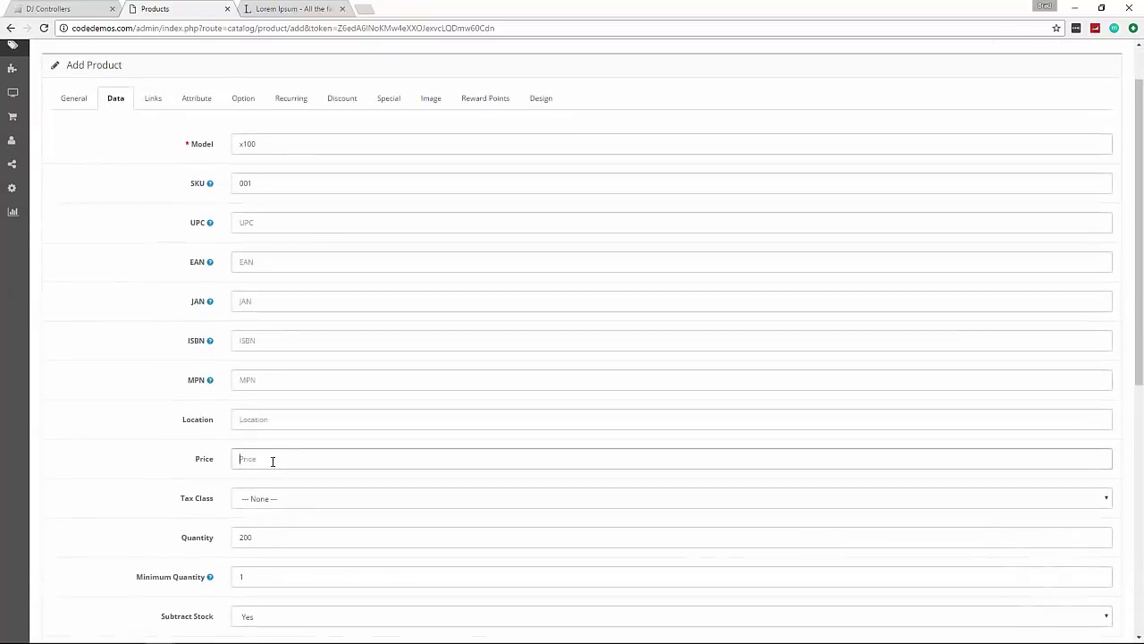
{"action": "type", "text": "99.00"}
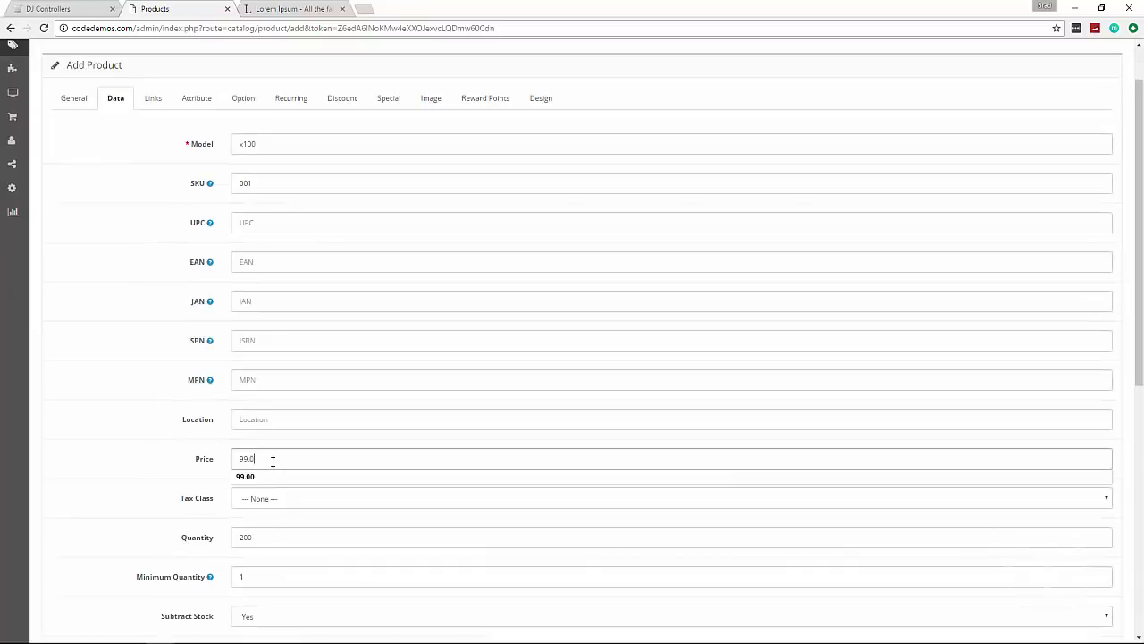
{"action": "left_click", "coordinate": [333, 100]}
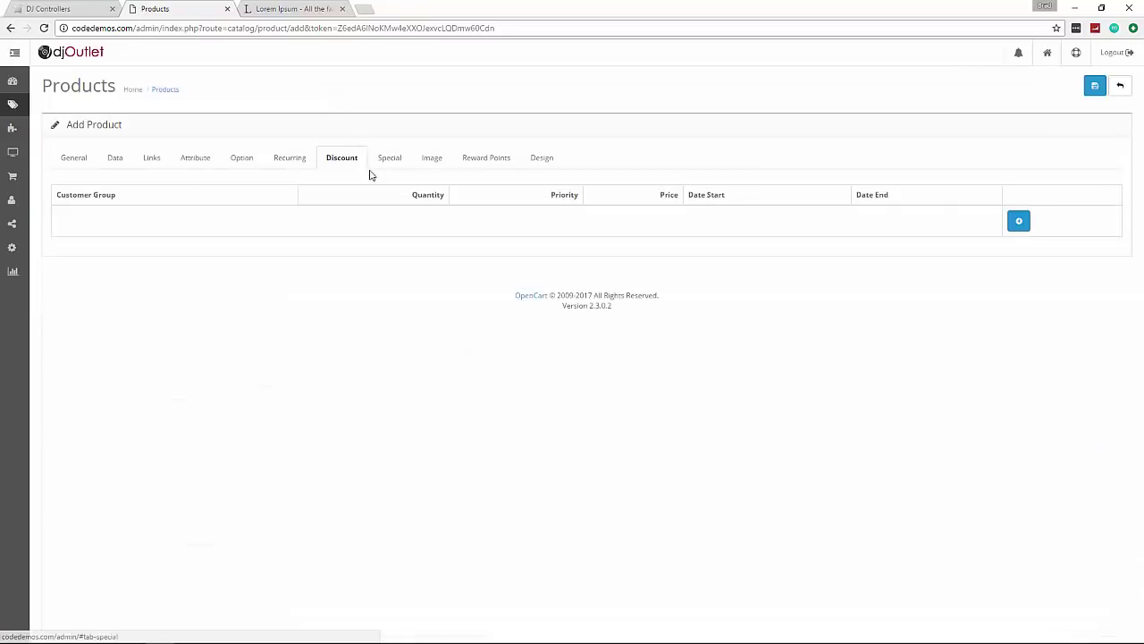
{"action": "left_click", "coordinate": [431, 161]}
Step: Make numark1.jpg the product's main image
{"action": "left_click", "coordinate": [89, 250]}
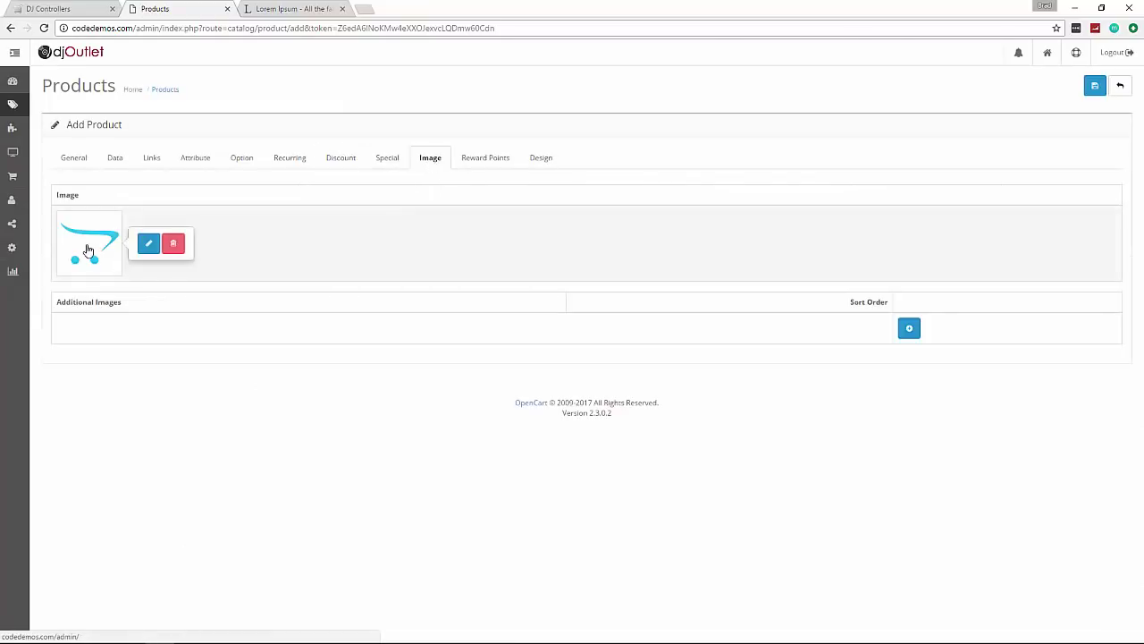
{"action": "left_click", "coordinate": [162, 272]}
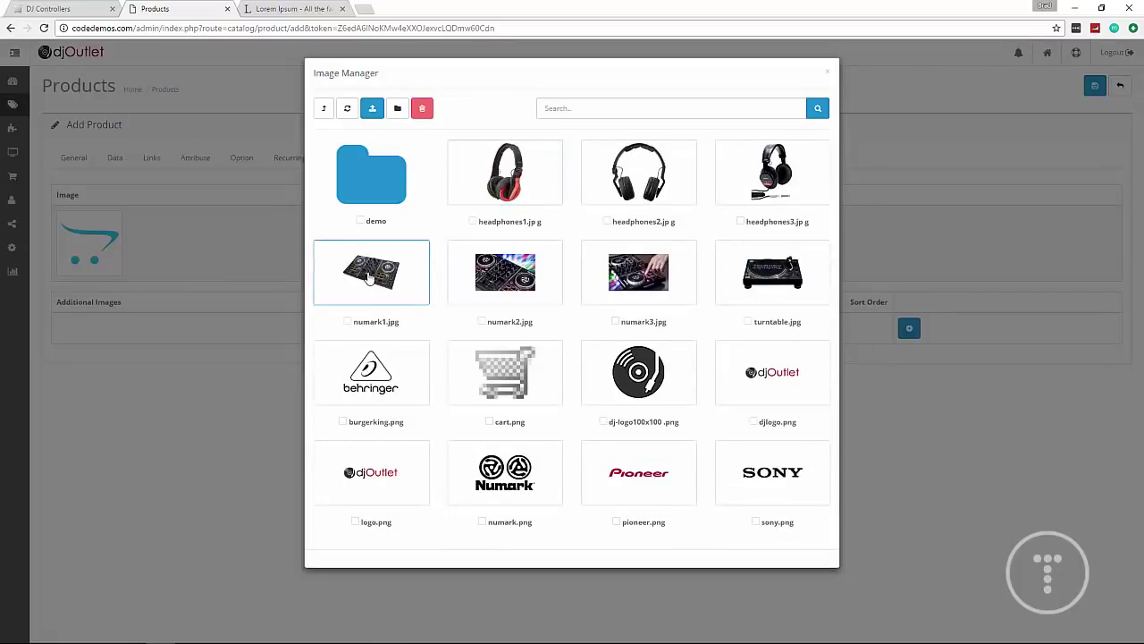
{"action": "left_click", "coordinate": [371, 277]}
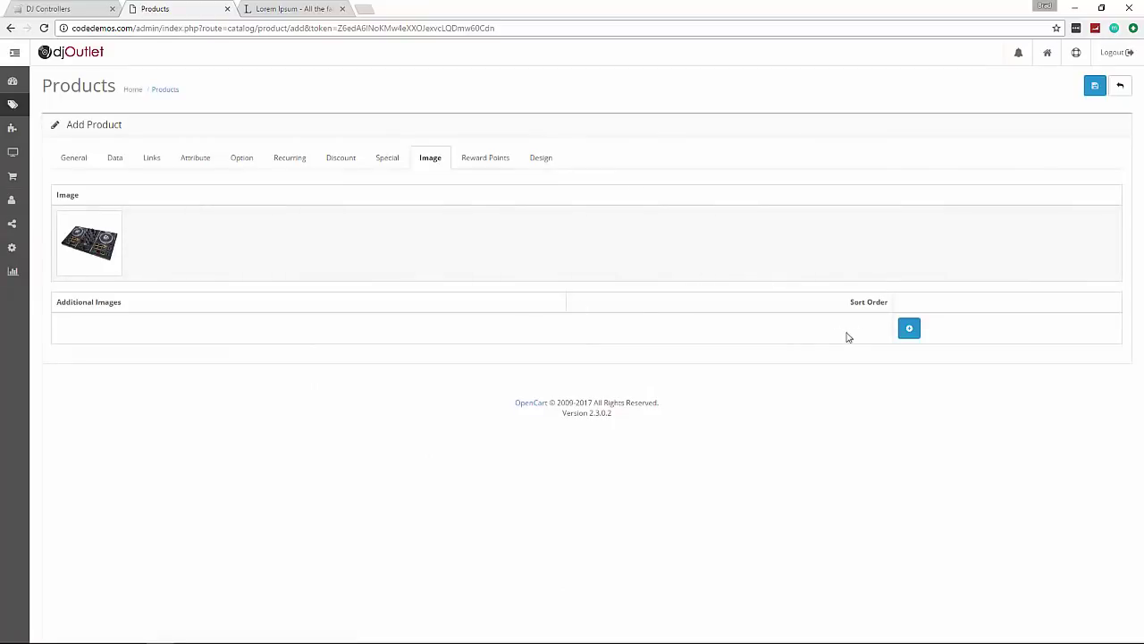
Step: Add numark2.jpg and numark3.jpg as additional product images
{"action": "left_click", "coordinate": [909, 328]}
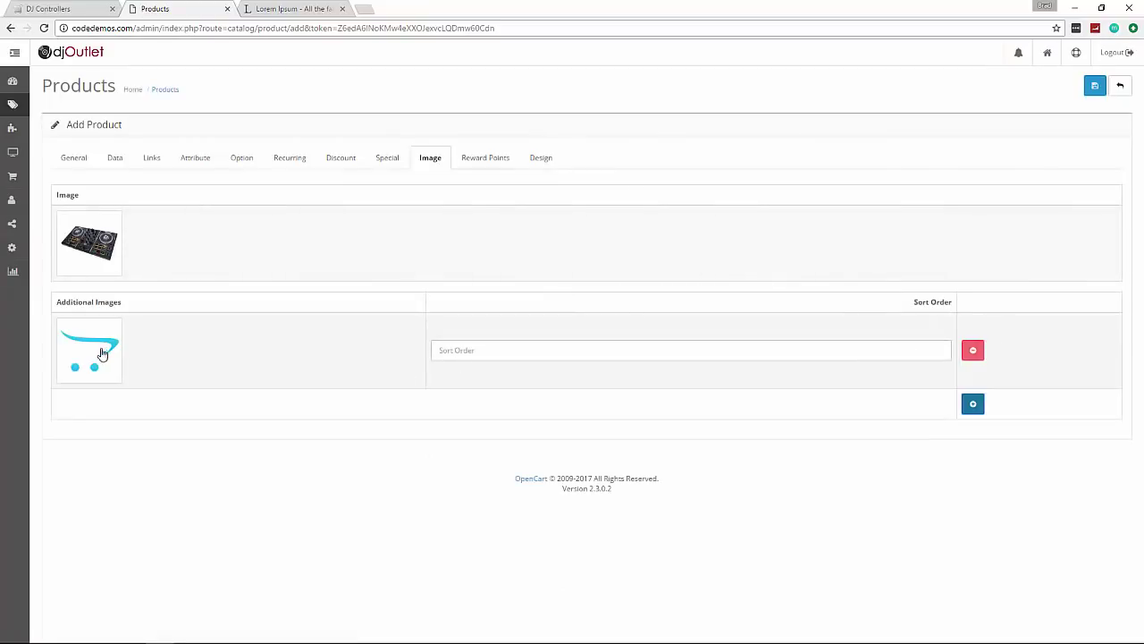
{"action": "left_click", "coordinate": [102, 354]}
{"action": "left_click", "coordinate": [145, 352]}
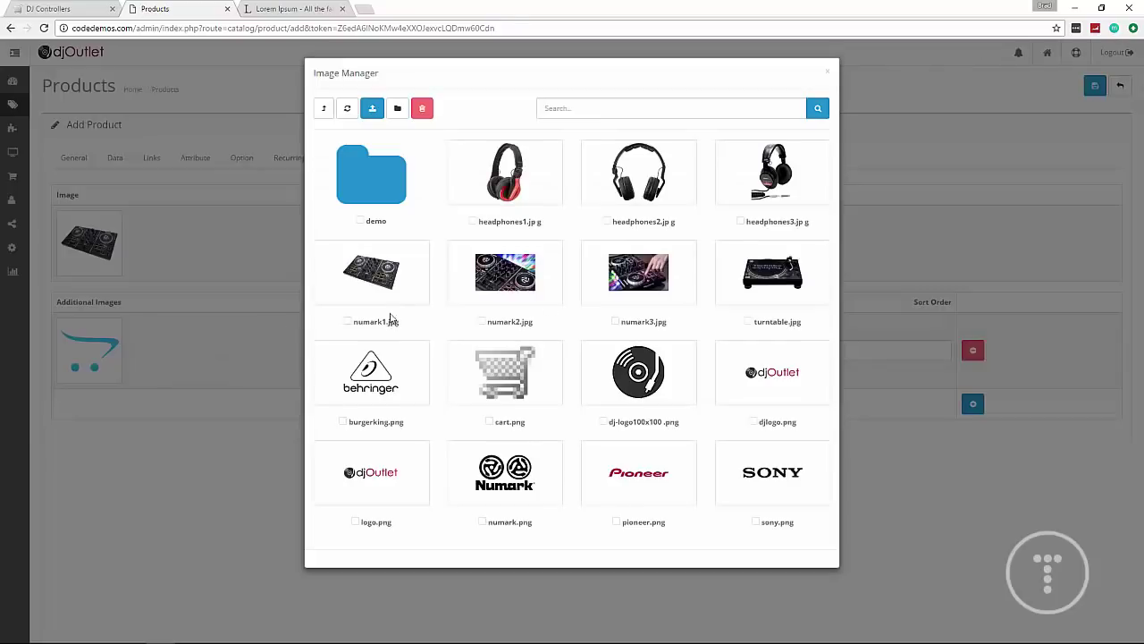
{"action": "left_click", "coordinate": [531, 279]}
{"action": "left_click", "coordinate": [974, 404]}
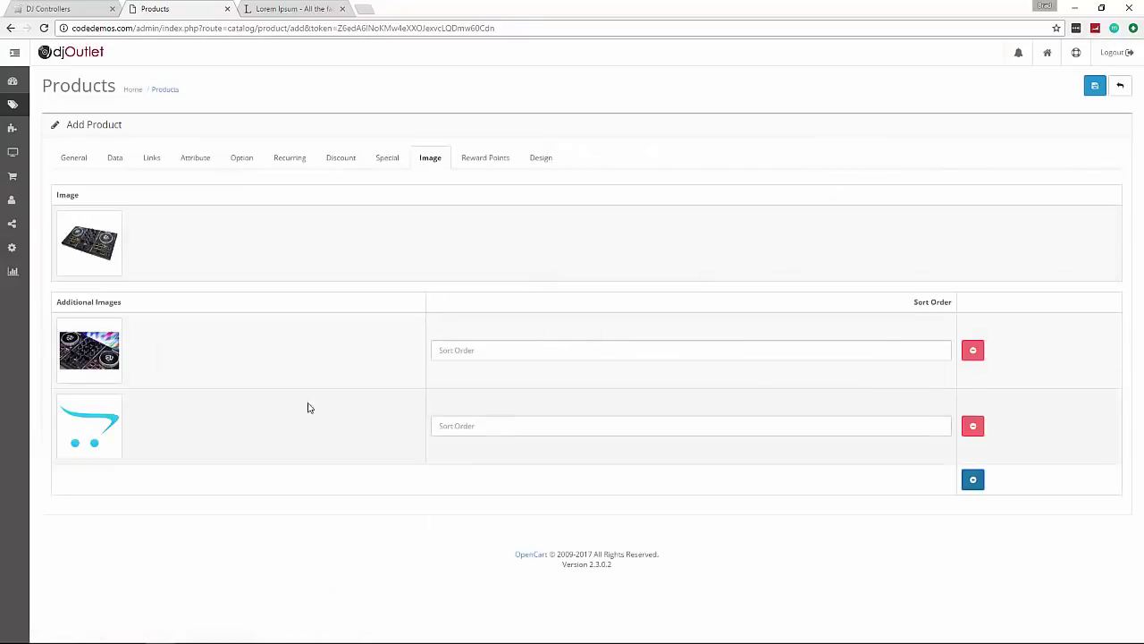
{"action": "left_click", "coordinate": [102, 428]}
{"action": "left_click", "coordinate": [149, 427]}
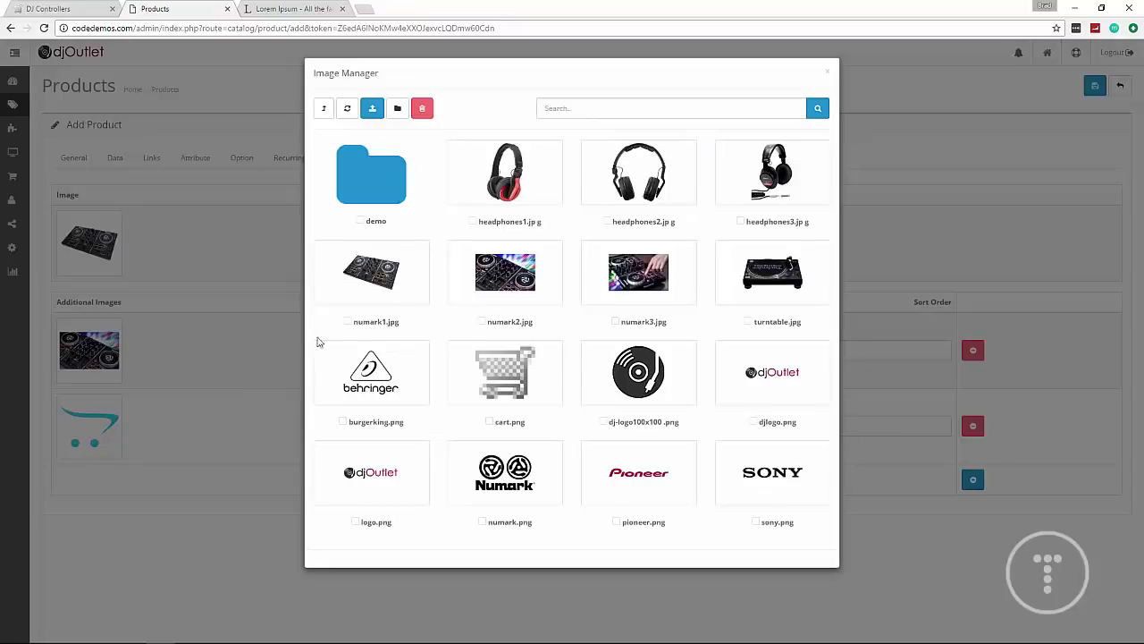
{"action": "left_click", "coordinate": [652, 282]}
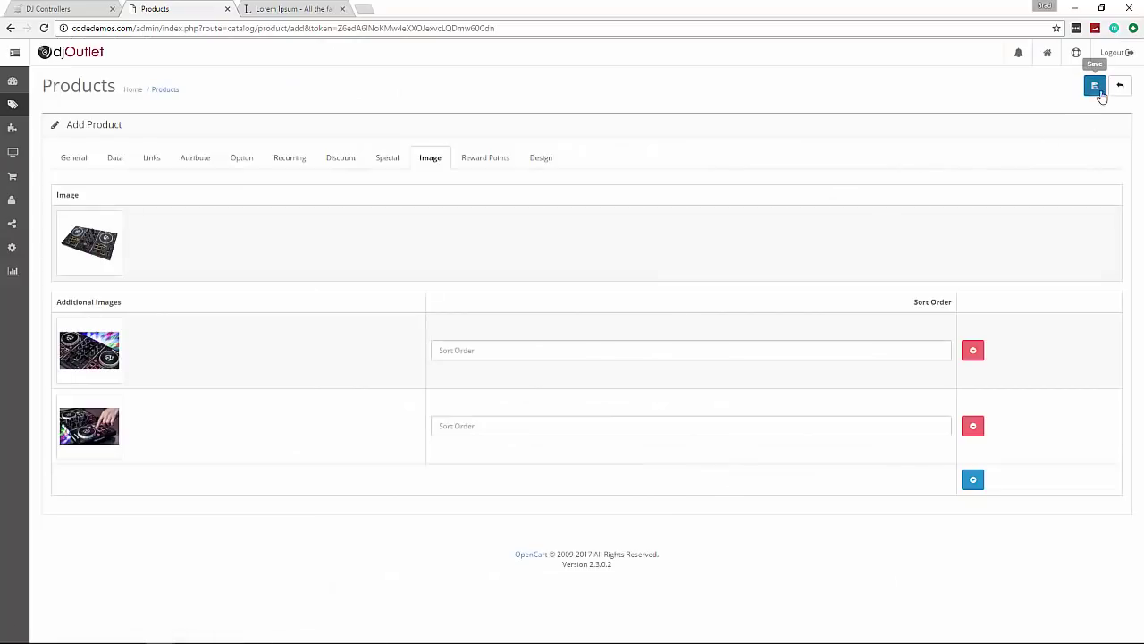
{"action": "left_click", "coordinate": [501, 158]}
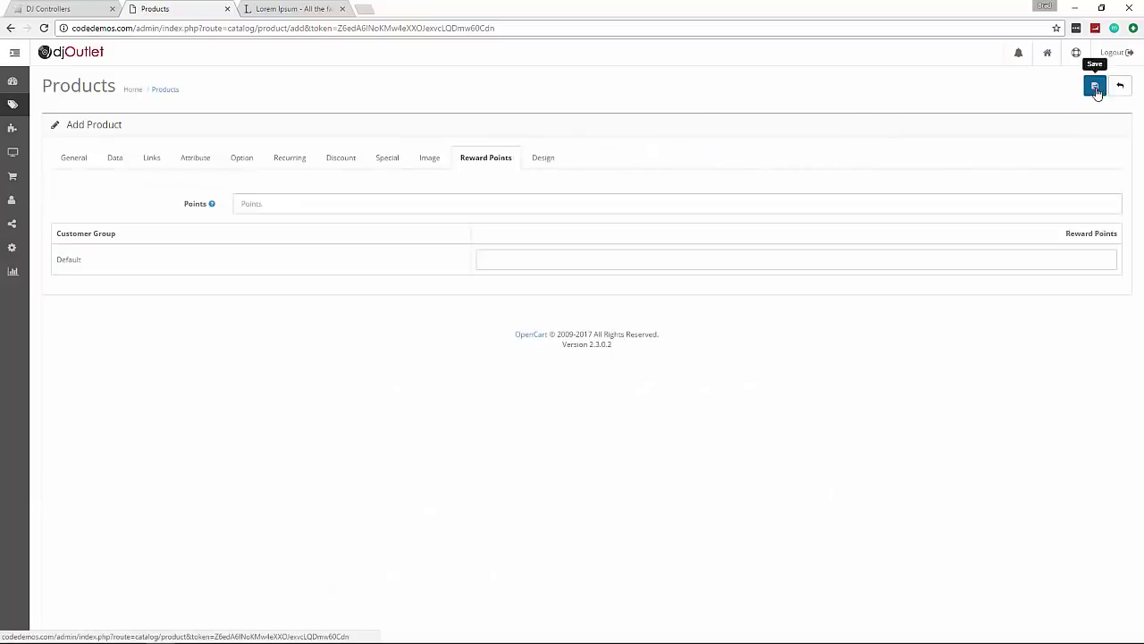
Step: Save Numark Party Mix and check it shows at $99.00 under storefront DJ Controllers
{"action": "left_click", "coordinate": [1094, 86]}
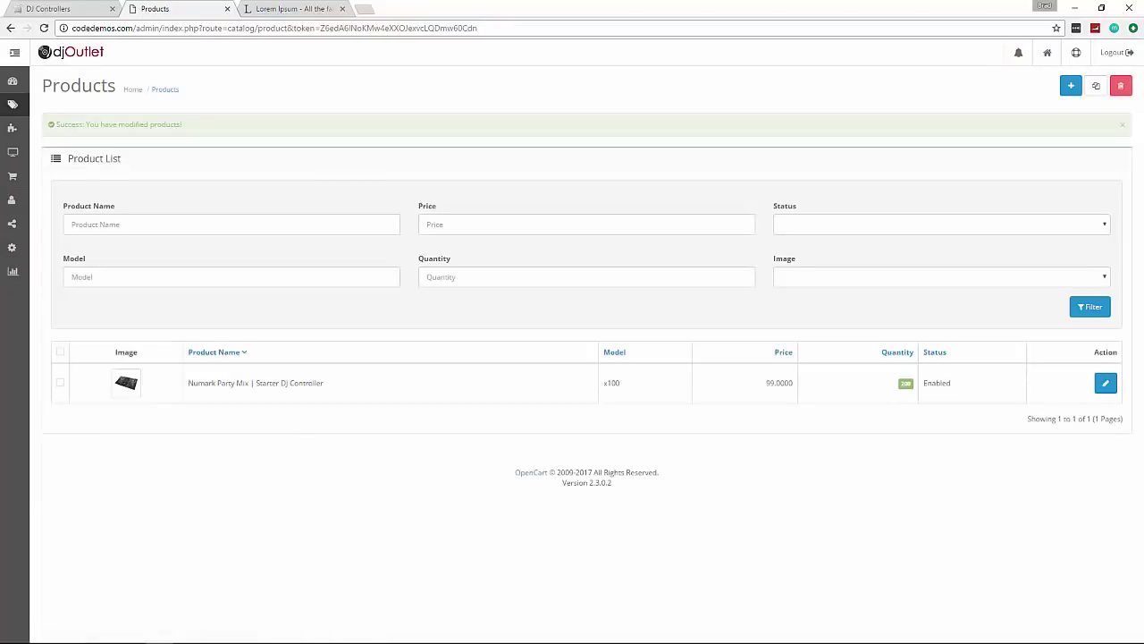
{"action": "left_click", "coordinate": [55, 11]}
{"action": "left_click", "coordinate": [264, 127]}
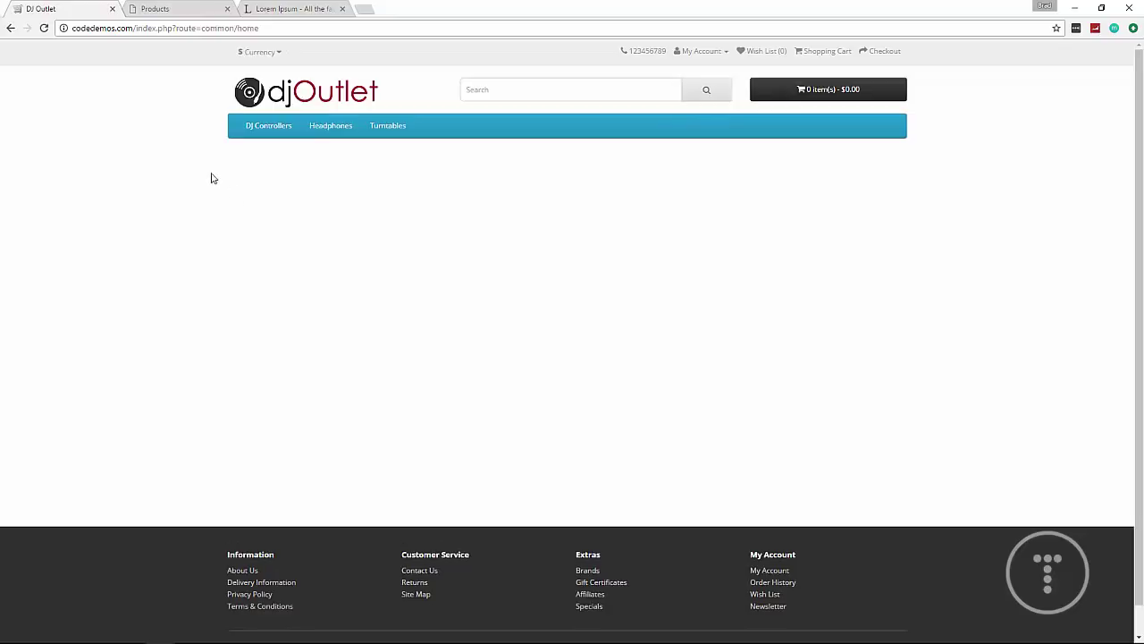
{"action": "left_click", "coordinate": [279, 130]}
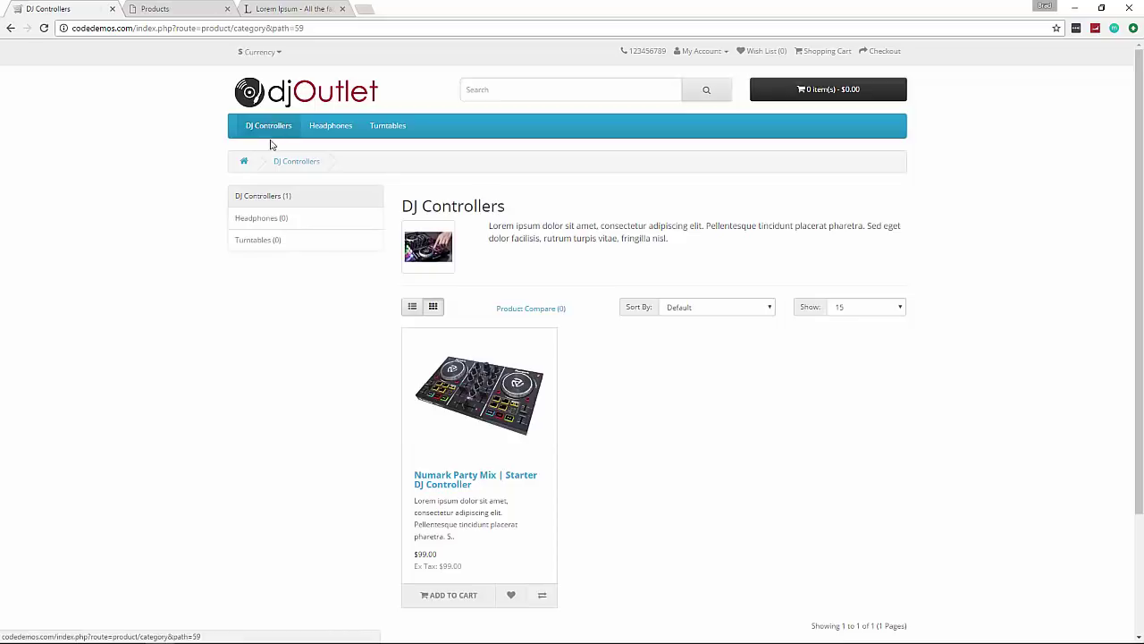
{"action": "left_click", "coordinate": [250, 91]}
{"action": "left_click", "coordinate": [173, 10]}
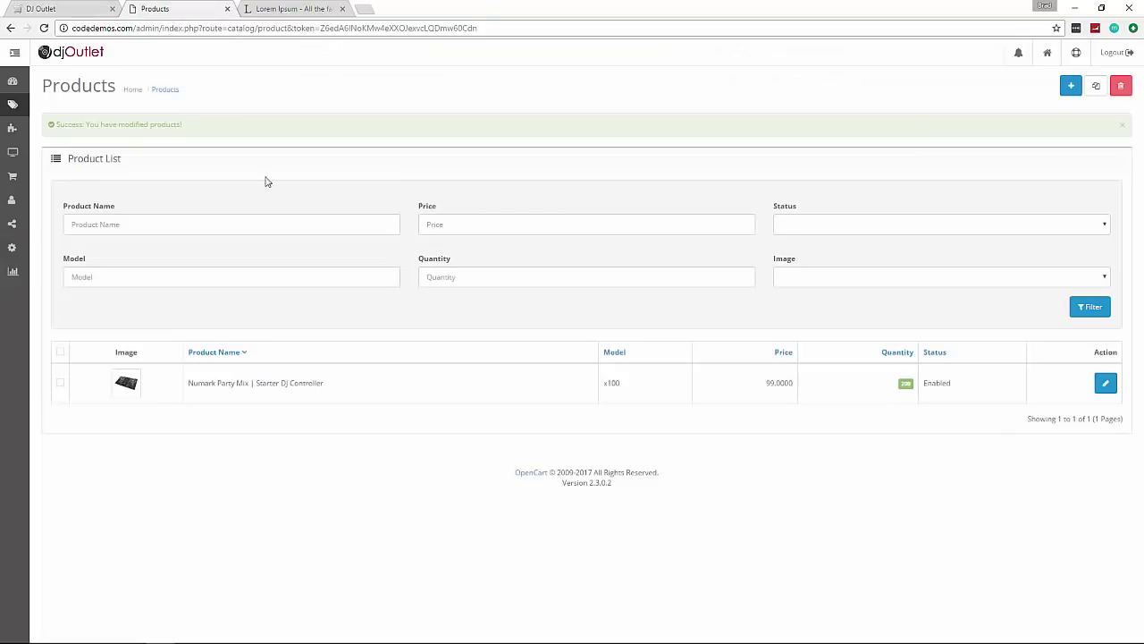
{"action": "mouse_move", "coordinate": [12, 146]}
{"action": "mouse_move", "coordinate": [15, 106]}
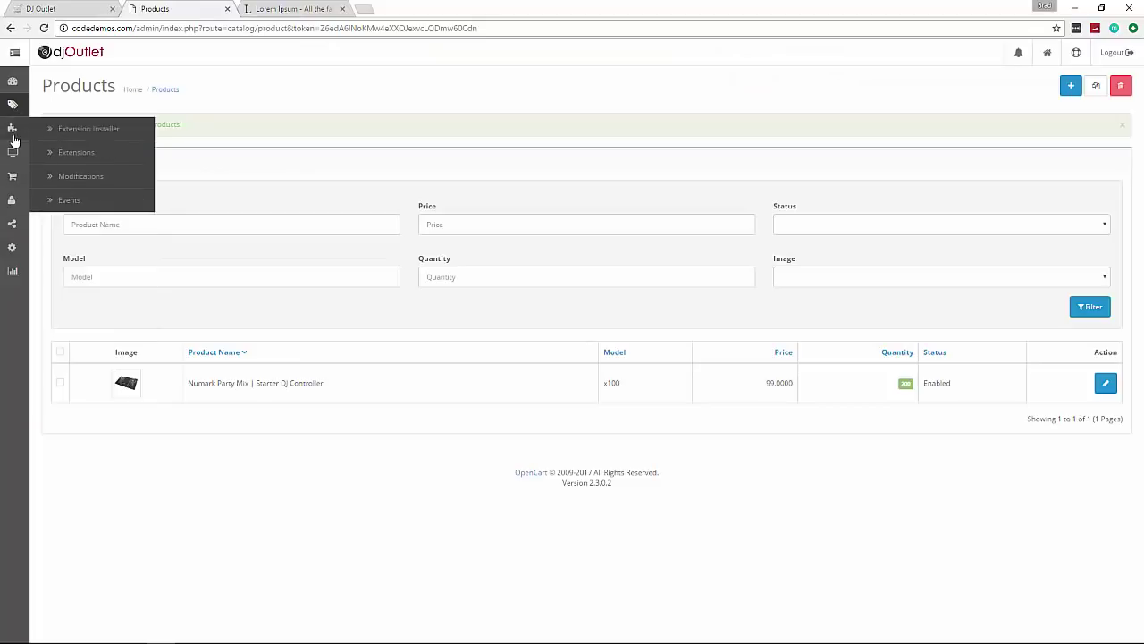
Step: Bring up the Home Page Featured module from the Modules extensions list
{"action": "left_click", "coordinate": [49, 153]}
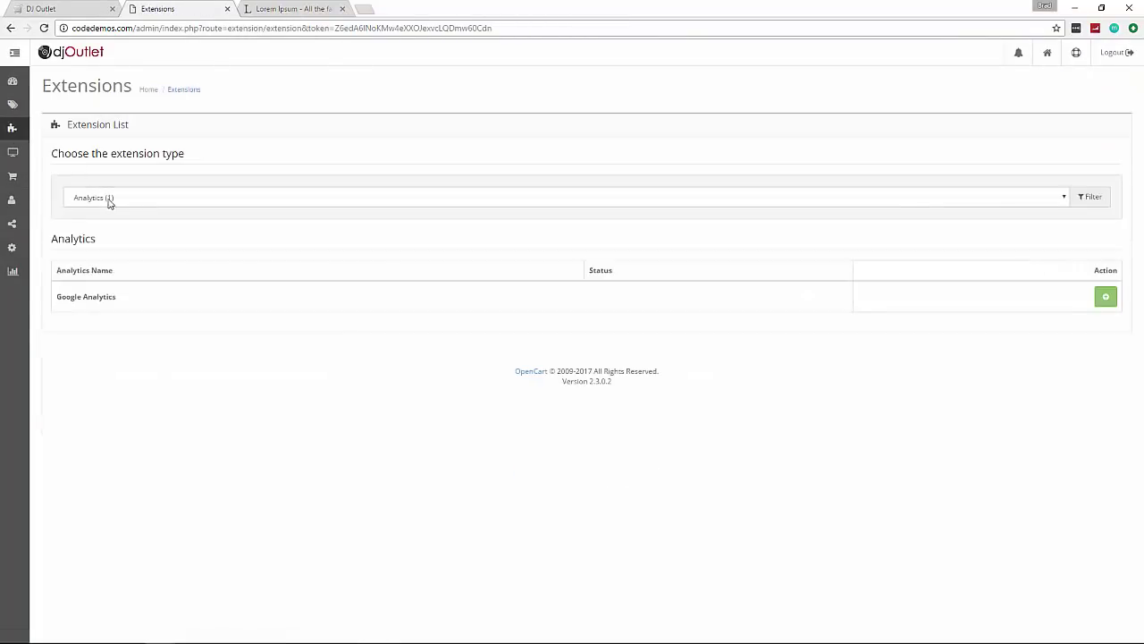
{"action": "left_click", "coordinate": [192, 198]}
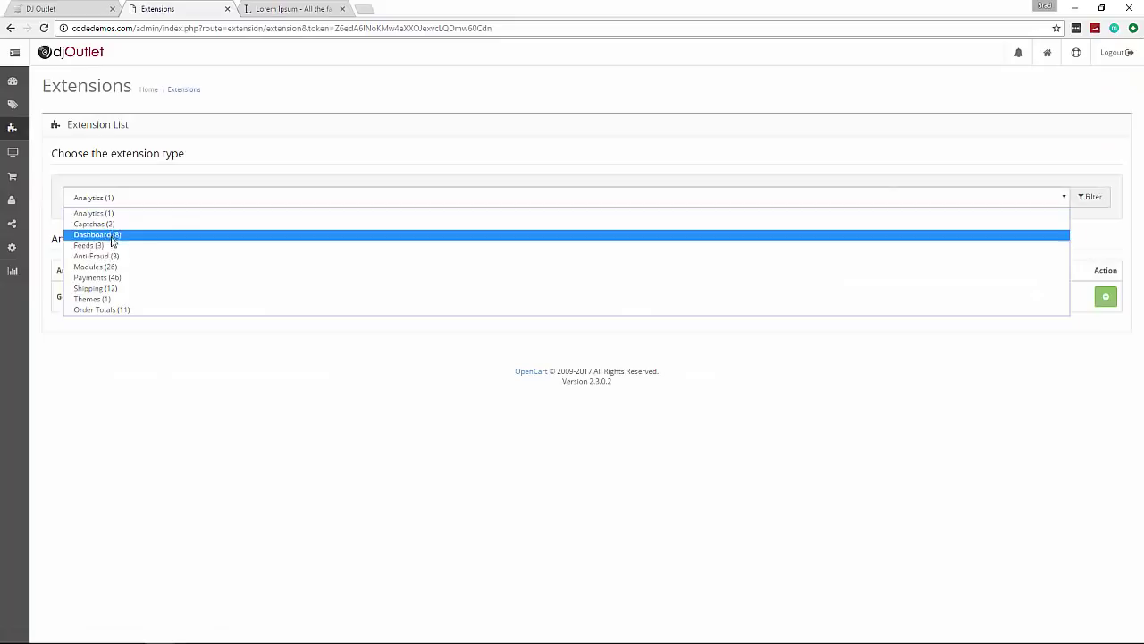
{"action": "left_click", "coordinate": [113, 268]}
{"action": "scroll", "coordinate": [206, 319], "scroll_direction": "down", "scroll_amount": 3}
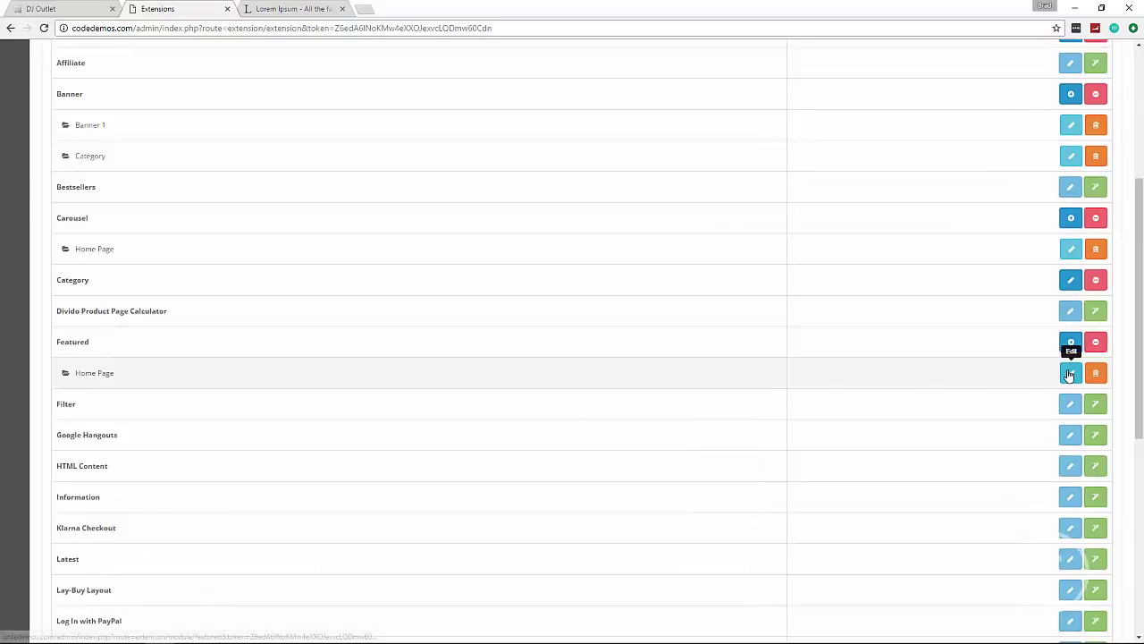
{"action": "left_click", "coordinate": [1071, 372]}
Step: Feature Numark Party Mix | Starter DJ Controller, set the limit to 8, and save
{"action": "left_click", "coordinate": [278, 207]}
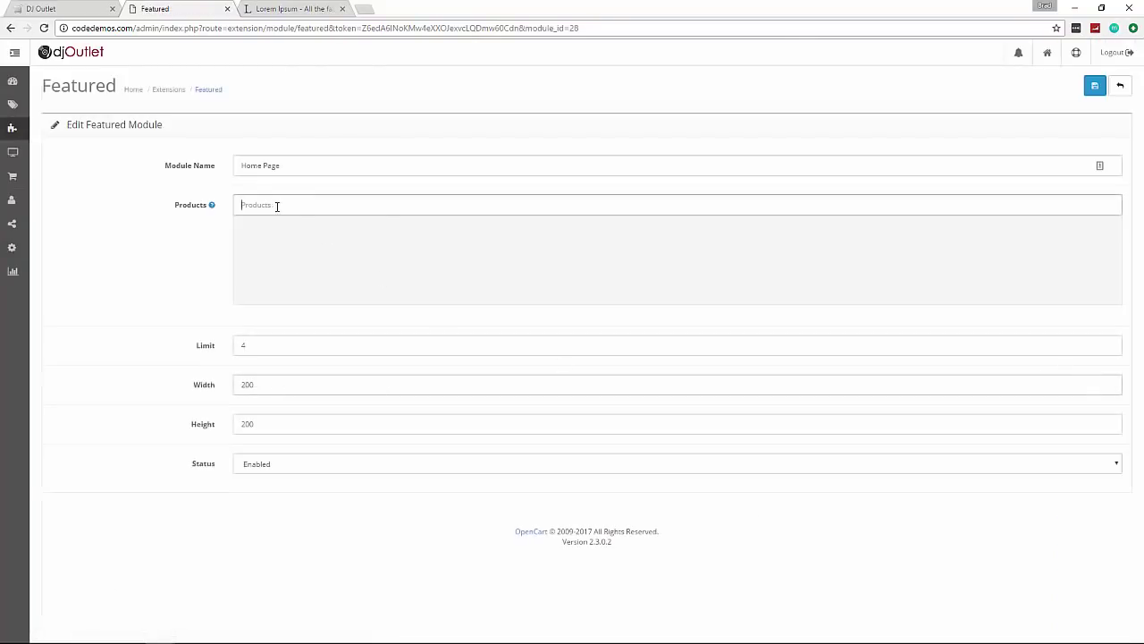
{"action": "left_click", "coordinate": [291, 229]}
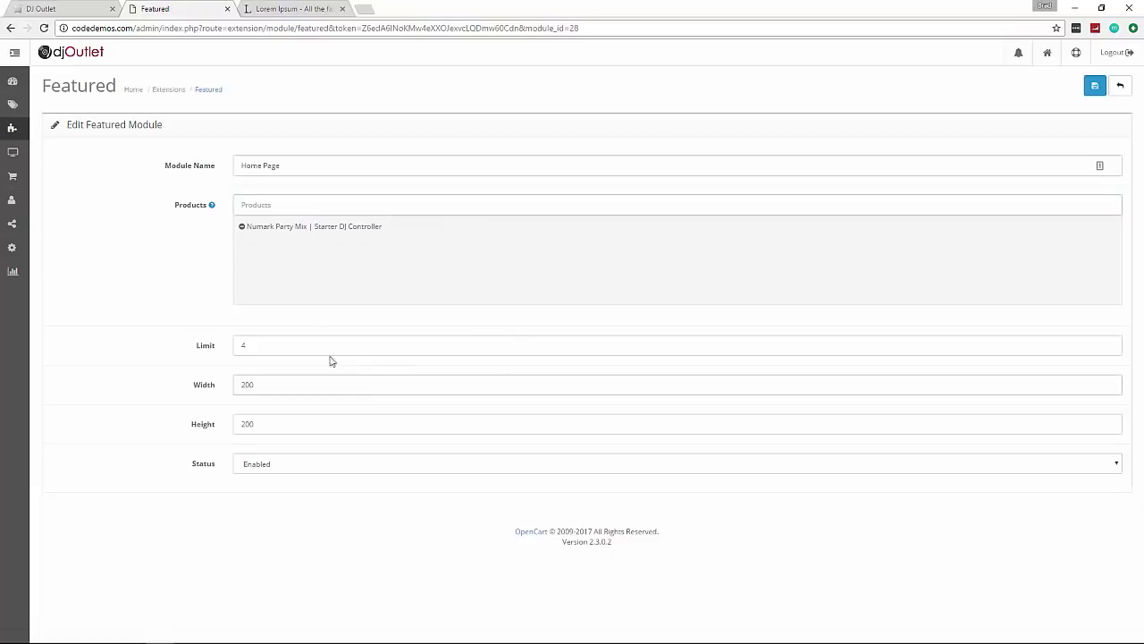
{"action": "left_click", "coordinate": [246, 349]}
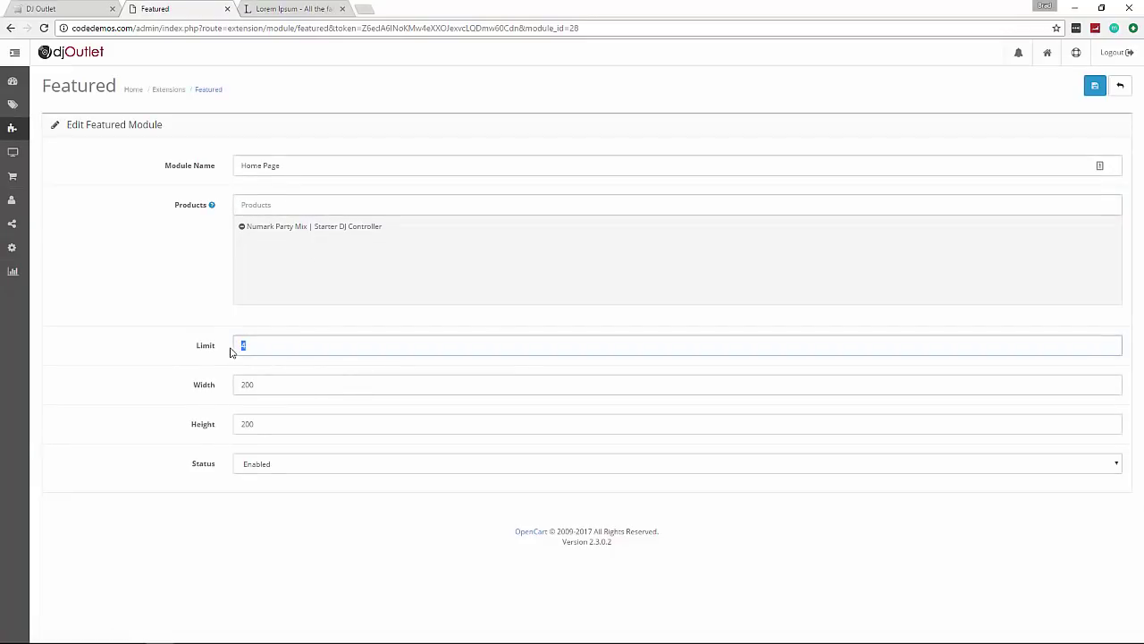
{"action": "type", "text": "8"}
{"action": "left_click", "coordinate": [329, 571]}
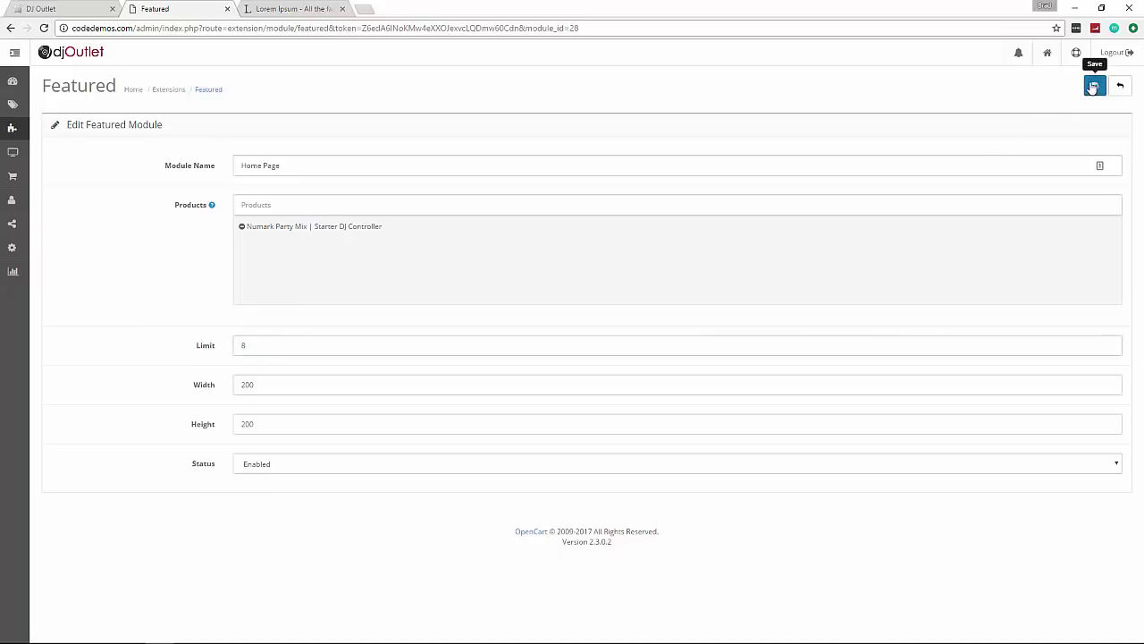
{"action": "left_click", "coordinate": [1093, 86]}
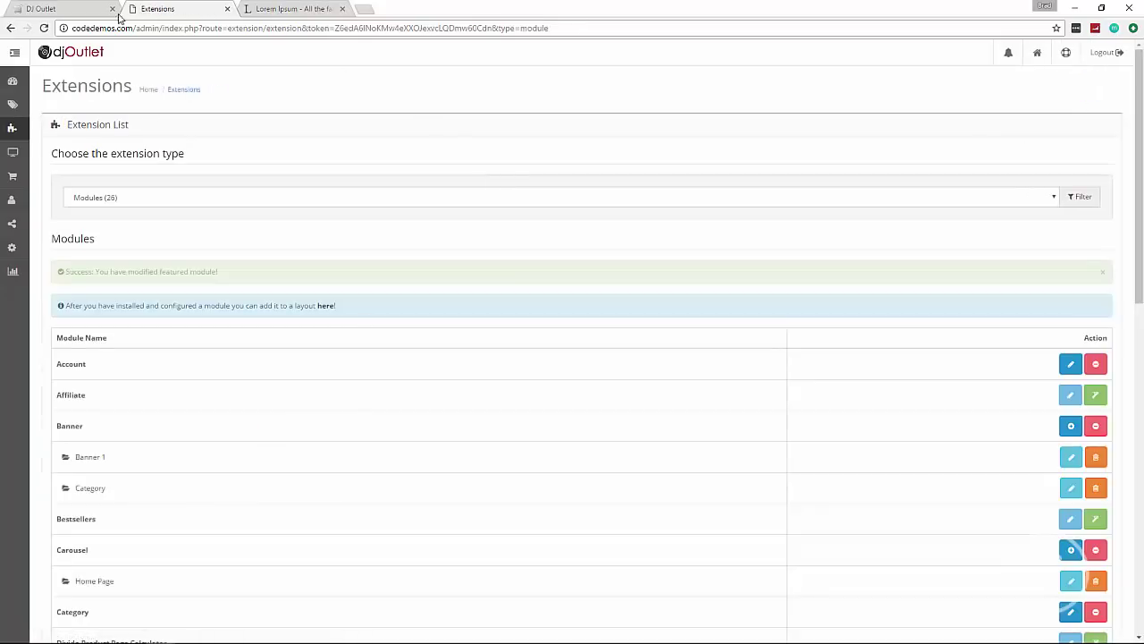
Step: Reload the store home page to see Numark Party Mix under Featured, then view admin Products
{"action": "left_click", "coordinate": [80, 10]}
{"action": "left_click", "coordinate": [44, 28]}
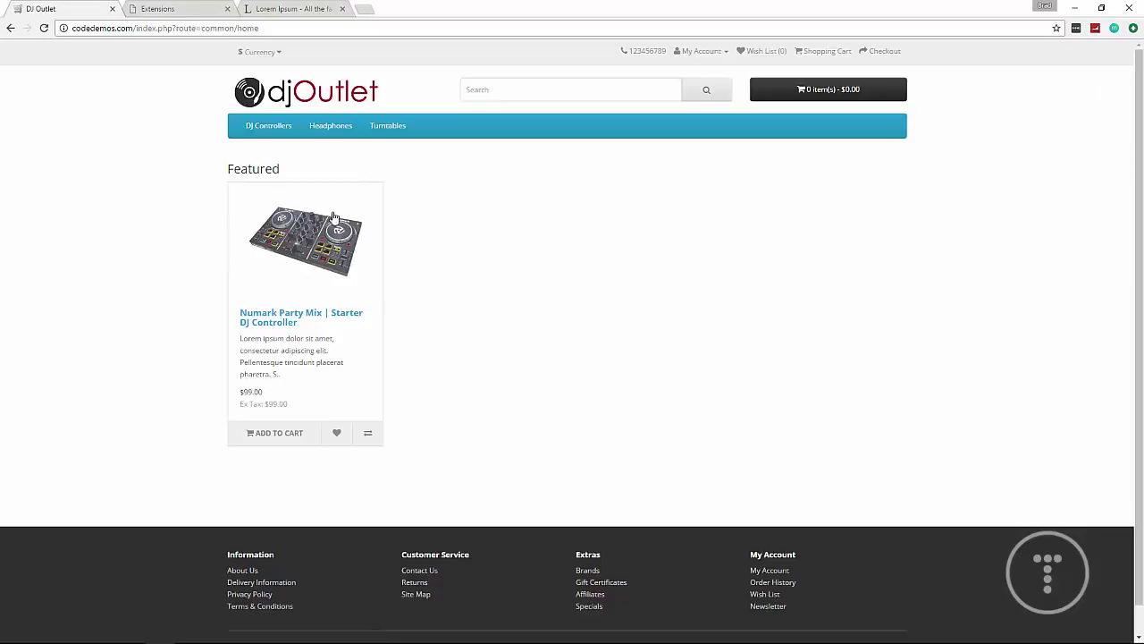
{"action": "left_click", "coordinate": [174, 9]}
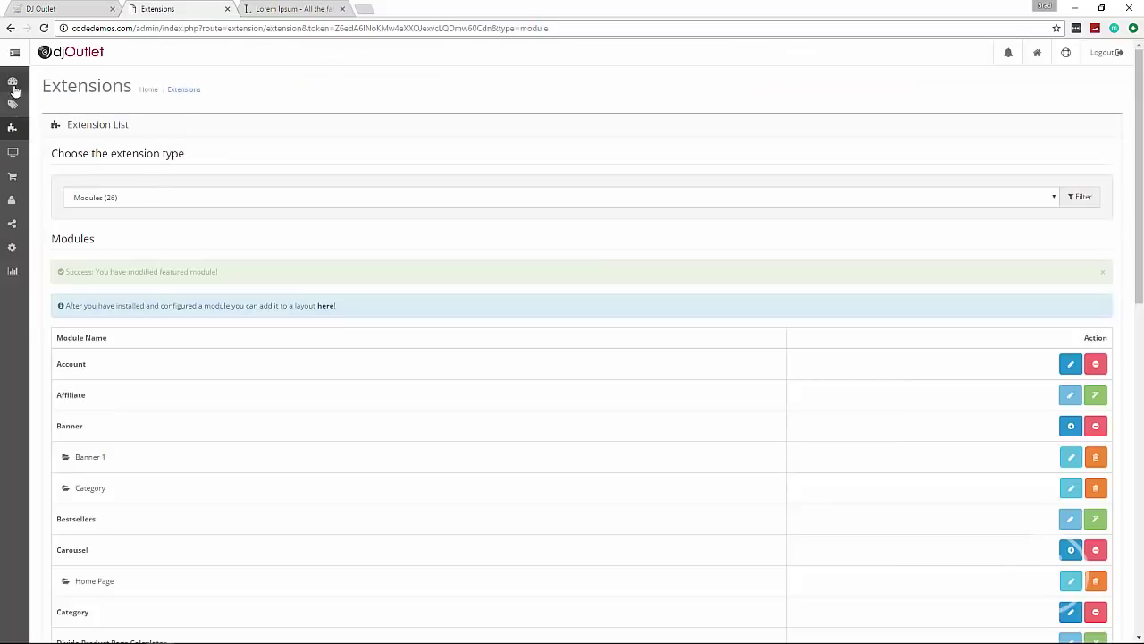
{"action": "mouse_move", "coordinate": [12, 103]}
{"action": "left_click", "coordinate": [98, 130]}
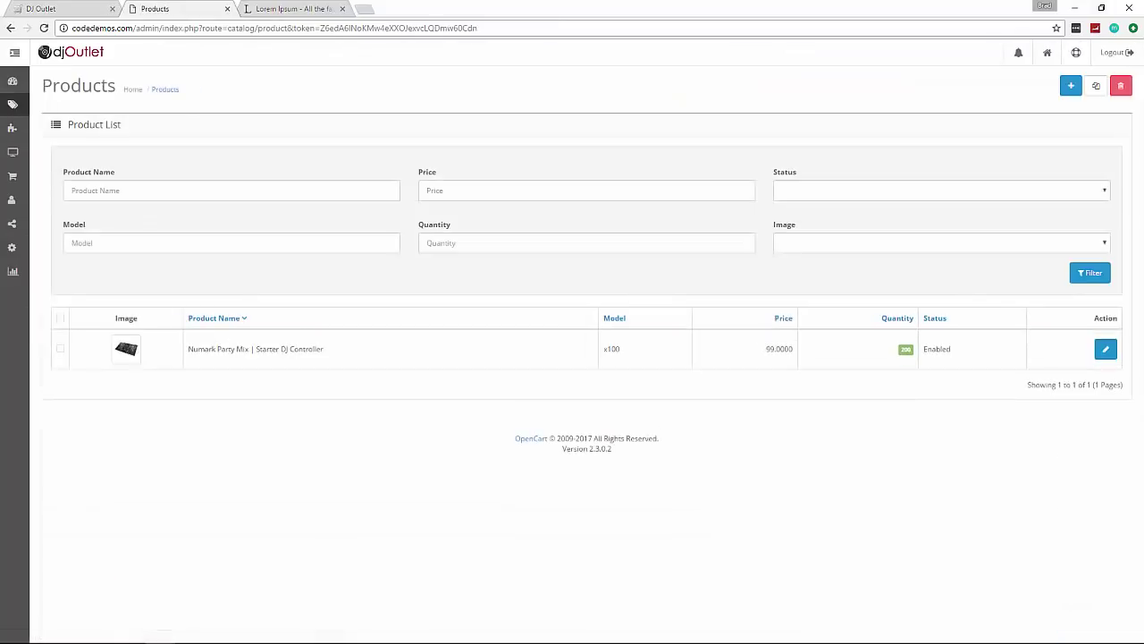
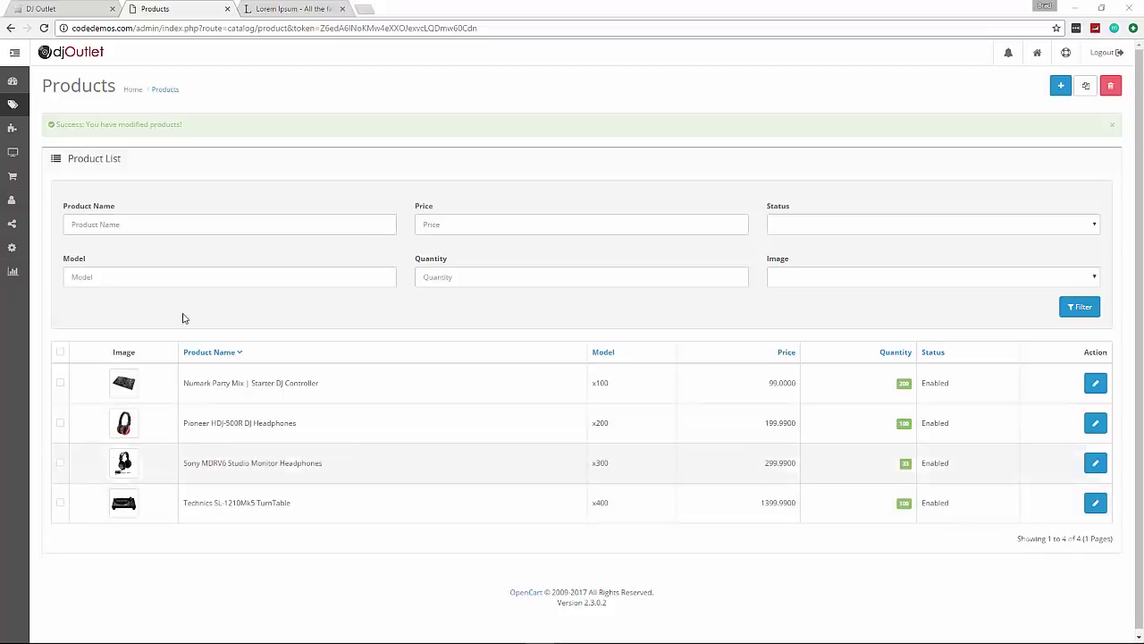
Step: Open the Featured Home Page module from the Modules extensions list
{"action": "left_click_drag", "start_coordinate": [217, 504], "coordinate": [217, 526]}
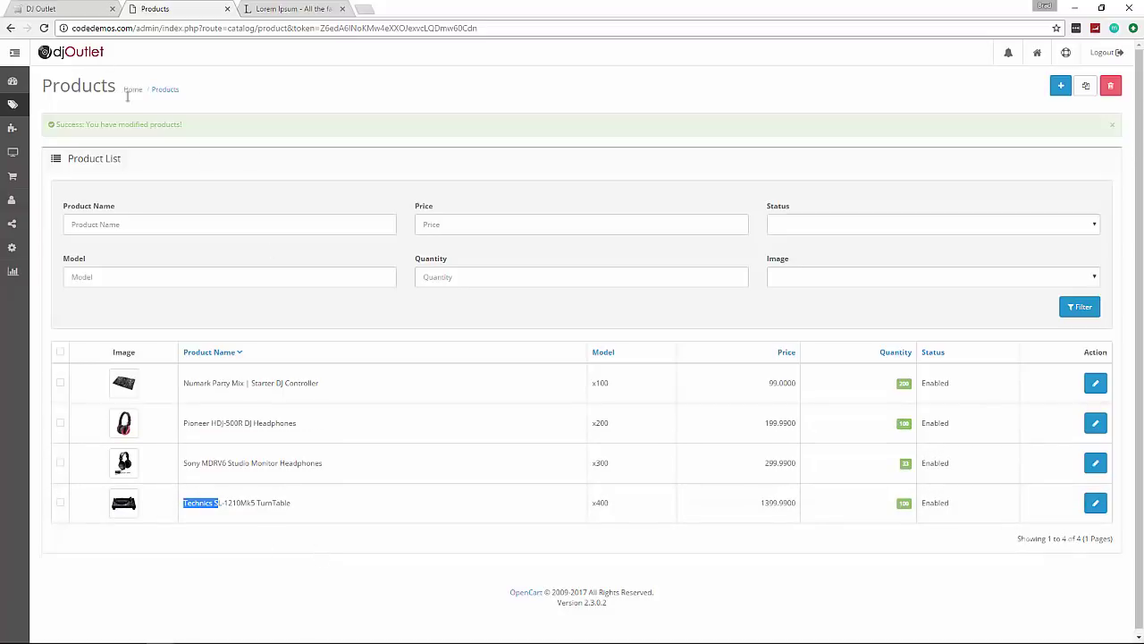
{"action": "mouse_move", "coordinate": [12, 104]}
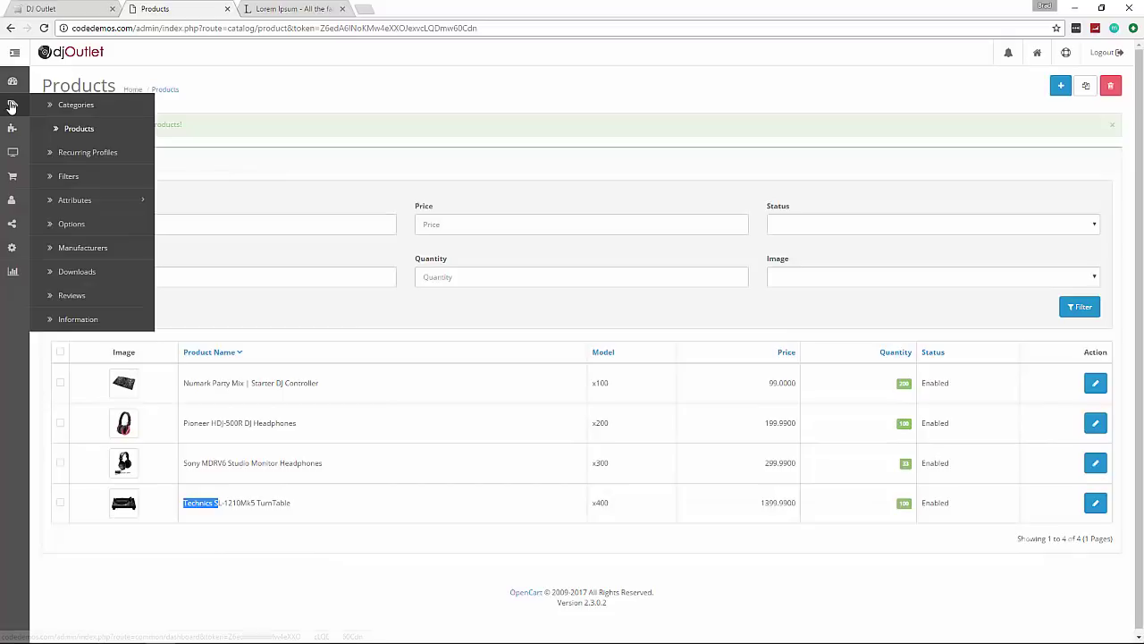
{"action": "mouse_move", "coordinate": [16, 132]}
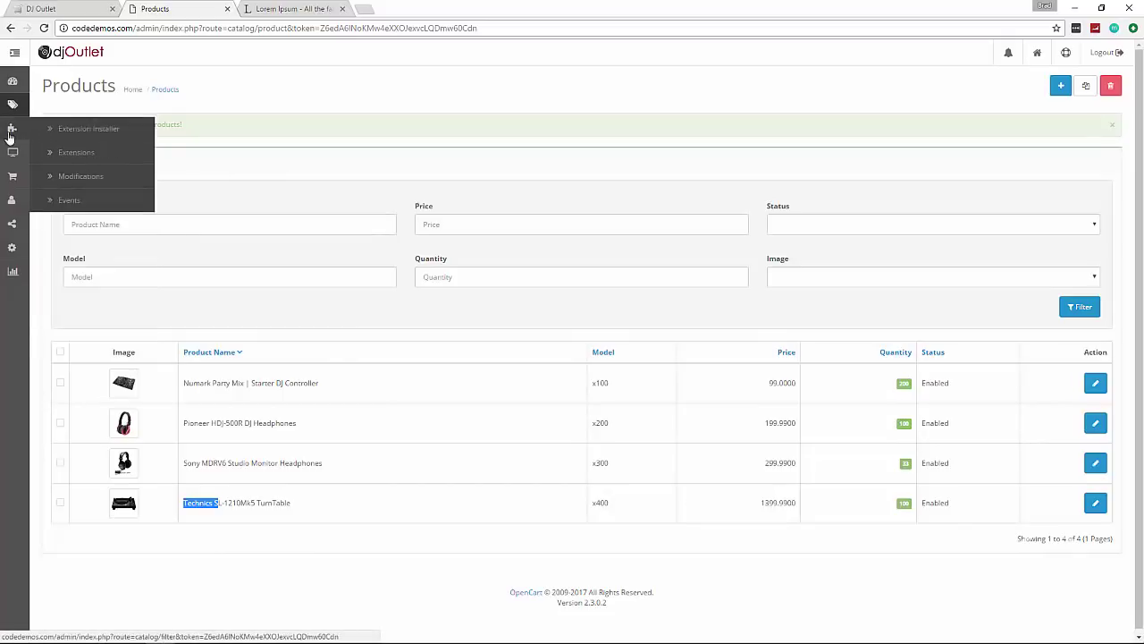
{"action": "left_click", "coordinate": [66, 154]}
{"action": "left_click", "coordinate": [112, 197]}
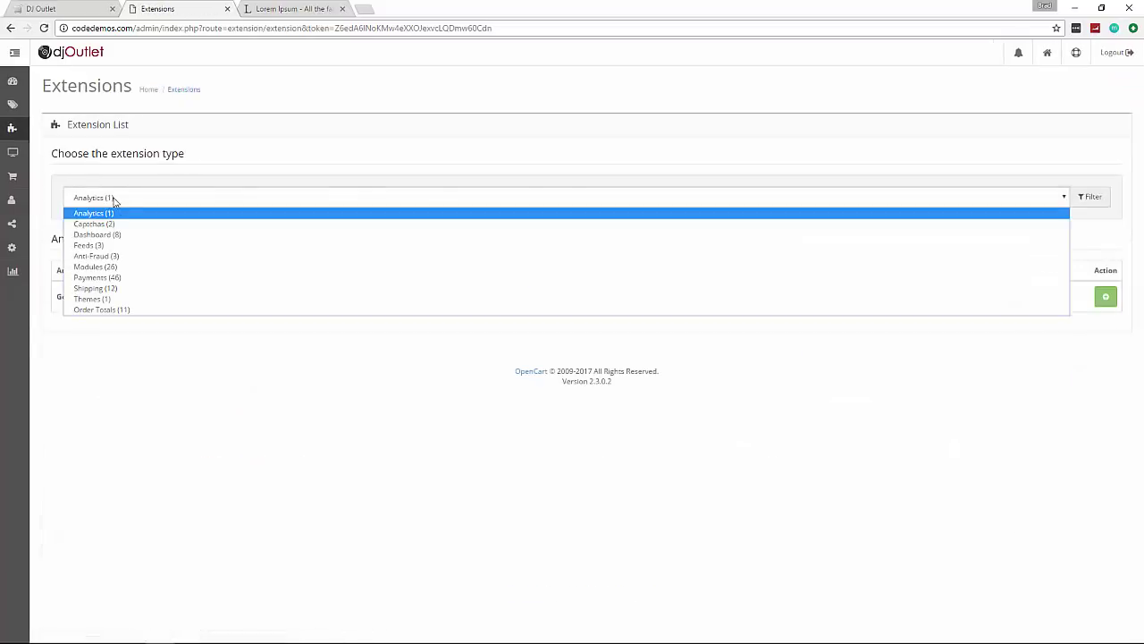
{"action": "left_click", "coordinate": [115, 266]}
{"action": "scroll", "coordinate": [209, 295], "scroll_direction": "down", "scroll_amount": 3}
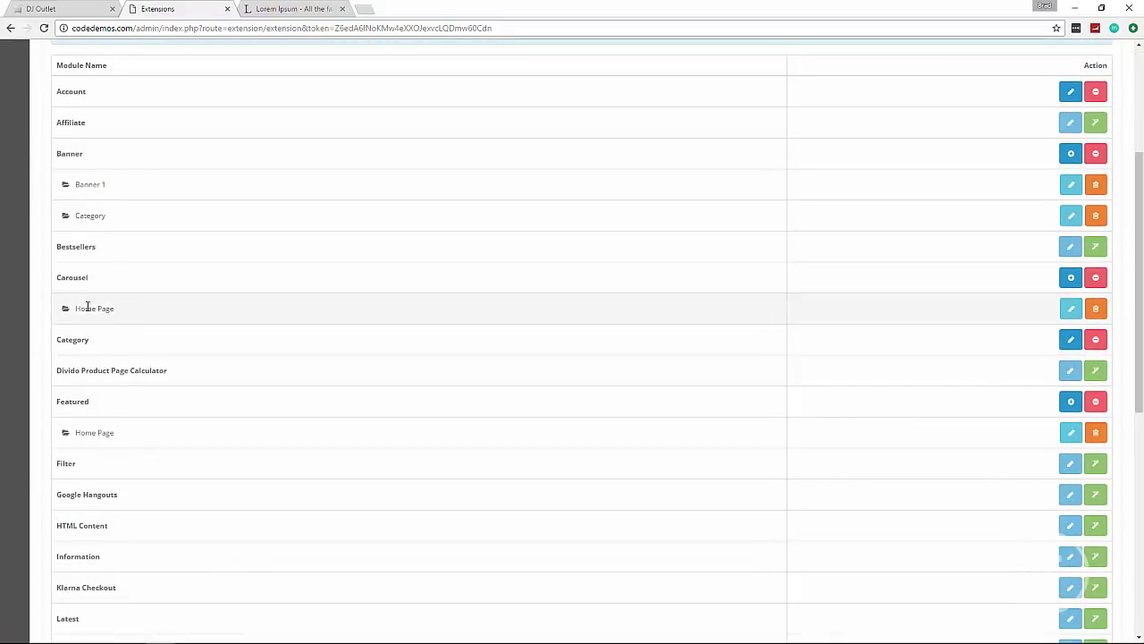
{"action": "left_click", "coordinate": [1070, 432]}
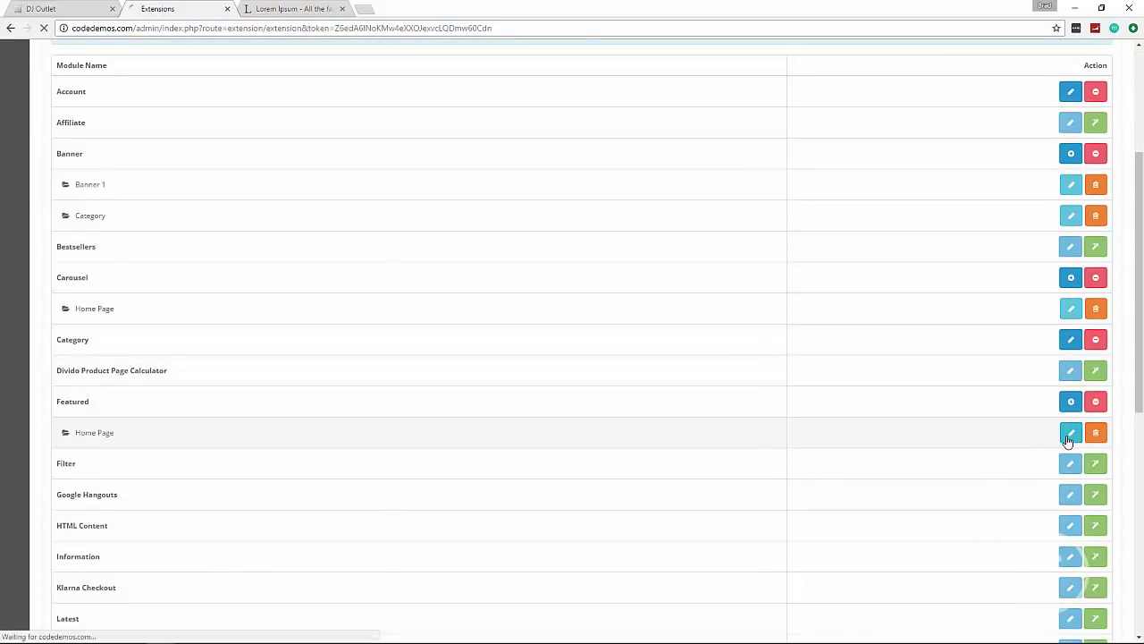
Step: Add Pioneer HDJ-500R, Sony MDRV6 and Technics turntable as featured products, save, and reload the storefront
{"action": "left_click", "coordinate": [301, 207]}
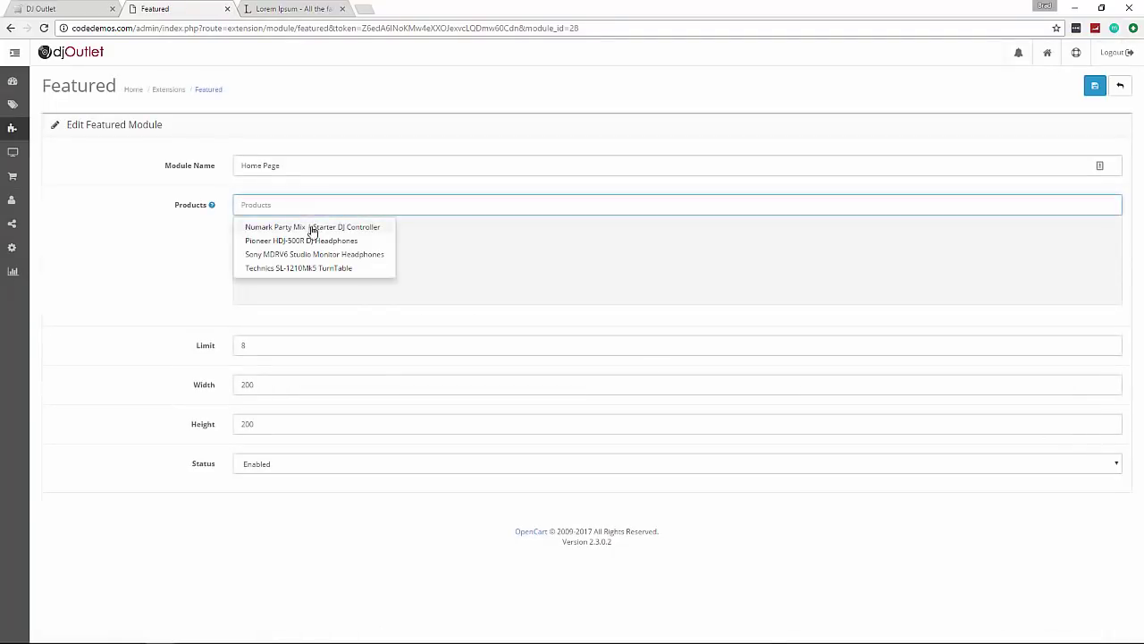
{"action": "left_click", "coordinate": [291, 241]}
{"action": "left_click", "coordinate": [289, 212]}
{"action": "left_click", "coordinate": [271, 256]}
{"action": "left_click", "coordinate": [273, 208]}
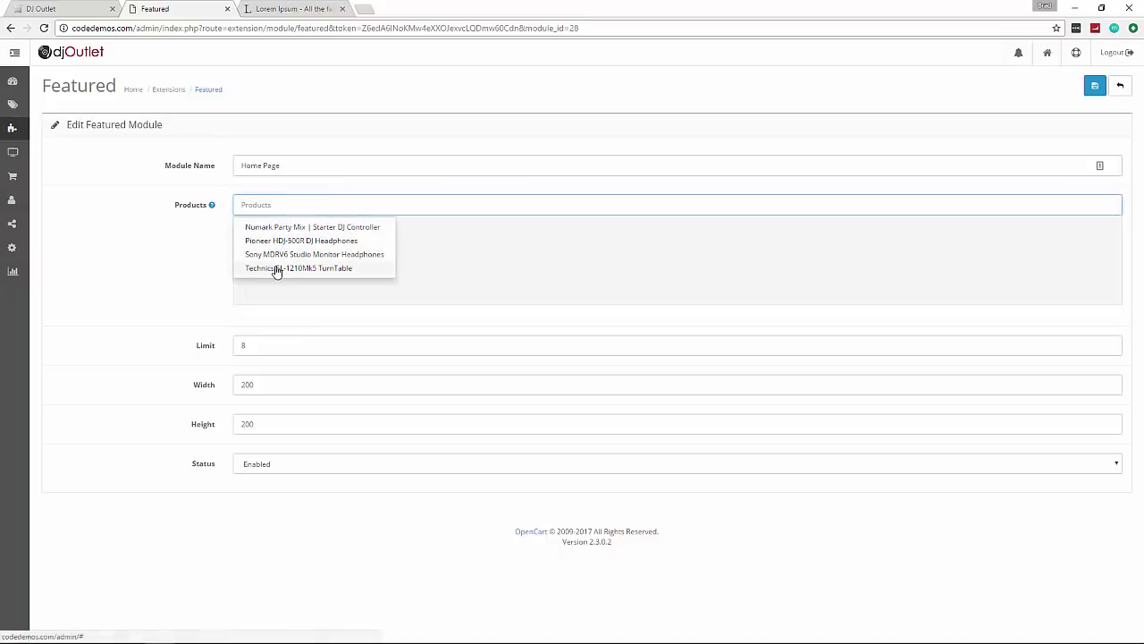
{"action": "left_click", "coordinate": [276, 268]}
{"action": "left_click", "coordinate": [1094, 85]}
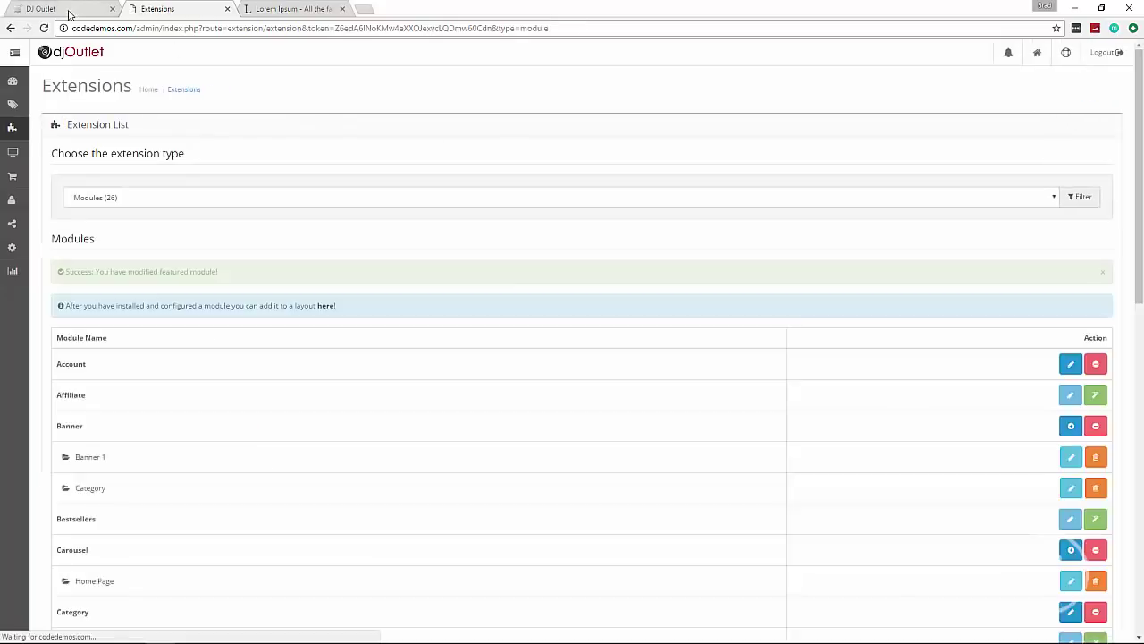
{"action": "left_click", "coordinate": [40, 8]}
{"action": "left_click", "coordinate": [44, 28]}
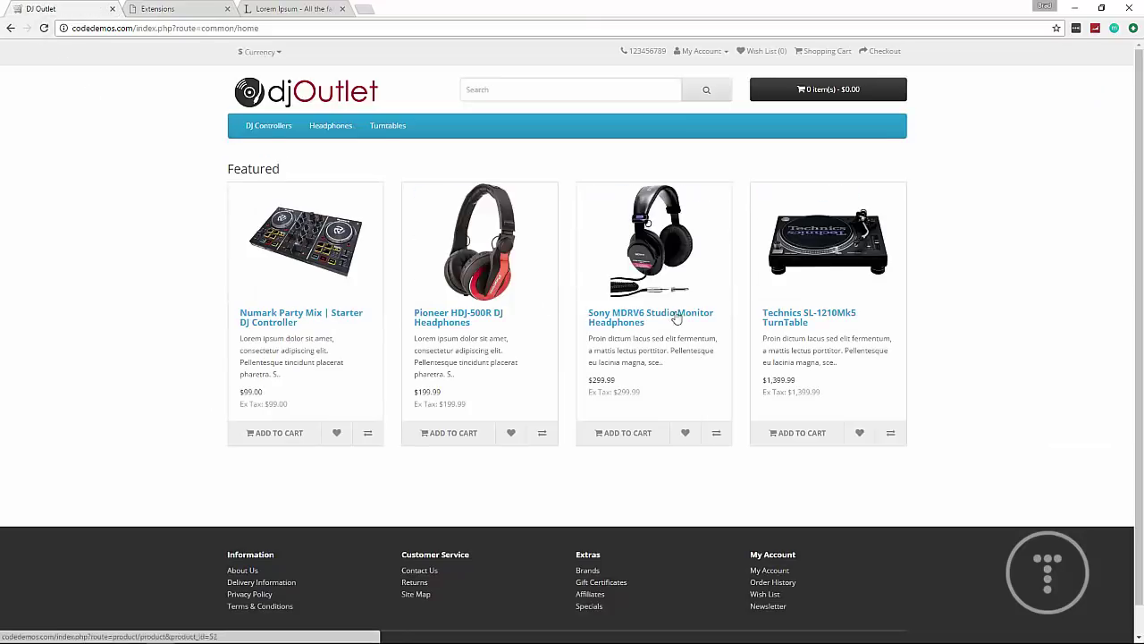
{"action": "left_click", "coordinate": [302, 315]}
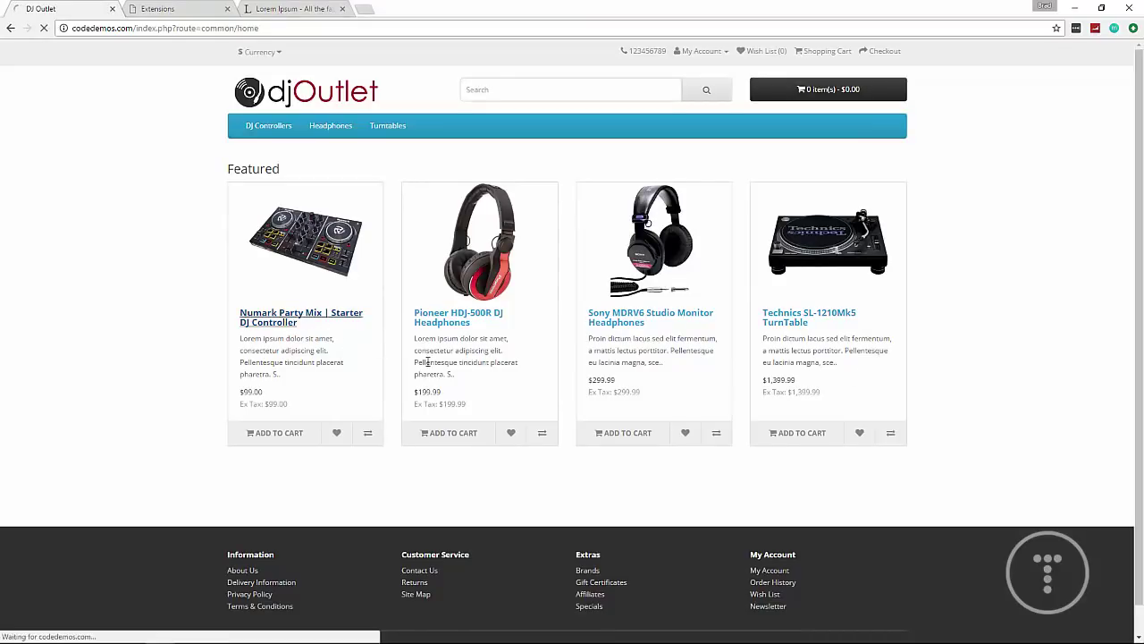
{"action": "scroll", "coordinate": [453, 355], "scroll_direction": "down", "scroll_amount": 3}
{"action": "scroll", "coordinate": [400, 379], "scroll_direction": "up", "scroll_amount": 2}
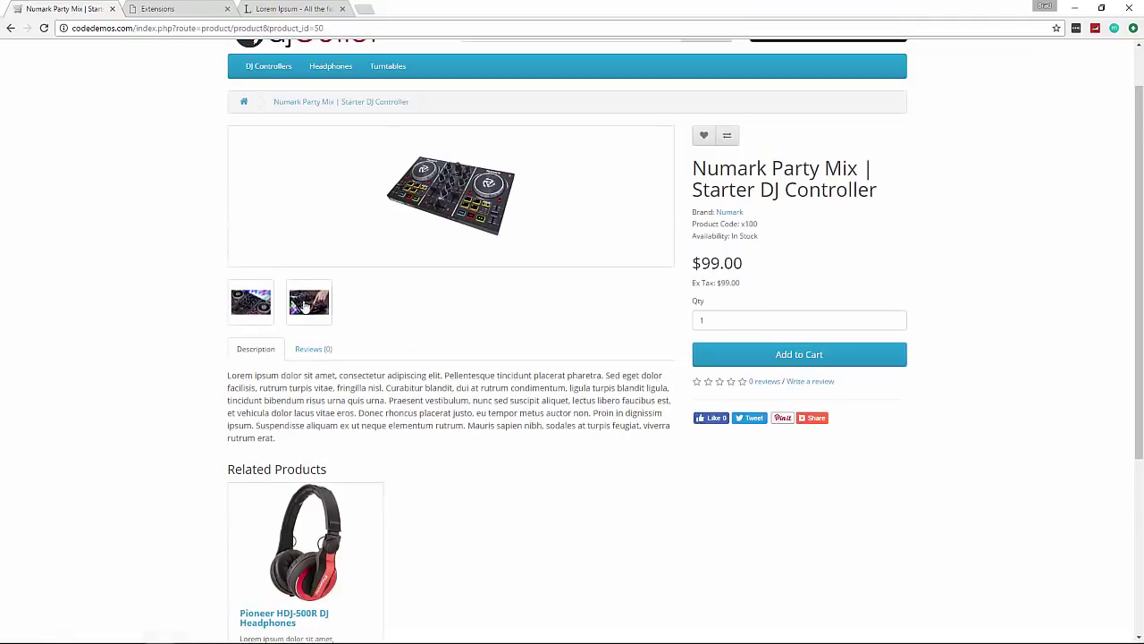
{"action": "scroll", "coordinate": [400, 379], "scroll_direction": "down", "scroll_amount": 2}
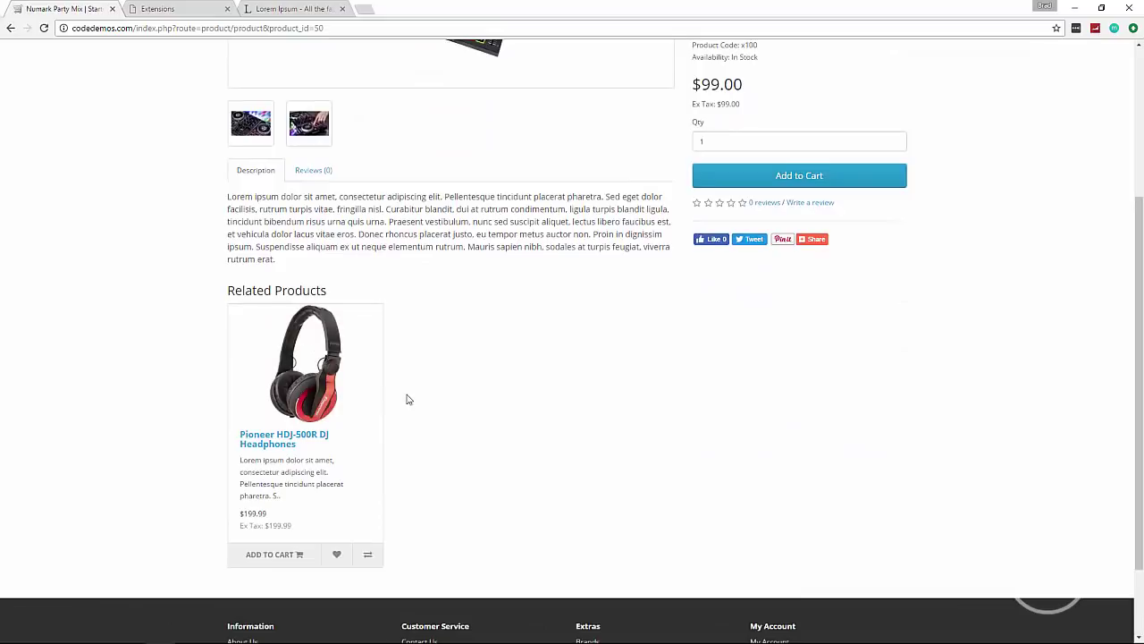
{"action": "scroll", "coordinate": [406, 399], "scroll_direction": "up", "scroll_amount": 2}
{"action": "scroll", "coordinate": [707, 451], "scroll_direction": "up", "scroll_amount": 1}
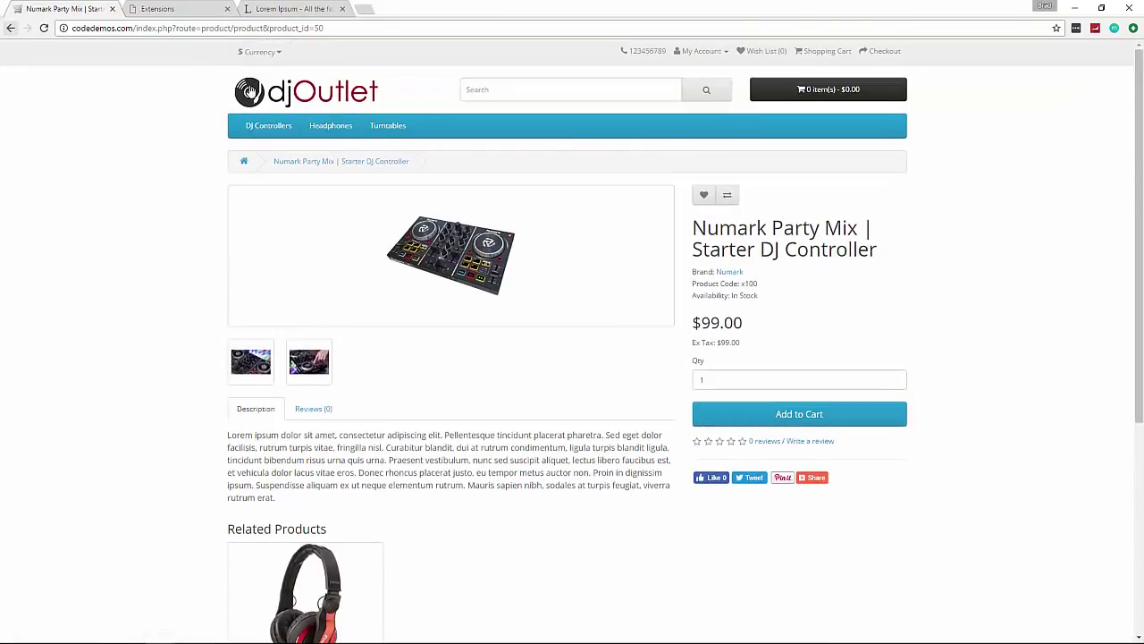
{"action": "left_click", "coordinate": [250, 93]}
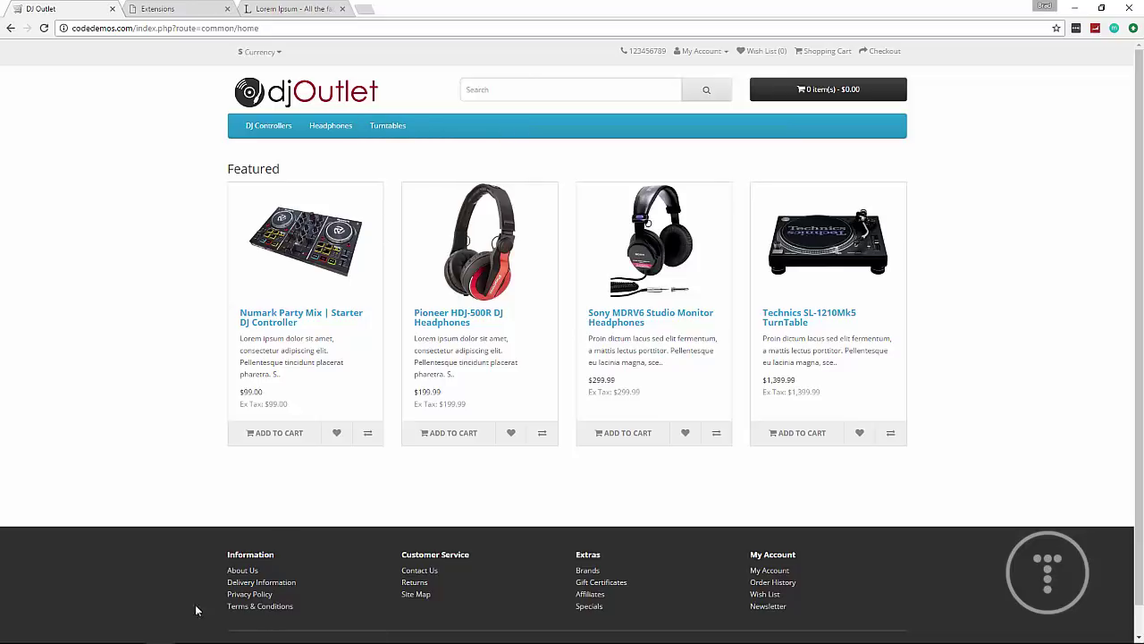
Step: Browse the server to catalog/view/theme/default/stylesheet and select stylesheet.css
{"action": "left_click", "coordinate": [510, 634]}
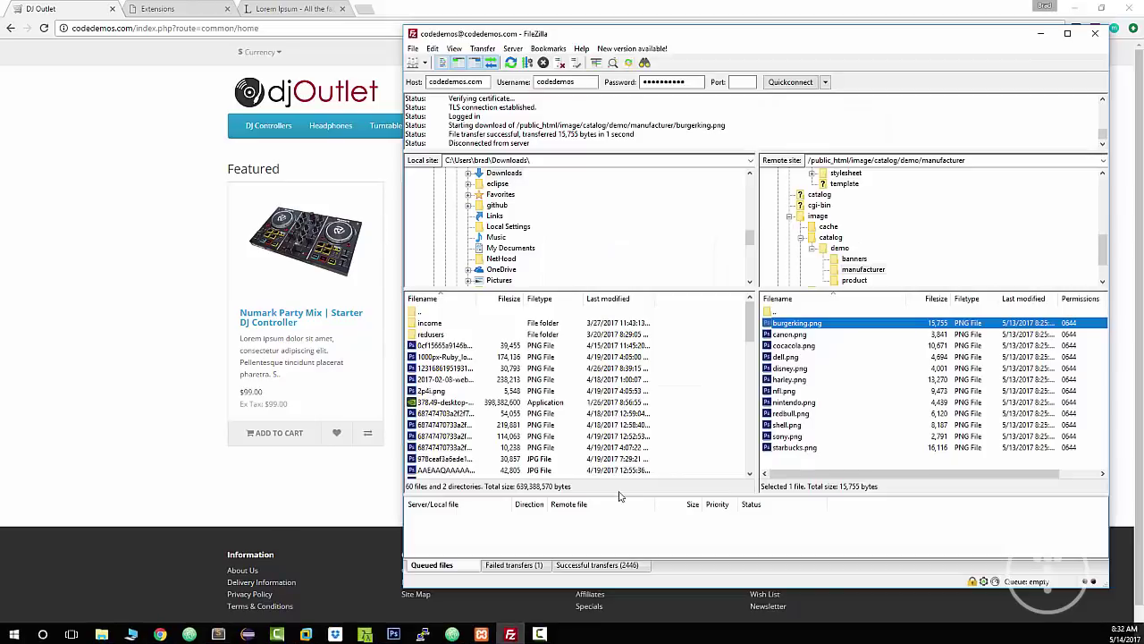
{"action": "double_click", "coordinate": [780, 312]}
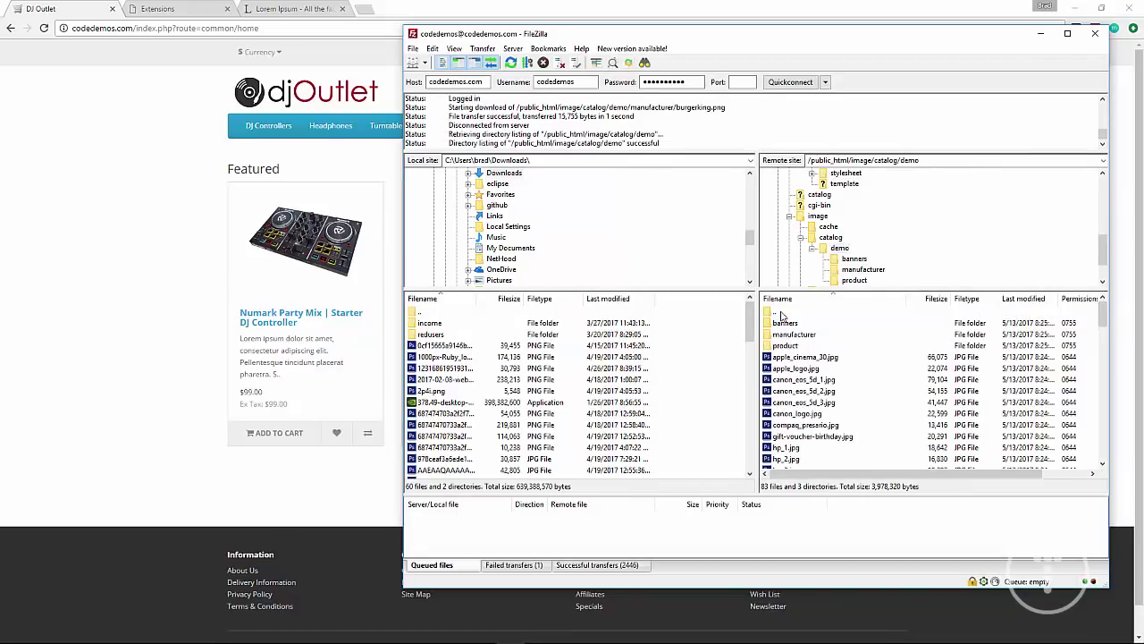
{"action": "double_click", "coordinate": [782, 312]}
{"action": "double_click", "coordinate": [794, 312]}
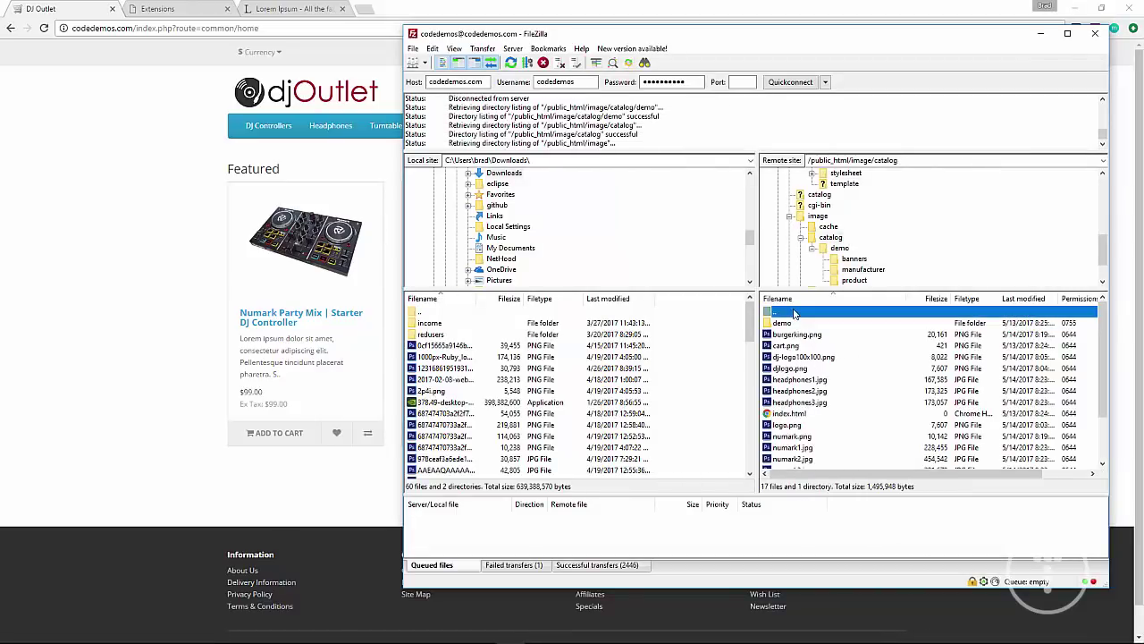
{"action": "double_click", "coordinate": [794, 313]}
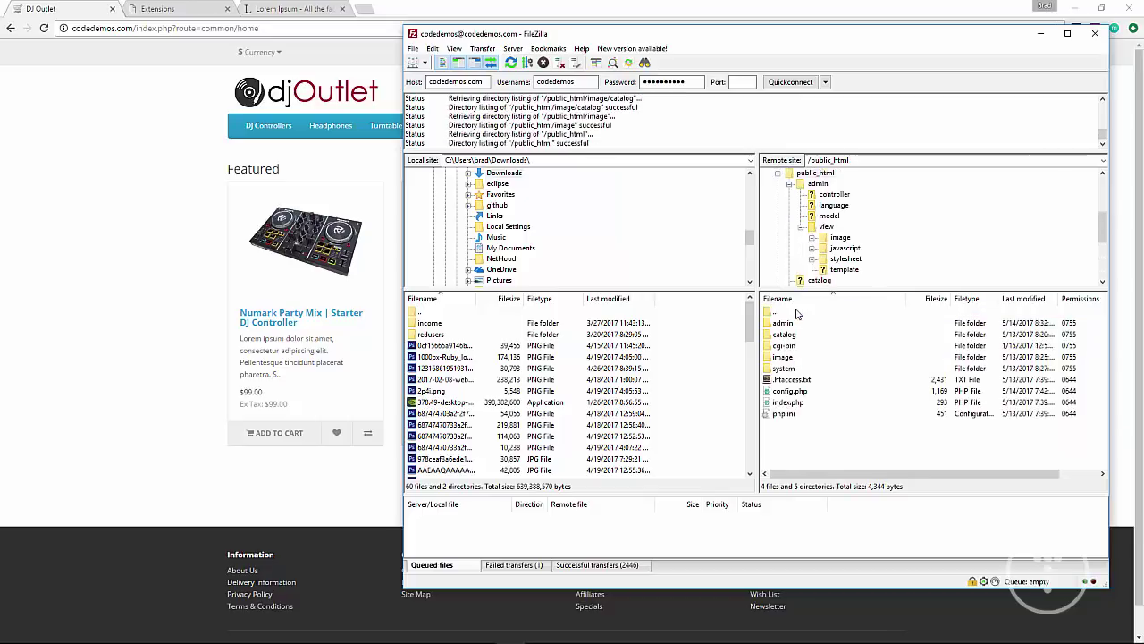
{"action": "double_click", "coordinate": [790, 369]}
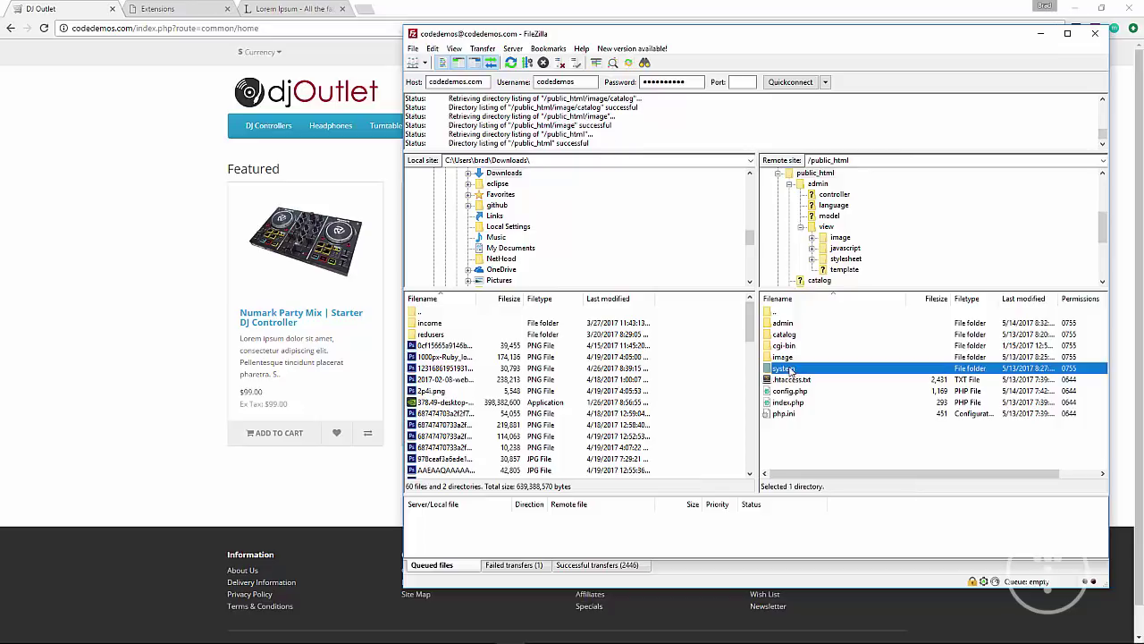
{"action": "double_click", "coordinate": [785, 311]}
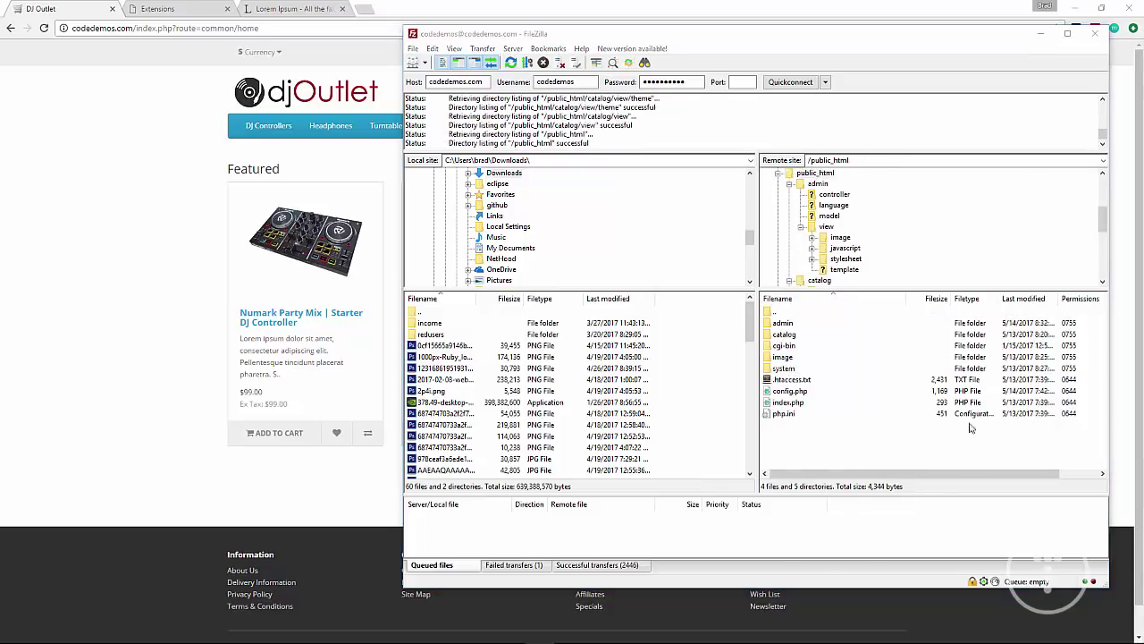
{"action": "double_click", "coordinate": [785, 333]}
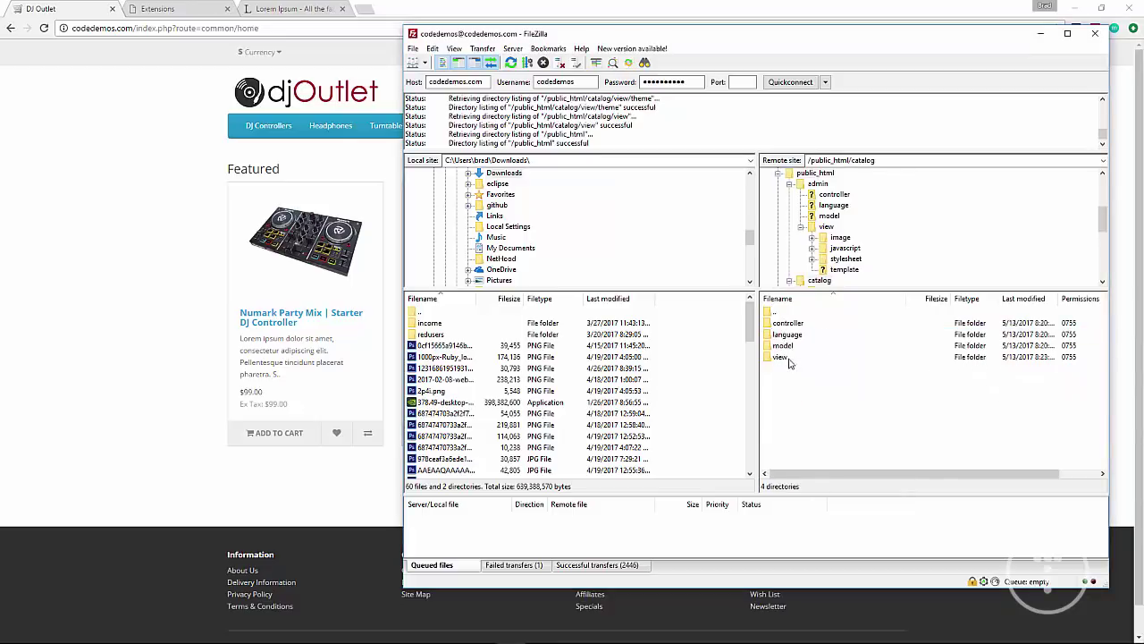
{"action": "double_click", "coordinate": [788, 359]}
{"action": "double_click", "coordinate": [799, 335]}
{"action": "double_click", "coordinate": [798, 324]}
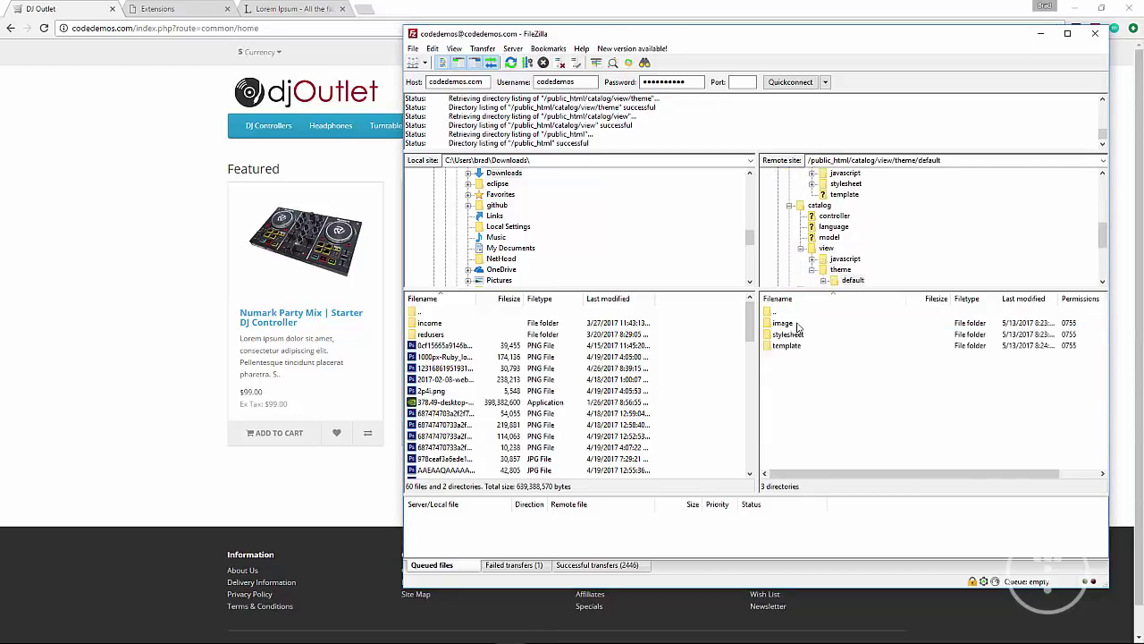
{"action": "double_click", "coordinate": [798, 335]}
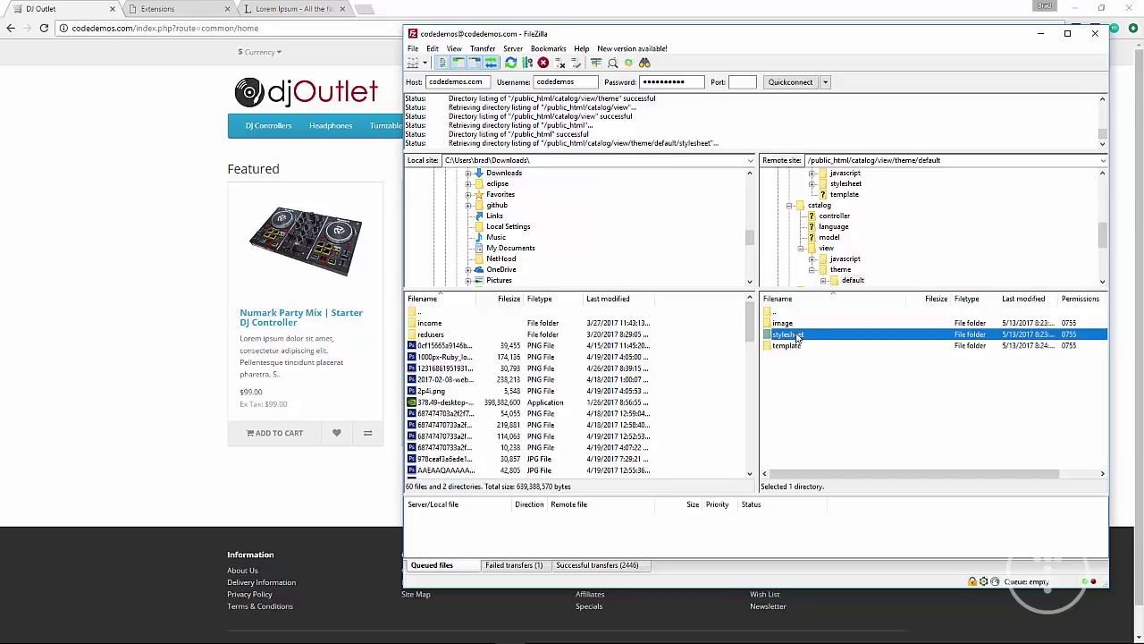
{"action": "left_click", "coordinate": [798, 323]}
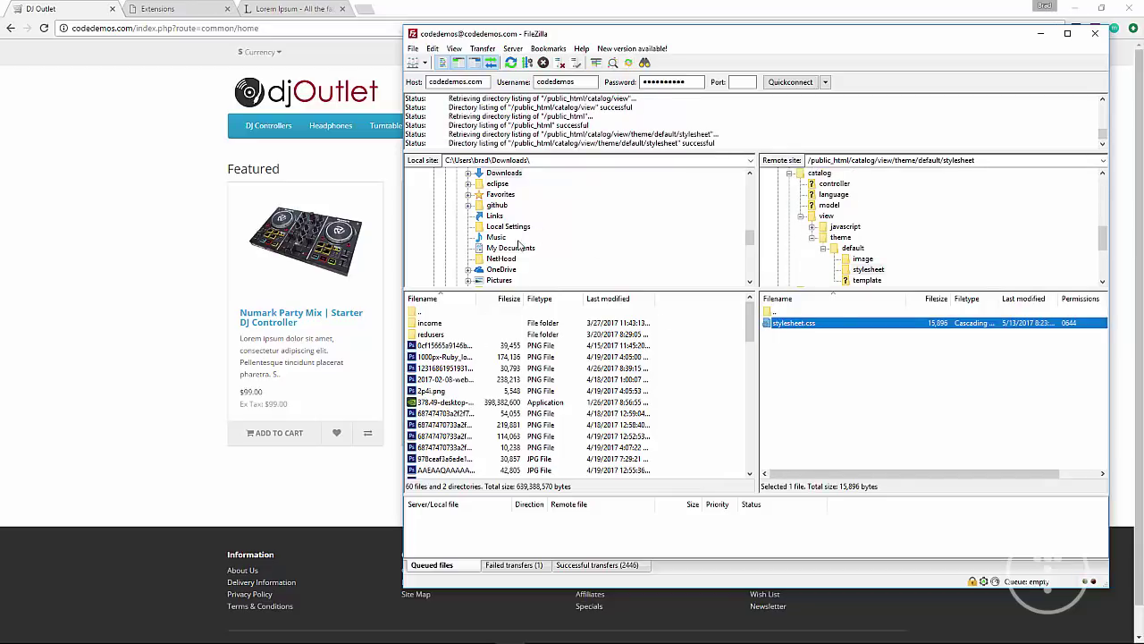
Step: Download stylesheet.css into the local Desktop folder
{"action": "double_click", "coordinate": [428, 312]}
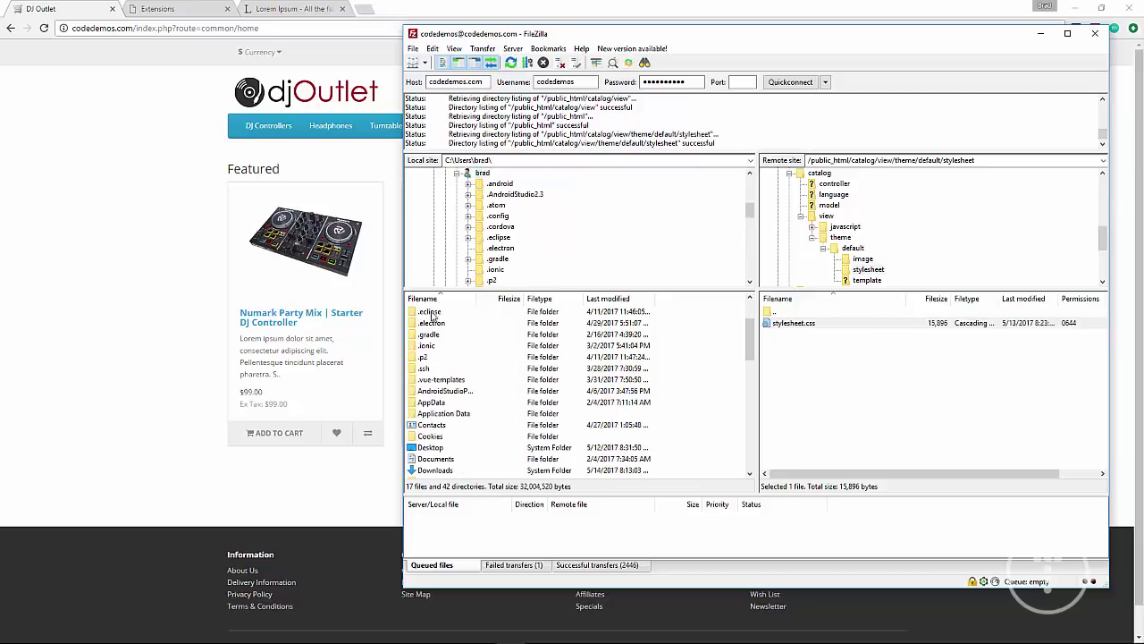
{"action": "double_click", "coordinate": [431, 447]}
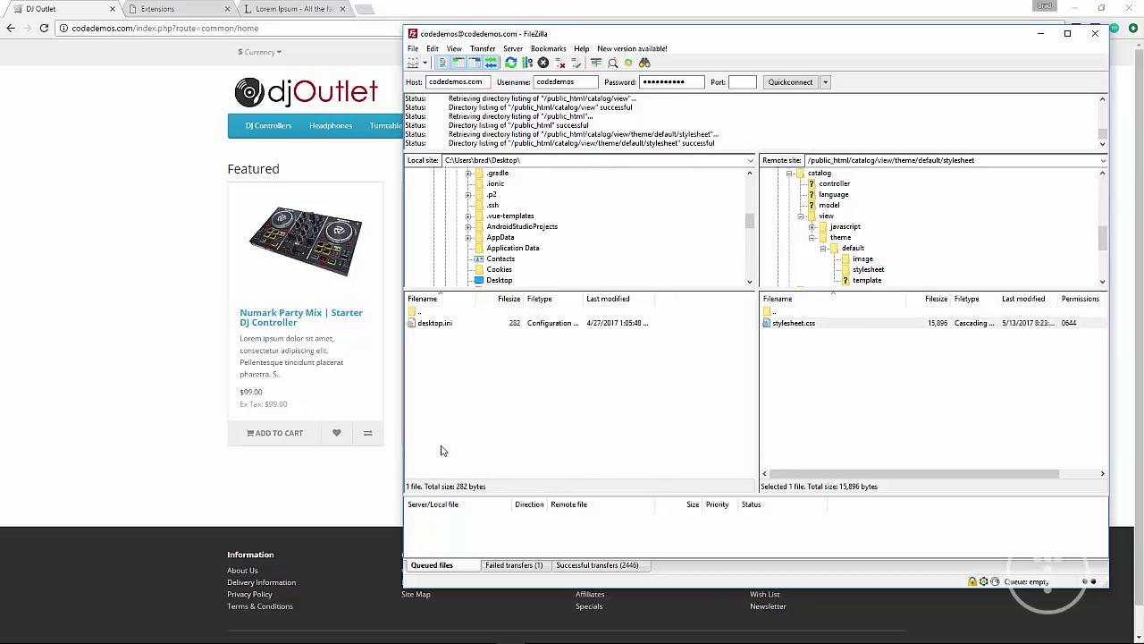
{"action": "left_click_drag", "start_coordinate": [729, 342], "coordinate": [596, 385]}
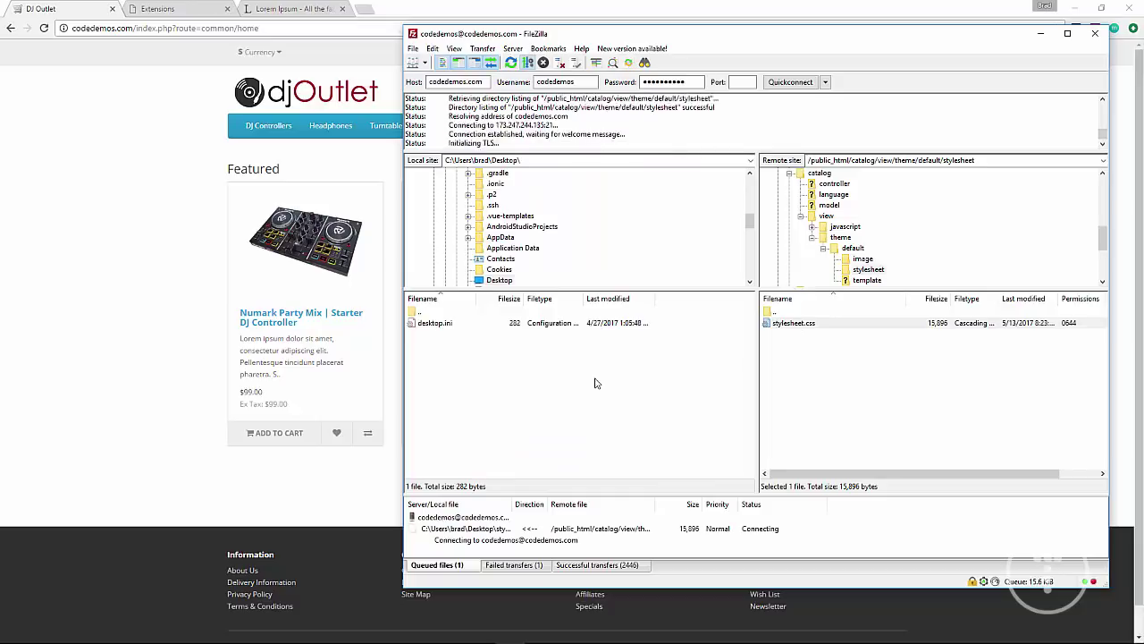
{"action": "left_click", "coordinate": [161, 193]}
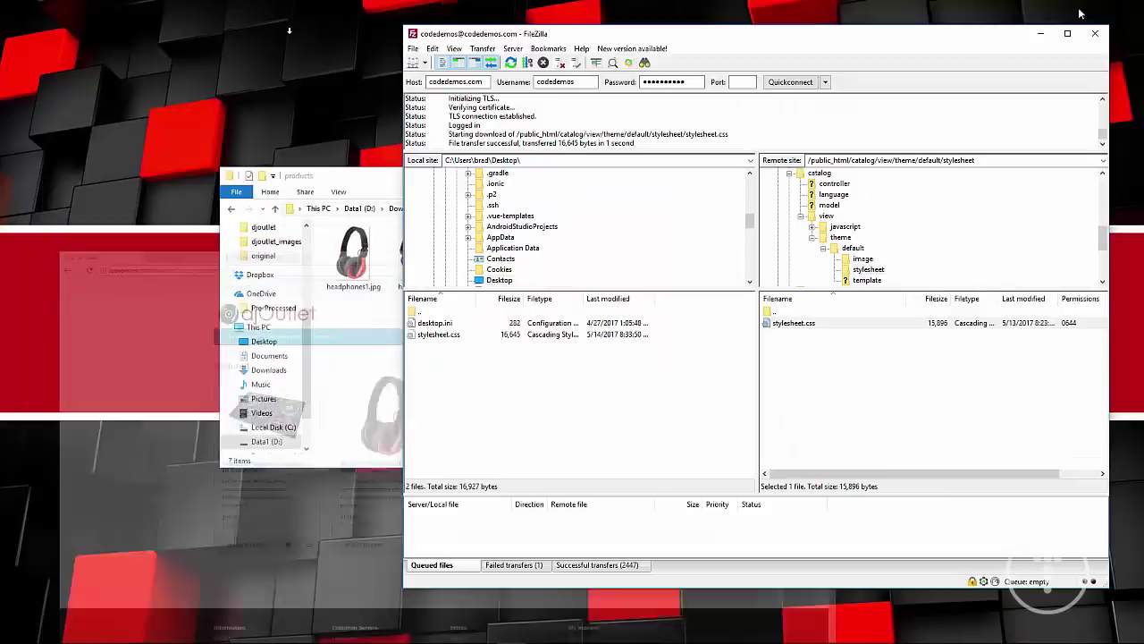
Step: Open the Desktop's stylesheet.css in Sublime Text via Open with
{"action": "left_click_drag", "start_coordinate": [404, 202], "coordinate": [817, 202]}
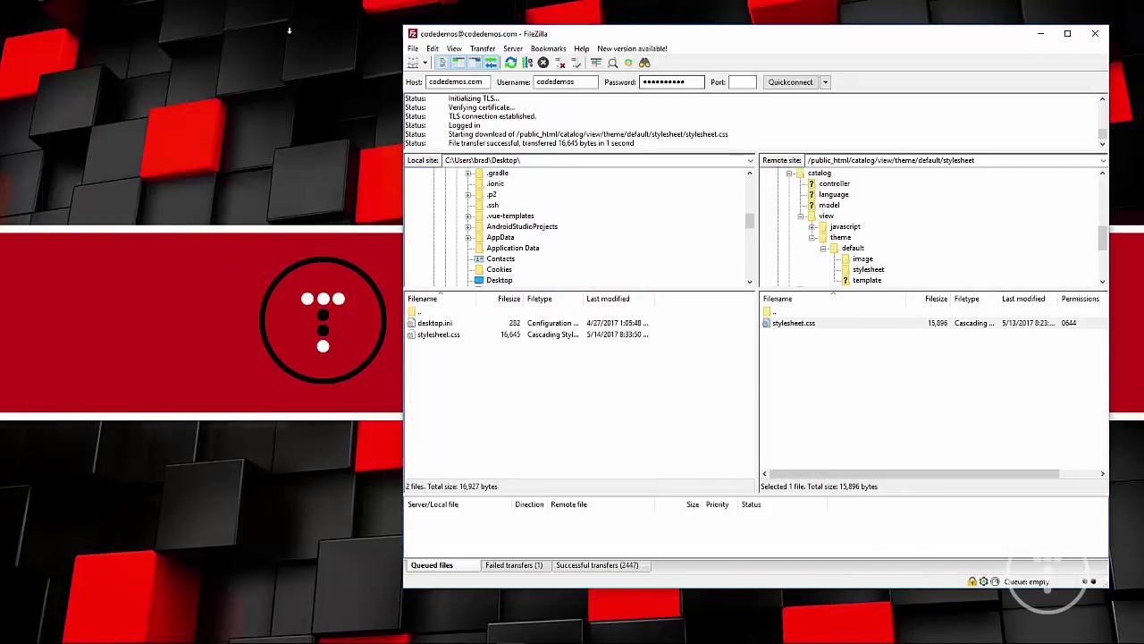
{"action": "left_click_drag", "start_coordinate": [147, 16], "coordinate": [158, 79]}
{"action": "right_click", "coordinate": [146, 67]}
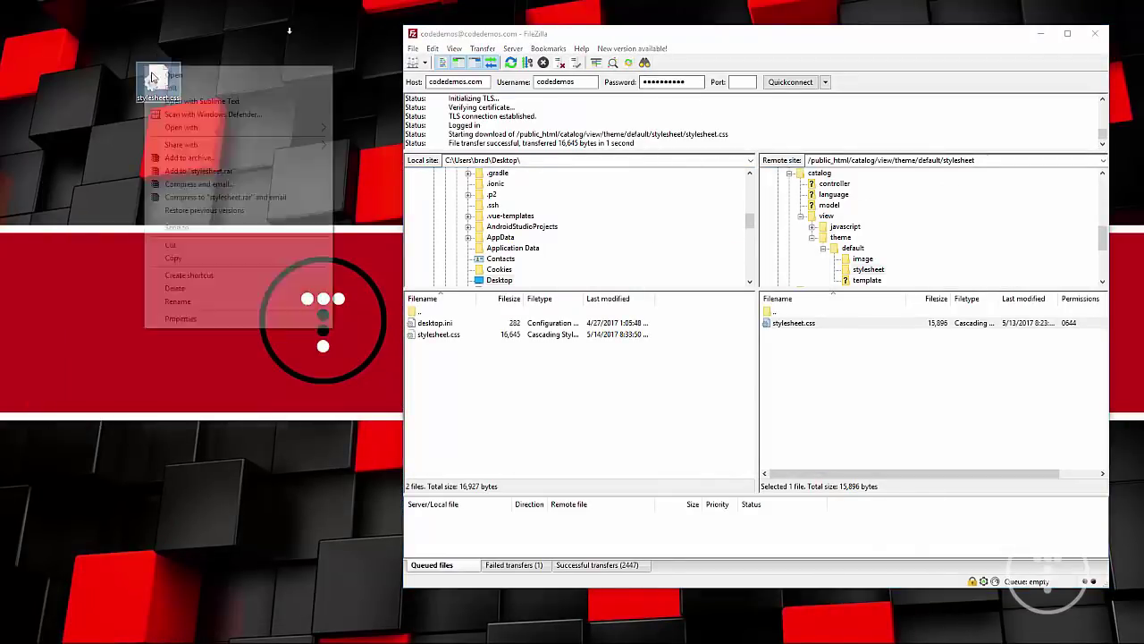
{"action": "left_click", "coordinate": [202, 101]}
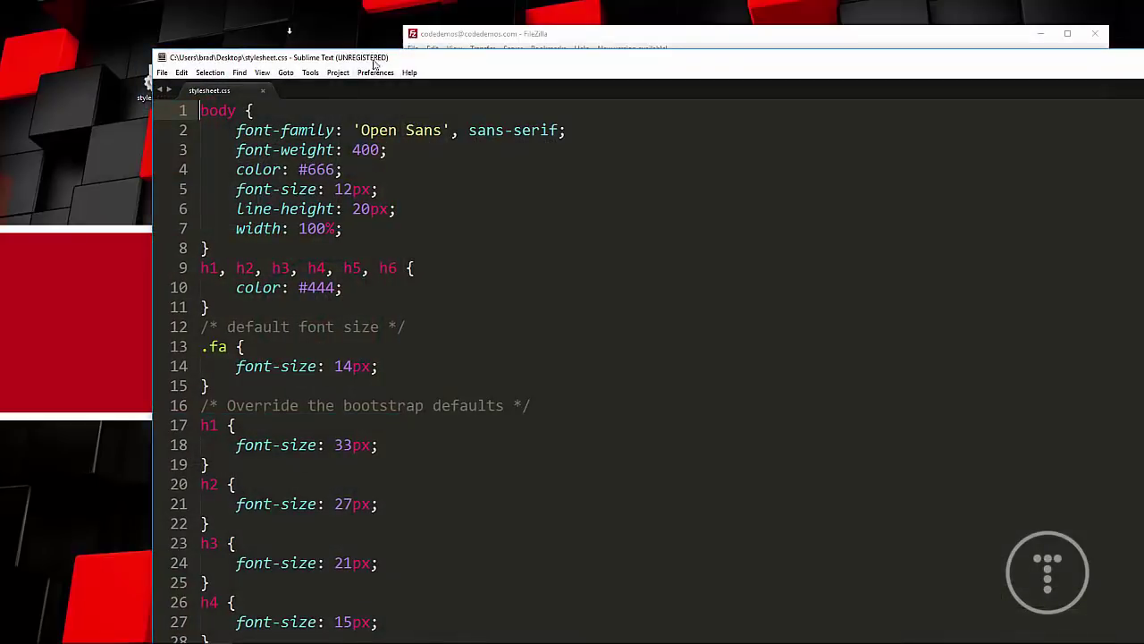
{"action": "left_click_drag", "start_coordinate": [399, 60], "coordinate": [259, 21]}
Step: Replace every #23a1d1 with #aa0707 in stylesheet.css
{"action": "scroll", "coordinate": [377, 189], "scroll_direction": "down", "scroll_amount": 2}
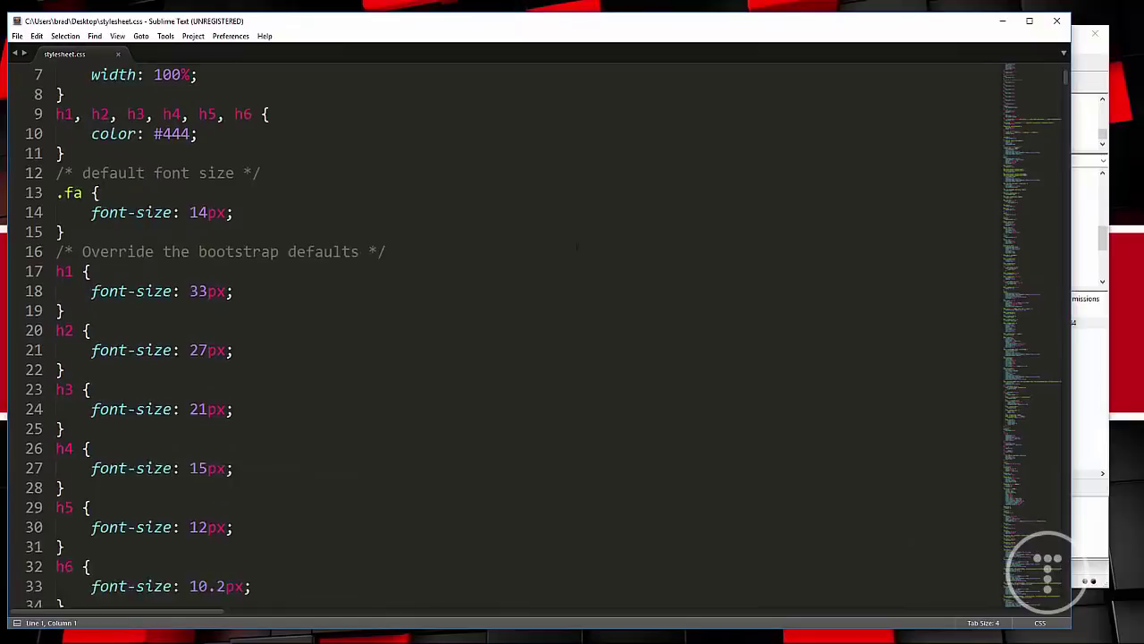
{"action": "scroll", "coordinate": [376, 188], "scroll_direction": "up", "scroll_amount": 2}
{"action": "scroll", "coordinate": [568, 310], "scroll_direction": "down", "scroll_amount": 1}
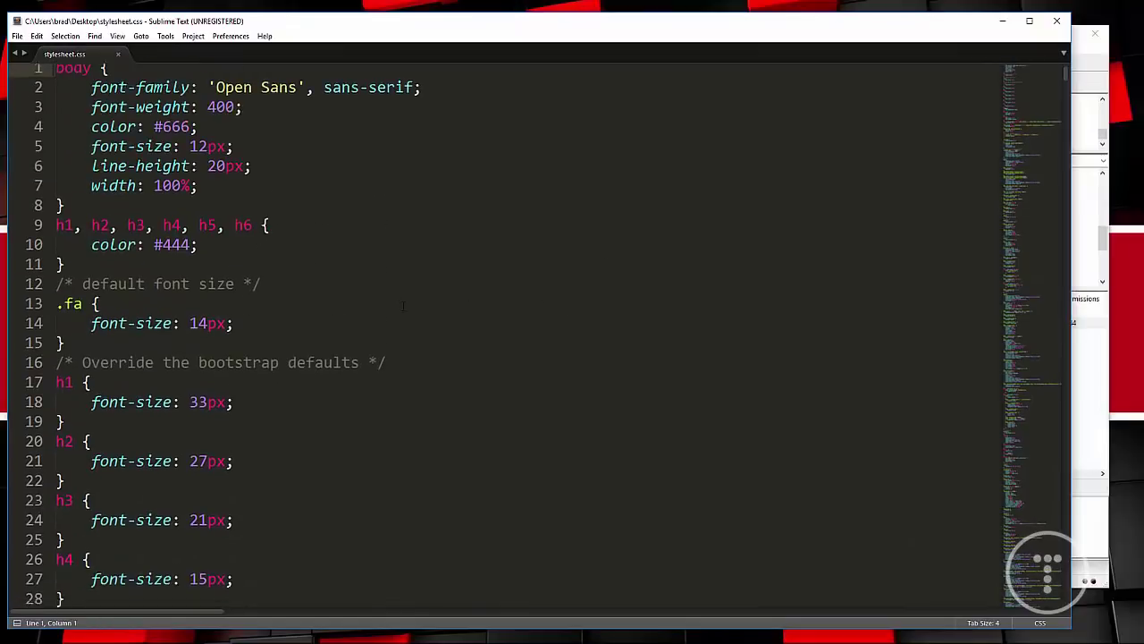
{"action": "scroll", "coordinate": [255, 257], "scroll_direction": "up", "scroll_amount": 1}
{"action": "left_click", "coordinate": [94, 37]}
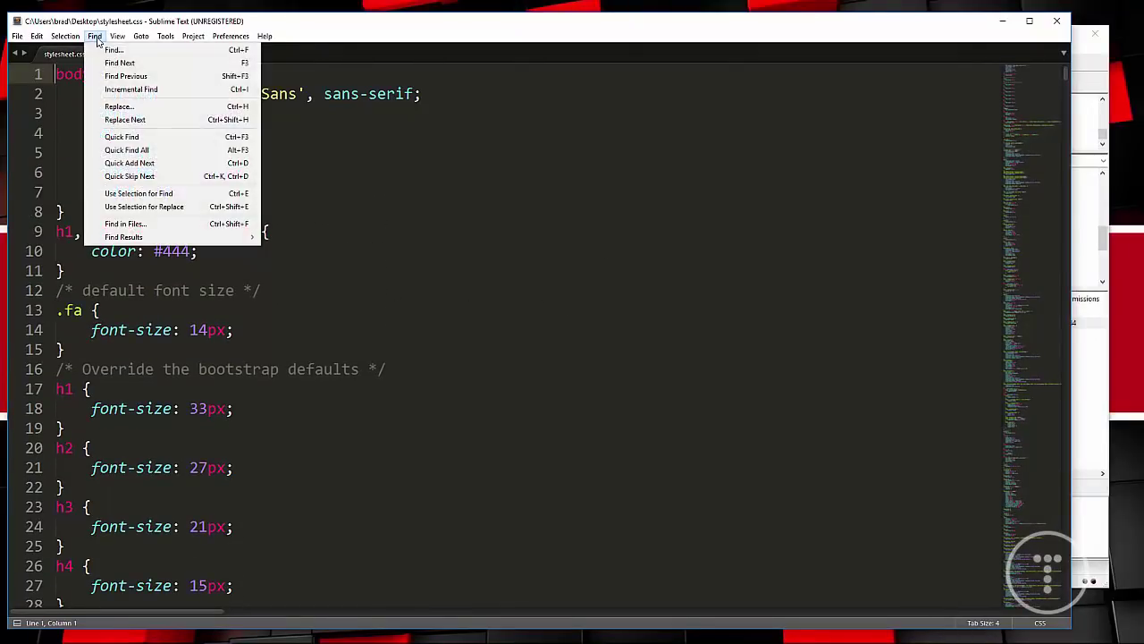
{"action": "left_click", "coordinate": [142, 107]}
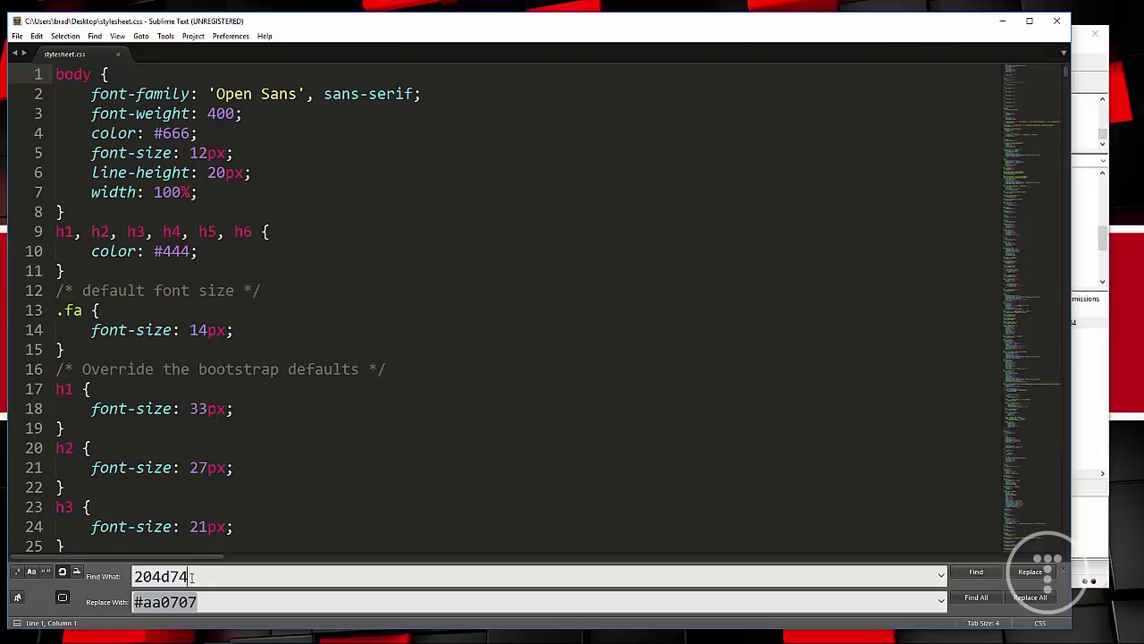
{"action": "type", "text": "#23a1d1"}
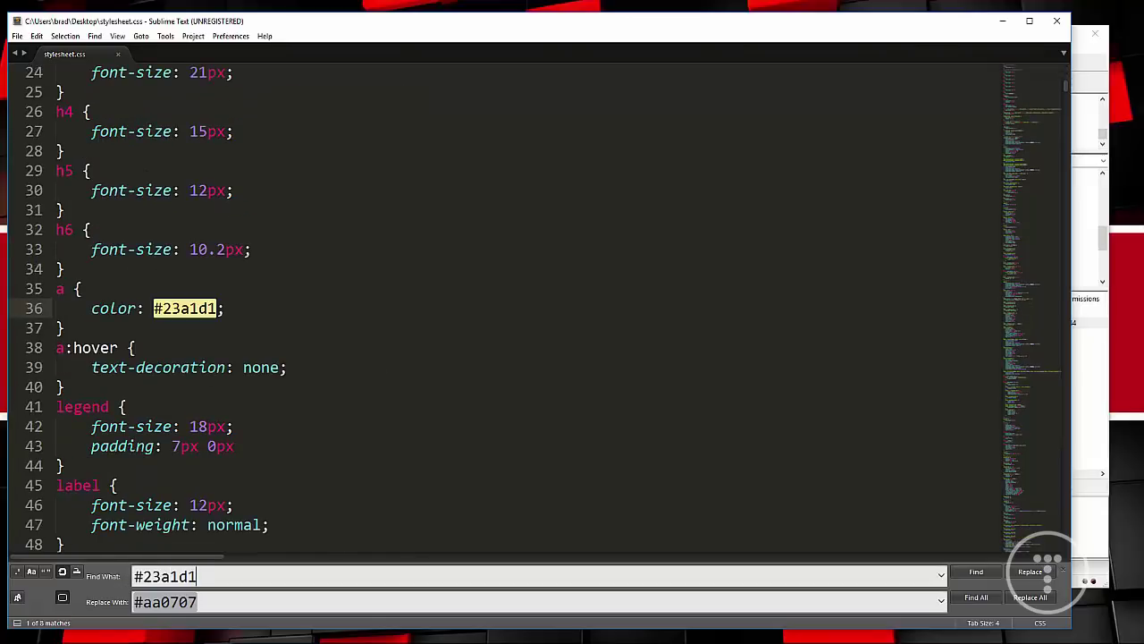
{"action": "left_click", "coordinate": [215, 605]}
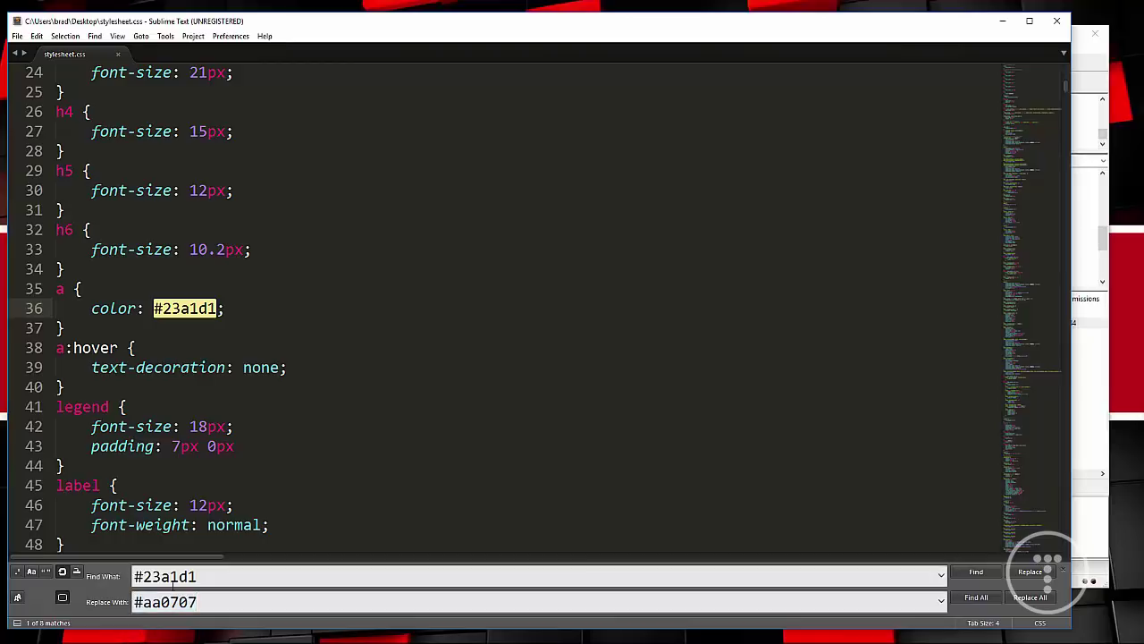
{"action": "left_click", "coordinate": [1030, 597]}
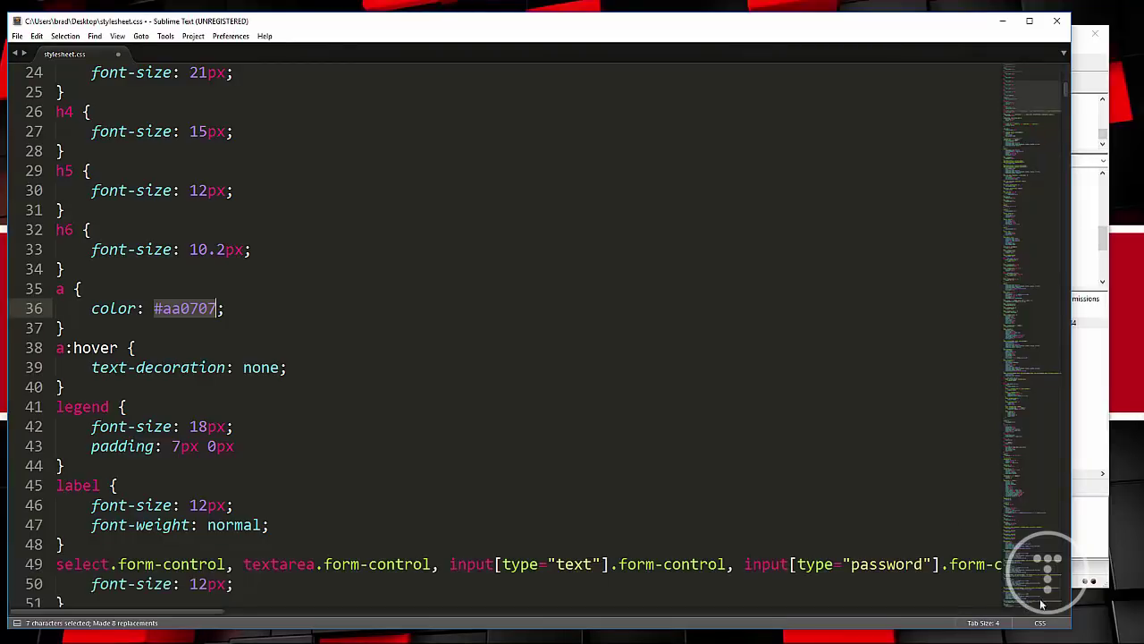
{"action": "left_click", "coordinate": [64, 387]}
Step: Replace every #1f90bb gradient colour with the darker red #720505
{"action": "left_click", "coordinate": [94, 36]}
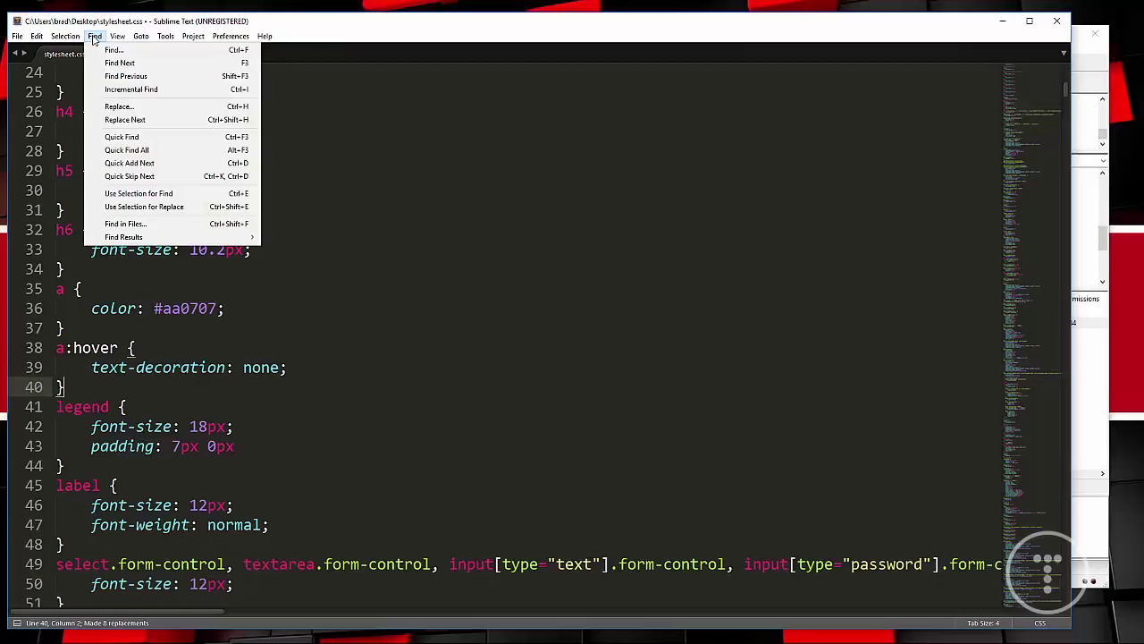
{"action": "left_click", "coordinate": [113, 105]}
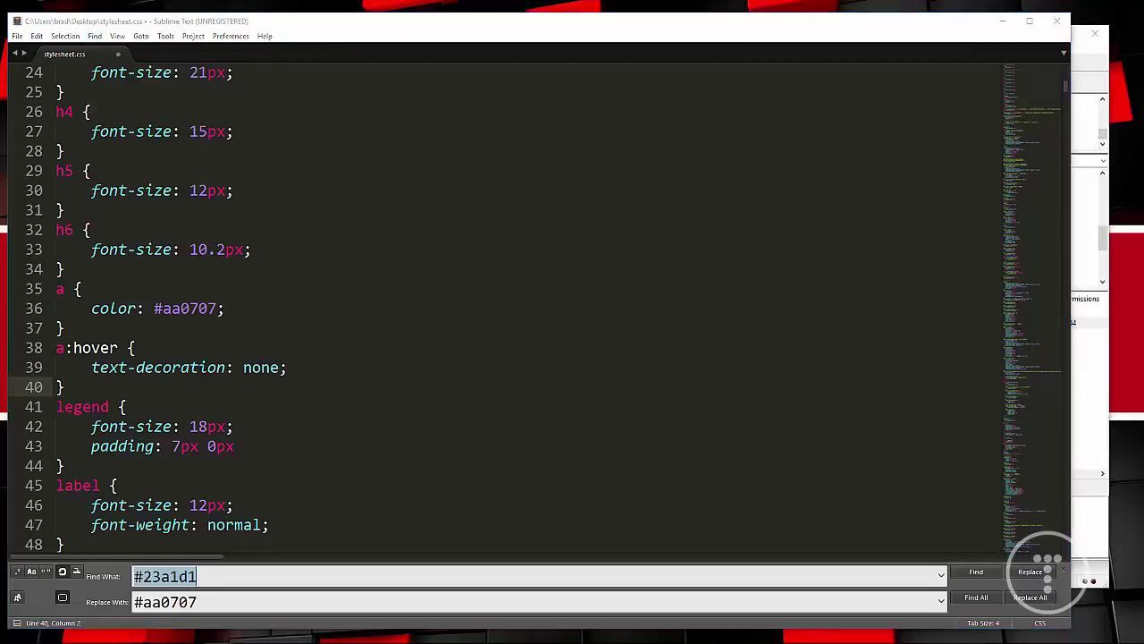
{"action": "left_click", "coordinate": [208, 577]}
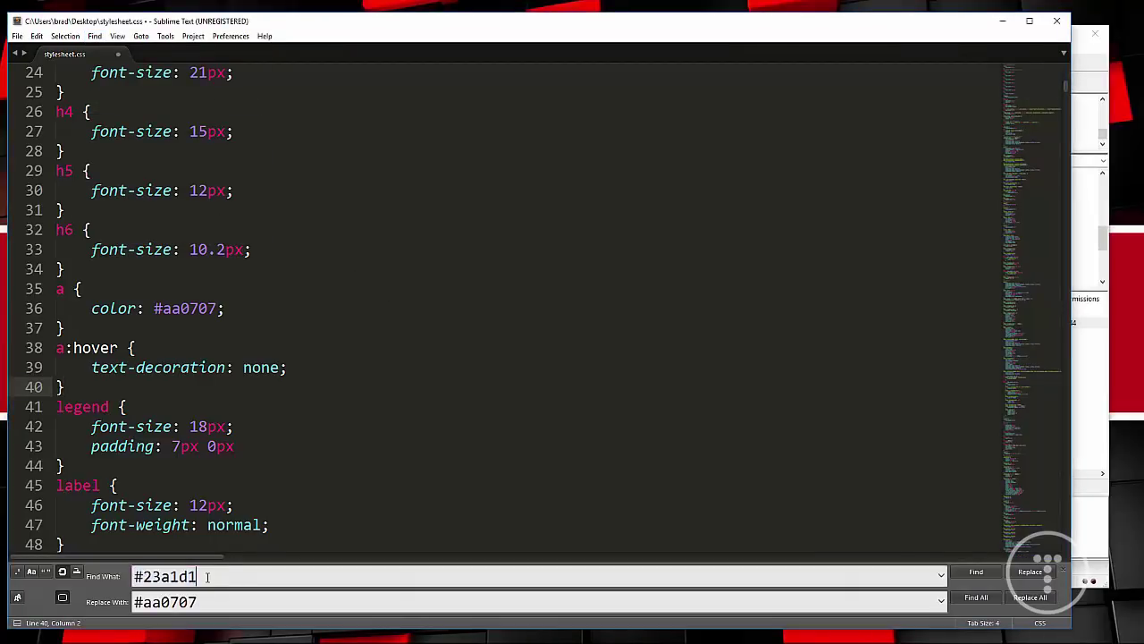
{"action": "key", "text": "ctrl+a"}
{"action": "type", "text": "#1f90bb"}
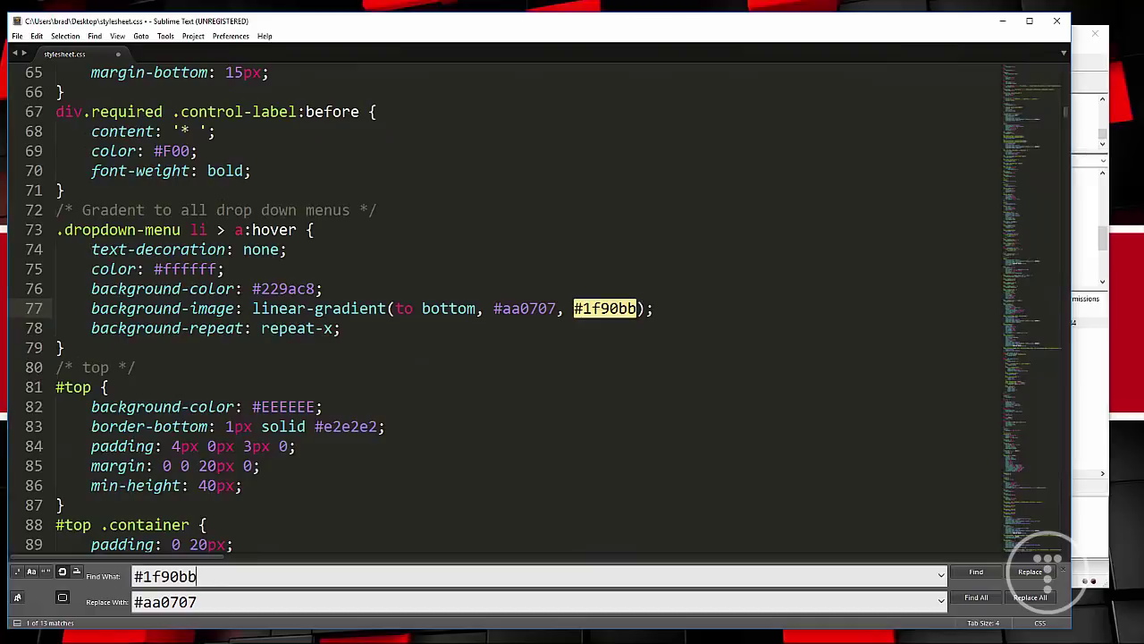
{"action": "left_click", "coordinate": [239, 603]}
{"action": "key", "text": "ctrl+a"}
{"action": "type", "text": "#720505"}
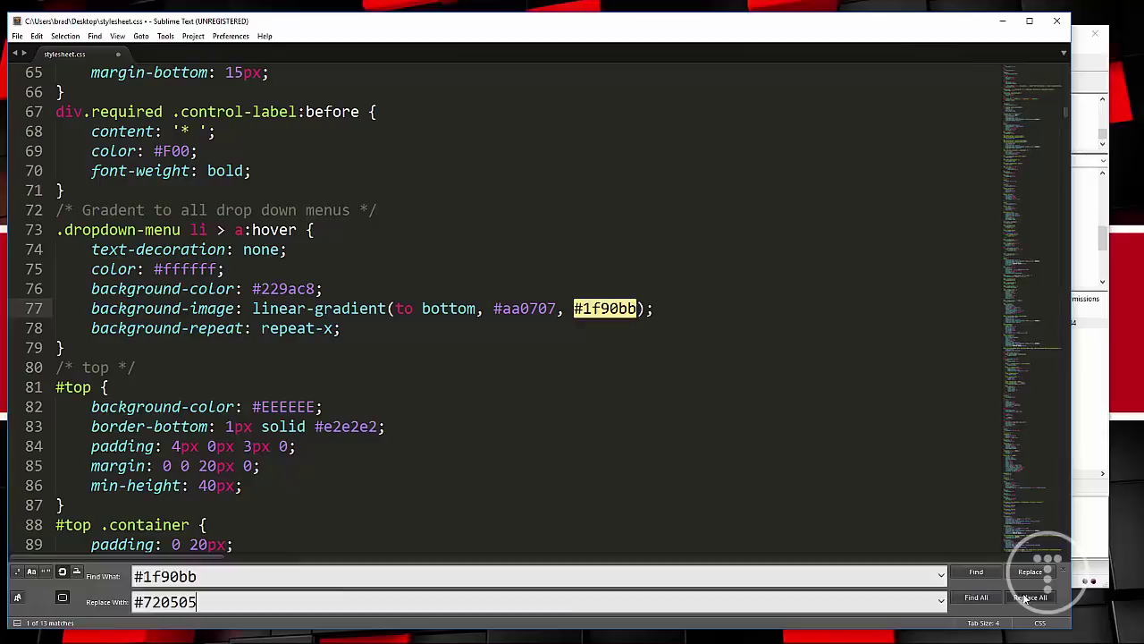
{"action": "left_click", "coordinate": [1029, 597]}
{"action": "left_click", "coordinate": [63, 190]}
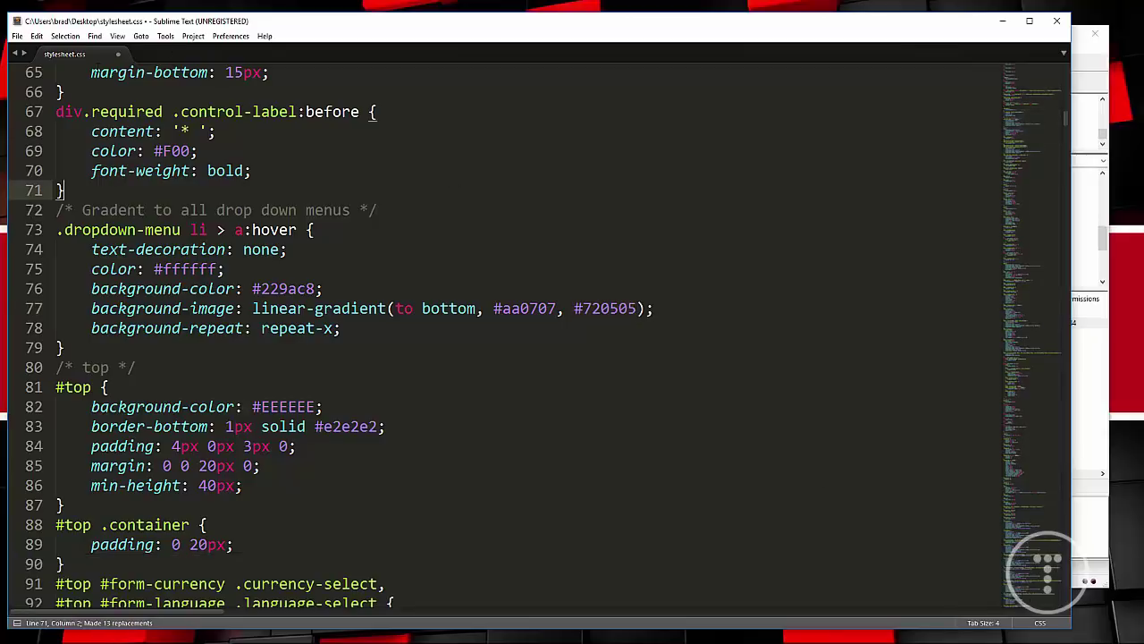
Step: Replace every #229ac8 background colour with #aa0707
{"action": "left_click", "coordinate": [17, 36]}
{"action": "mouse_move", "coordinate": [94, 35]}
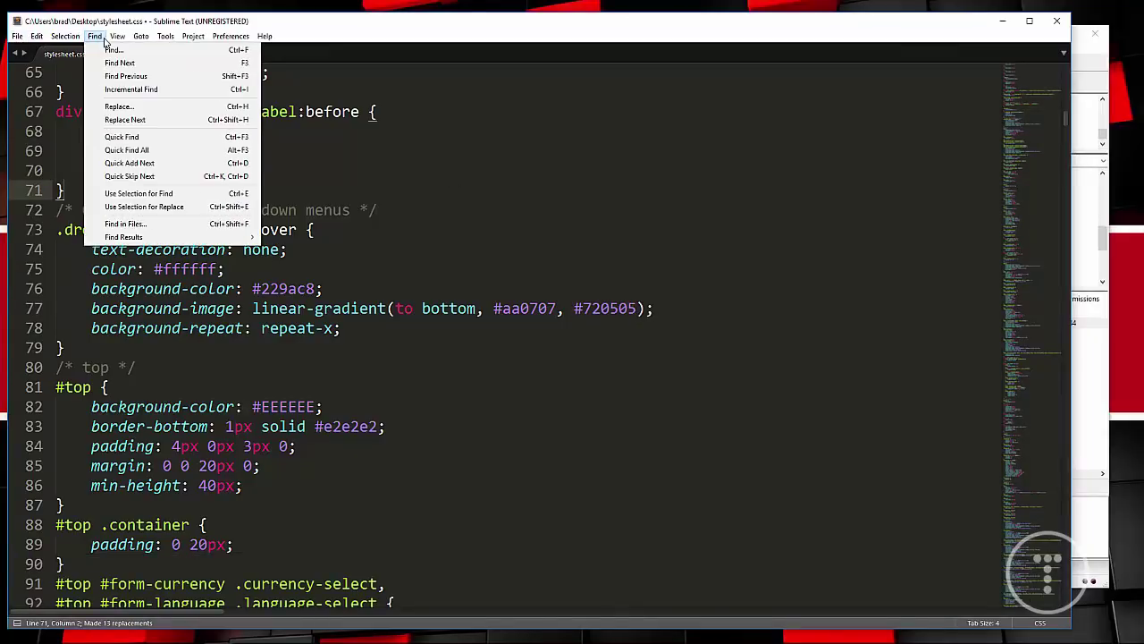
{"action": "left_click", "coordinate": [119, 106]}
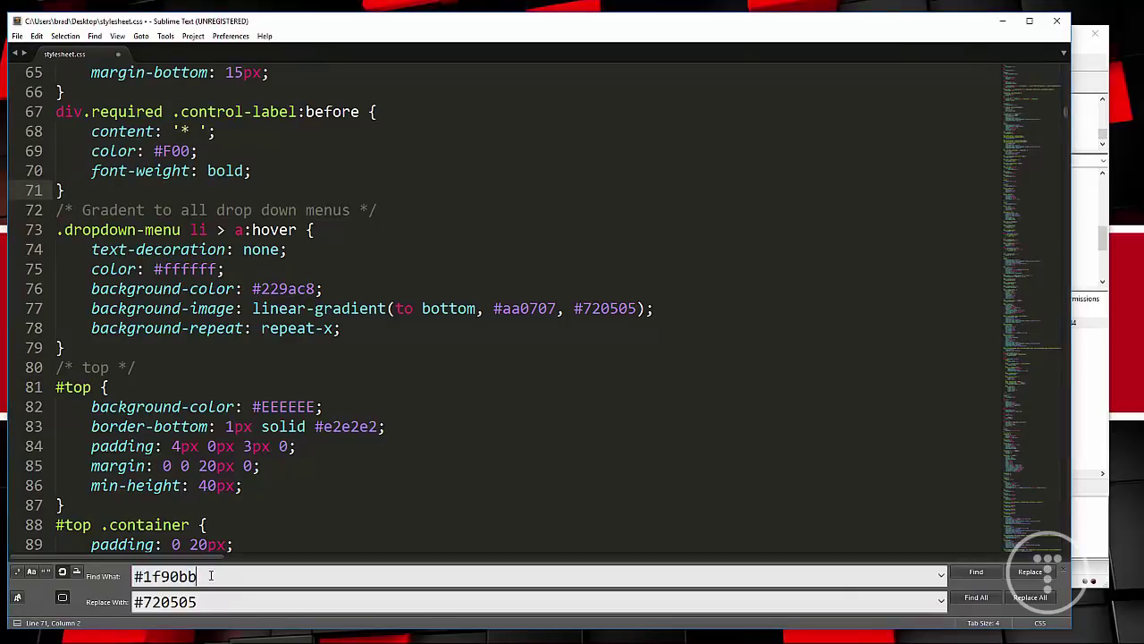
{"action": "type", "text": "#229ac8"}
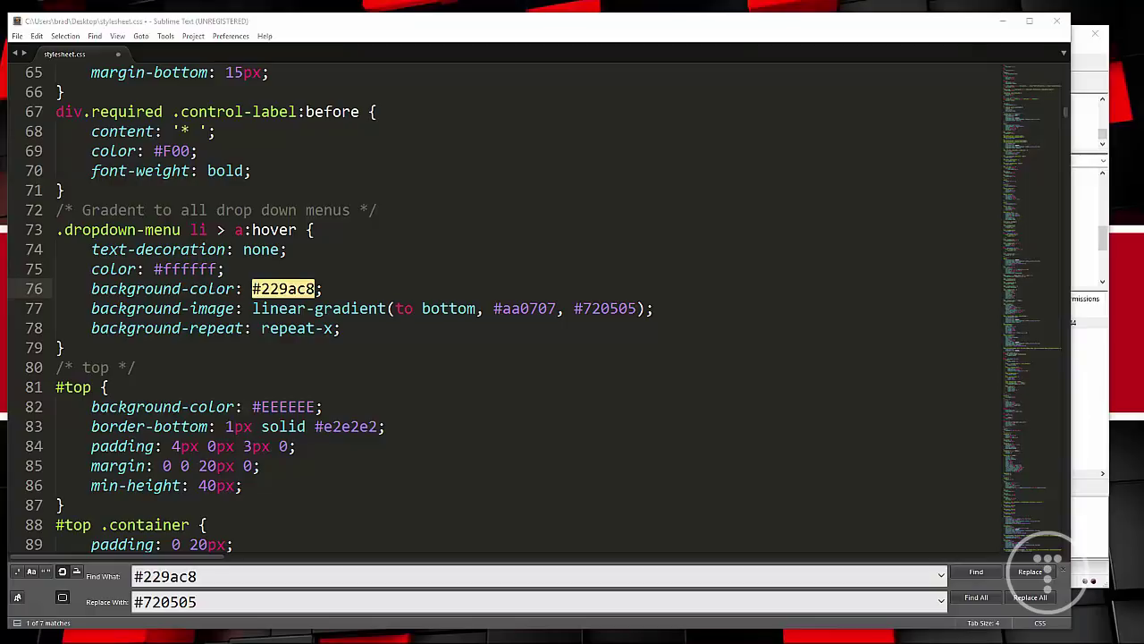
{"action": "triple_click", "coordinate": [190, 601]}
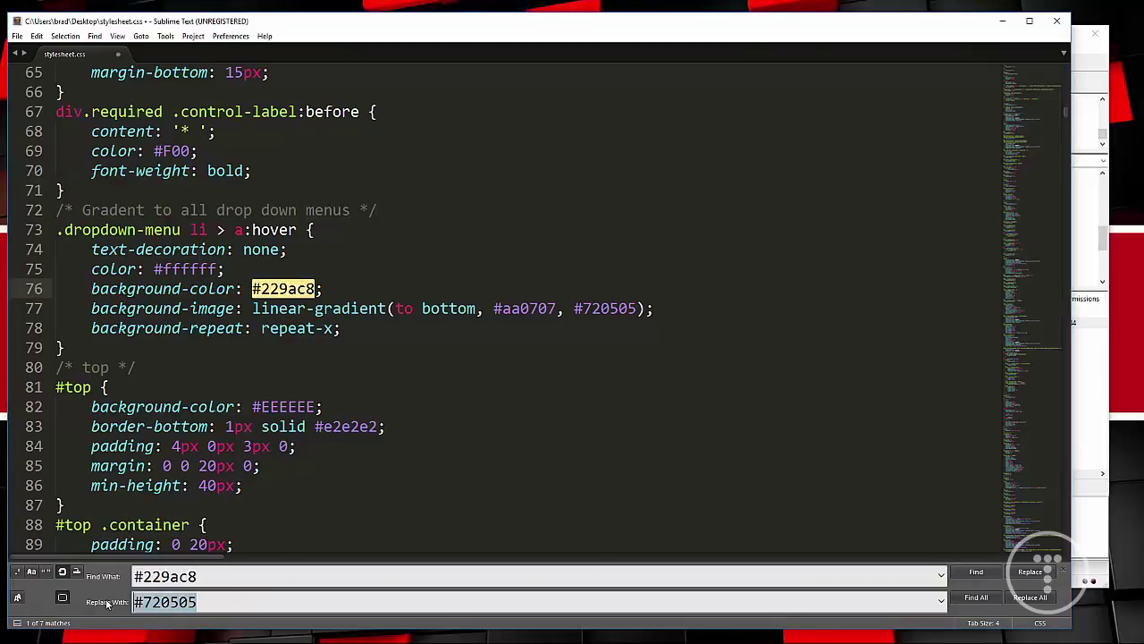
{"action": "type", "text": "#aa0707"}
{"action": "left_click", "coordinate": [1031, 597]}
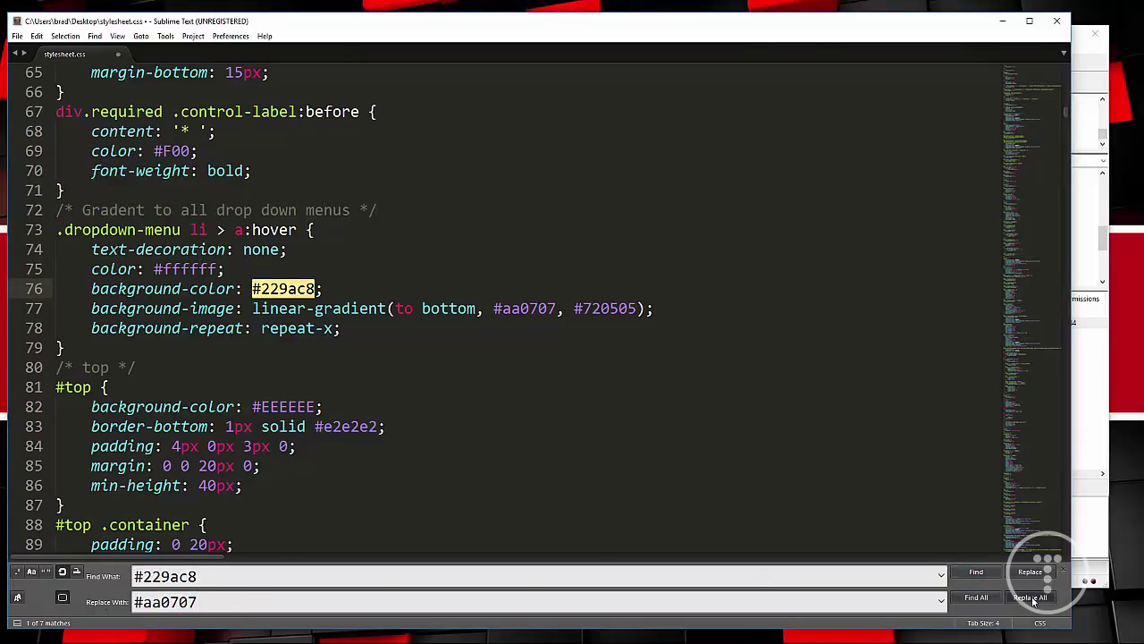
Step: Replace every #145e7a border colour with #aa0707
{"action": "left_click", "coordinate": [94, 36]}
{"action": "left_click", "coordinate": [128, 108]}
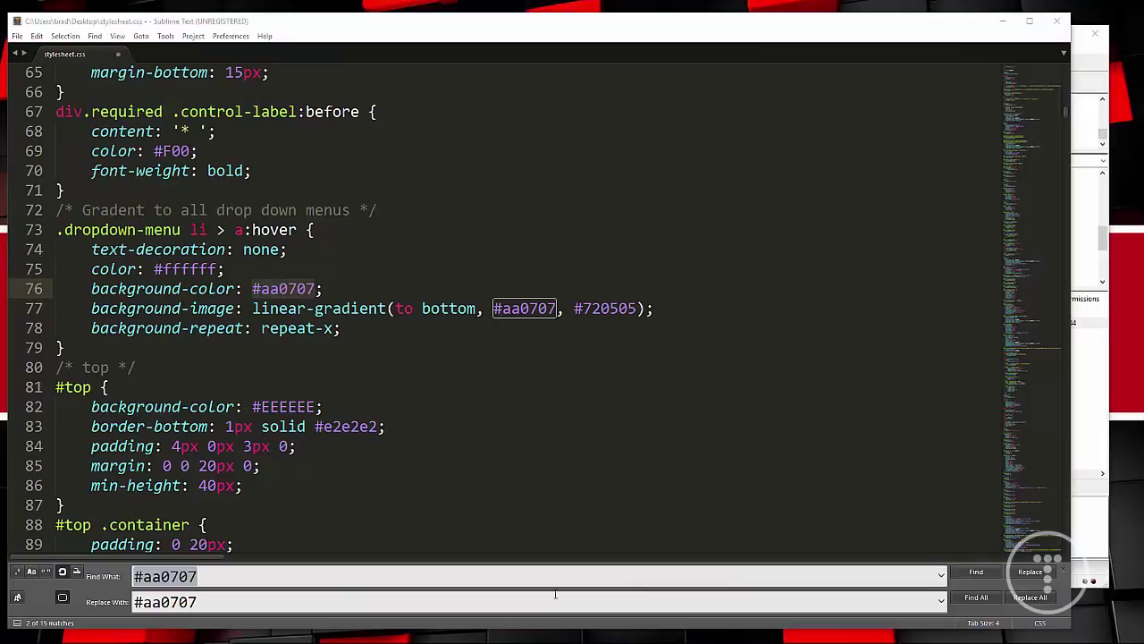
{"action": "type", "text": "#145e7a"}
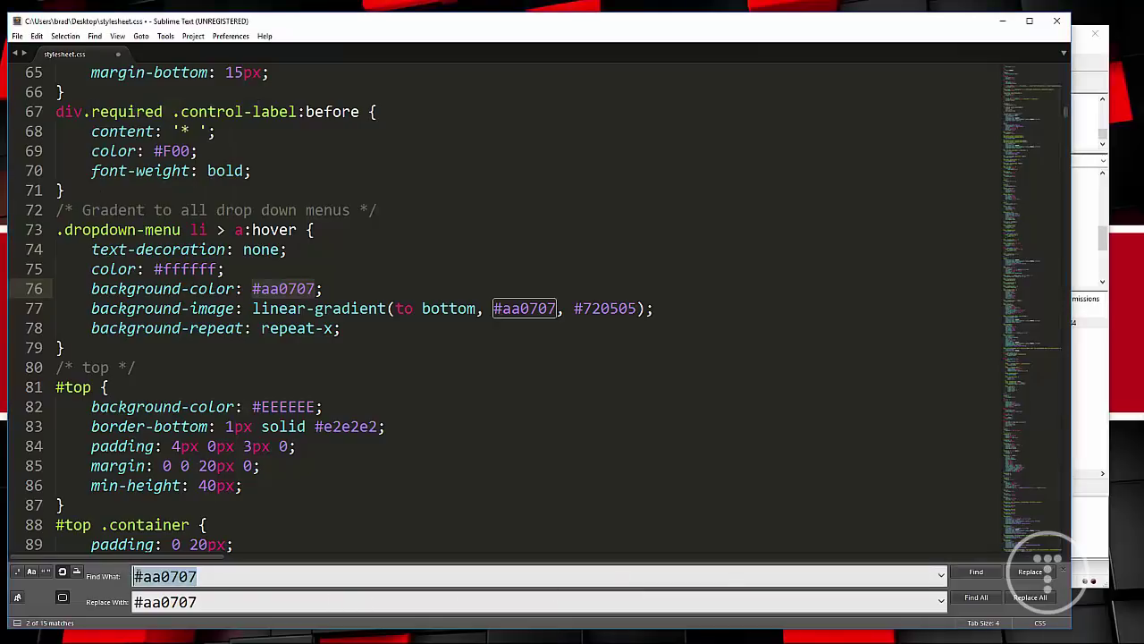
{"action": "key", "text": "Return"}
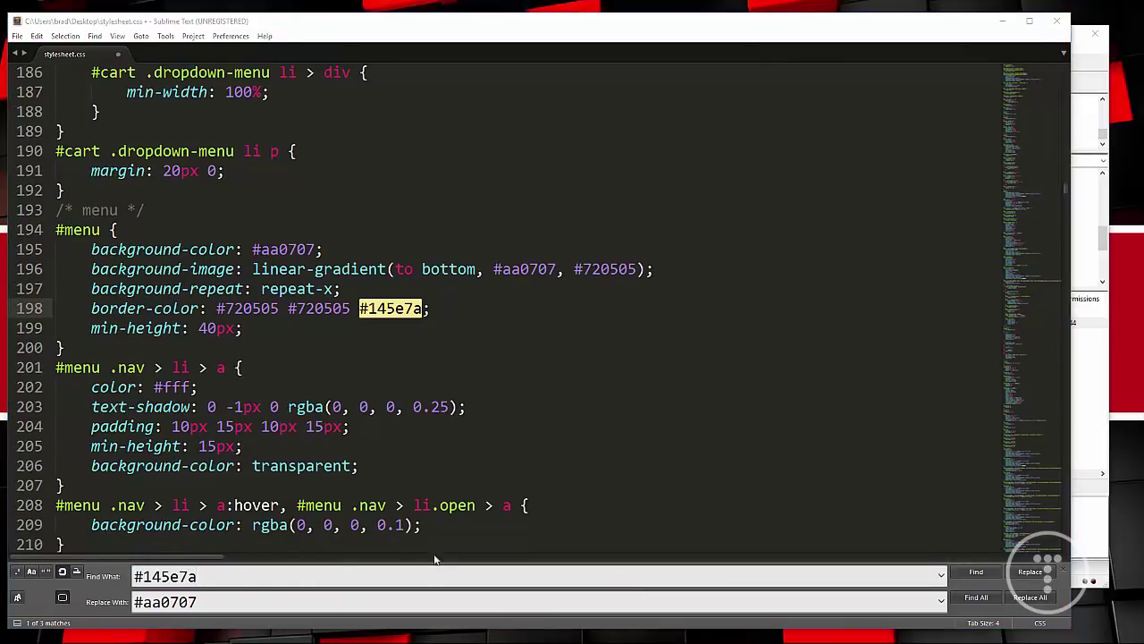
{"action": "left_click", "coordinate": [224, 599]}
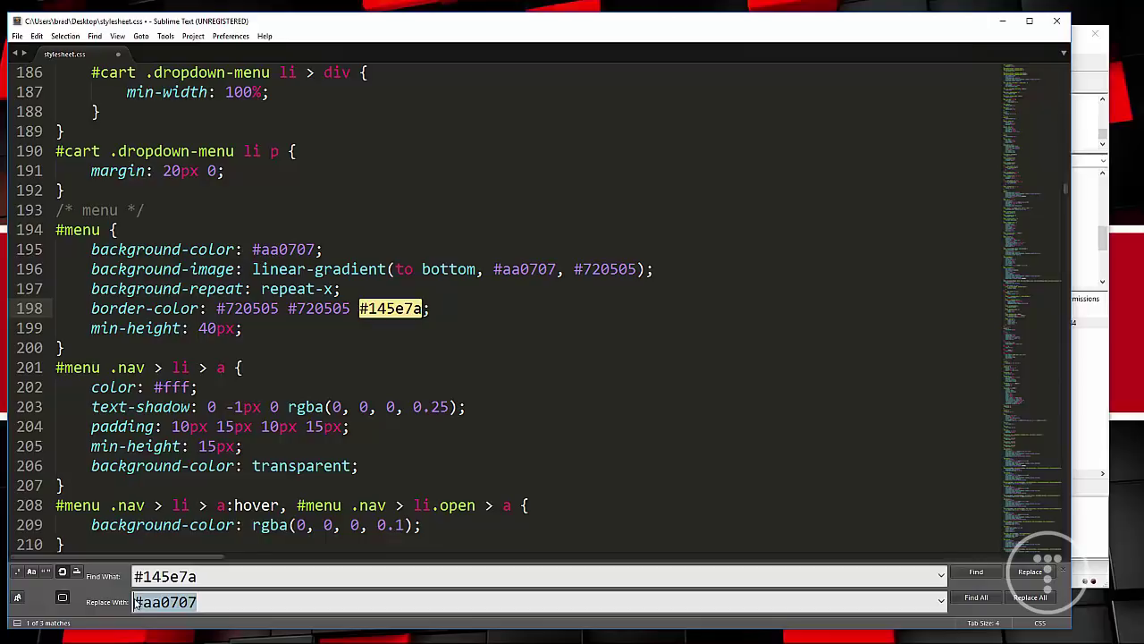
{"action": "left_click", "coordinate": [1037, 597]}
Step: Save stylesheet.css and upload it to the server's stylesheet folder
{"action": "key", "text": "ctrl+s"}
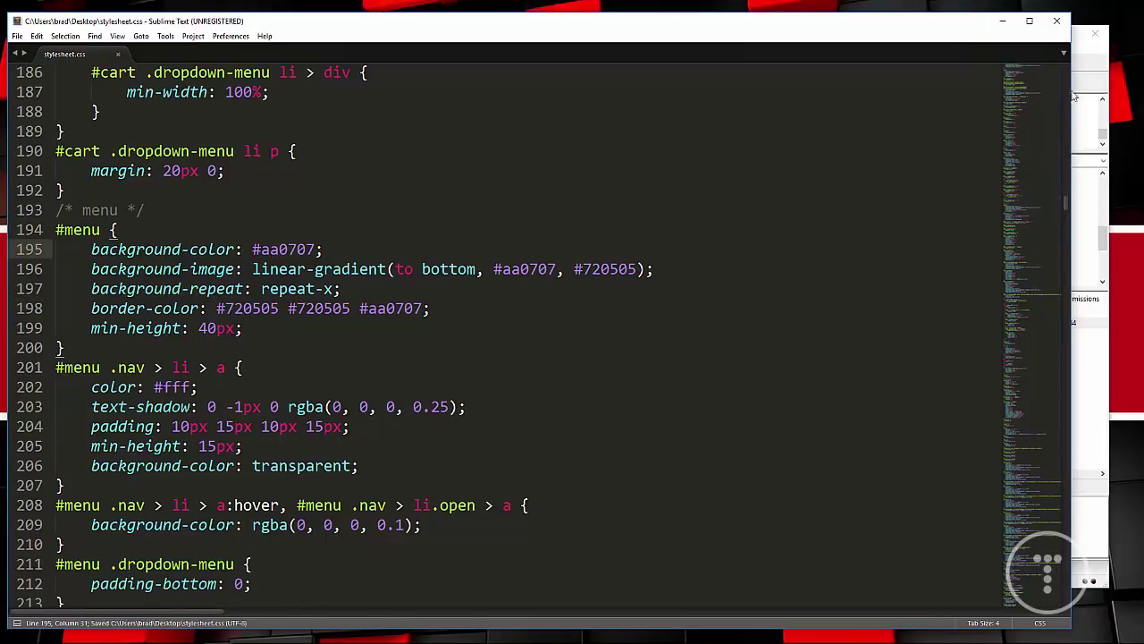
{"action": "left_click", "coordinate": [1014, 31]}
{"action": "left_click_drag", "start_coordinate": [156, 79], "coordinate": [805, 371]}
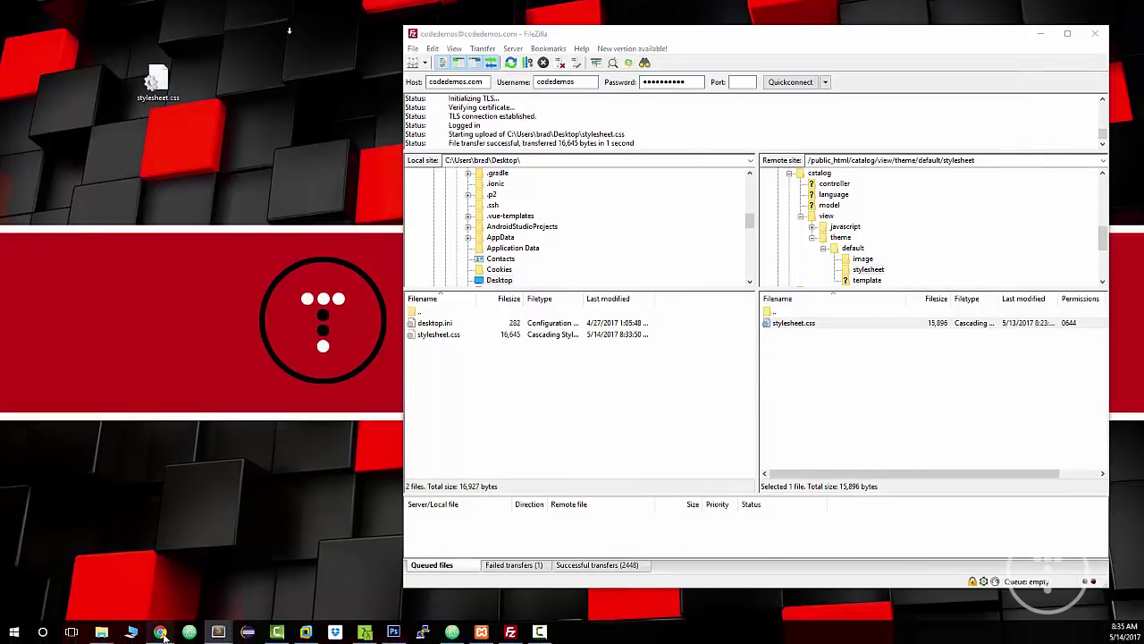
Step: Reload the DJ Outlet storefront to show the red theme, then return to admin Extensions
{"action": "mouse_move", "coordinate": [159, 631]}
{"action": "left_click", "coordinate": [429, 573]}
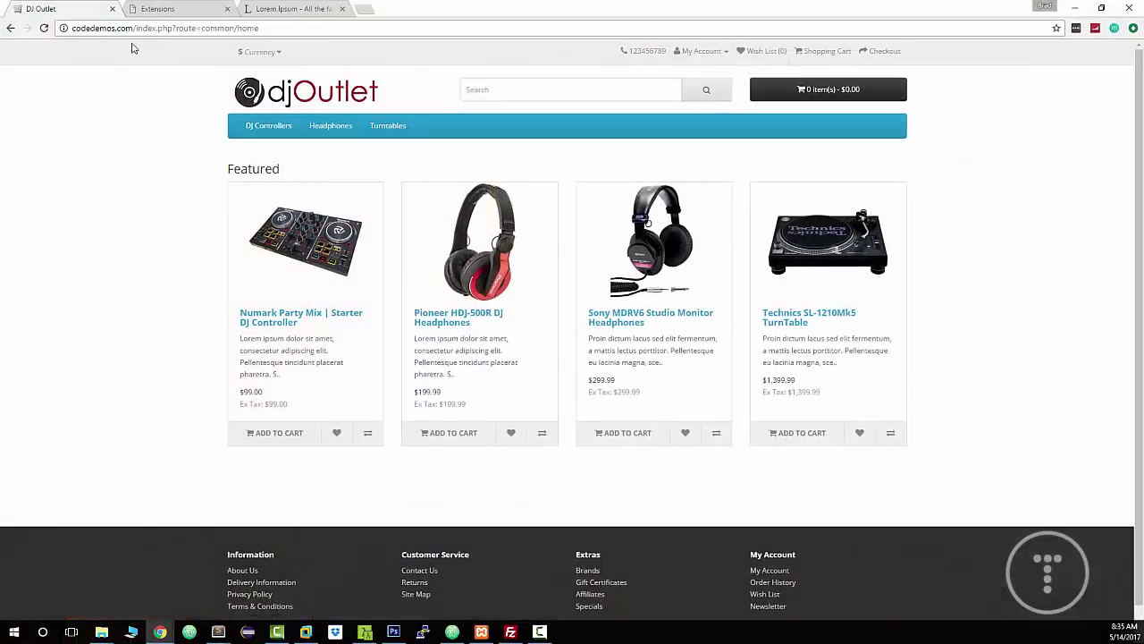
{"action": "left_click", "coordinate": [38, 28]}
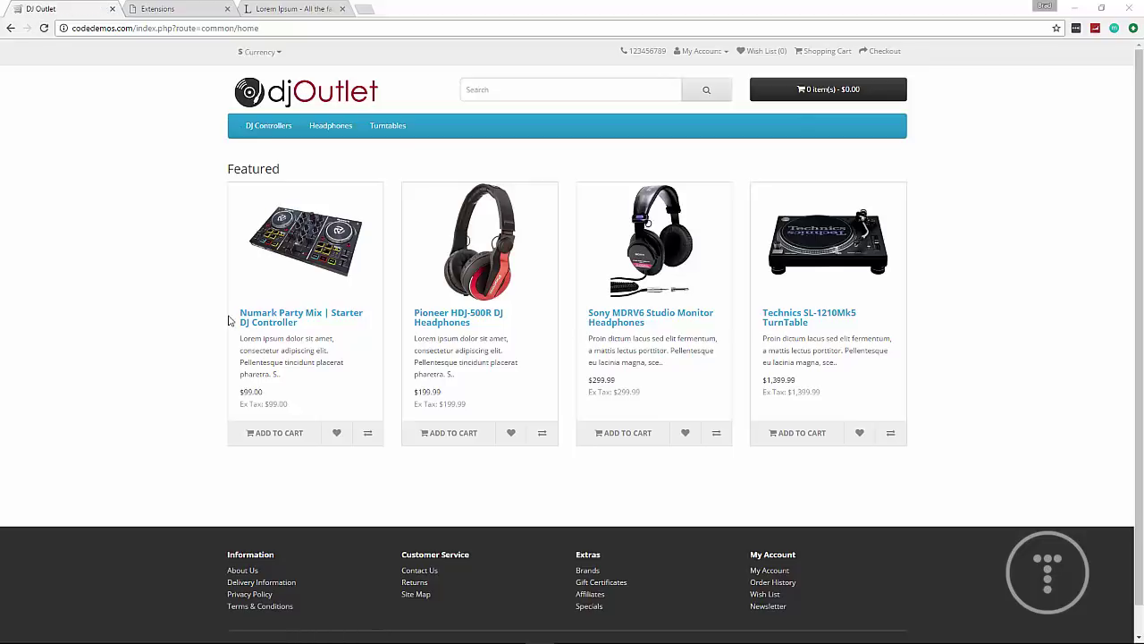
{"action": "key", "text": "F5"}
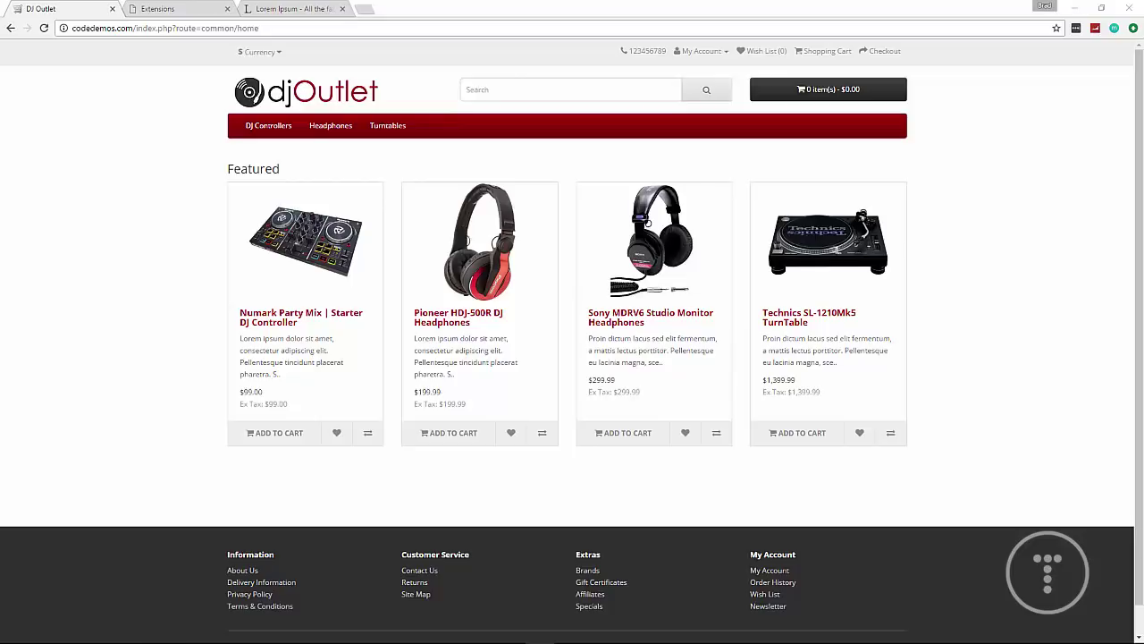
{"action": "left_click", "coordinate": [183, 13]}
{"action": "mouse_move", "coordinate": [13, 105]}
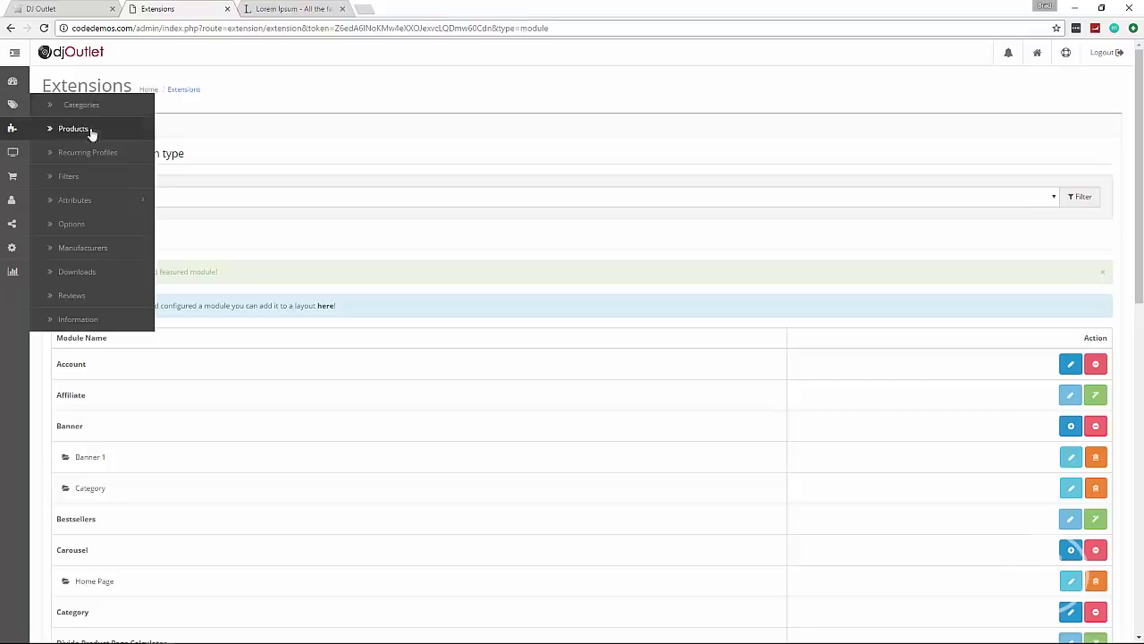
Step: Add a new banner under Design > Banners named djbanner
{"action": "mouse_move", "coordinate": [16, 145]}
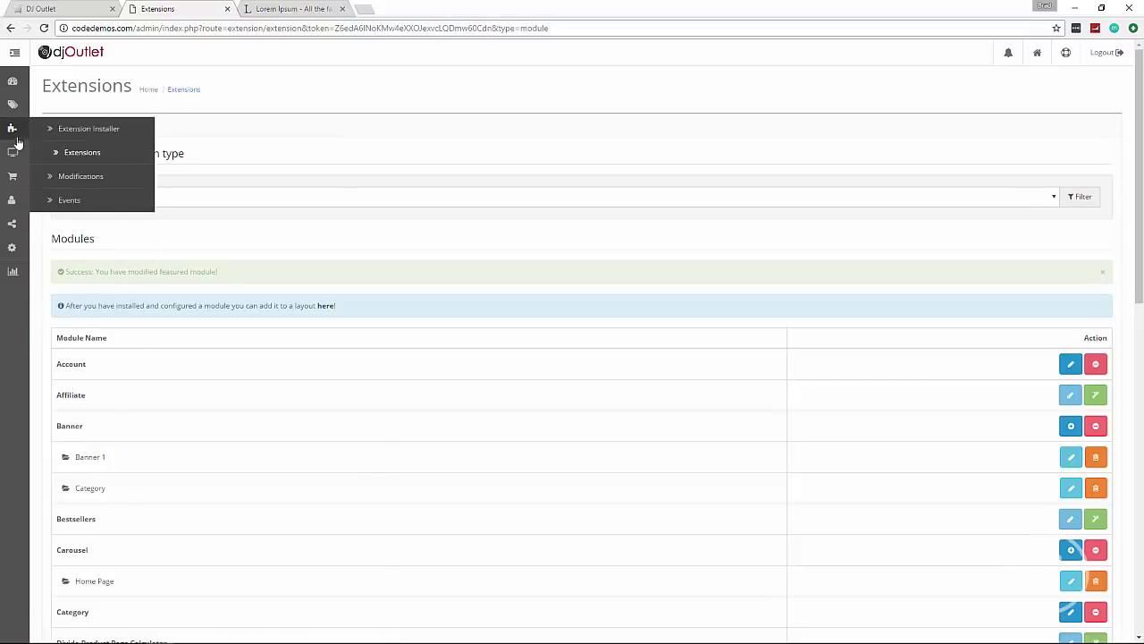
{"action": "left_click", "coordinate": [72, 176]}
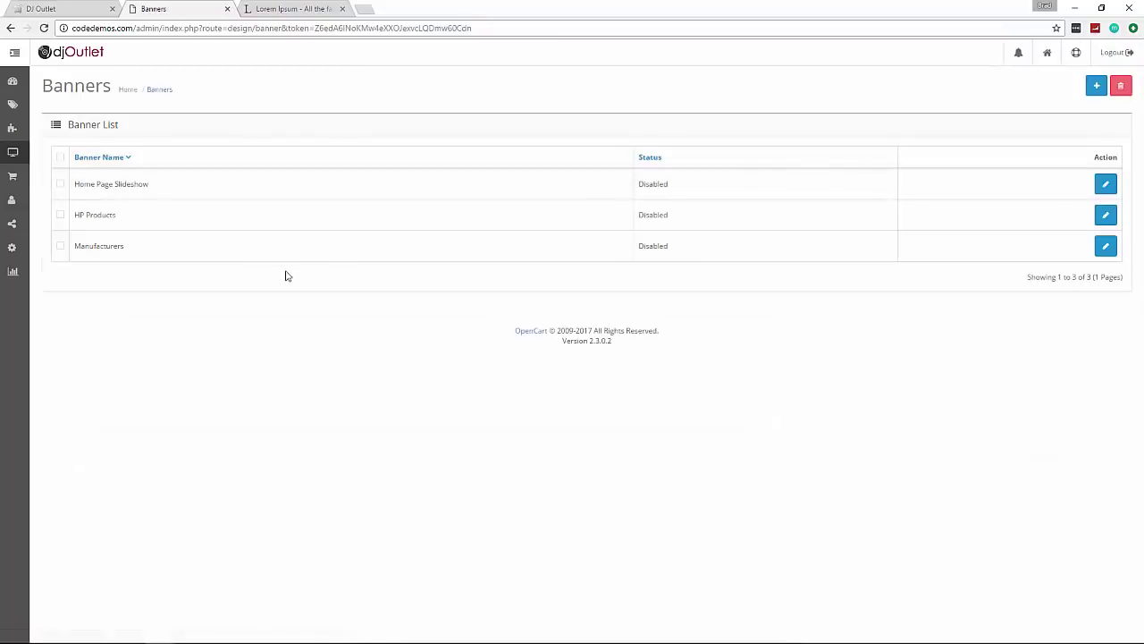
{"action": "left_click", "coordinate": [1098, 88]}
{"action": "left_click", "coordinate": [315, 161]}
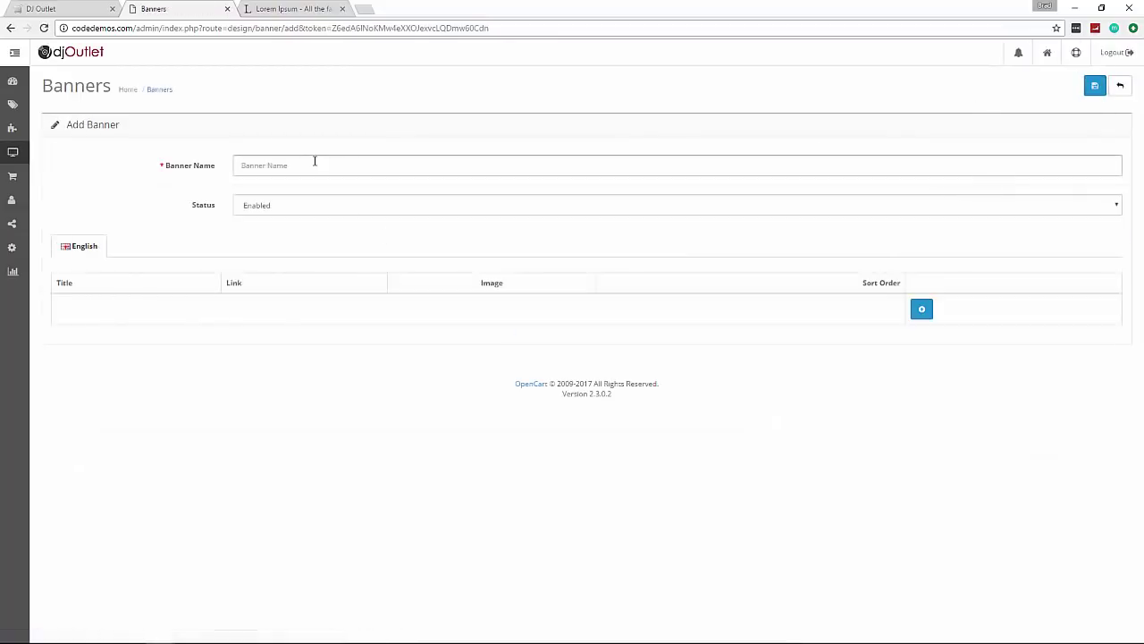
{"action": "type", "text": "djban"}
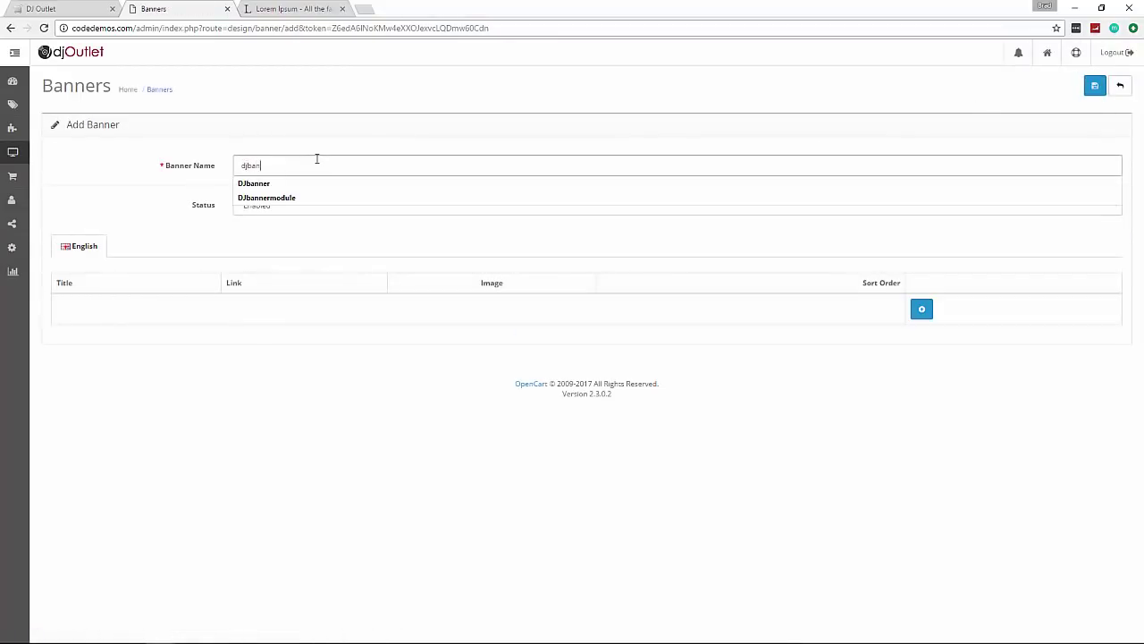
{"action": "type", "text": "ner"}
{"action": "left_click", "coordinate": [104, 176]}
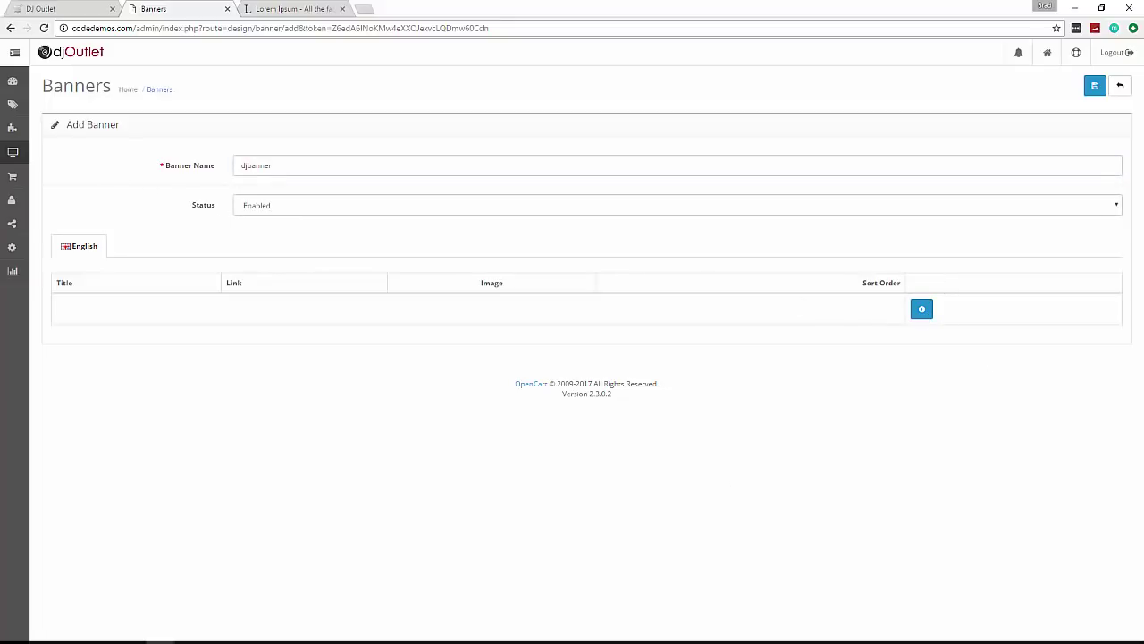
{"action": "mouse_move", "coordinate": [132, 633]}
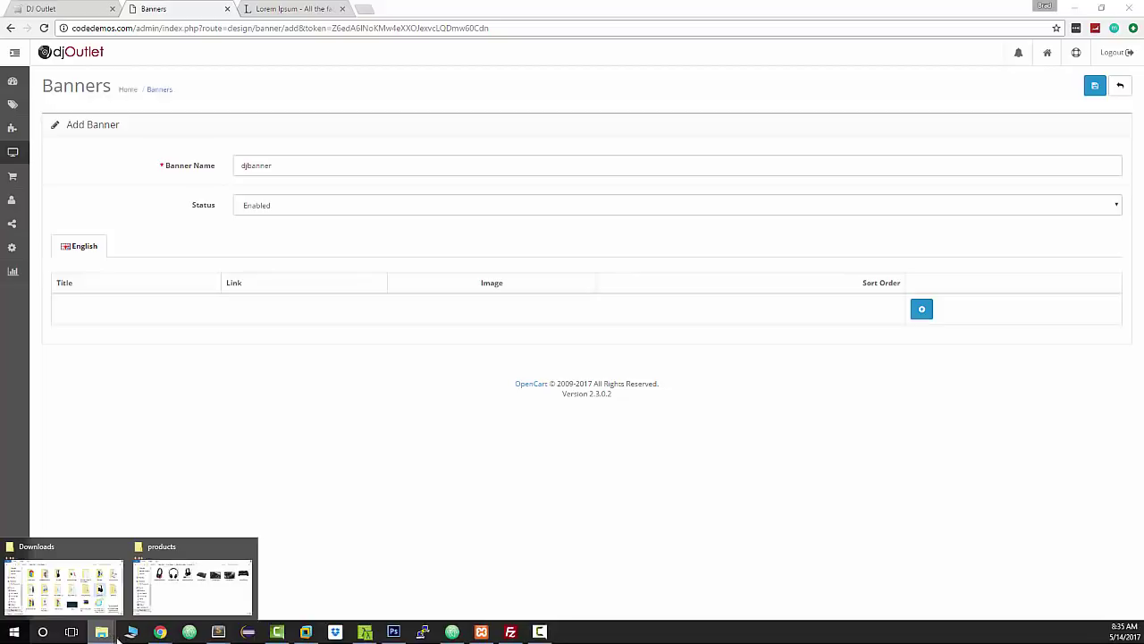
Step: Paste the slide folder with slide1.jpg–slide3.jpg into djoutlet_images, check it, and close Explorer
{"action": "left_click", "coordinate": [193, 585]}
{"action": "left_click", "coordinate": [474, 209]}
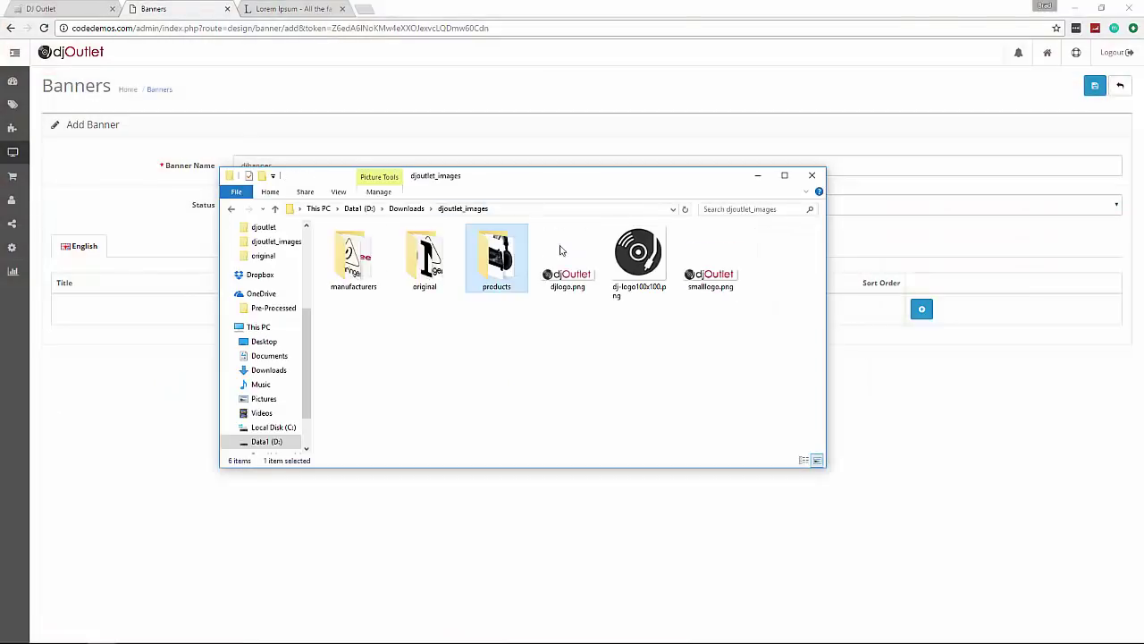
{"action": "left_click", "coordinate": [508, 382]}
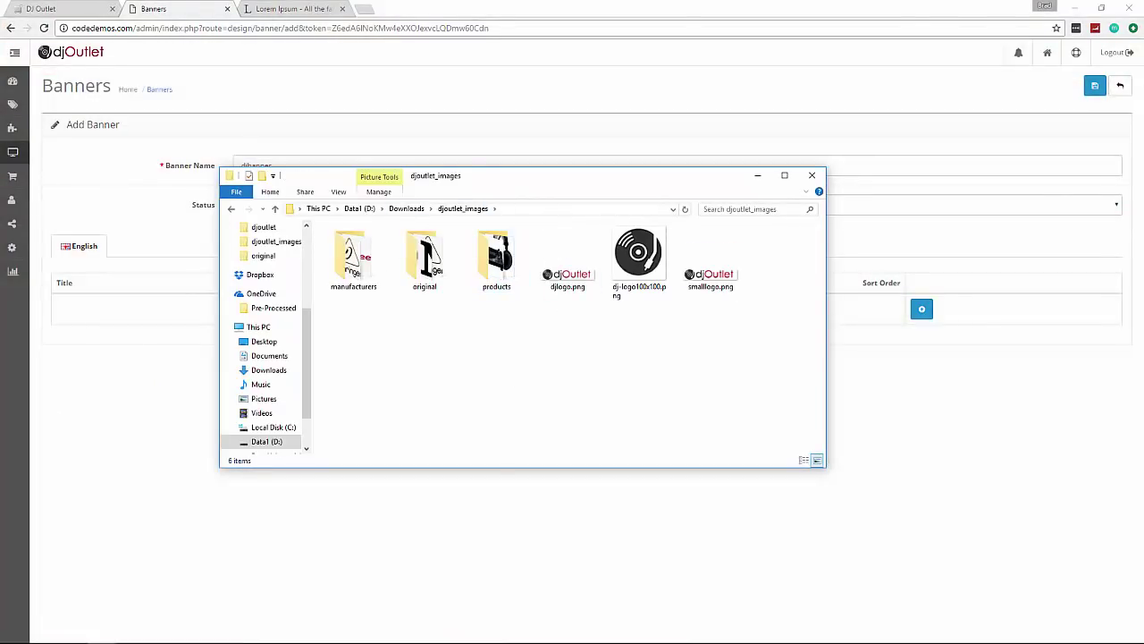
{"action": "right_click", "coordinate": [437, 357]}
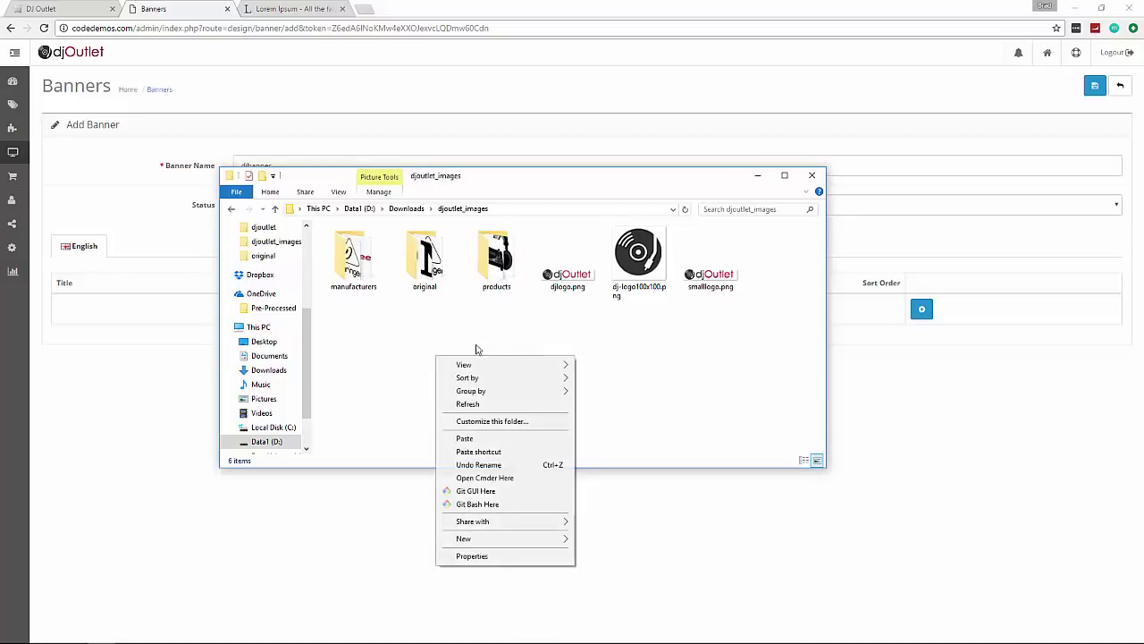
{"action": "left_click", "coordinate": [483, 438]}
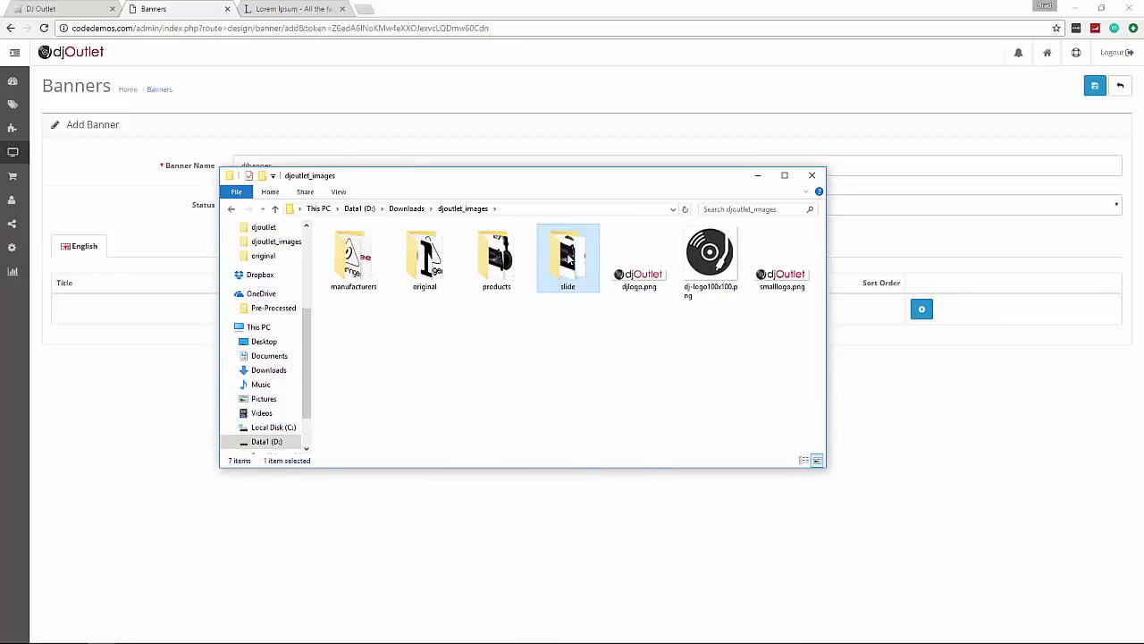
{"action": "double_click", "coordinate": [569, 256]}
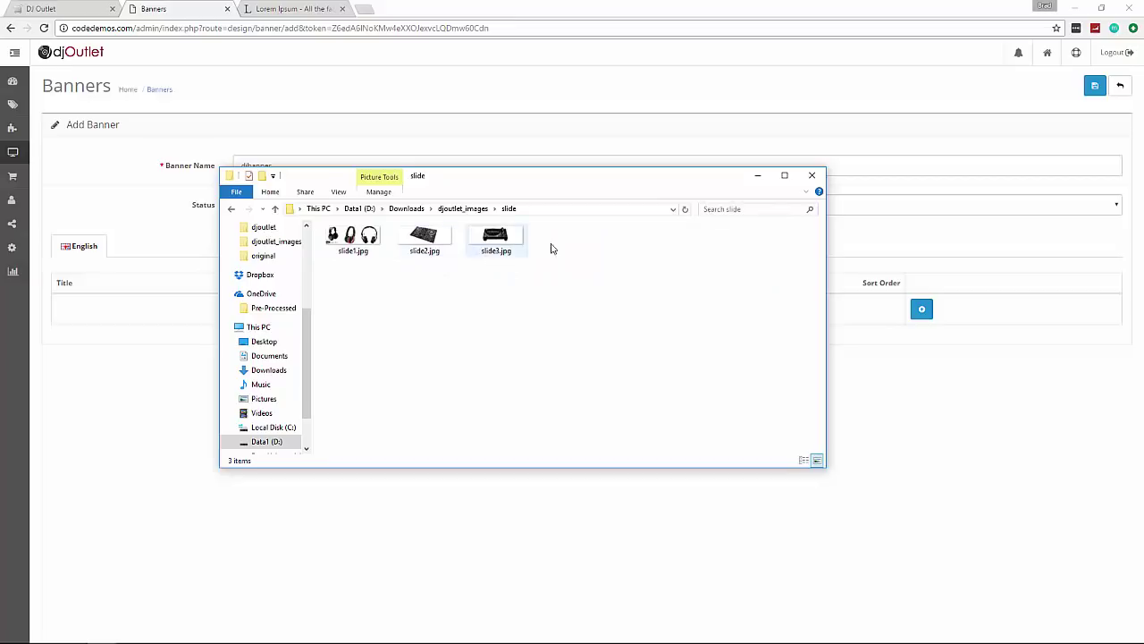
{"action": "left_click", "coordinate": [811, 175]}
Step: Add a 'Slide 1' row, upload the three slide images, and assign slide1.jpg
{"action": "left_click", "coordinate": [921, 309]}
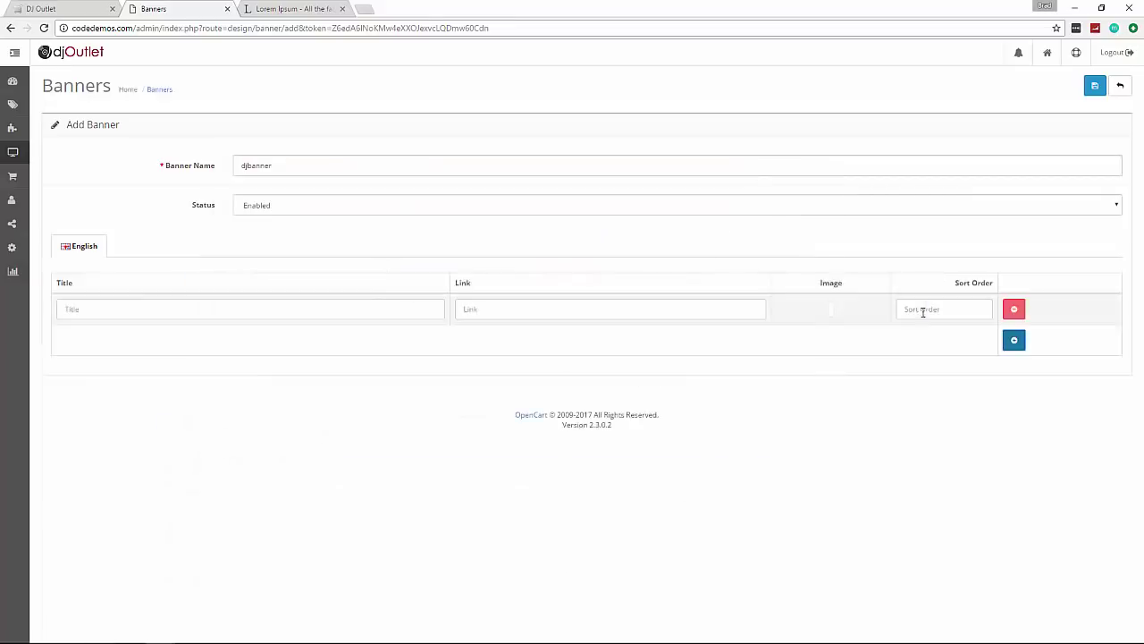
{"action": "left_click", "coordinate": [198, 337]}
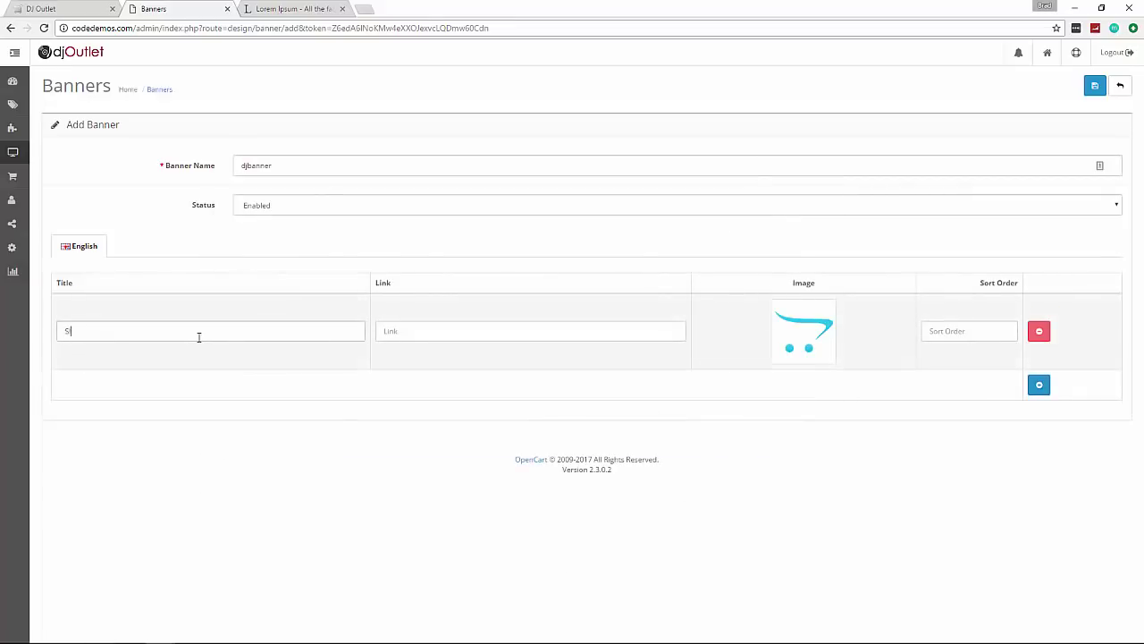
{"action": "type", "text": "Slide 1"}
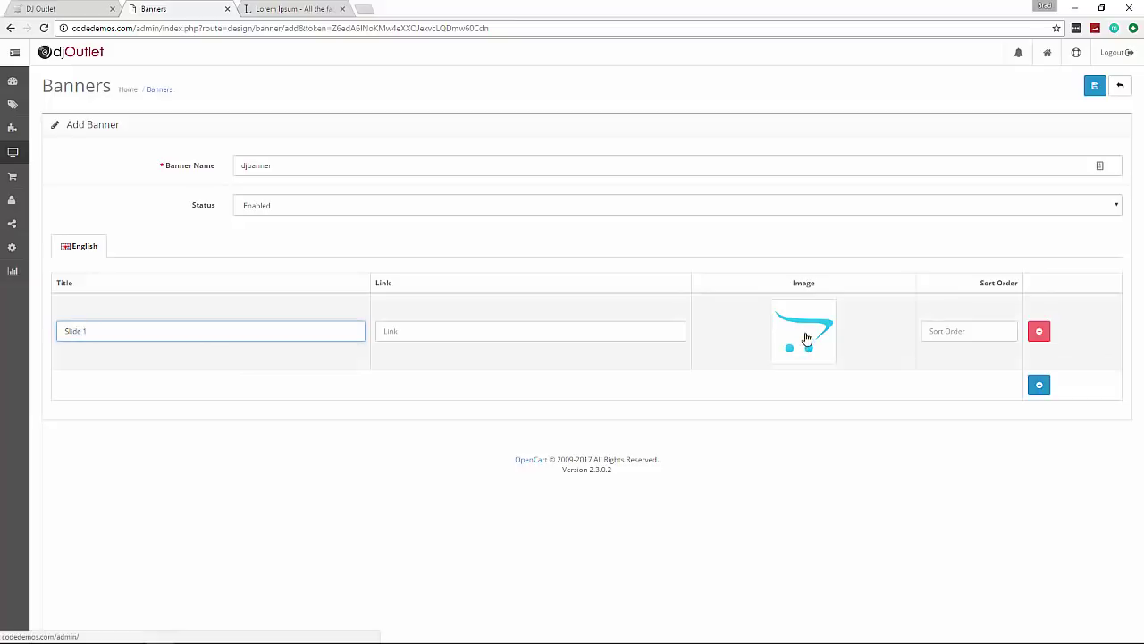
{"action": "left_click", "coordinate": [802, 328]}
{"action": "left_click", "coordinate": [863, 331]}
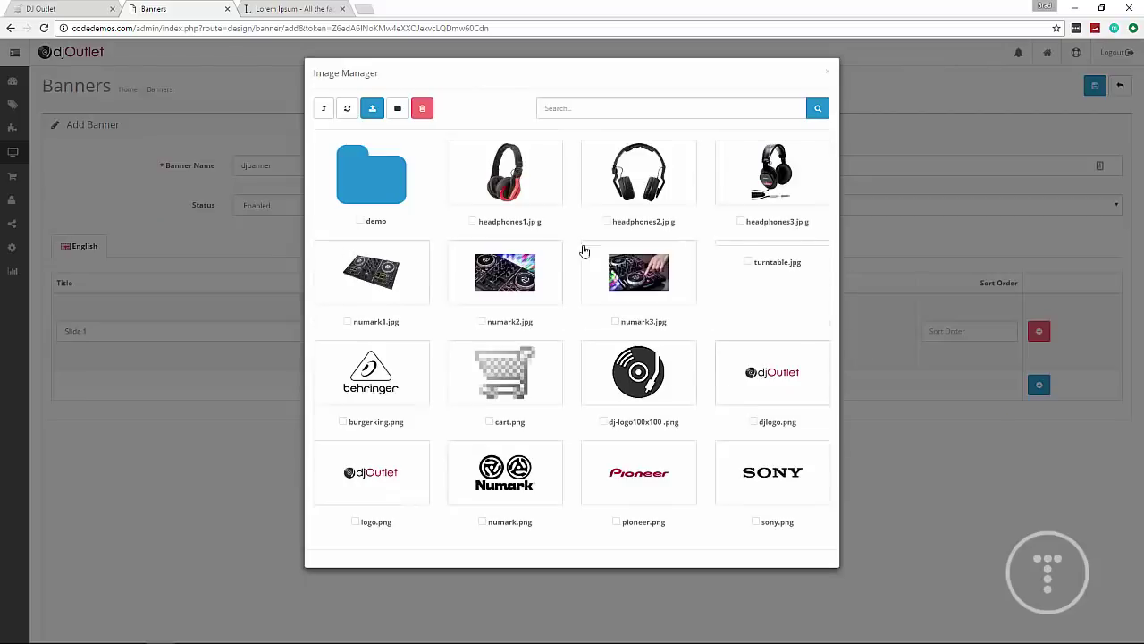
{"action": "left_click", "coordinate": [372, 108]}
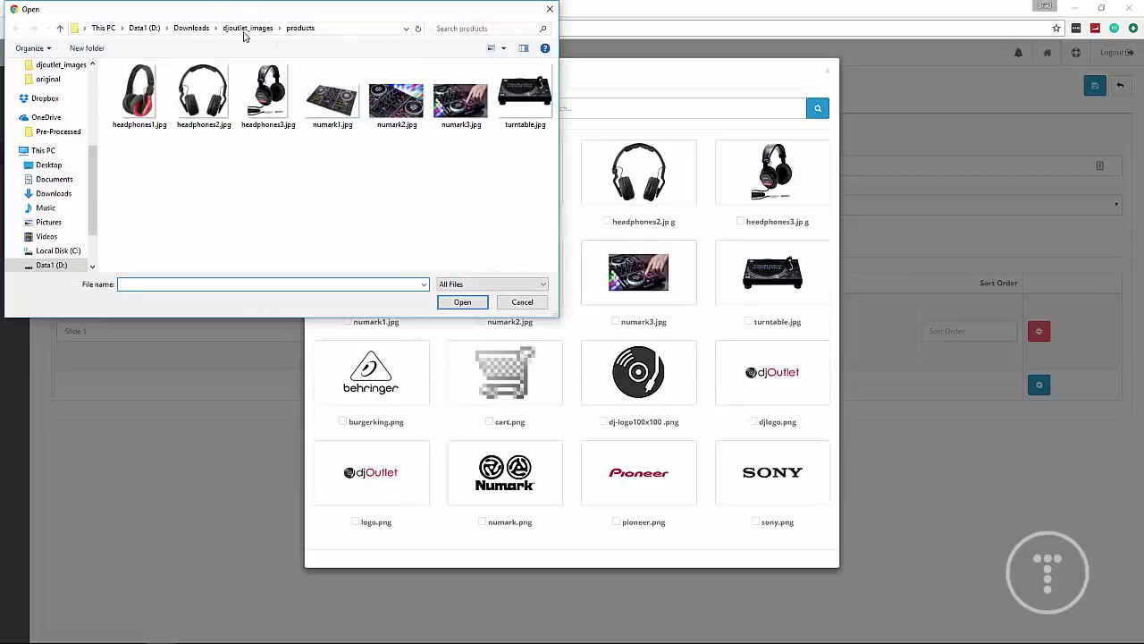
{"action": "left_click", "coordinate": [244, 31]}
{"action": "double_click", "coordinate": [333, 96]}
{"action": "left_click", "coordinate": [159, 81]}
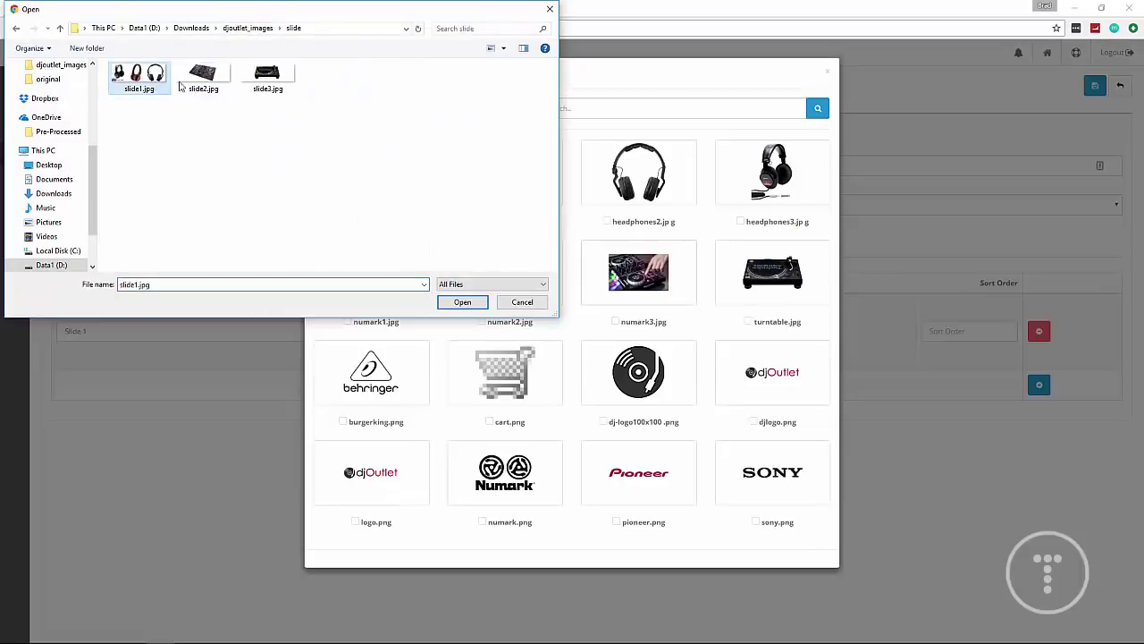
{"action": "left_click", "coordinate": [267, 76], "text": "shift"}
{"action": "left_click", "coordinate": [462, 302]}
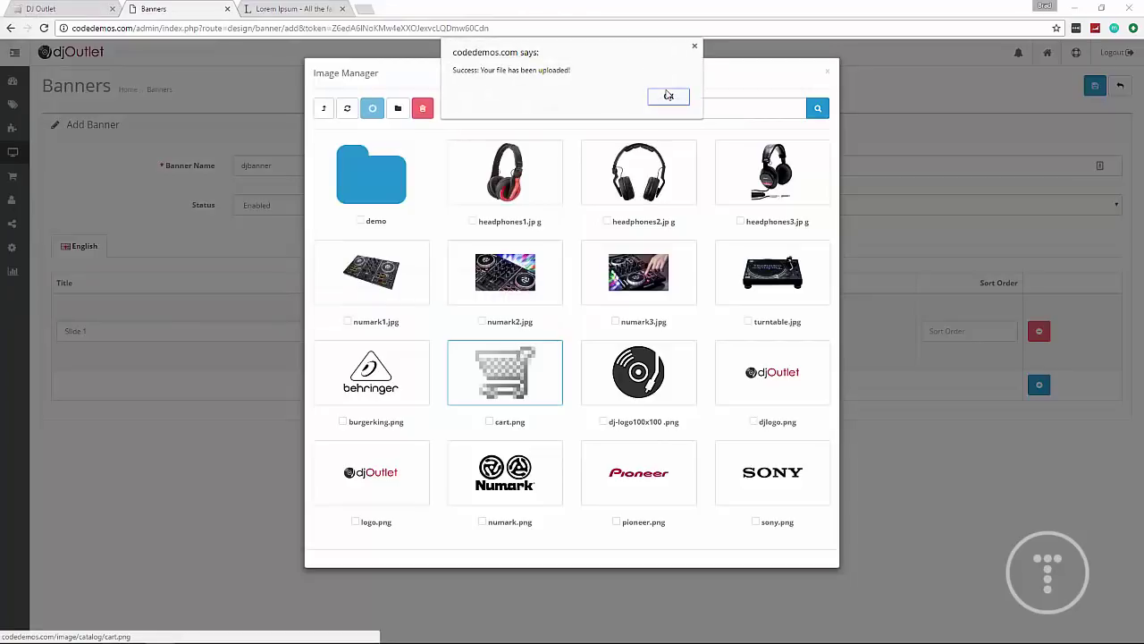
{"action": "left_click", "coordinate": [667, 96]}
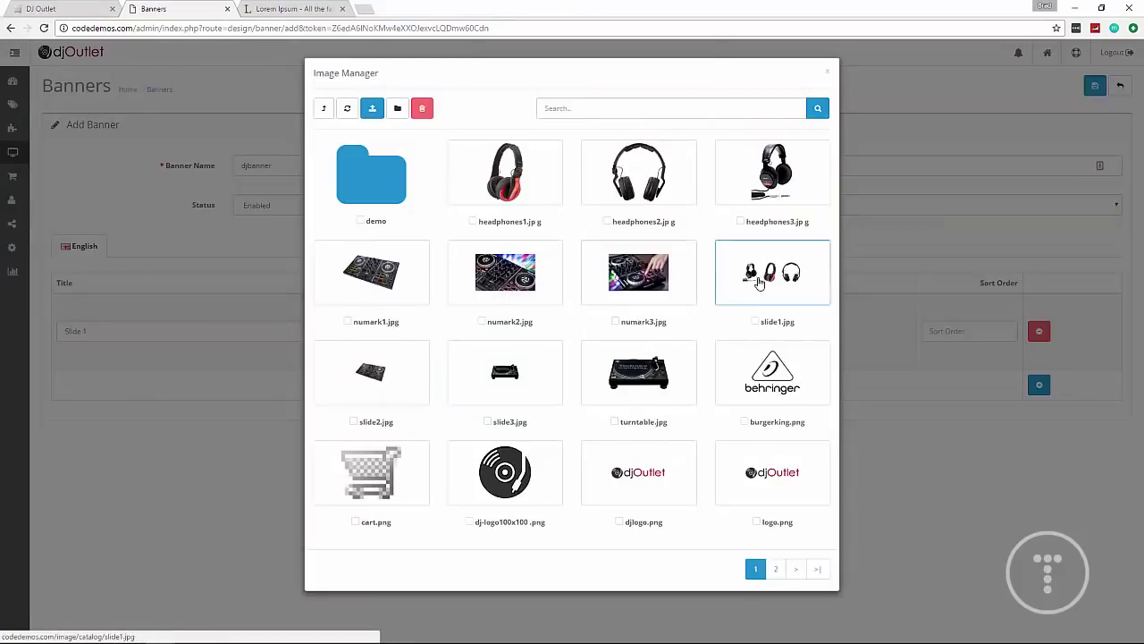
{"action": "left_click", "coordinate": [757, 283]}
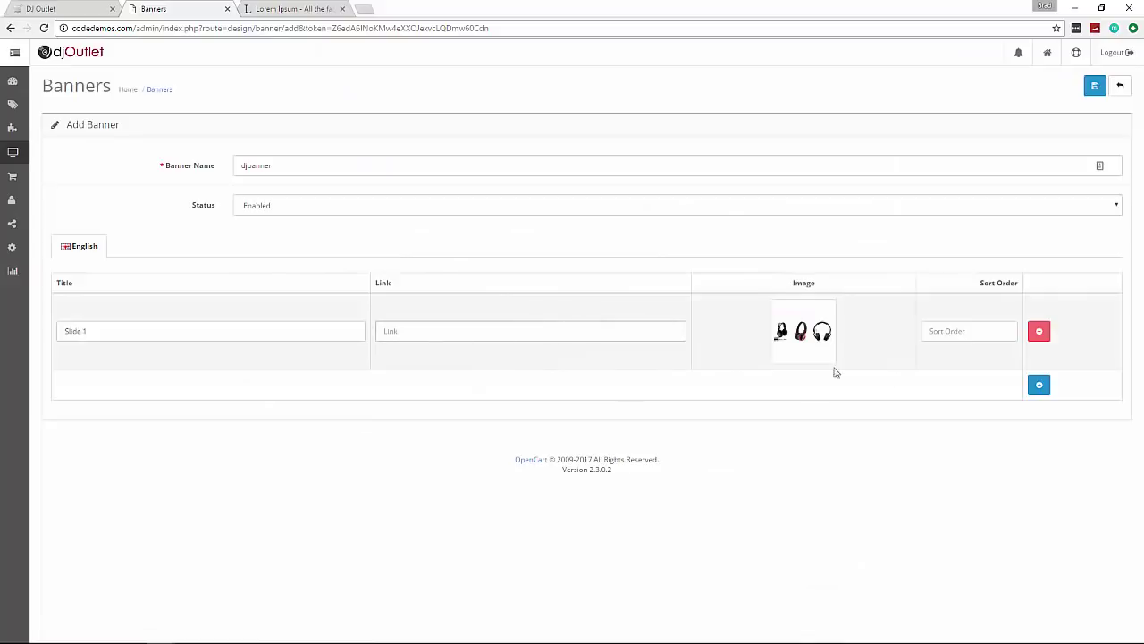
{"action": "left_click", "coordinate": [986, 333]}
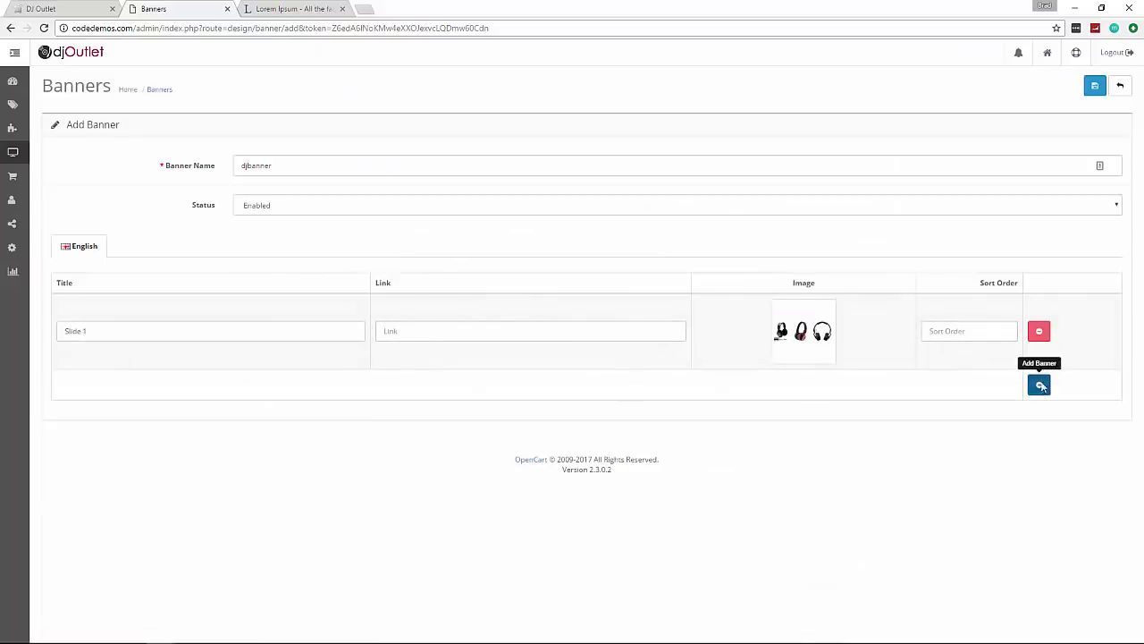
Step: Add a 'Slide 2' row using slide2.jpg as its image
{"action": "left_click", "coordinate": [1039, 385]}
{"action": "left_click", "coordinate": [270, 400]}
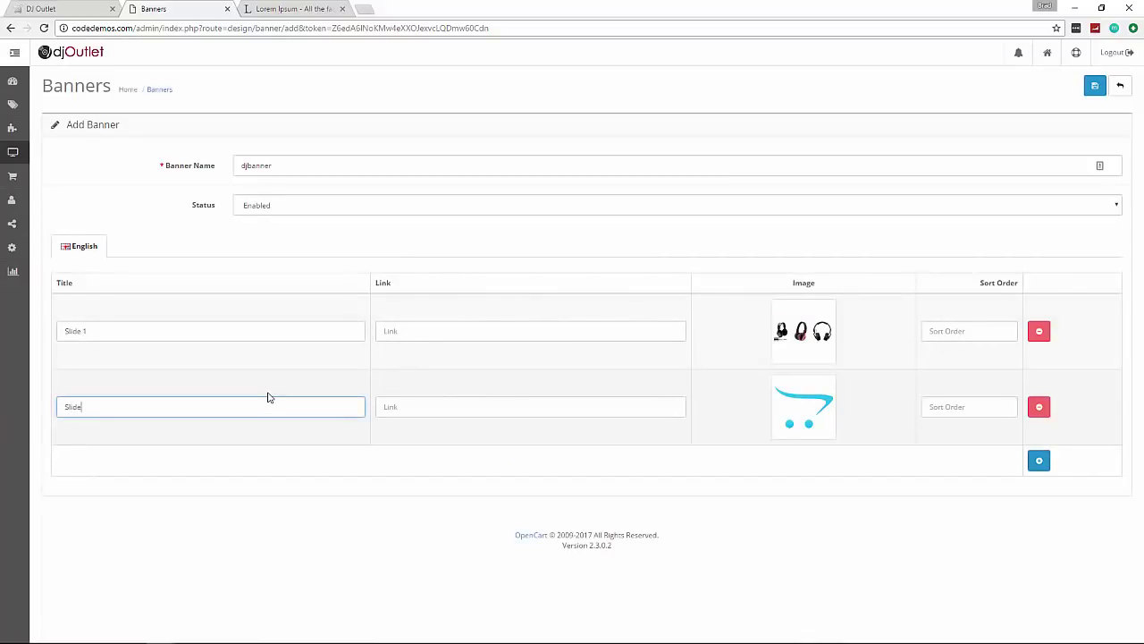
{"action": "type", "text": "Slide 2"}
{"action": "left_click", "coordinate": [825, 406]}
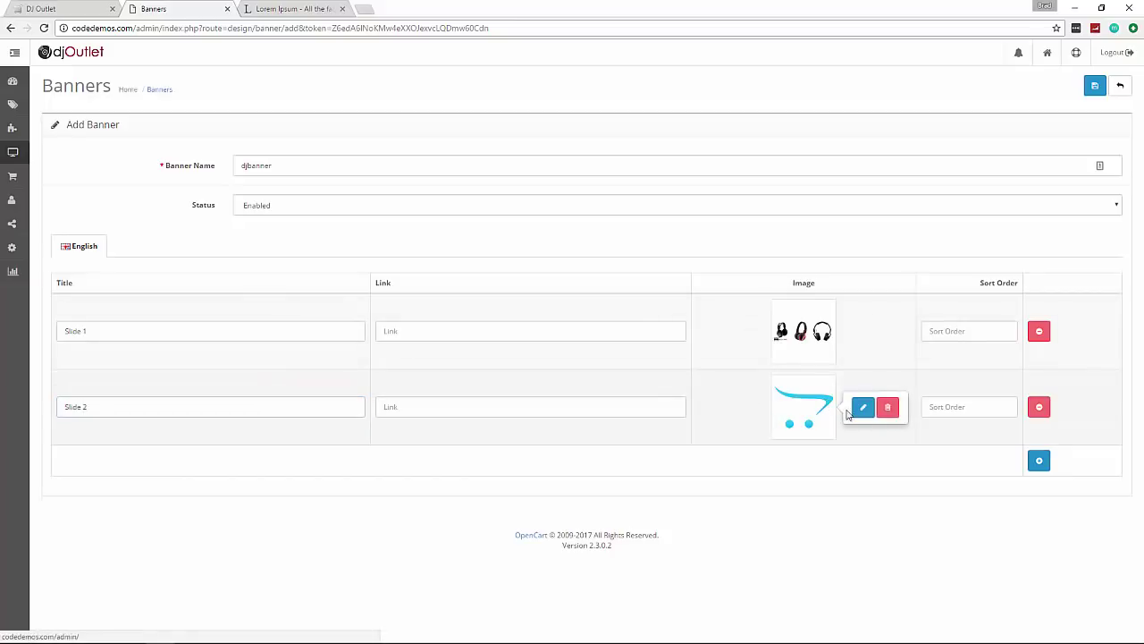
{"action": "left_click", "coordinate": [861, 406]}
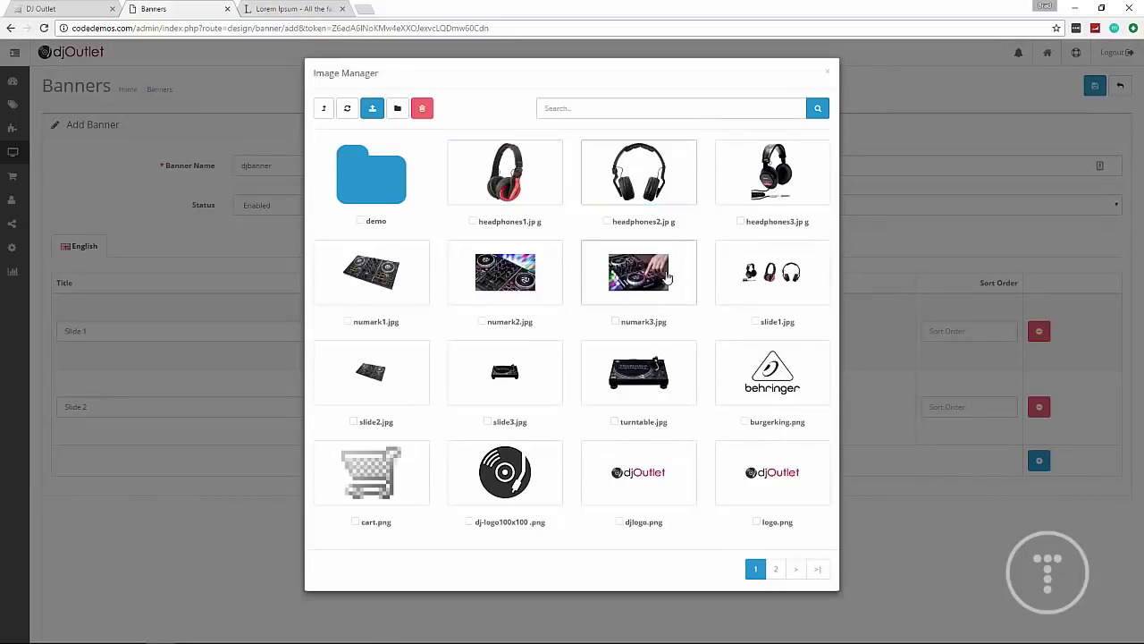
{"action": "left_click", "coordinate": [419, 386]}
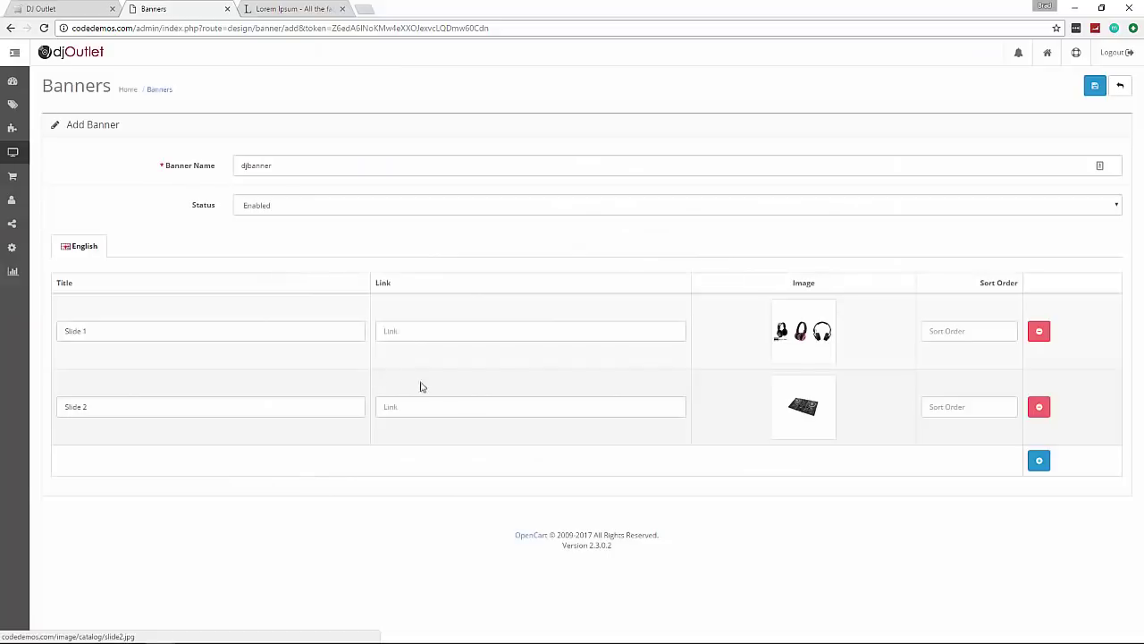
Step: Add a 'Slide 3' row with turntable.jpg and save the djbanner banner
{"action": "left_click", "coordinate": [1039, 463]}
{"action": "left_click", "coordinate": [170, 476]}
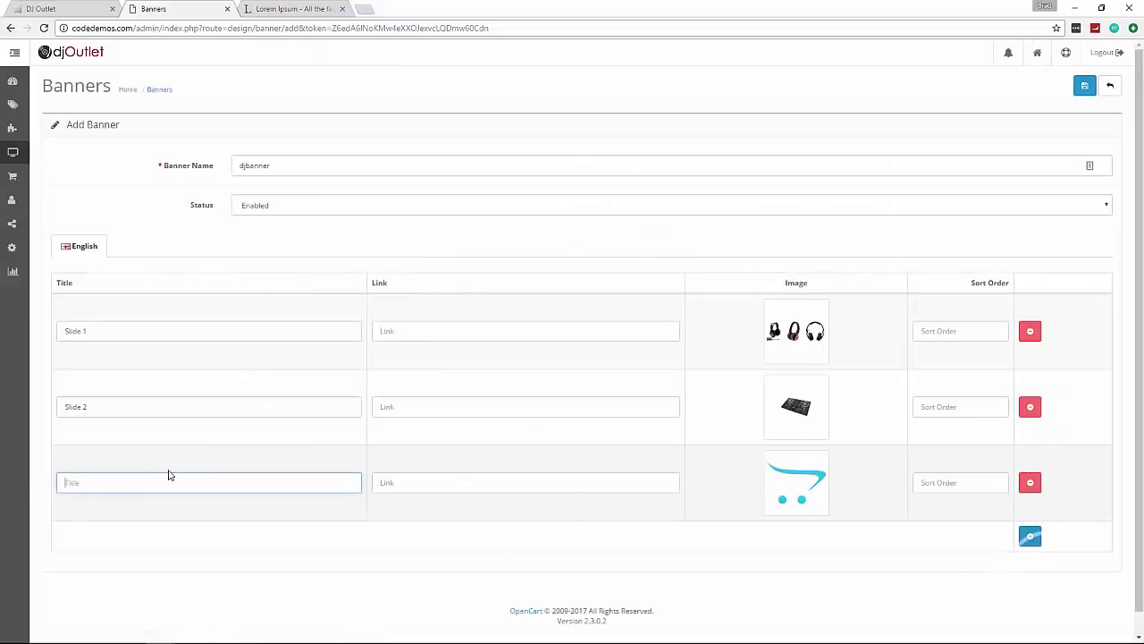
{"action": "type", "text": "Slide 3"}
{"action": "left_click", "coordinate": [794, 506]}
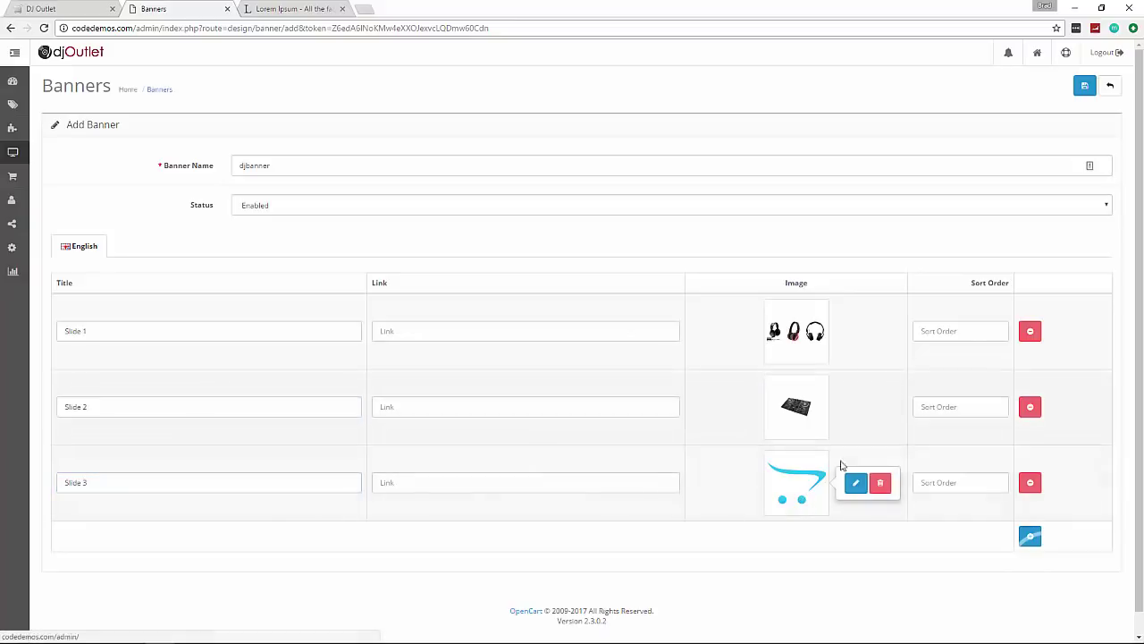
{"action": "left_click", "coordinate": [856, 484]}
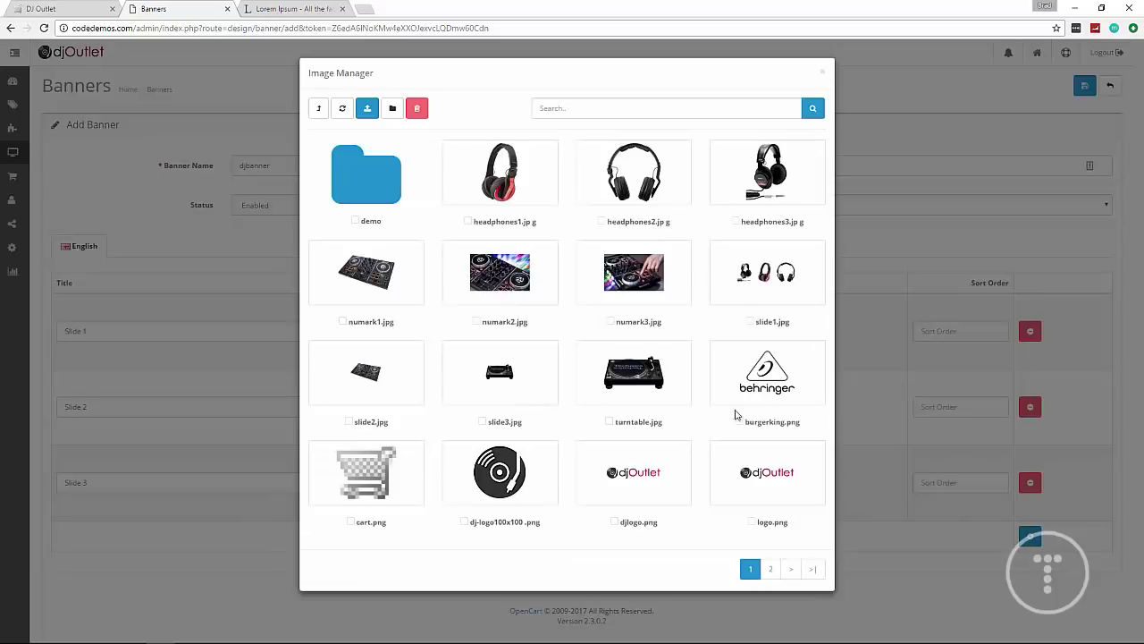
{"action": "left_click", "coordinate": [600, 356]}
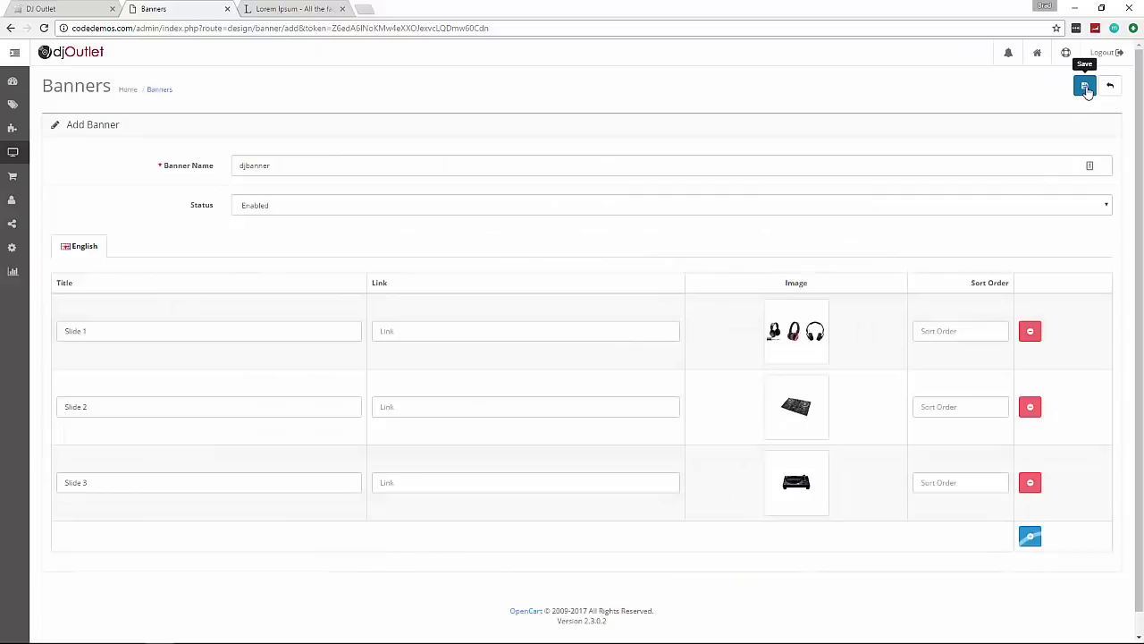
{"action": "left_click", "coordinate": [1083, 89]}
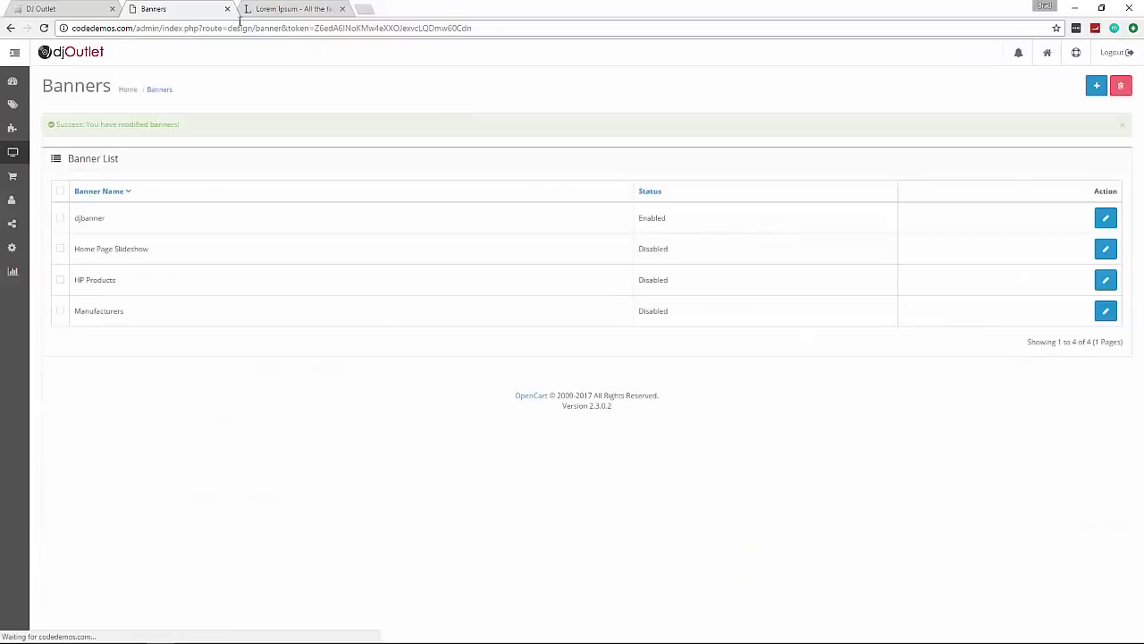
{"action": "left_click", "coordinate": [40, 9]}
Step: Open the Home Page slideshow module from the Modules extensions list
{"action": "left_click", "coordinate": [45, 28]}
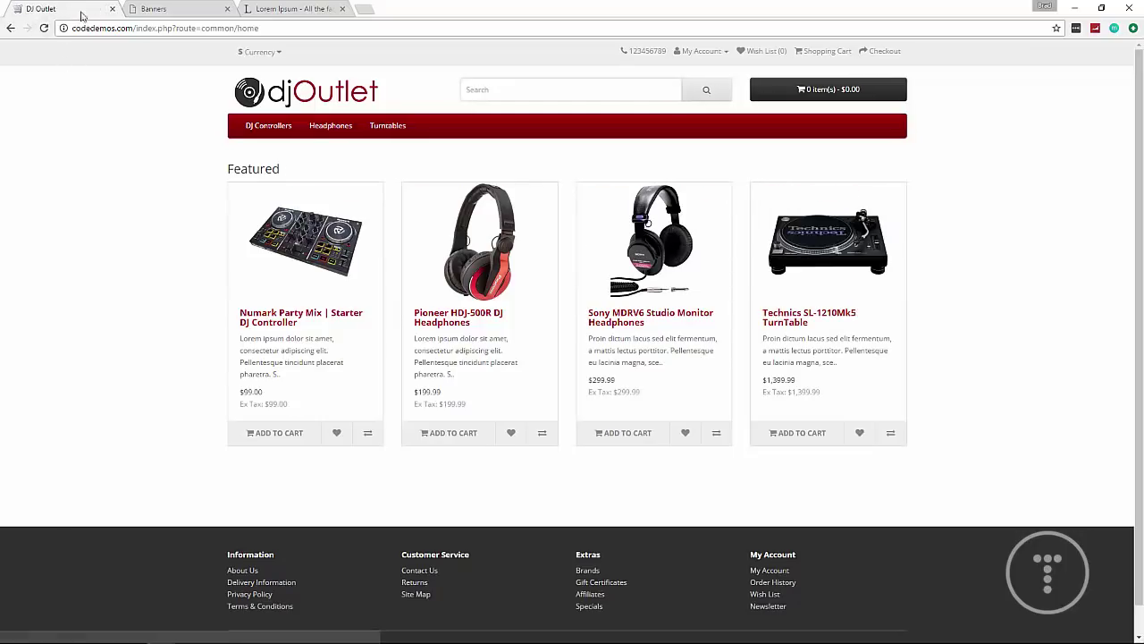
{"action": "left_click", "coordinate": [153, 9]}
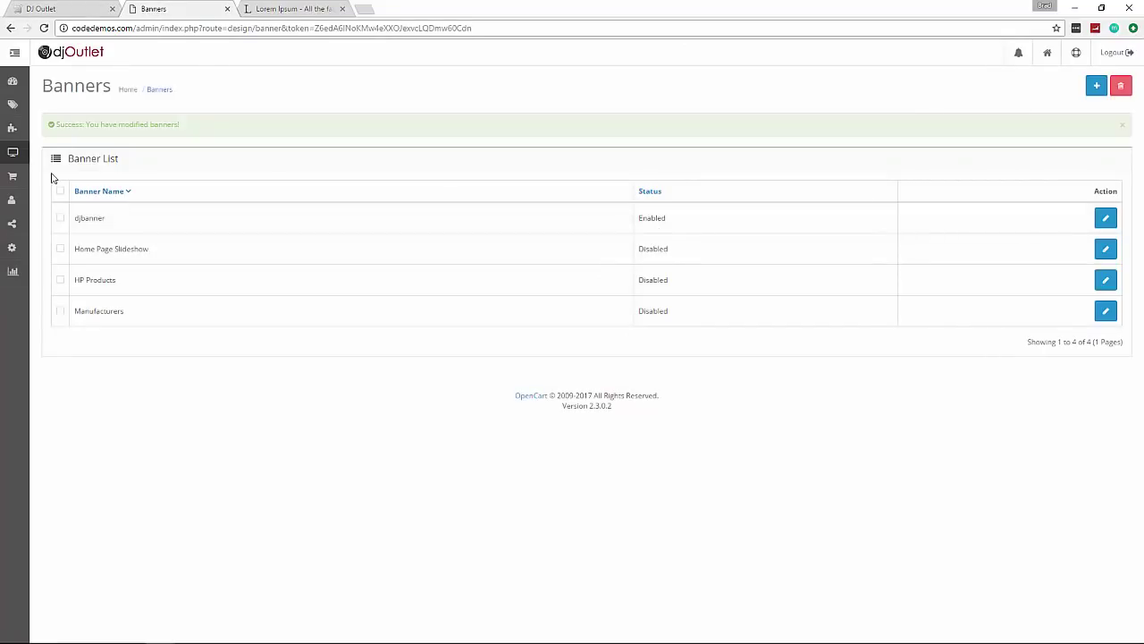
{"action": "mouse_move", "coordinate": [17, 139]}
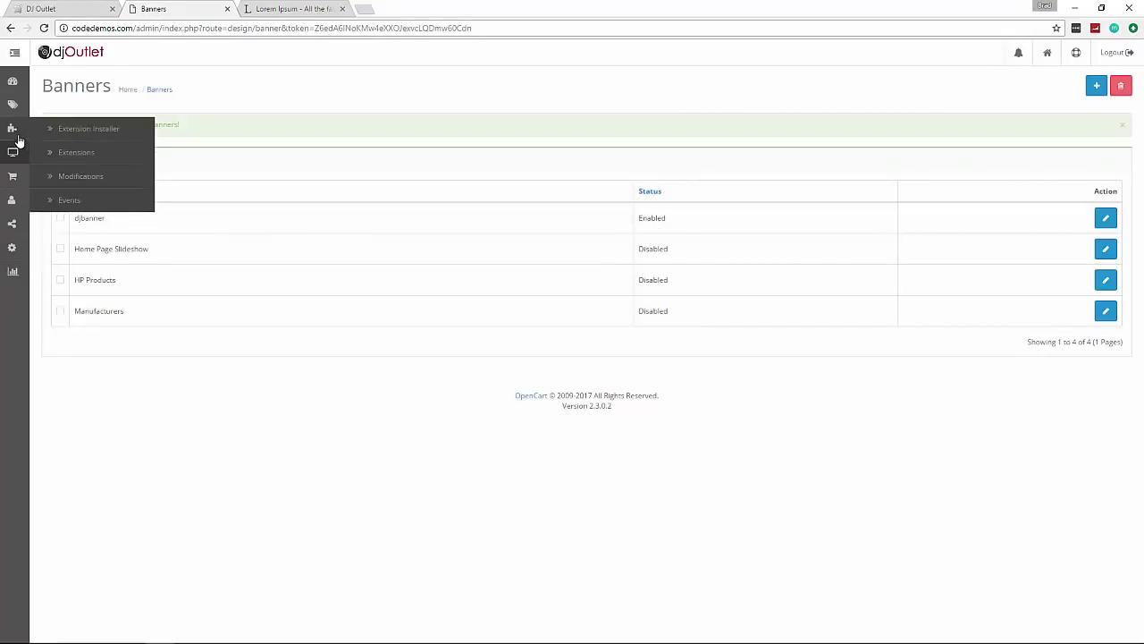
{"action": "left_click", "coordinate": [63, 151]}
{"action": "left_click", "coordinate": [158, 197]}
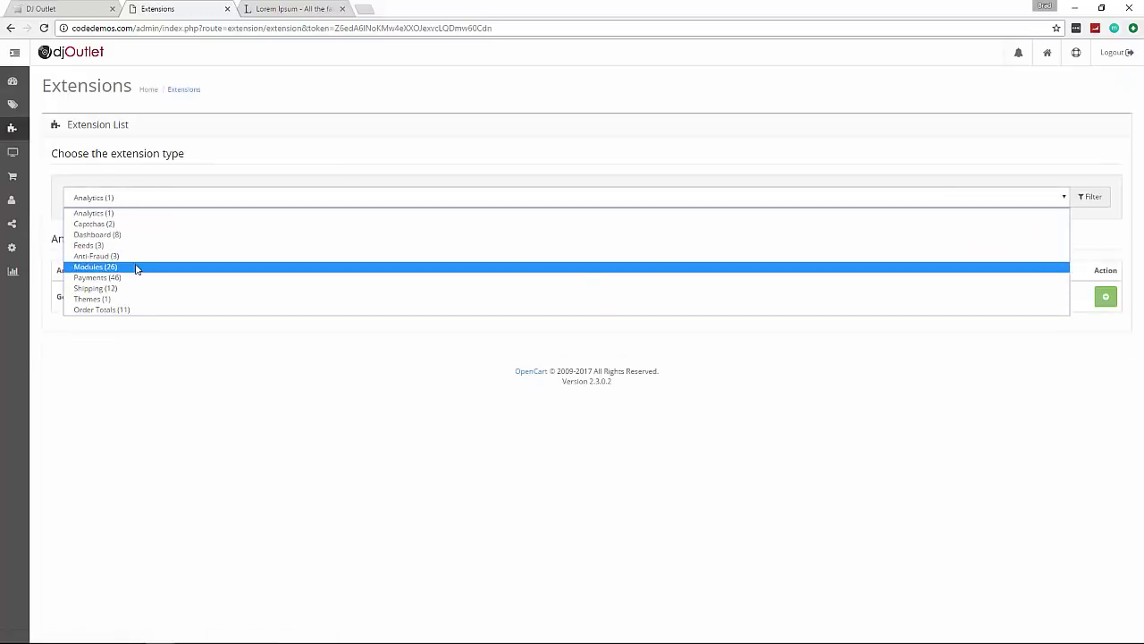
{"action": "left_click", "coordinate": [134, 266]}
{"action": "scroll", "coordinate": [207, 286], "scroll_direction": "down", "scroll_amount": 10}
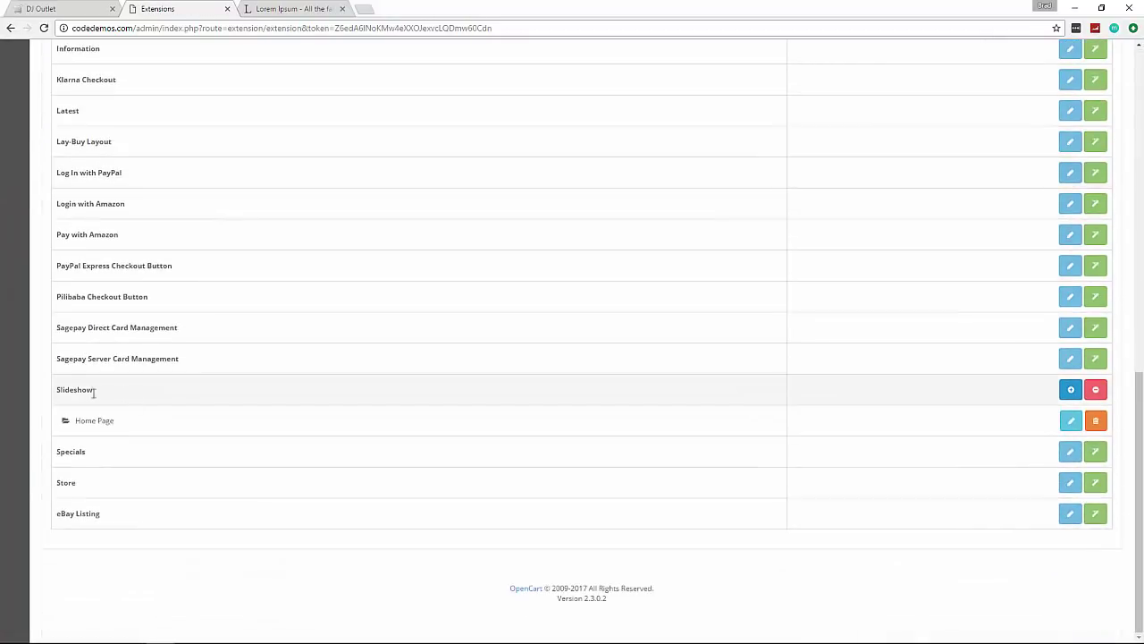
{"action": "left_click", "coordinate": [1071, 422]}
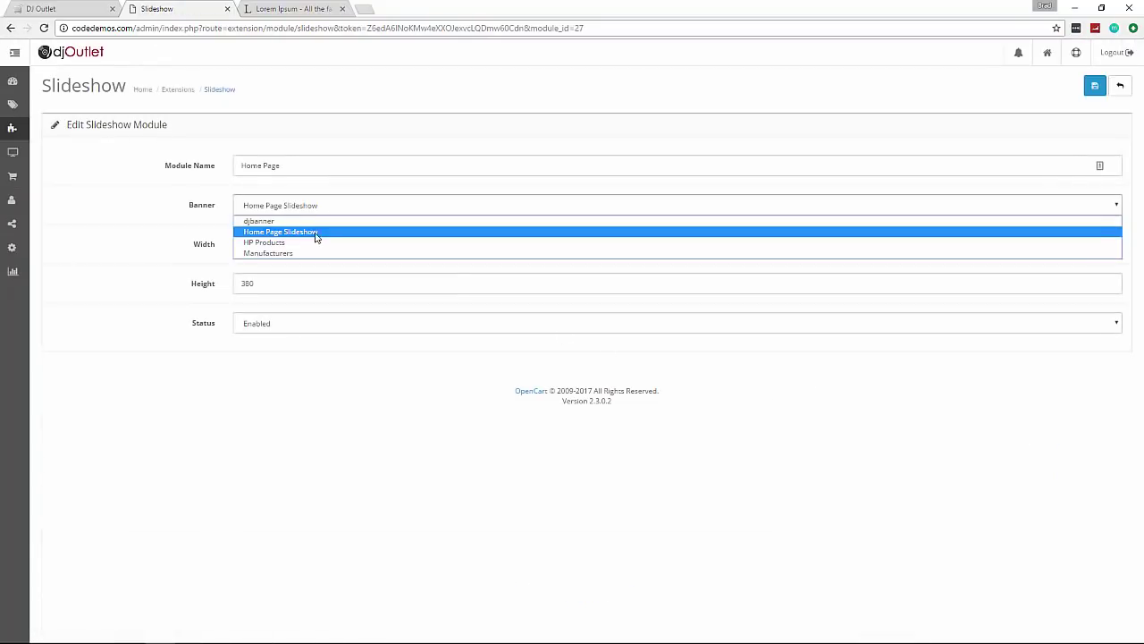
Step: Set the slideshow banner to djbanner, save, and reload the storefront
{"action": "left_click", "coordinate": [264, 220]}
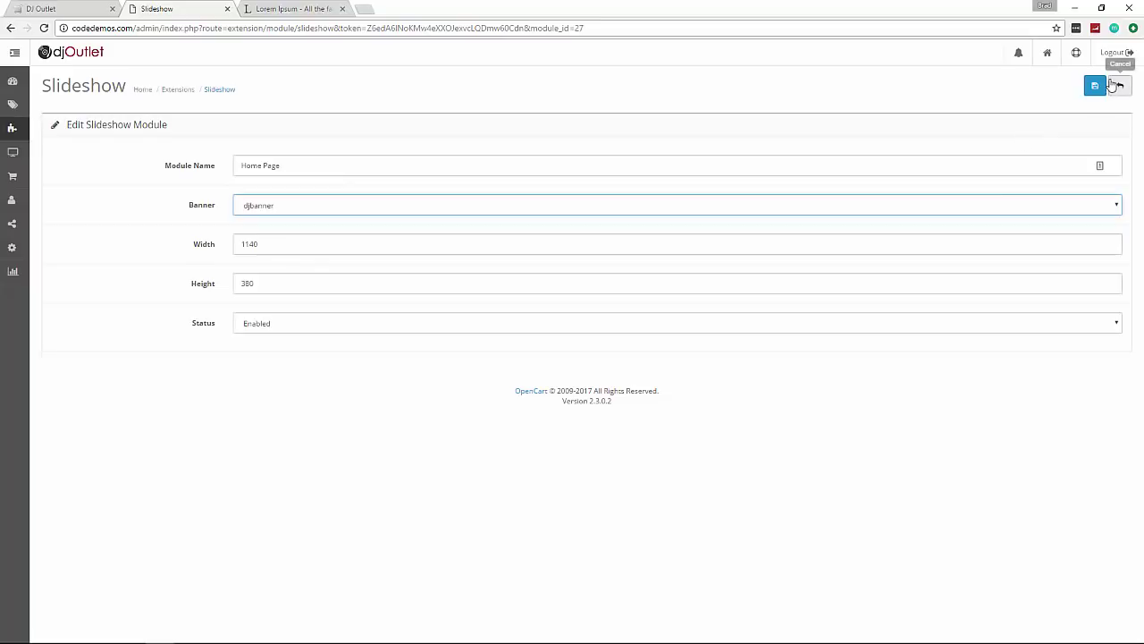
{"action": "left_click", "coordinate": [1115, 85]}
{"action": "left_click", "coordinate": [85, 11]}
{"action": "key", "text": "F5"}
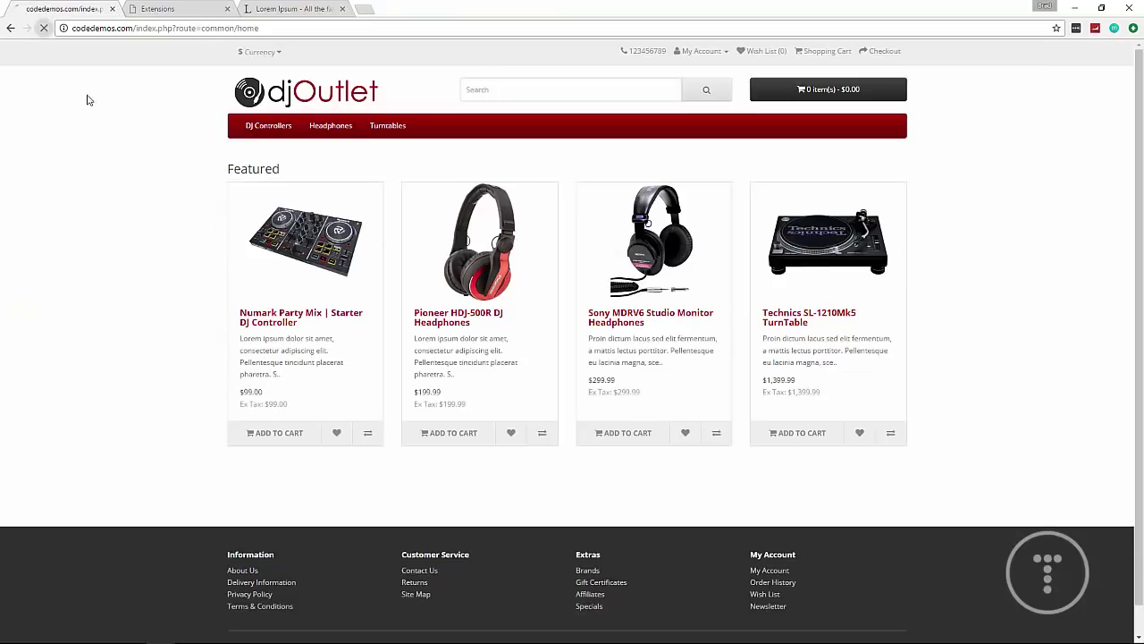
Step: Step through the new slides, view the Numark Party Mix product, and return to admin Extensions
{"action": "left_click", "coordinate": [898, 286]}
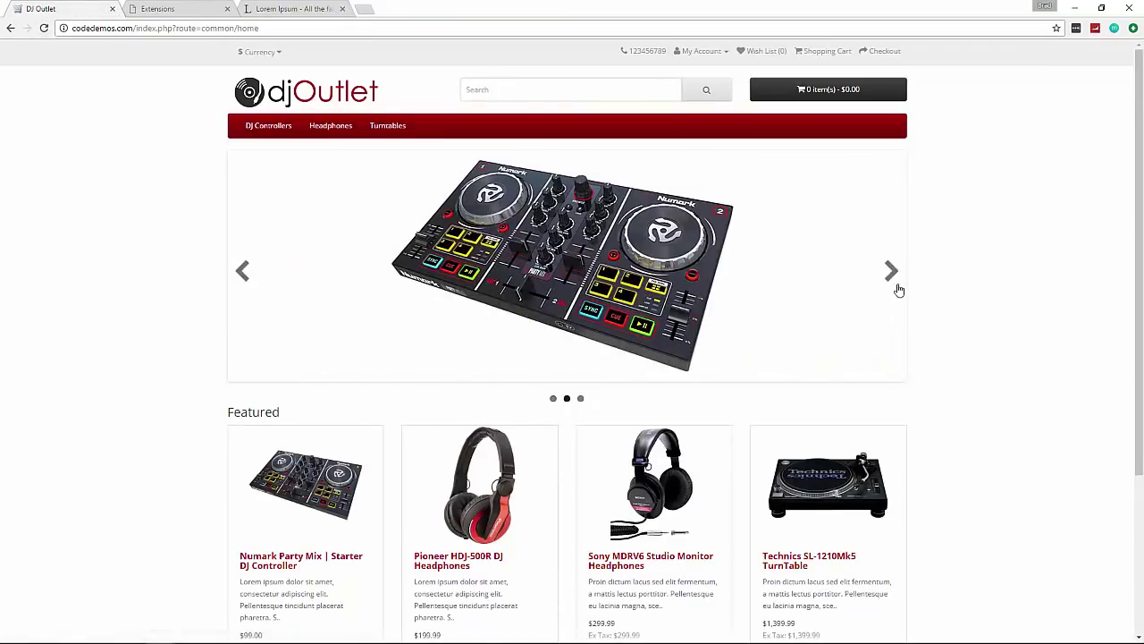
{"action": "left_click", "coordinate": [891, 274]}
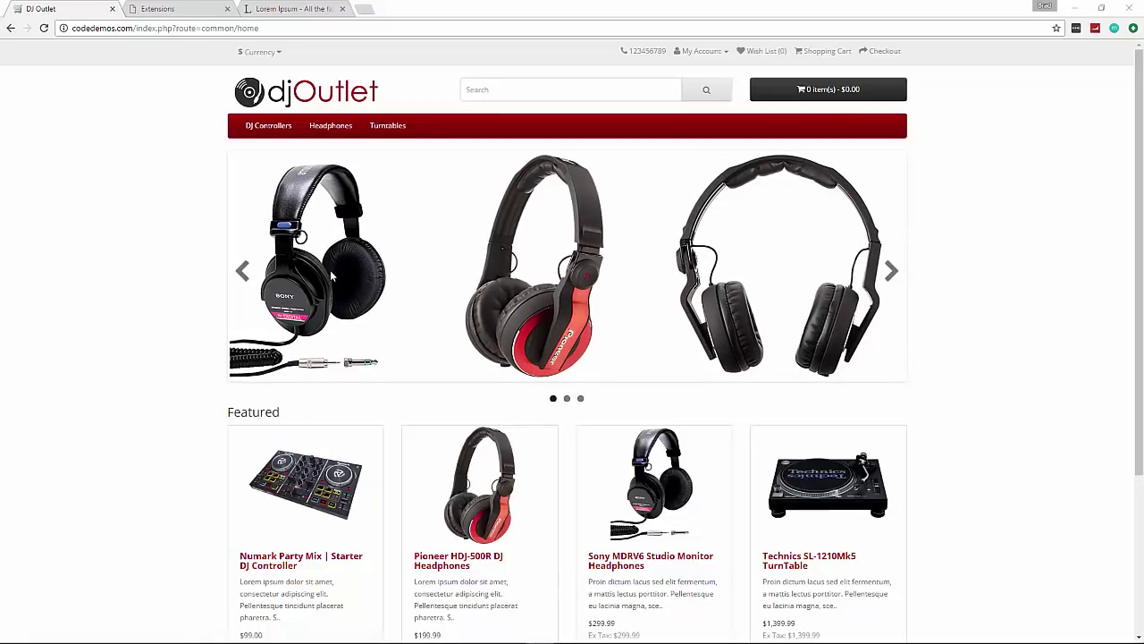
{"action": "scroll", "coordinate": [330, 270], "scroll_direction": "down", "scroll_amount": 2}
{"action": "left_click", "coordinate": [329, 386]}
{"action": "left_click", "coordinate": [161, 9]}
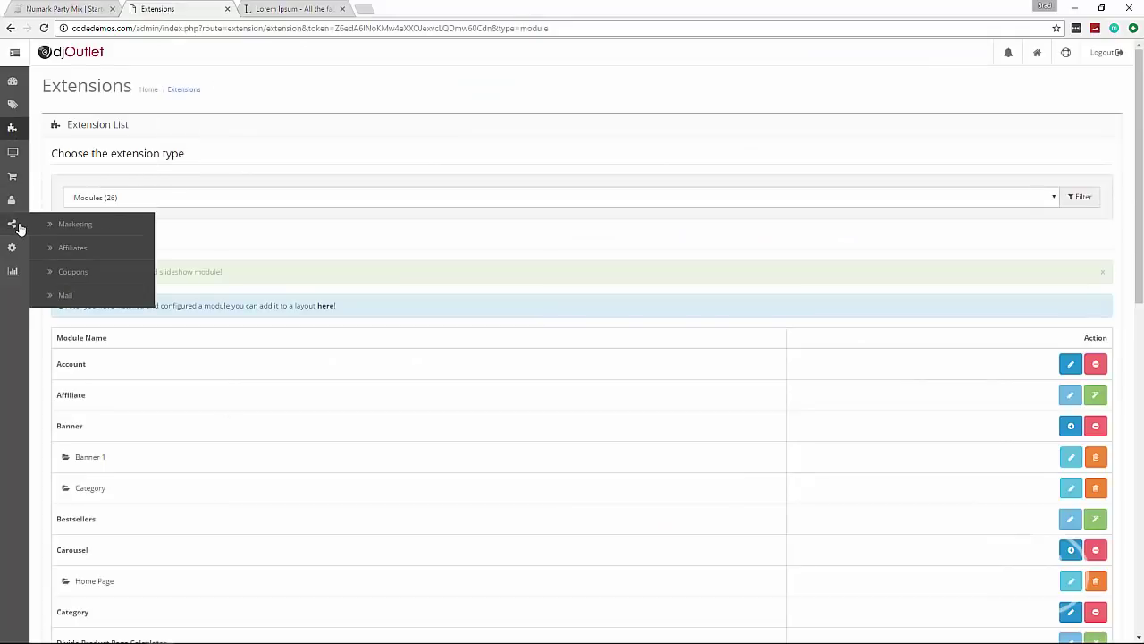
Step: Bring up the Payments extension list and find PayPal Payments Standard
{"action": "mouse_move", "coordinate": [18, 247]}
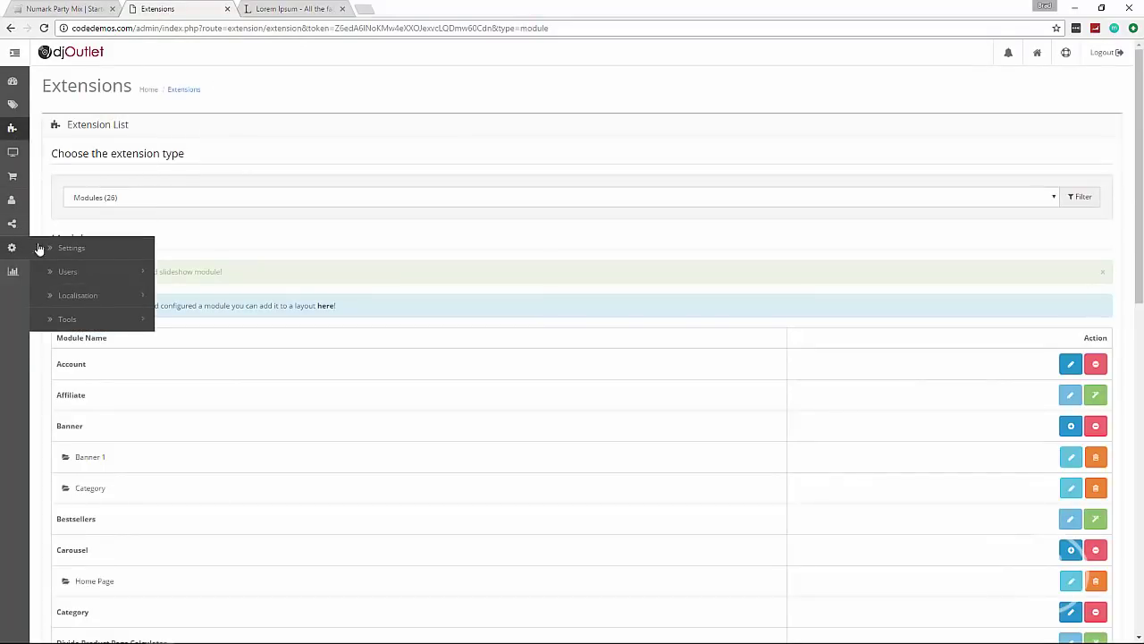
{"action": "mouse_move", "coordinate": [12, 128]}
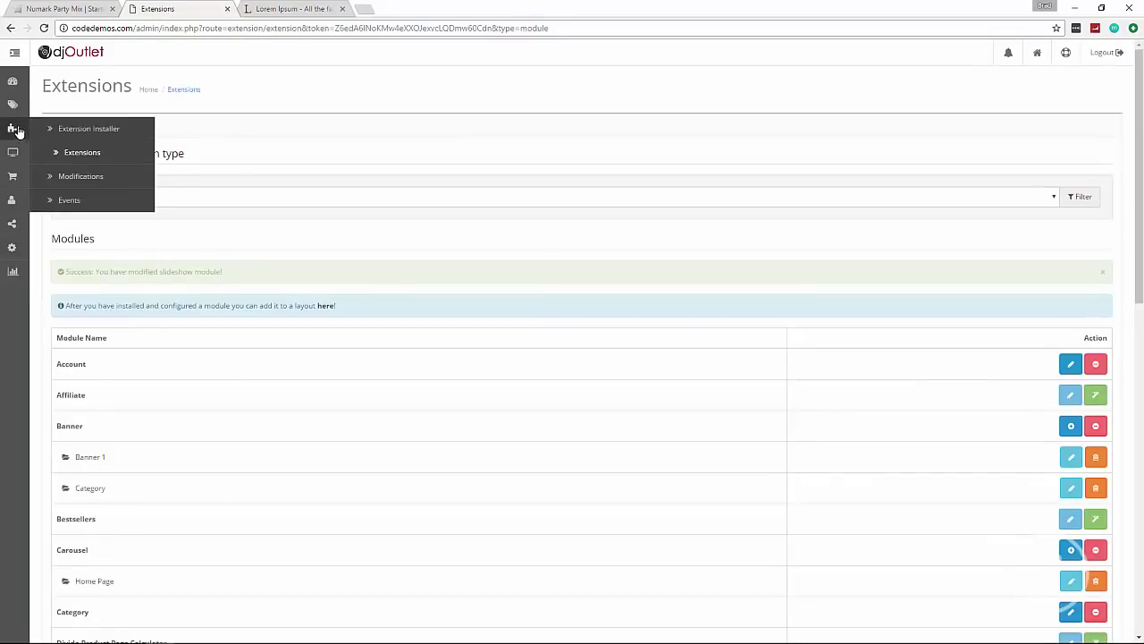
{"action": "left_click", "coordinate": [79, 154]}
{"action": "mouse_move", "coordinate": [16, 104]}
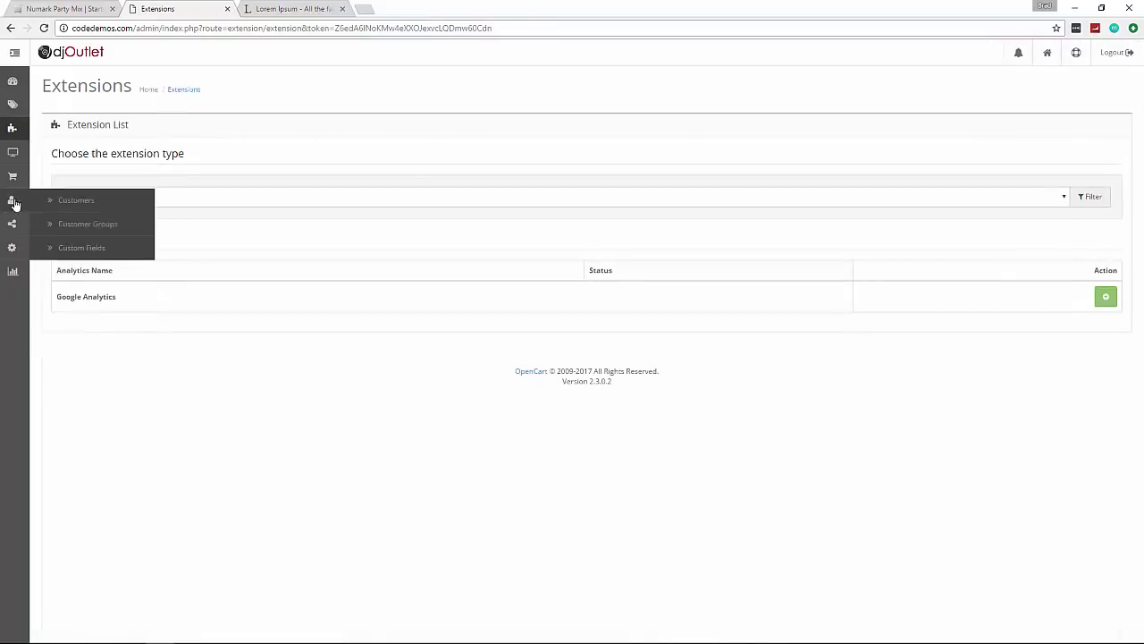
{"action": "left_click", "coordinate": [113, 198]}
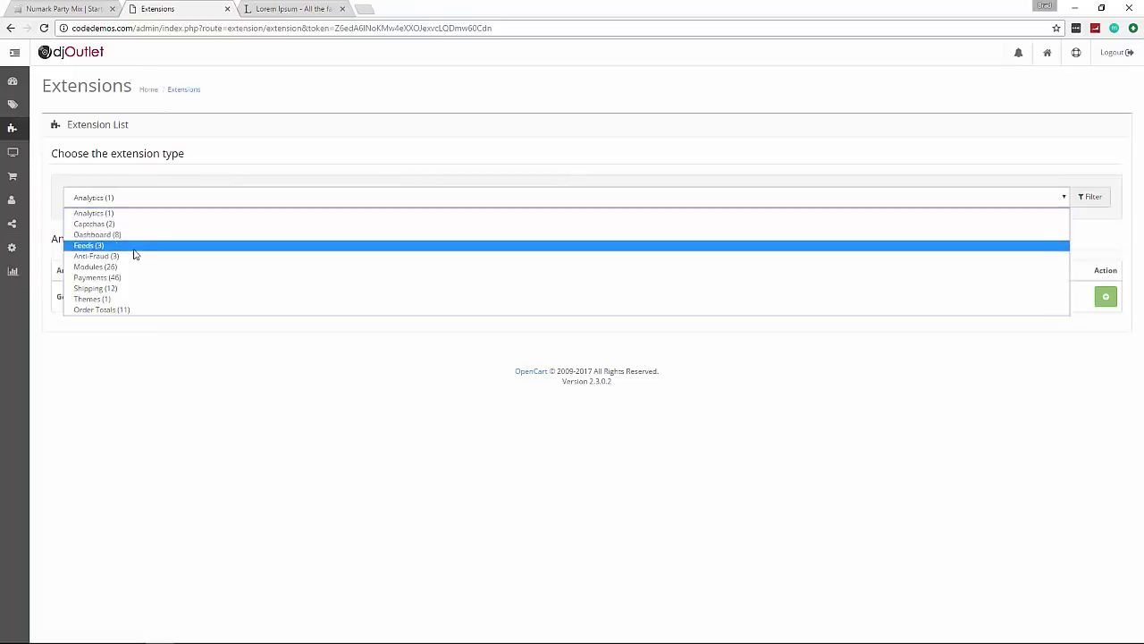
{"action": "left_click", "coordinate": [104, 278]}
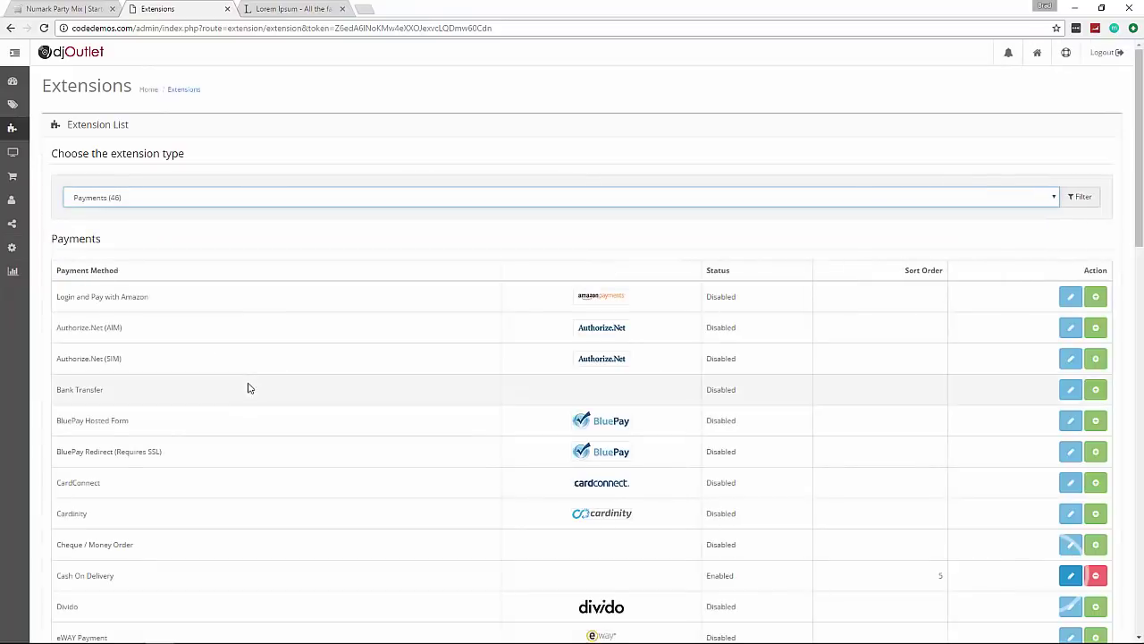
{"action": "scroll", "coordinate": [495, 424], "scroll_direction": "down", "scroll_amount": 3}
{"action": "scroll", "coordinate": [494, 424], "scroll_direction": "up", "scroll_amount": 2}
{"action": "scroll", "coordinate": [463, 402], "scroll_direction": "down", "scroll_amount": 1}
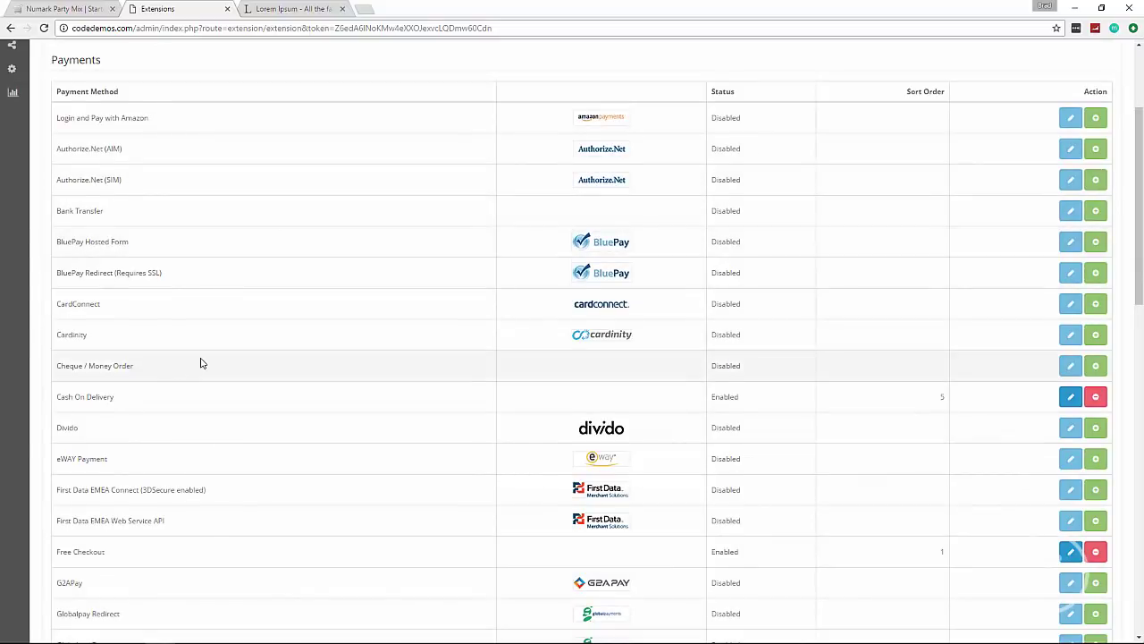
{"action": "scroll", "coordinate": [200, 361], "scroll_direction": "down", "scroll_amount": 4}
{"action": "scroll", "coordinate": [201, 363], "scroll_direction": "up", "scroll_amount": 1}
{"action": "scroll", "coordinate": [201, 363], "scroll_direction": "up", "scroll_amount": 1}
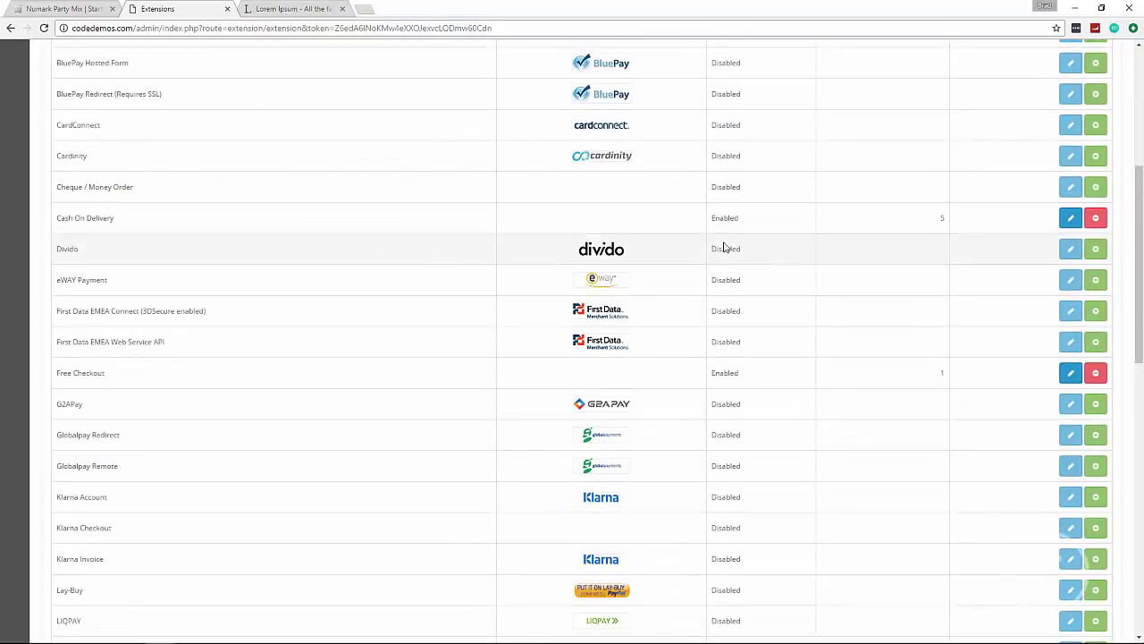
{"action": "scroll", "coordinate": [732, 272], "scroll_direction": "down", "scroll_amount": 9}
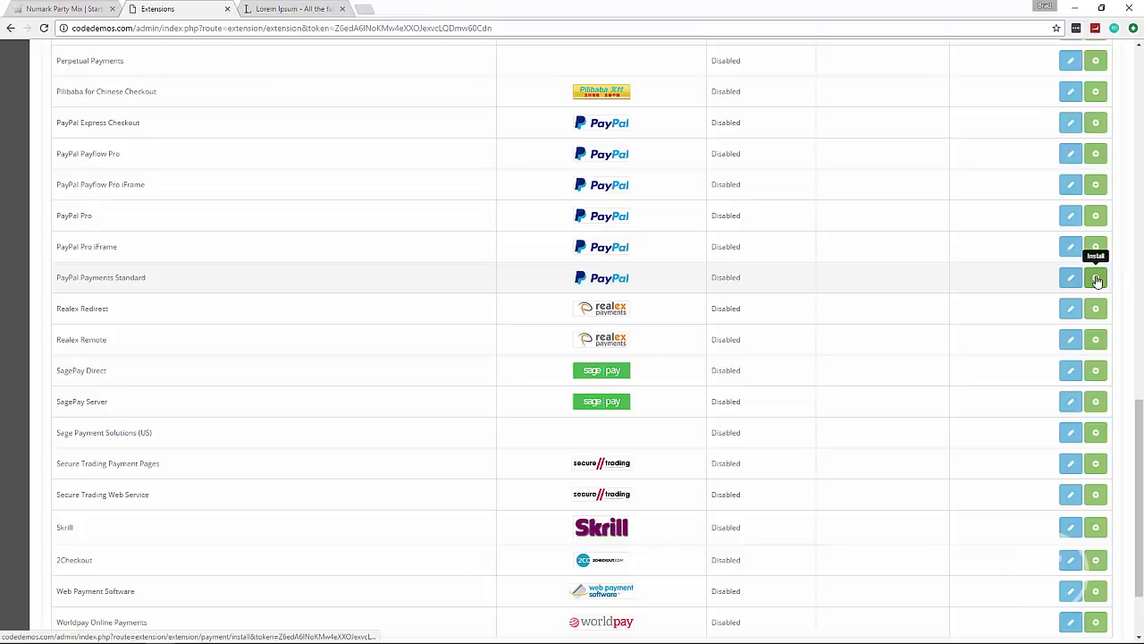
Step: Install PayPal Payments Standard and open its settings form at the e-mail field
{"action": "left_click", "coordinate": [1096, 279]}
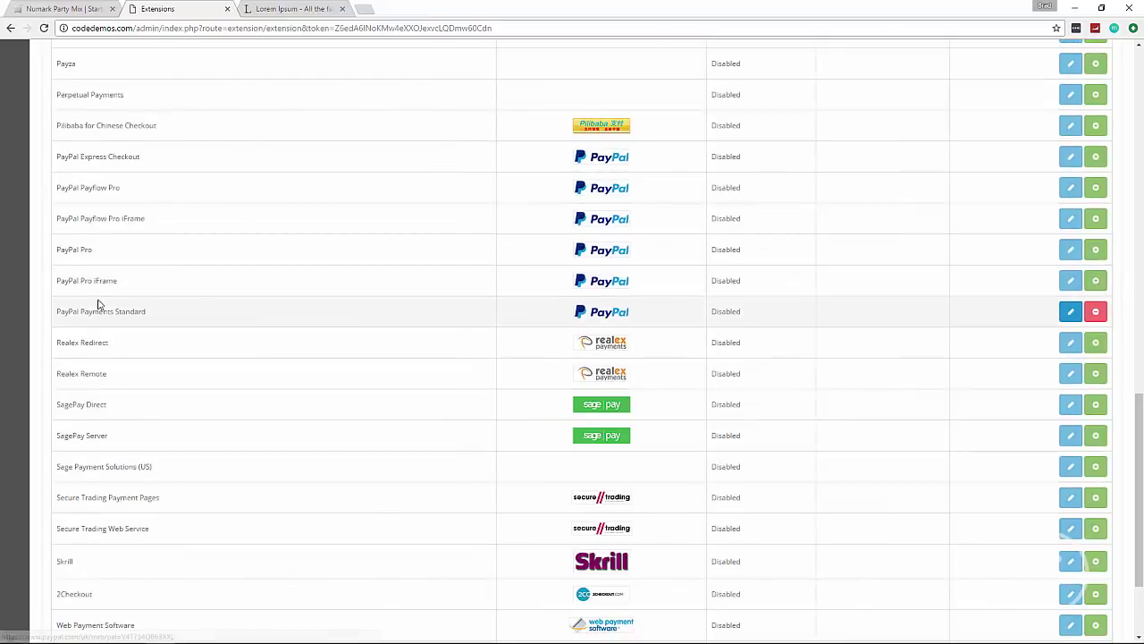
{"action": "left_click", "coordinate": [1070, 311]}
{"action": "left_click", "coordinate": [297, 203]}
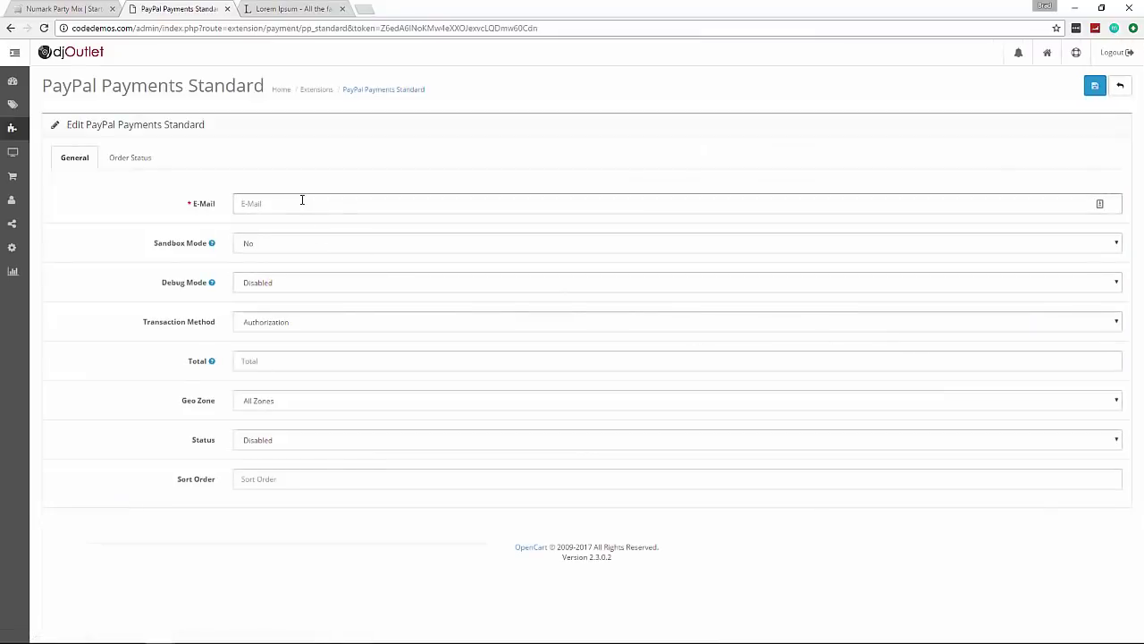
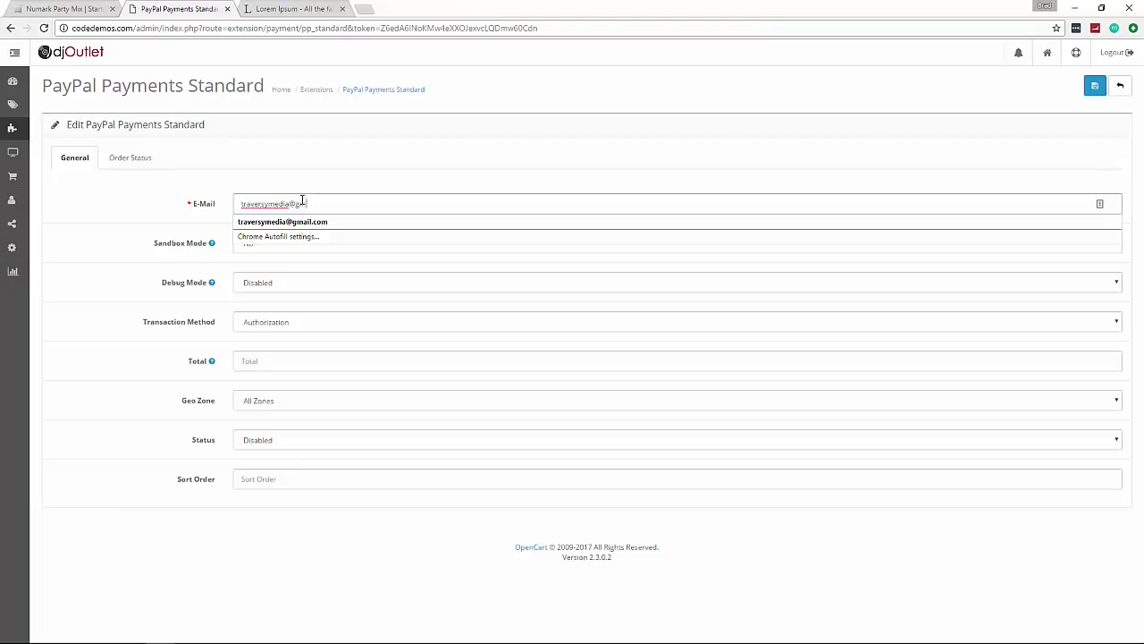
Step: Enter the merchant's PayPal e-mail, set Status to Enabled, and save the PayPal settings
{"action": "key", "text": "Escape"}
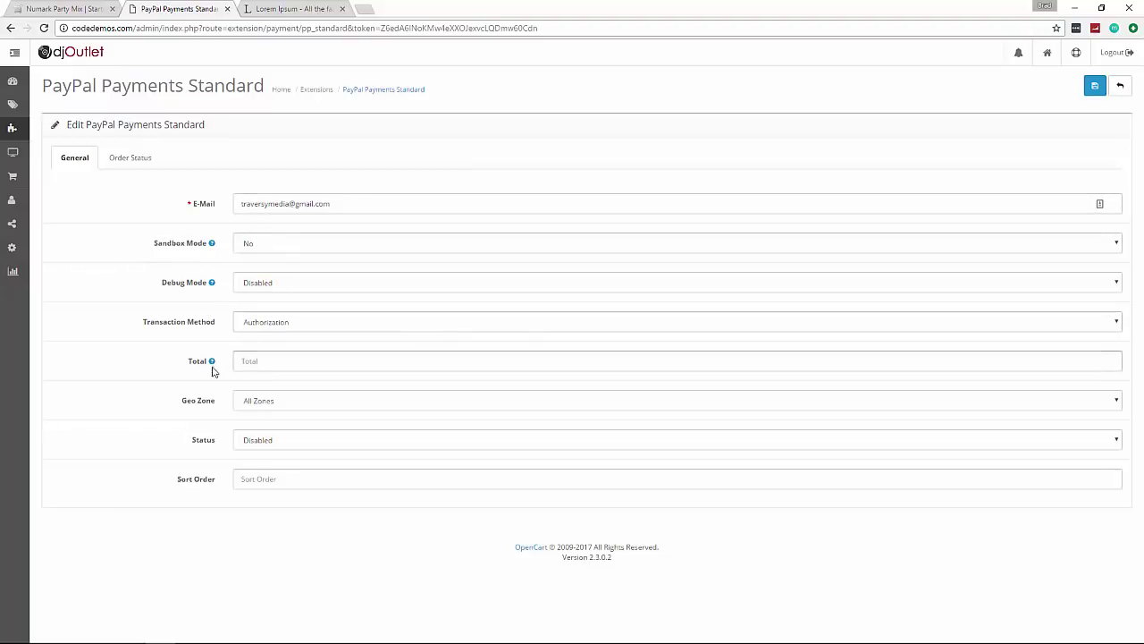
{"action": "left_click", "coordinate": [267, 442]}
{"action": "left_click", "coordinate": [273, 455]}
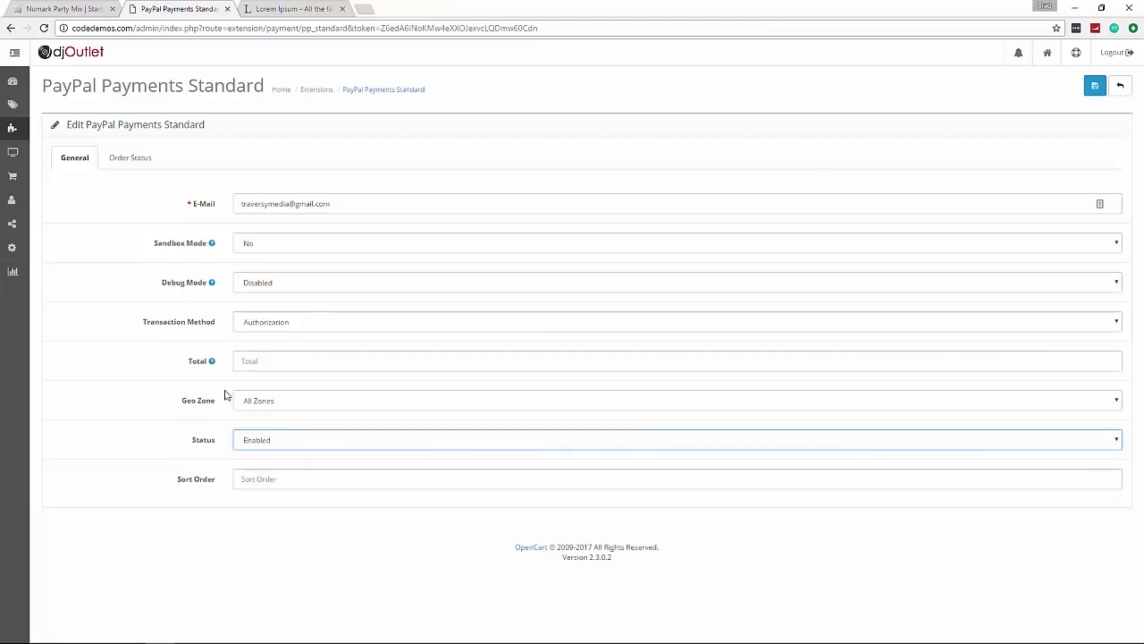
{"action": "left_click", "coordinate": [1095, 89]}
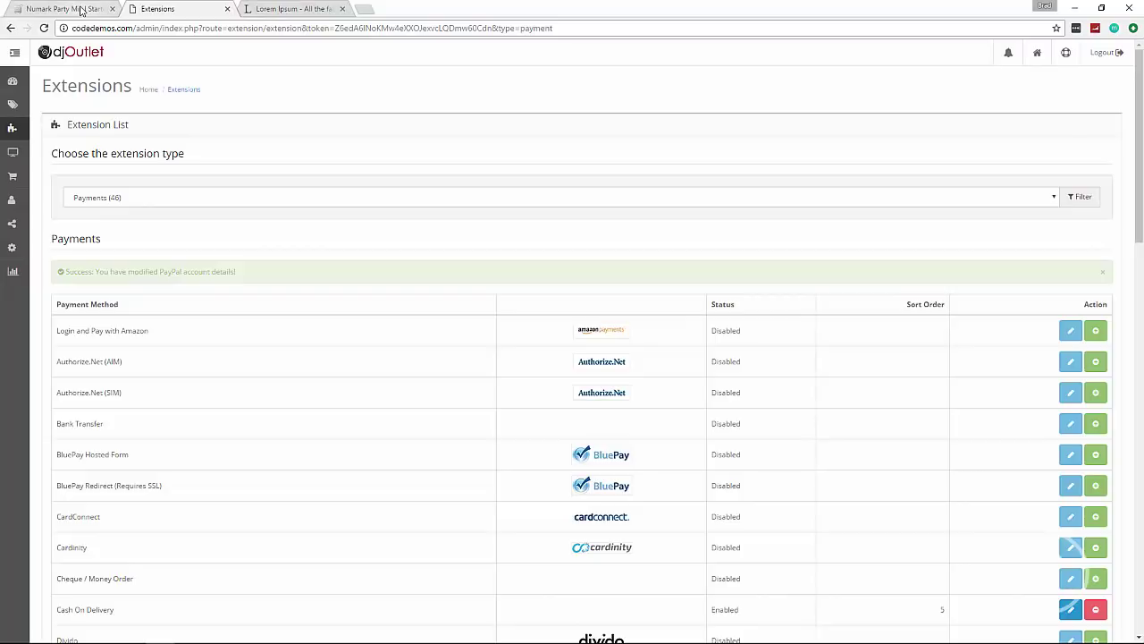
Step: Add the Numark Party Mix controller to the cart and open the shopping cart page
{"action": "mouse_move", "coordinate": [15, 134]}
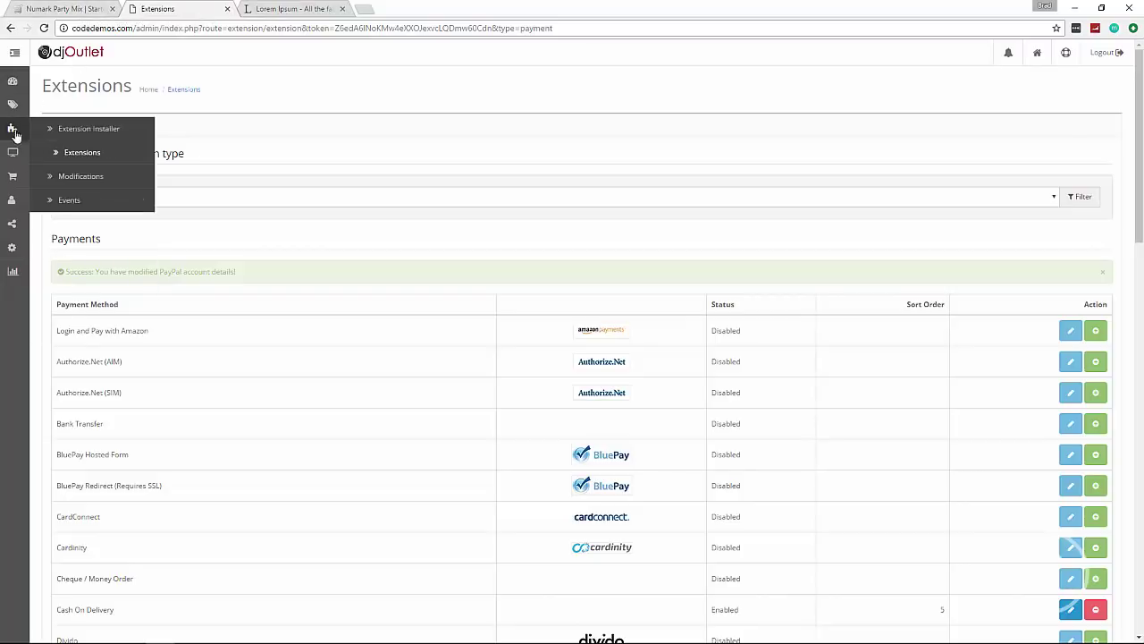
{"action": "left_click", "coordinate": [72, 11]}
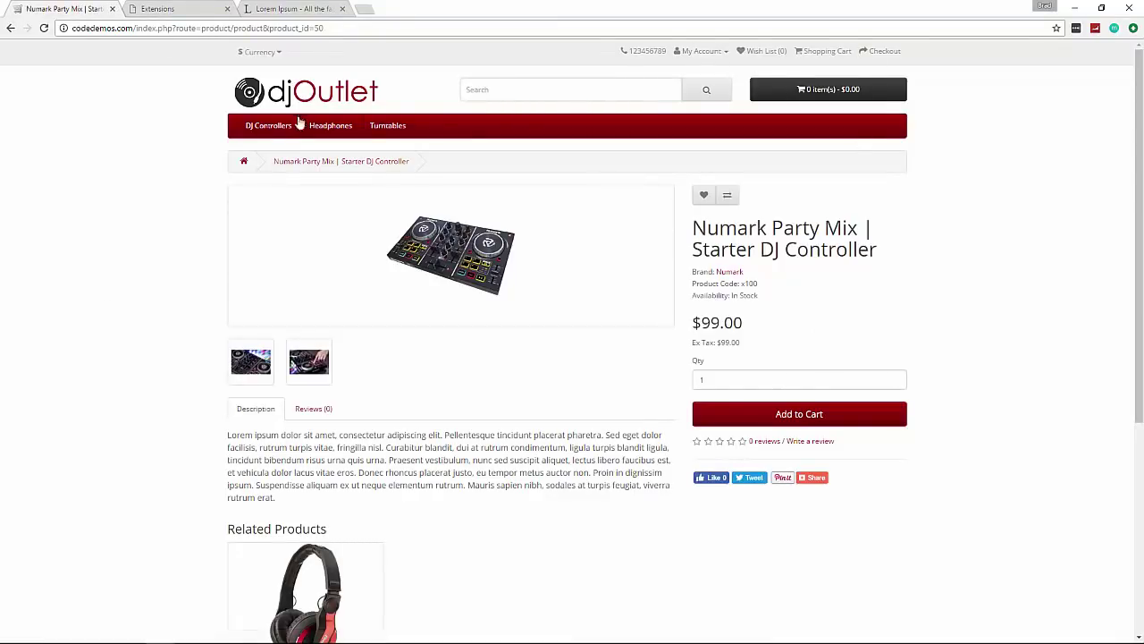
{"action": "left_click", "coordinate": [778, 415]}
{"action": "left_click", "coordinate": [807, 92]}
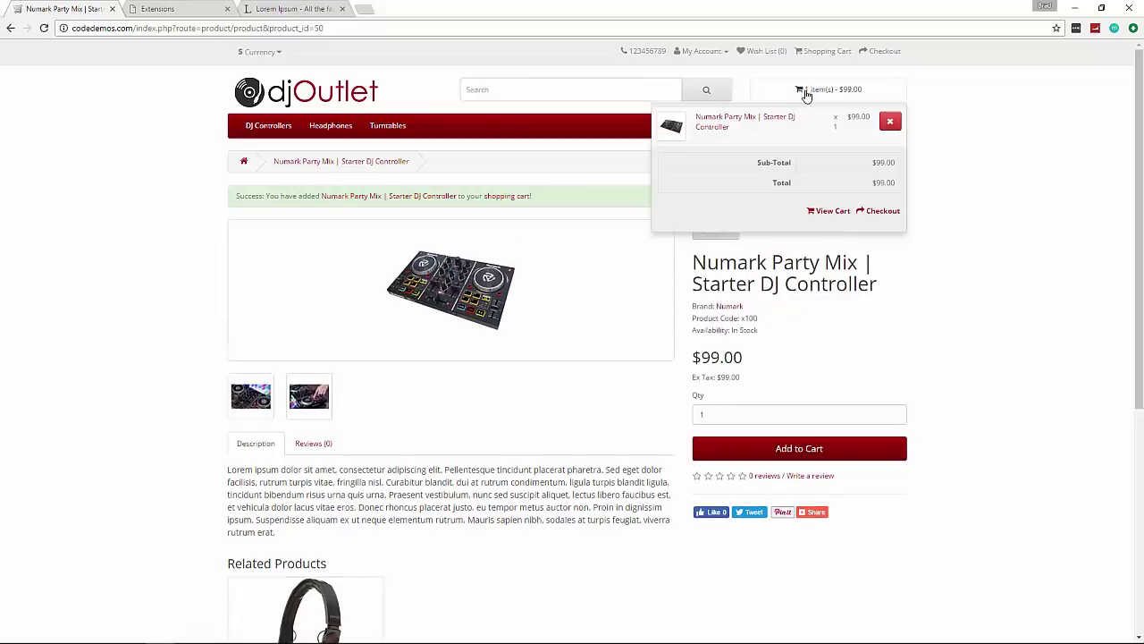
{"action": "left_click", "coordinate": [883, 213]}
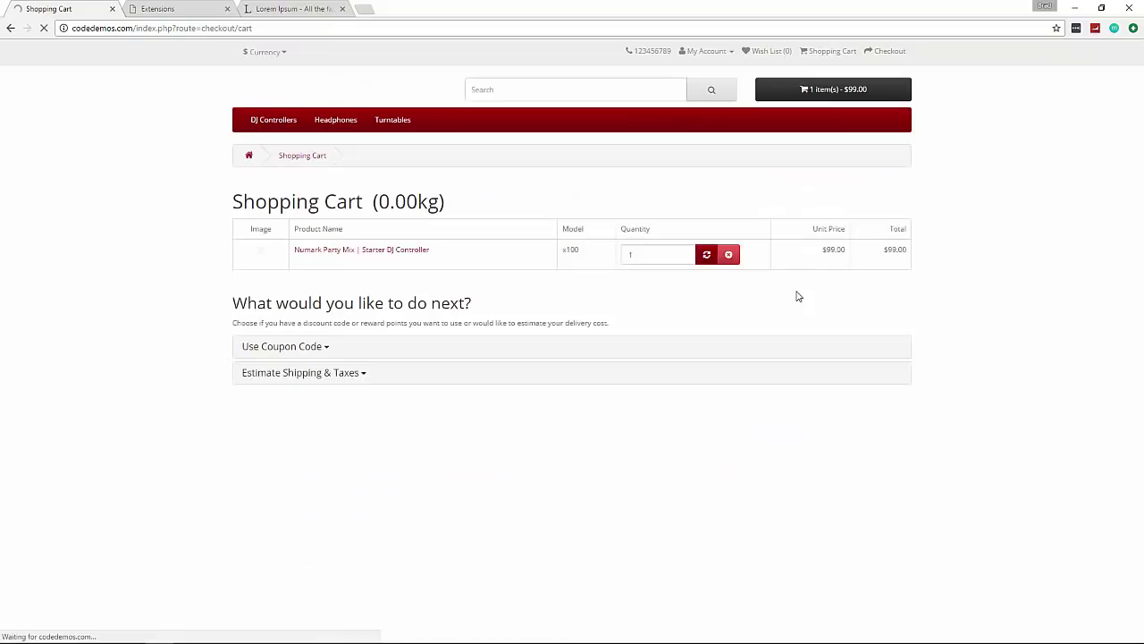
Step: Back in the admin, open the Marketing > Coupons list
{"action": "left_click", "coordinate": [166, 10]}
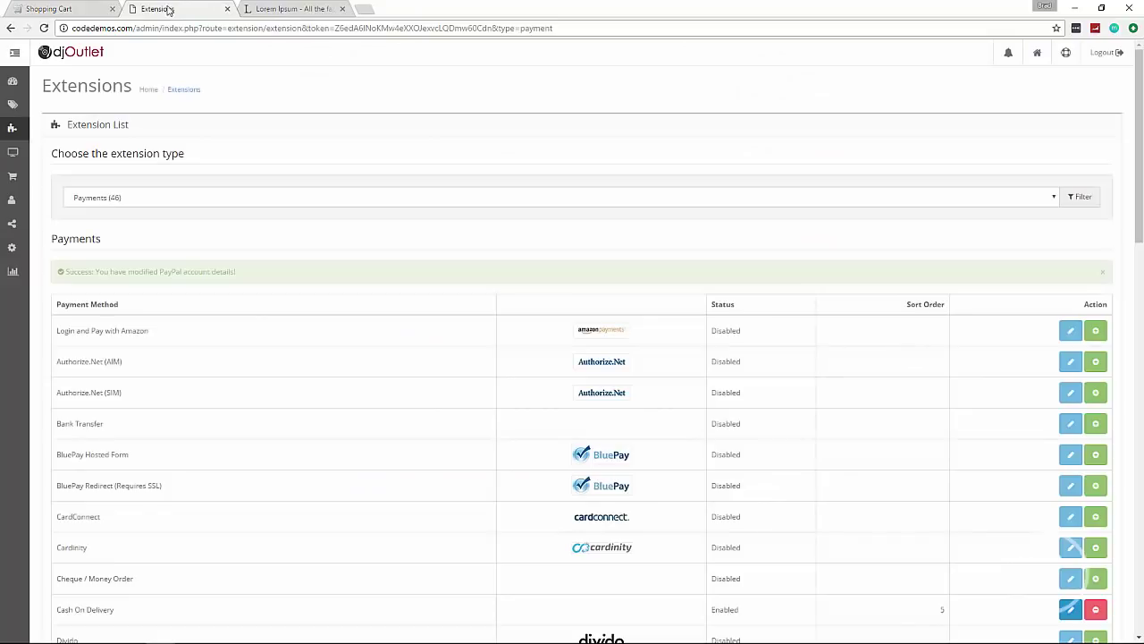
{"action": "mouse_move", "coordinate": [12, 131]}
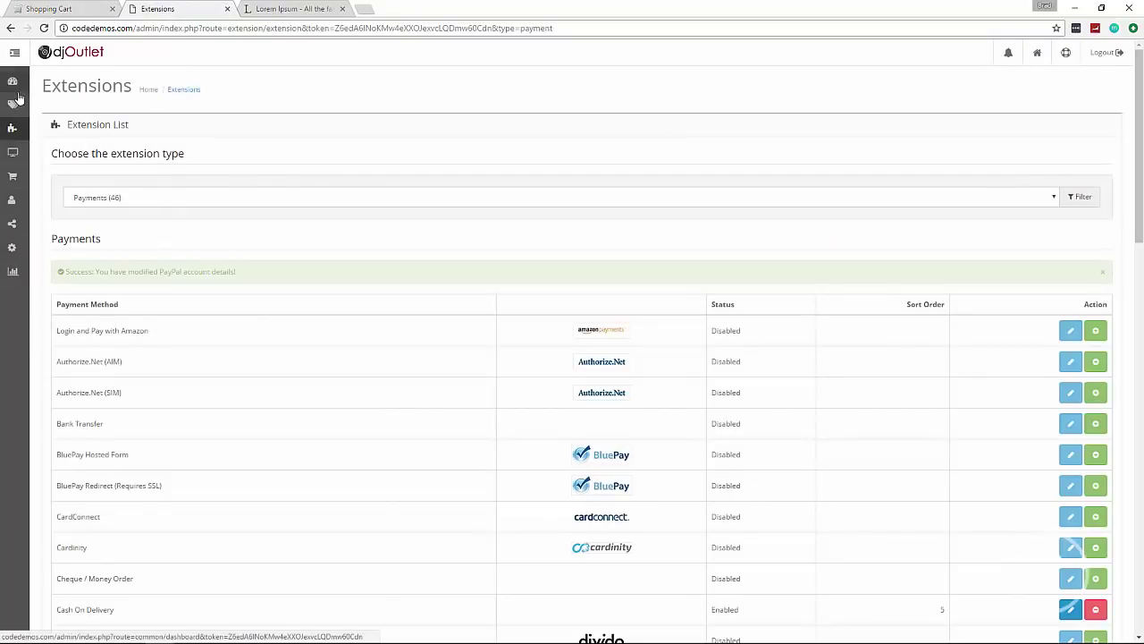
{"action": "mouse_move", "coordinate": [12, 104]}
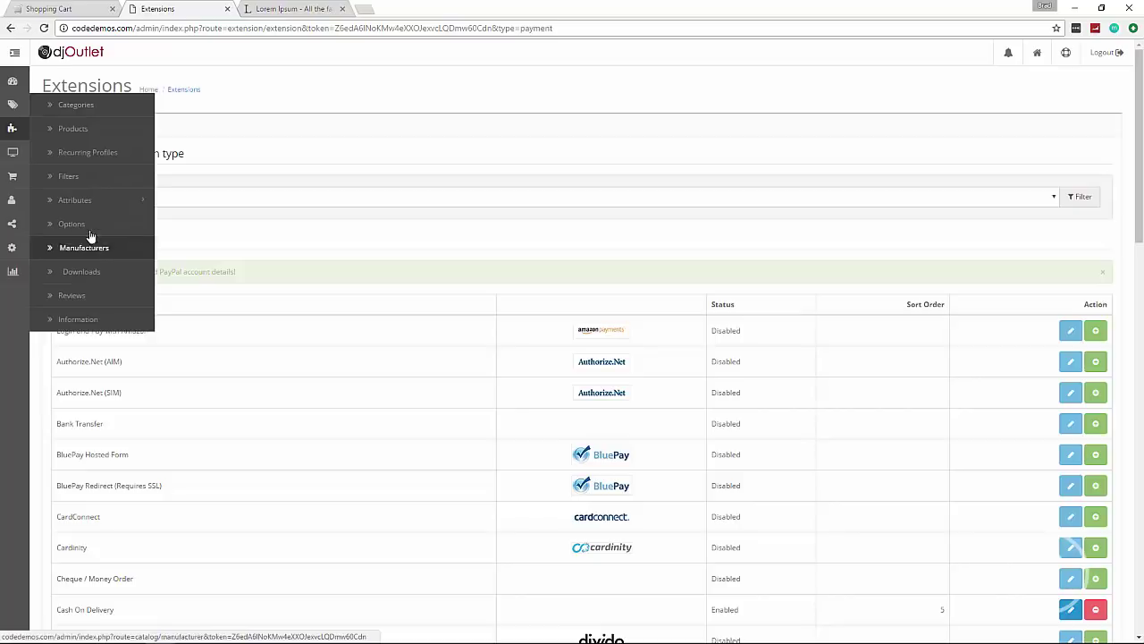
{"action": "mouse_move", "coordinate": [6, 165]}
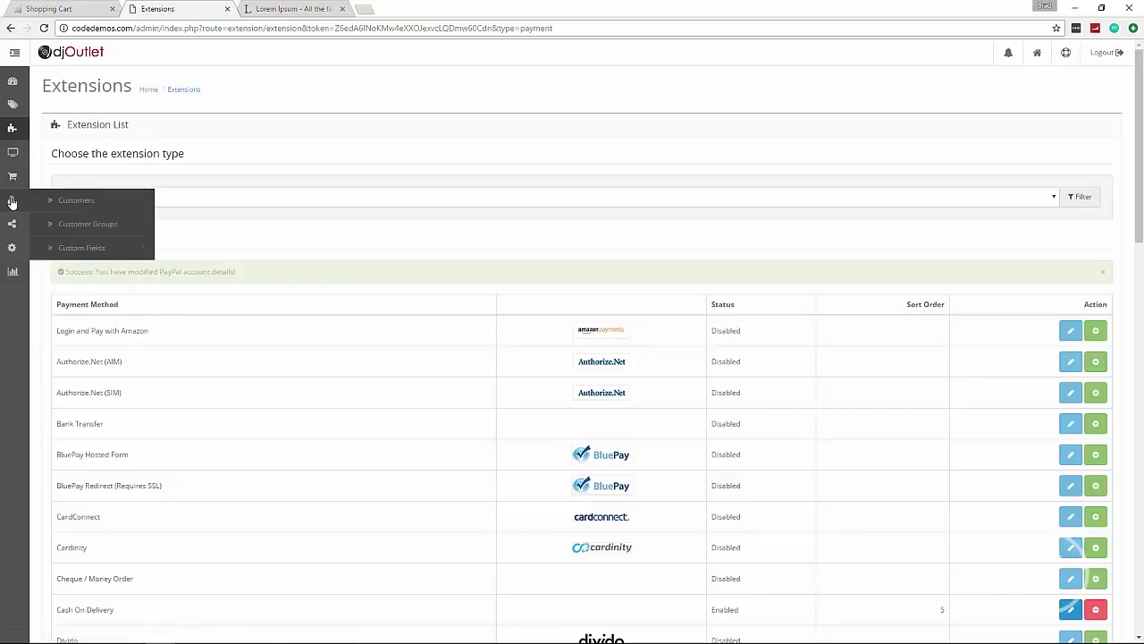
{"action": "mouse_move", "coordinate": [12, 224]}
{"action": "left_click", "coordinate": [74, 272]}
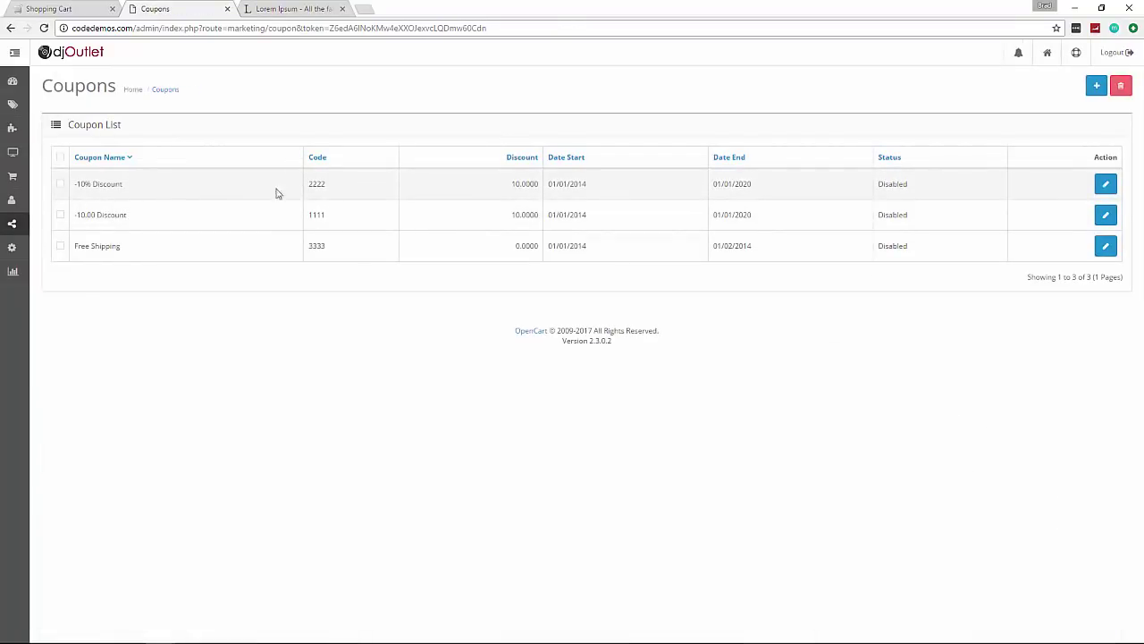
Step: Edit the -10% Discount coupon, replacing its code 2222 with 10percent
{"action": "left_click_drag", "start_coordinate": [329, 189], "coordinate": [305, 200]}
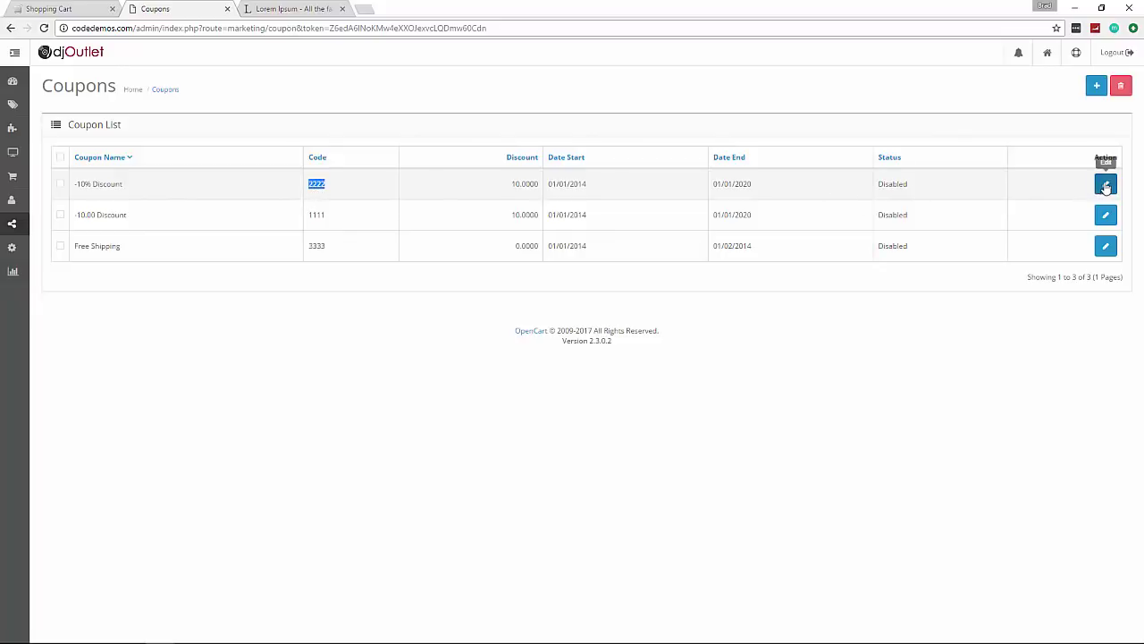
{"action": "left_click", "coordinate": [1105, 184]}
{"action": "left_click_drag", "start_coordinate": [284, 241], "coordinate": [235, 243]}
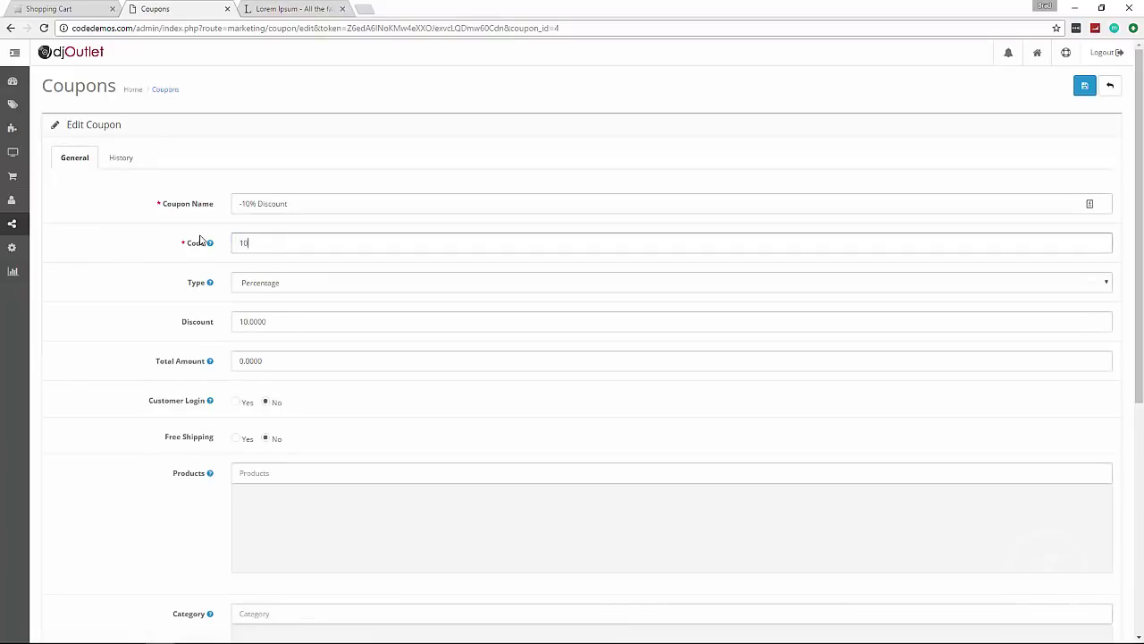
{"action": "type", "text": "10percent"}
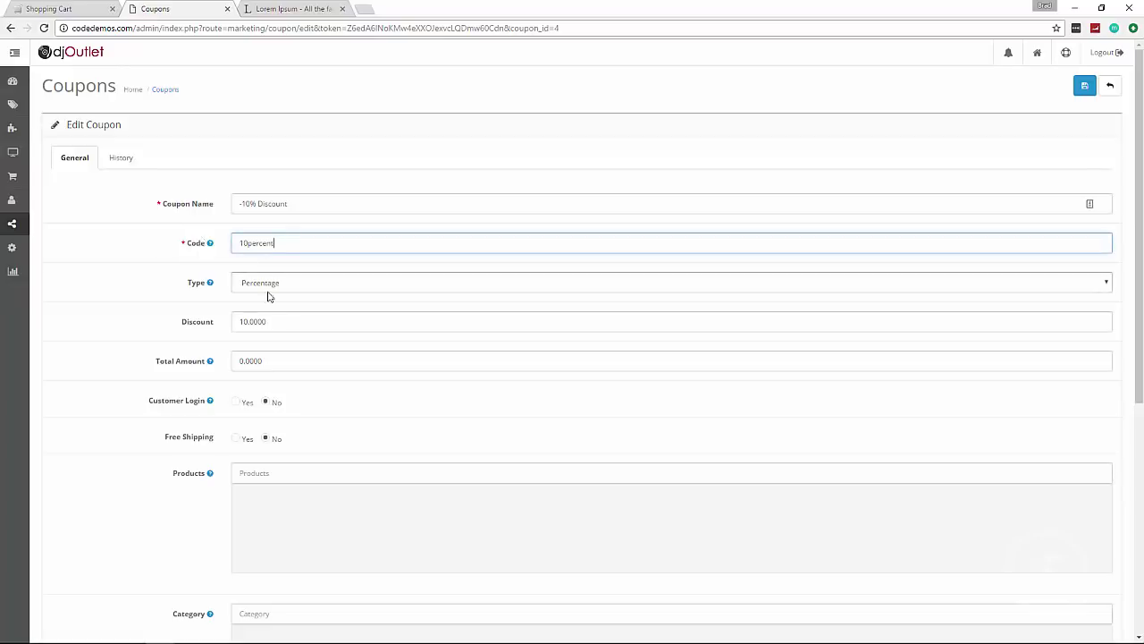
{"action": "left_click", "coordinate": [271, 317]}
{"action": "left_click_drag", "start_coordinate": [235, 322], "coordinate": [282, 382]}
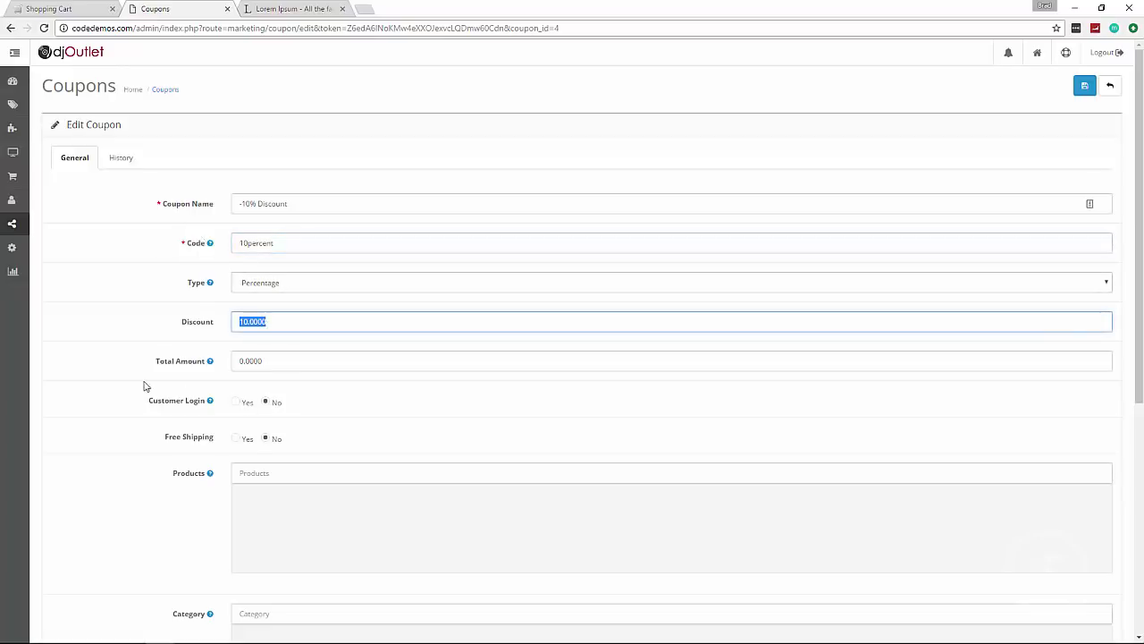
Step: Set the coupon status to Enabled, save it, and return to the storefront cart
{"action": "scroll", "coordinate": [145, 388], "scroll_direction": "down", "scroll_amount": 4}
{"action": "scroll", "coordinate": [152, 411], "scroll_direction": "up", "scroll_amount": 1}
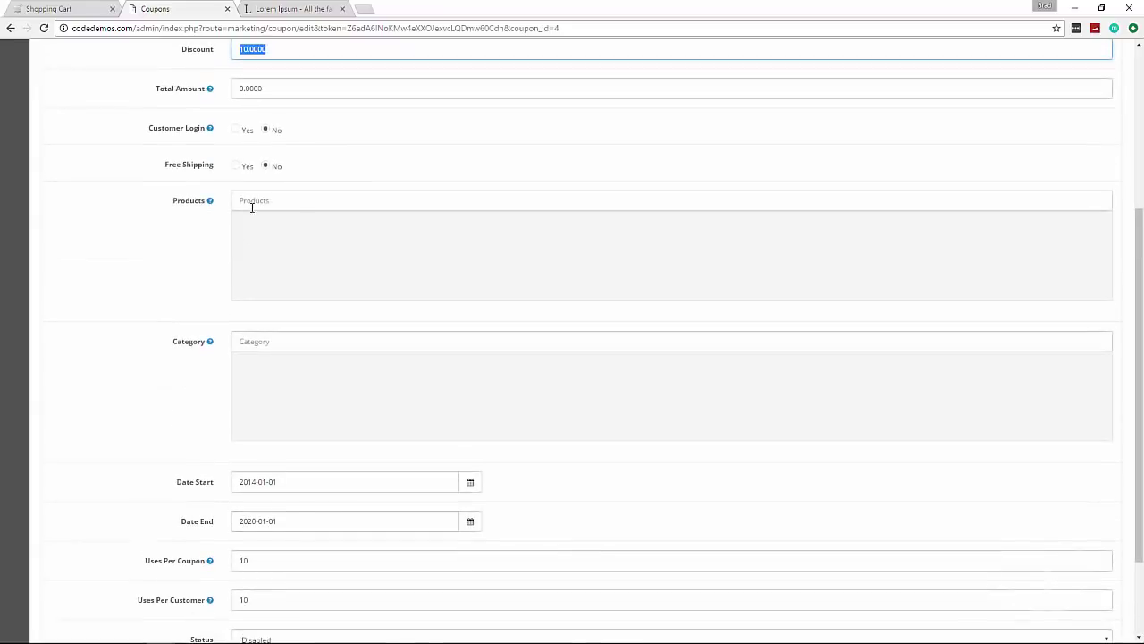
{"action": "left_click", "coordinate": [251, 202]}
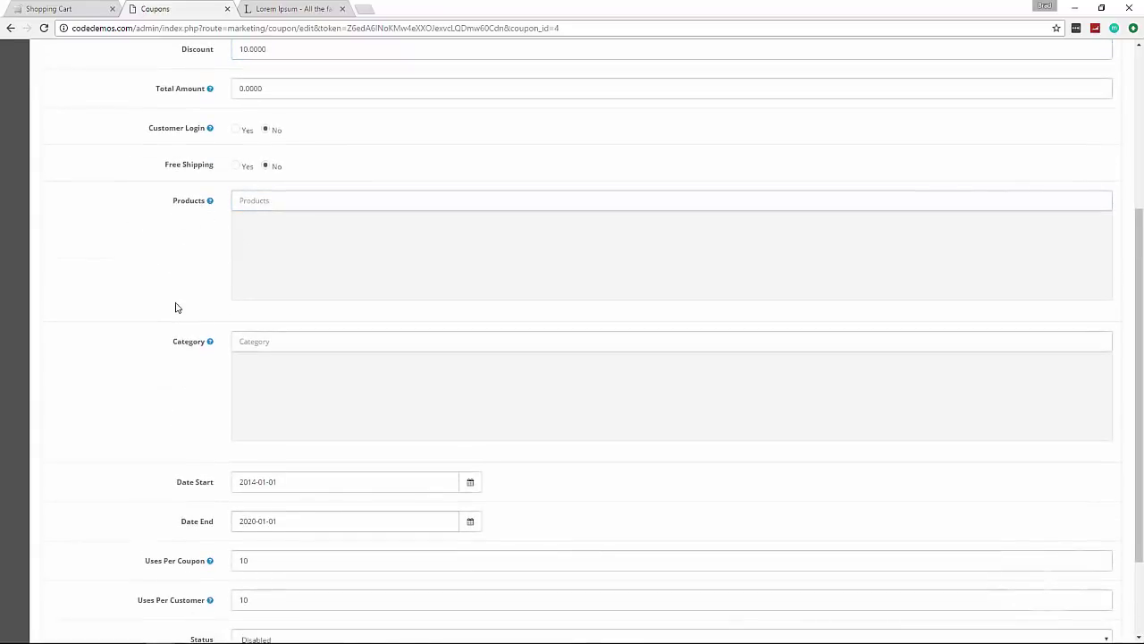
{"action": "scroll", "coordinate": [152, 337], "scroll_direction": "down", "scroll_amount": 1}
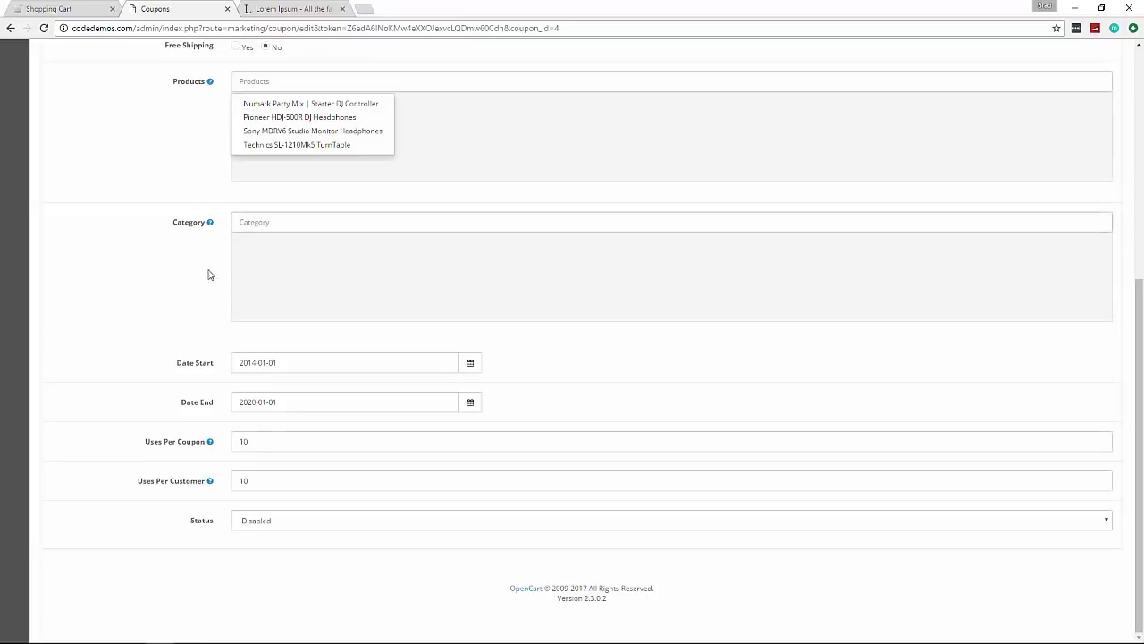
{"action": "left_click", "coordinate": [233, 523]}
{"action": "left_click", "coordinate": [276, 544]}
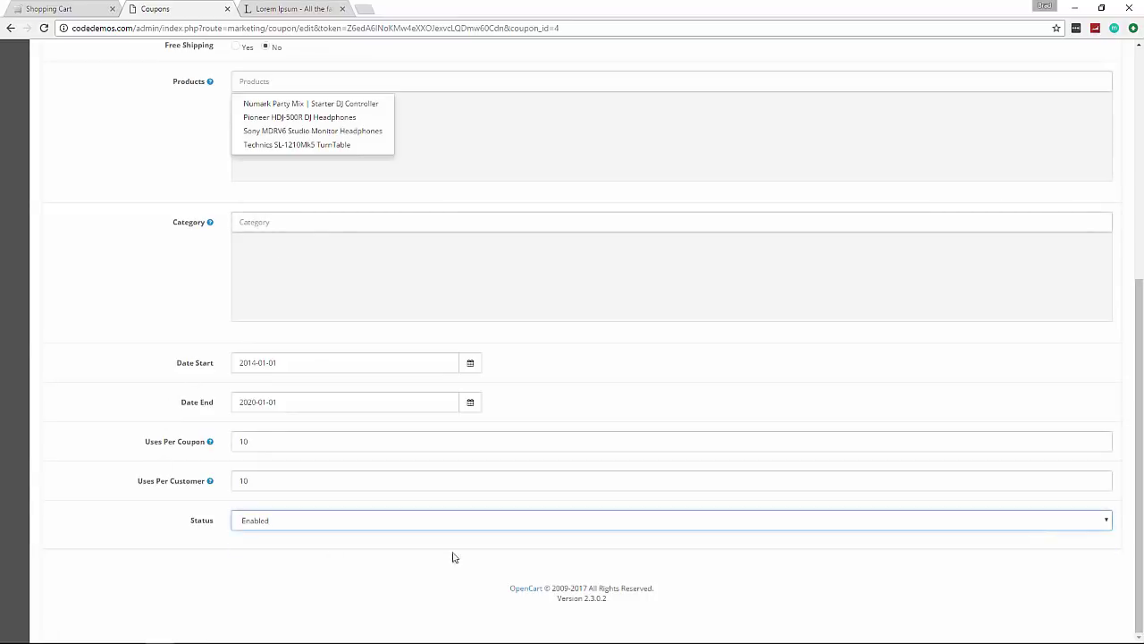
{"action": "scroll", "coordinate": [672, 513], "scroll_direction": "up", "scroll_amount": 3}
{"action": "left_click", "coordinate": [1084, 86]}
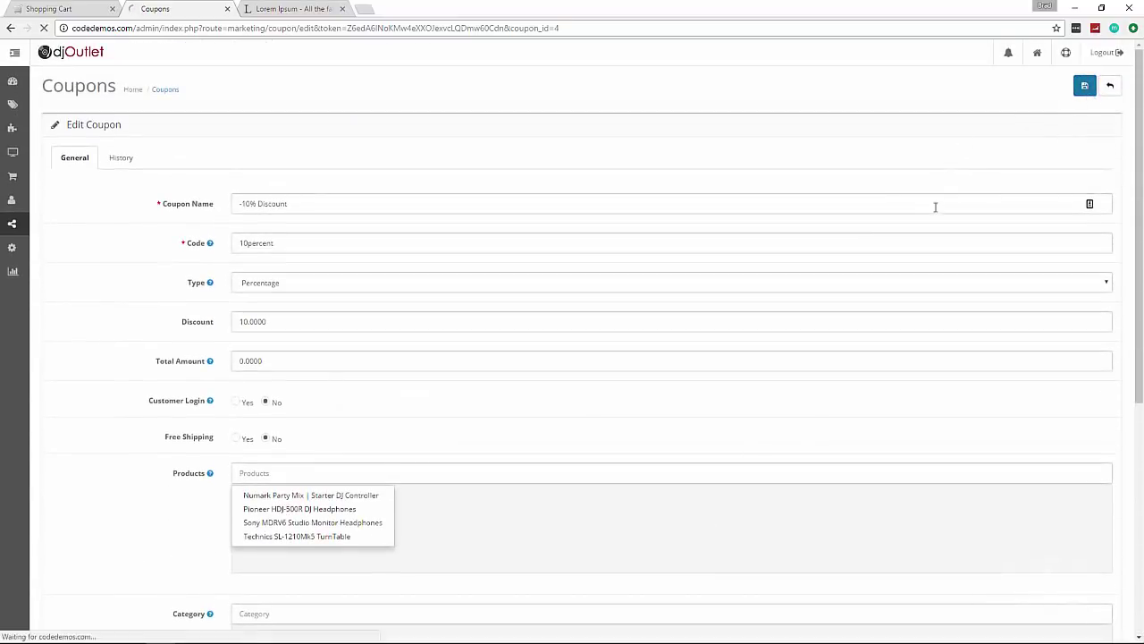
{"action": "left_click", "coordinate": [72, 11]}
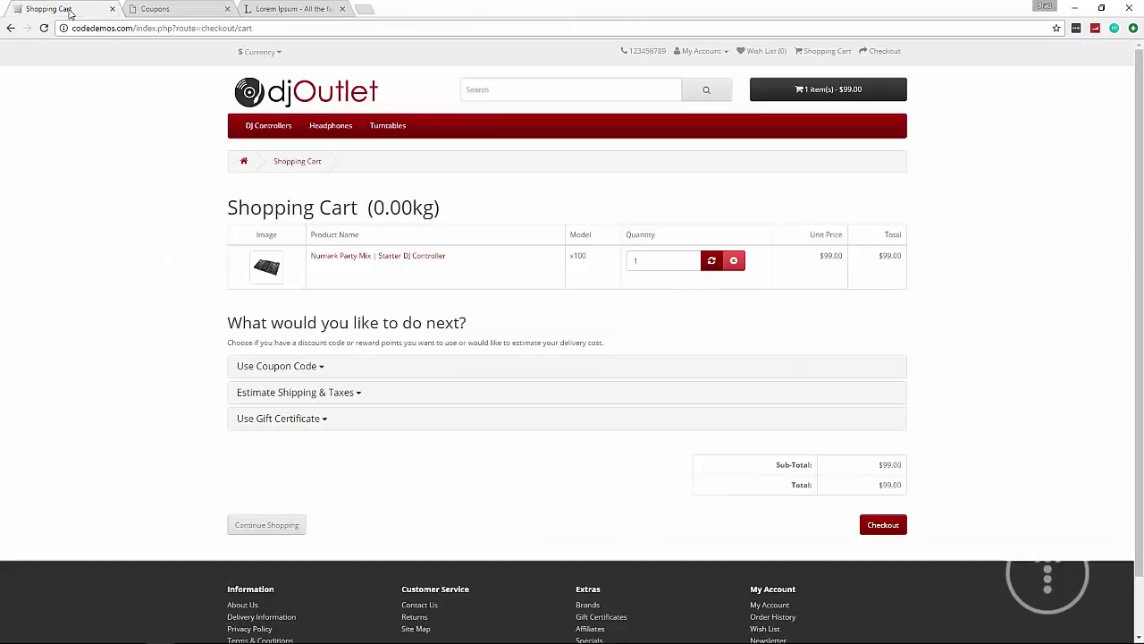
Step: Apply coupon 10percent for an $89.10 cart total, then proceed to checkout
{"action": "left_click", "coordinate": [277, 367]}
{"action": "left_click", "coordinate": [396, 397]}
{"action": "type", "text": "10percent"}
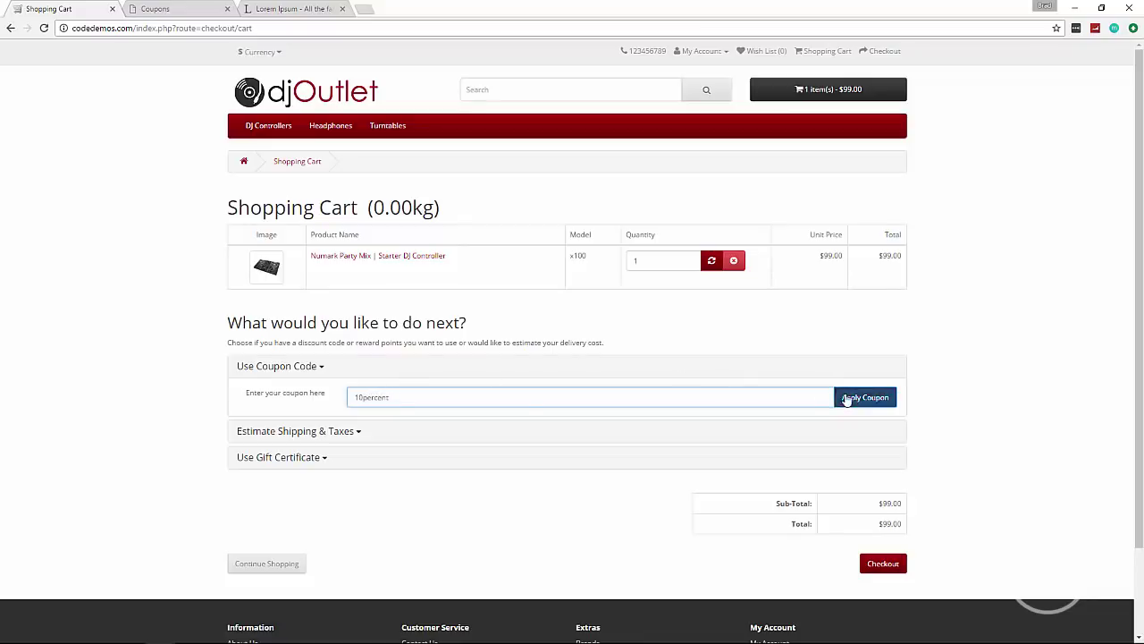
{"action": "left_click", "coordinate": [848, 397]}
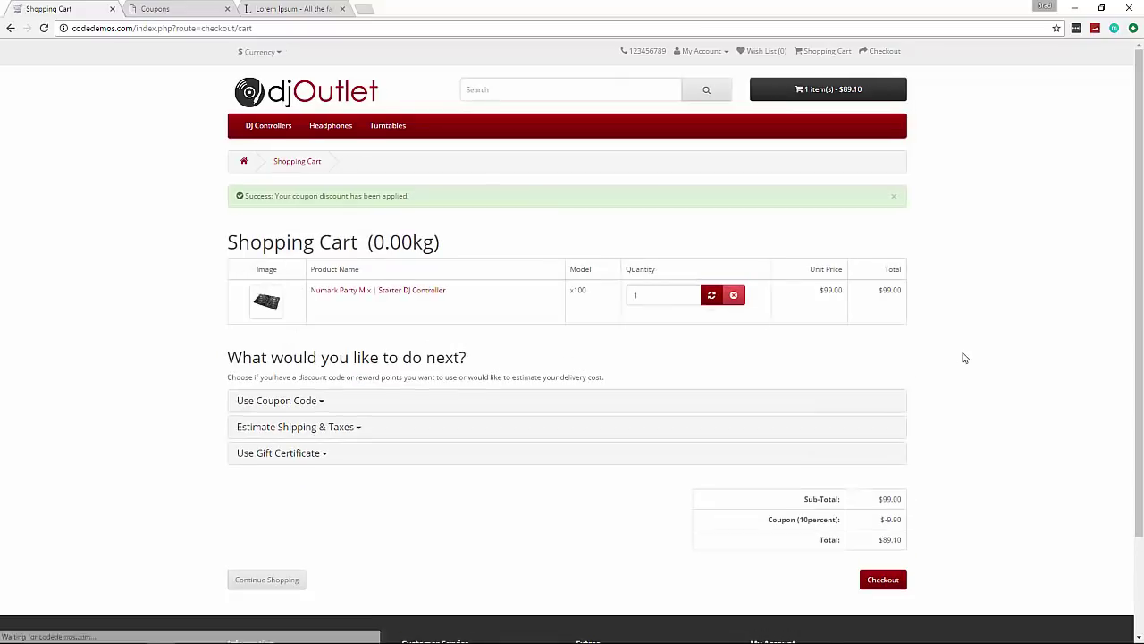
{"action": "scroll", "coordinate": [963, 358], "scroll_direction": "down", "scroll_amount": 3}
{"action": "left_click_drag", "start_coordinate": [879, 420], "coordinate": [912, 420]}
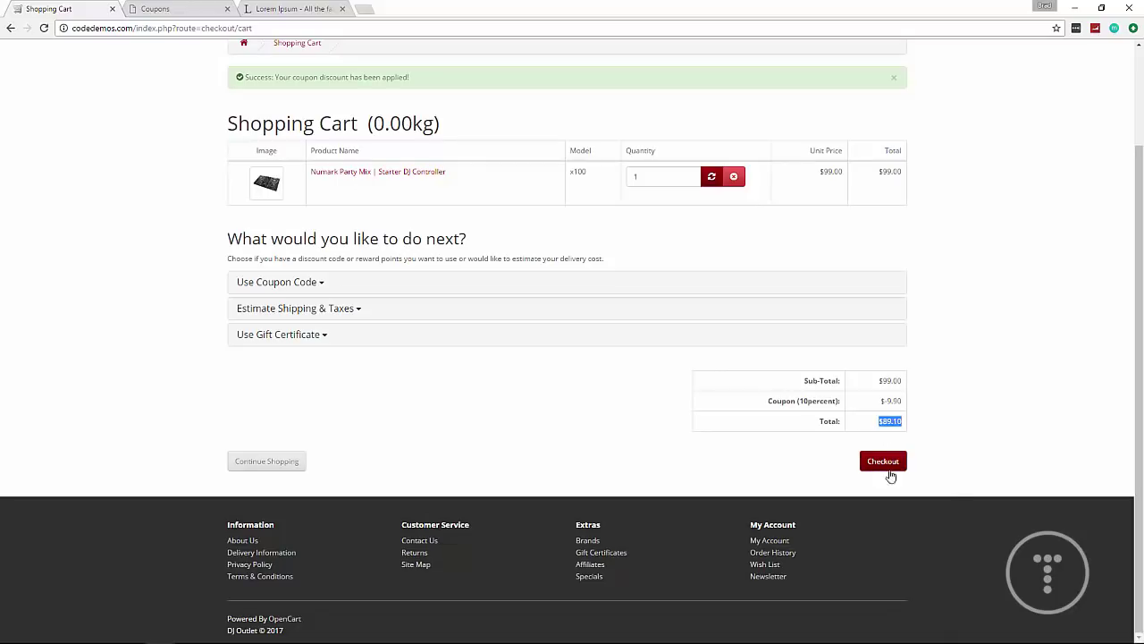
{"action": "left_click", "coordinate": [284, 310]}
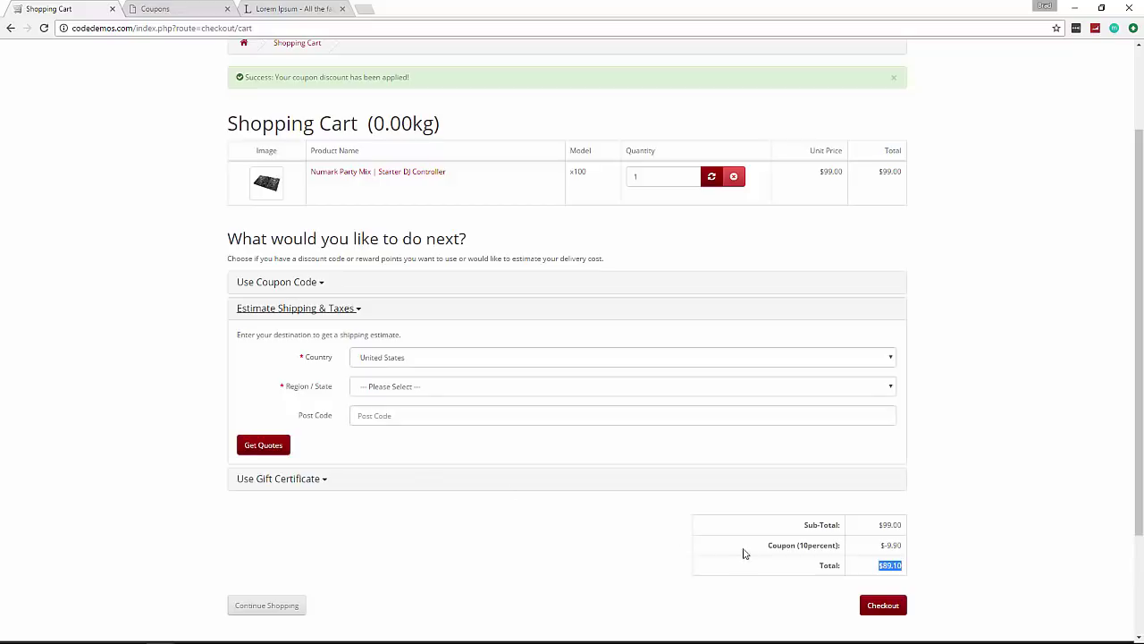
{"action": "left_click", "coordinate": [877, 605]}
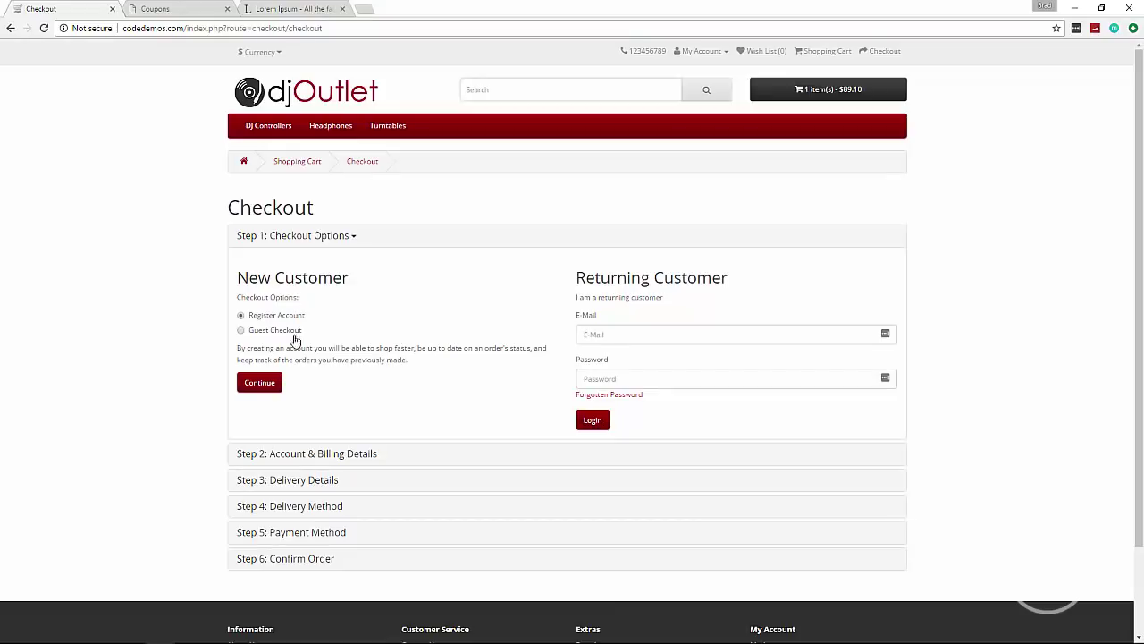
Step: Complete the account and billing details with a password and agree to the Privacy Policy
{"action": "left_click", "coordinate": [257, 384]}
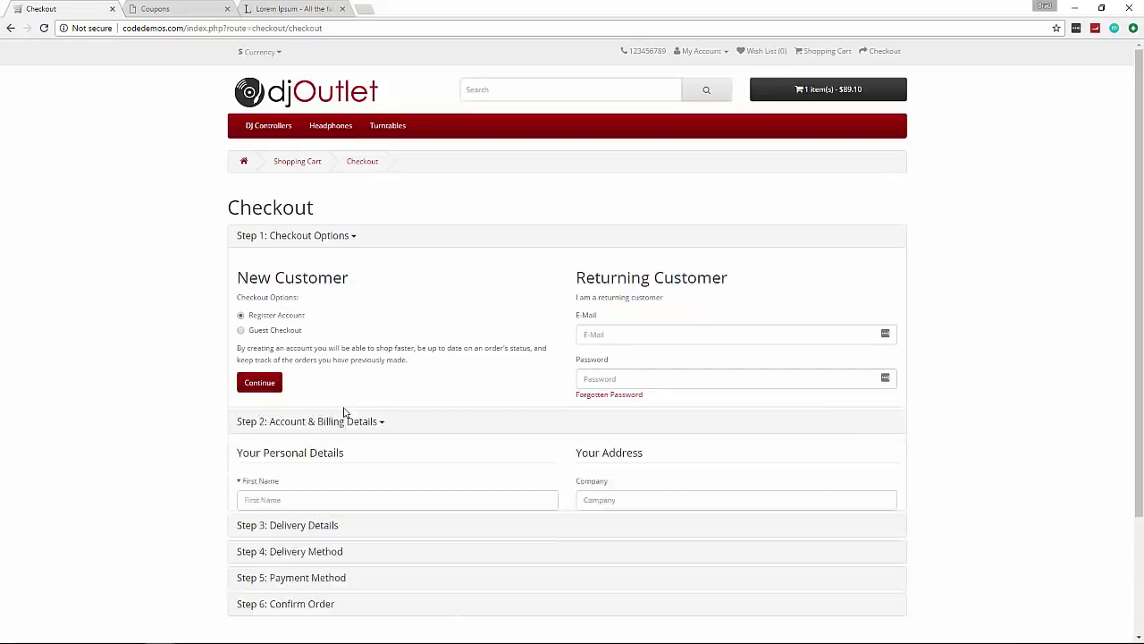
{"action": "left_click", "coordinate": [330, 346]}
{"action": "scroll", "coordinate": [565, 357], "scroll_direction": "down", "scroll_amount": 1}
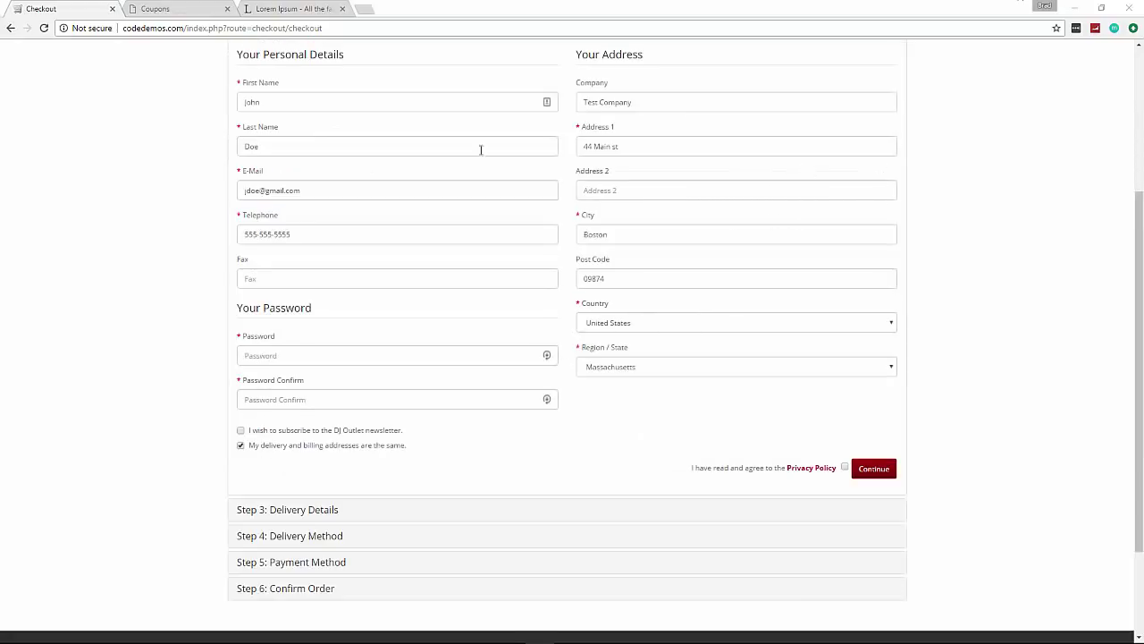
{"action": "left_click", "coordinate": [301, 358]}
{"action": "type", "text": "p"}
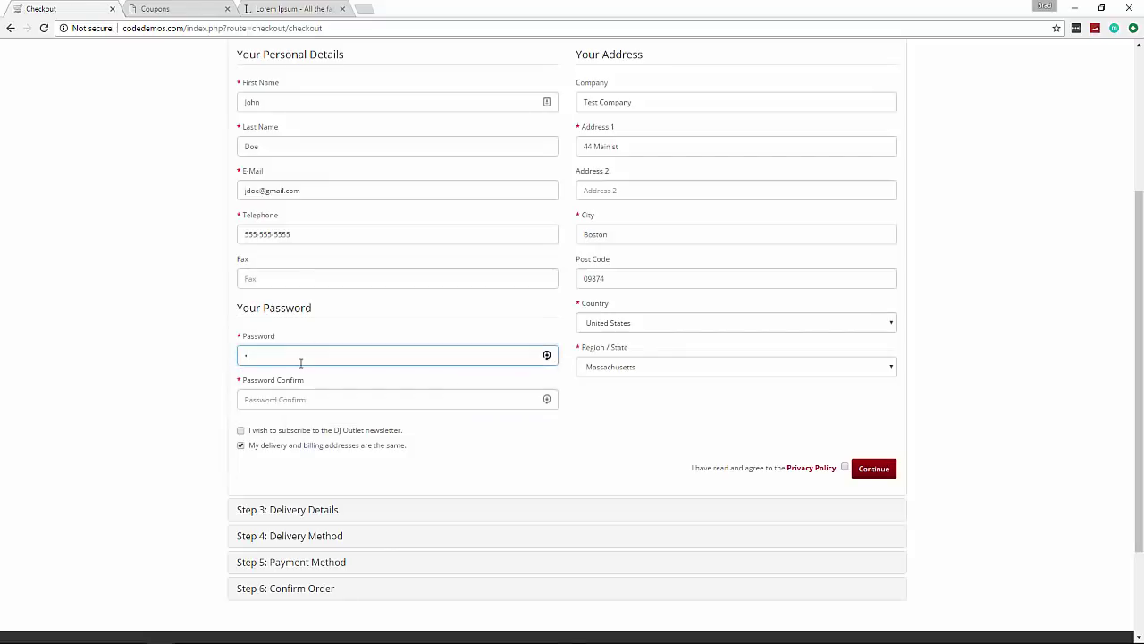
{"action": "type", "text": "asswo"}
{"action": "left_click", "coordinate": [321, 399]}
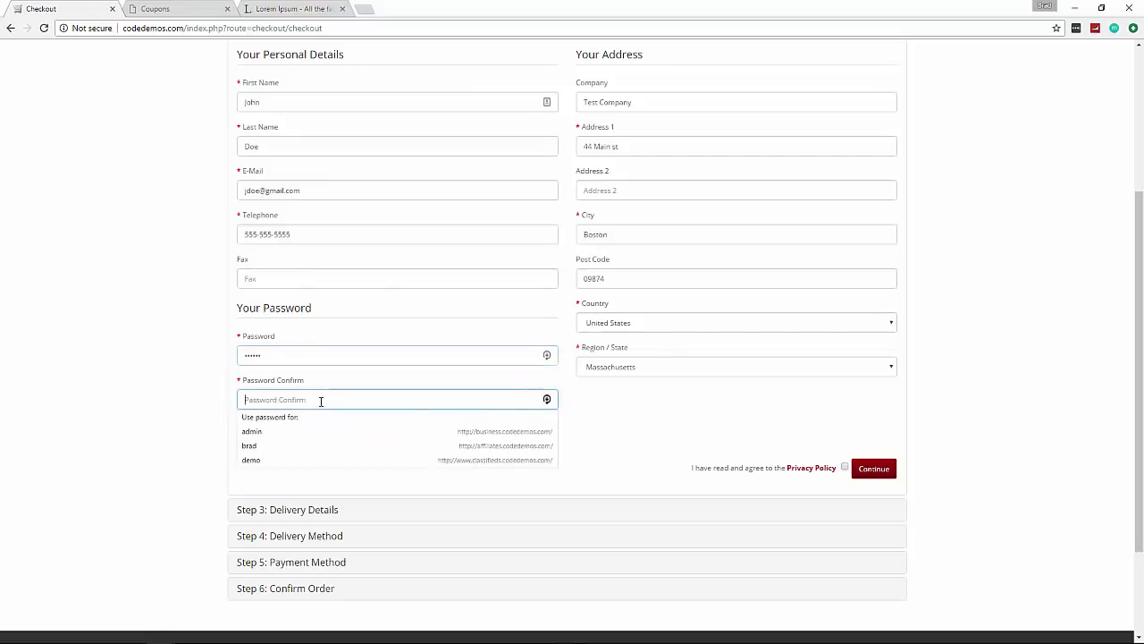
{"action": "type", "text": "passwo"}
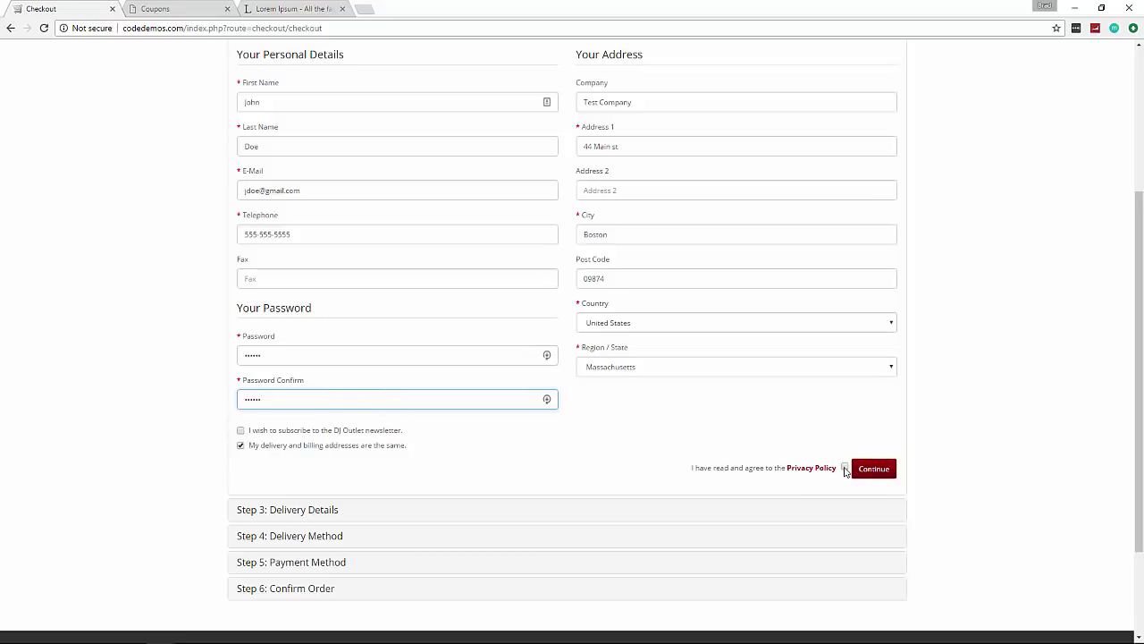
{"action": "left_click", "coordinate": [845, 468]}
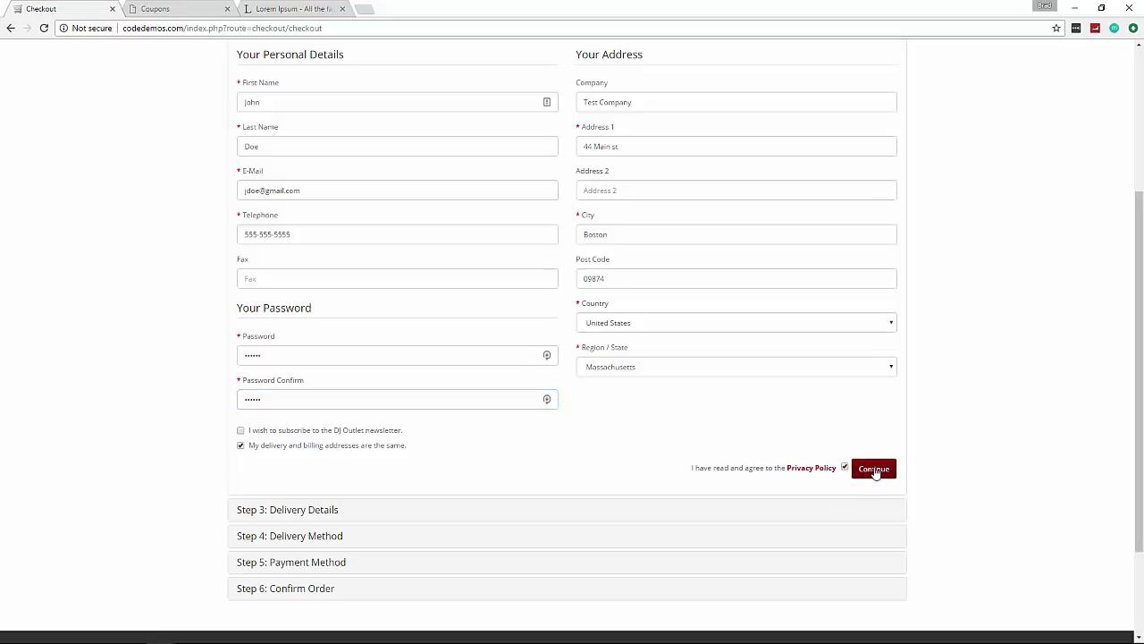
{"action": "left_click", "coordinate": [875, 469]}
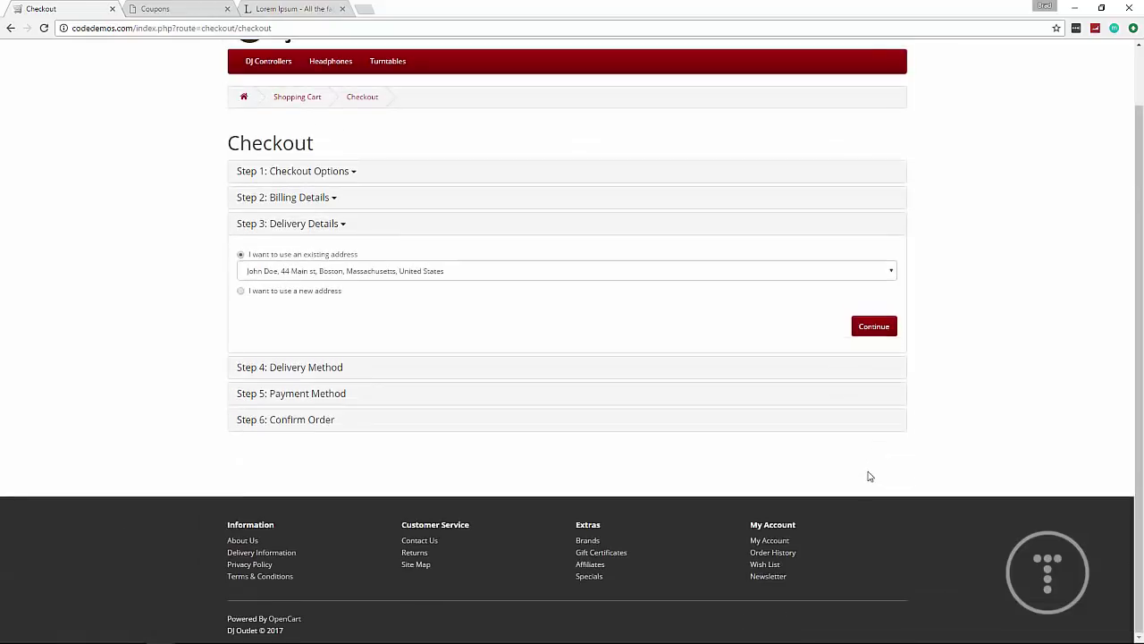
Step: Accept the existing delivery address, flat-rate shipping, and PayPal as the payment method
{"action": "left_click", "coordinate": [885, 327]}
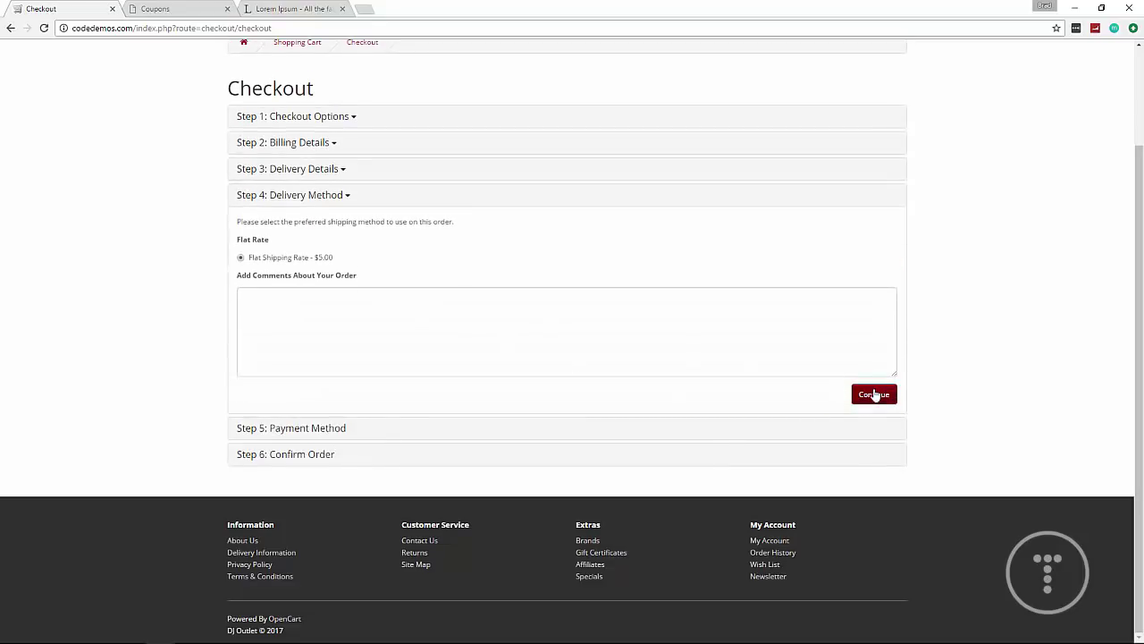
{"action": "left_click", "coordinate": [872, 392]}
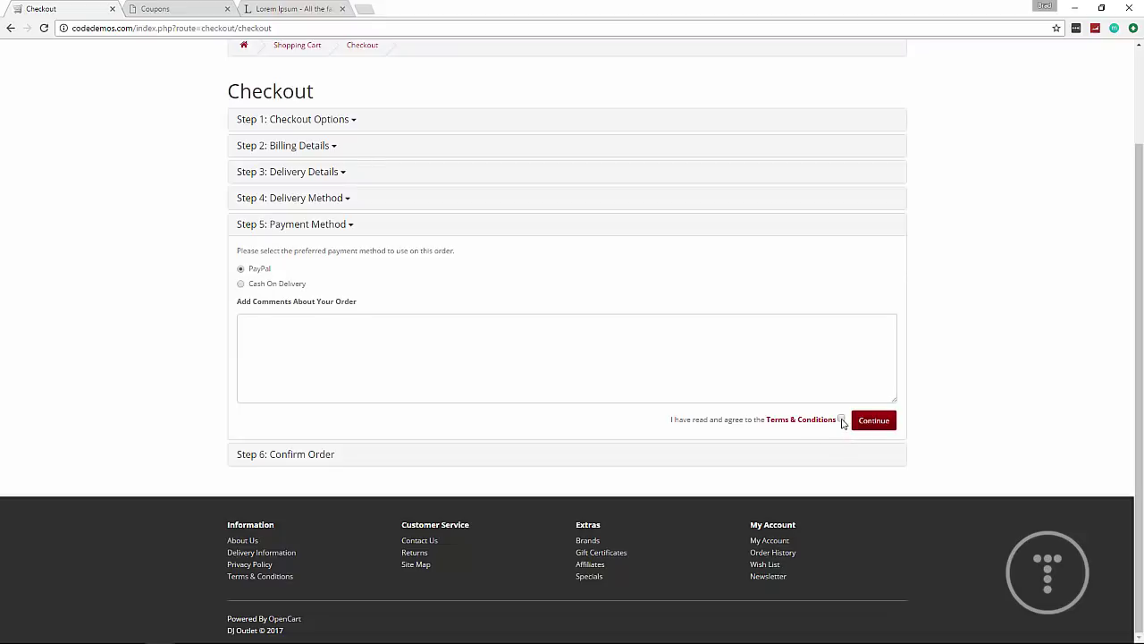
{"action": "left_click", "coordinate": [874, 423]}
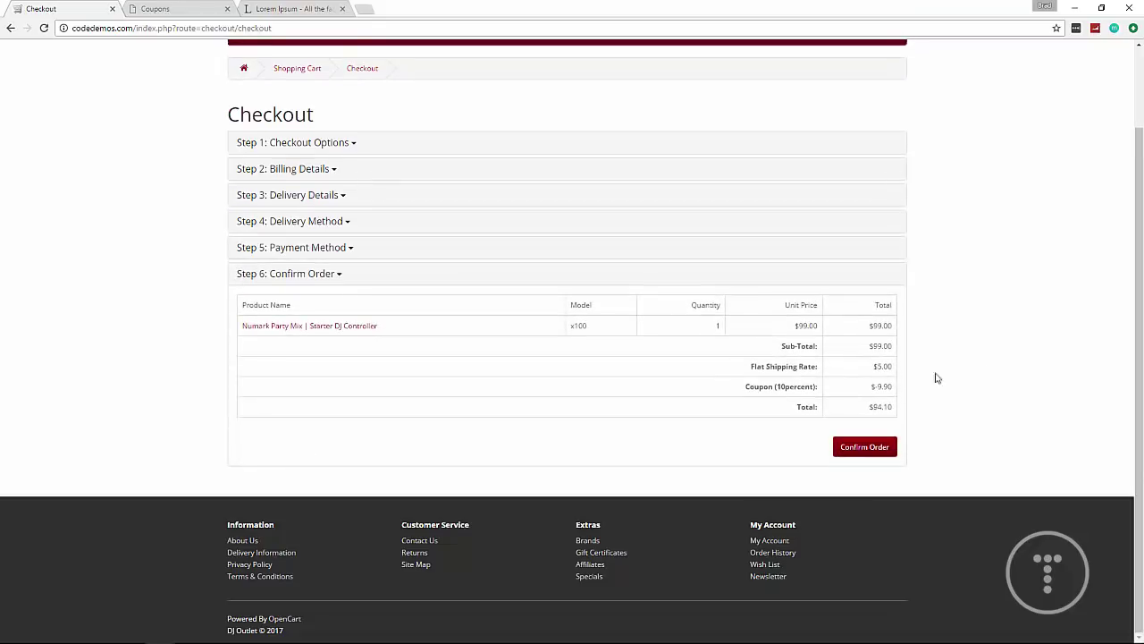
Step: Confirm the $94.10 order to reach PayPal's login page, then go back to the store checkout
{"action": "left_click", "coordinate": [876, 452]}
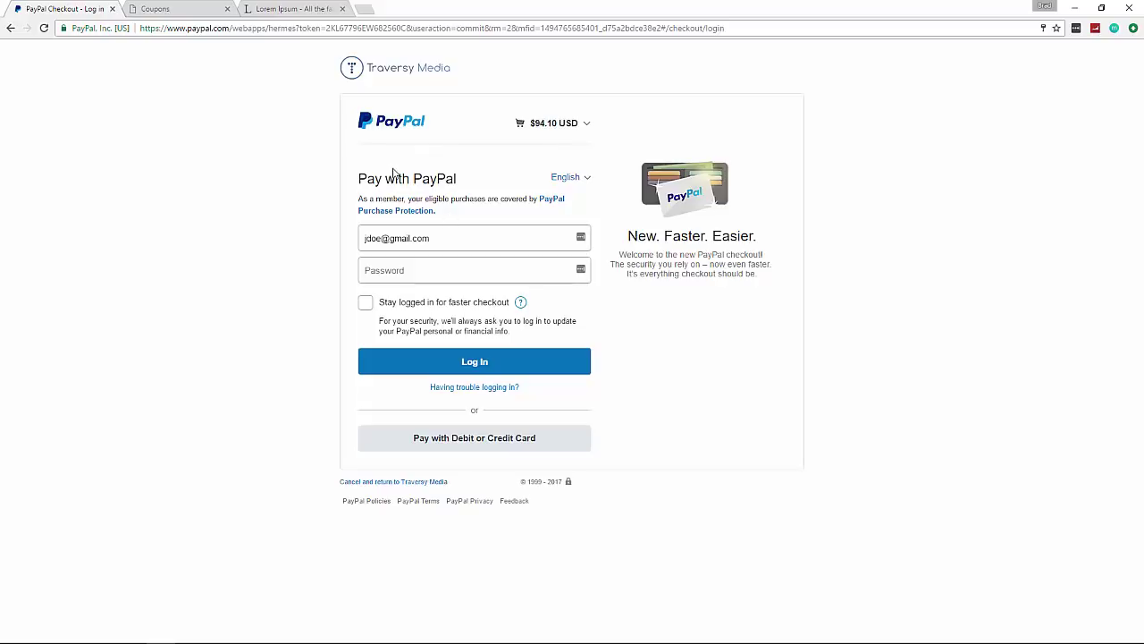
{"action": "left_click", "coordinate": [11, 29]}
{"action": "left_click", "coordinate": [9, 30]}
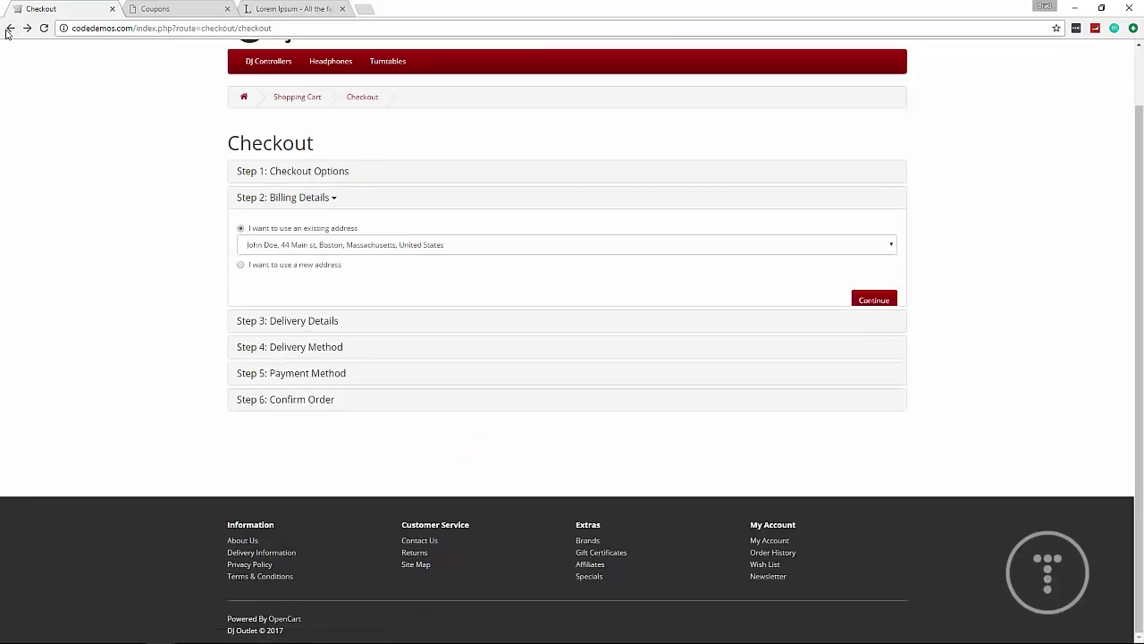
Step: Go to the djOutlet home page and open About Us from the footer
{"action": "scroll", "coordinate": [380, 308], "scroll_direction": "up", "scroll_amount": 1}
{"action": "left_click", "coordinate": [297, 106]}
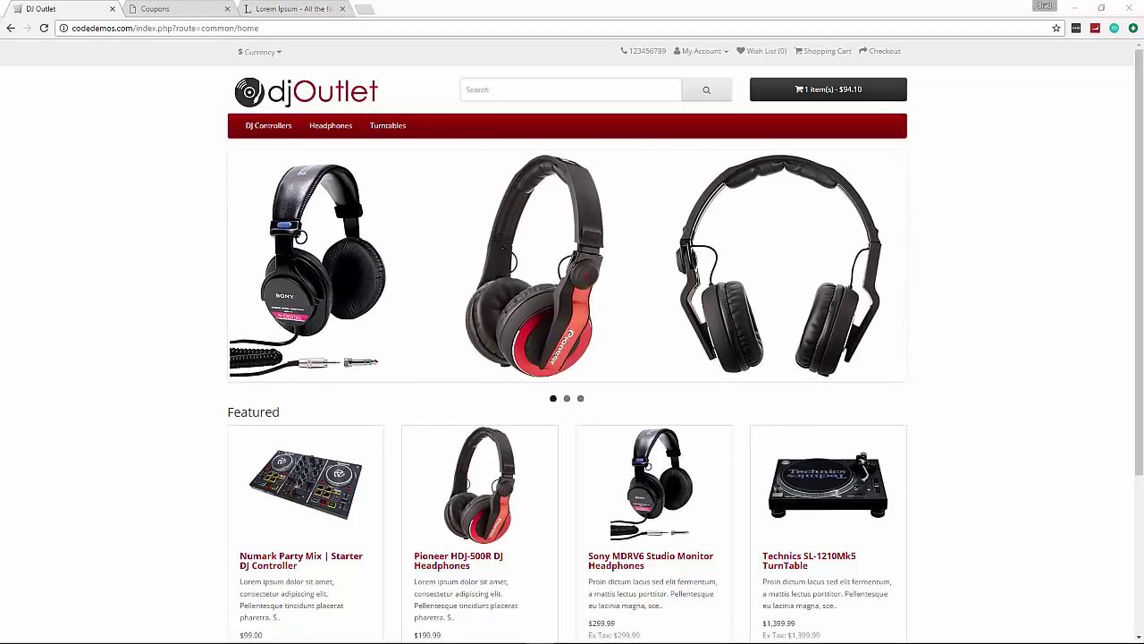
{"action": "scroll", "coordinate": [161, 304], "scroll_direction": "down", "scroll_amount": 3}
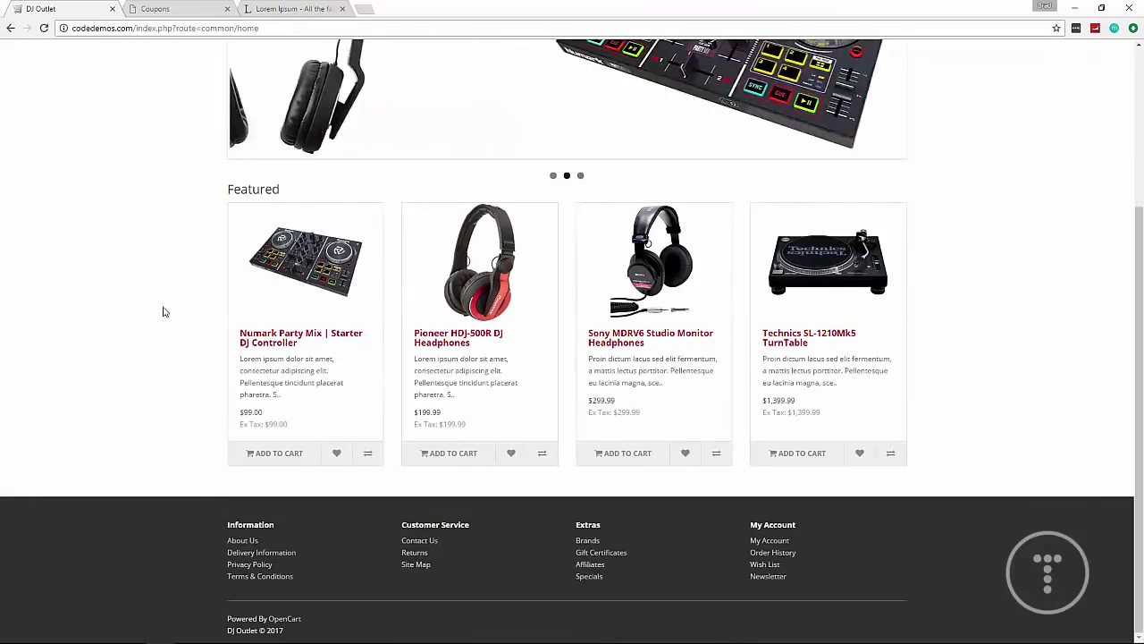
{"action": "left_click", "coordinate": [235, 540]}
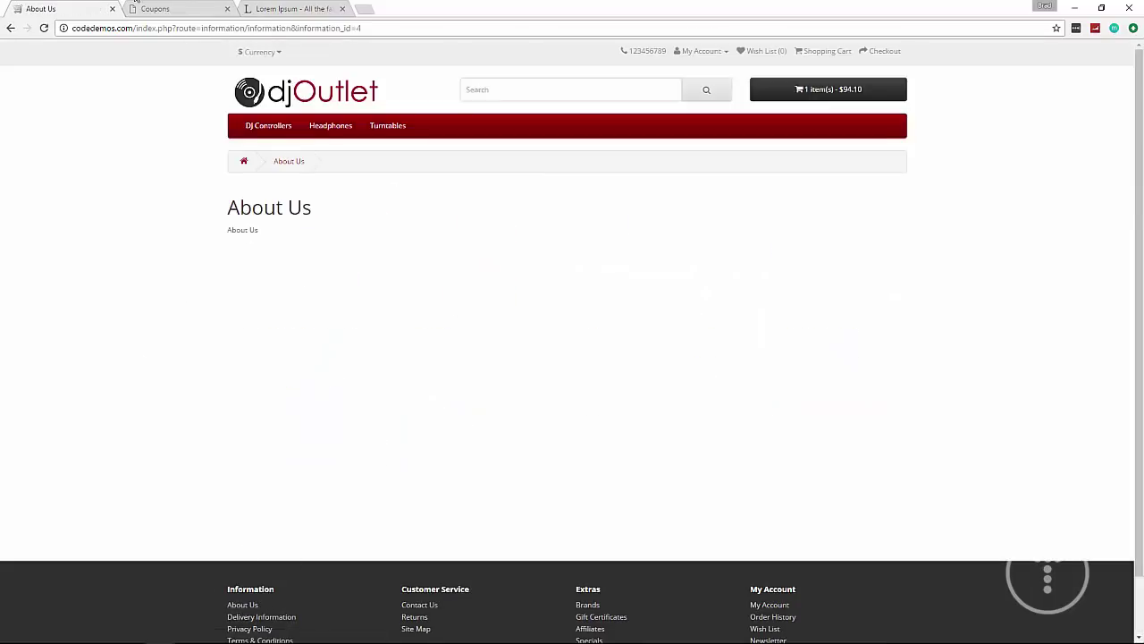
Step: In the admin, open the Marketing Report under Reports
{"action": "left_click", "coordinate": [277, 11]}
{"action": "left_click", "coordinate": [186, 9]}
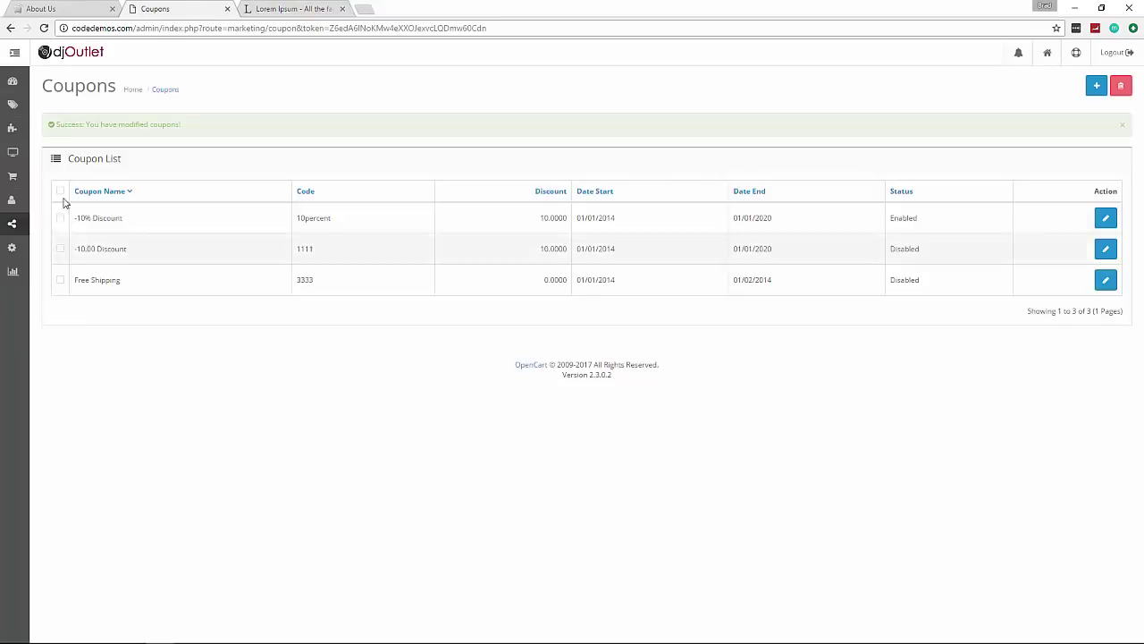
{"action": "mouse_move", "coordinate": [13, 225]}
{"action": "mouse_move", "coordinate": [13, 281]}
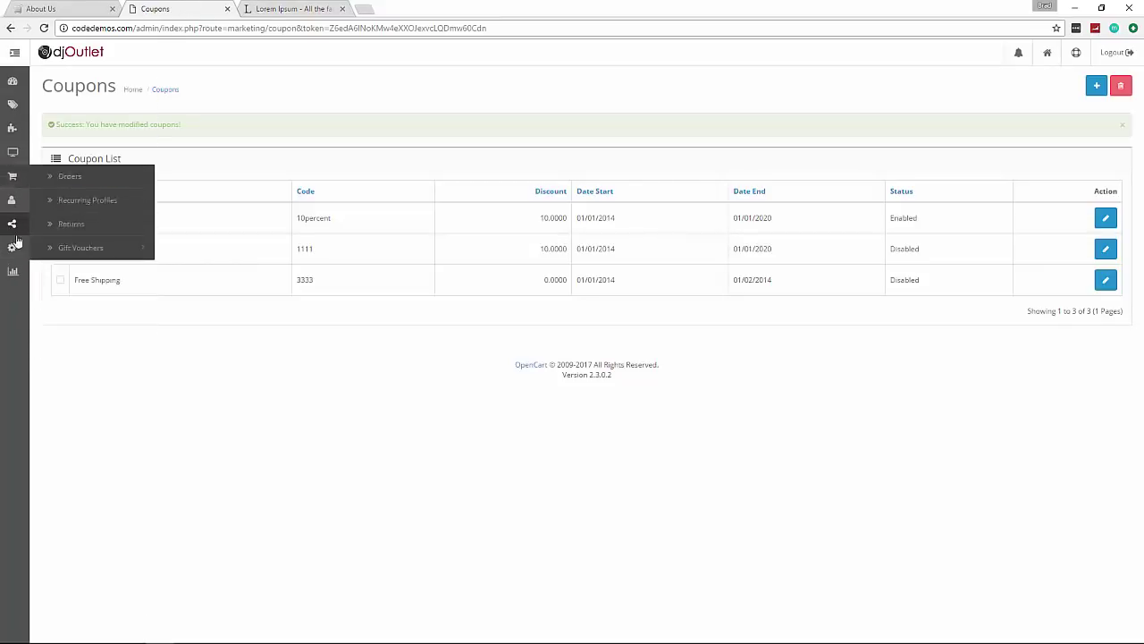
{"action": "left_click", "coordinate": [93, 348]}
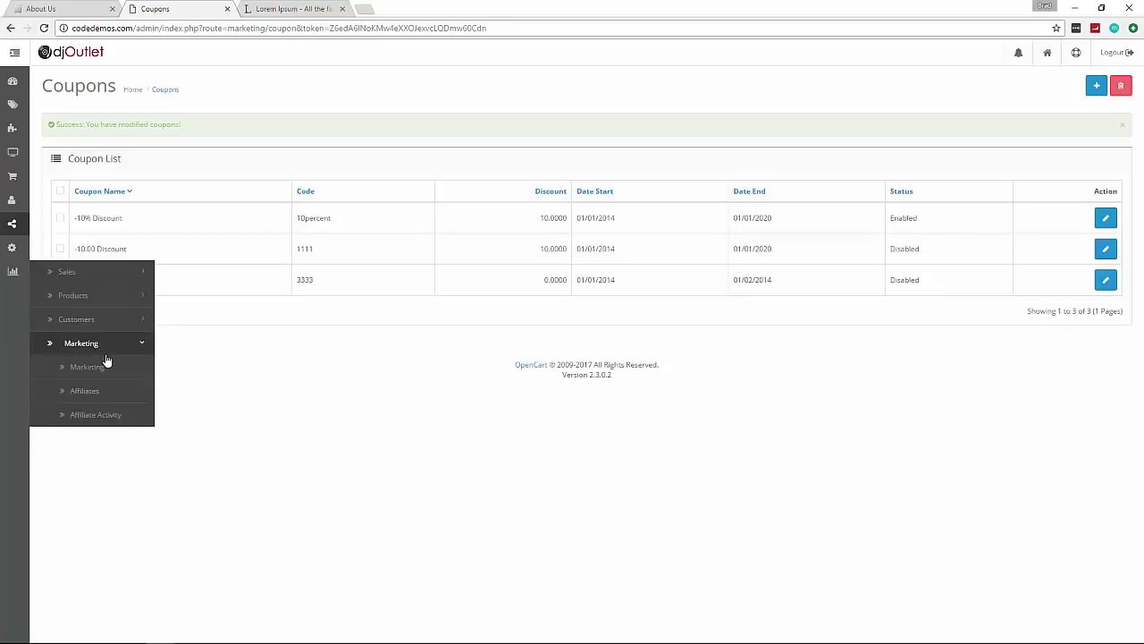
{"action": "left_click", "coordinate": [109, 366]}
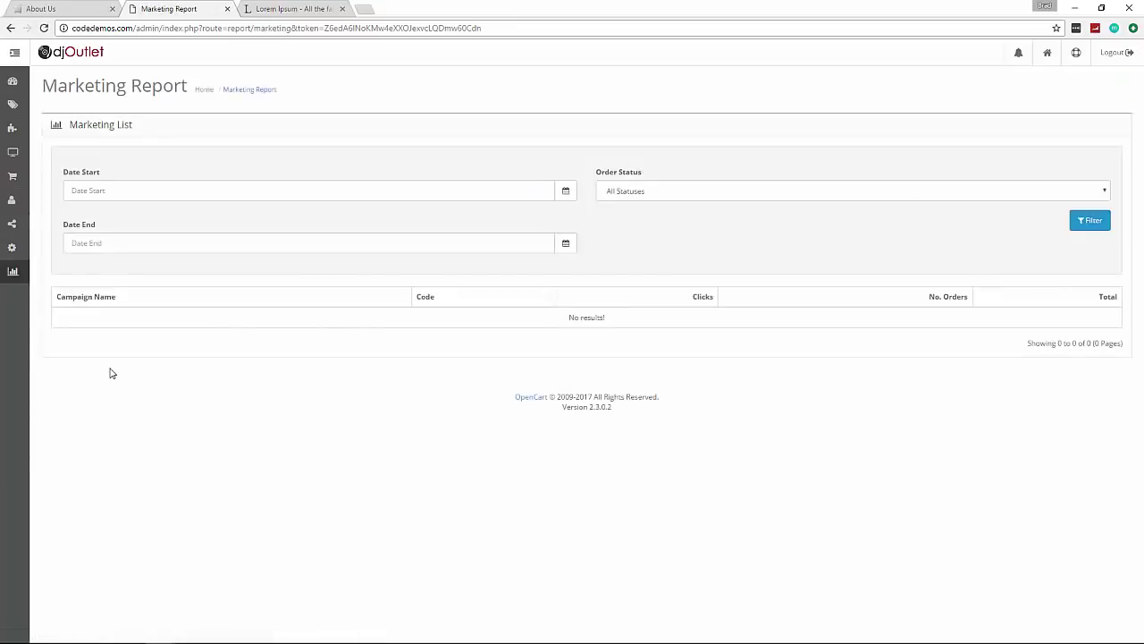
Step: Look over Catalog > Information, opening the About Us page and selecting the Privacy Policy title
{"action": "mouse_move", "coordinate": [15, 108]}
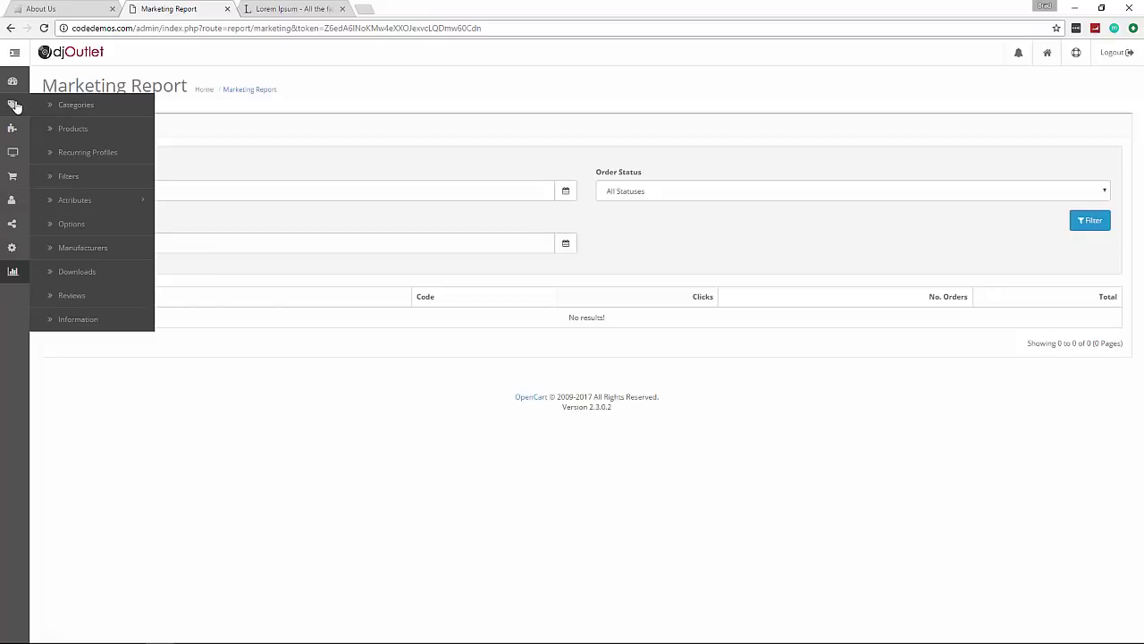
{"action": "left_click", "coordinate": [78, 320]}
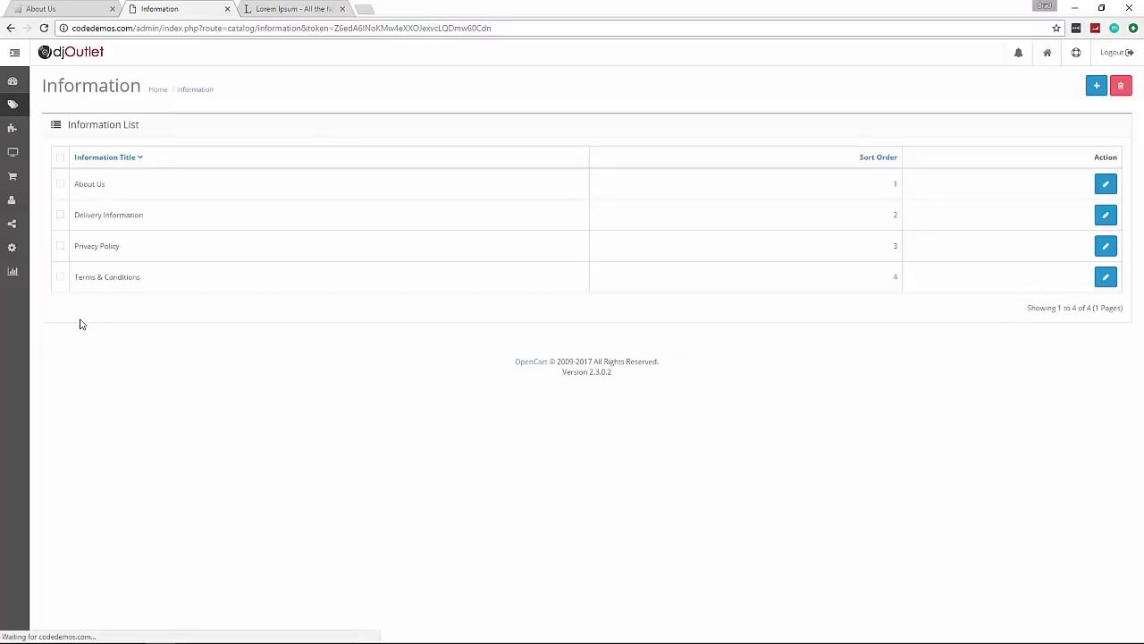
{"action": "left_click", "coordinate": [1106, 183]}
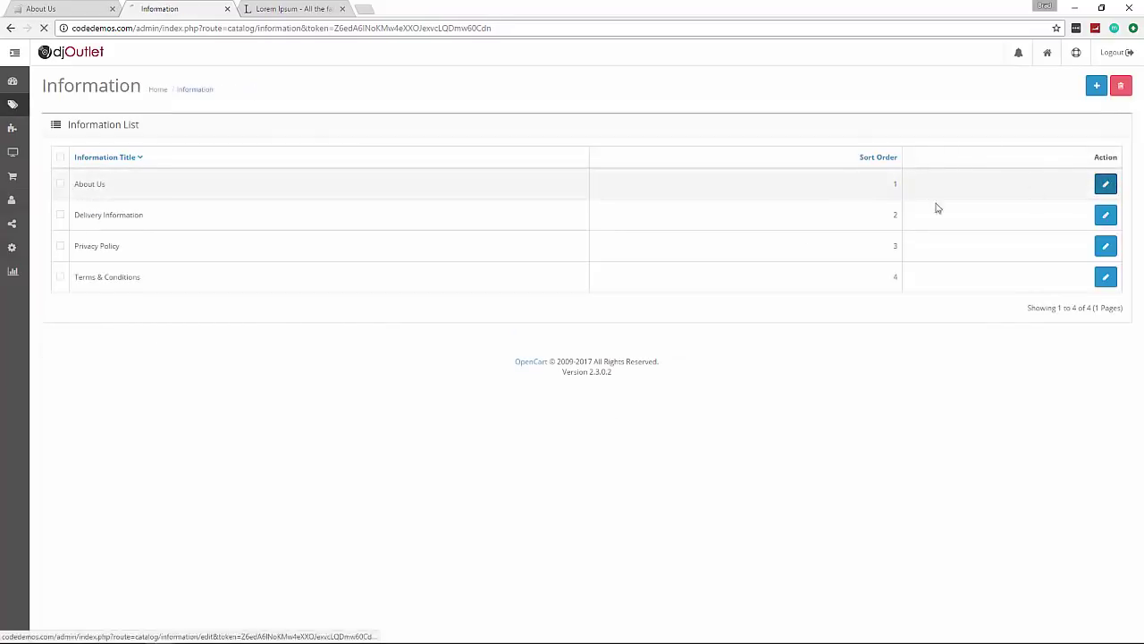
{"action": "left_click", "coordinate": [11, 28]}
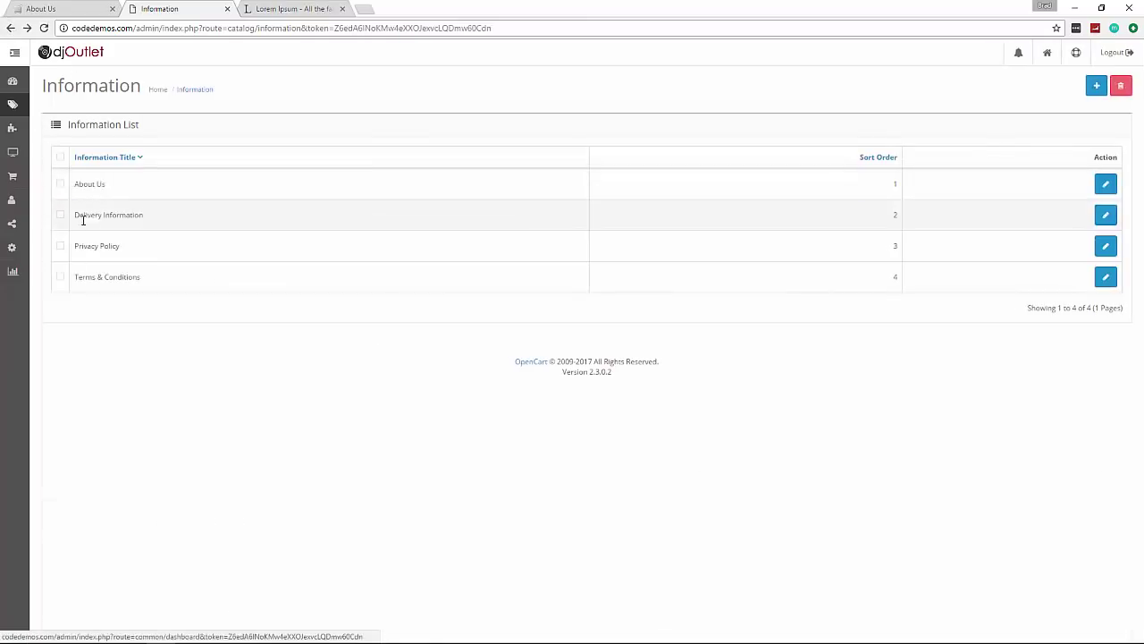
{"action": "left_click_drag", "start_coordinate": [87, 217], "coordinate": [143, 218]}
{"action": "triple_click", "coordinate": [119, 249]}
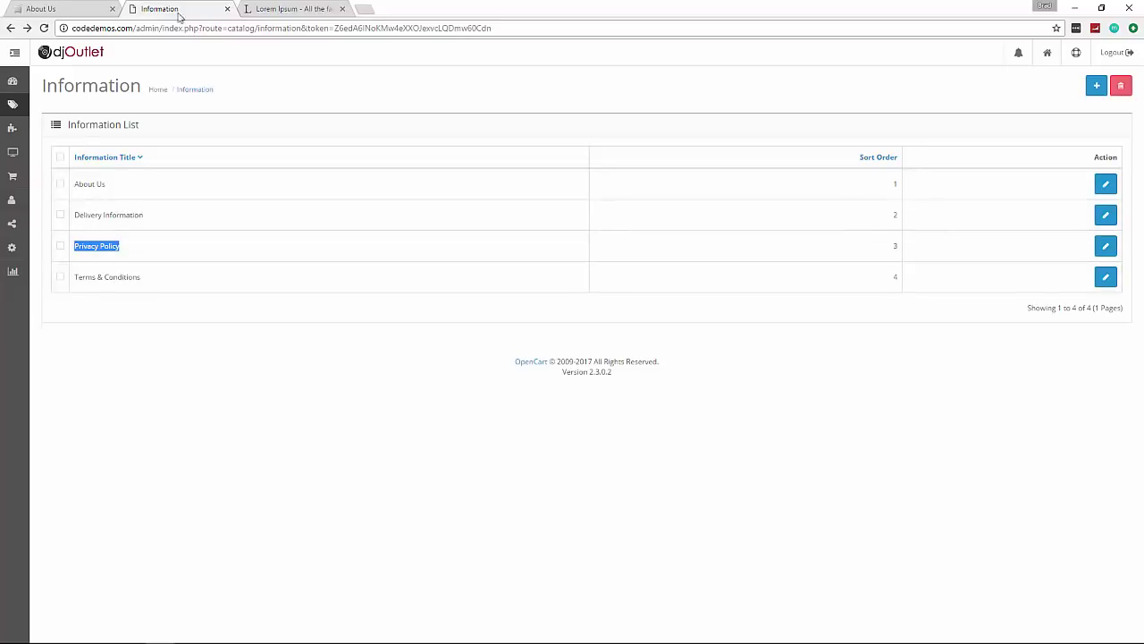
Step: Open the Reports > Sales > Orders report, then return to the store home page
{"action": "left_click", "coordinate": [26, 55]}
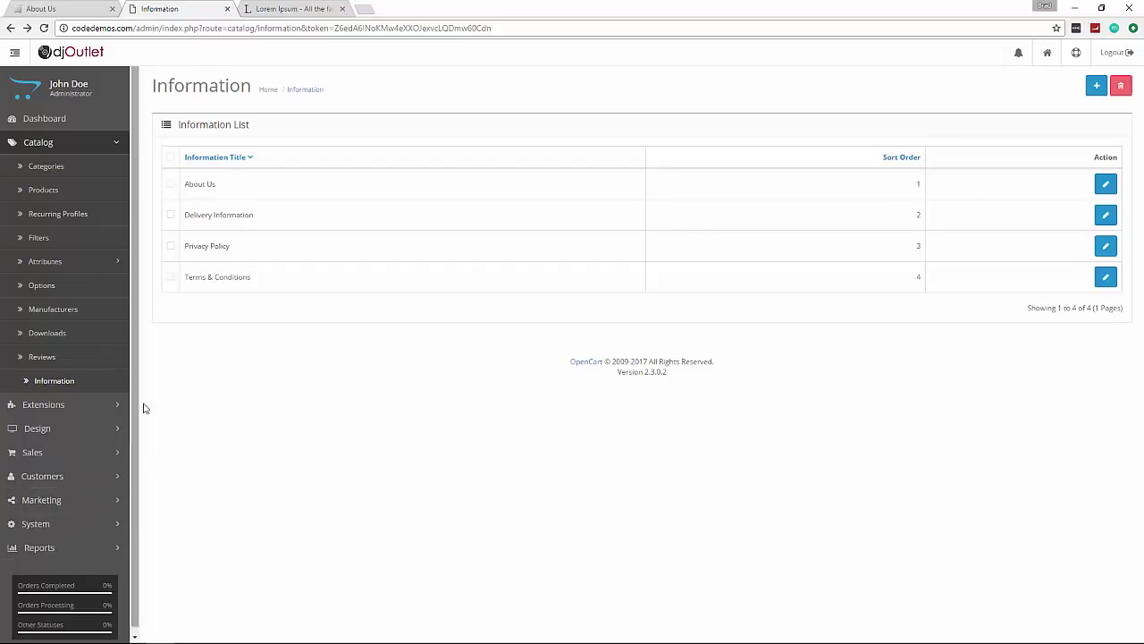
{"action": "left_click", "coordinate": [41, 546]}
{"action": "left_click", "coordinate": [61, 337]}
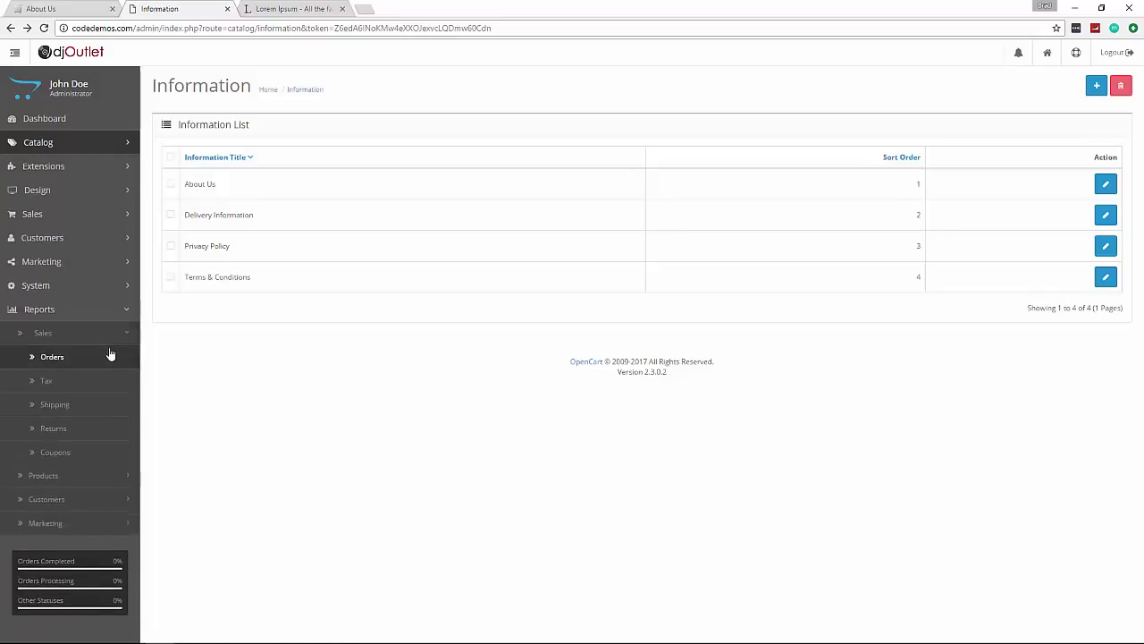
{"action": "left_click", "coordinate": [80, 357]}
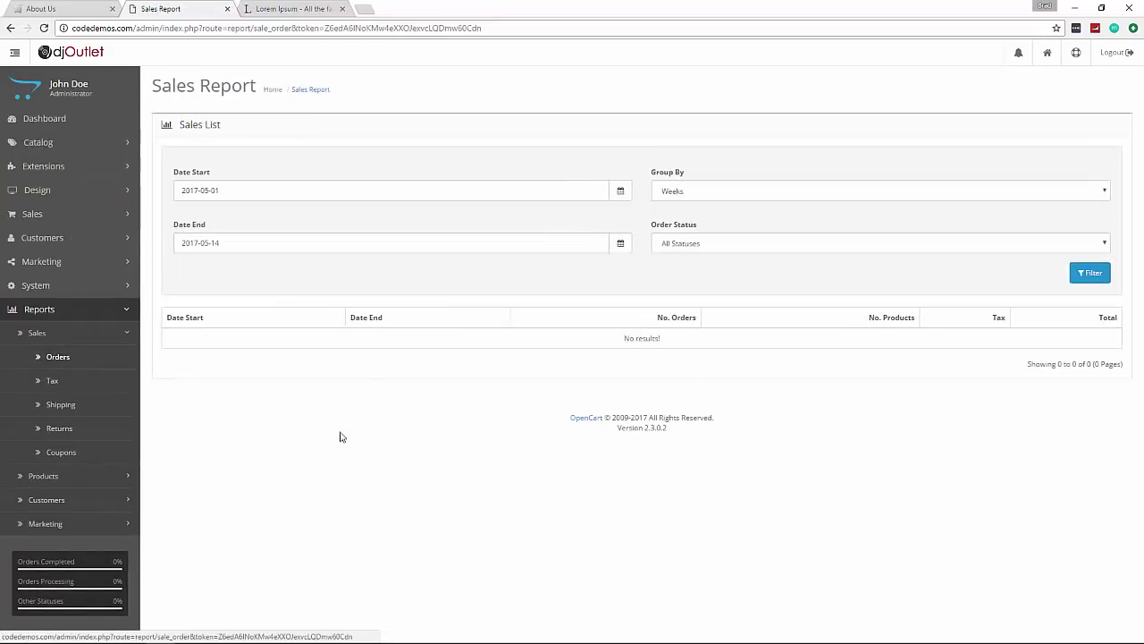
{"action": "left_click", "coordinate": [69, 13]}
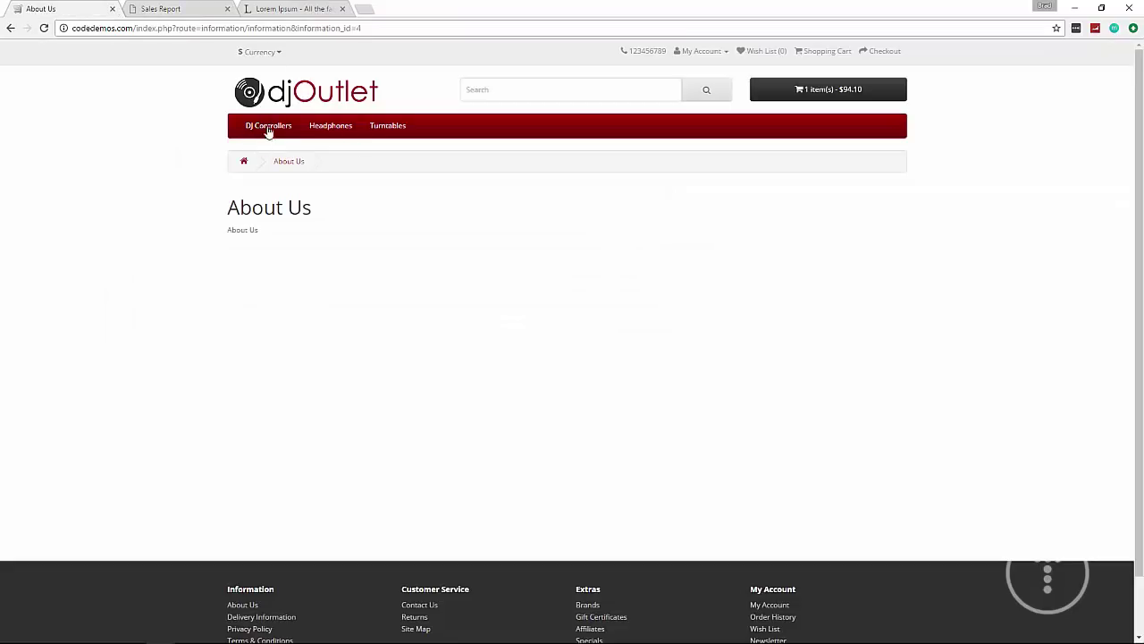
{"action": "left_click", "coordinate": [295, 112]}
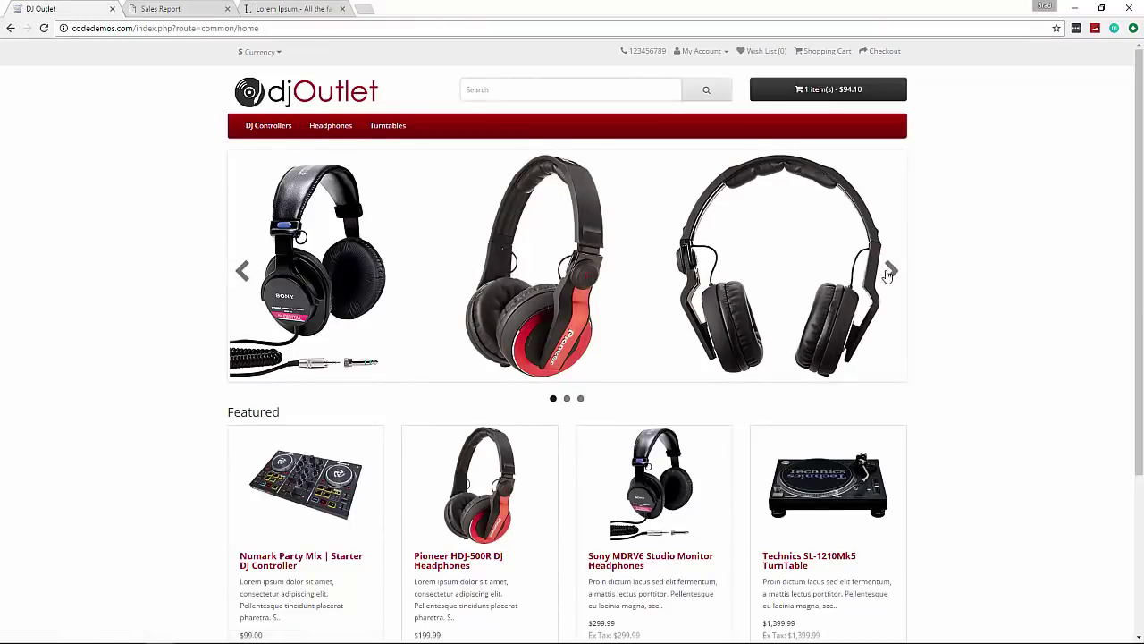